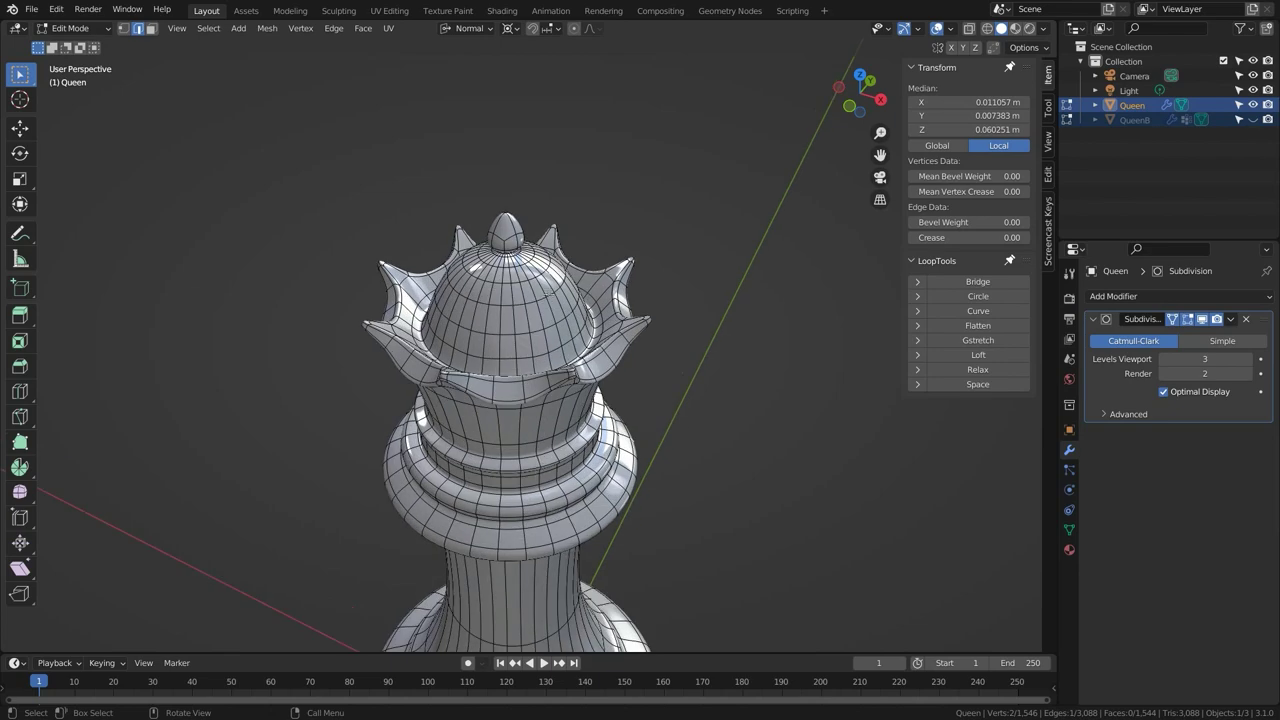
Unhide the QueenB object and compare the crowns and collars of both queen models side by side.
mouse_move(519, 262)
middle_down()
mouse_move(534, 238)
mouse_move(508, 262)
mouse_move(520, 244)
middle_up()
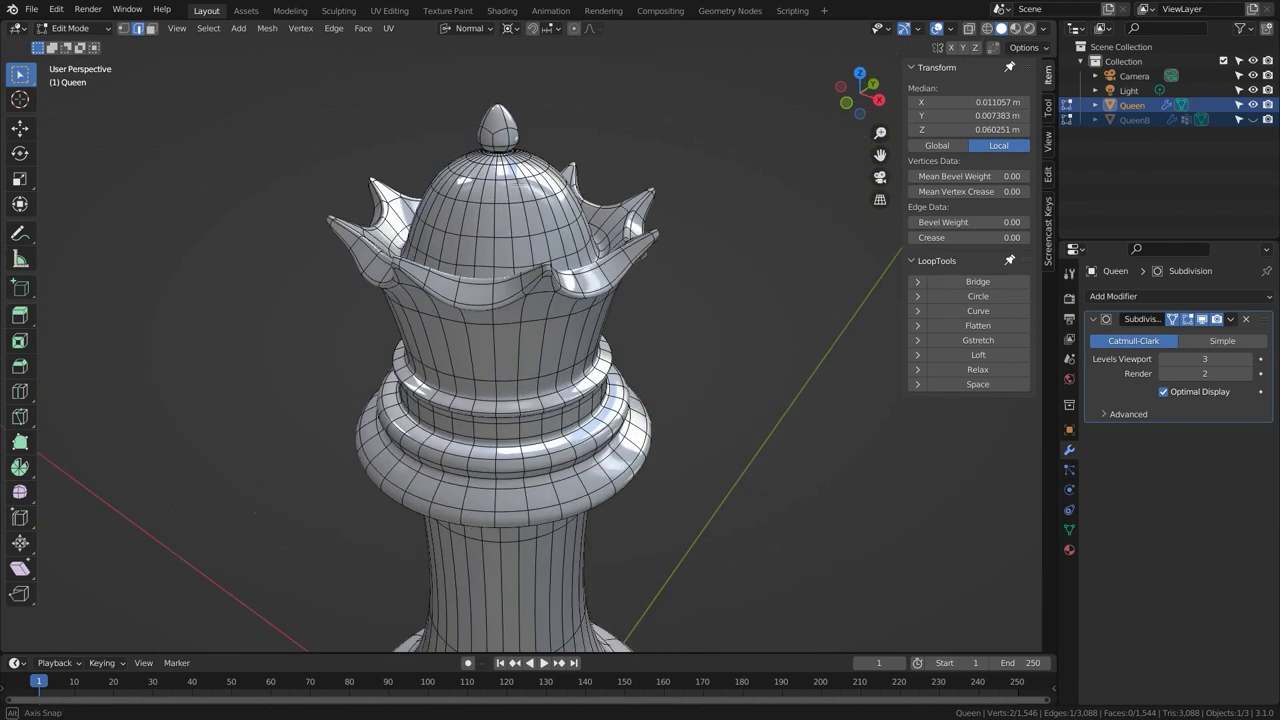
click(1253, 119)
shift+middle_drag(625, 245, 429, 246)
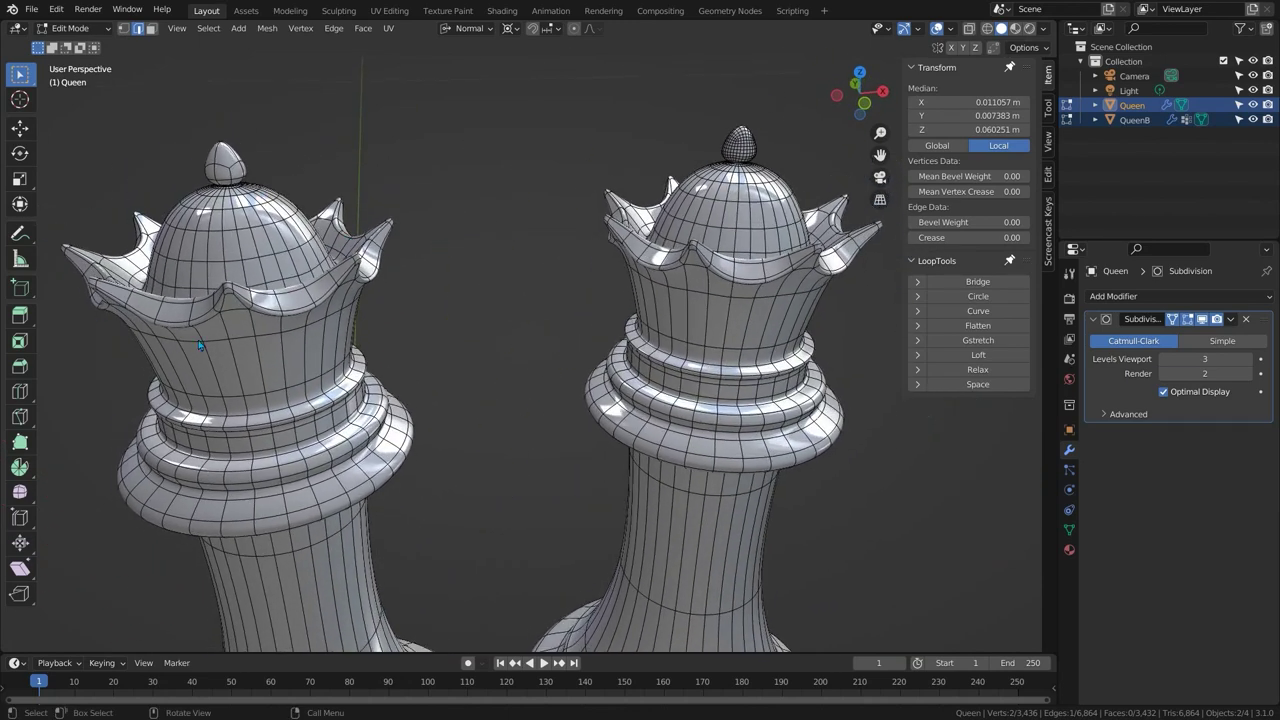
shift+middle_drag(281, 281, 311, 209)
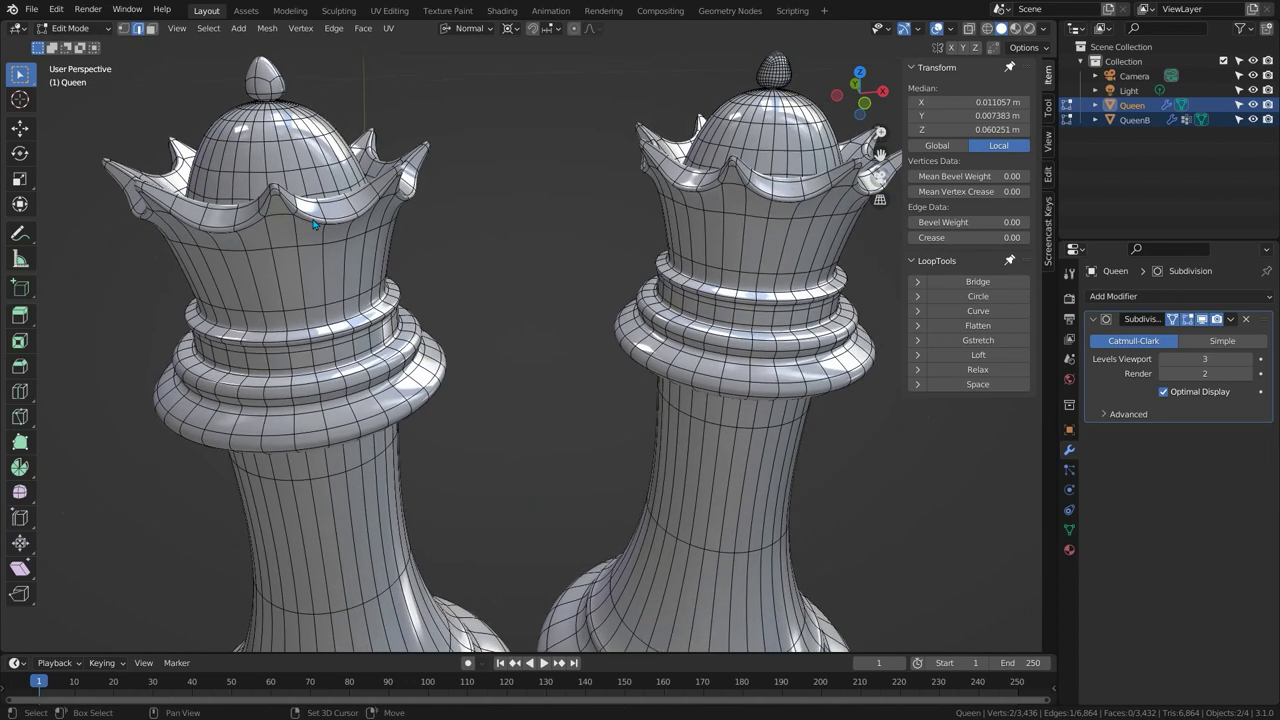
scroll(503, 251, down, 1)
middle_drag(503, 251, 514, 349)
scroll(483, 300, up, 1)
shift+middle_drag(671, 267, 430, 333)
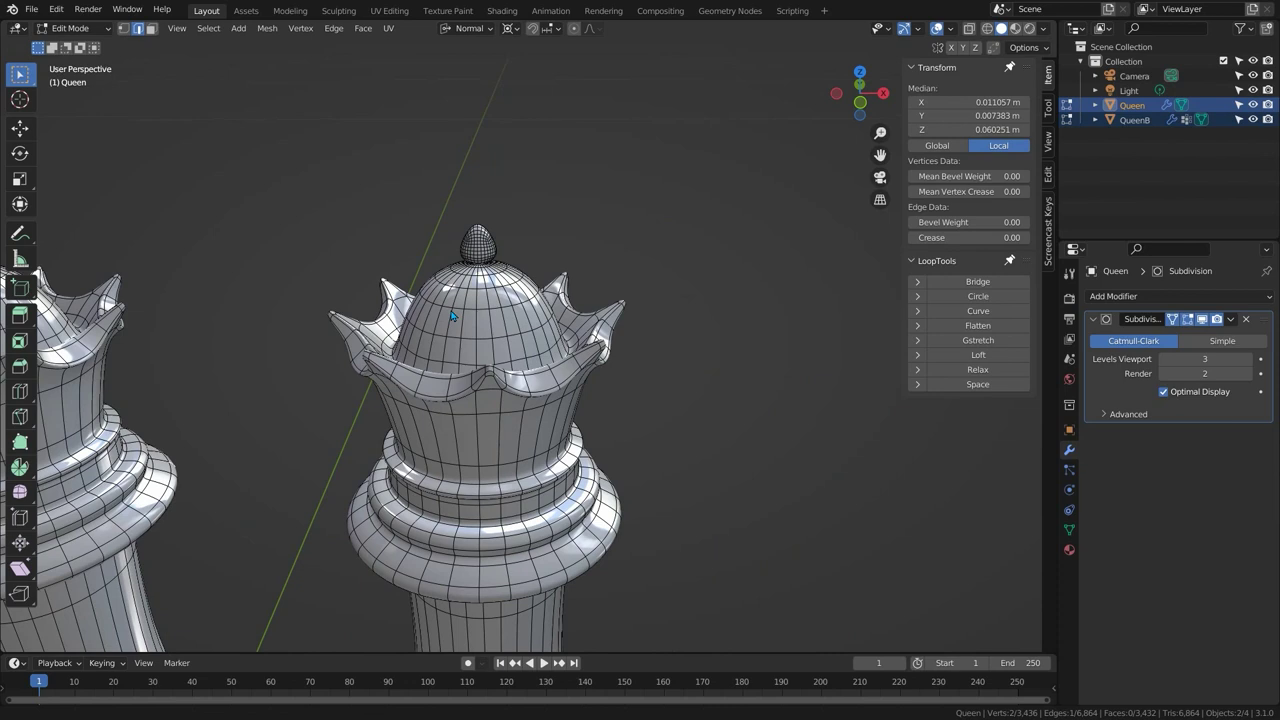
Examine the mesh density of the finial, dome and crown on both queens up close.
scroll(480, 286, up, 3)
middle_drag(480, 286, 480, 376)
scroll(436, 329, up, 2)
middle_drag(436, 330, 330, 278)
scroll(402, 372, down, 3)
shift+middle_drag(251, 355, 1182, 325)
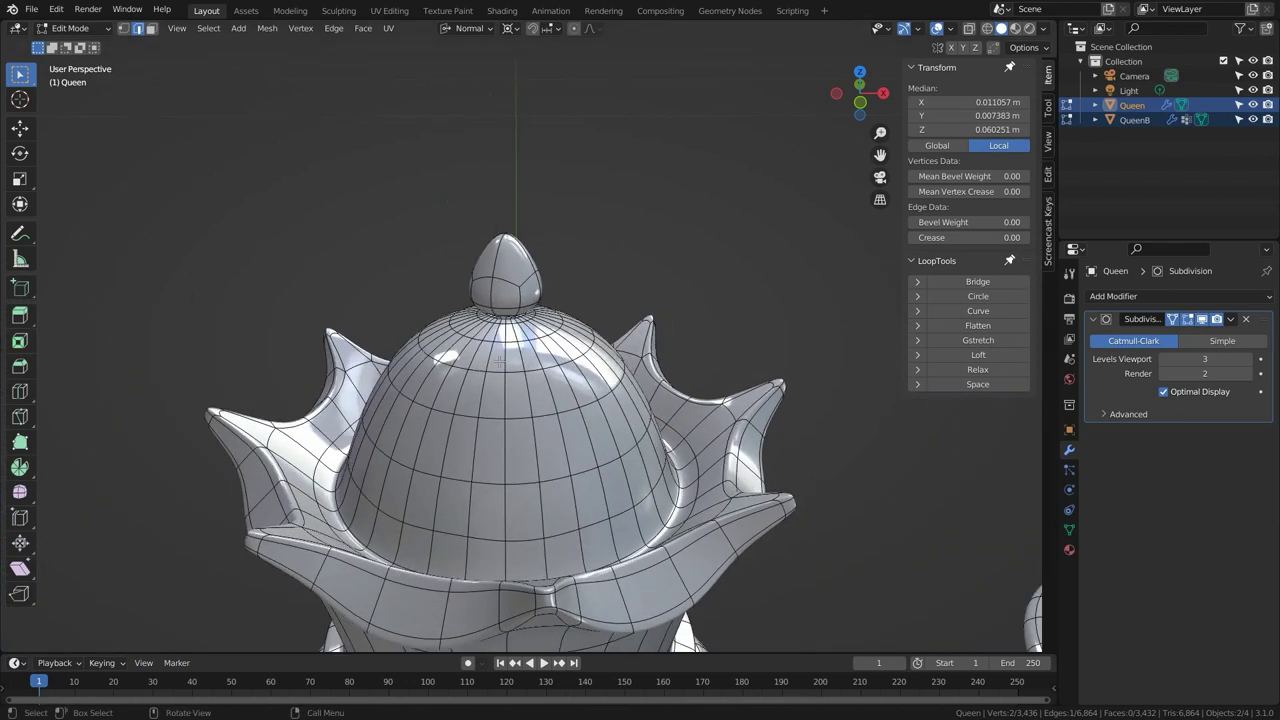
scroll(686, 369, down, 4)
shift+middle_drag(692, 424, 530, 365)
scroll(582, 322, down, 1)
middle_drag(582, 322, 637, 322)
scroll(610, 389, down, 4)
shift+middle_drag(610, 389, 608, 330)
scroll(608, 330, up, 1)
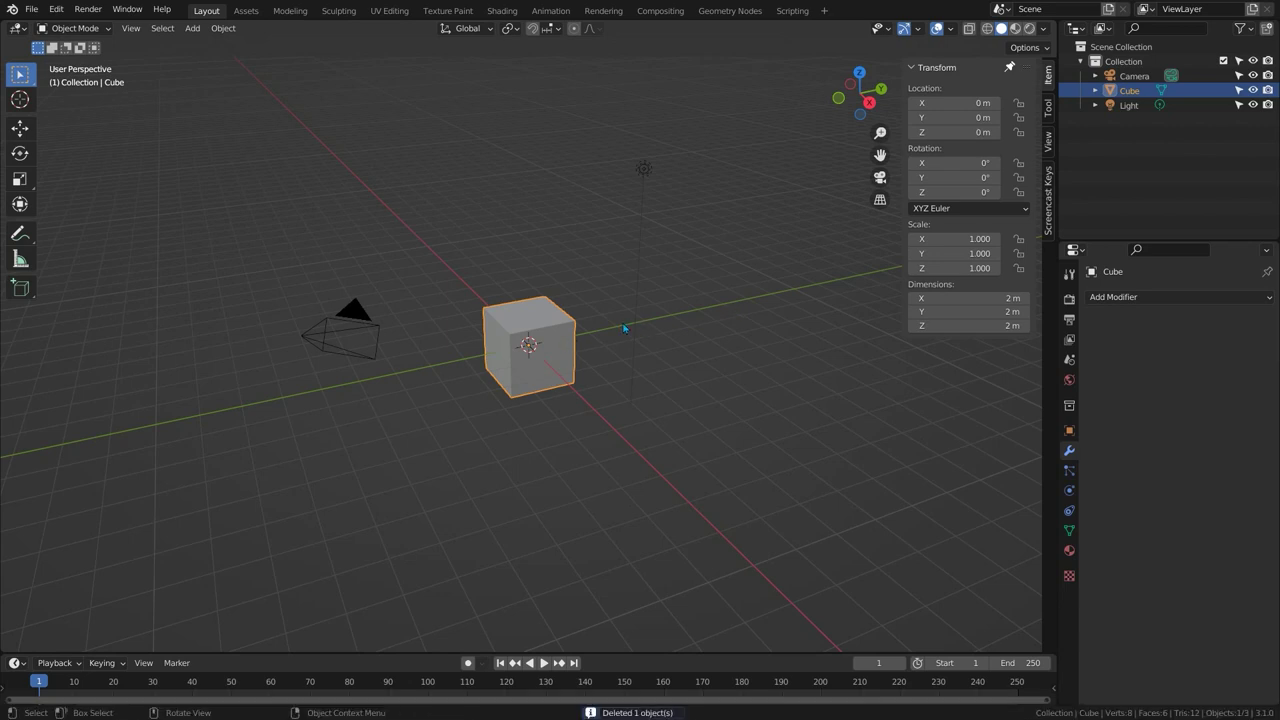
Delete the default cube and add a mesh circle with a 1 m radius at the origin.
key(Delete)
key(shift+a)
mouse_move(588, 340)
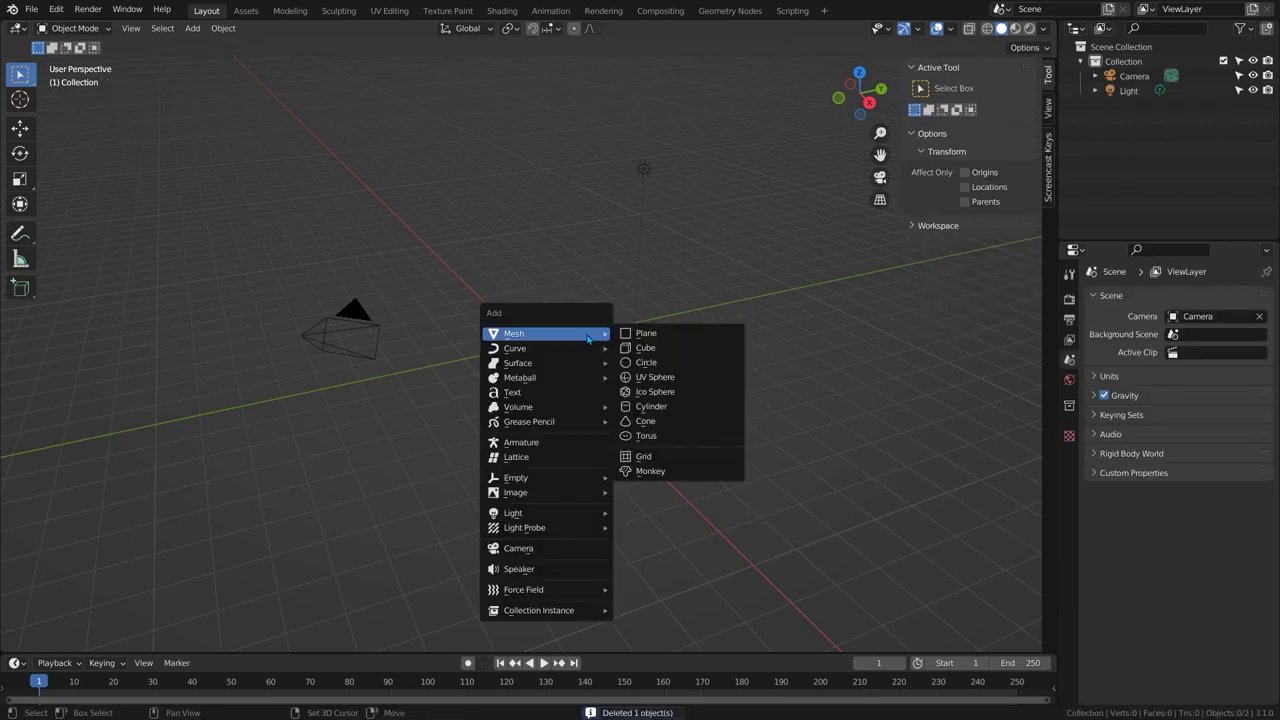
click(660, 364)
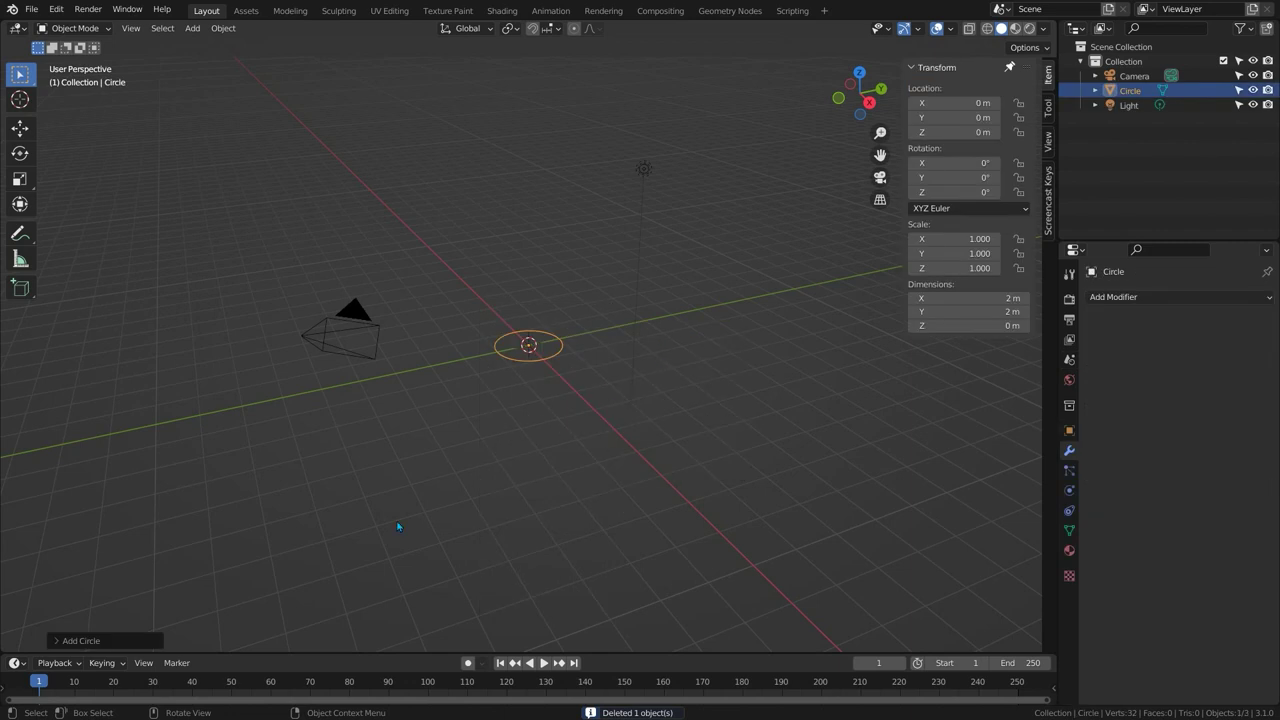
click(140, 638)
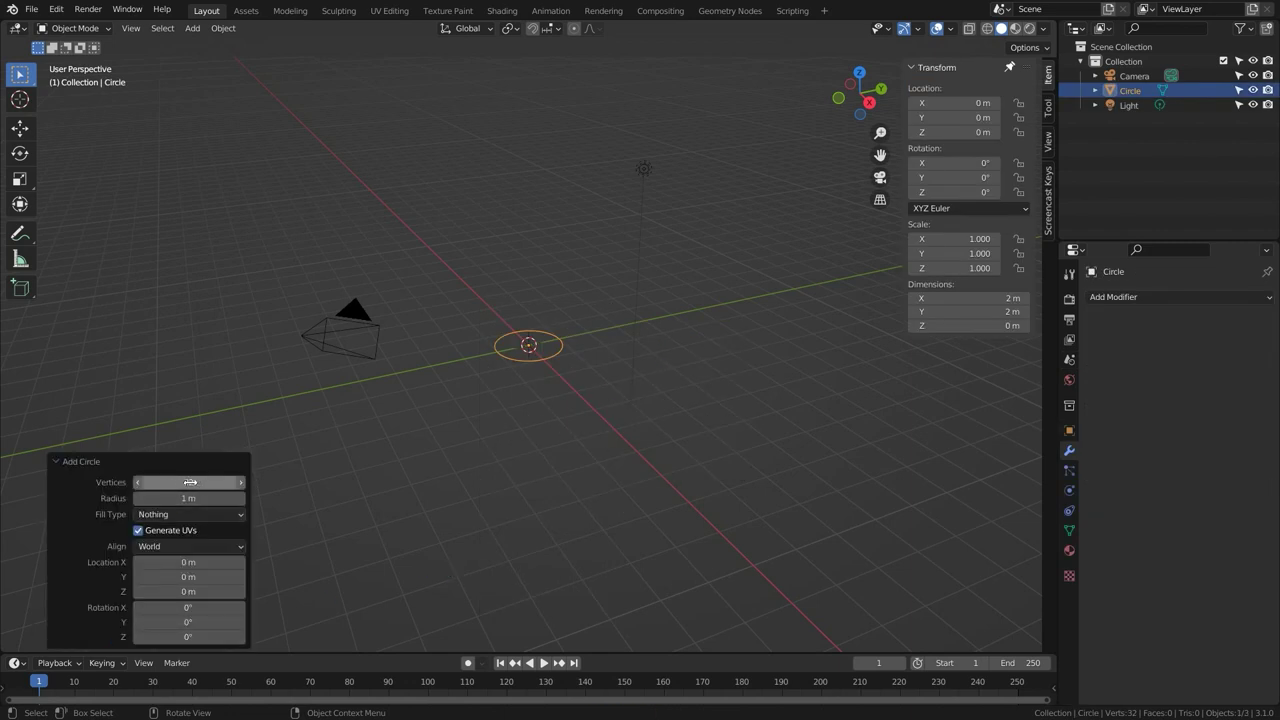
scroll(560, 384, down, 2)
scroll(560, 384, up, 5)
Extrude the circle inward twice by scaling to make two concentric face rings, scaling the first extrusion to about 0.858.
key(Tab)
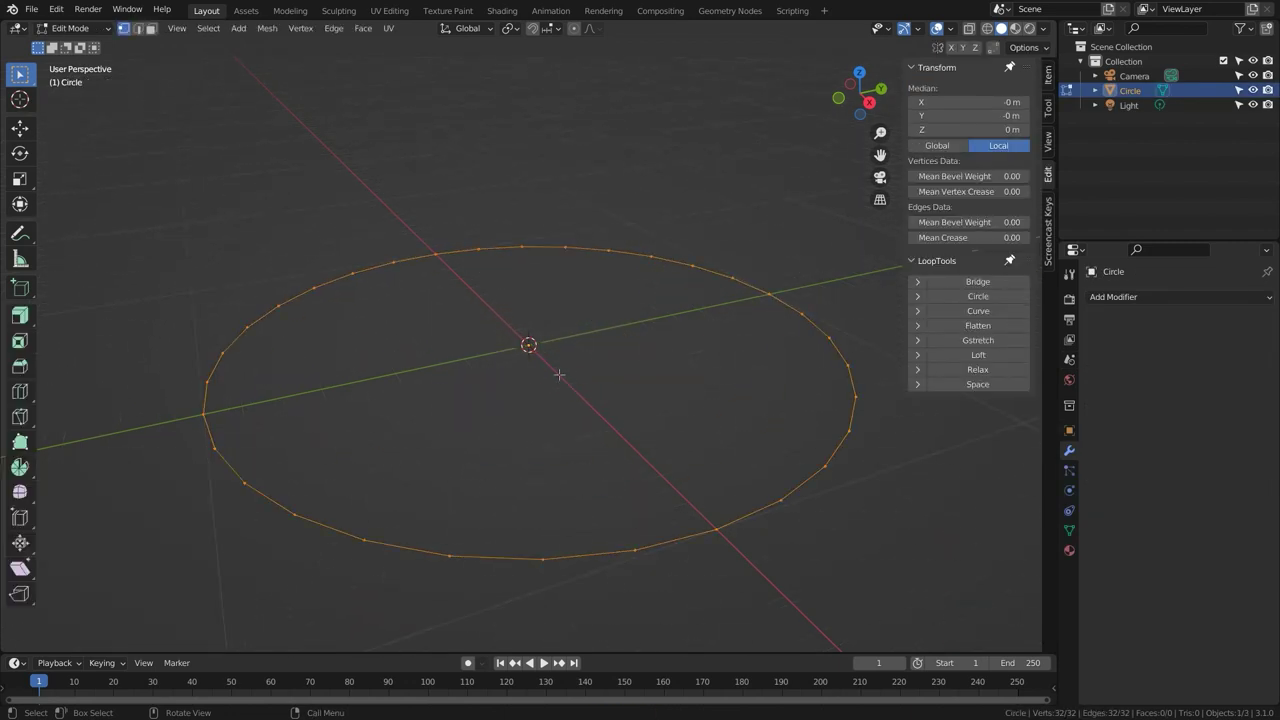
key(e)
key(s)
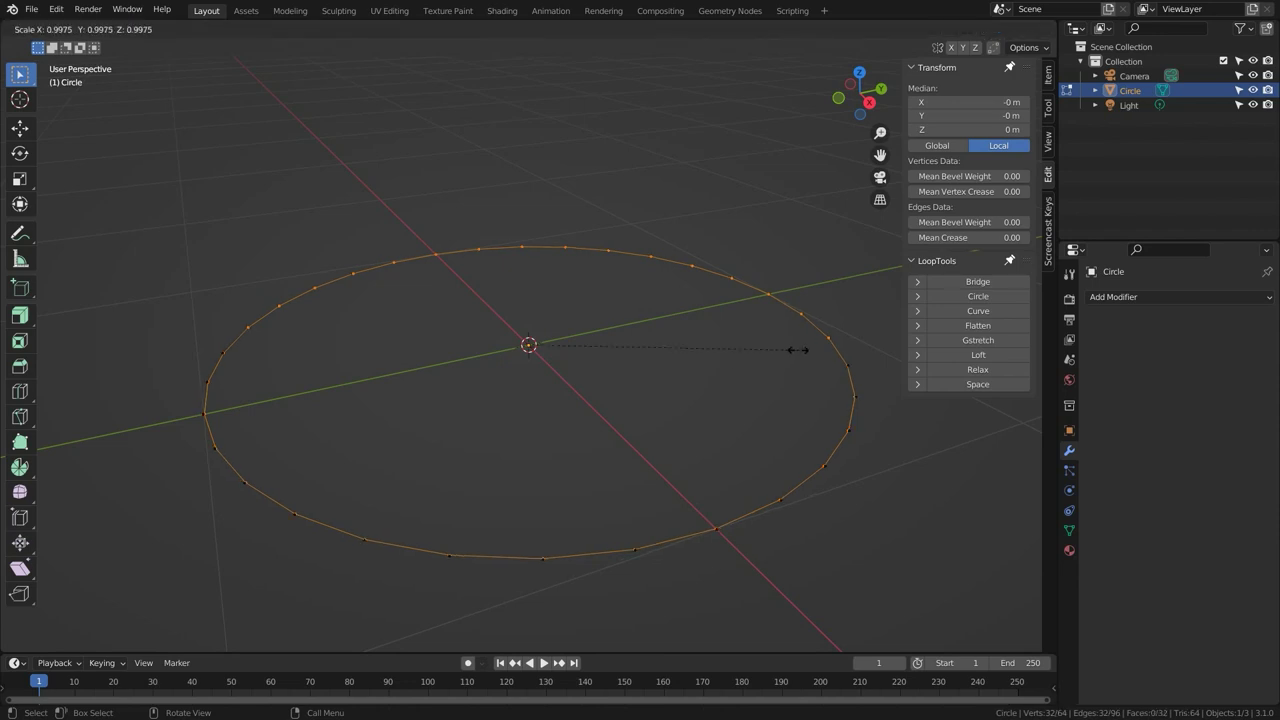
click(762, 352)
key(e)
key(s)
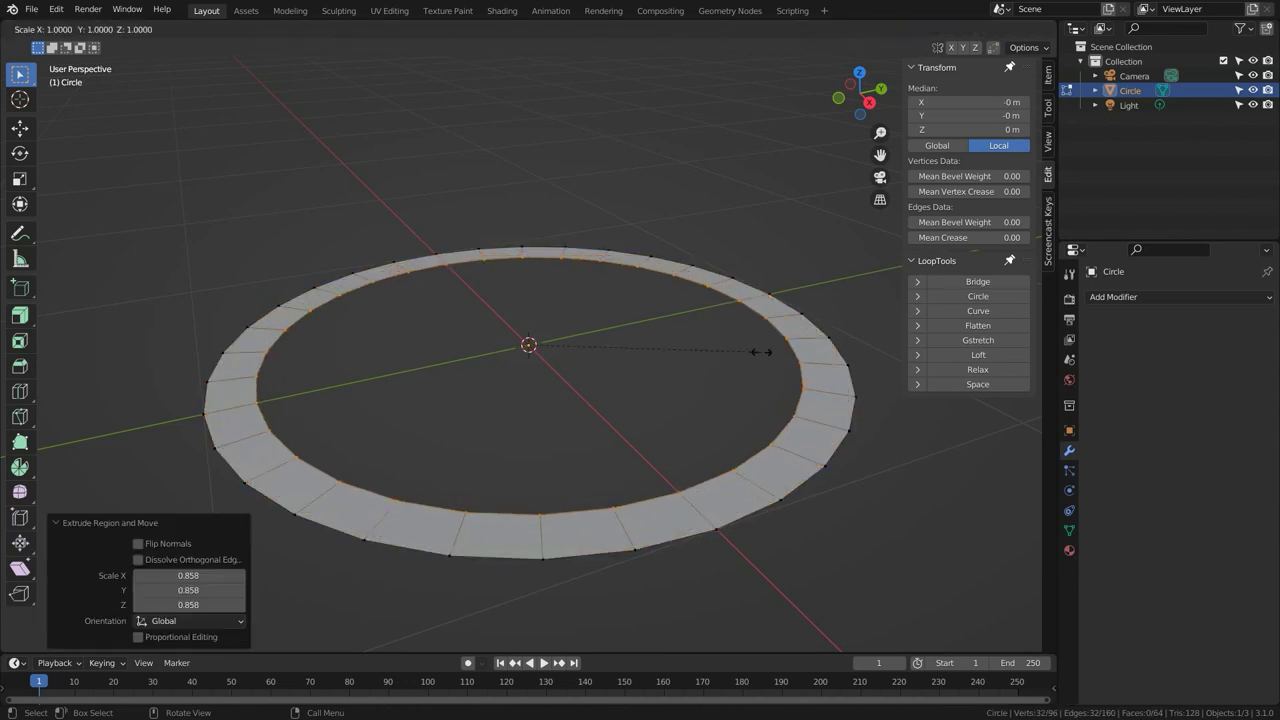
click(698, 358)
Add a Subdivision modifier with viewport level 3 to the flat ring and shade it smooth.
key(Tab)
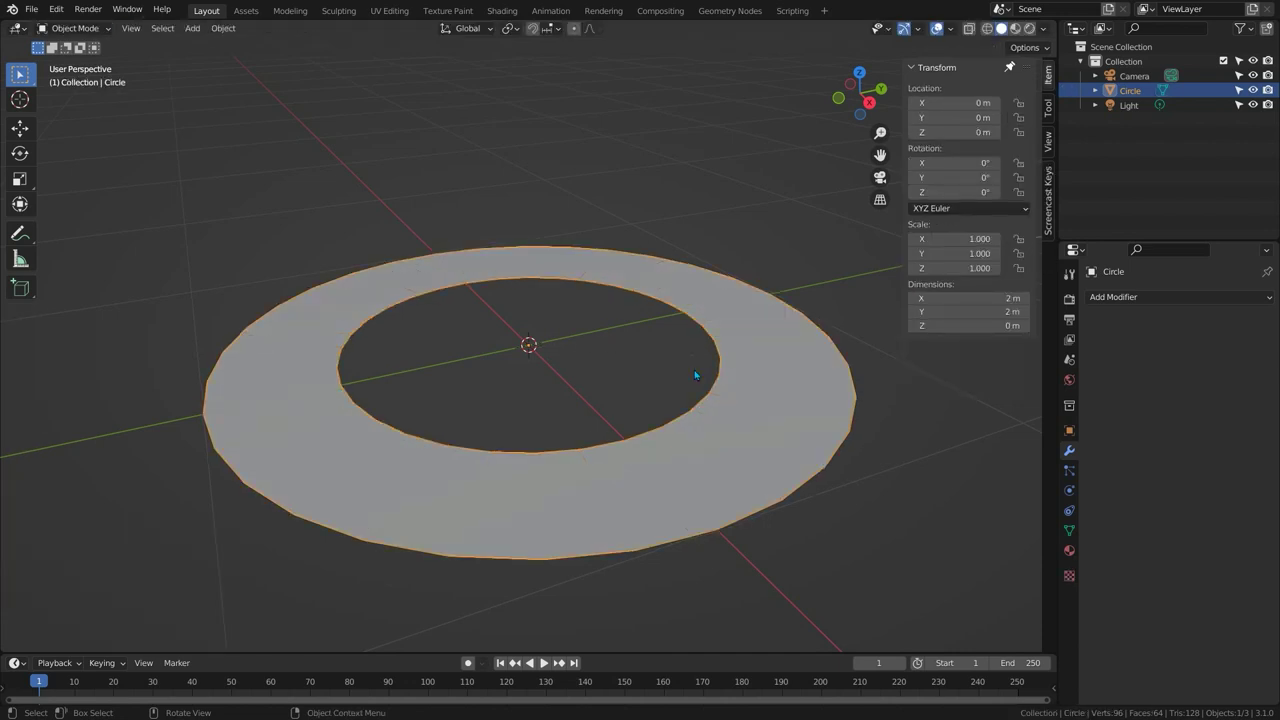
key(ctrl+3)
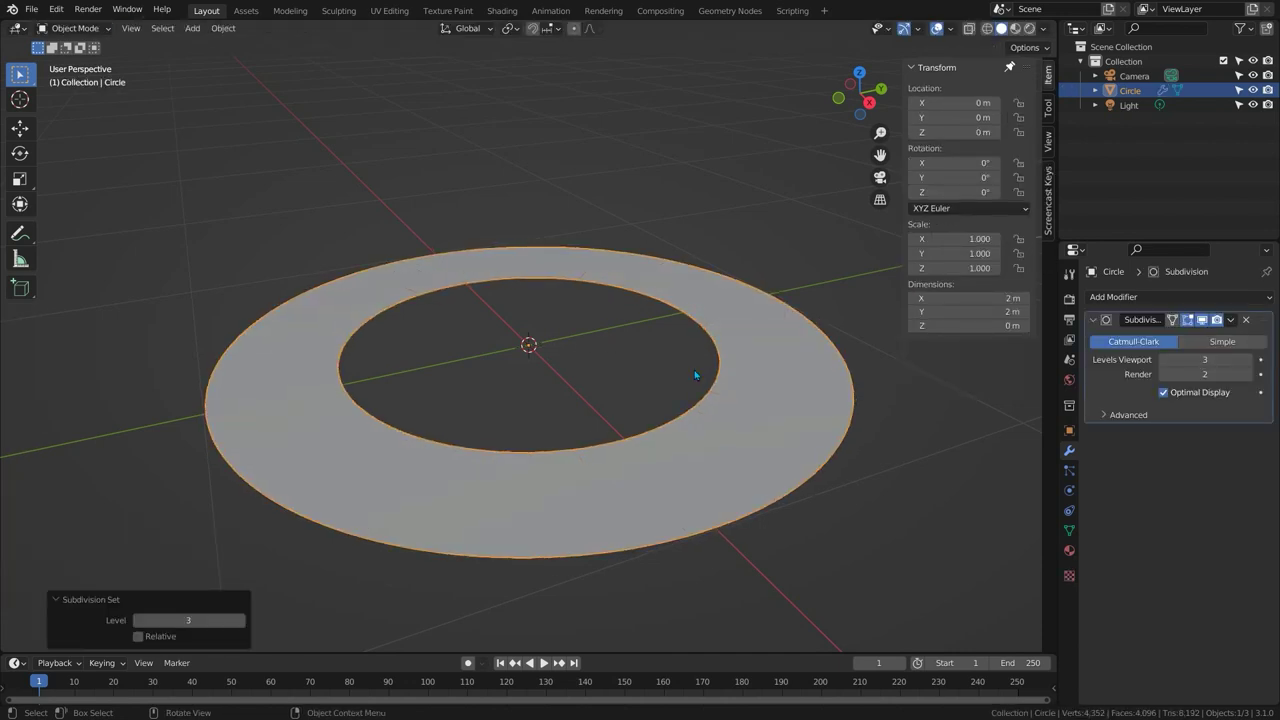
right_click(719, 352)
click(721, 349)
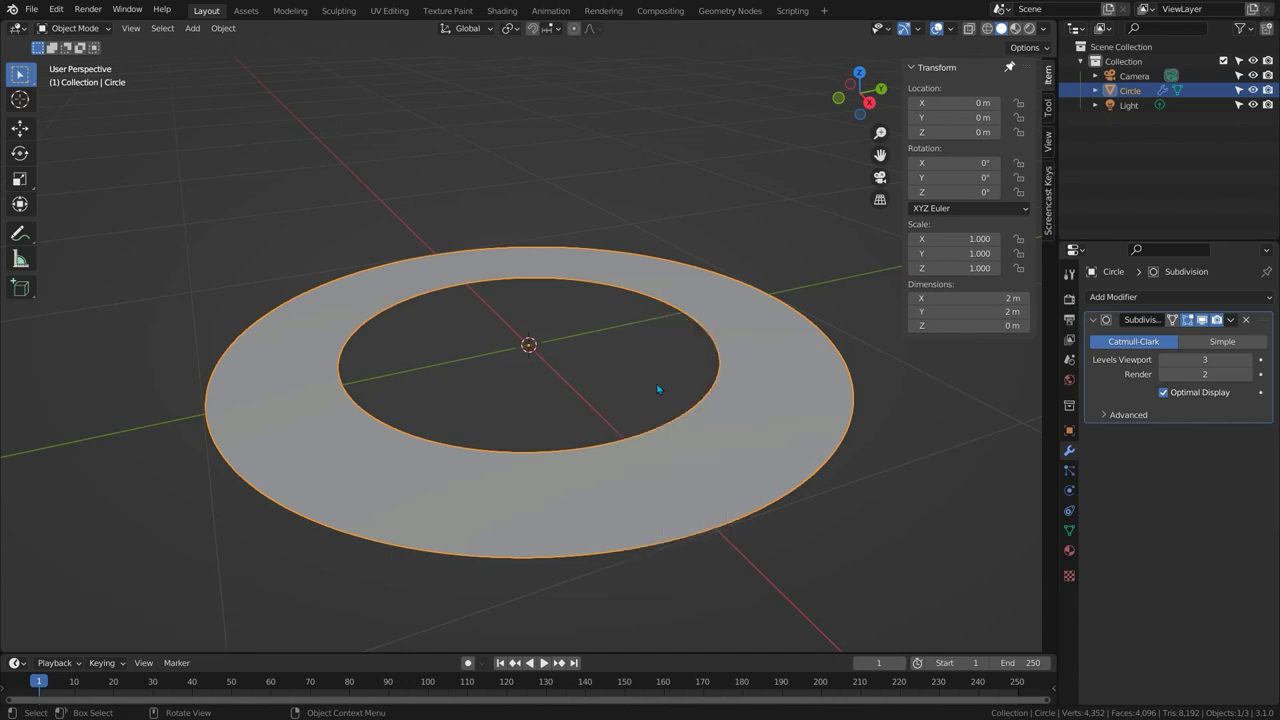
Extrude the ring's inner edge loop upward along Z by about 0.706 m.
key(Tab)
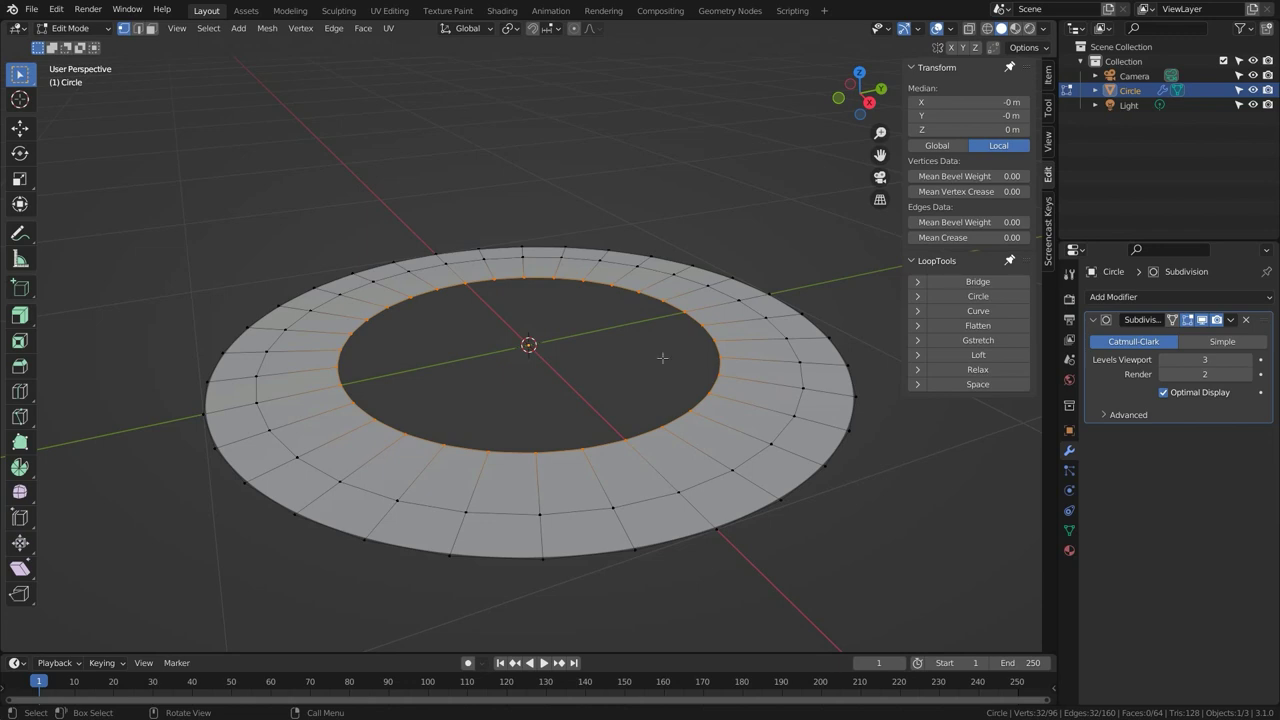
key(e)
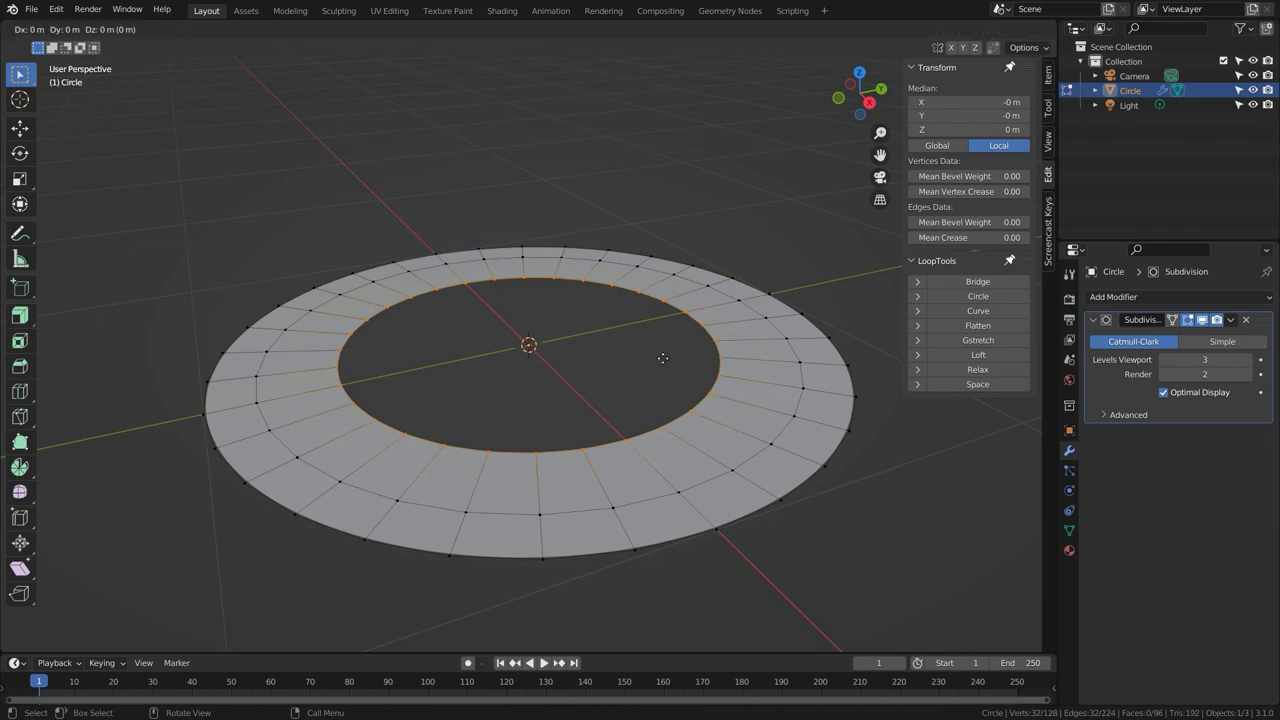
key(z)
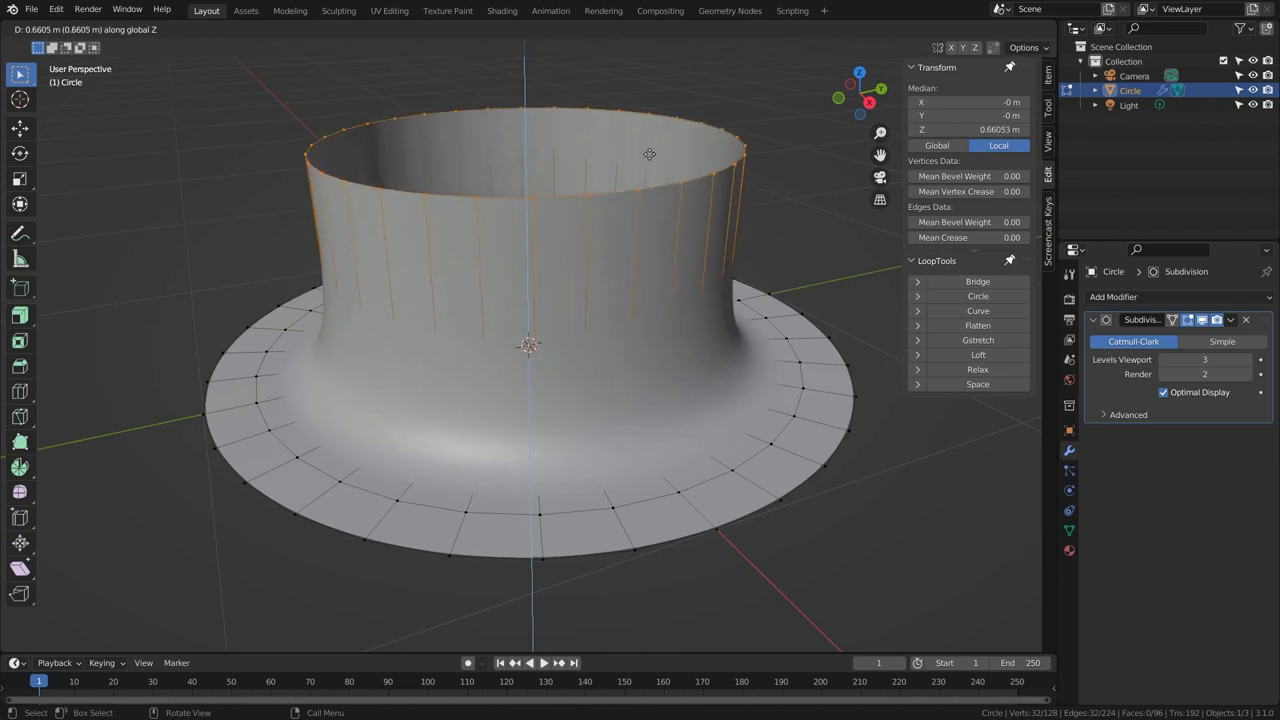
click(782, 181)
Extrude the cylinder's top rim inward to a scale of about 0.913 and close the opening with Grid Fill.
key(e)
key(s)
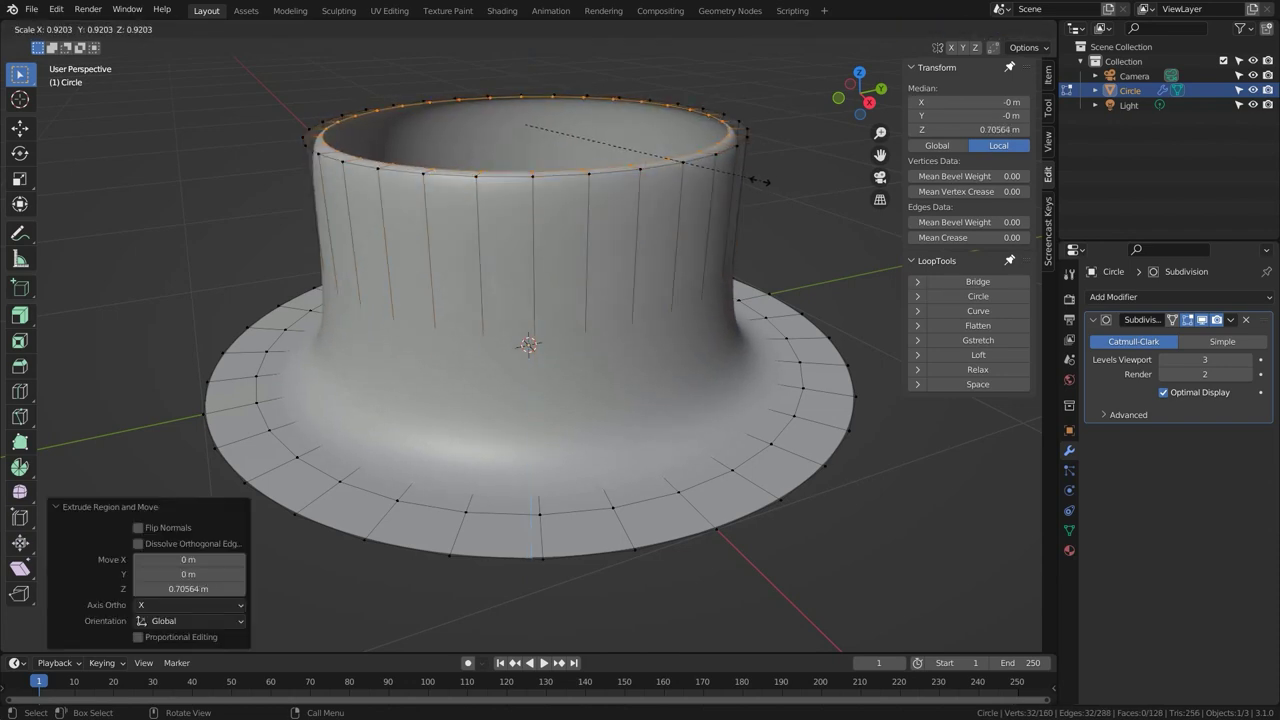
click(757, 180)
click(363, 28)
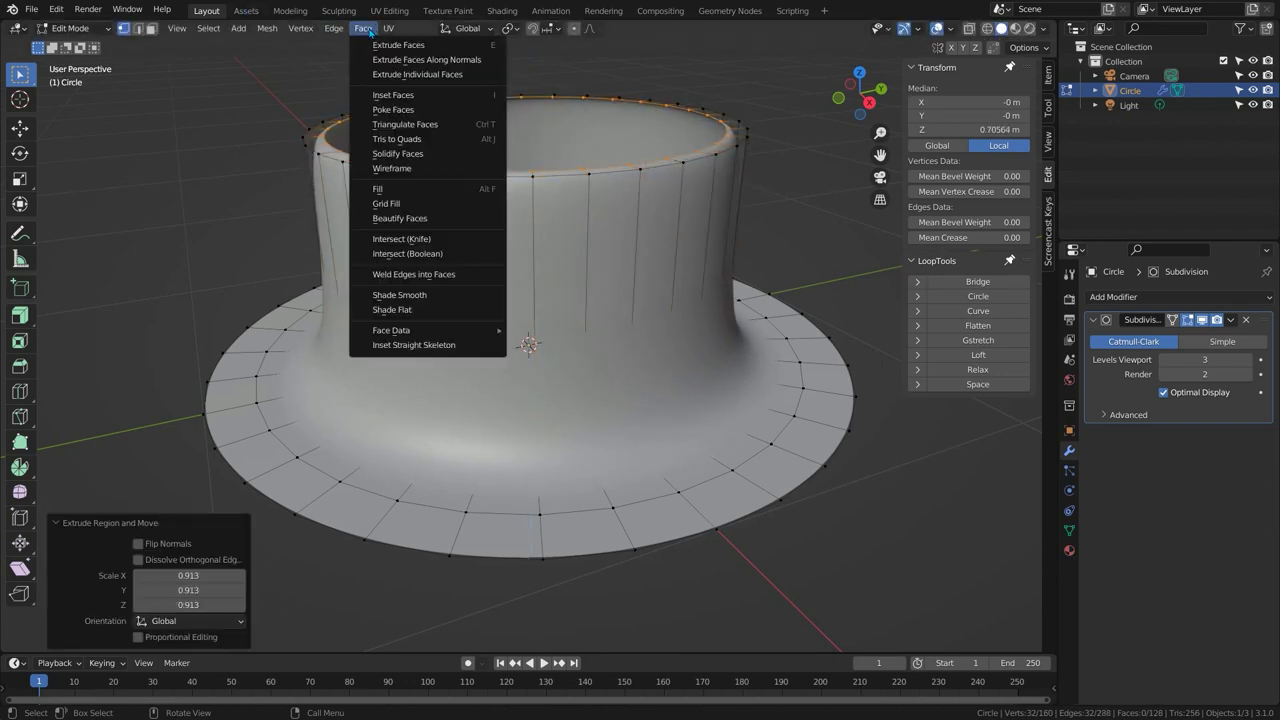
click(405, 205)
Add supporting loop cuts around the cylinder wall, one near the top rim and one near the base at factor 0.875.
key(ctrl+r)
click(472, 258)
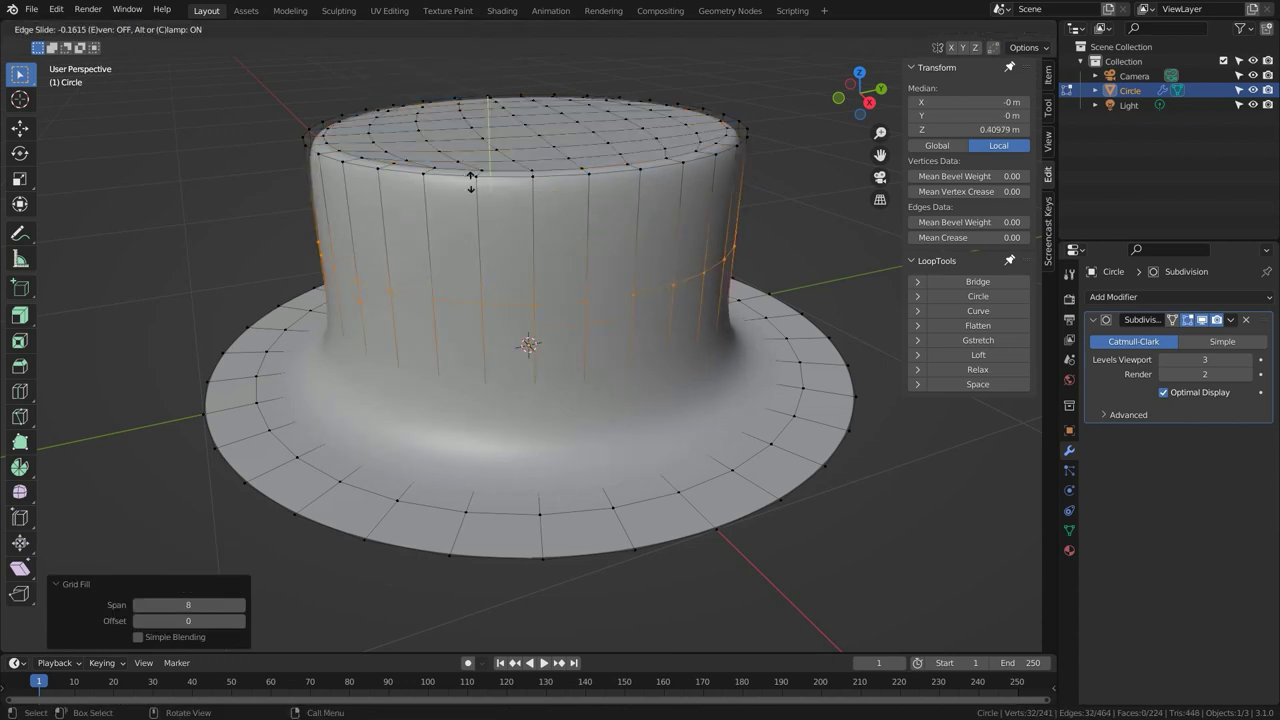
click(460, 118)
key(ctrl+r)
click(484, 360)
click(498, 472)
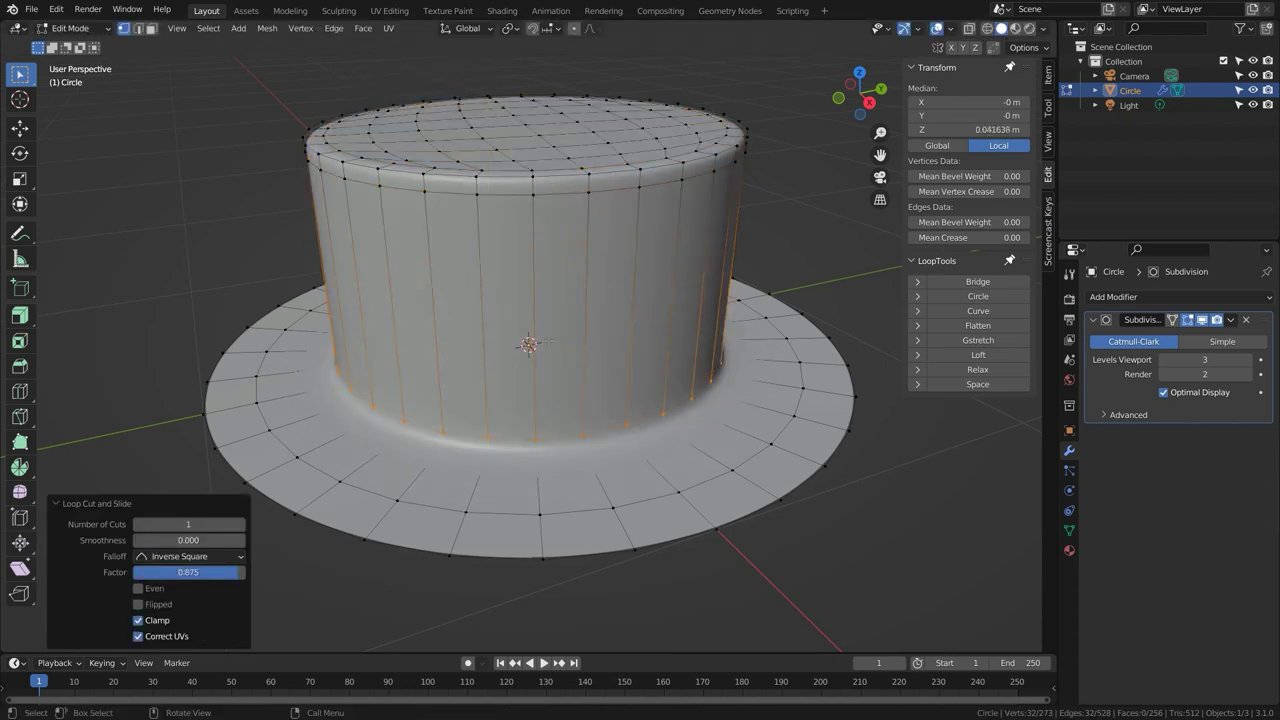
key(Tab)
scroll(543, 322, down, 1)
middle_drag(541, 309, 527, 318)
key(Tab)
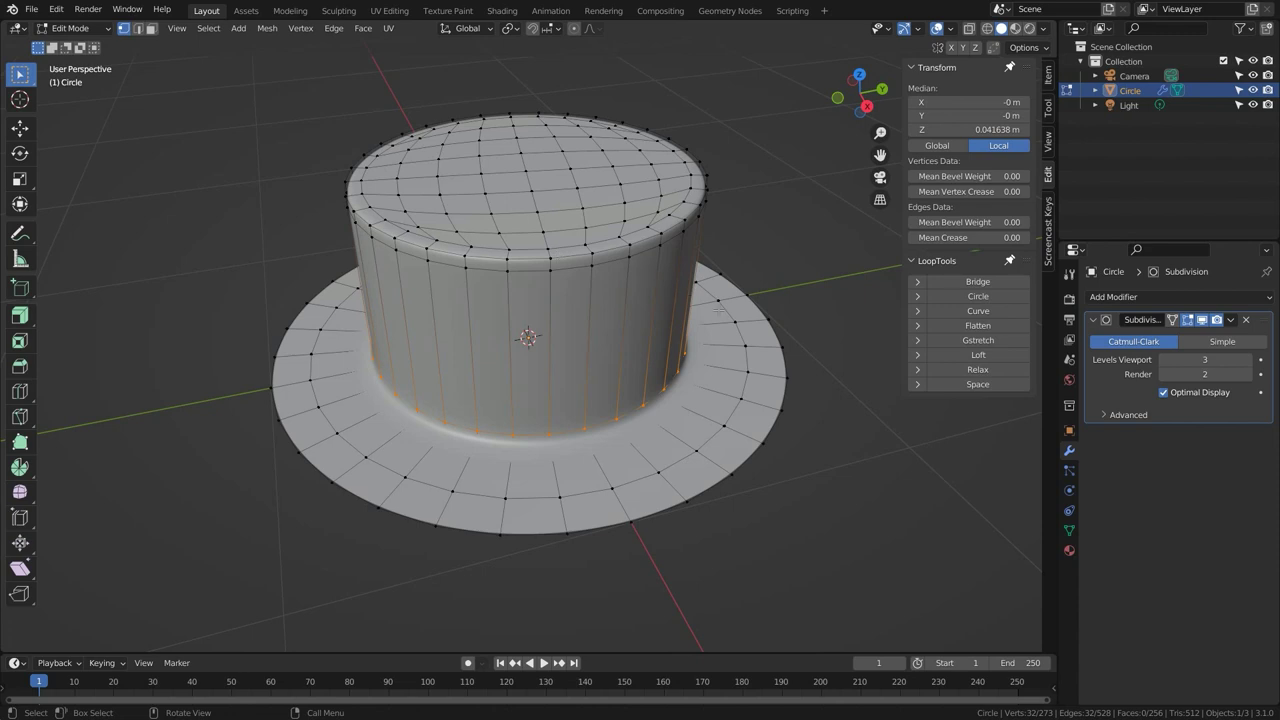
Undo the loop cuts, grid fill and extrusions back to the flat two-row ring.
scroll(488, 413, down, 7)
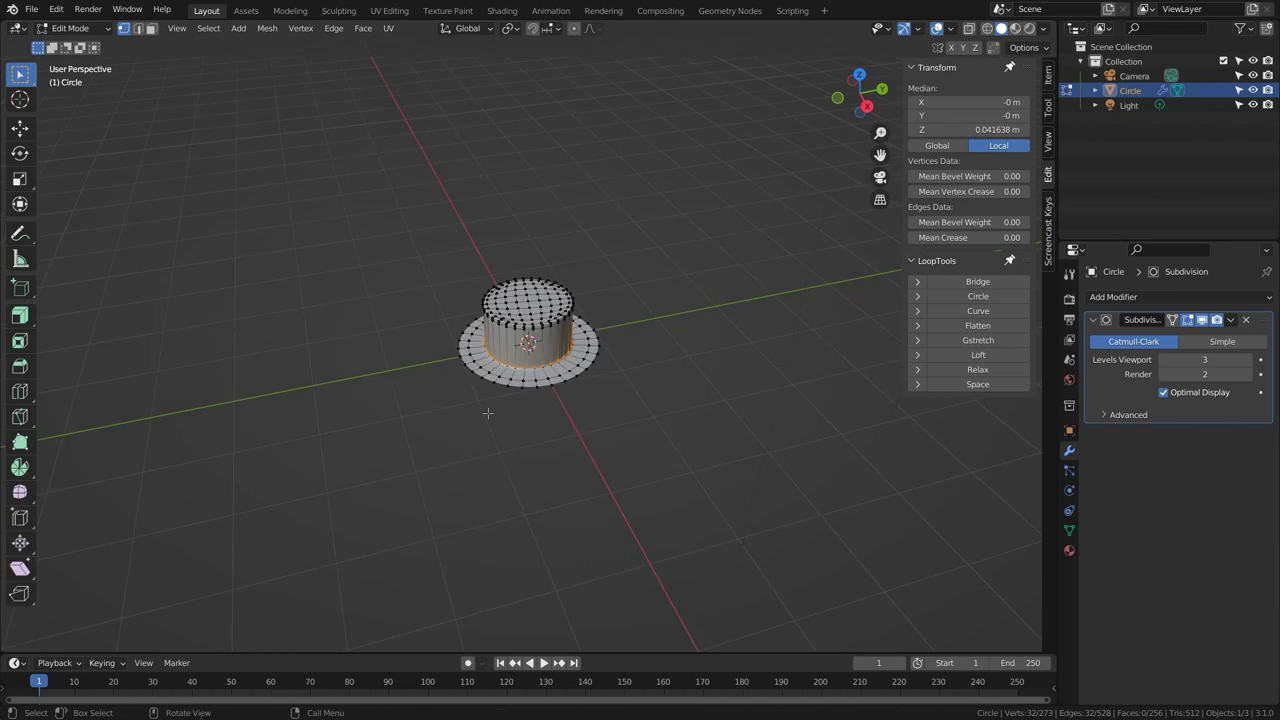
scroll(667, 348, up, 7)
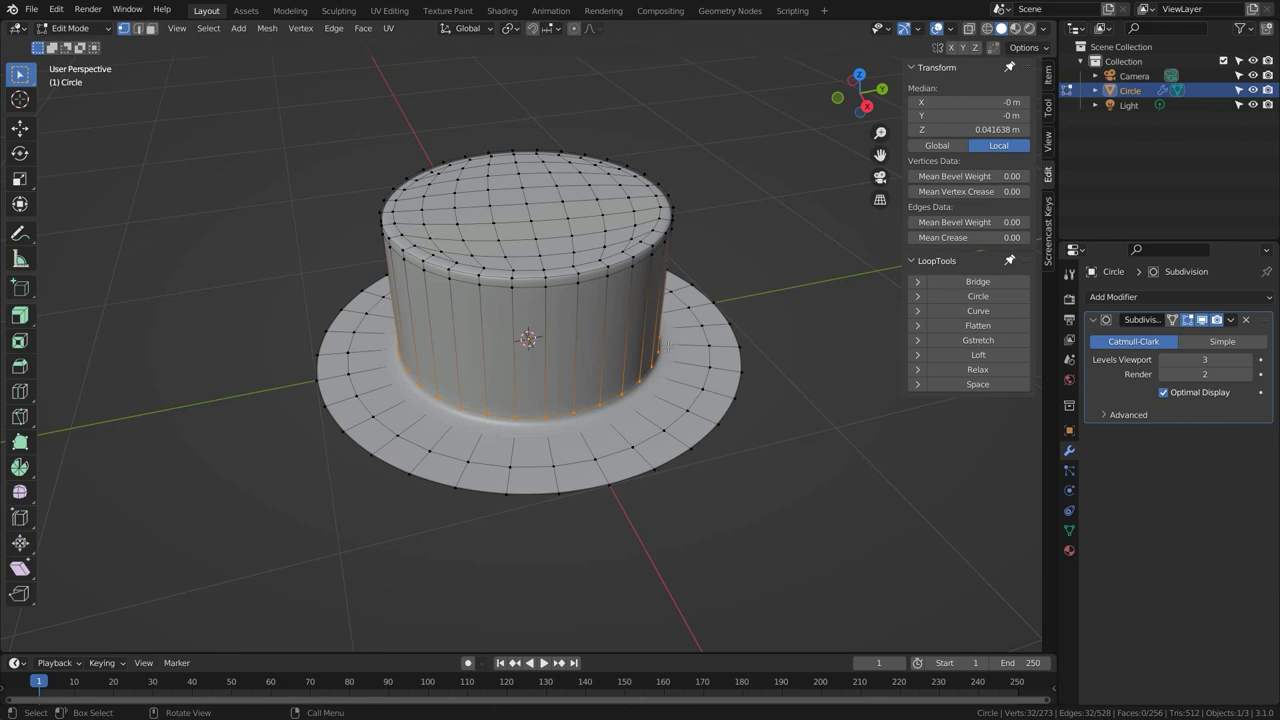
key(ctrl+z)
key(ctrl+z)
key(ctrl+z)
key(ctrl+z)
key(ctrl+z)
key(ctrl+z)
key(ctrl+z)
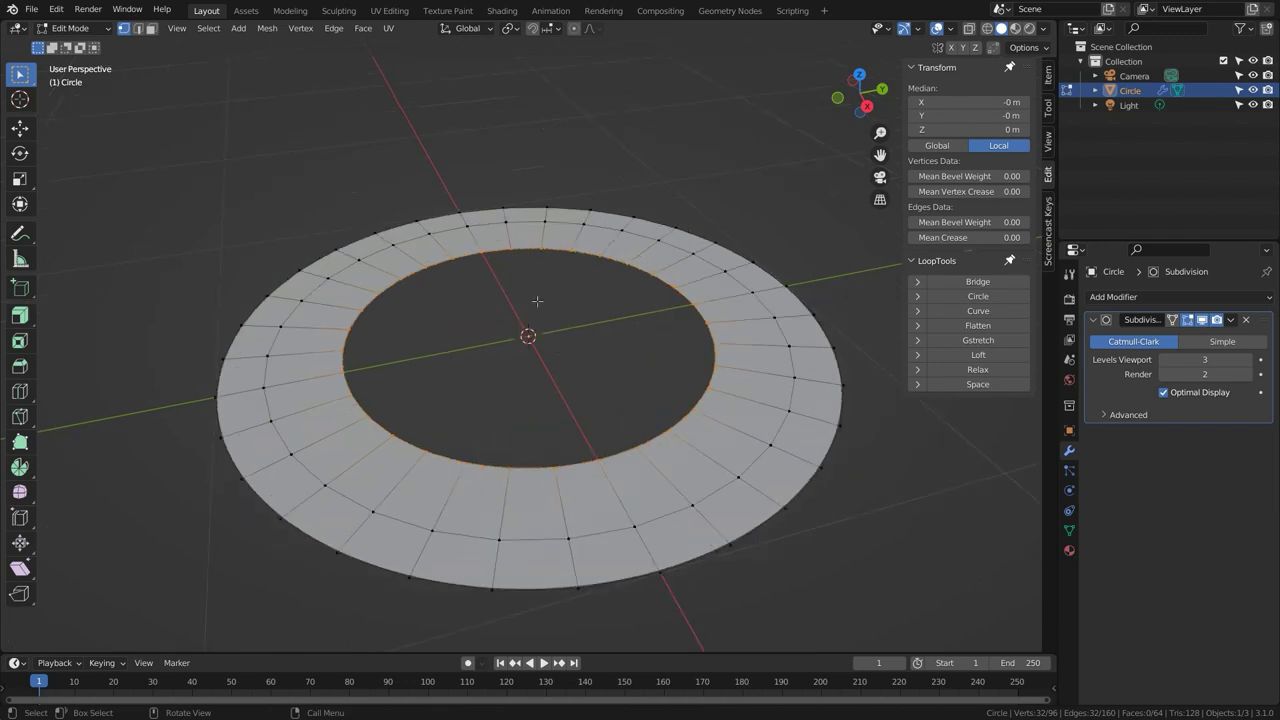
Edge-slide the ring's inner edge loop outward by a factor of about 0.453.
key(g)
key(g)
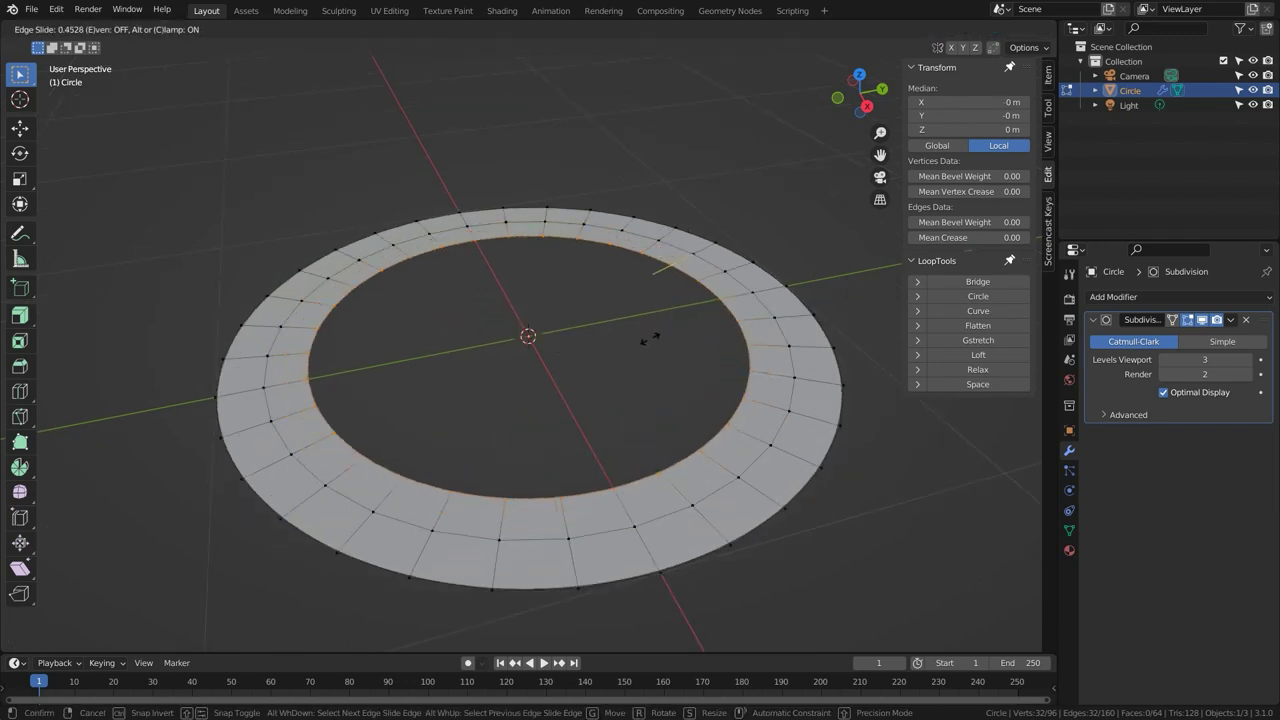
click(652, 337)
Thin the inner loop with Checker Deselect and dissolve the vertices that stay selected.
click(208, 29)
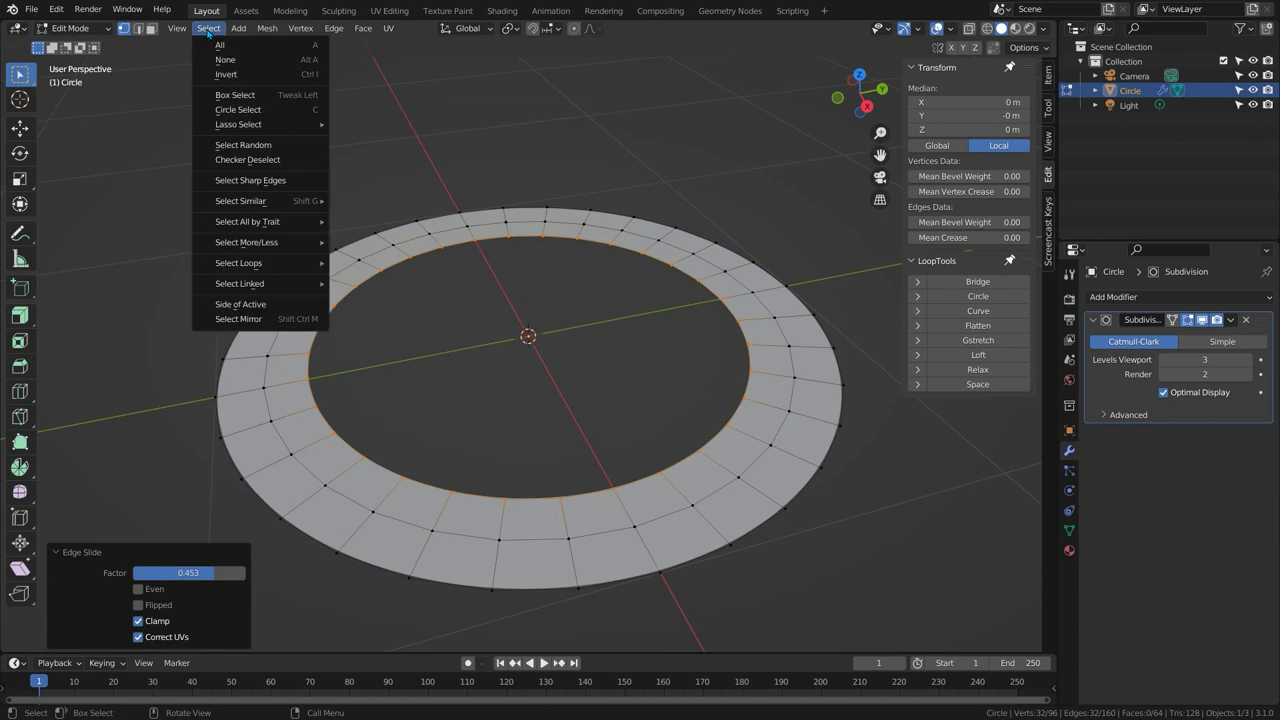
click(247, 160)
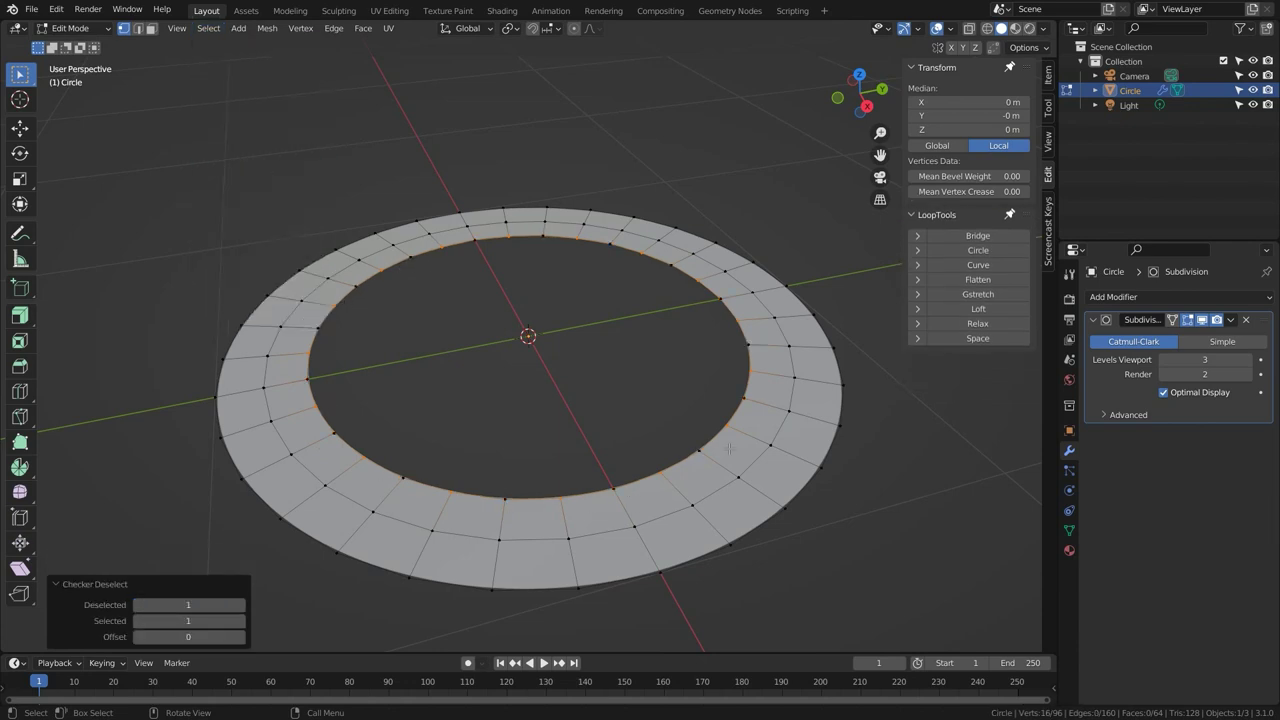
key(x)
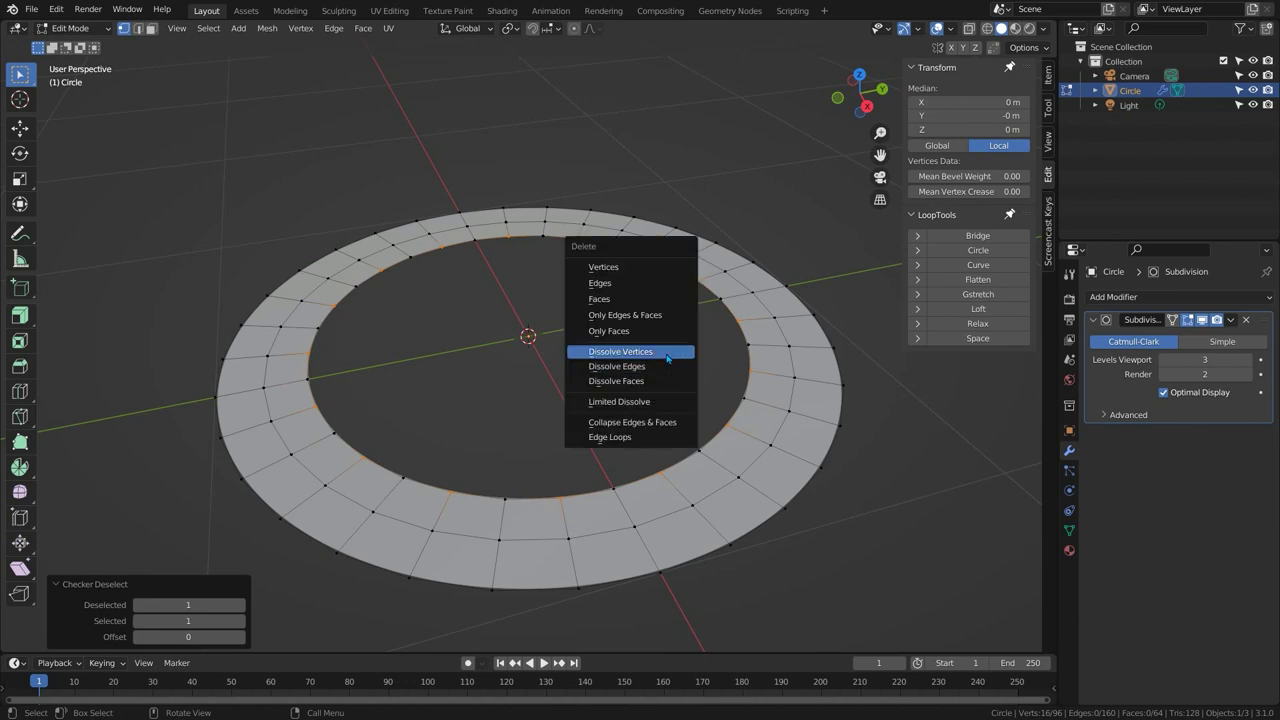
click(667, 354)
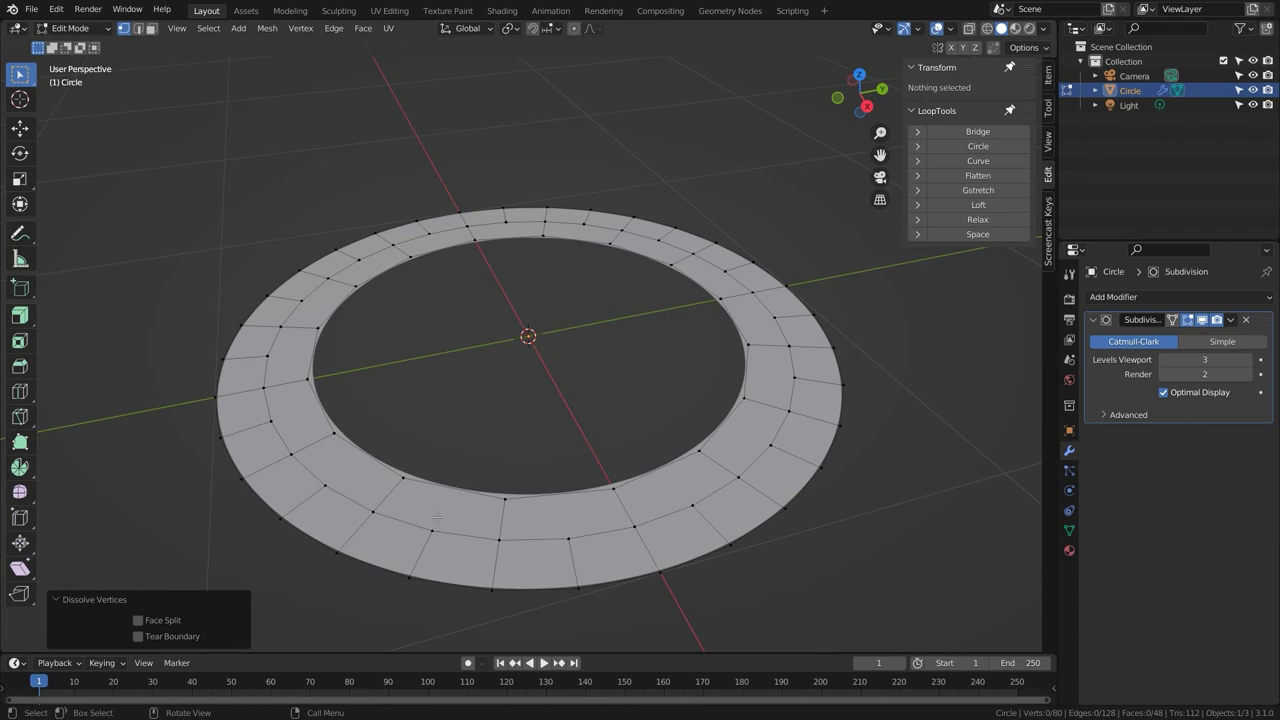
Connect the inner-loop vertex midway between the +X and -Y axes to its two flanking middle-loop vertices.
click(431, 531)
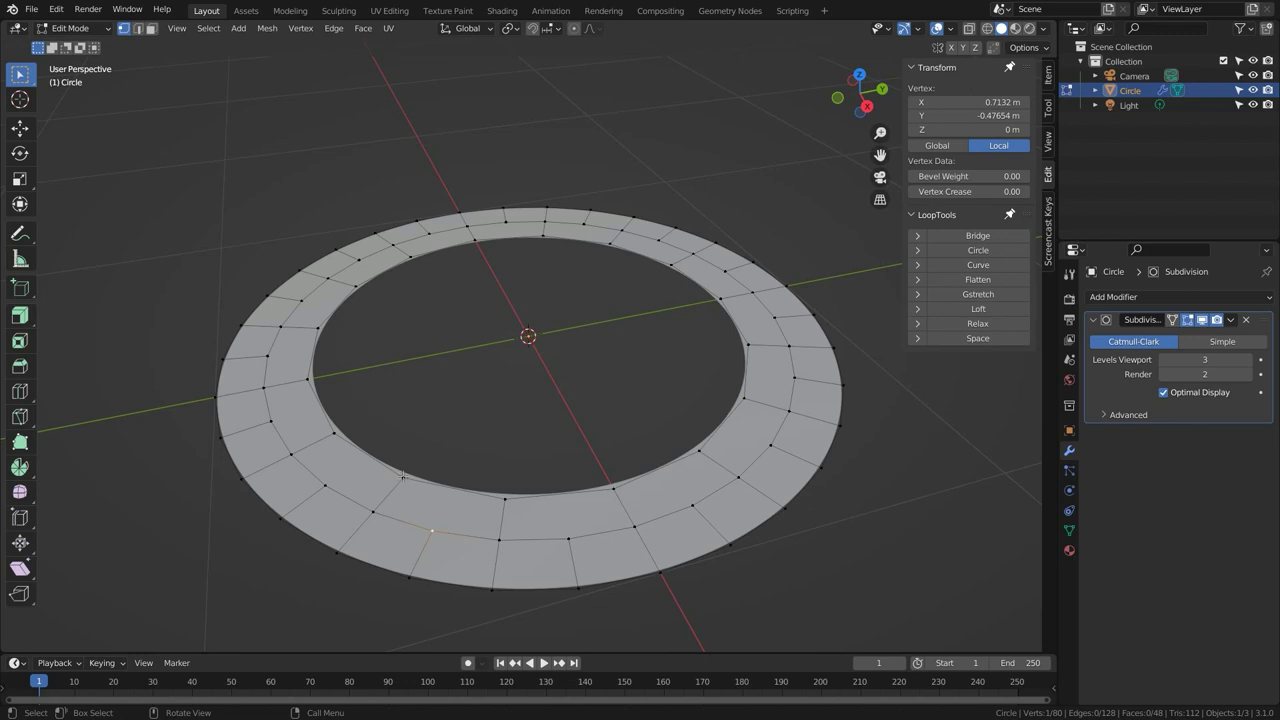
shift+click(403, 477)
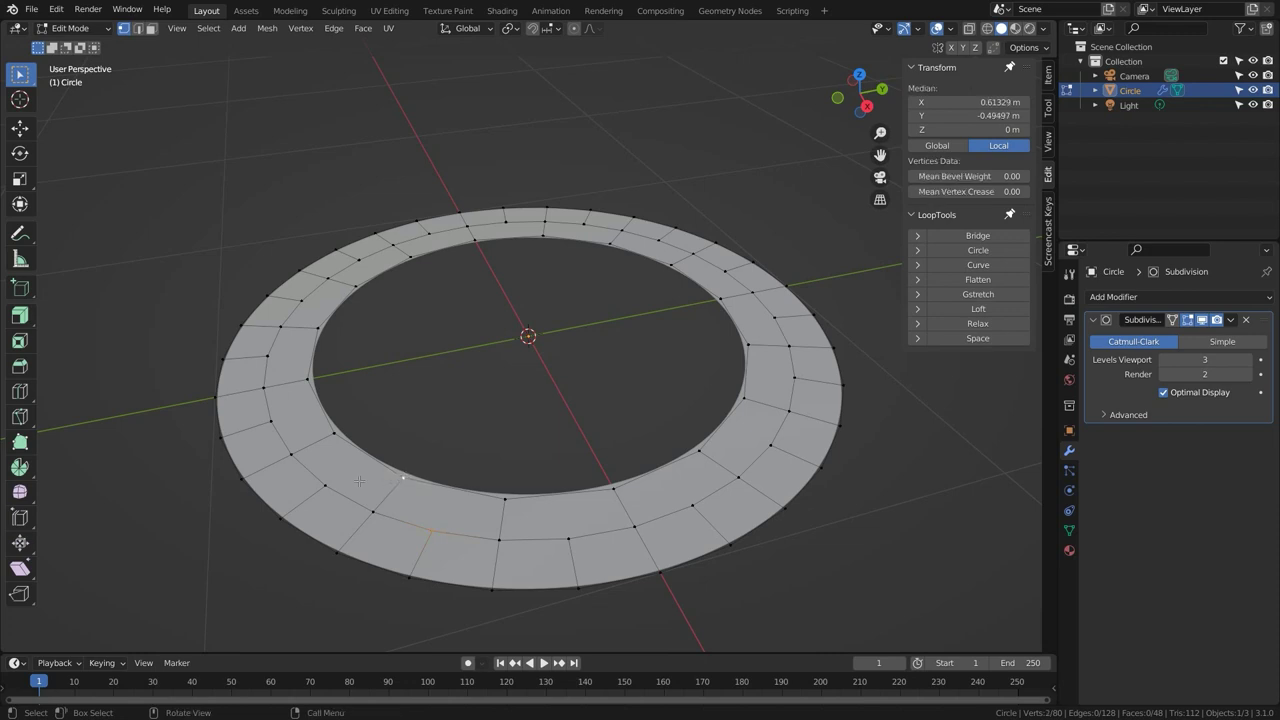
shift+click(328, 487)
key(j)
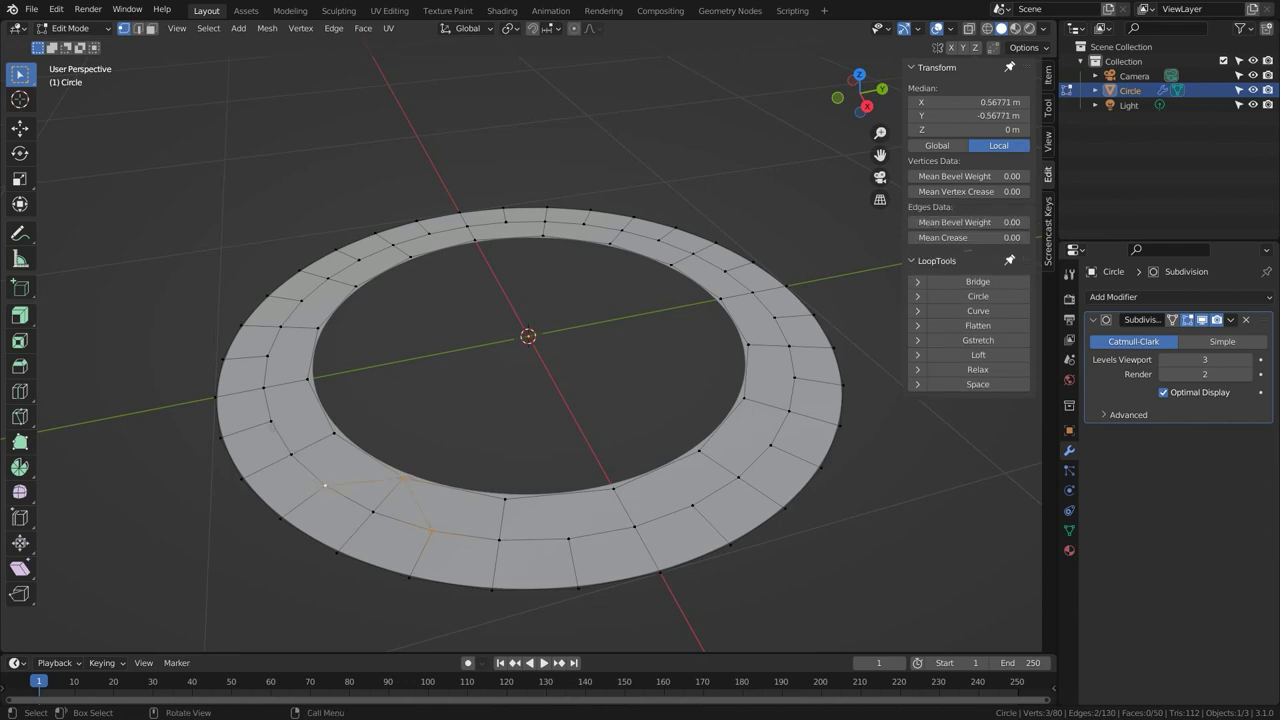
Connect the inner-loop vertices on the -Y axis and midway between -Y and -X each to their two flanking middle-loop vertices.
click(271, 423)
shift+click(306, 380)
shift+click(267, 356)
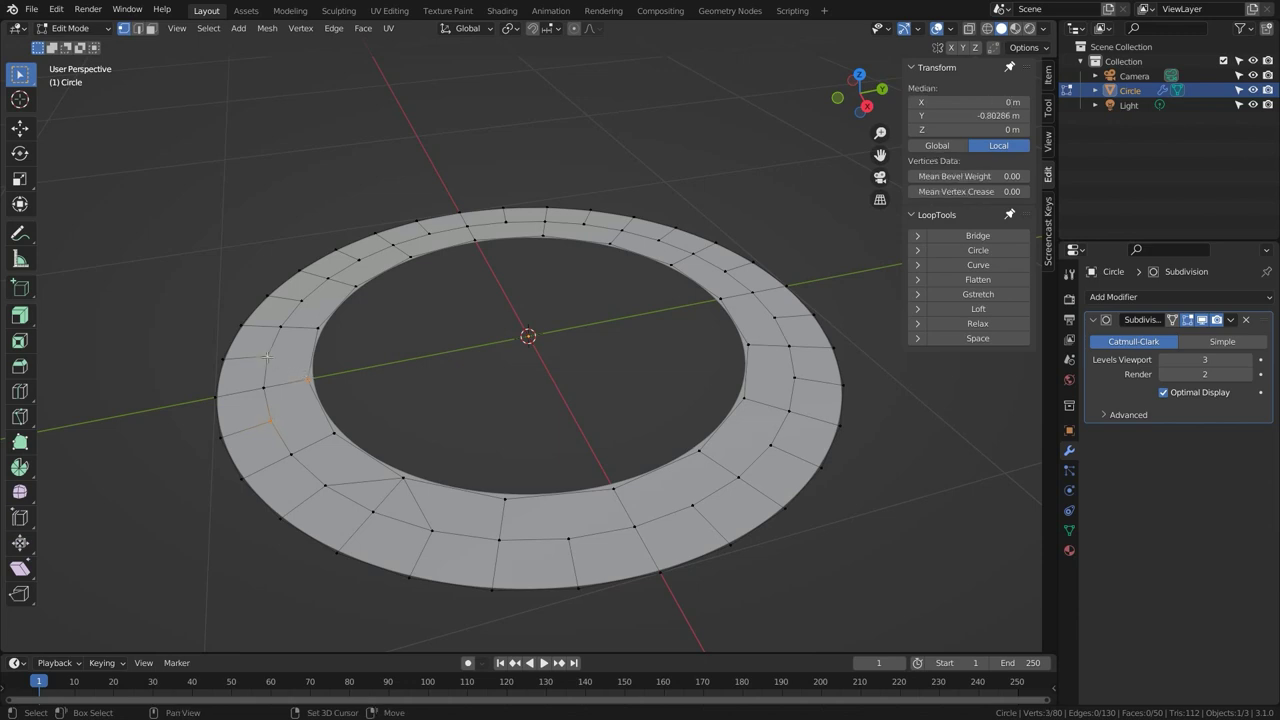
key(j)
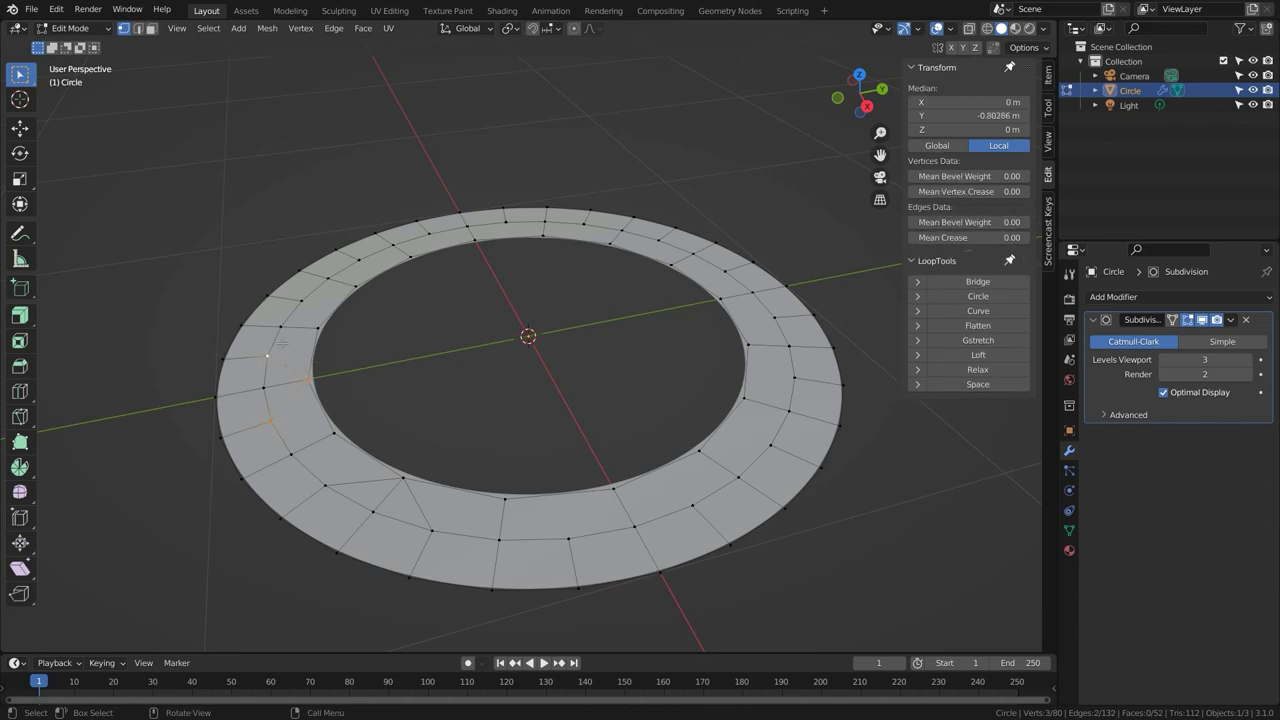
click(302, 301)
shift+click(356, 286)
shift+click(359, 260)
key(j)
Connect the inner-loop vertices on the -X axis and midway between -X and +Y each to their two flanking middle-loop vertices.
click(430, 234)
shift+click(475, 240)
shift+click(506, 222)
key(j)
click(584, 224)
shift+click(610, 243)
shift+click(658, 240)
key(j)
Connect the inner-loop vertices on +Y, midway between +Y and +X, and on +X each to their two flanking middle-loop vertices.
click(725, 270)
shift+click(720, 298)
shift+click(774, 318)
key(j)
click(794, 378)
shift+click(744, 398)
shift+click(771, 445)
key(j)
click(693, 505)
shift+click(614, 488)
shift+click(569, 539)
key(j)
key(2)
click(282, 385)
shift+click(342, 285)
click(428, 337)
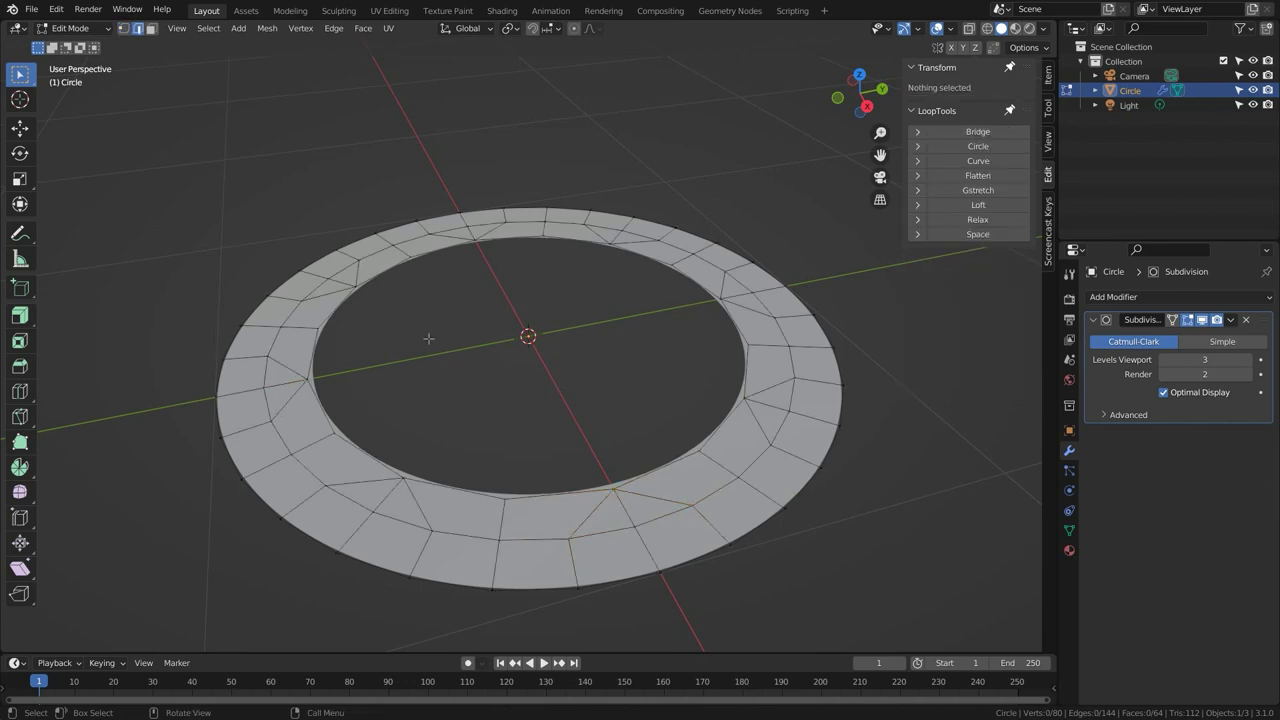
Select only the faces with exactly 3 vertices, with Extend off, and dissolve them so each triangle pair merges.
click(207, 30)
mouse_move(265, 223)
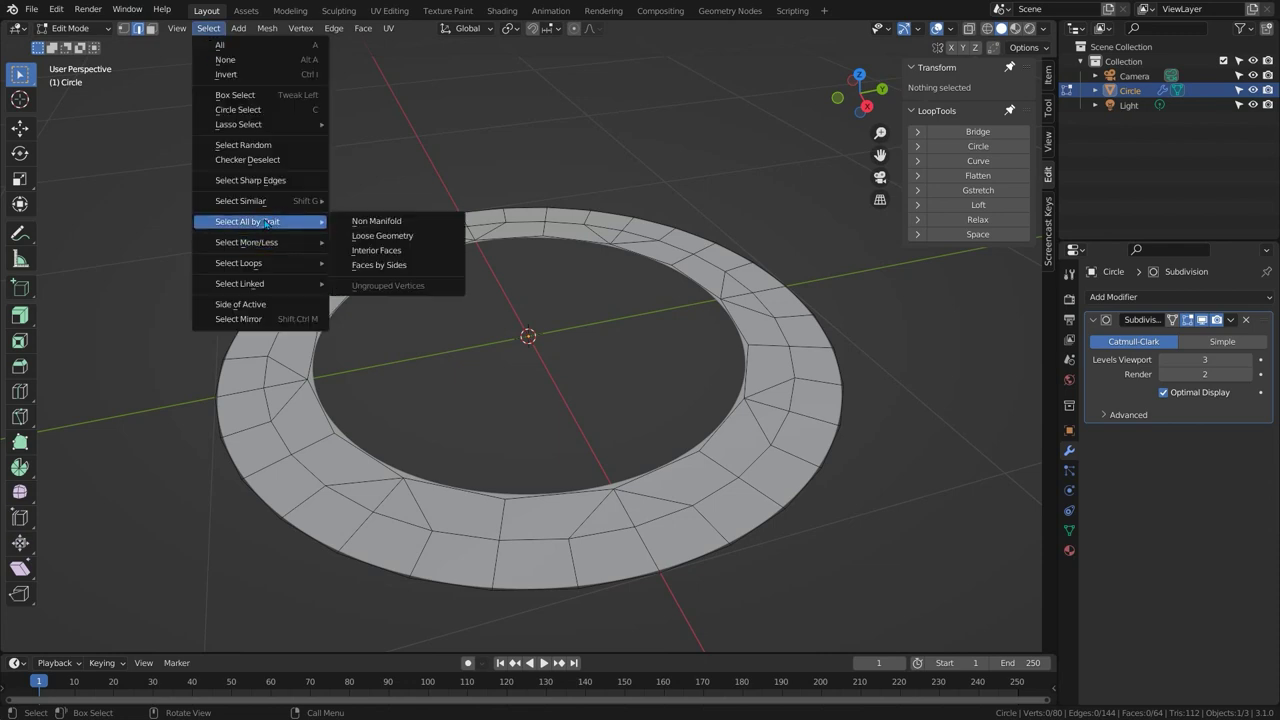
click(384, 265)
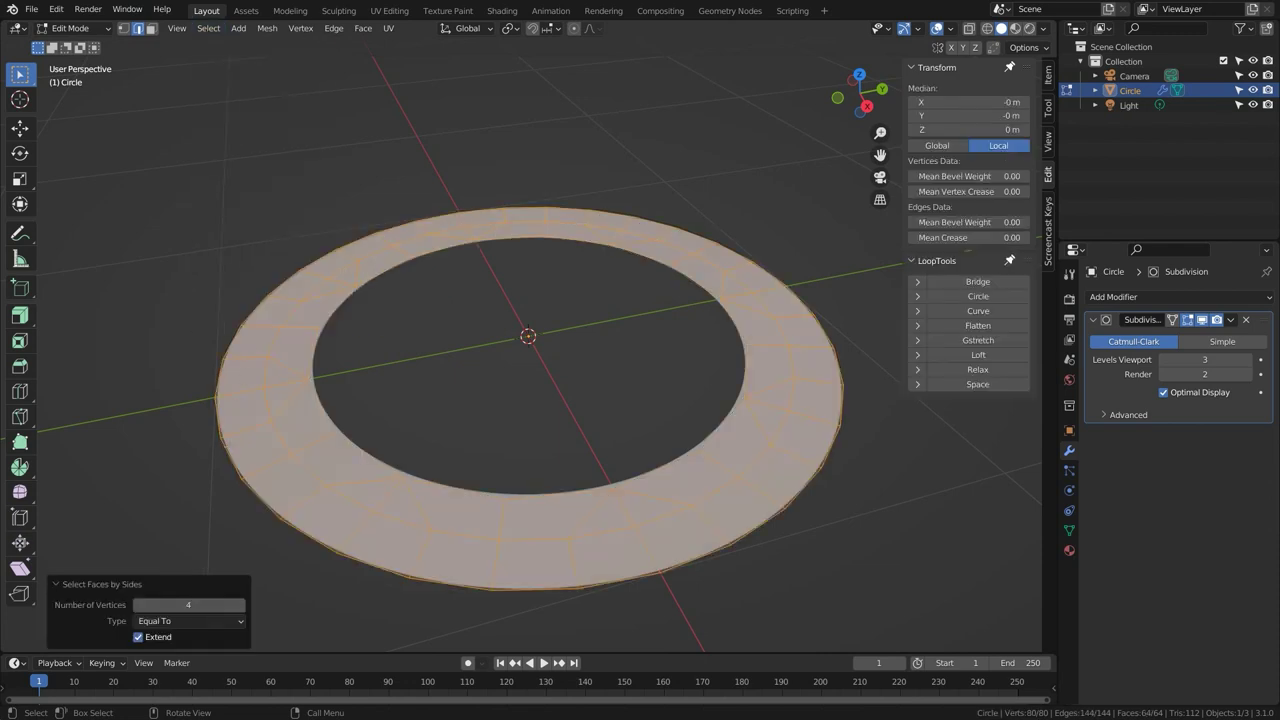
click(139, 639)
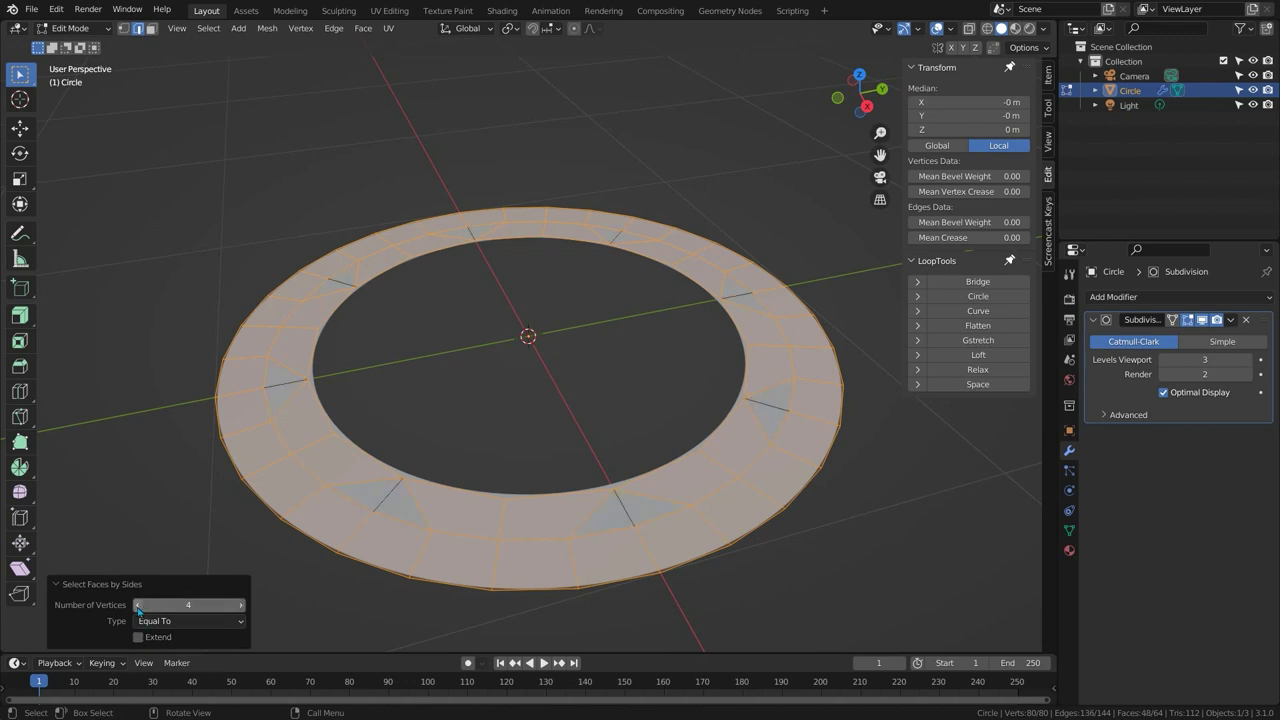
click(139, 605)
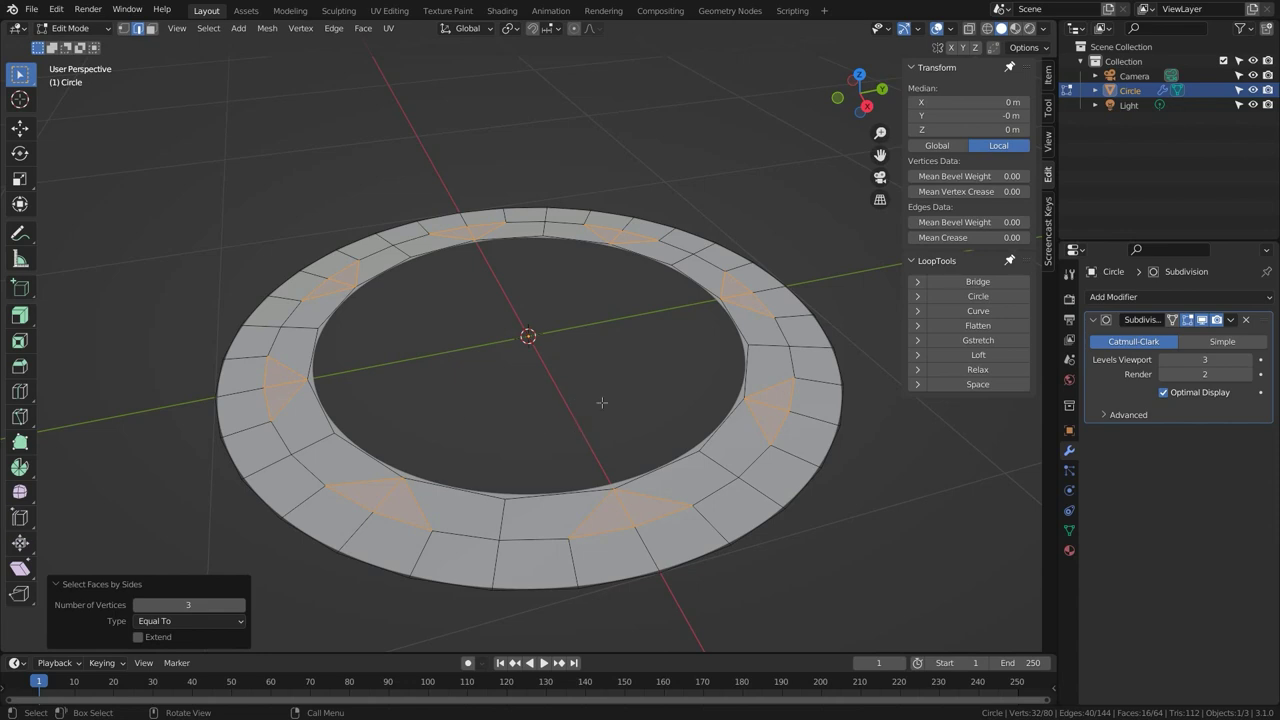
key(x)
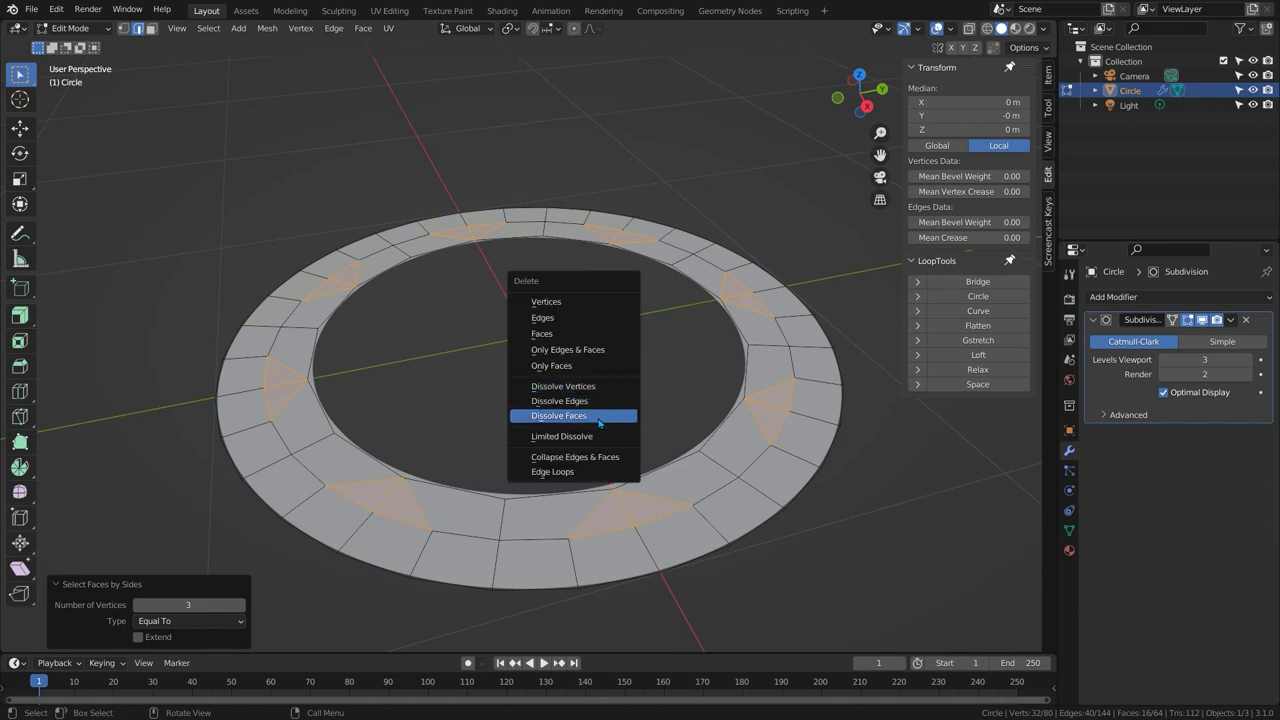
click(599, 416)
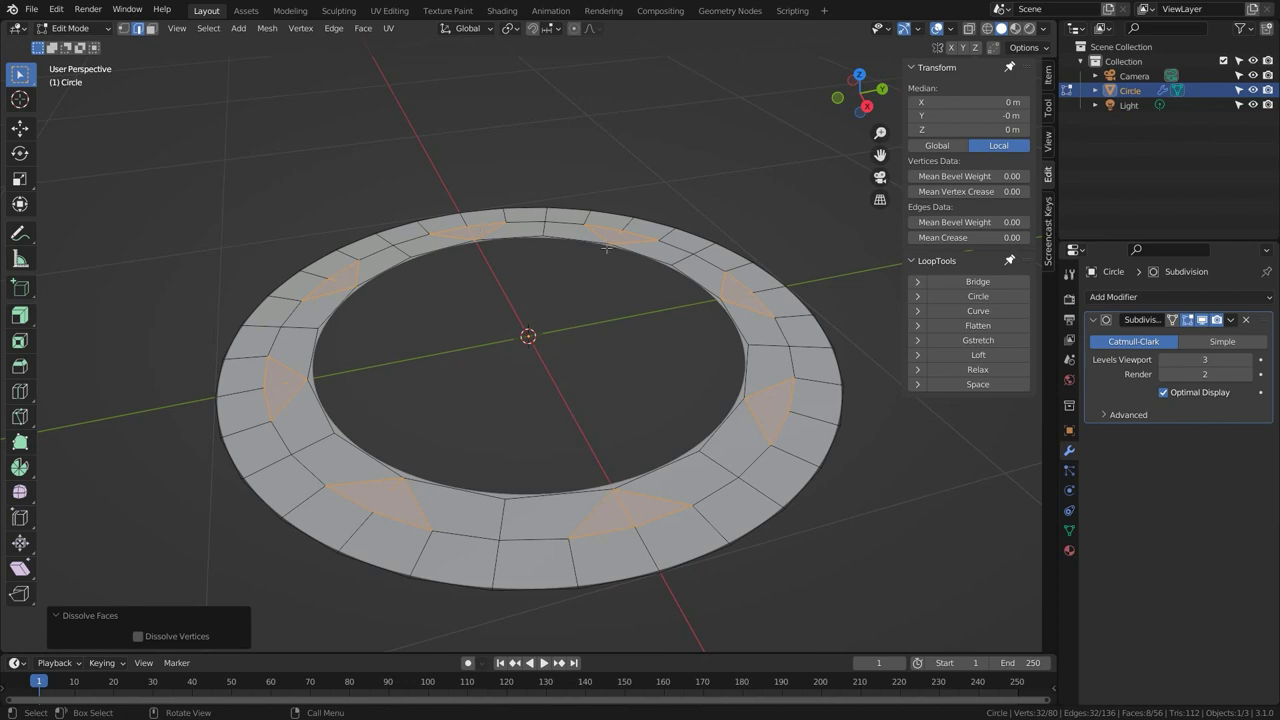
click(620, 455)
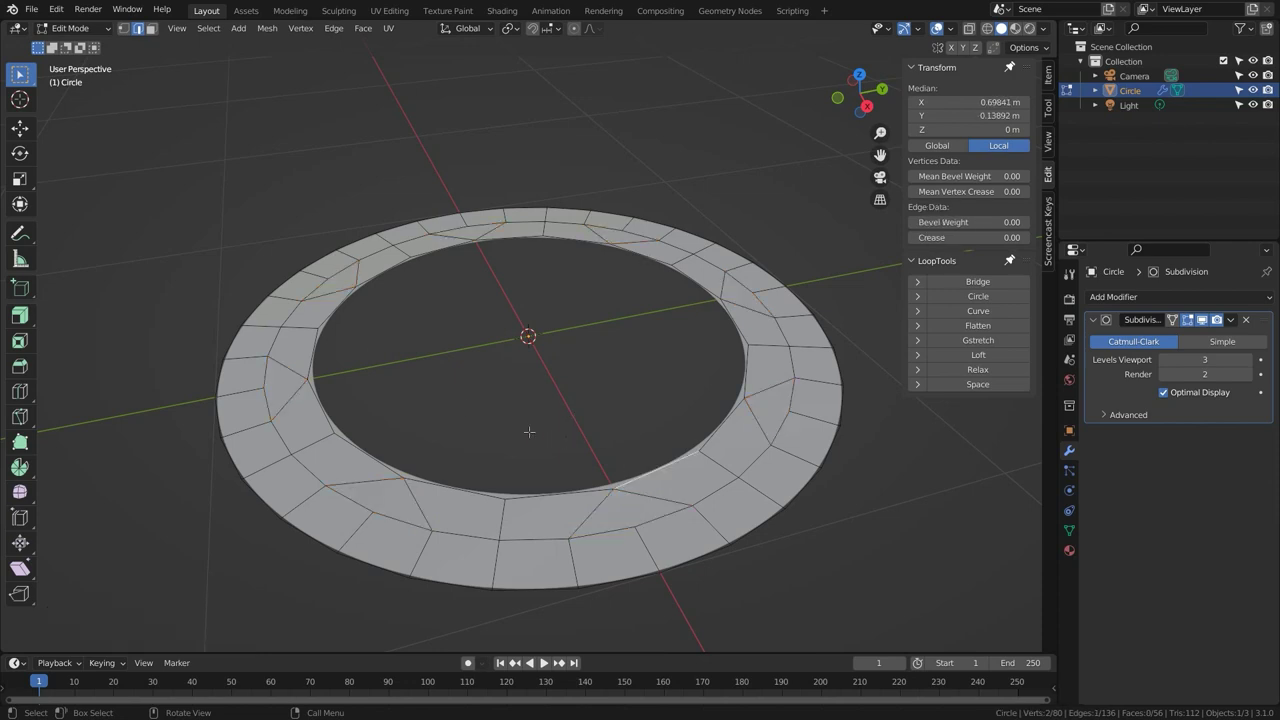
Extrude the ring's inner edge loop inward, scaling it to about 0.817.
alt+click(524, 494)
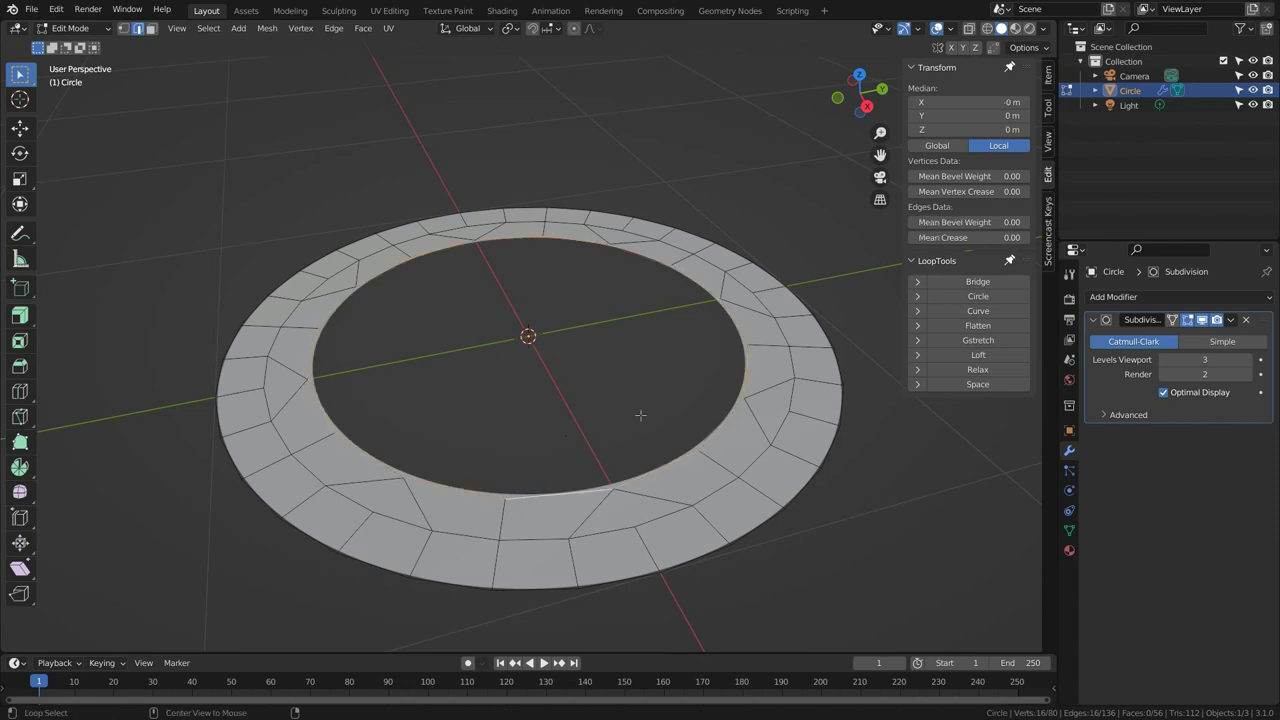
key(e)
key(s)
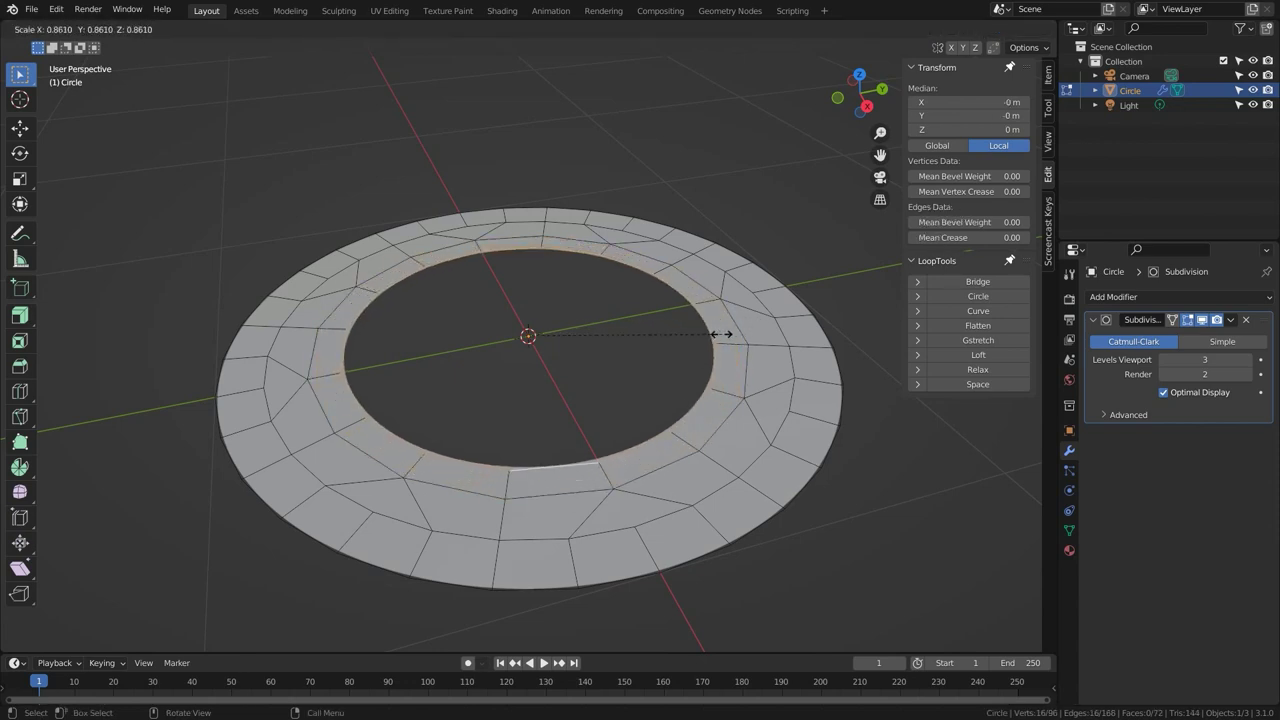
click(770, 365)
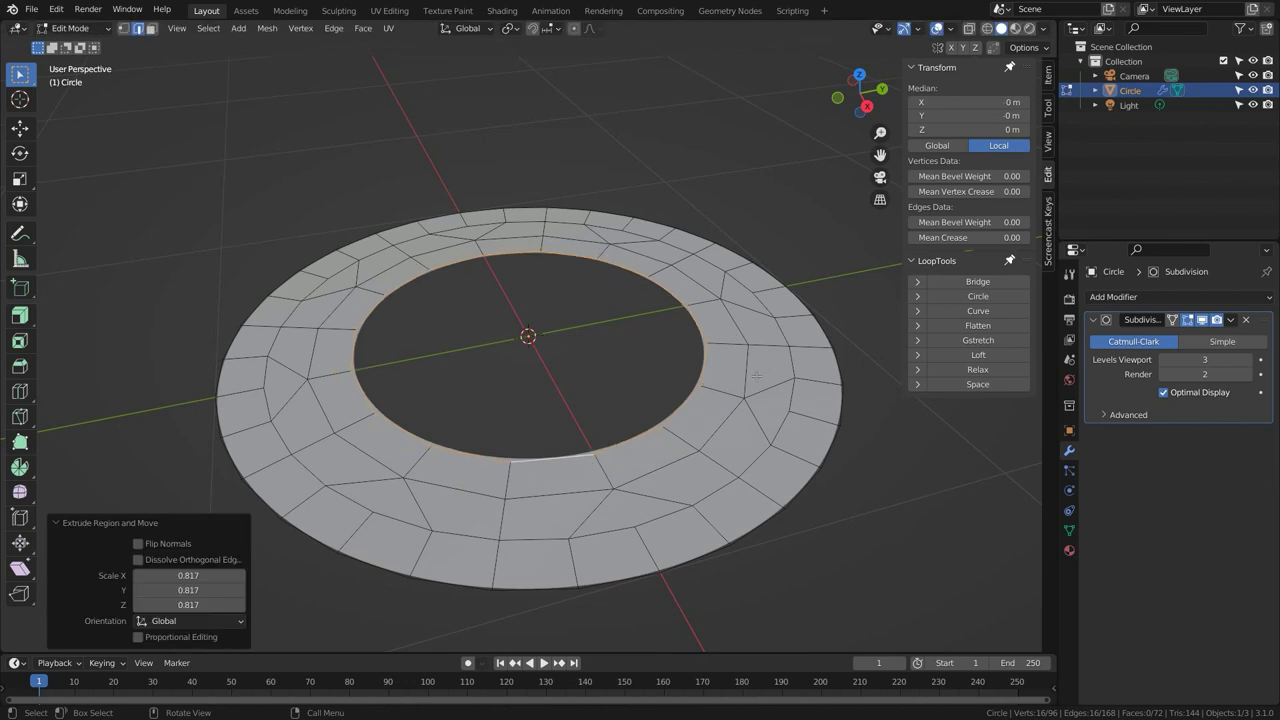
Extrude the inner edge loop up about 0.694 m along Z, then extrude its rim inward at a scale of about 0.942.
key(e)
key(z)
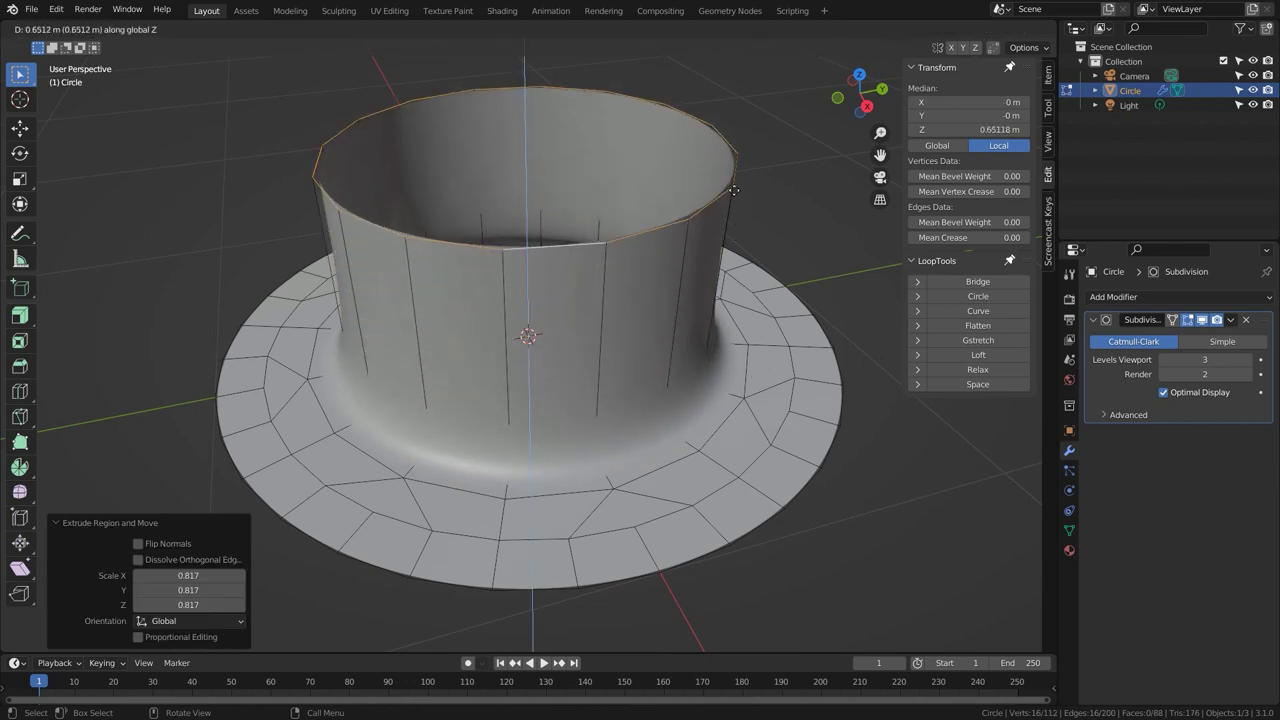
click(734, 175)
key(e)
key(s)
click(745, 166)
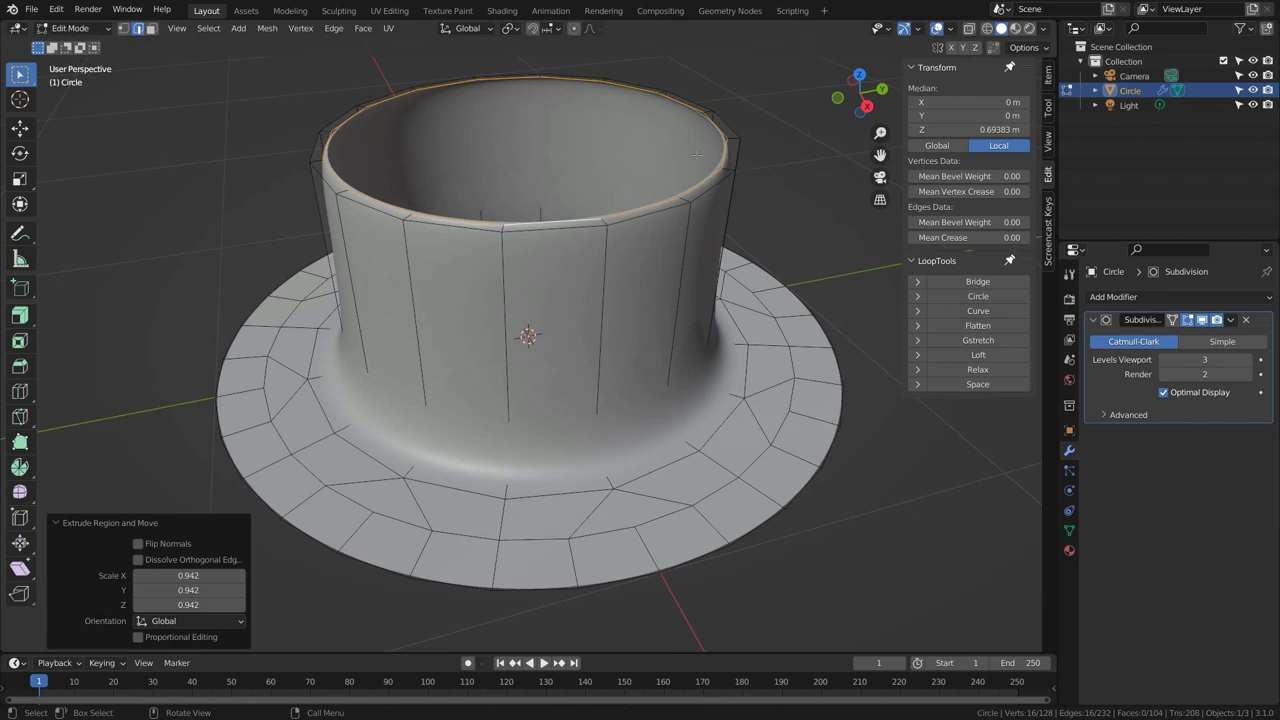
Grid-fill the top opening, add loop cuts near the top and base of the cylinder wall, and check the shape in Object Mode.
click(367, 28)
click(400, 206)
key(ctrl+r)
click(600, 292)
click(591, 191)
key(ctrl+r)
click(609, 323)
click(615, 414)
key(Tab)
middle_drag(591, 384, 555, 378)
key(Tab)
scroll(631, 269, down, 3)
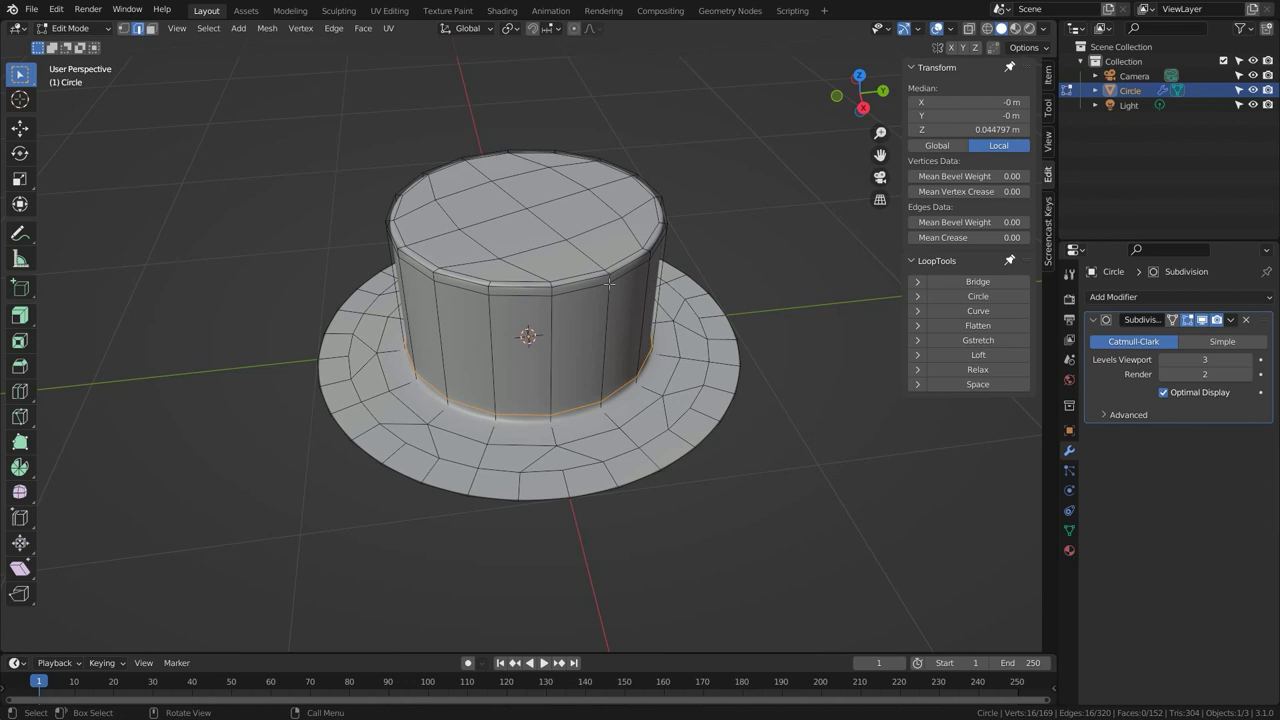
Undo the loop cuts, grid fill, rim and upward extrusion back to the flat three-row ring.
key(ctrl)
key(ctrl+z)
key(ctrl+z)
key(ctrl+z)
key(ctrl+z)
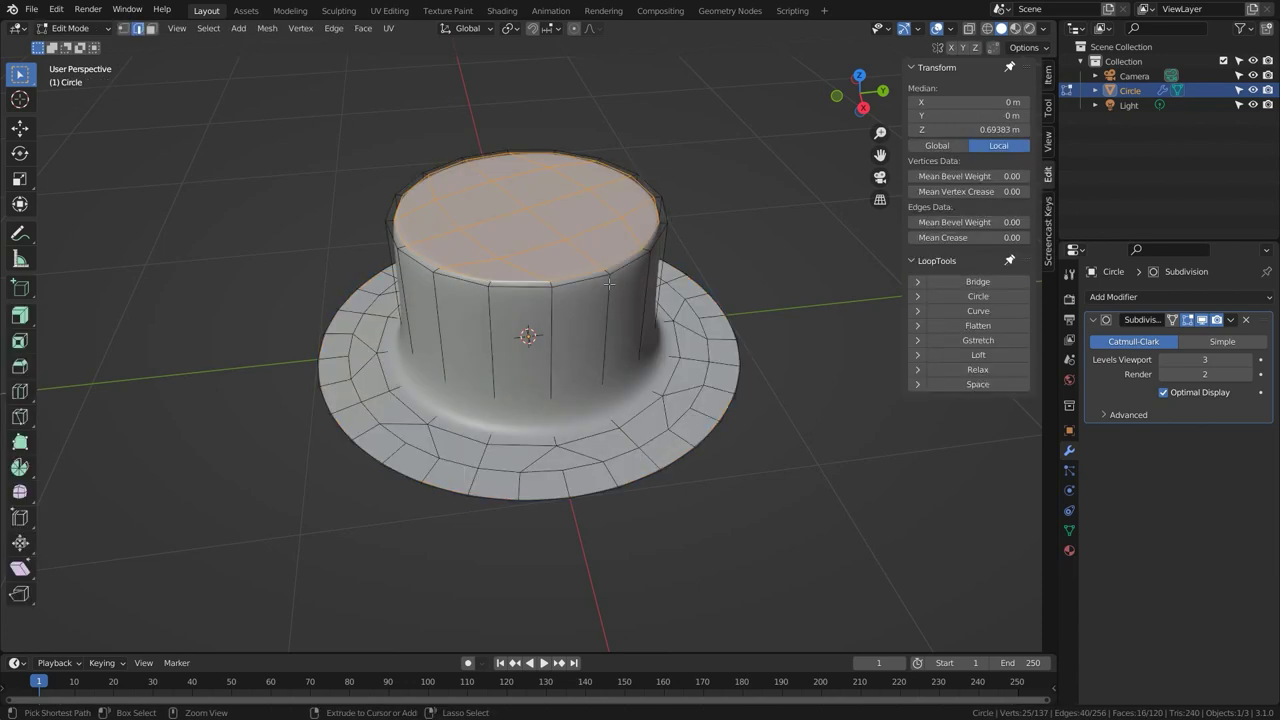
key(ctrl+z)
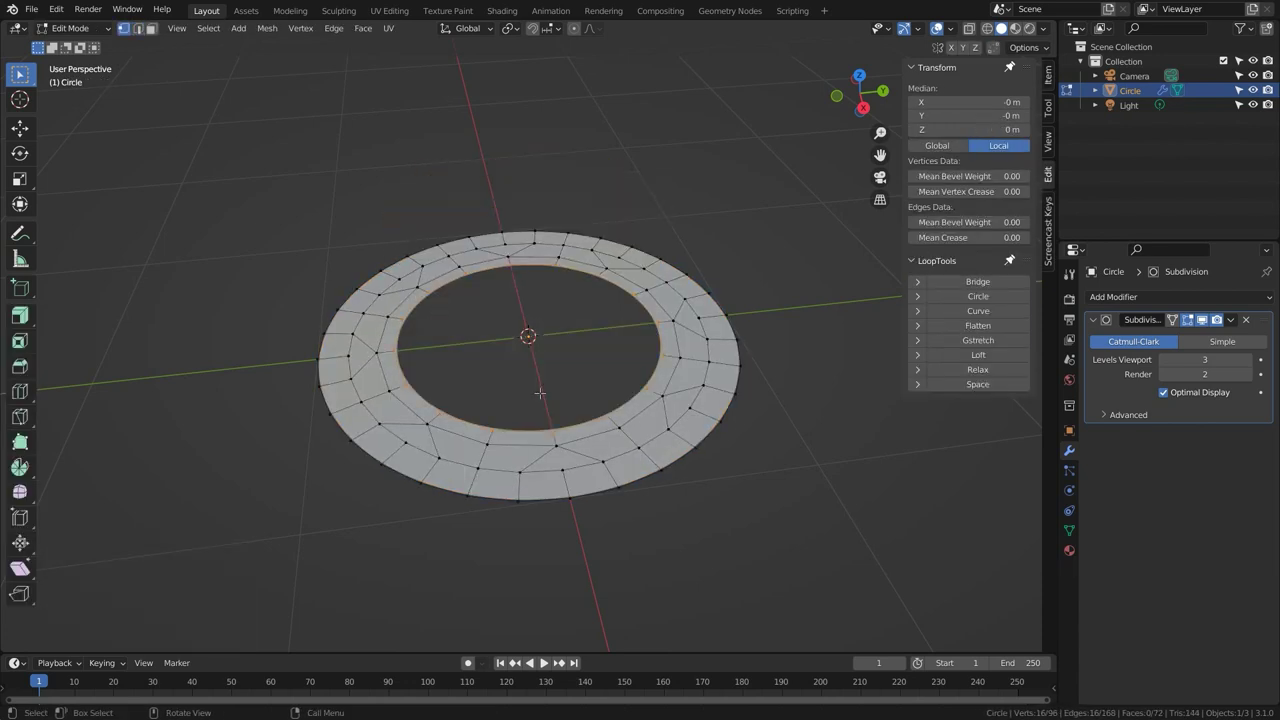
Thin the selected innermost loop with Checker Deselect and dissolve the vertices that stay selected.
click(208, 30)
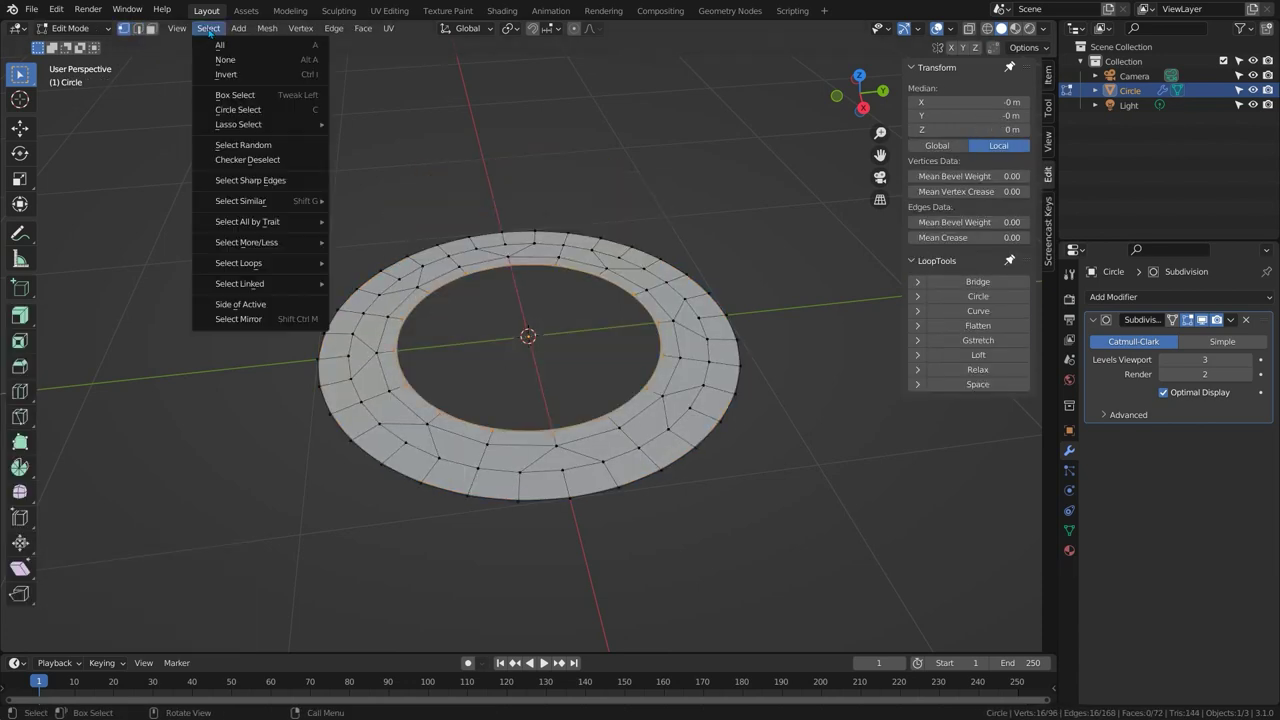
click(252, 158)
key(x)
click(583, 364)
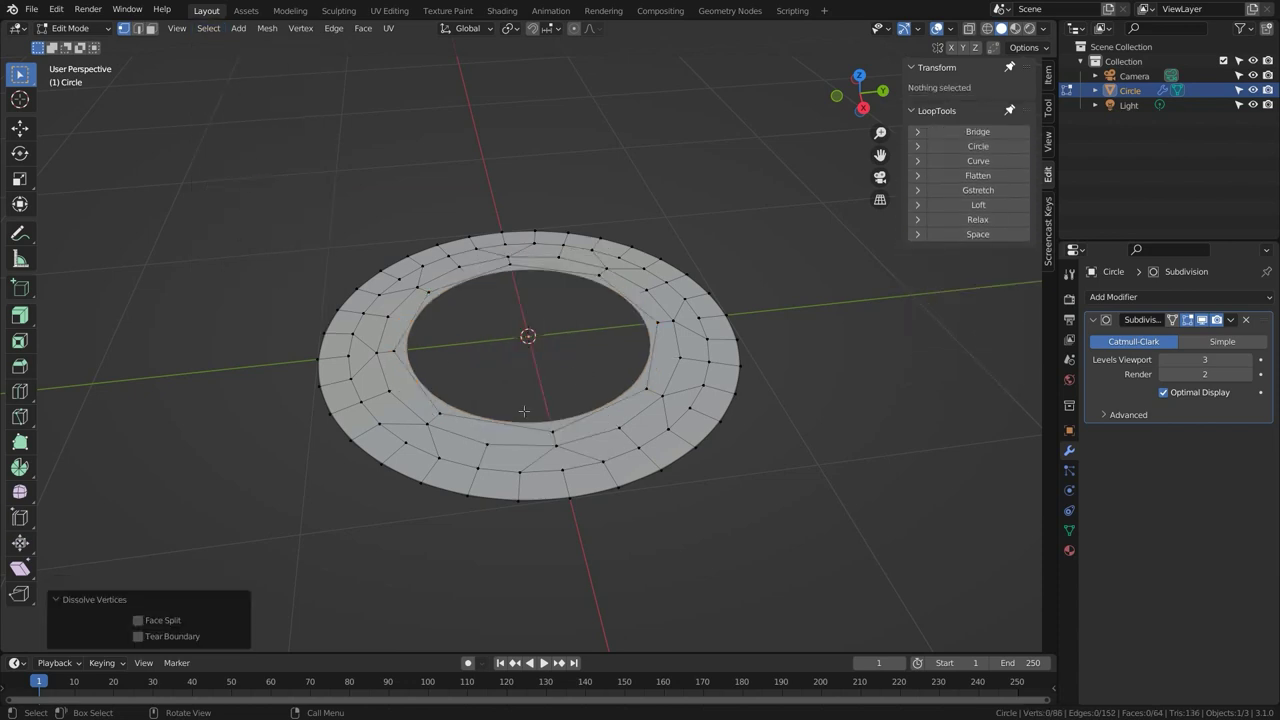
Connect the two diagonal innermost-loop vertices on the -Y side each to their two flanking vertices on the next loop out.
click(487, 443)
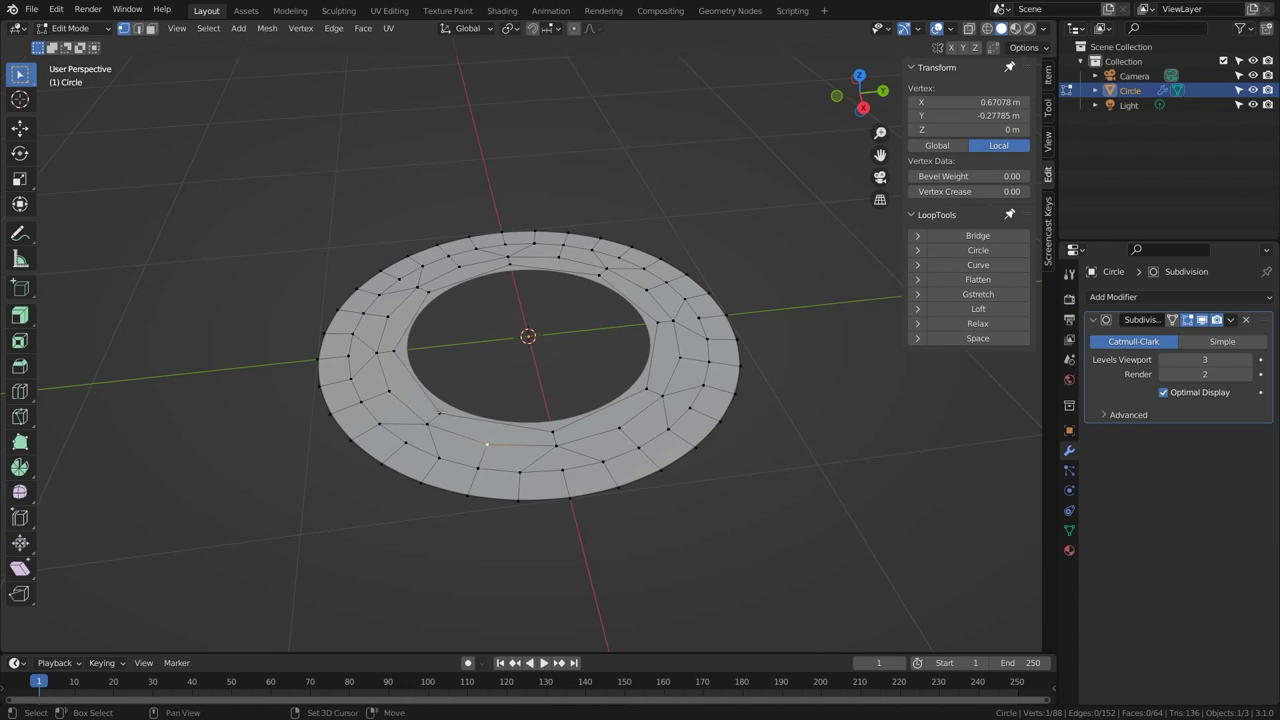
shift+click(440, 412)
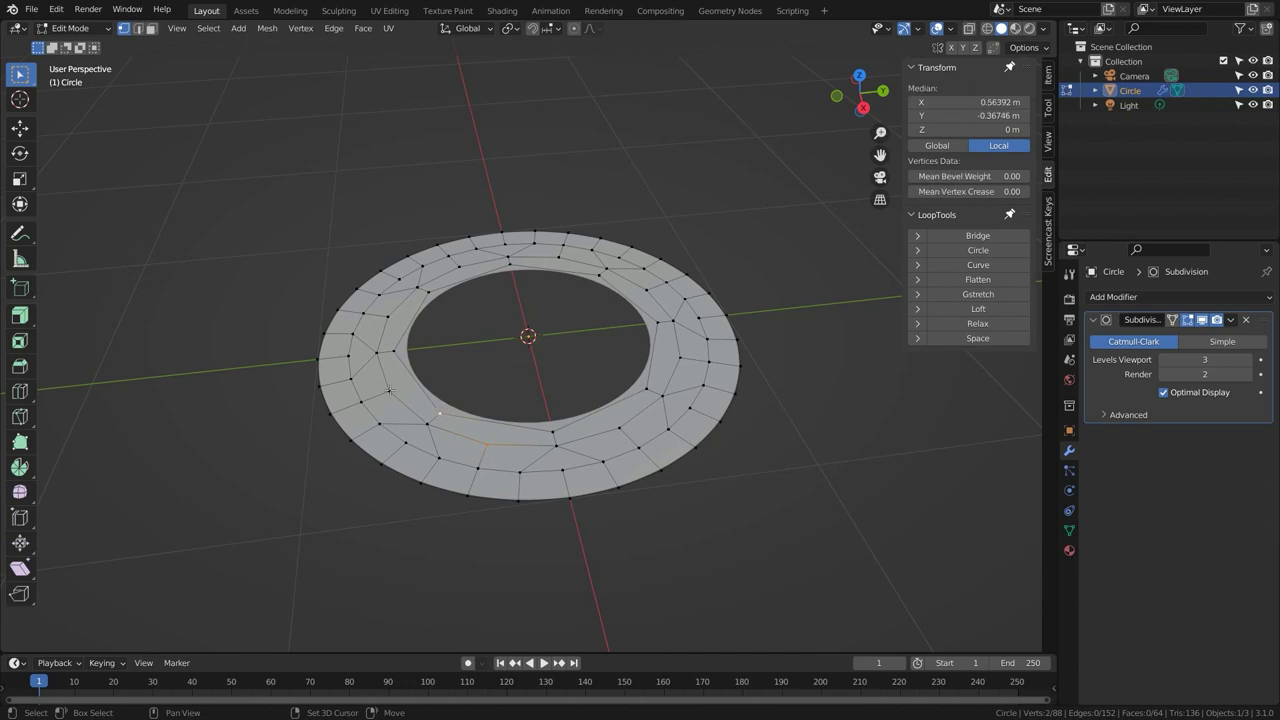
key(j)
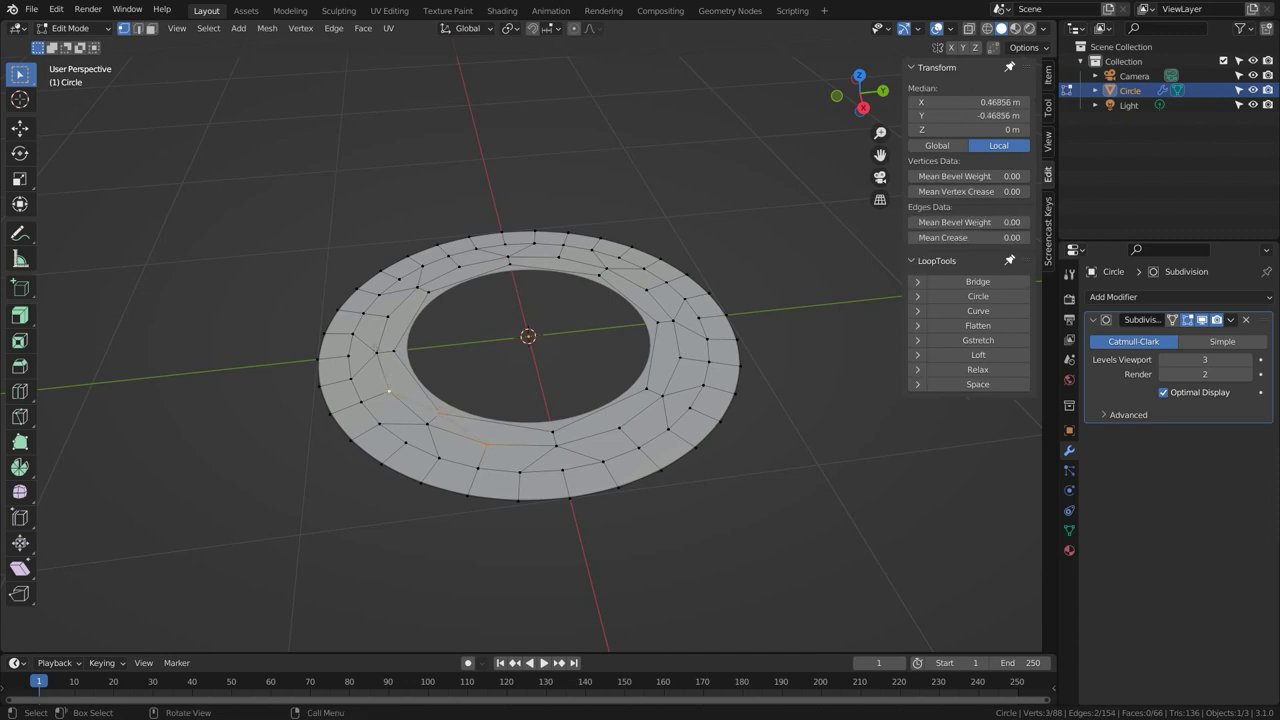
click(389, 317)
shift+click(429, 292)
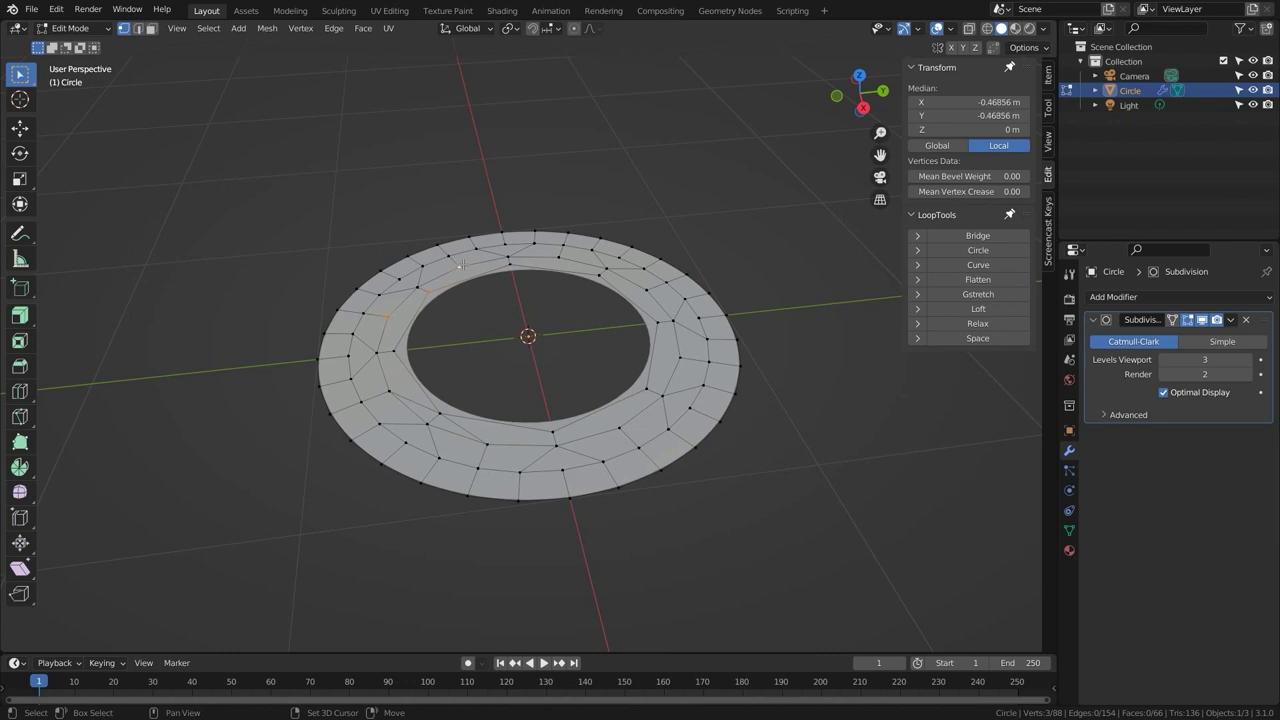
key(j)
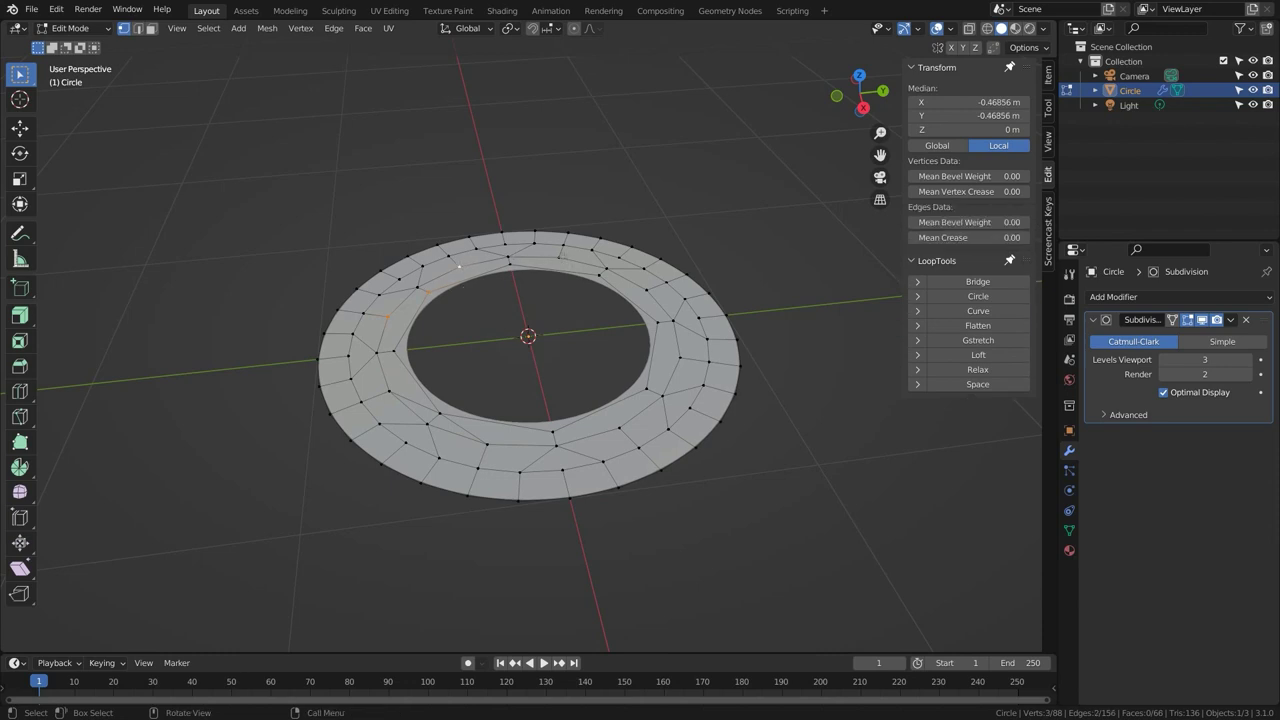
Connect the two diagonal innermost-loop vertices on the +Y side each to their two flanking vertices on the next loop out.
click(559, 257)
shift+click(600, 275)
shift+click(646, 290)
key(j)
click(680, 359)
shift+click(646, 389)
shift+click(619, 428)
key(j)
Select all three-sided faces by their number of sides and dissolve them into quads.
click(208, 28)
mouse_move(284, 222)
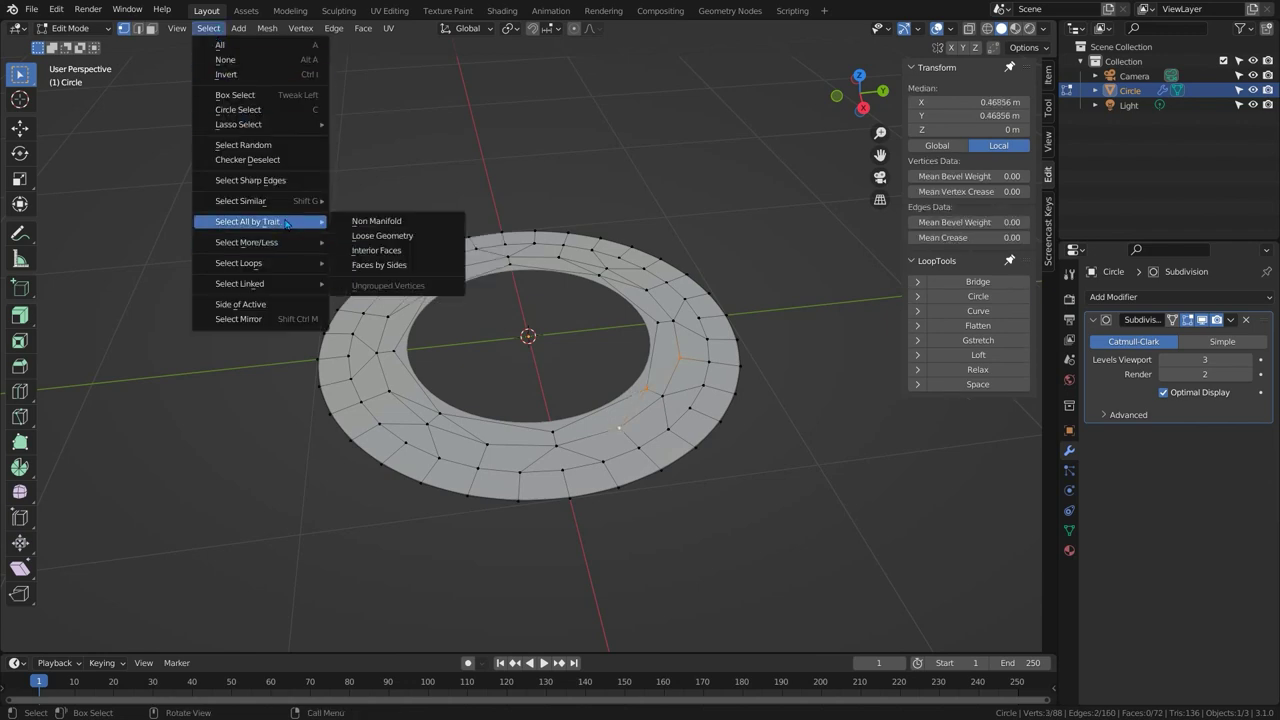
click(405, 264)
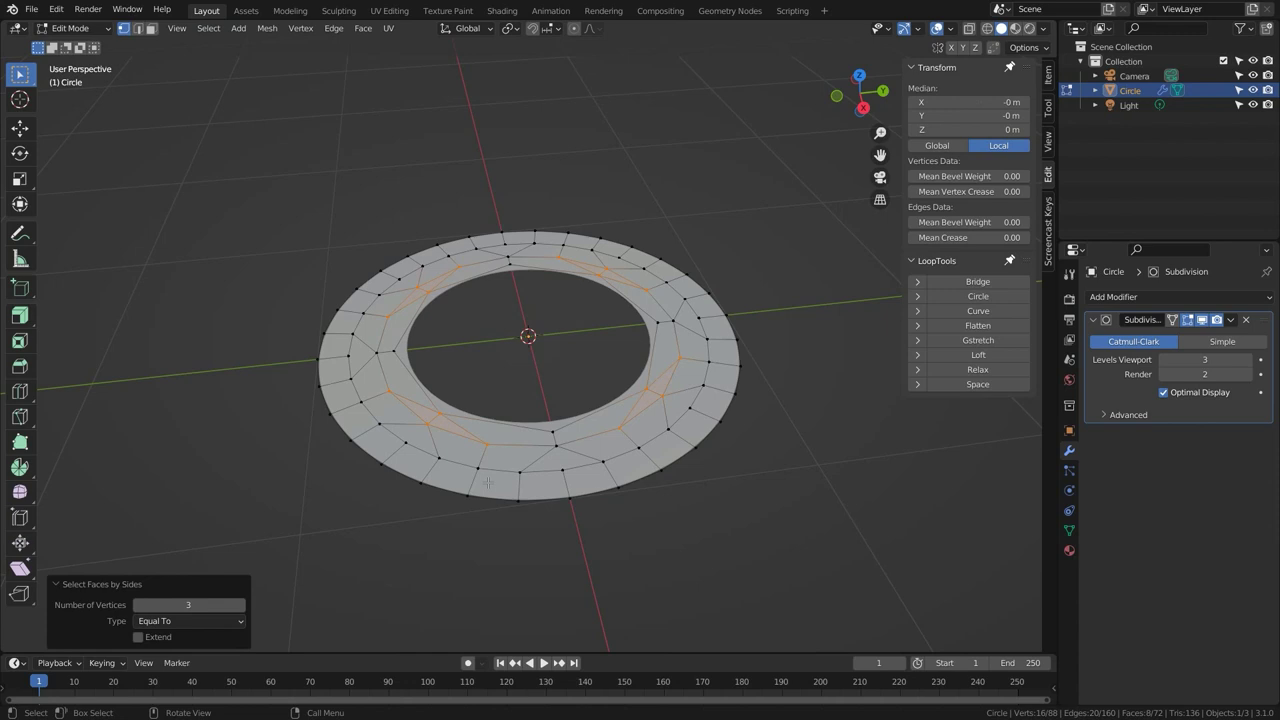
key(x)
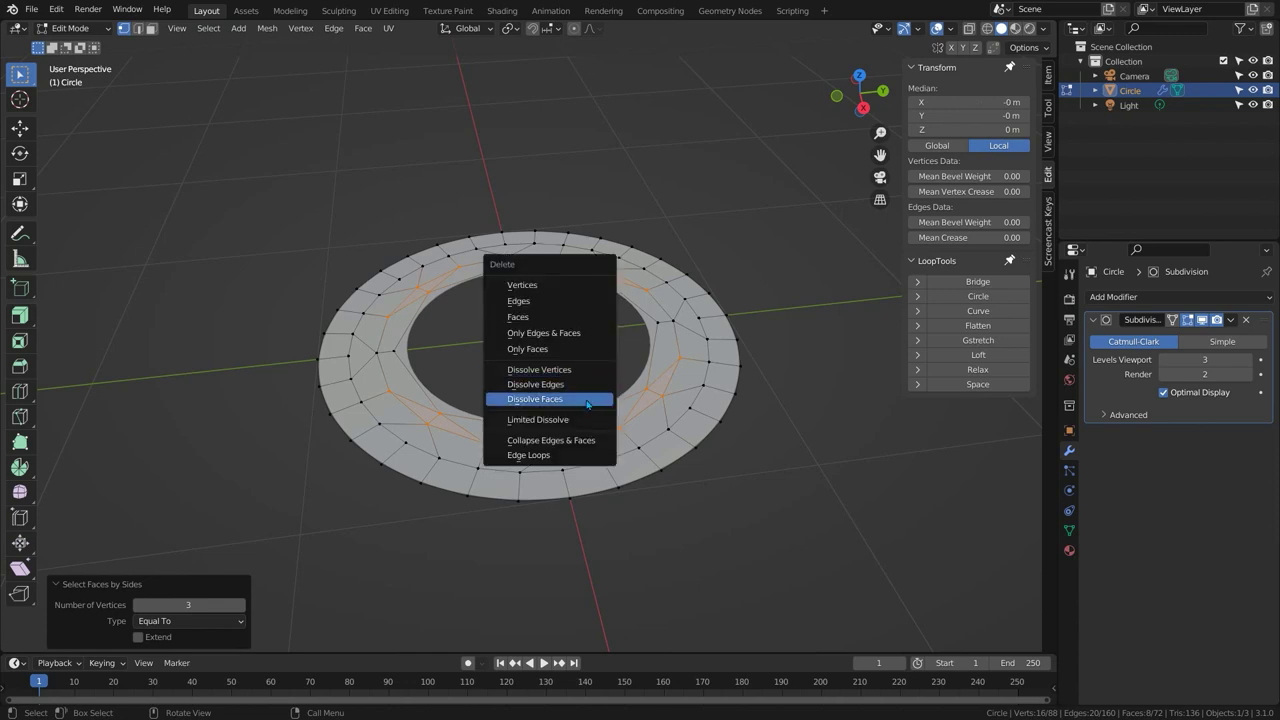
click(587, 401)
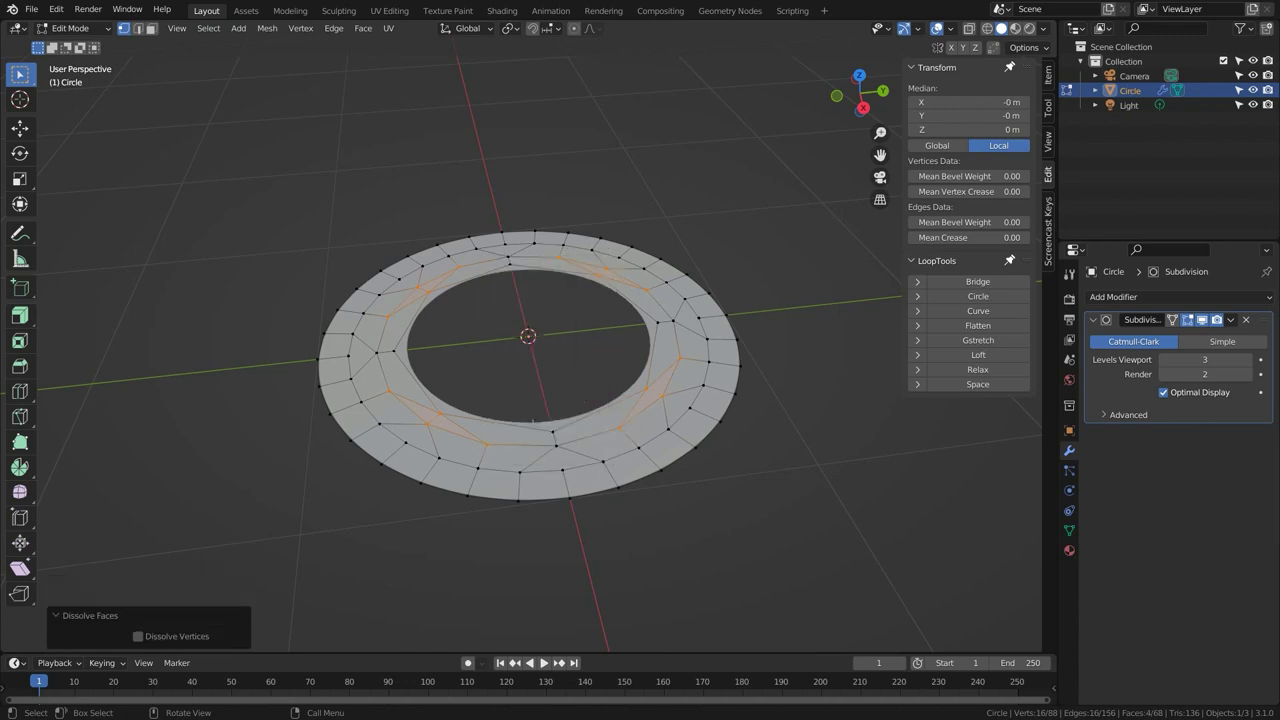
Extrude the eight-vertex innermost edge loop inward, scaling it to about 0.838.
alt+click(524, 425)
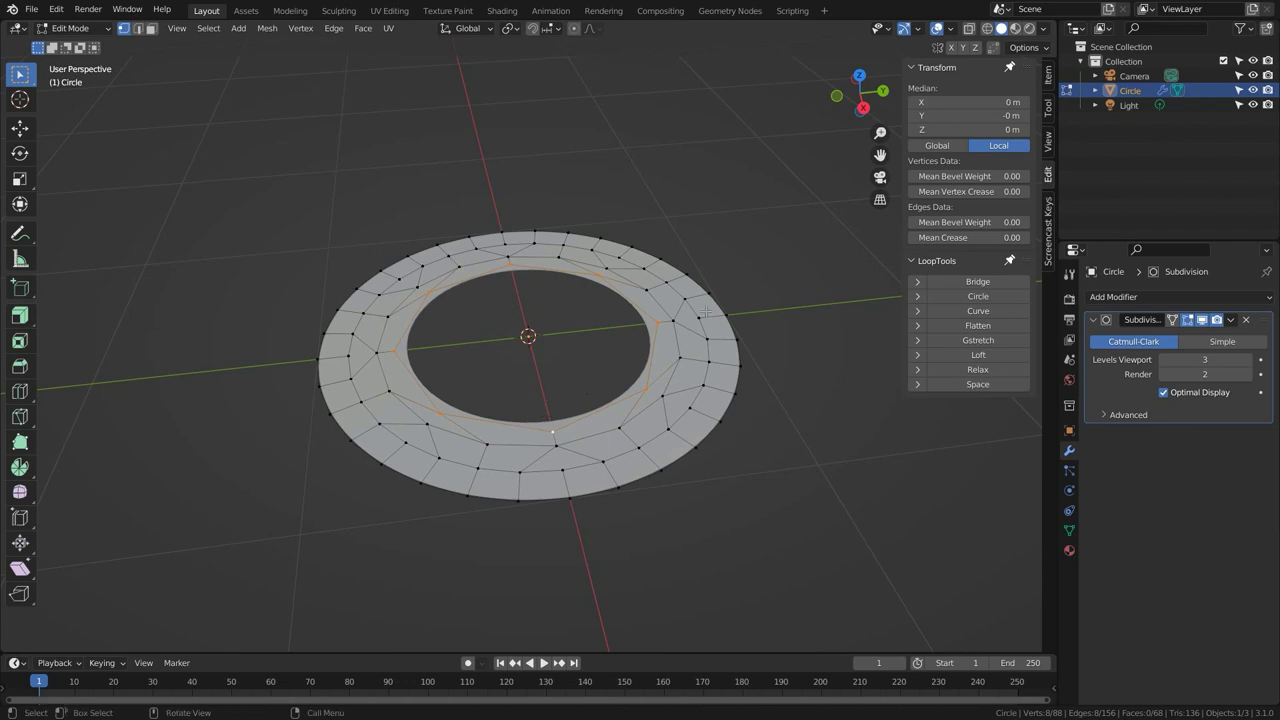
key(e)
key(s)
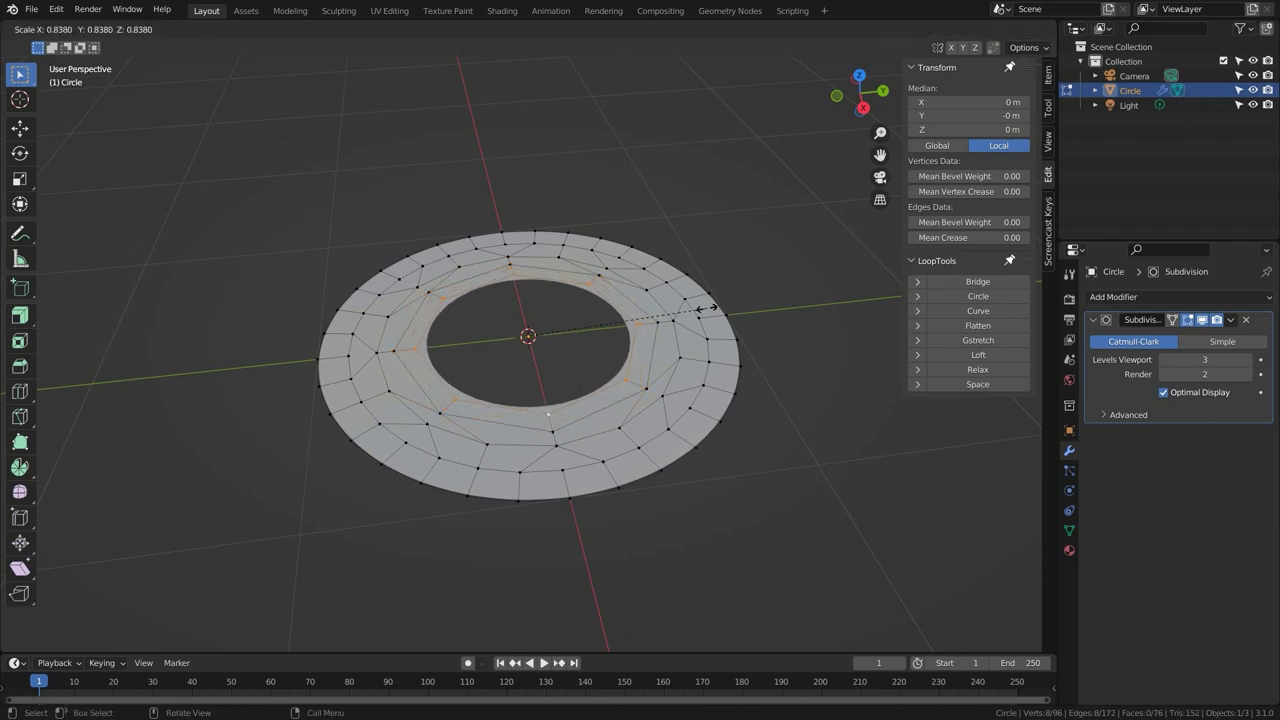
click(702, 322)
Extrude the innermost loop up about 0.649 m along Z, then extrude its rim inward at a scale of about 0.919.
key(e)
key(z)
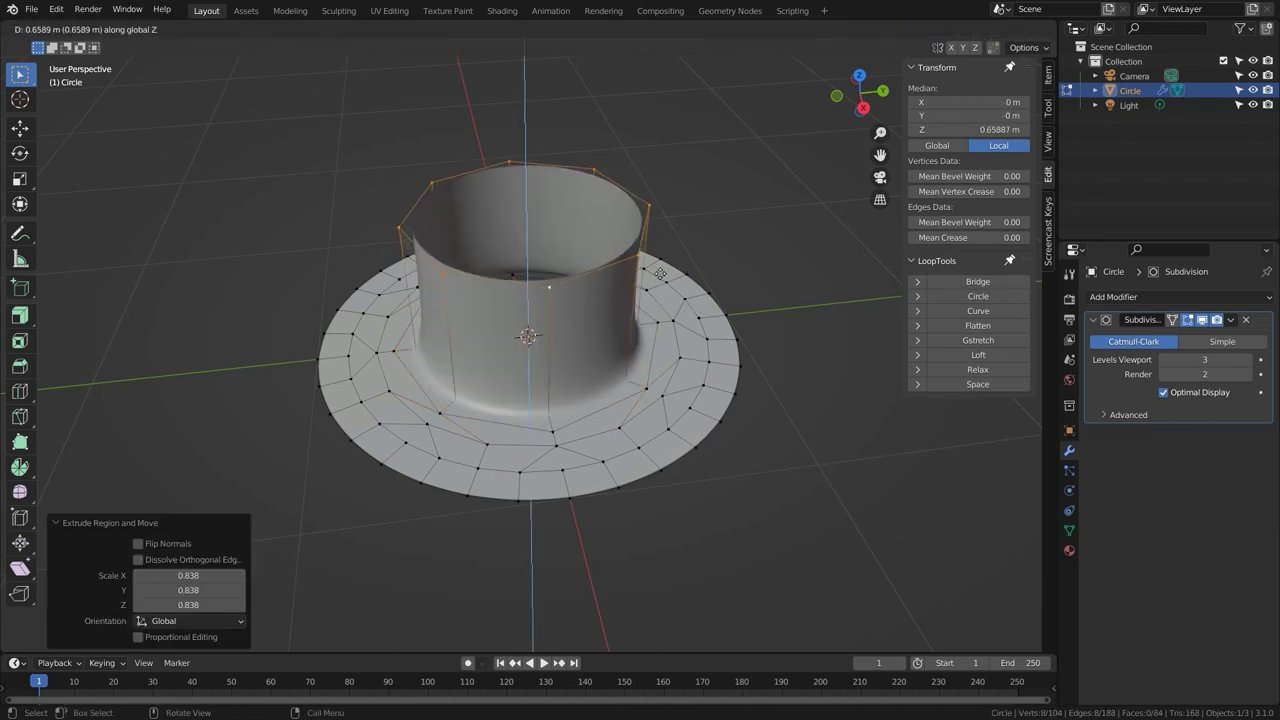
click(720, 271)
key(e)
key(s)
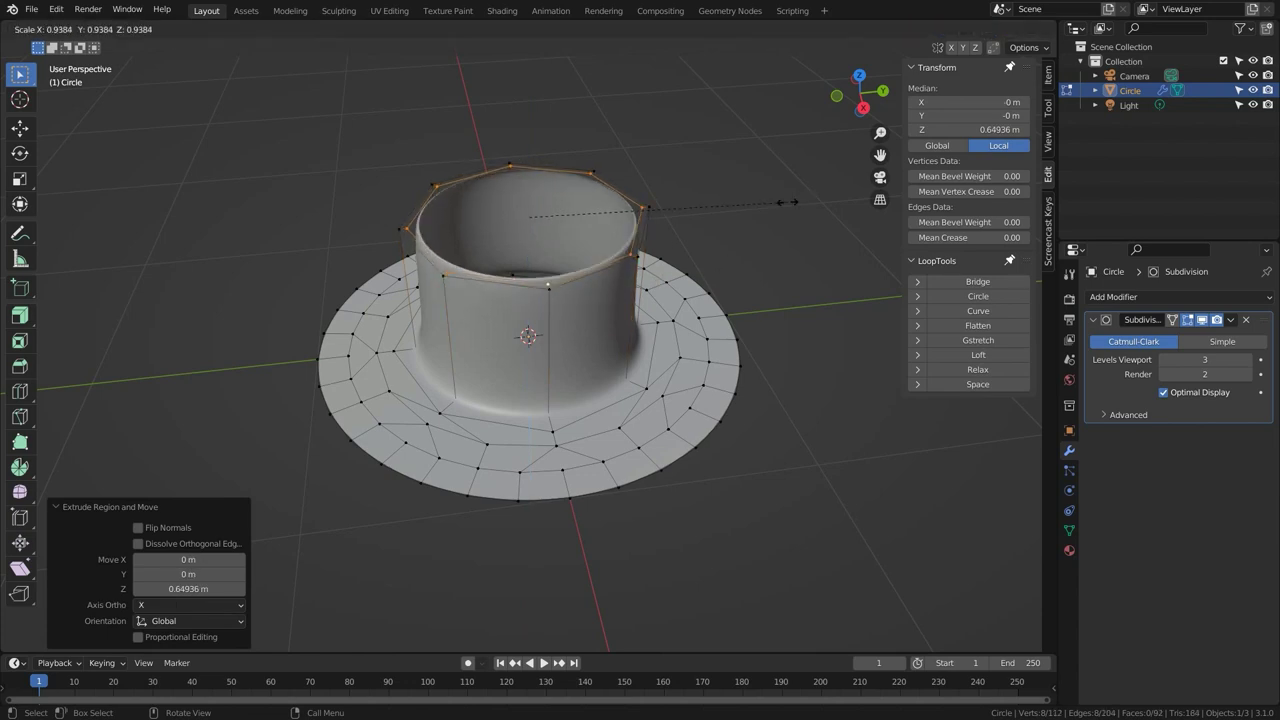
click(786, 201)
Grid-fill the raised opening with a span of 2, and add edge loops just below the crown's upper rim and near its base.
click(363, 28)
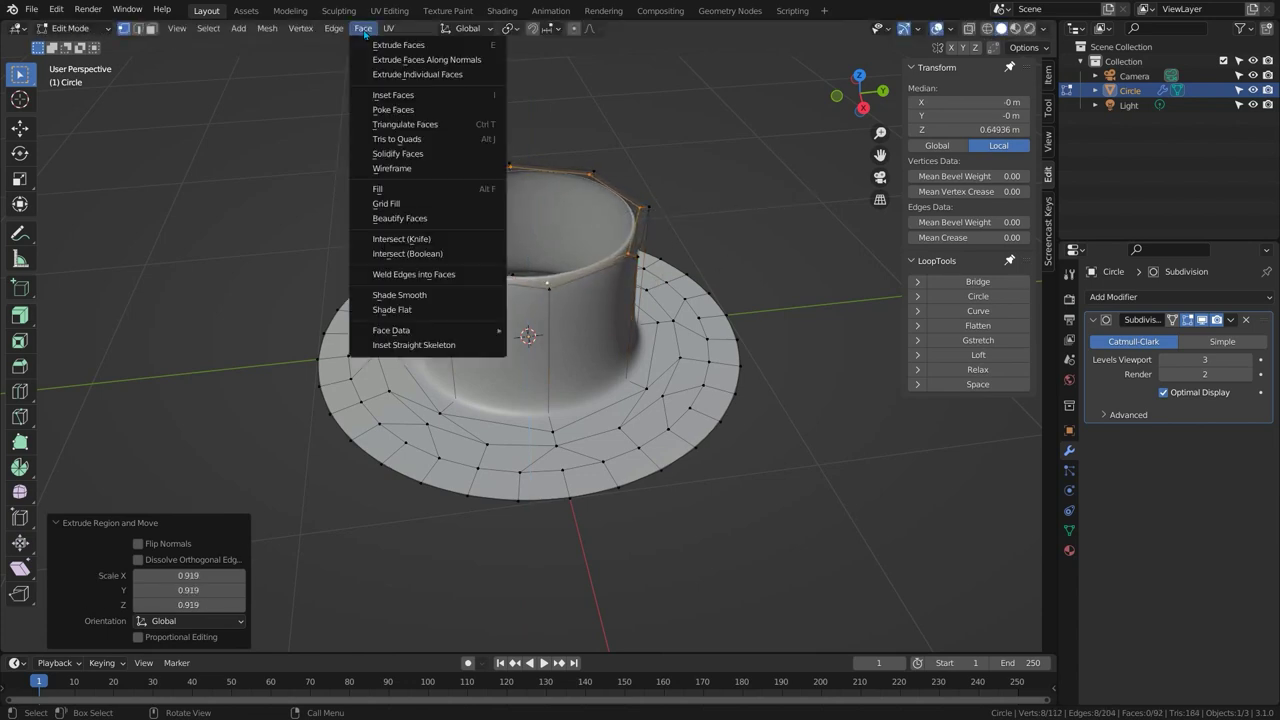
click(405, 205)
key(ctrl+r)
click(535, 331)
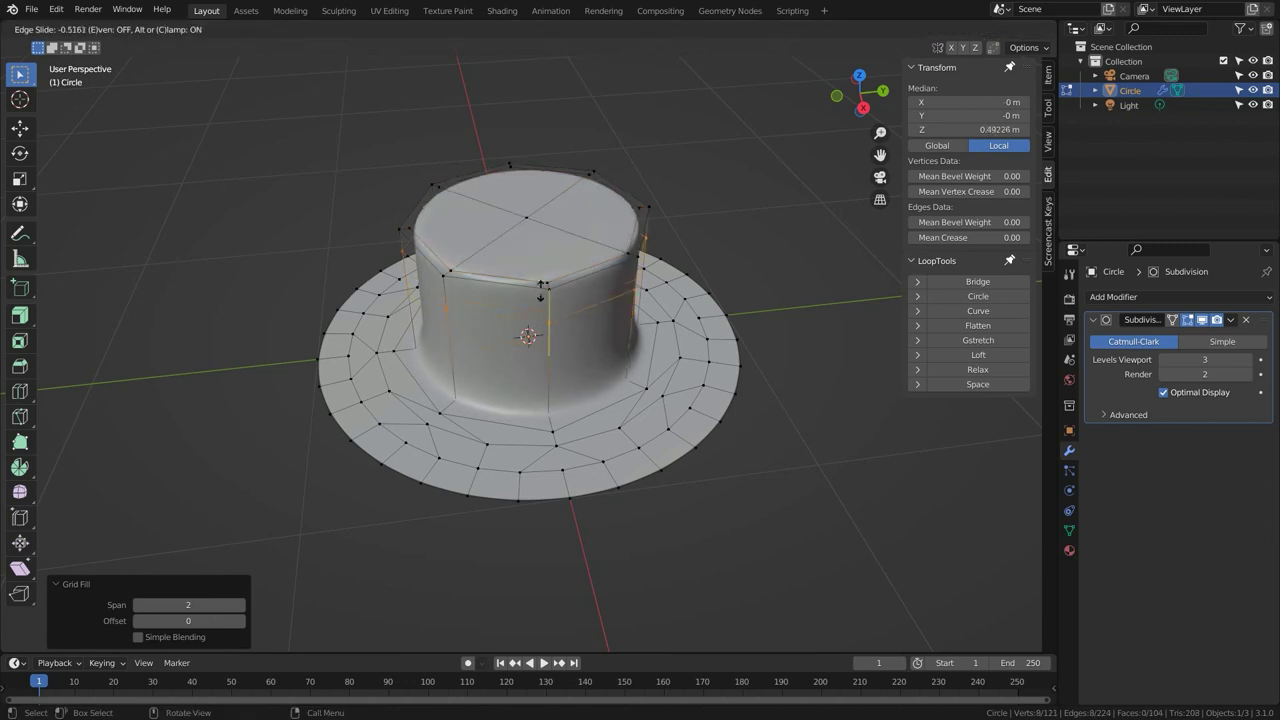
click(537, 271)
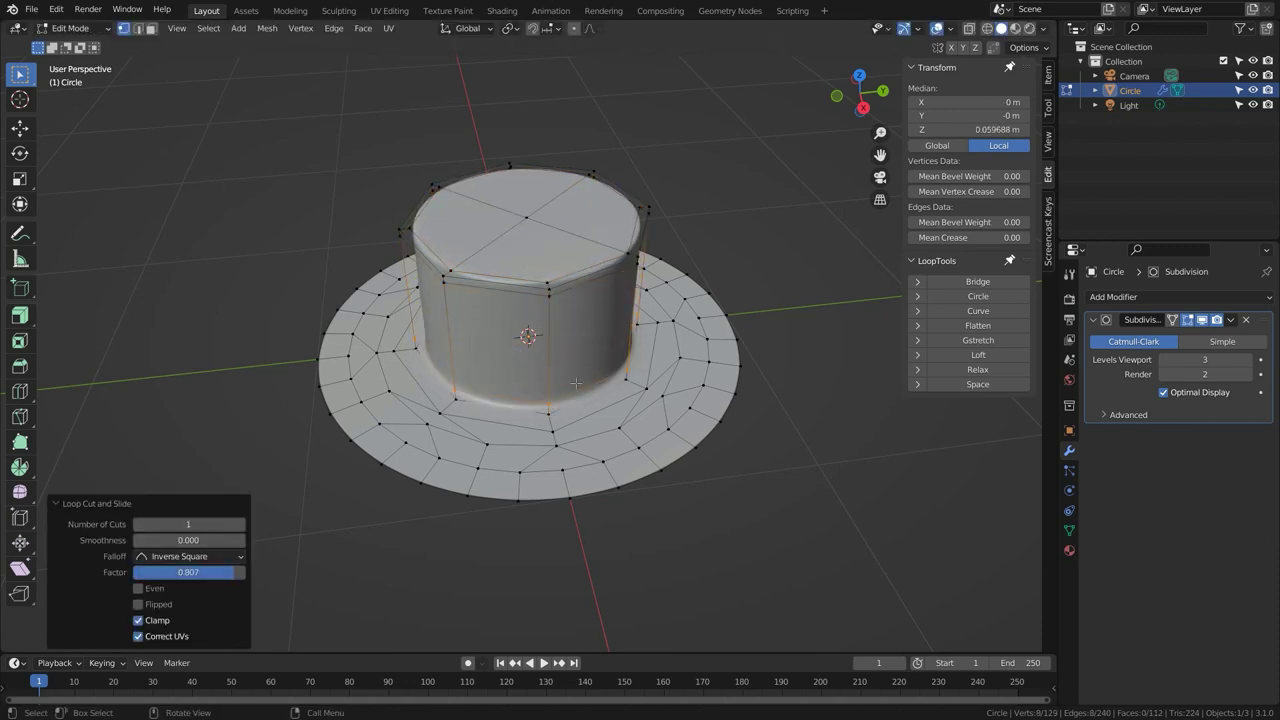
Add a Simple Deform modifier that twists the hat shape about the X axis by 70.5°.
key(Tab)
middle_drag(585, 345, 586, 310)
scroll(580, 314, up, 3)
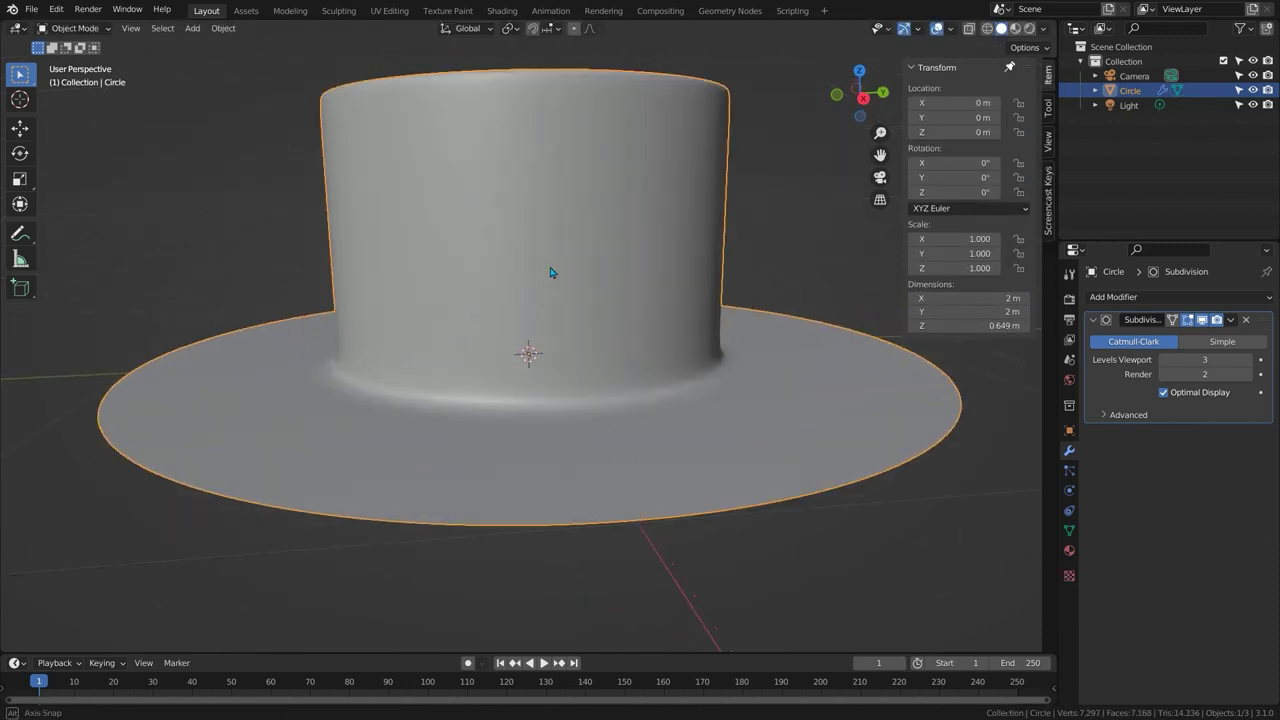
middle_drag(549, 271, 551, 303)
scroll(551, 302, down, 2)
key(Tab)
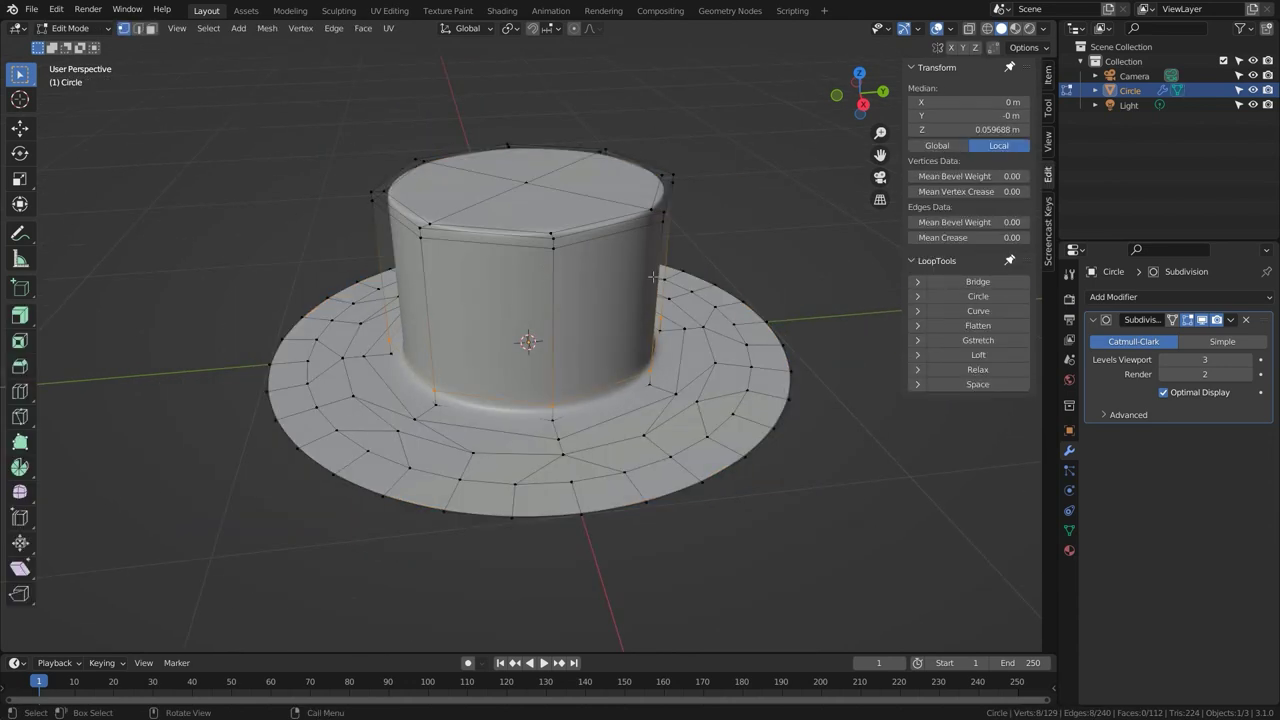
click(1144, 297)
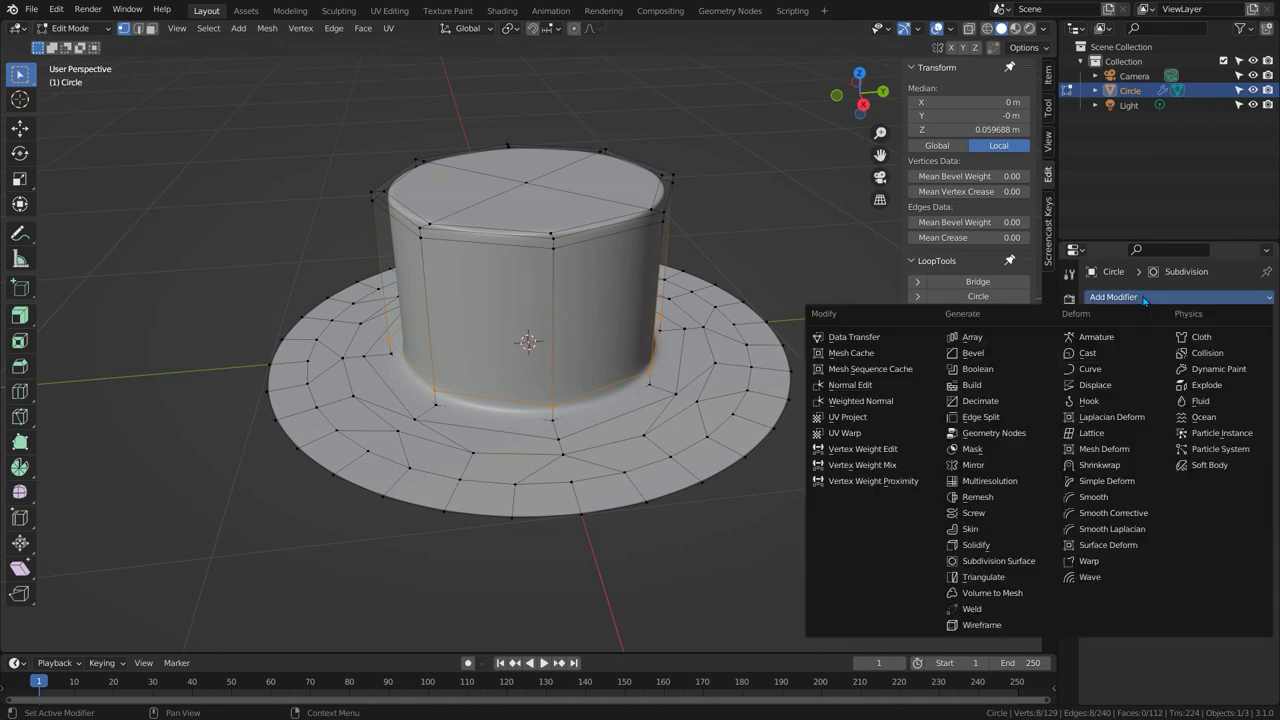
click(1106, 481)
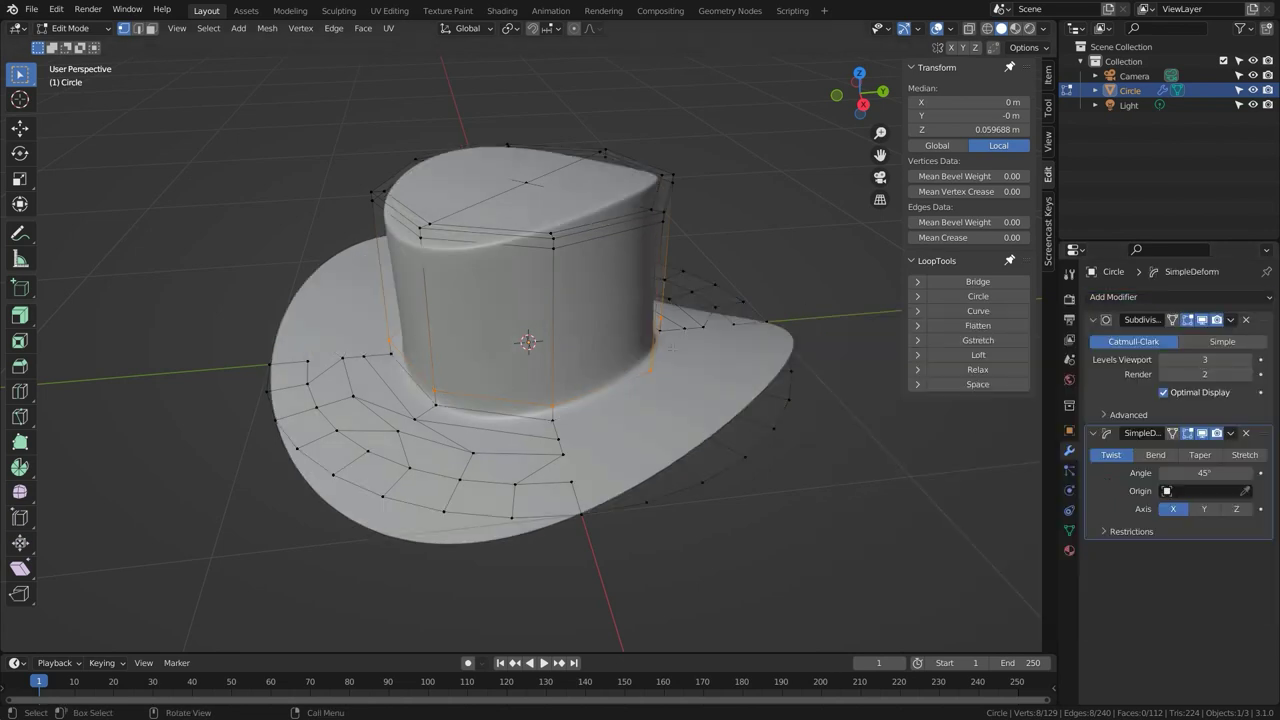
middle_drag(492, 324, 590, 282)
drag(1205, 473, 1276, 473)
middle_drag(480, 420, 503, 384)
middle_drag(745, 275, 709, 300)
Add a second Simple Deform modifier set to Taper along the Z axis with a factor of -0.255.
click(1113, 296)
click(1106, 481)
click(1200, 571)
click(1236, 625)
drag(1205, 589, 1145, 589)
middle_drag(894, 462, 872, 470)
Add a Solidify modifier and lower the centre vertex of the crown's top along Z.
click(1113, 296)
click(977, 552)
middle_drag(462, 338, 496, 382)
click(542, 178)
key(g)
key(z)
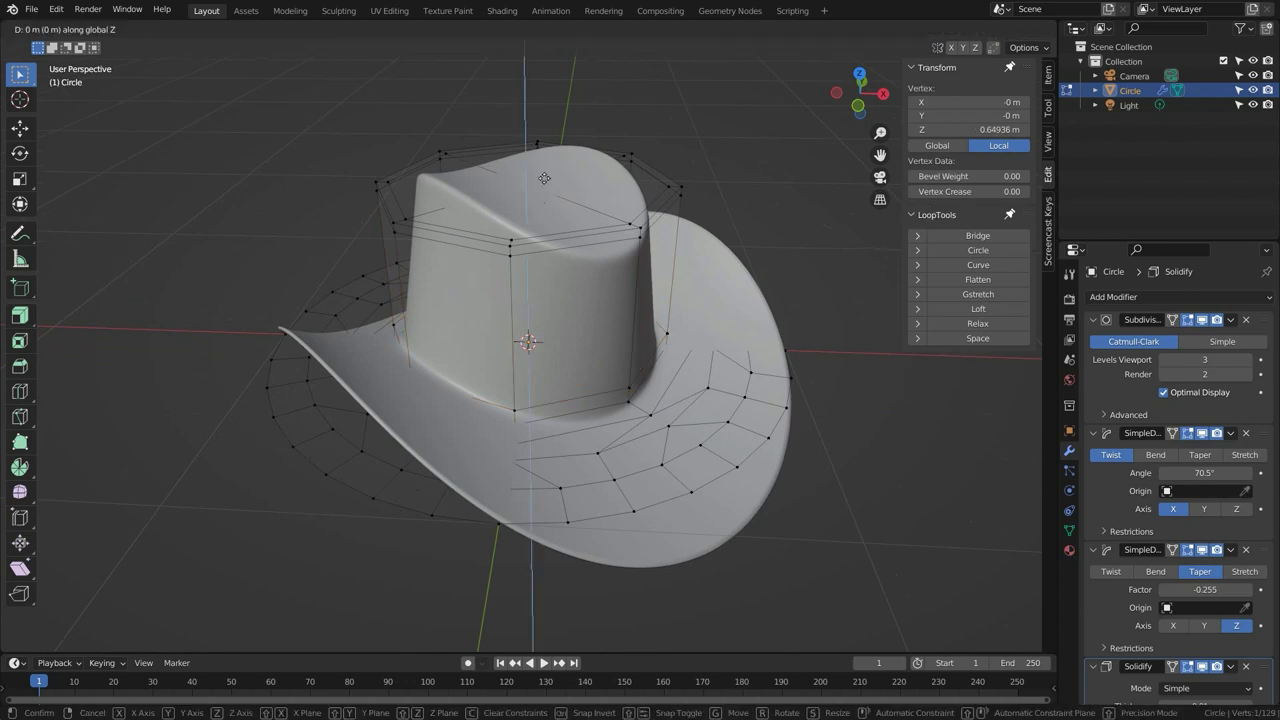
click(540, 216)
Raise the edge loop around the base of the crown along Z to define a hatband strip.
key(2)
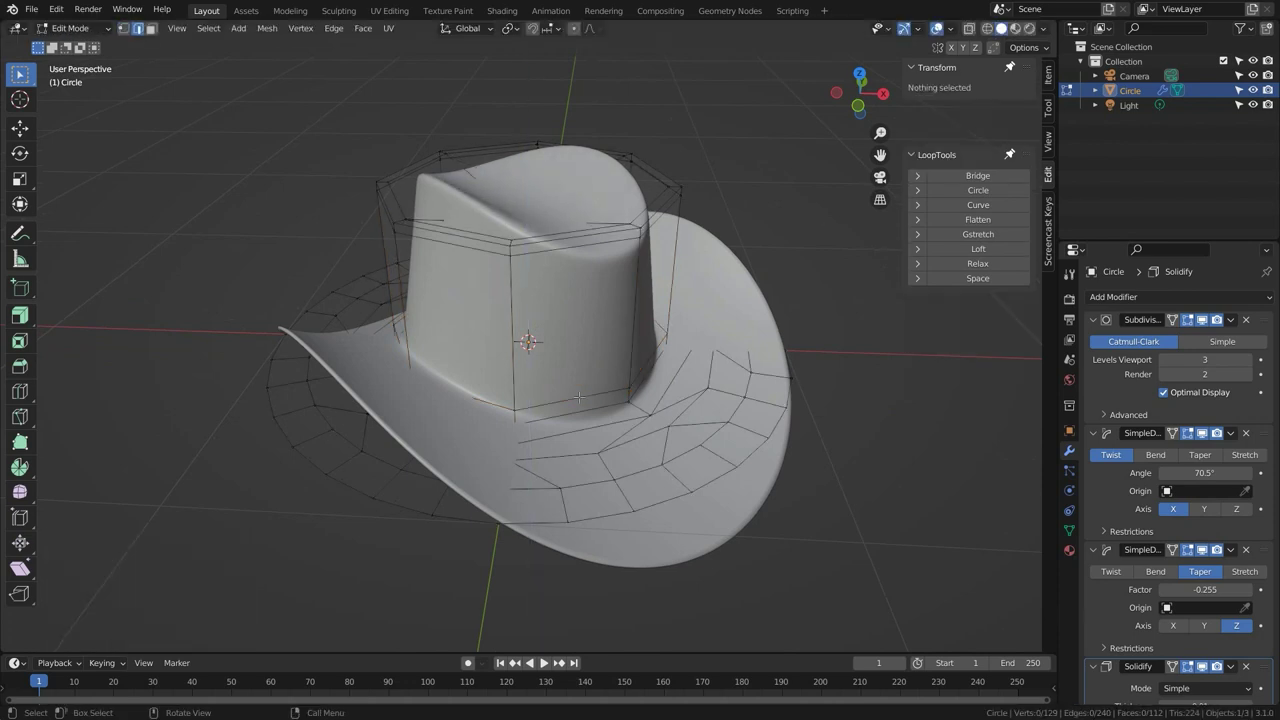
alt+click(578, 386)
key(g)
key(z)
click(580, 371)
Extrude the ring of faces at the crown's base outward as a hatband and inset it by 0.0153 m.
key(3)
alt+click(514, 401)
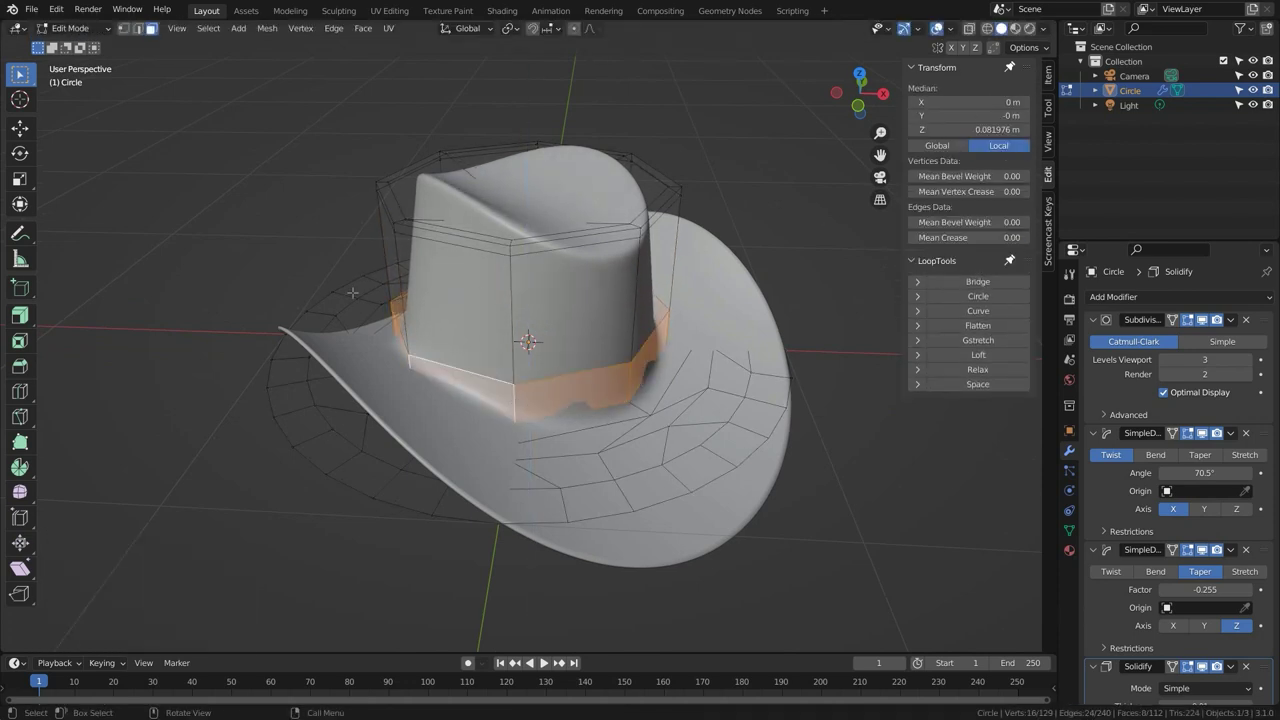
click(28, 315)
click(89, 381)
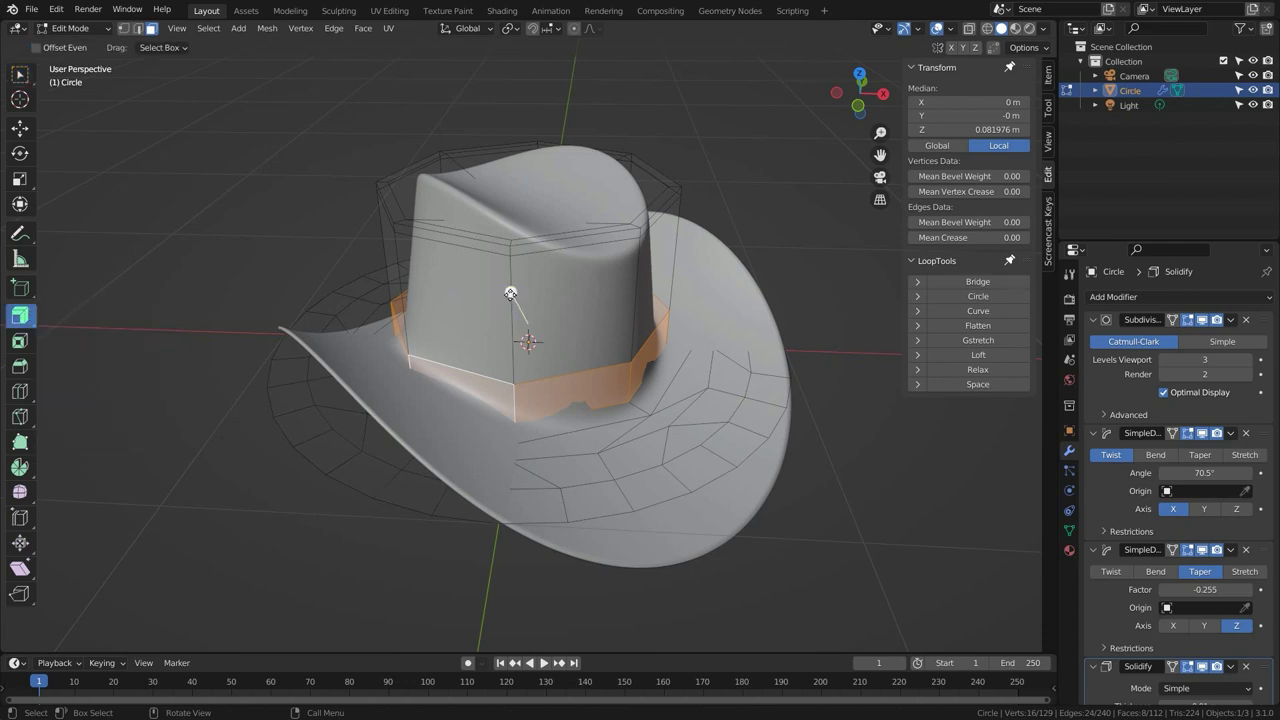
drag(511, 293, 541, 333)
key(i)
click(806, 340)
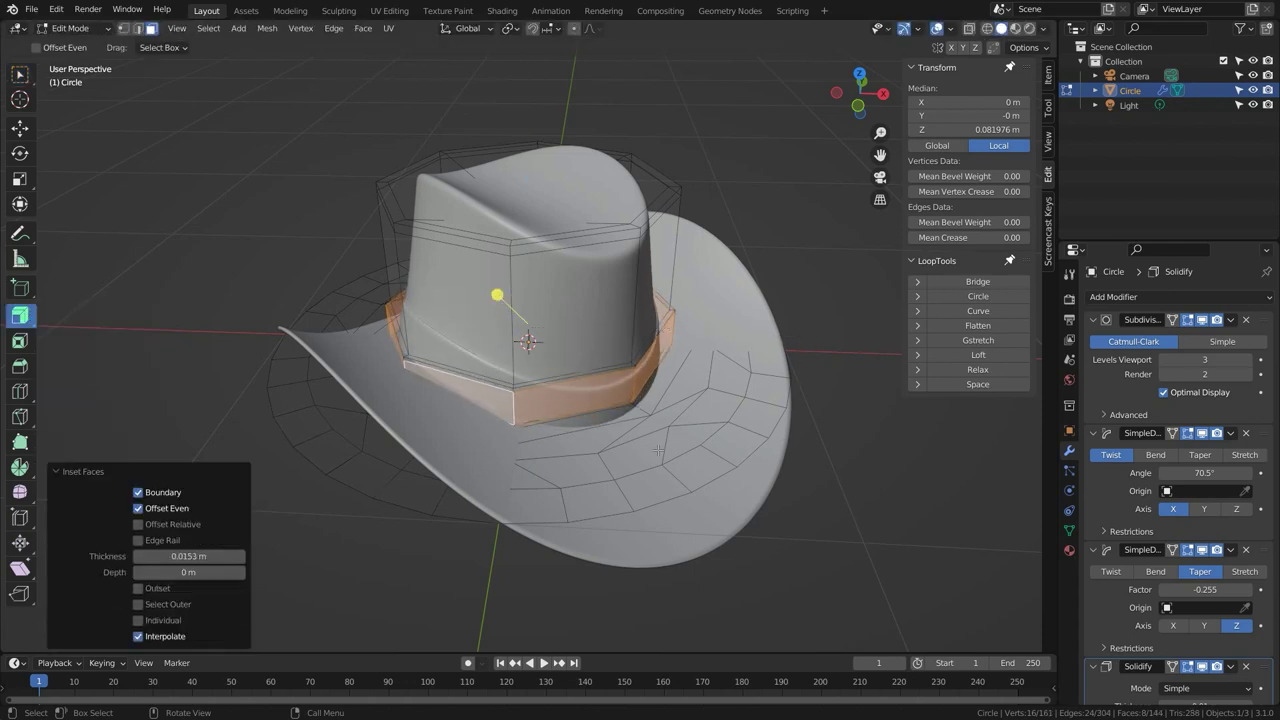
Grow the hatband selection twice and raise it about 0.021 m along Z.
key(ctrl+KP_Add)
key(ctrl+KP_Add)
key(g)
key(z)
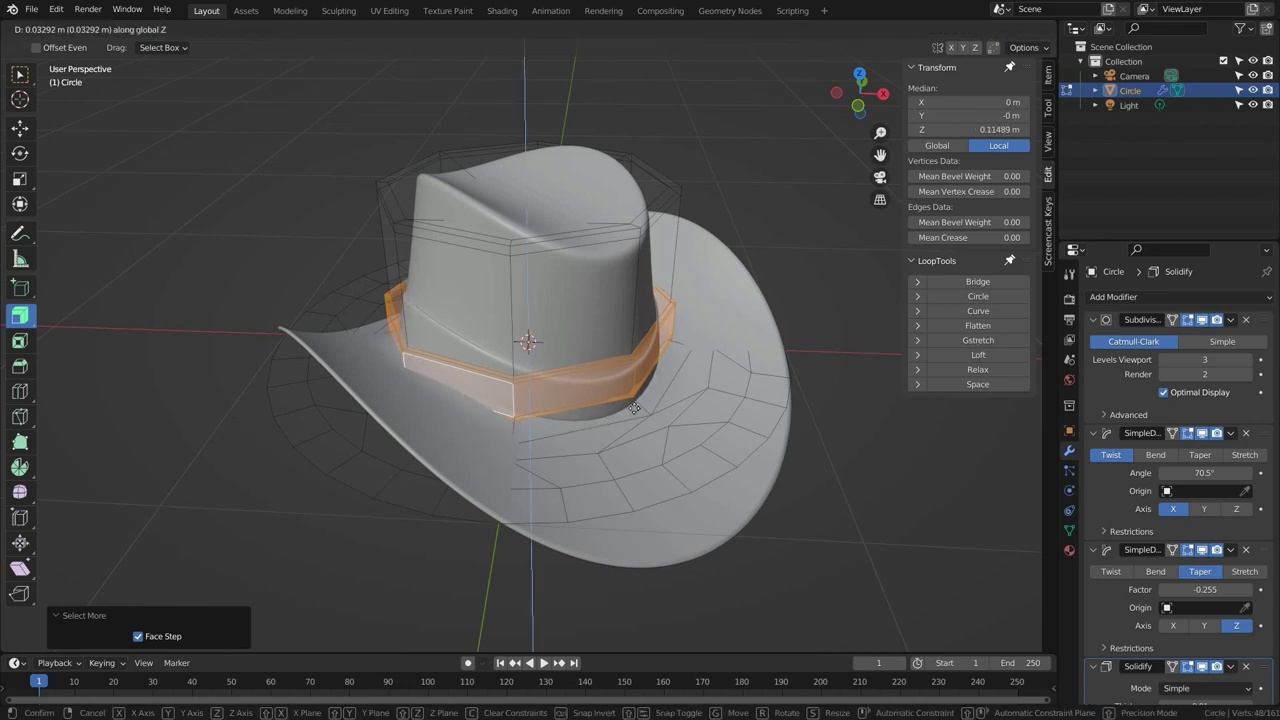
click(636, 411)
mouse_move(636, 411)
middle_down()
mouse_move(620, 394)
mouse_move(671, 393)
mouse_move(634, 420)
mouse_move(661, 416)
middle_up()
Preview materials and give the hat a new material with a dark brown base colour of hue 0.080, saturation 0.402 and value 0.031.
key(Tab)
click(1015, 29)
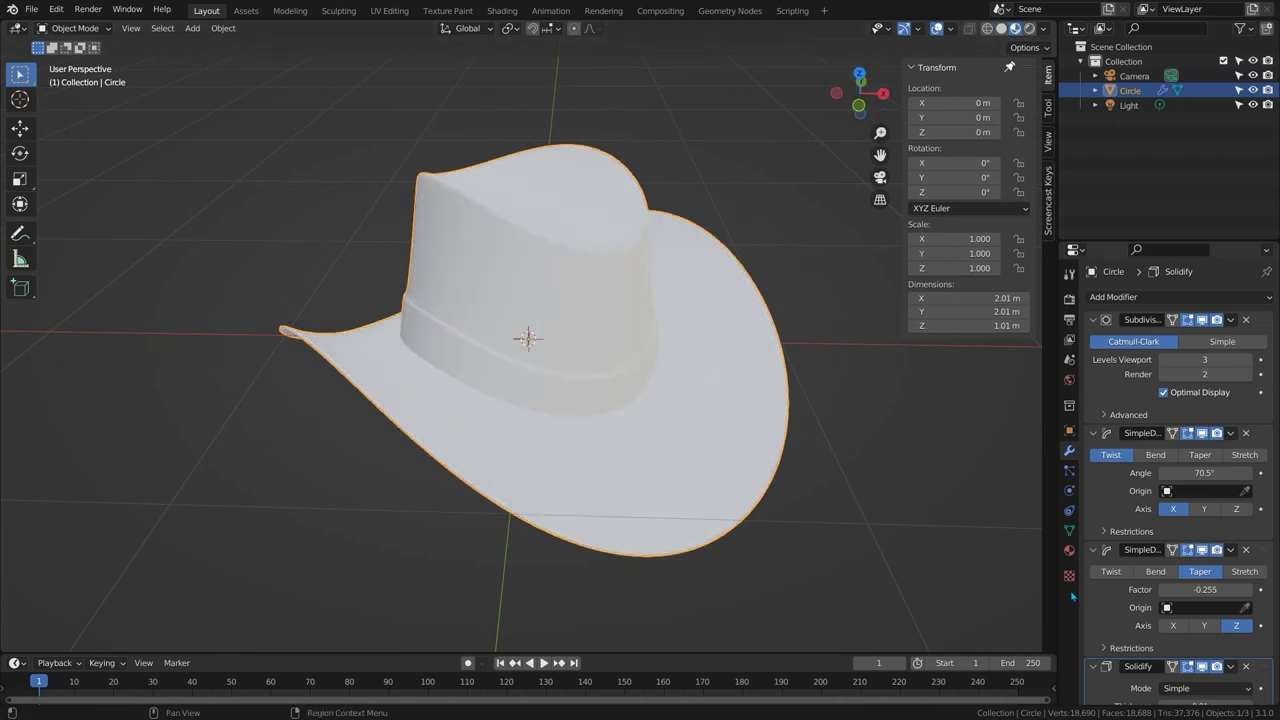
click(1069, 550)
click(1175, 358)
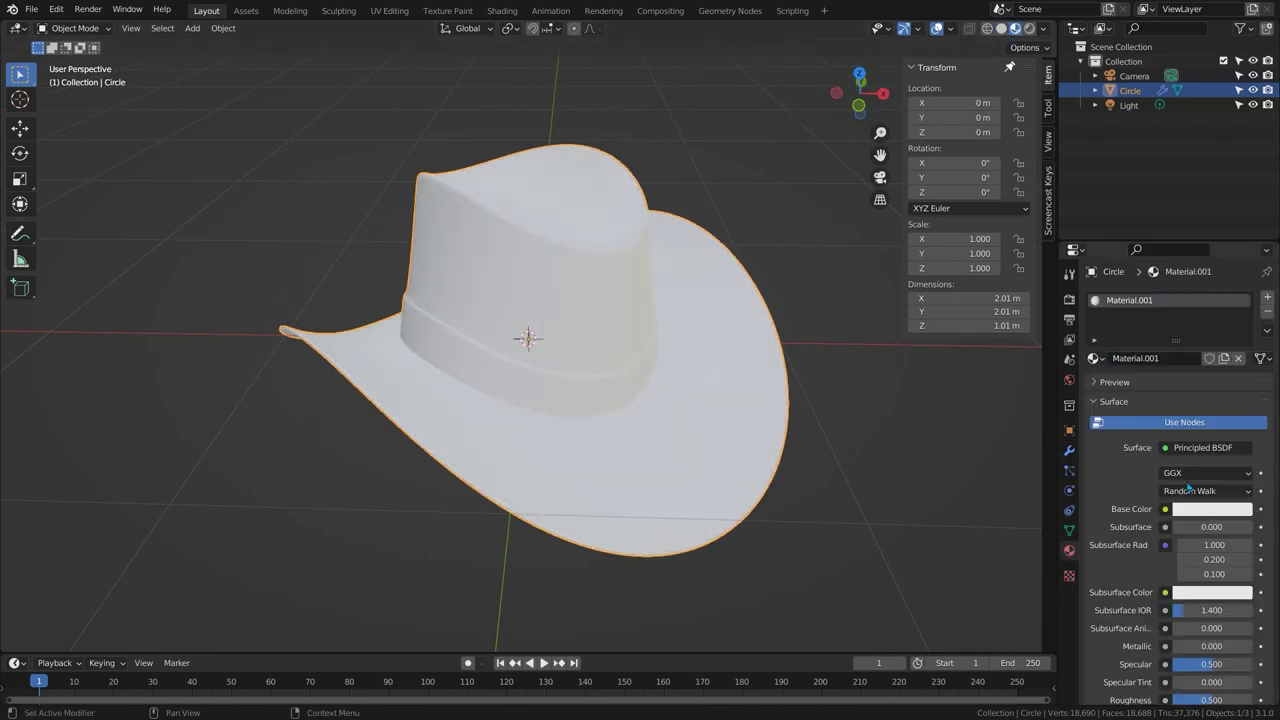
click(1195, 512)
click(1172, 362)
drag(1241, 318, 1241, 385)
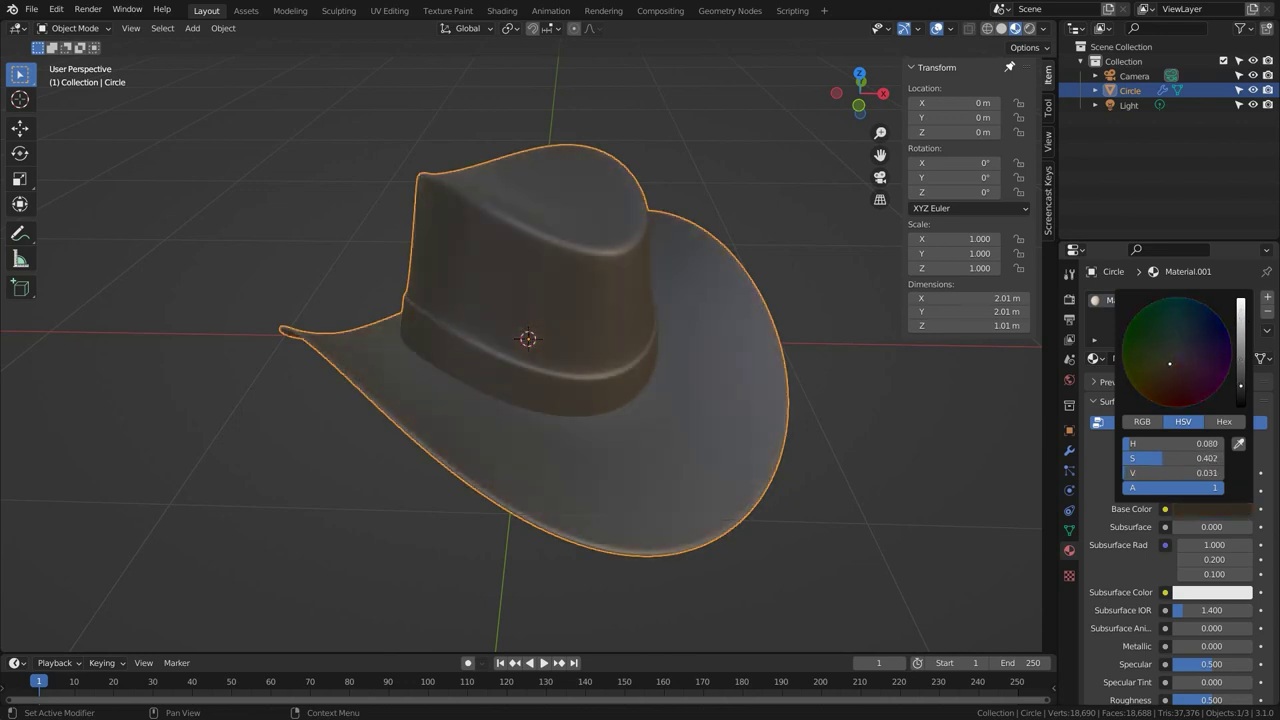
Add a second material, assign it to the hatband faces and darken its base colour to a value of 0.010.
key(Tab)
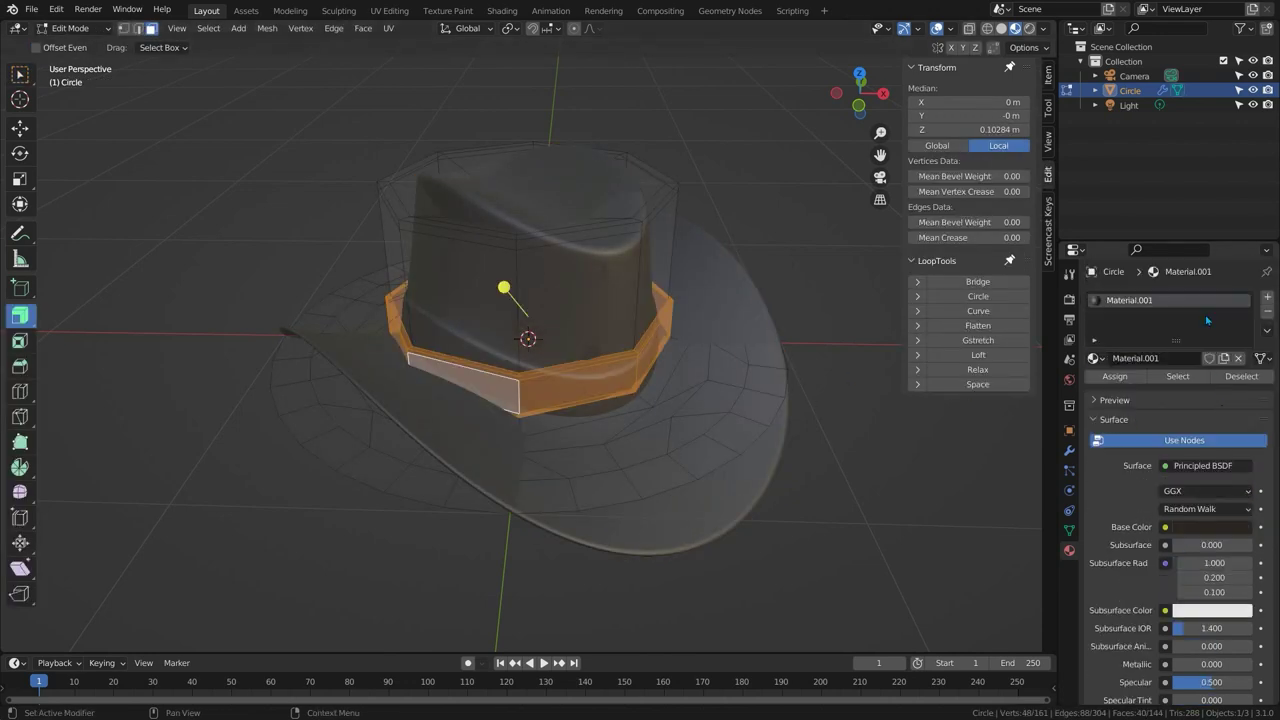
click(1265, 300)
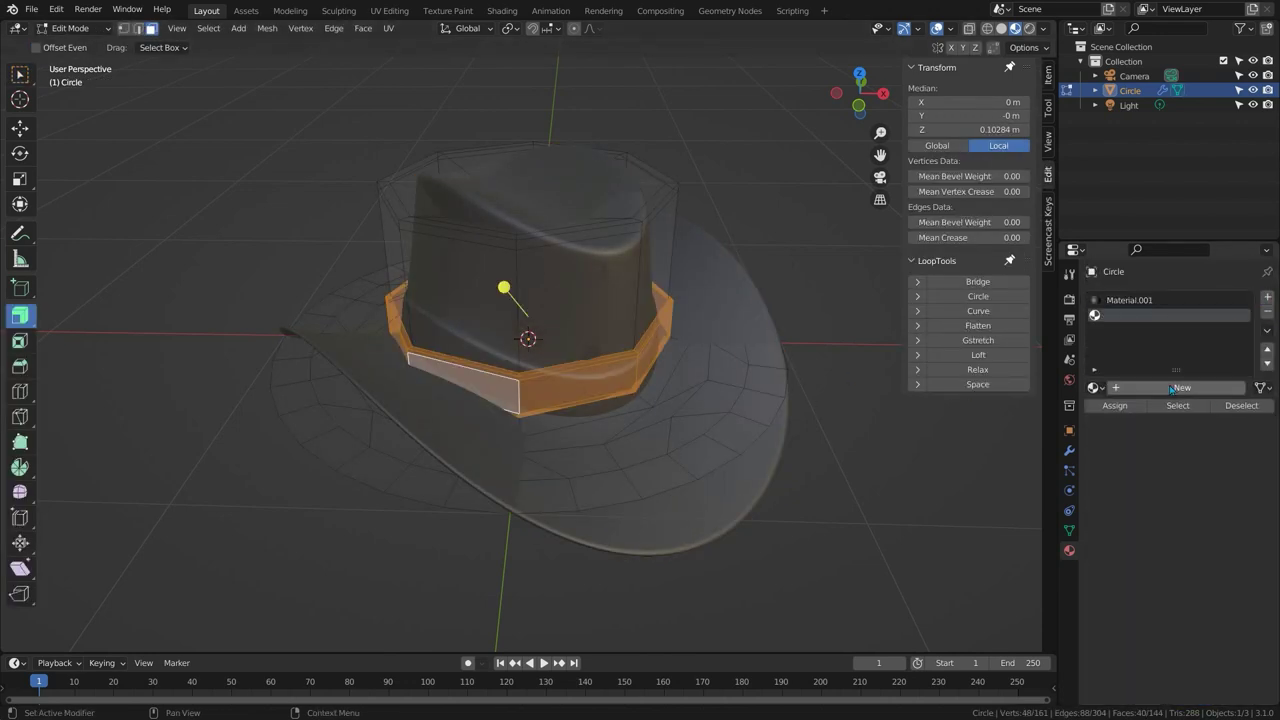
click(1176, 388)
click(1115, 405)
click(1211, 556)
drag(1244, 360, 1244, 420)
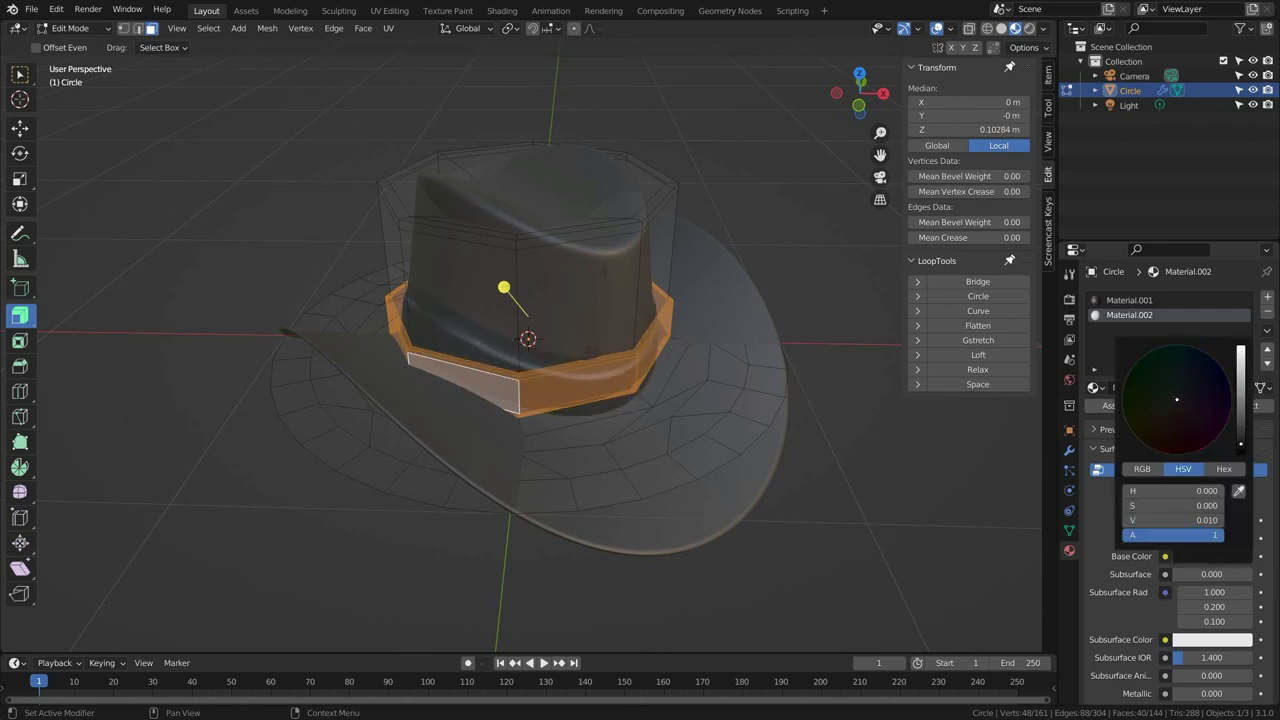
Add an edge loop around the crown and slide it down close above the hatband.
key(ctrl+r)
click(523, 340)
click(523, 379)
key(Tab)
middle_drag(523, 379, 488, 380)
Adjust the deform modifiers to a twist angle of 81° and a taper factor of -0.315.
click(1069, 451)
mouse_move(1205, 473)
mouse_down()
mouse_move(1162, 473)
mouse_move(1245, 473)
mouse_move(1214, 473)
mouse_move(1225, 473)
mouse_up()
mouse_move(1200, 590)
mouse_down()
mouse_move(1170, 590)
mouse_move(1181, 590)
mouse_up()
mouse_move(690, 398)
middle_down()
mouse_move(654, 390)
mouse_move(666, 344)
mouse_move(690, 410)
middle_up()
drag(1200, 589, 1220, 589)
mouse_move(540, 360)
middle_down()
mouse_move(530, 345)
mouse_move(629, 286)
middle_up()
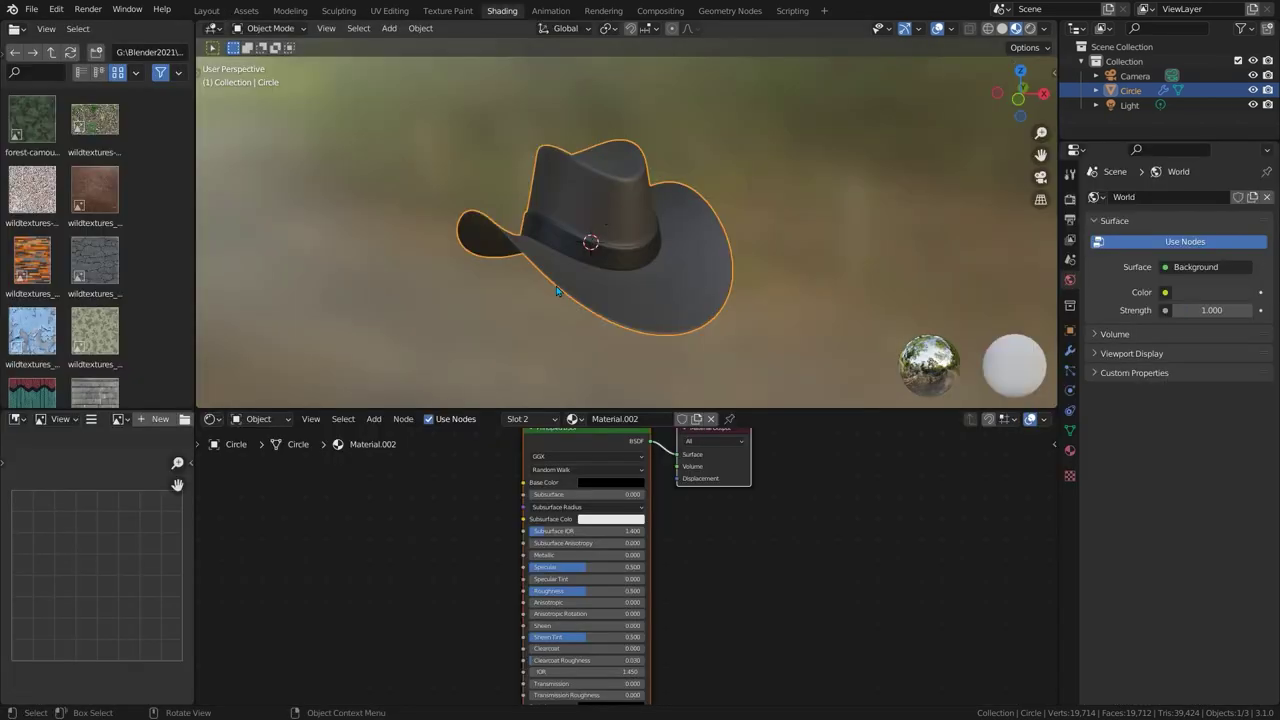
In the Shading workspace, add a Bump node to Material.002 and connect it to the Principled BSDF's Normal input.
key(shift+a)
mouse_move(360, 614)
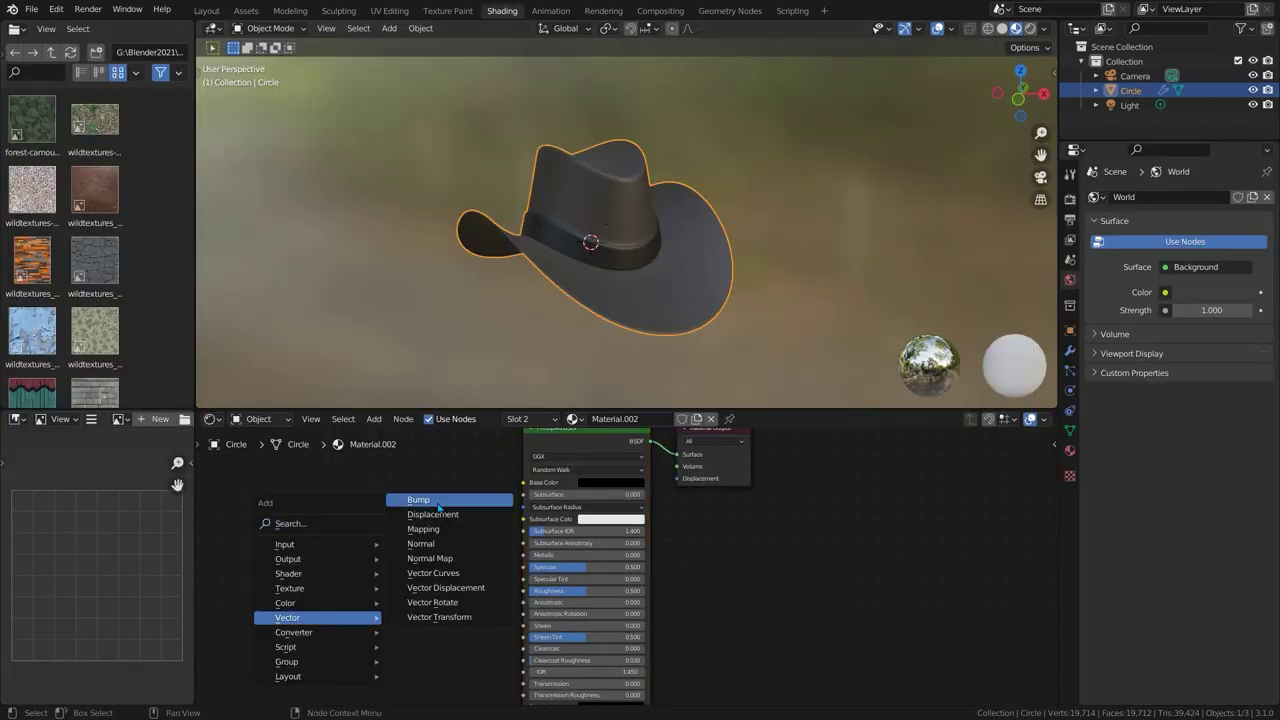
click(437, 503)
click(489, 597)
drag(452, 595, 537, 655)
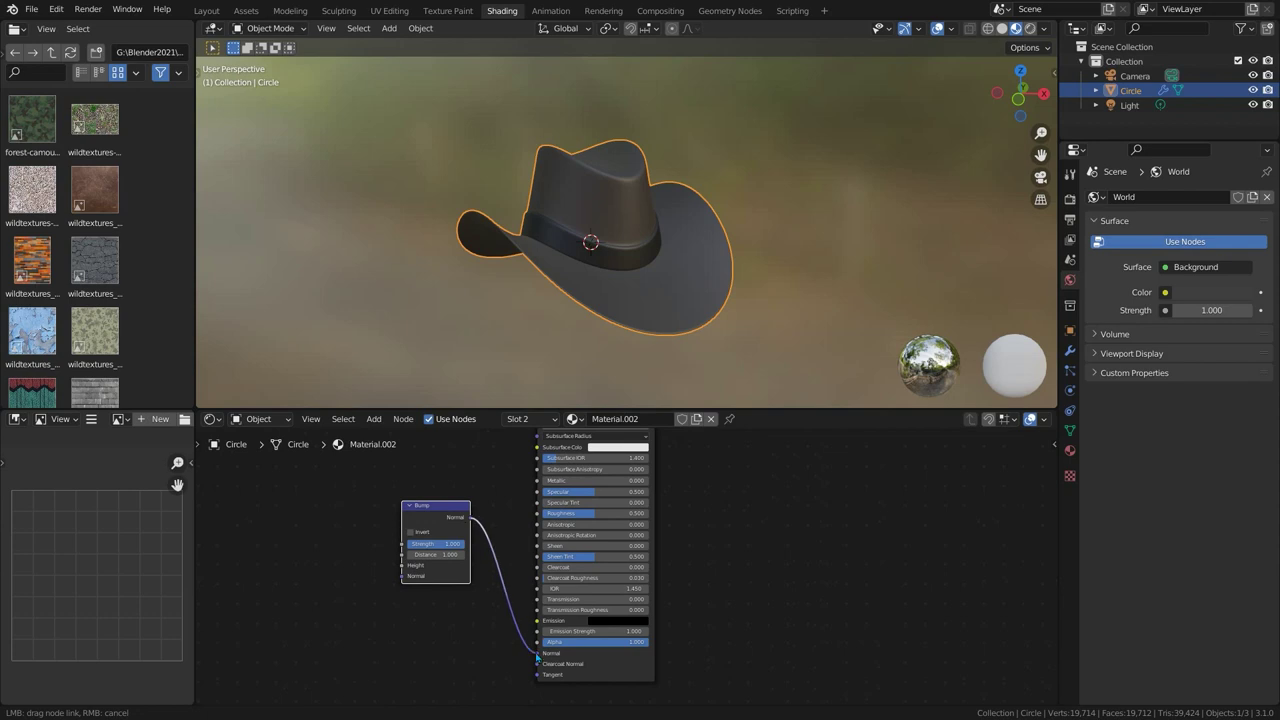
Feed a Noise Texture's Fac into Material.002's Bump height, with scale 60.7, roughness 1 and bump strength 0.191.
key(shift+a)
mouse_move(255, 494)
click(380, 611)
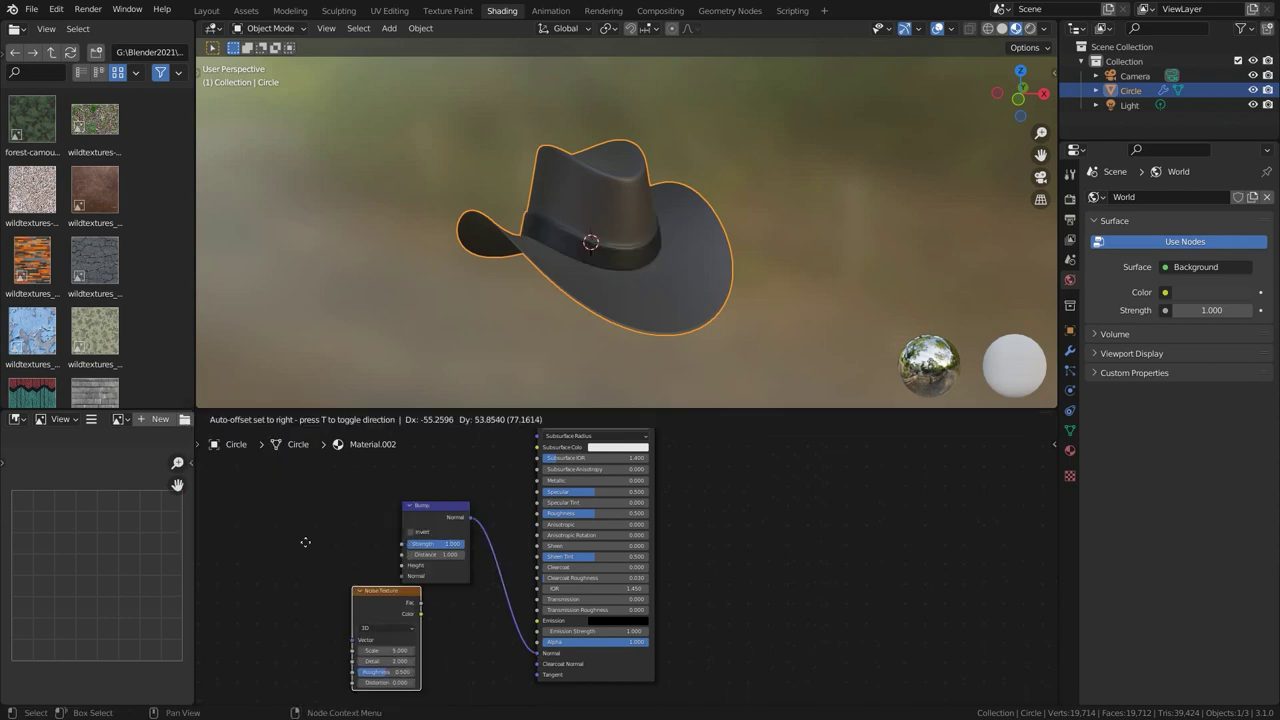
click(339, 503)
drag(339, 503, 430, 543)
drag(302, 544, 334, 566)
drag(426, 547, 410, 547)
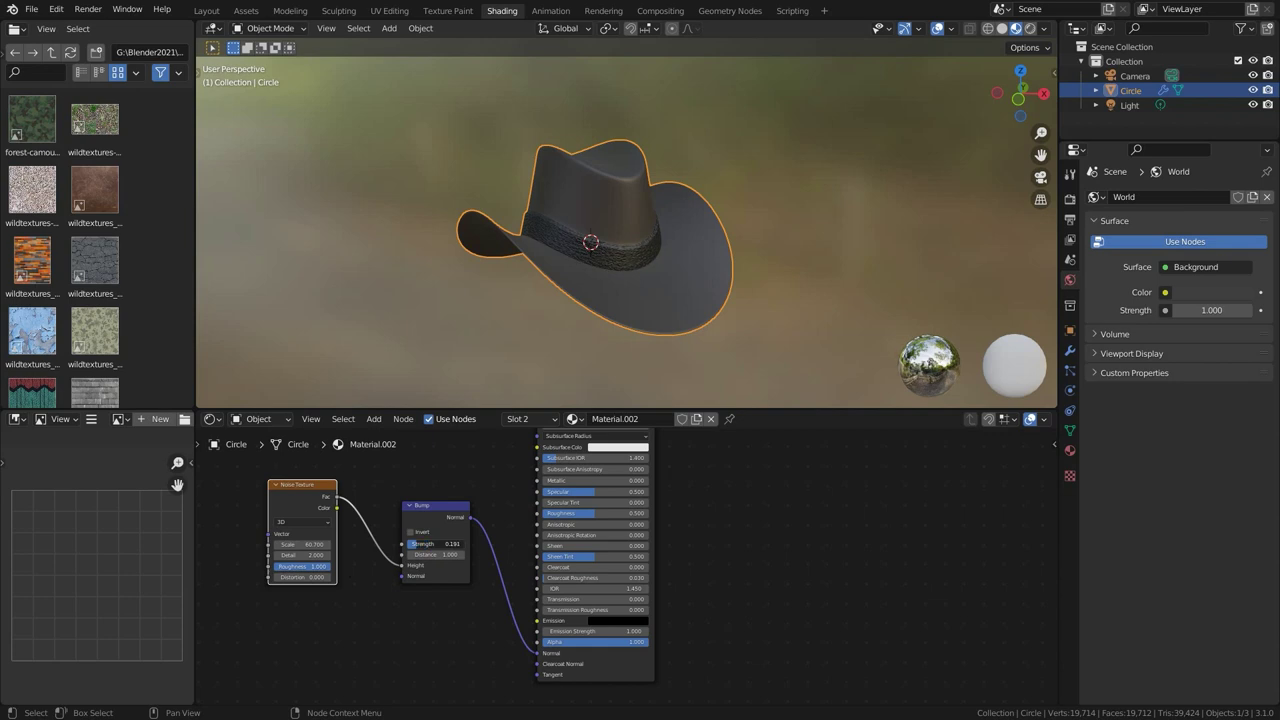
Switch to Material.001, add a Bump node and connect it to the Principled BSDF's Normal input.
click(530, 419)
click(480, 452)
key(shift+a)
mouse_move(300, 576)
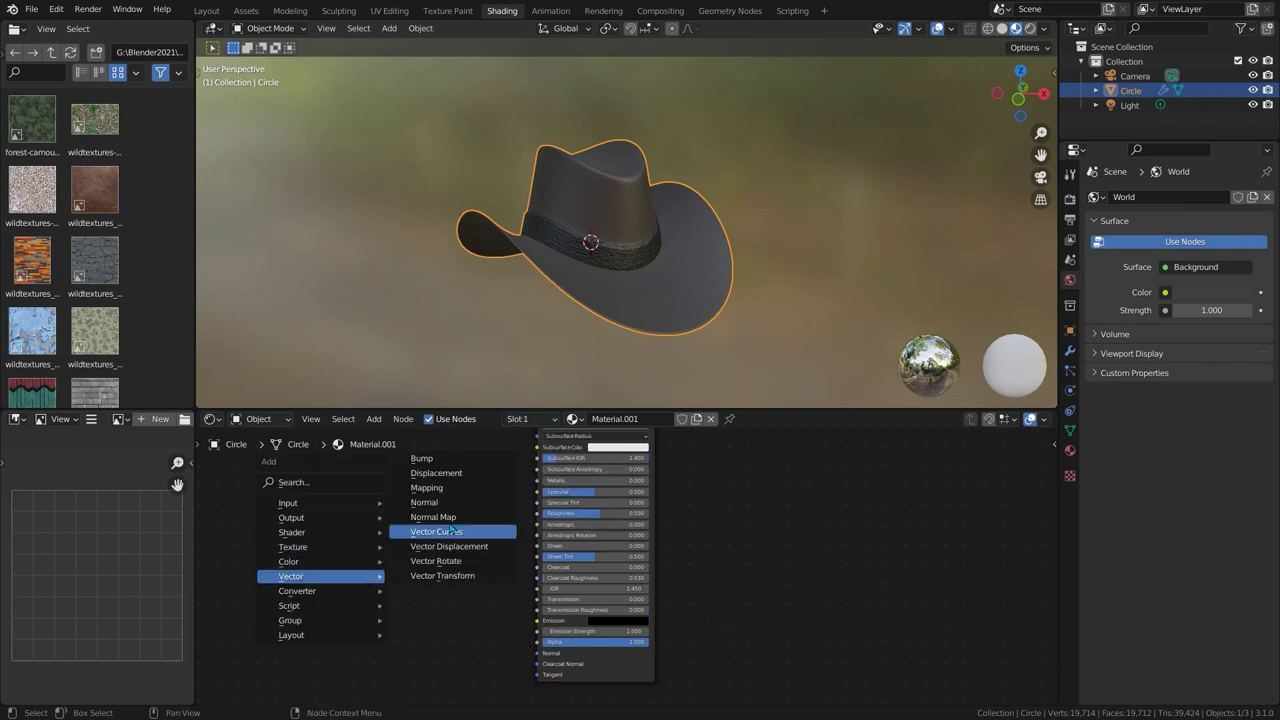
click(421, 458)
click(432, 578)
drag(486, 584, 538, 653)
Feed a Noise Texture's Fac into Material.001's Bump height, with a scale of about 130 and bump strength of about 0.06.
key(shift+a)
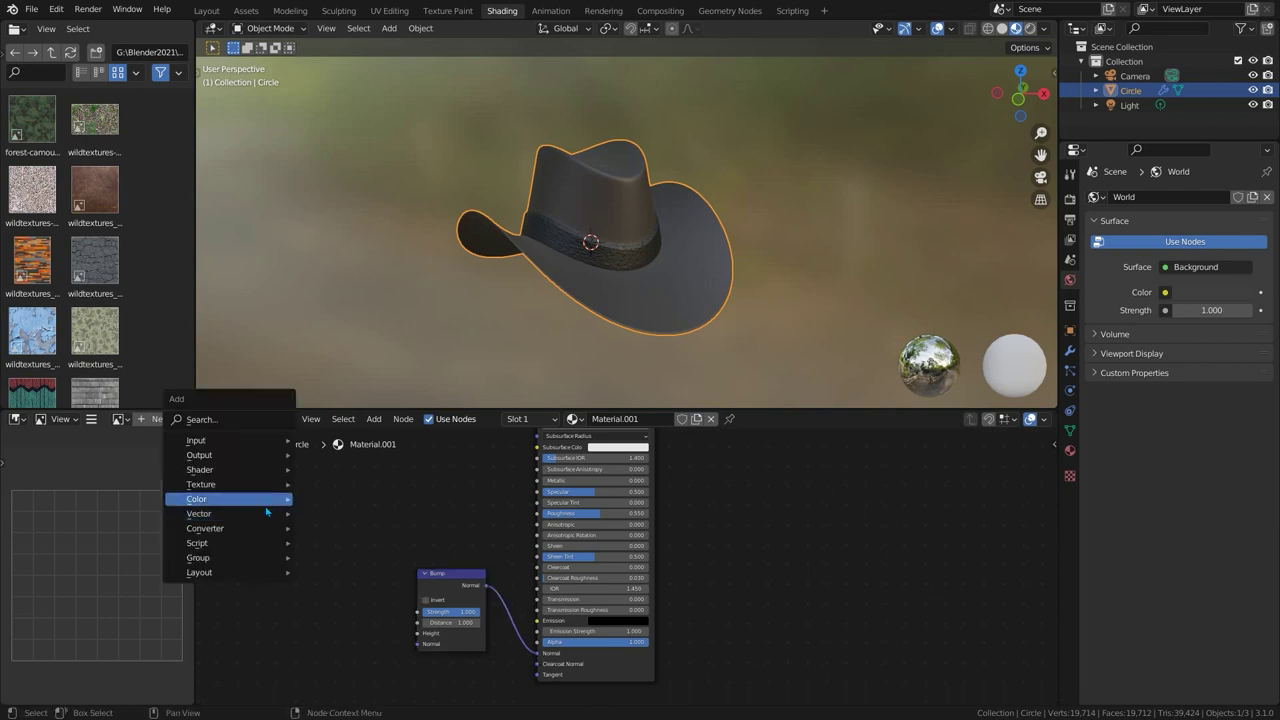
mouse_move(212, 490)
click(345, 603)
click(288, 502)
drag(358, 522, 418, 633)
drag(323, 569, 445, 569)
drag(460, 612, 407, 612)
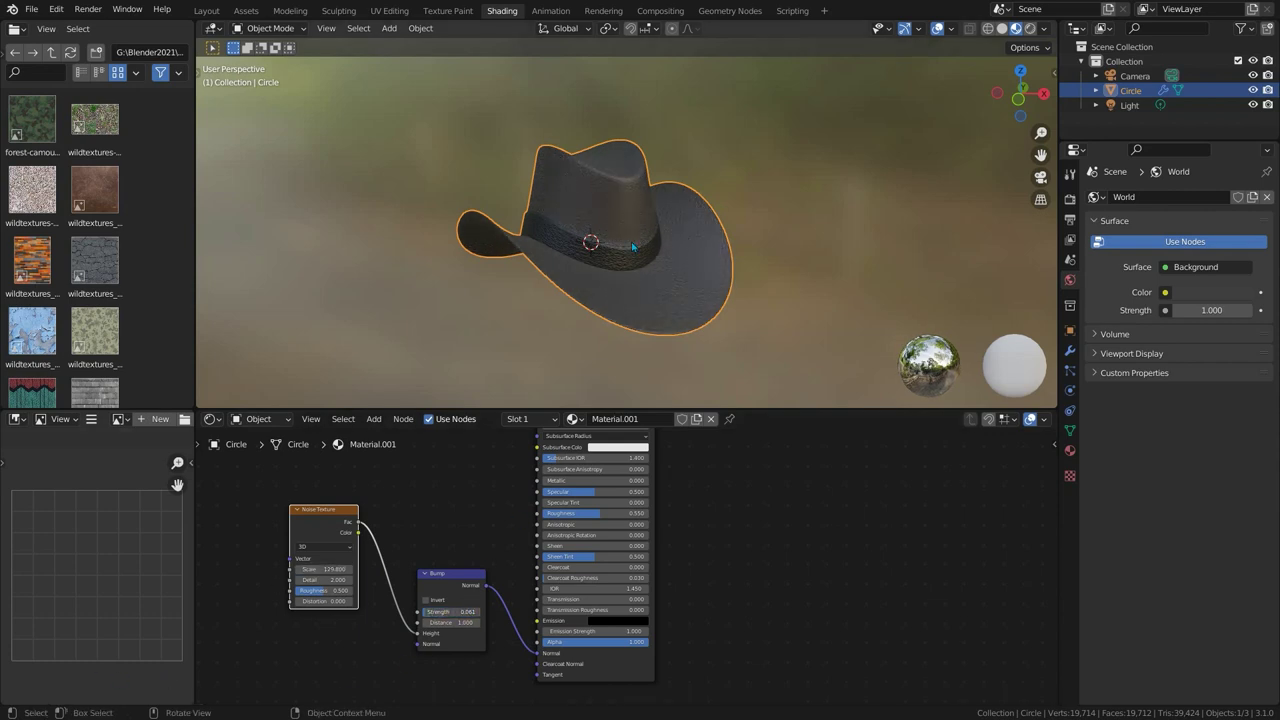
Switch back to Material.002 and set its bump strength to about 0.06.
scroll(571, 234, up, 6)
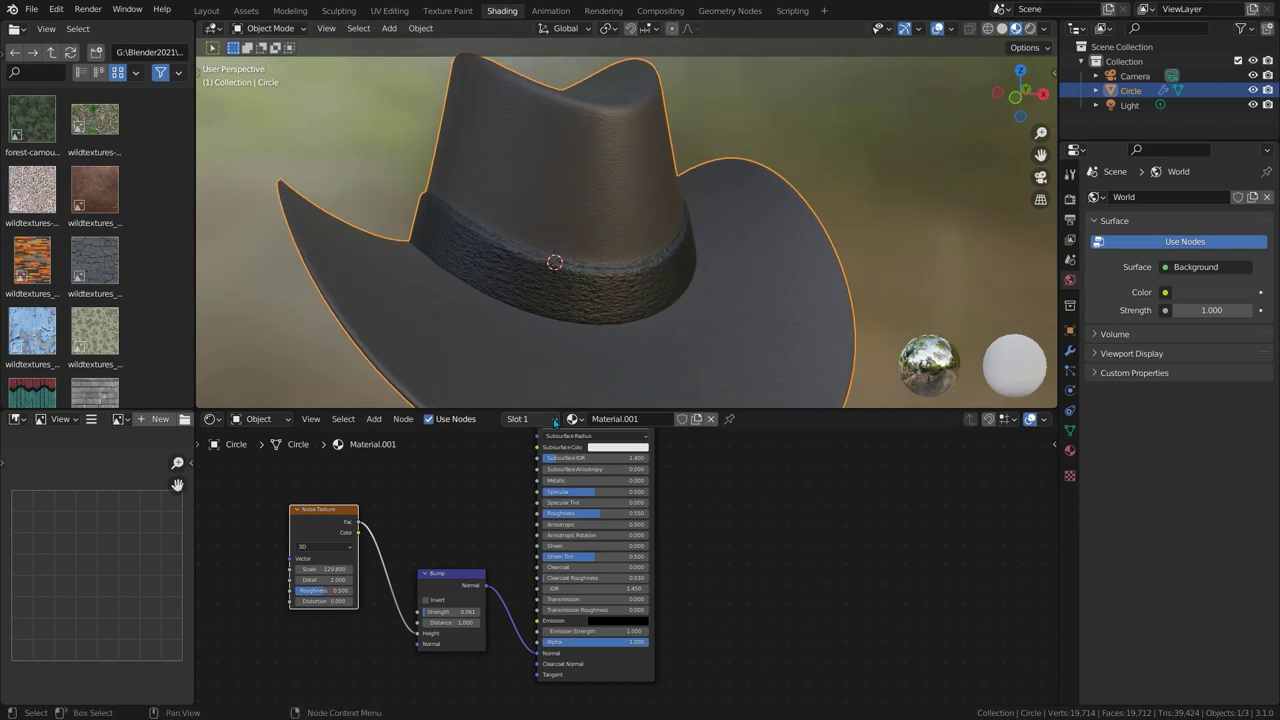
click(555, 424)
click(500, 462)
scroll(430, 271, down, 3)
middle_drag(430, 271, 688, 268)
key(Tab)
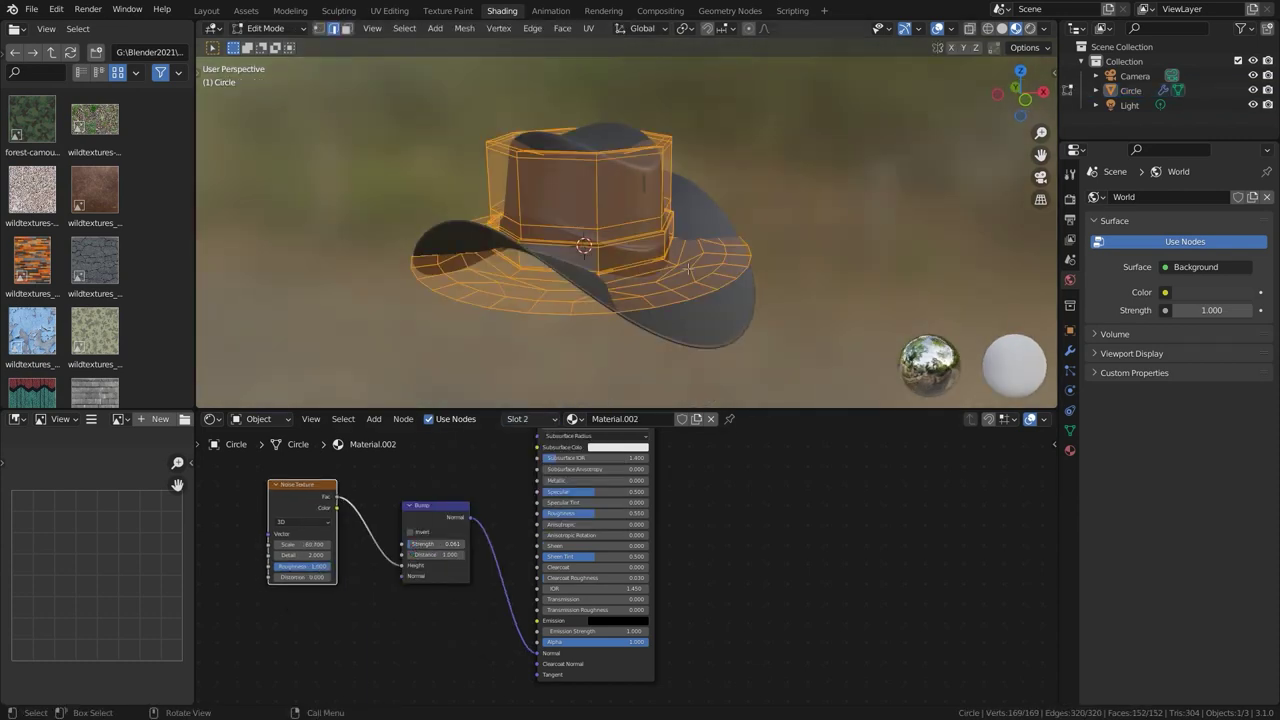
key(Tab)
middle_drag(696, 266, 820, 266)
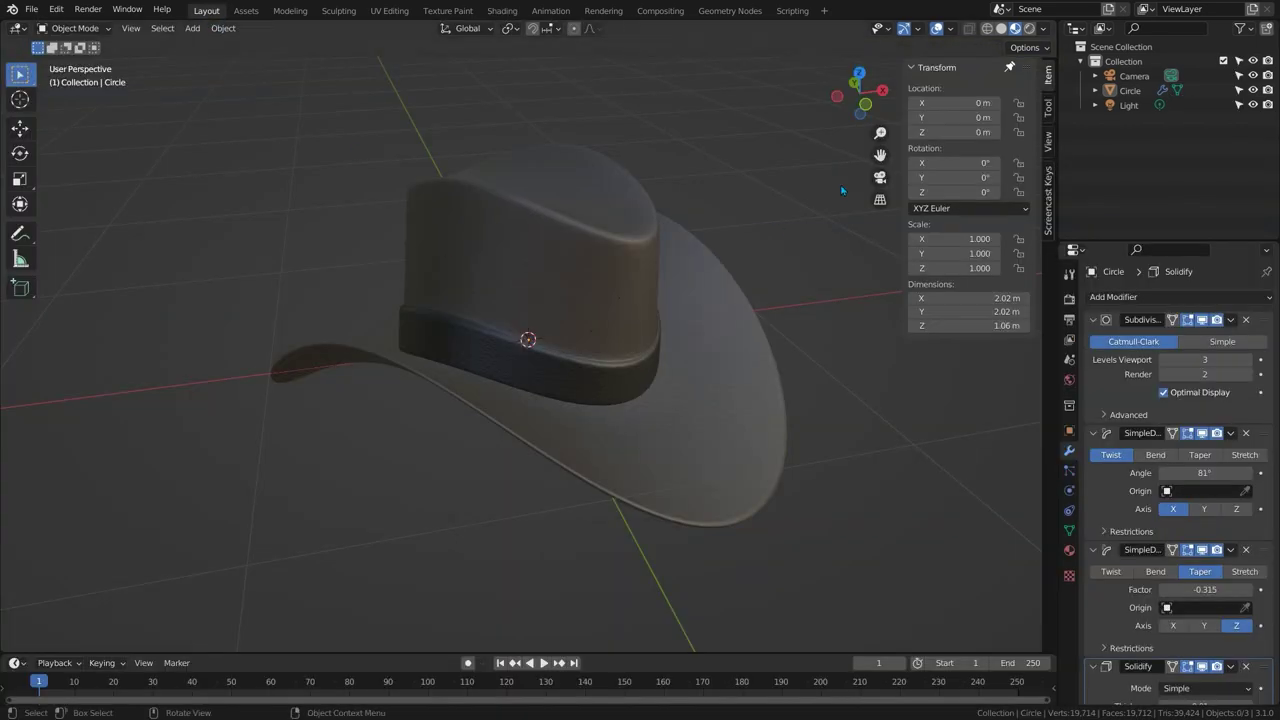
Show the hat in rendered shading in the Layout workspace and set its brown material's roughness to 0.773.
middle_drag(842, 190, 717, 340)
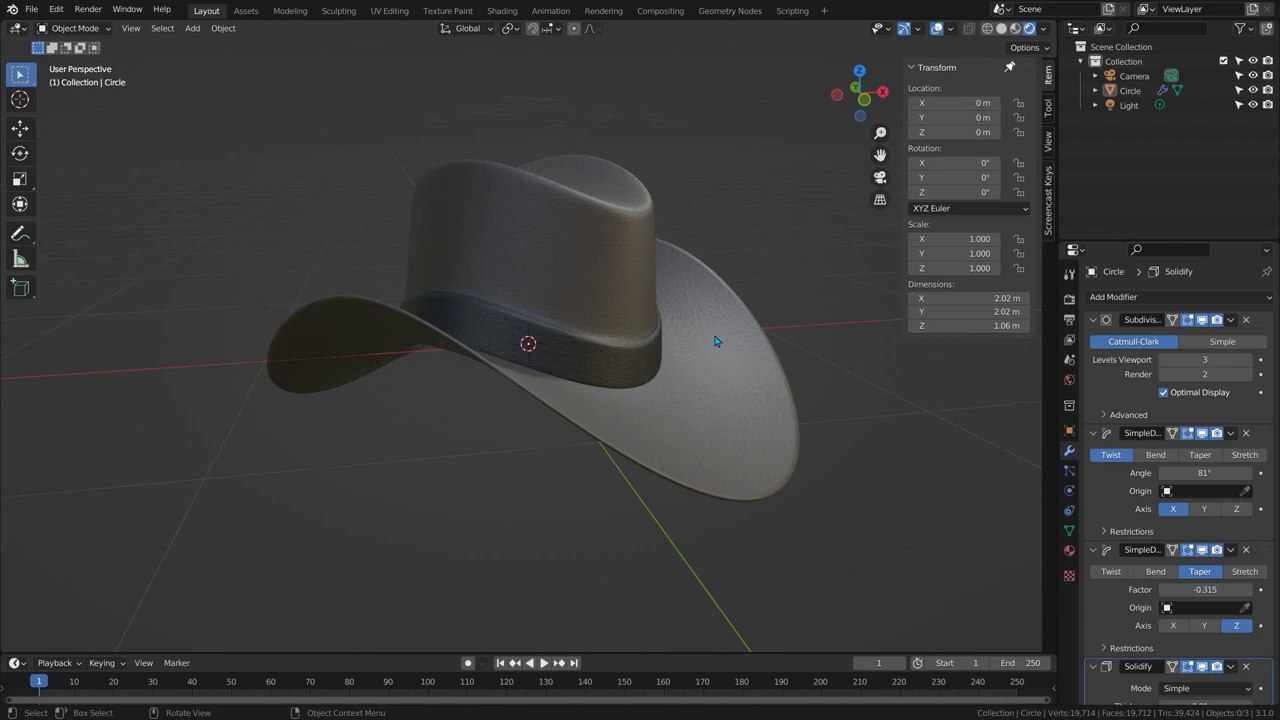
click(717, 340)
click(1069, 551)
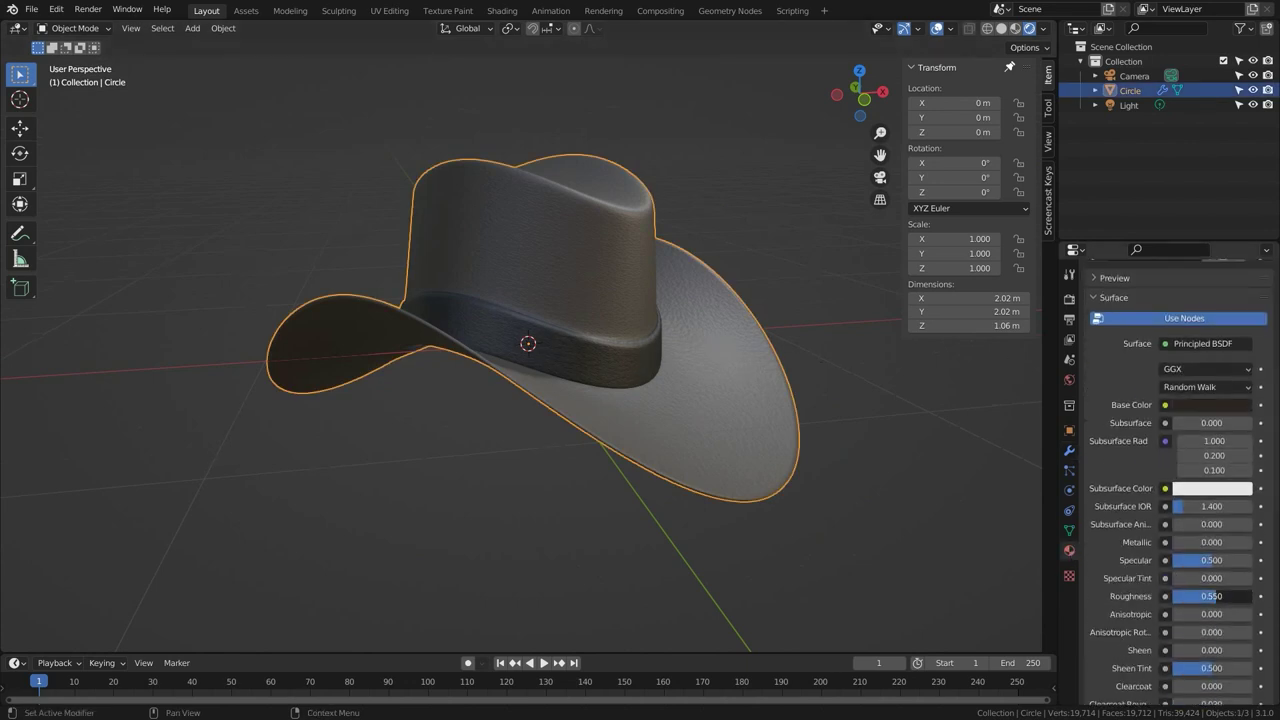
drag(1211, 596, 1234, 596)
middle_drag(698, 428, 643, 427)
middle_drag(654, 450, 695, 415)
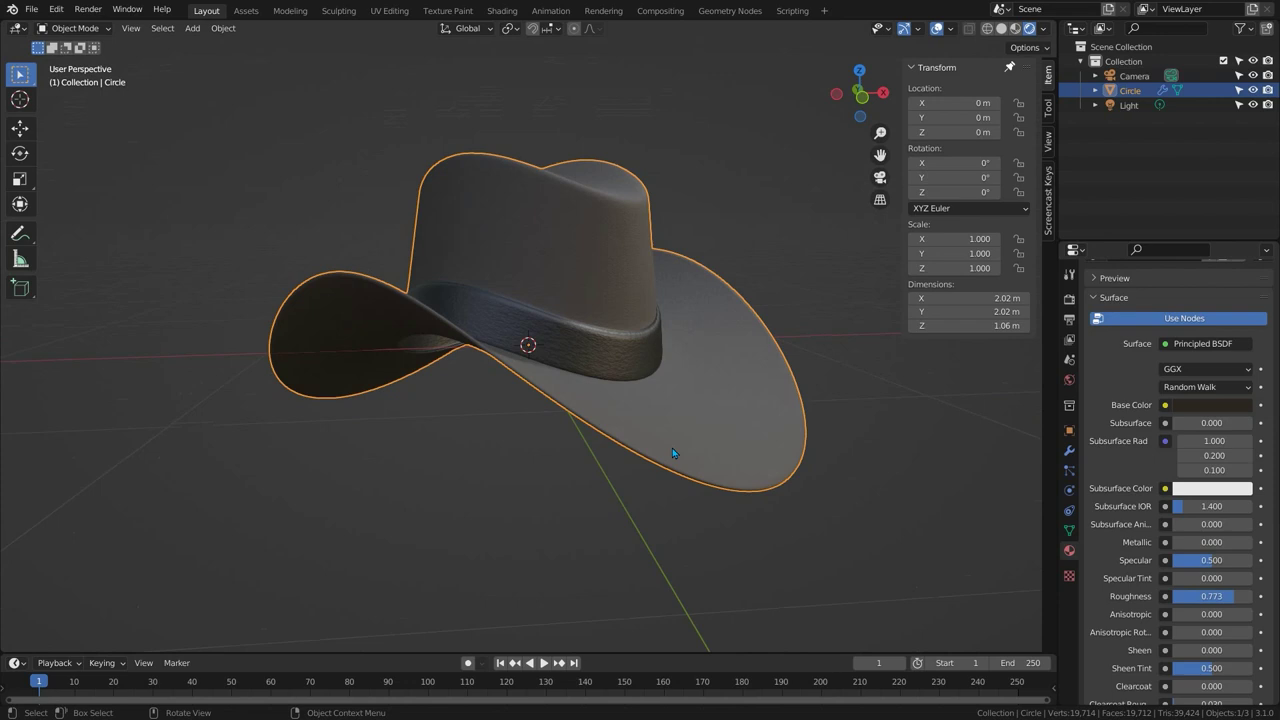
Undo all the hat modelling and materials back to the flat ring with its eight-vertex innermost loop.
key(ctrl+z)
key(ctrl+z)
key(ctrl+z)
key(ctrl+z)
key(ctrl+z)
key(ctrl+z)
key(ctrl+z)
key(ctrl+z)
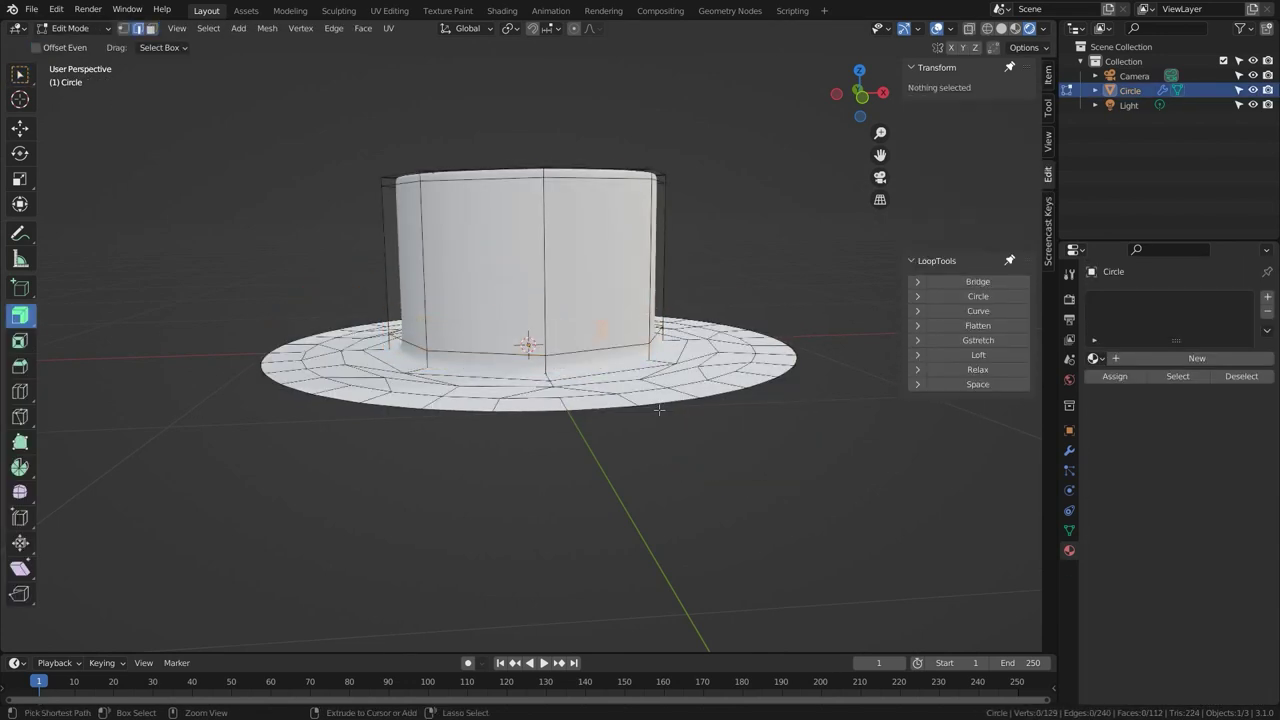
key(ctrl+z)
key(ctrl+z)
key(ctrl+z)
key(ctrl+z)
middle_drag(606, 331, 586, 414)
scroll(469, 337, up, 1)
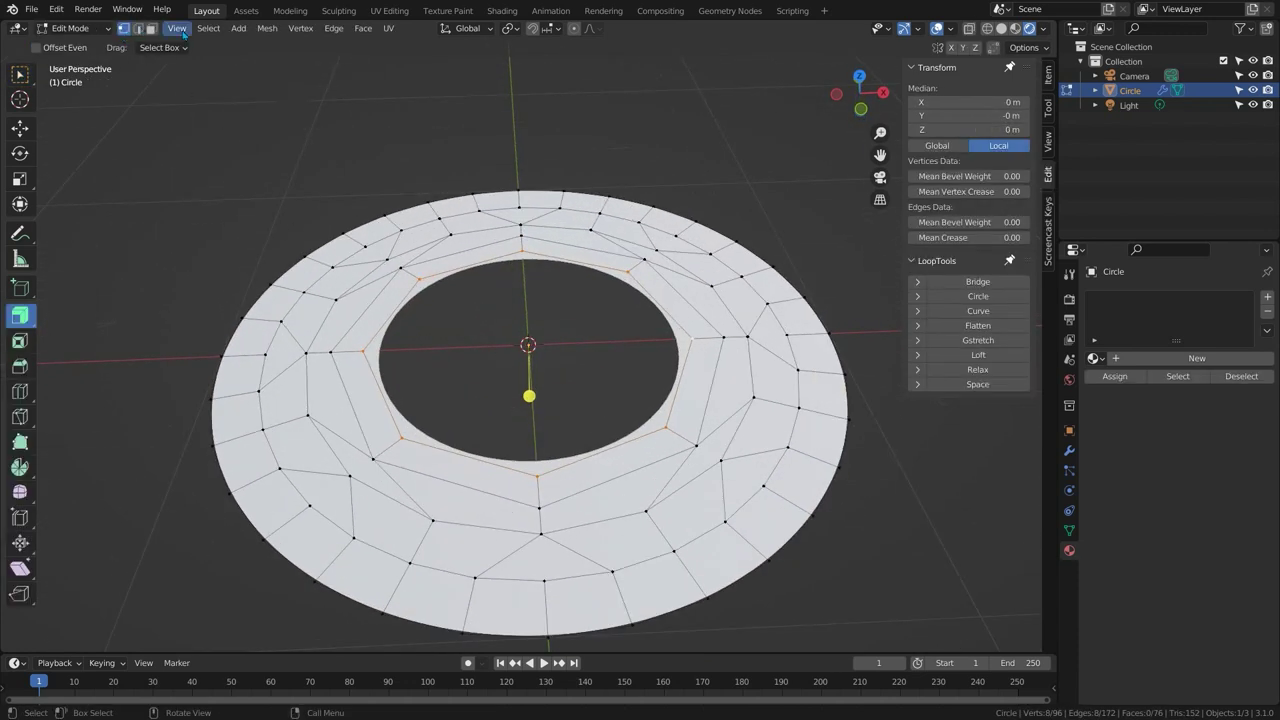
Checker-deselect the innermost eight-vertex loop and dissolve the four vertices that stay selected.
click(212, 28)
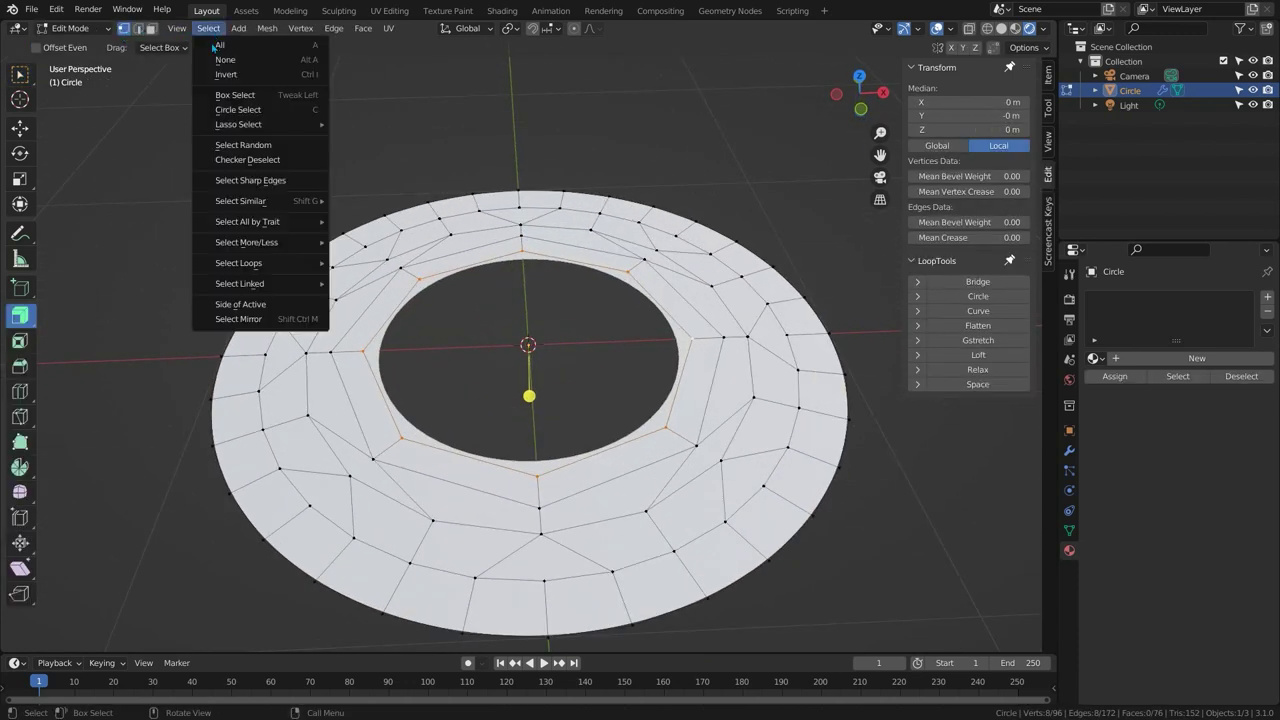
click(240, 160)
key(x)
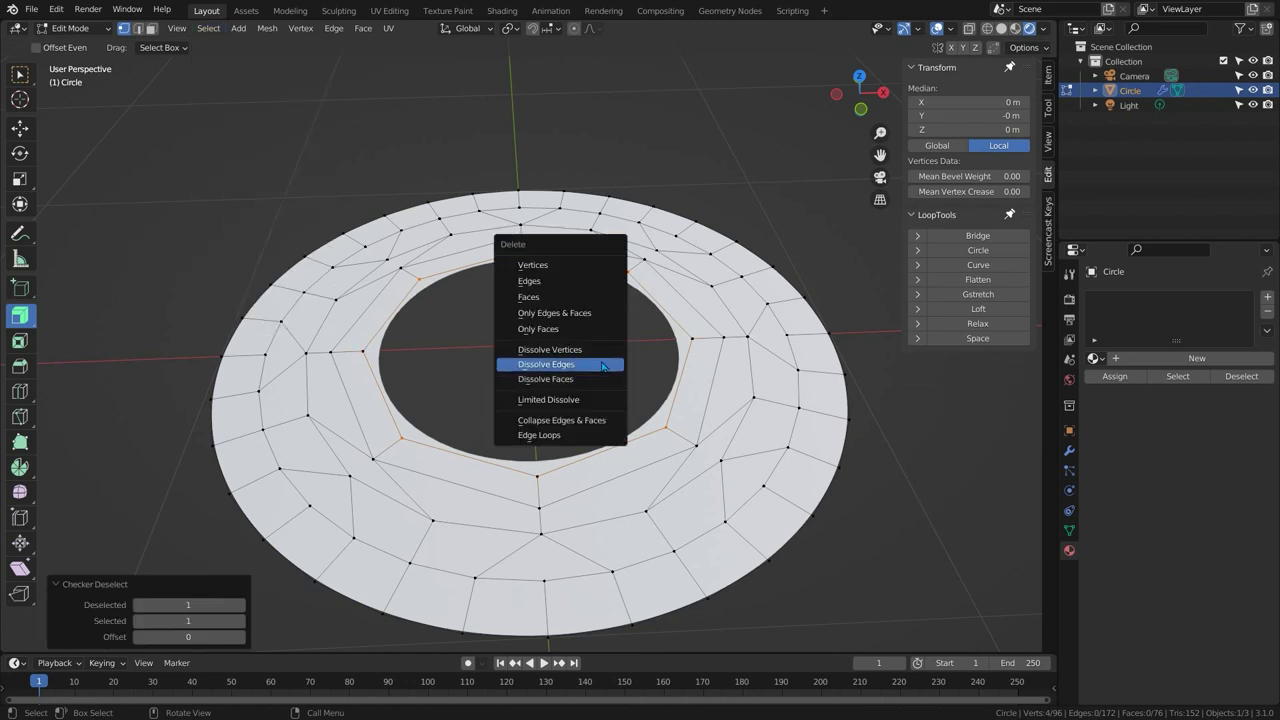
click(603, 350)
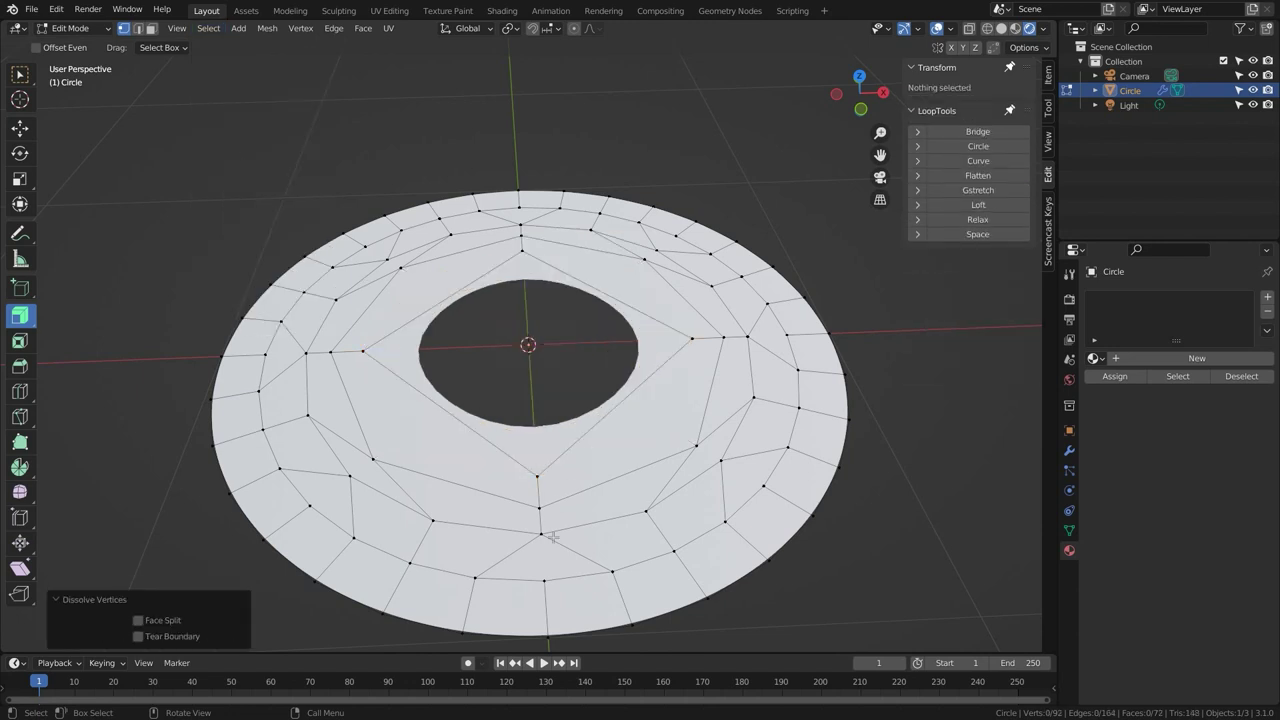
Connect the innermost loop's two X-axis vertices to the neighbouring diagonal vertices of the eight-vertex loop on both sides.
click(372, 461)
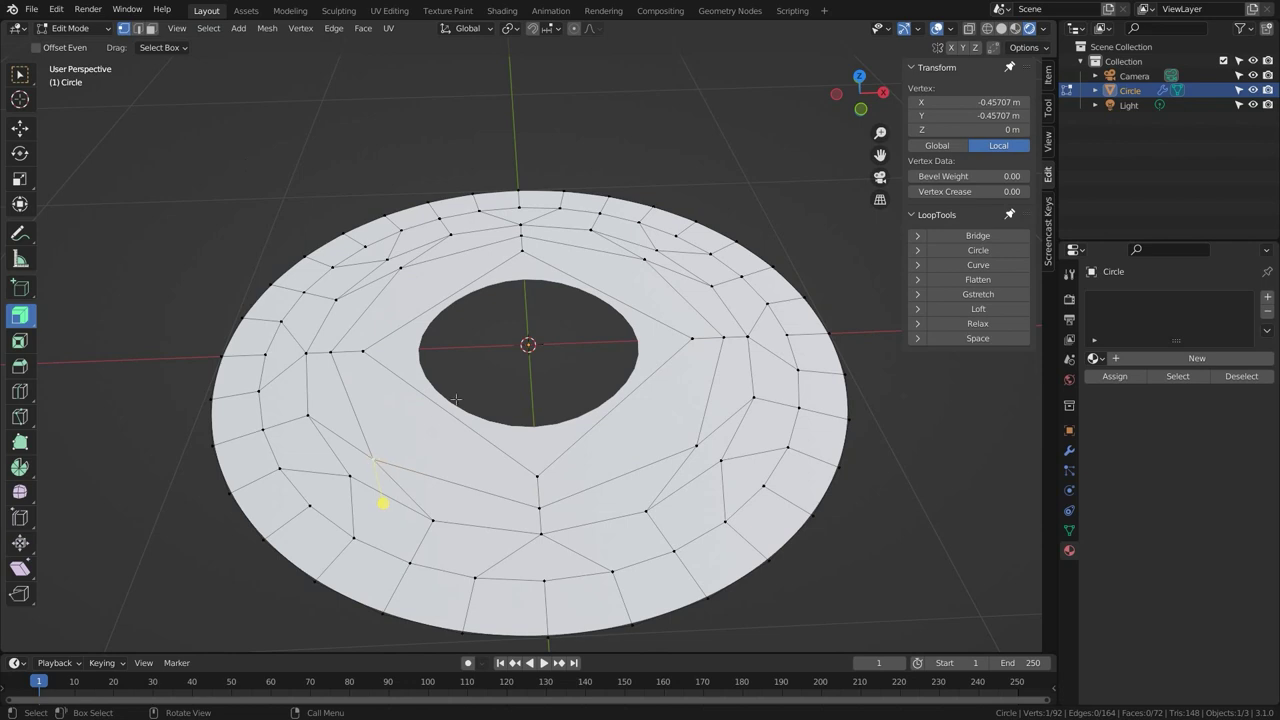
shift+click(362, 352)
shift+click(400, 268)
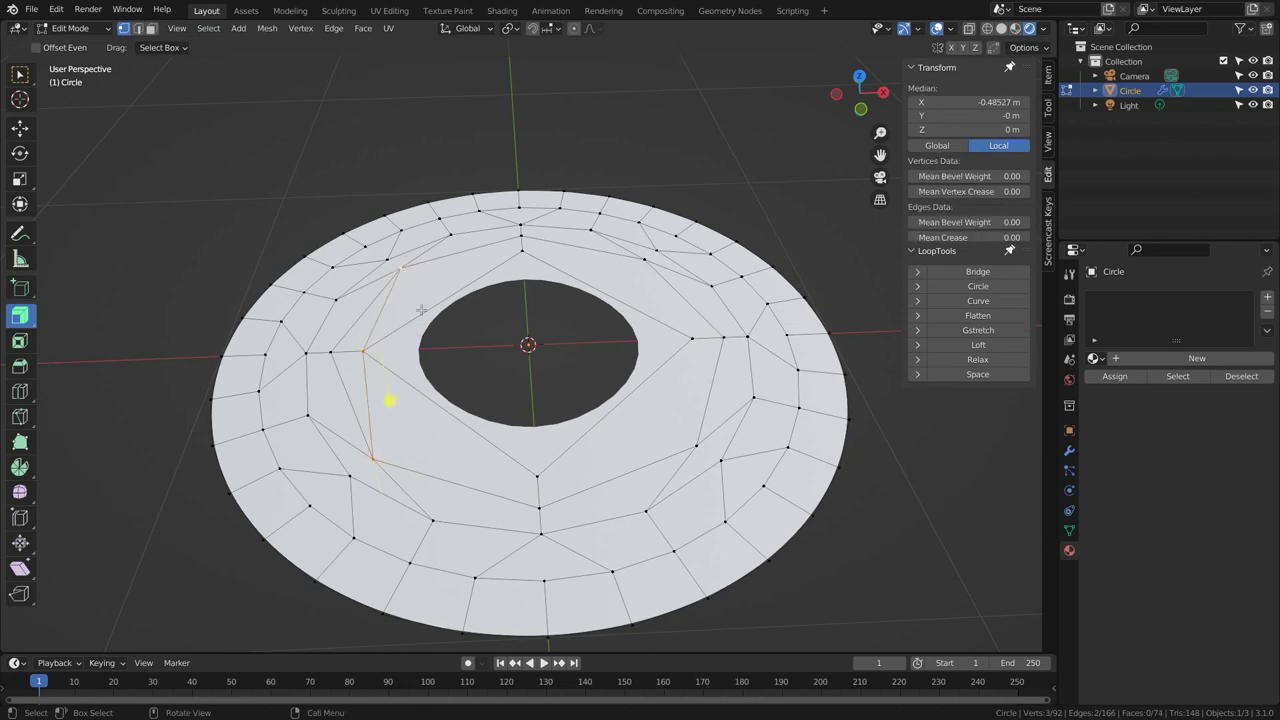
click(644, 262)
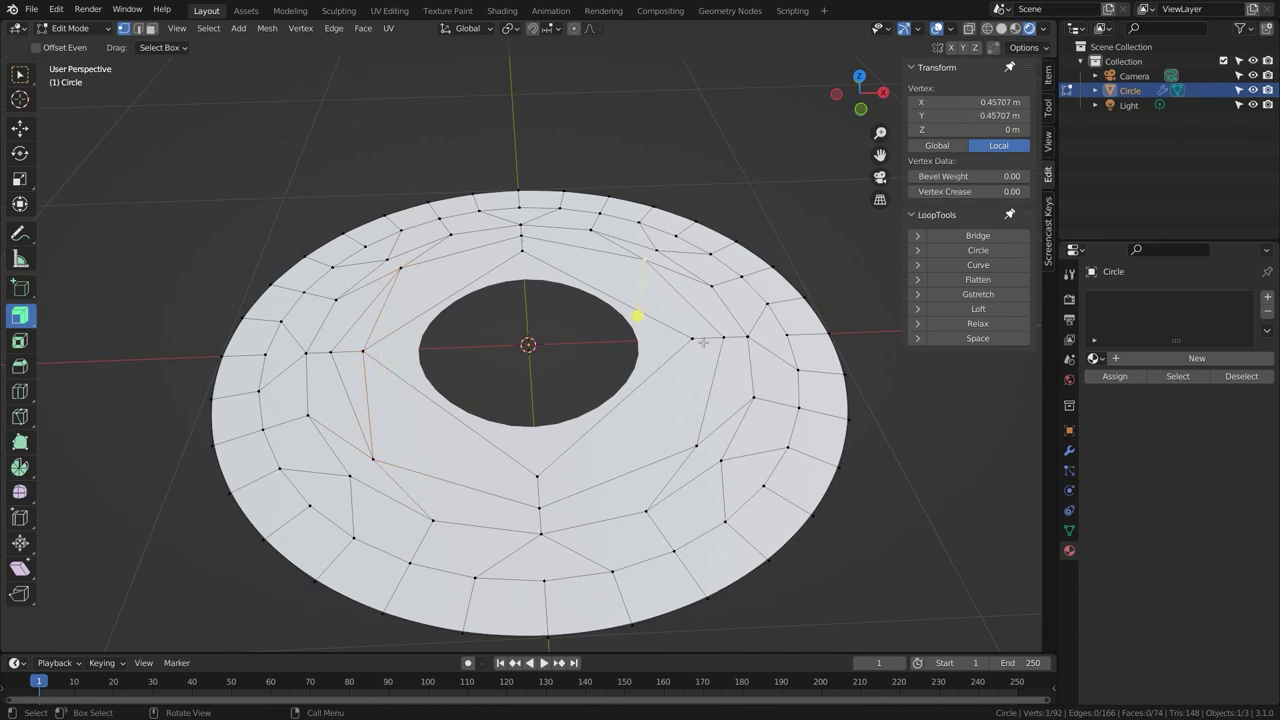
shift+click(690, 340)
shift+click(696, 444)
key(j)
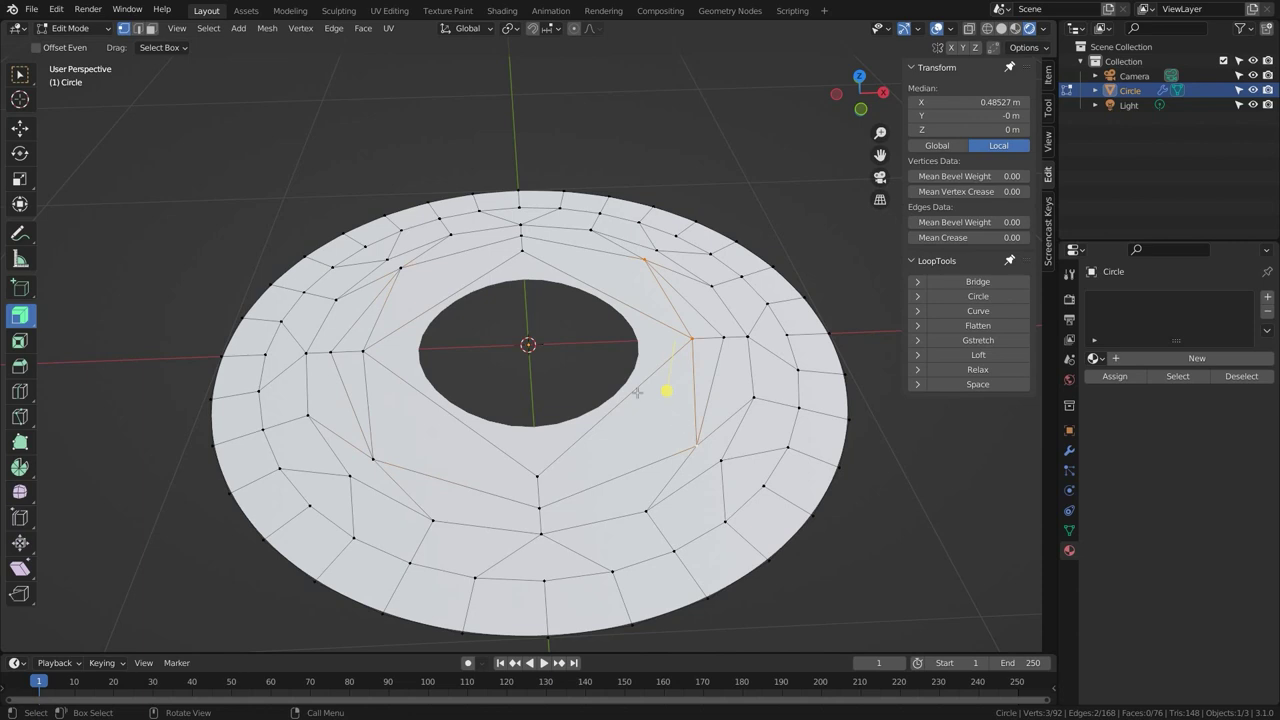
Dissolve the short radial edges on the X axis just outside the innermost loop, one on each side.
key(2)
click(352, 353)
key(x)
click(449, 378)
click(710, 339)
key(x)
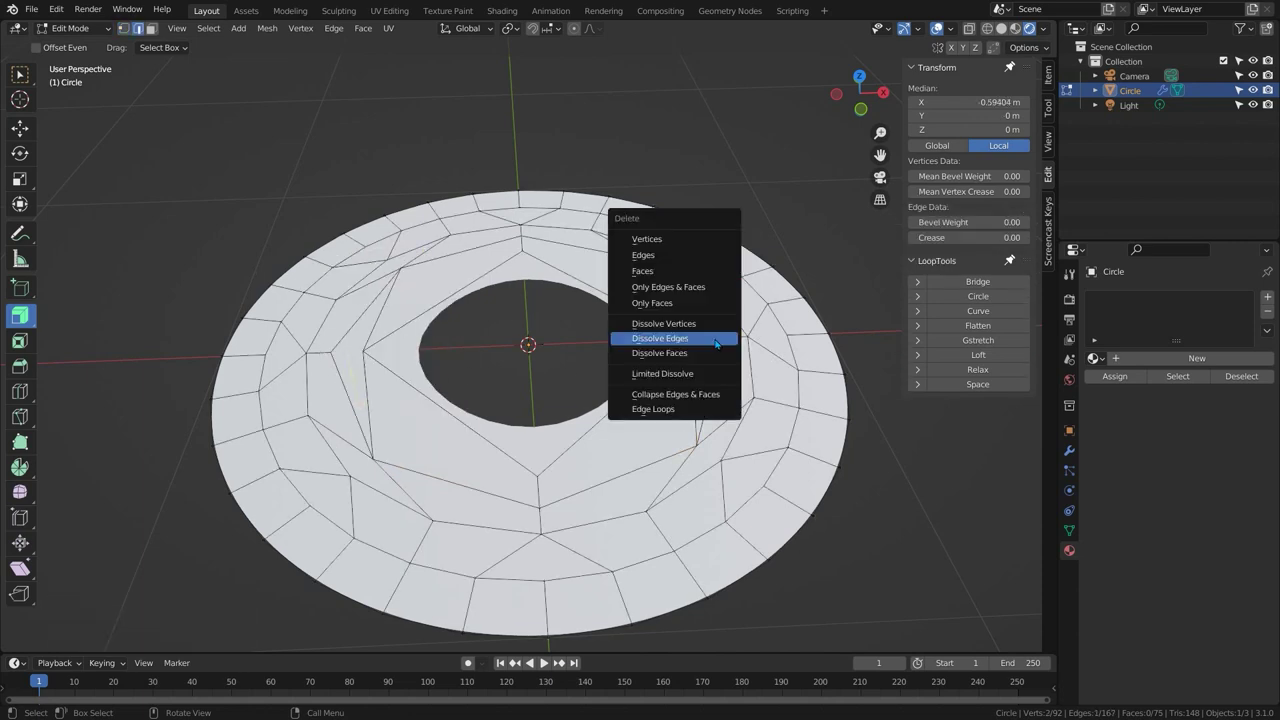
click(716, 344)
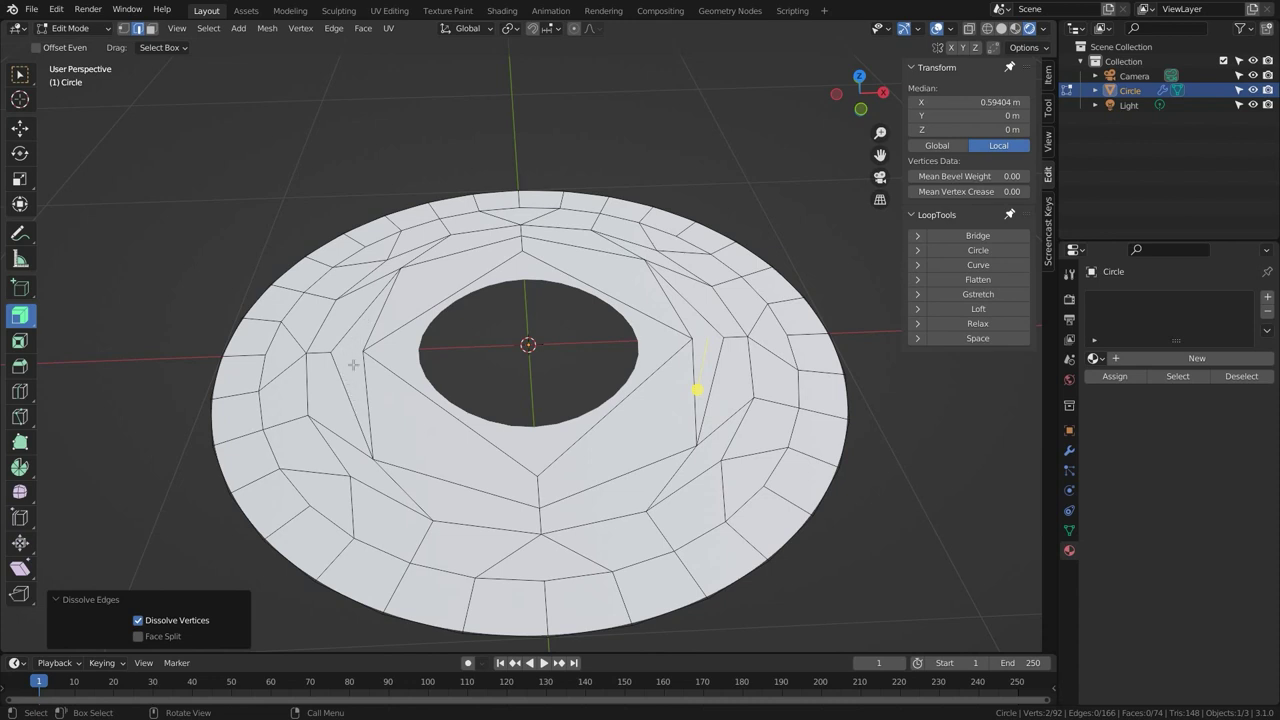
Select the four-vertex innermost edge loop and scale it inward to about 0.773.
key(3)
click(354, 364)
key(alt+a)
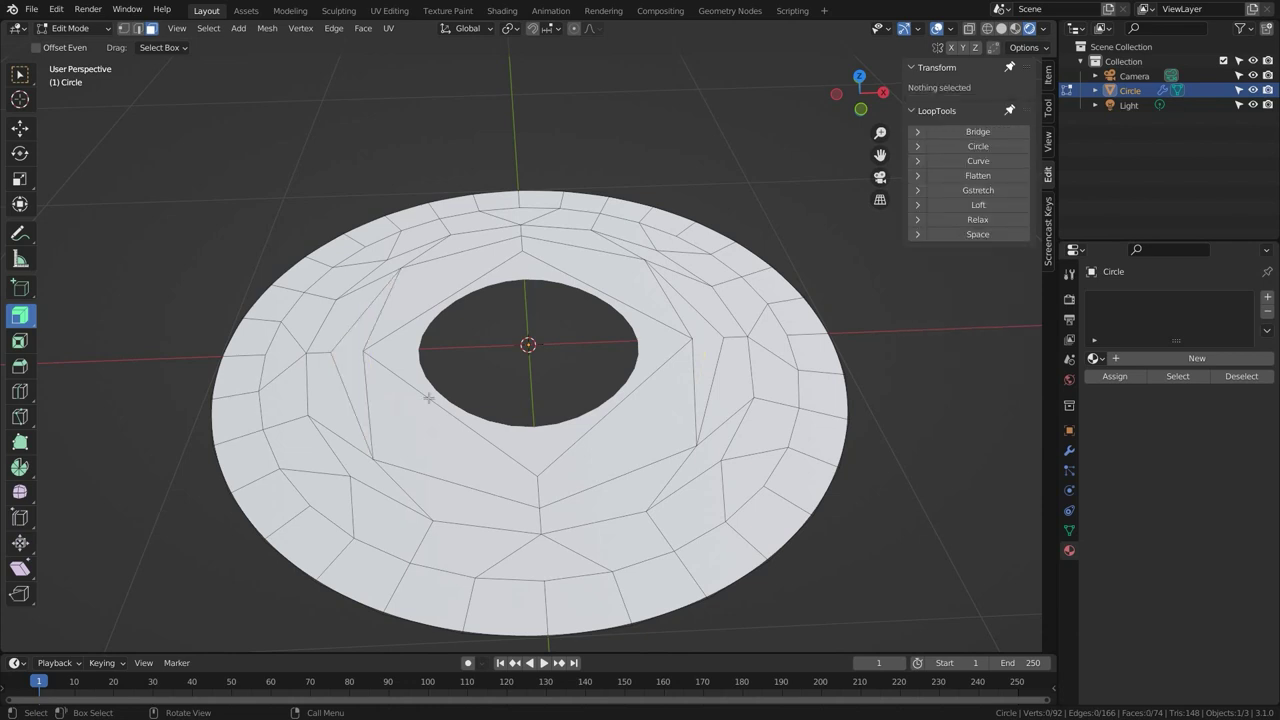
alt+click(787, 340)
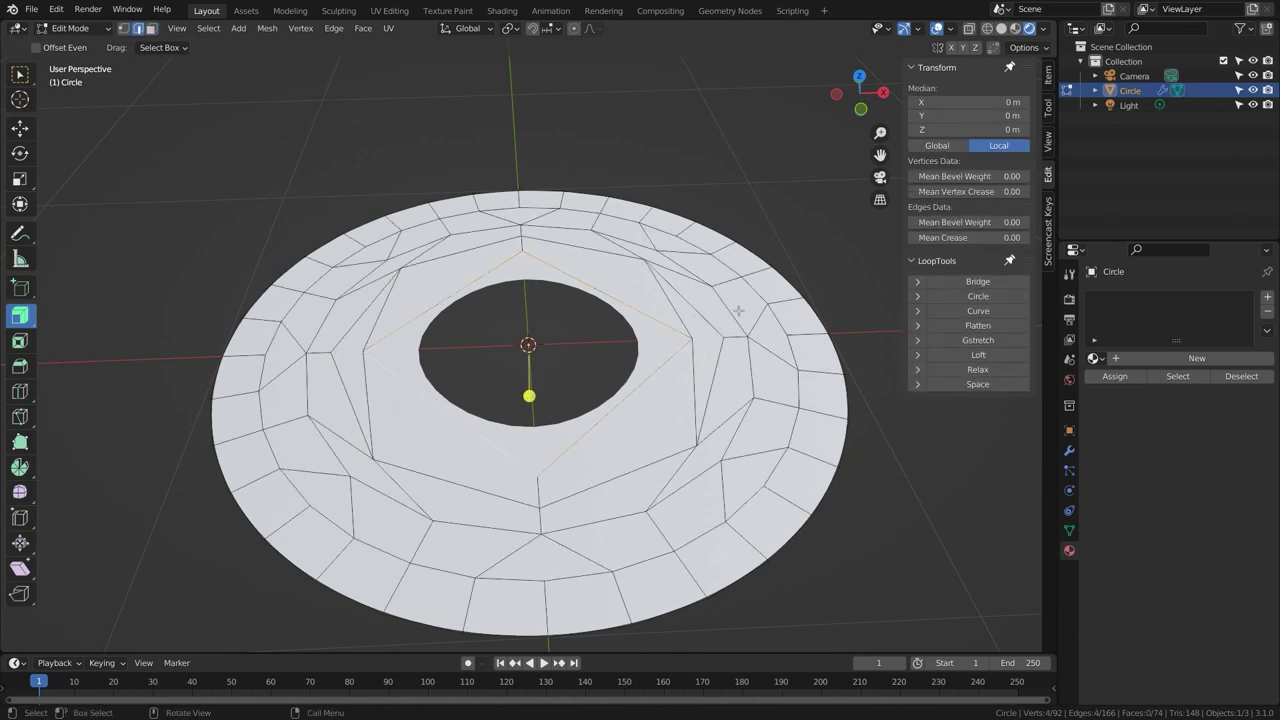
key(s)
click(700, 314)
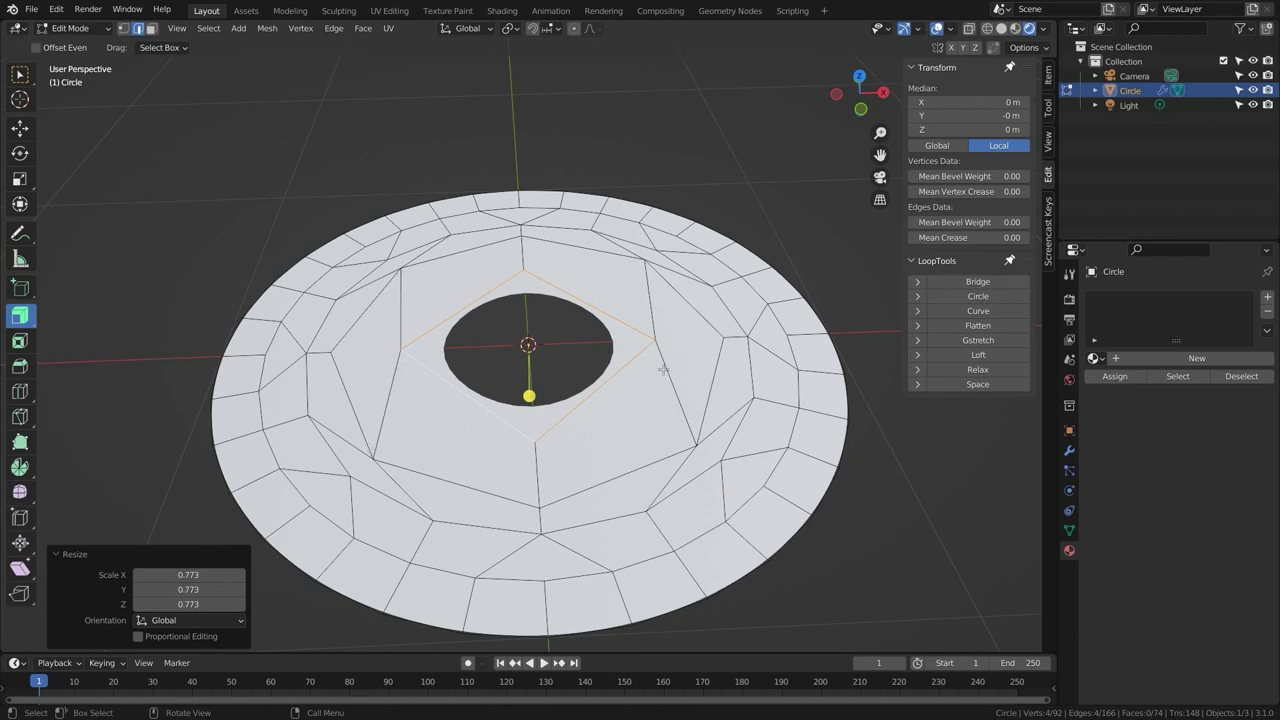
Extrude the innermost loop inward at a scale of about 0.751 and raise another extrusion about 0.52 m along Z.
key(e)
key(s)
click(665, 340)
key(e)
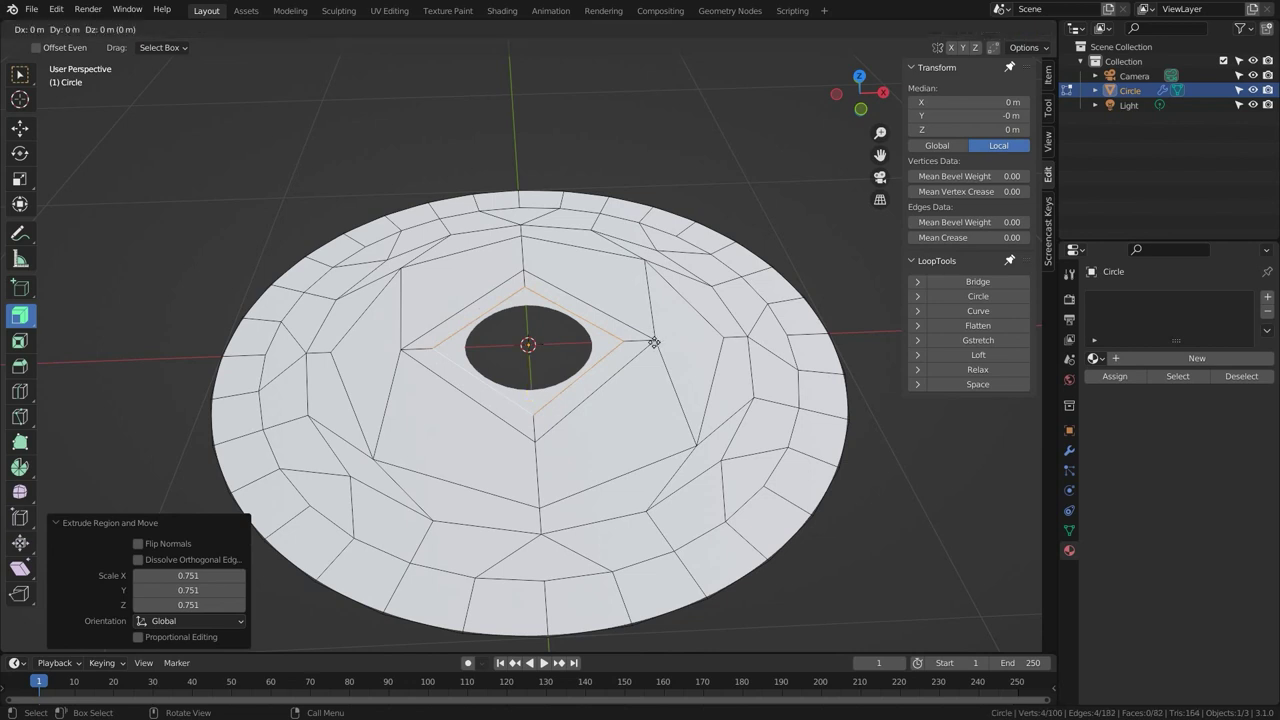
key(z)
click(466, 191)
Inset the column's top loop to a scale of about 0.849 and close the opening with Grid Fill.
key(s)
click(741, 218)
key(q)
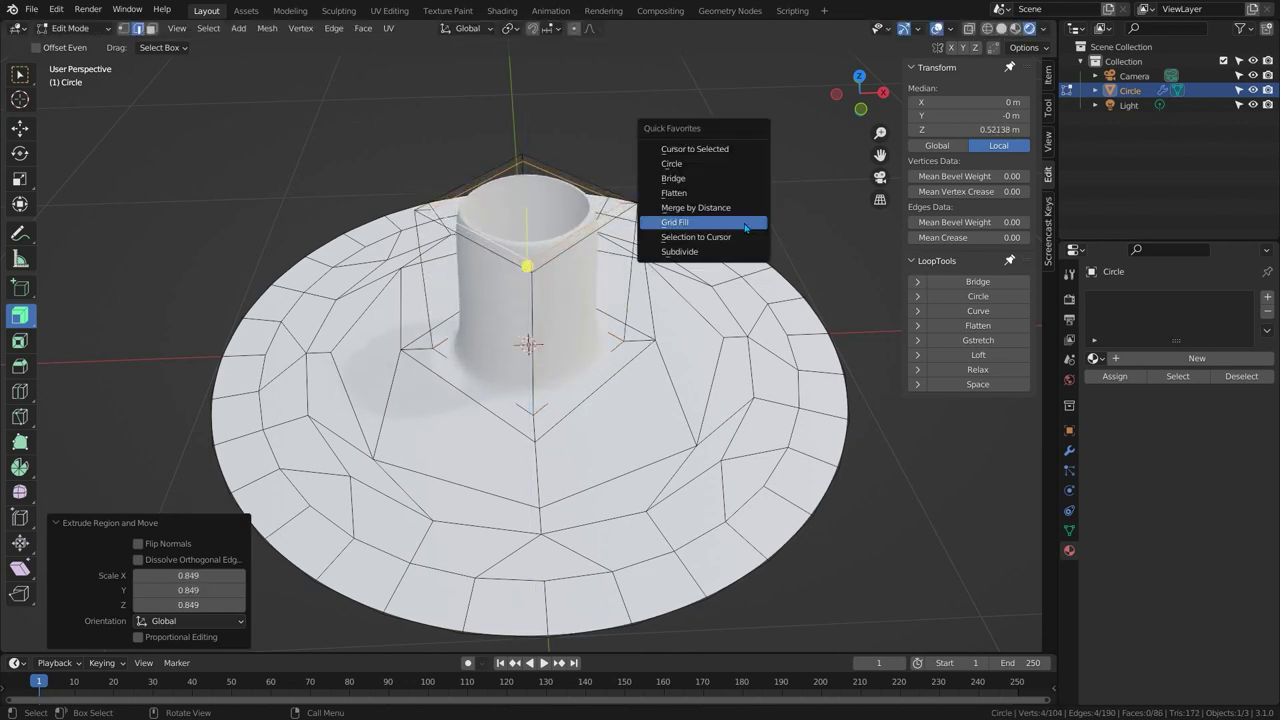
click(740, 221)
Add supporting edge loops around the column, one near its top and one near its base.
key(ctrl+r)
click(528, 292)
click(528, 234)
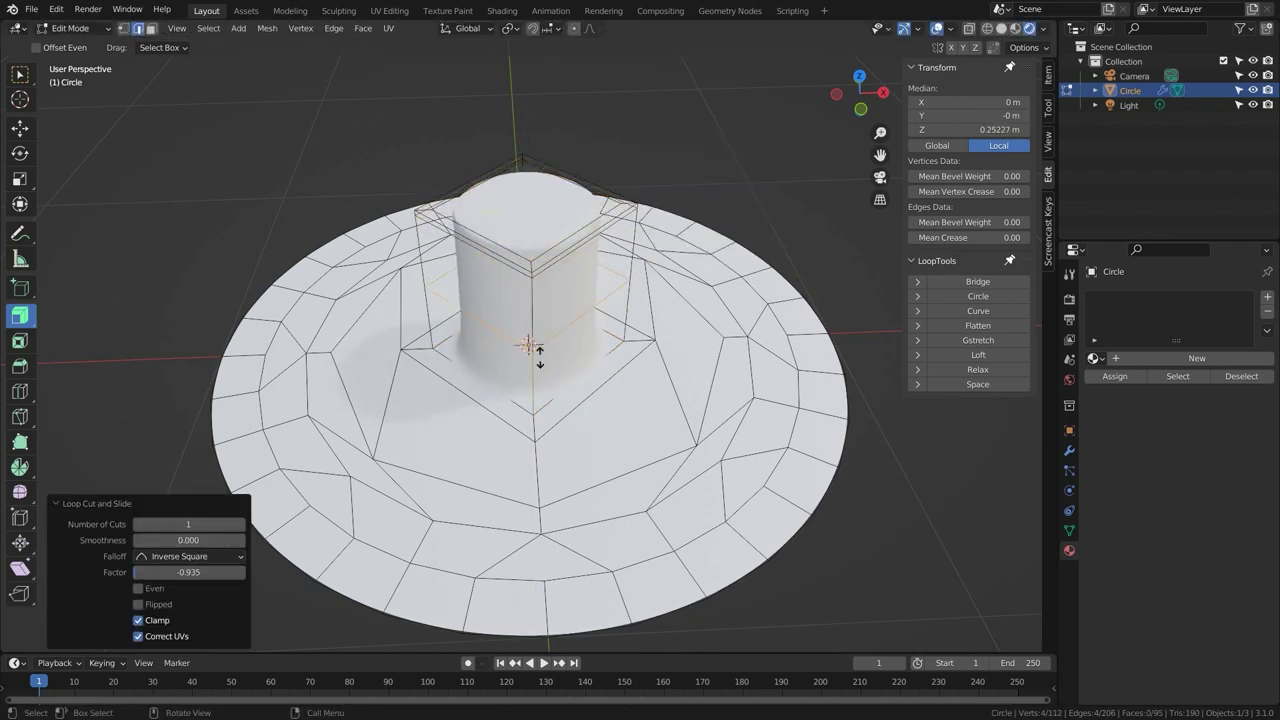
Set the subdivision viewport level to 3 and inspect the column and disc in Object Mode with solid shading.
key(ctrl+3)
key(Tab)
mouse_move(558, 319)
middle_down()
mouse_move(557, 286)
mouse_move(536, 311)
middle_up()
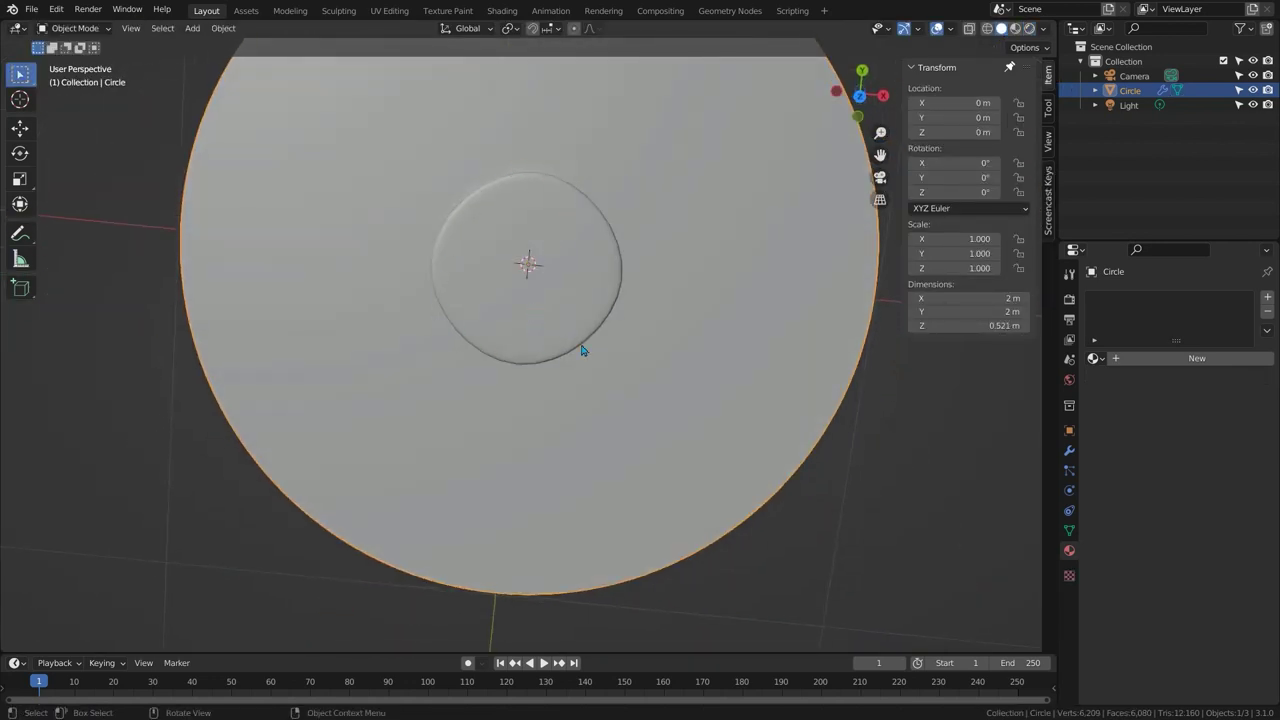
middle_drag(520, 188, 590, 140)
Return to editing the mesh and display the Subdivision modifier's result on the edit cage.
key(Tab)
scroll(590, 115, down, 3)
key(ctrl+3)
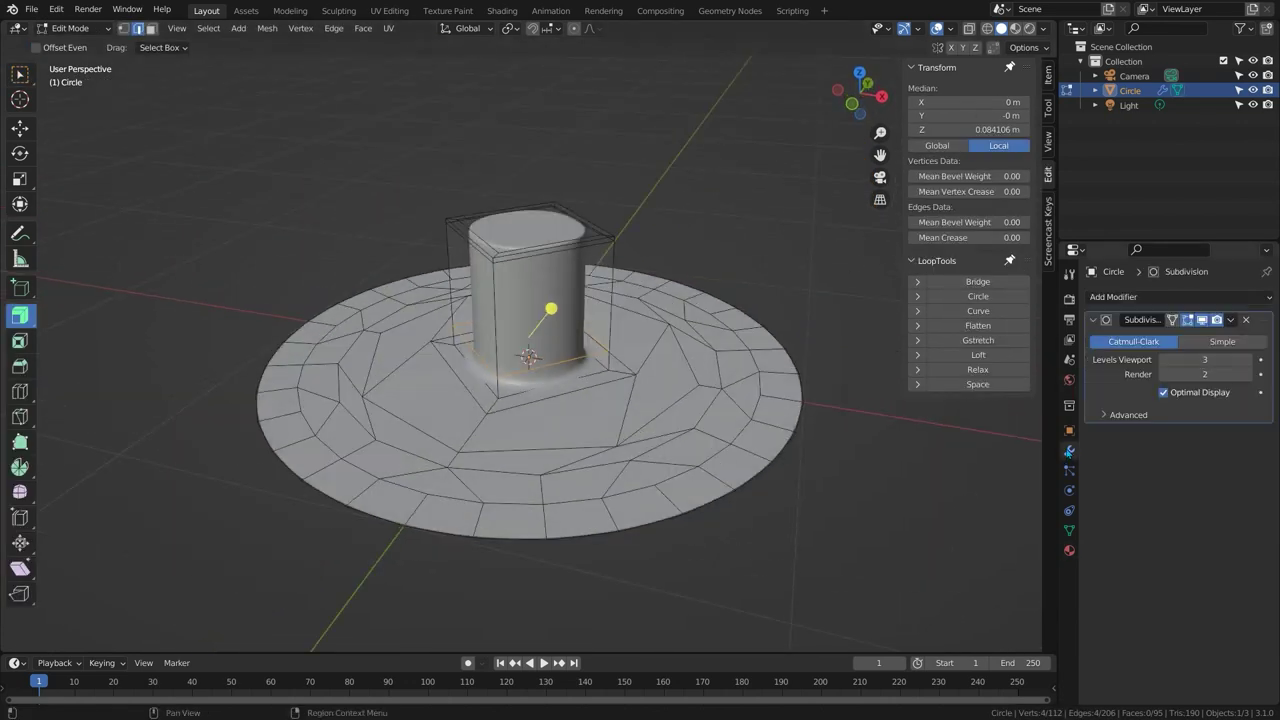
click(1170, 320)
middle_drag(590, 236, 613, 276)
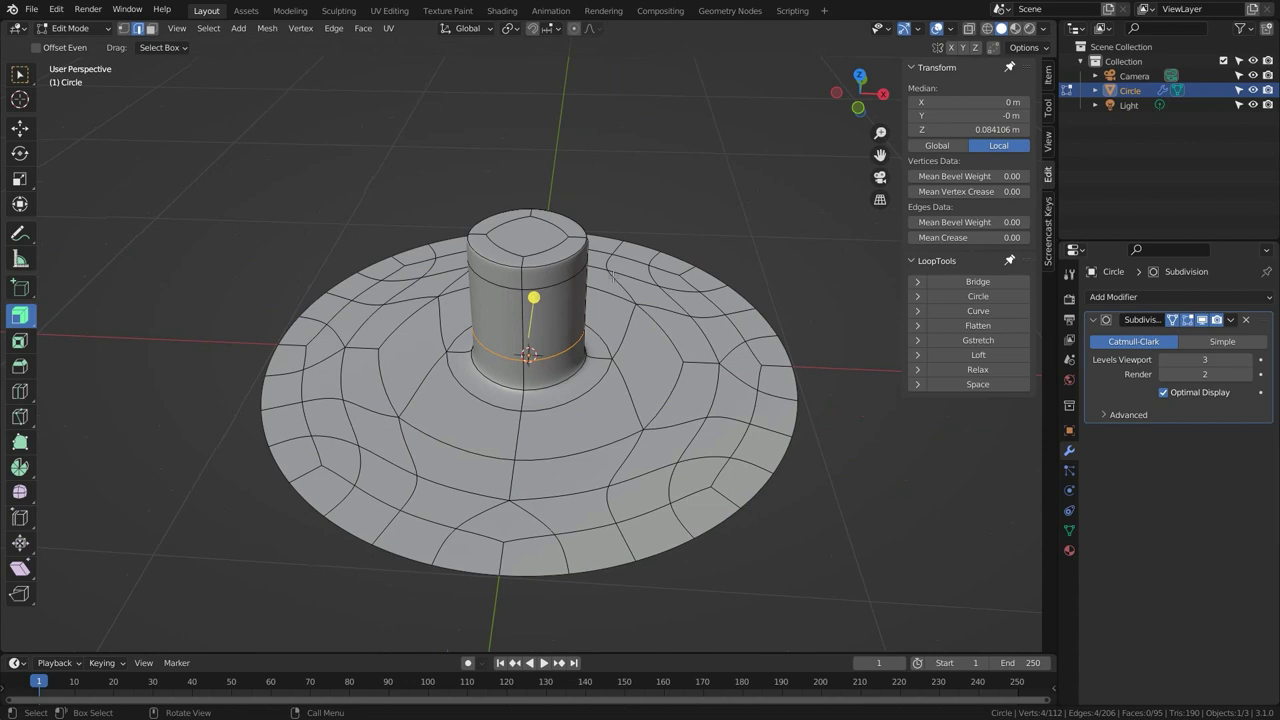
Start a new General file without saving the current one and delete the default cube.
key(ctrl)
key(ctrl+n)
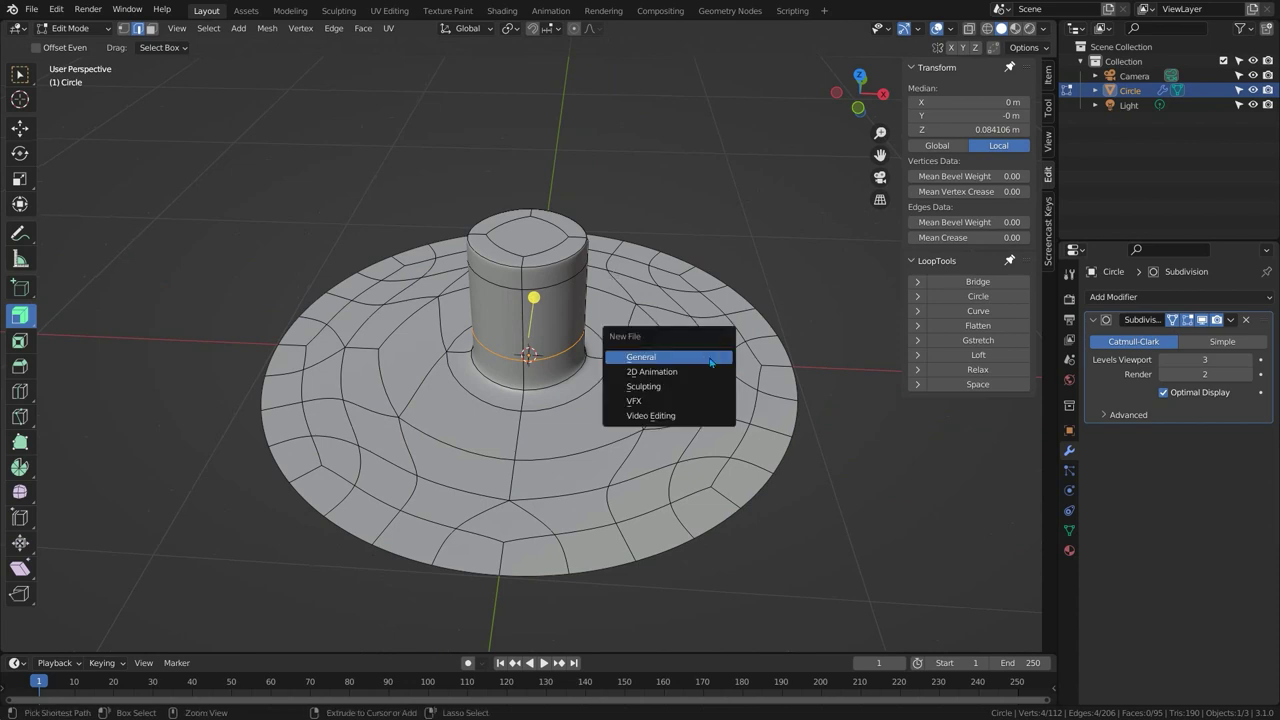
click(710, 357)
click(668, 385)
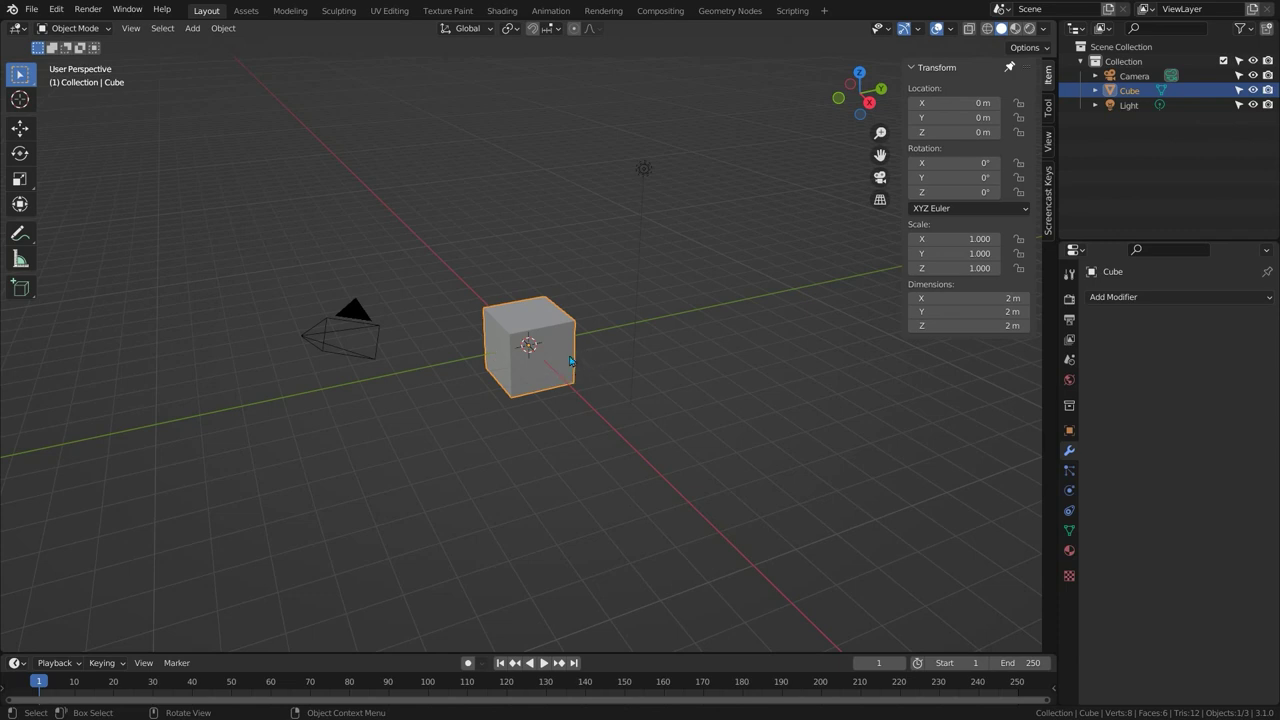
key(Delete)
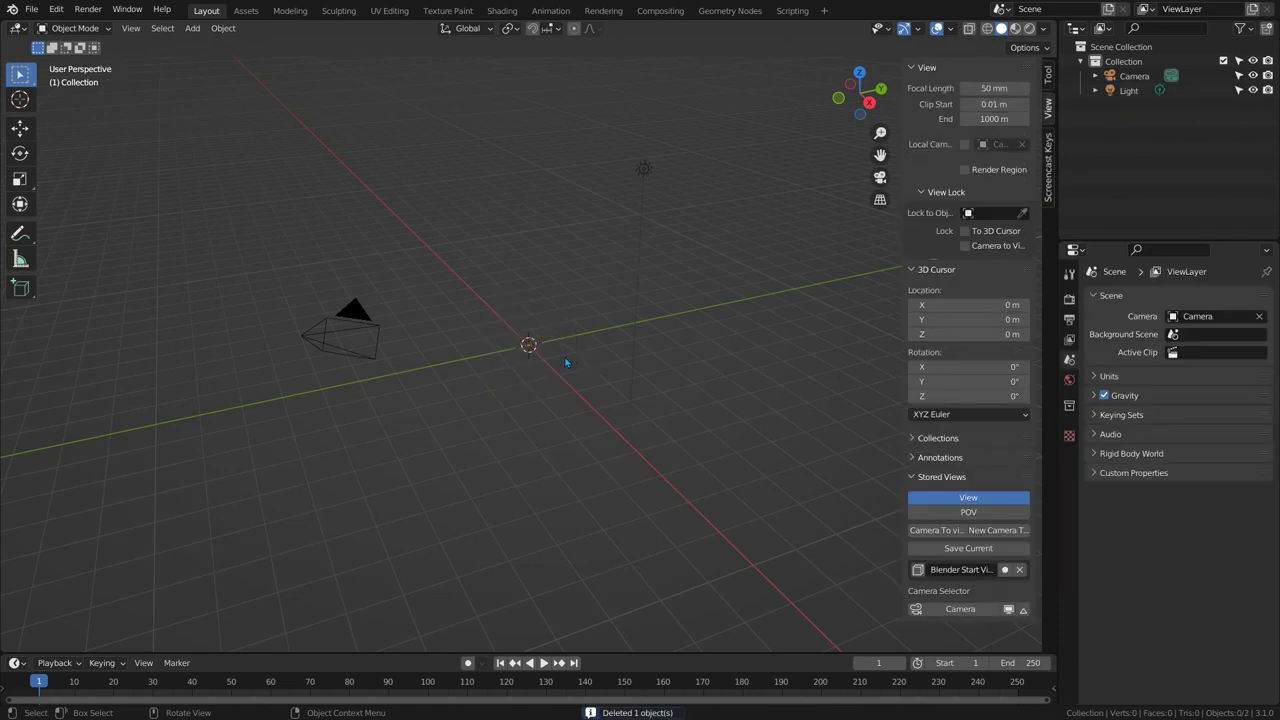
Load AAQueen.tif as a reference image aligned to the front view.
key(KP_1)
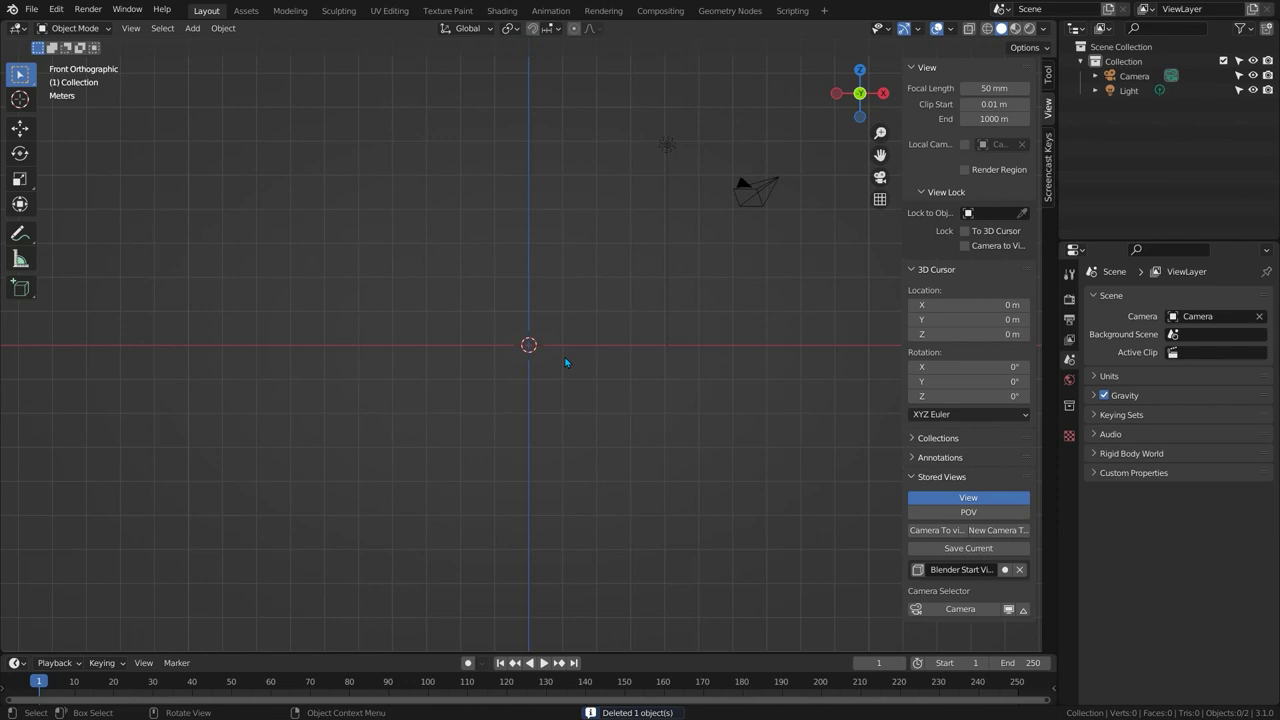
key(shift+a)
mouse_move(530, 514)
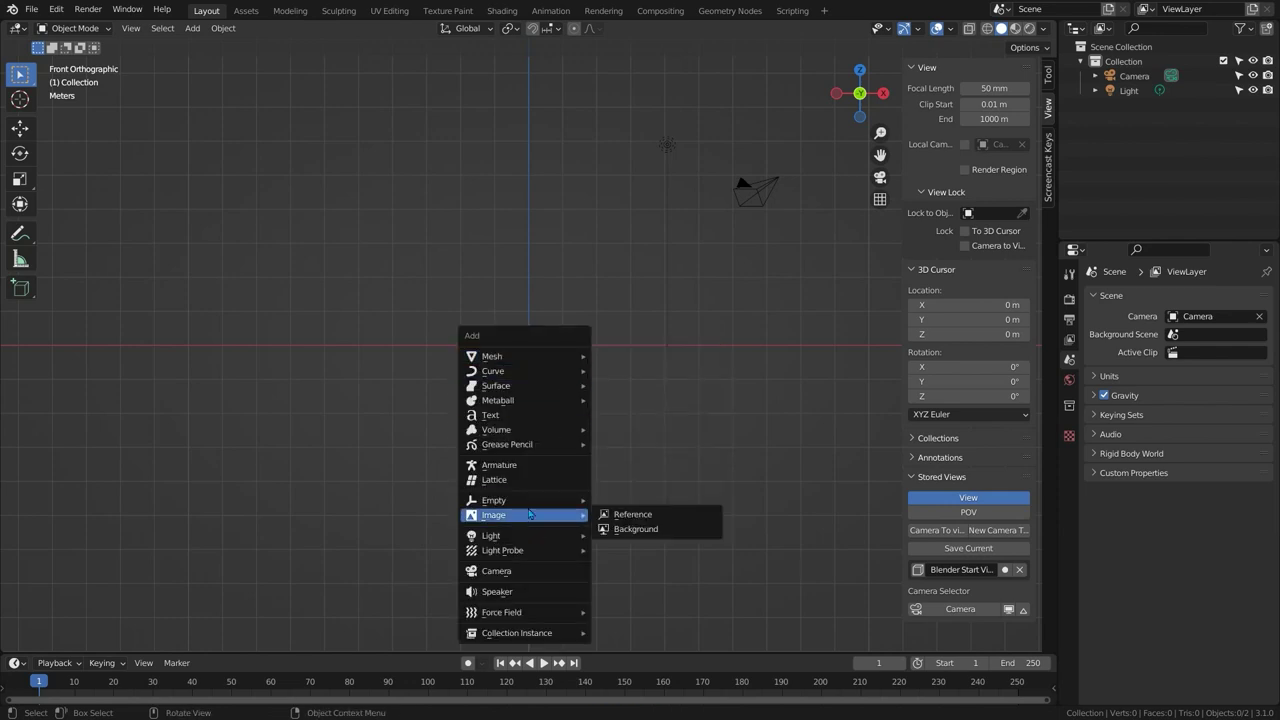
click(636, 514)
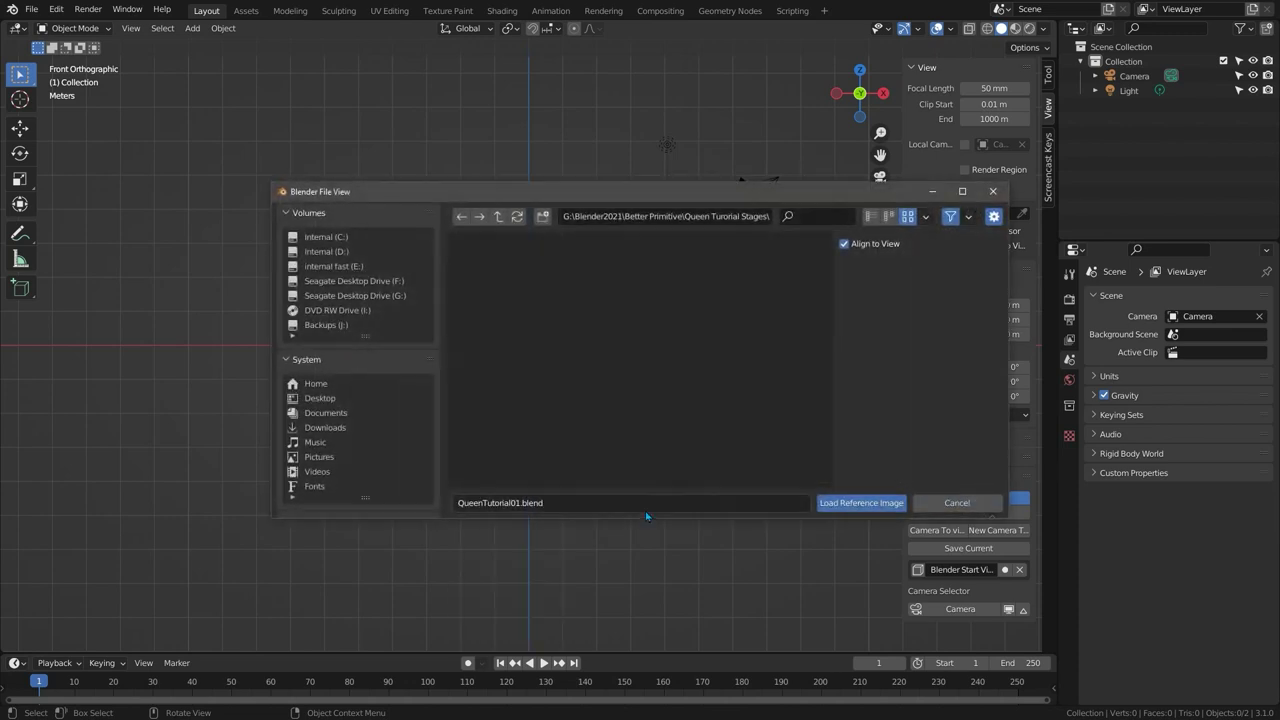
scroll(350, 400, down, 3)
click(322, 411)
double_click(502, 286)
click(618, 296)
click(862, 502)
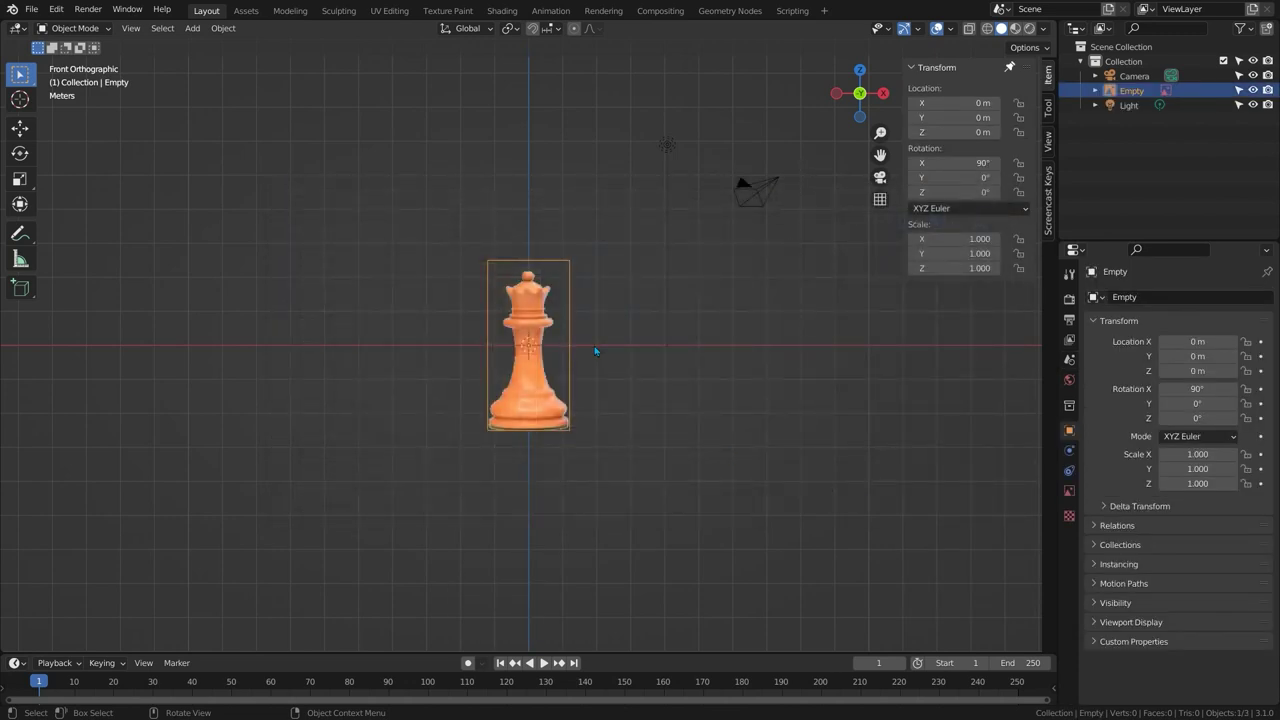
Rename the reference image object as "queen reference".
key(F2)
text(queen reference)
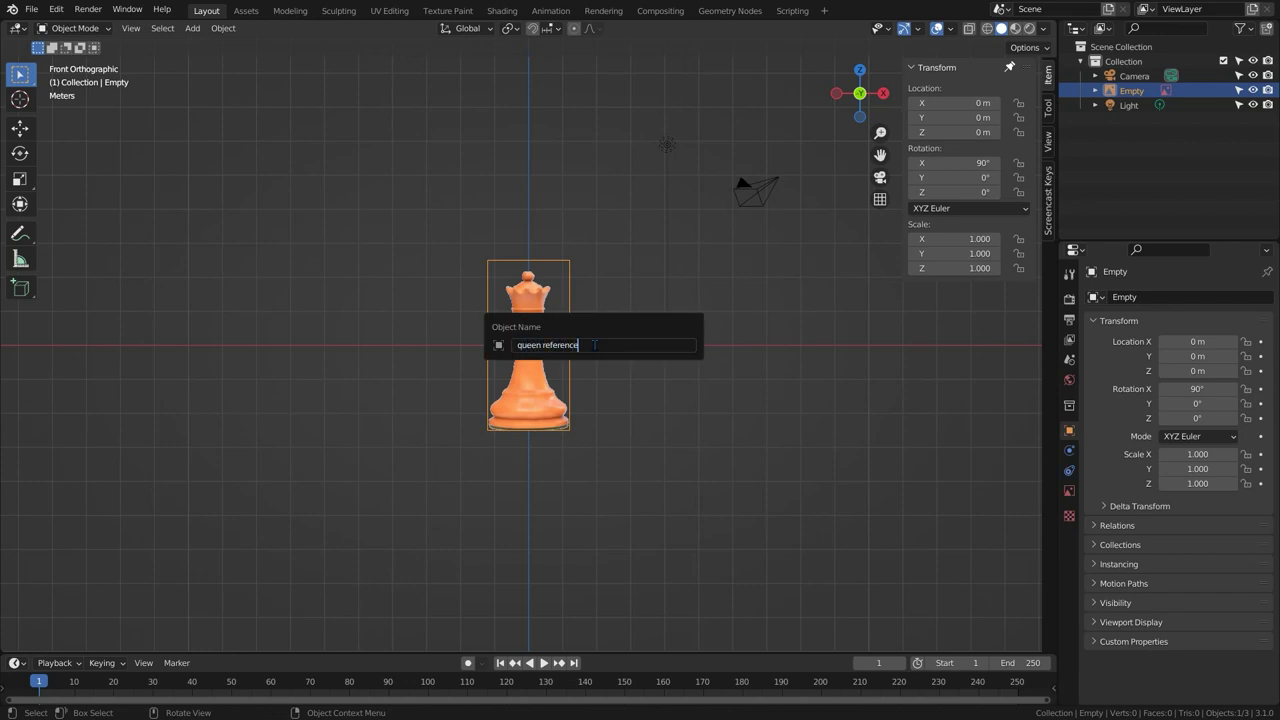
key(Return)
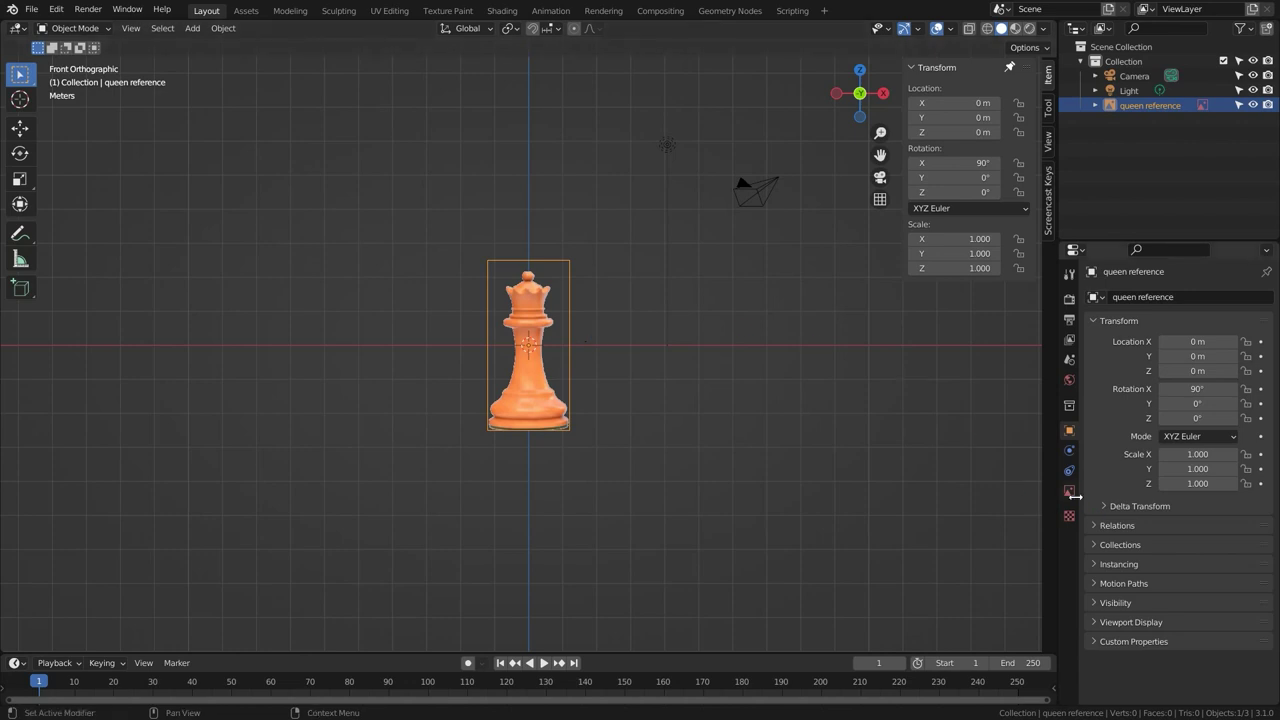
Set the reference image's Y offset to 0 so that its base sits on the origin.
click(1069, 491)
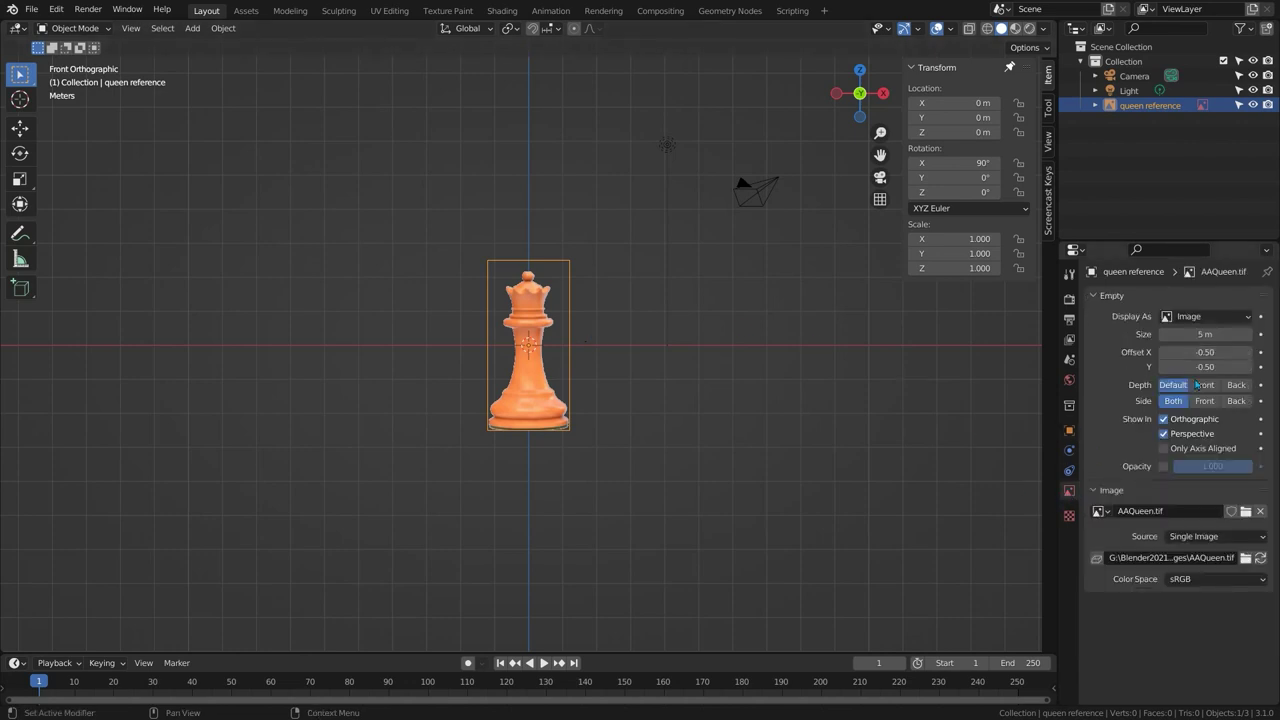
click(1194, 367)
text(0)
key(Return)
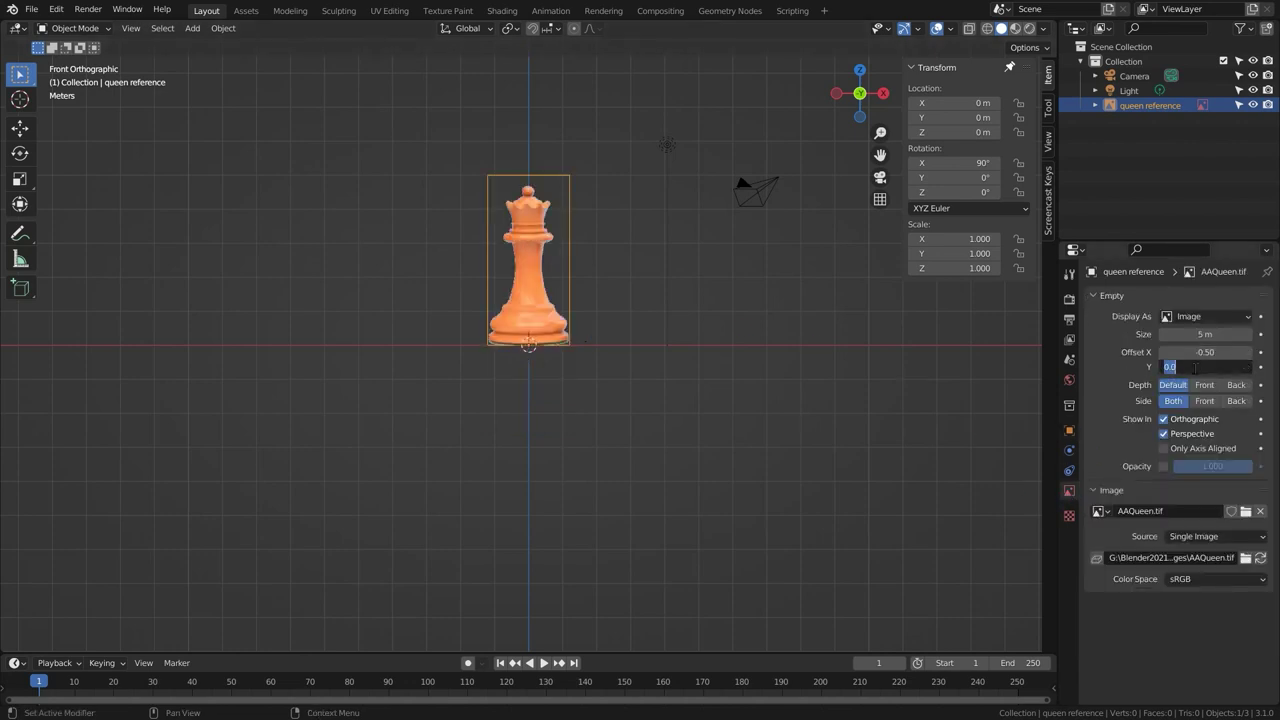
Set the reference image's depth to Front and show it only when the view is axis aligned.
click(1205, 385)
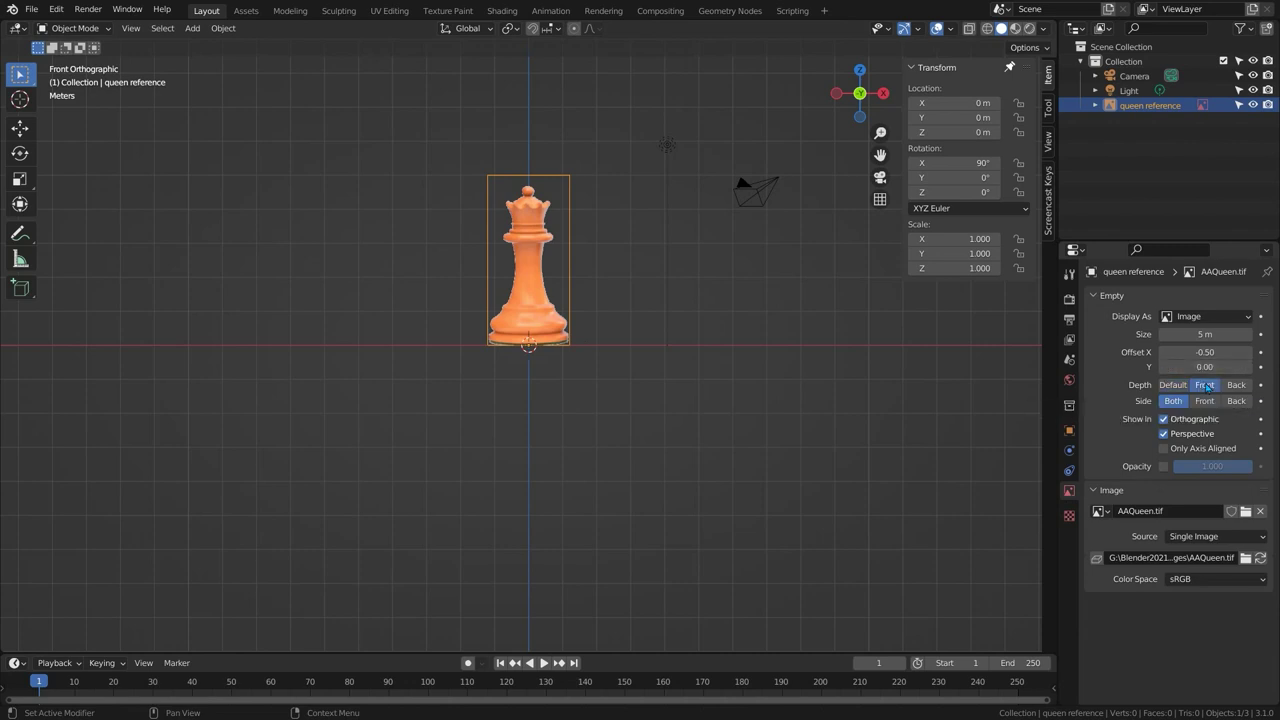
click(1164, 449)
middle_drag(690, 300, 623, 332)
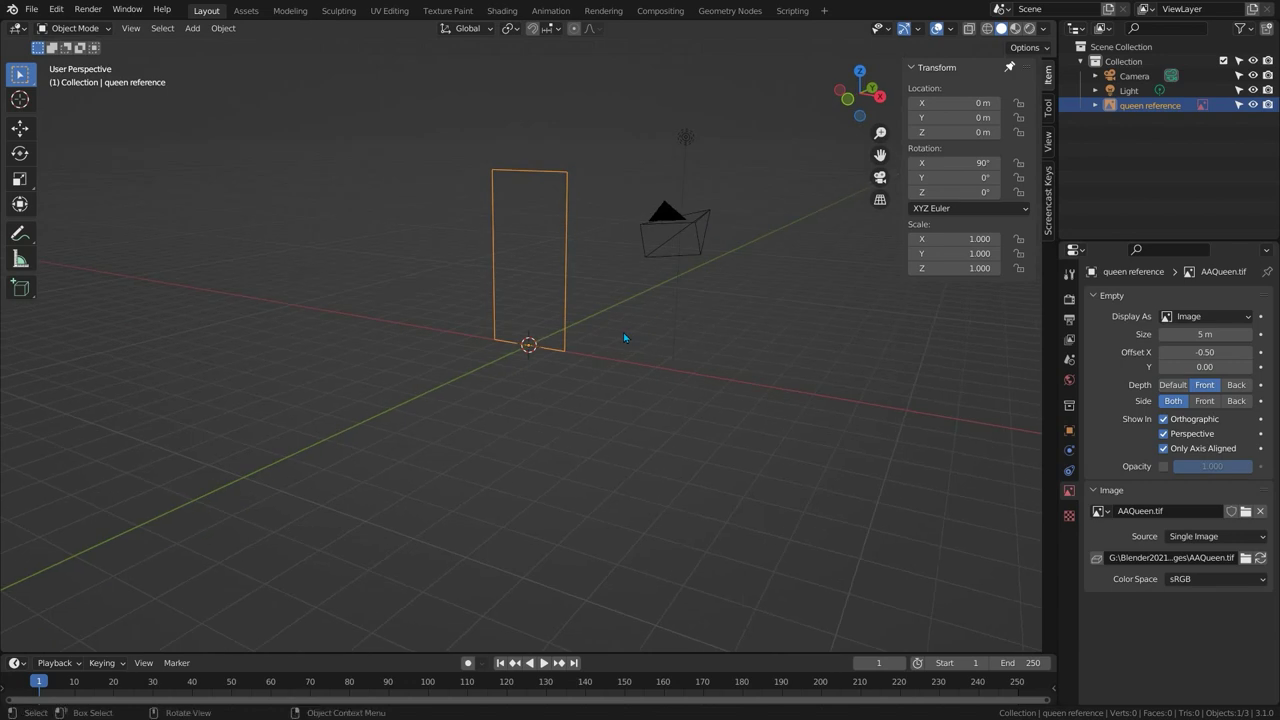
key(KP_1)
Enable opacity at 0.5 for the reference image and make the object unselectable.
click(1162, 465)
click(1219, 465)
text(0.5)
key(Return)
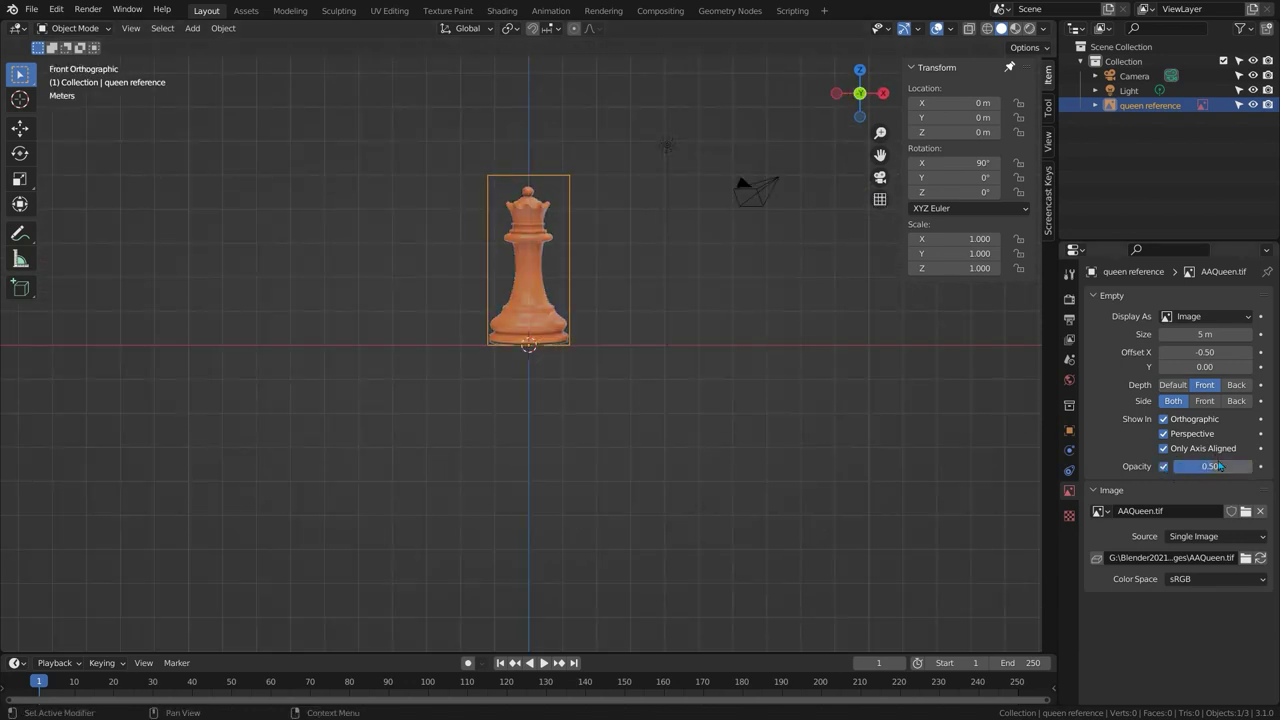
click(1238, 105)
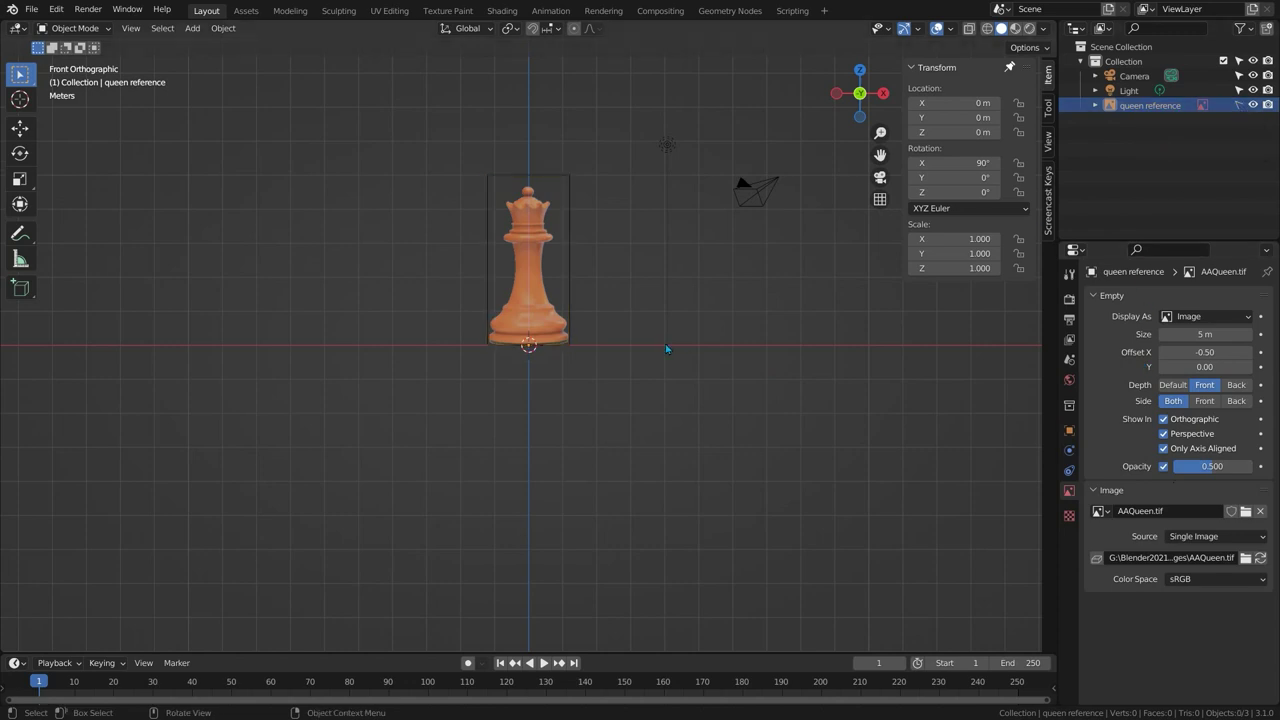
Move the reference image about 0.02 m along X to centre the queen on the vertical axis, keeping it unselectable when finished.
scroll(540, 322, up, 7)
shift+middle_drag(542, 172, 544, 455)
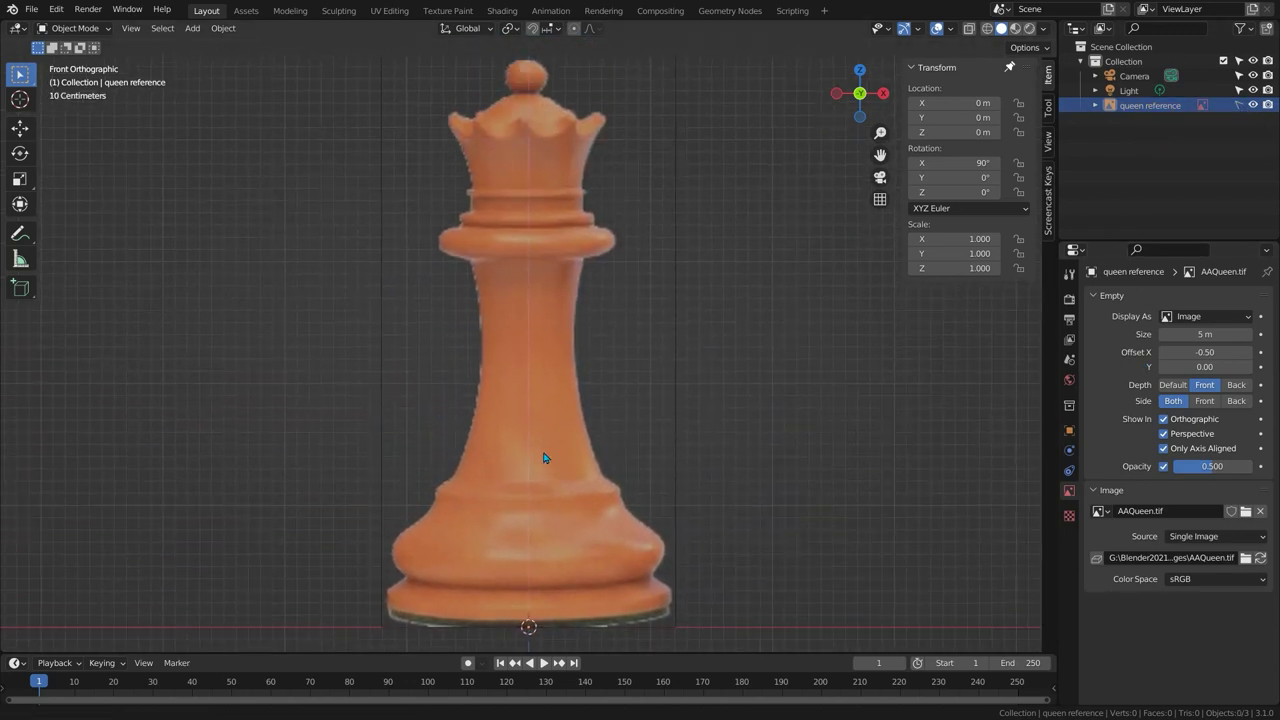
scroll(543, 443, down, 1)
click(550, 326)
key(g)
key(x)
click(554, 334)
click(1238, 105)
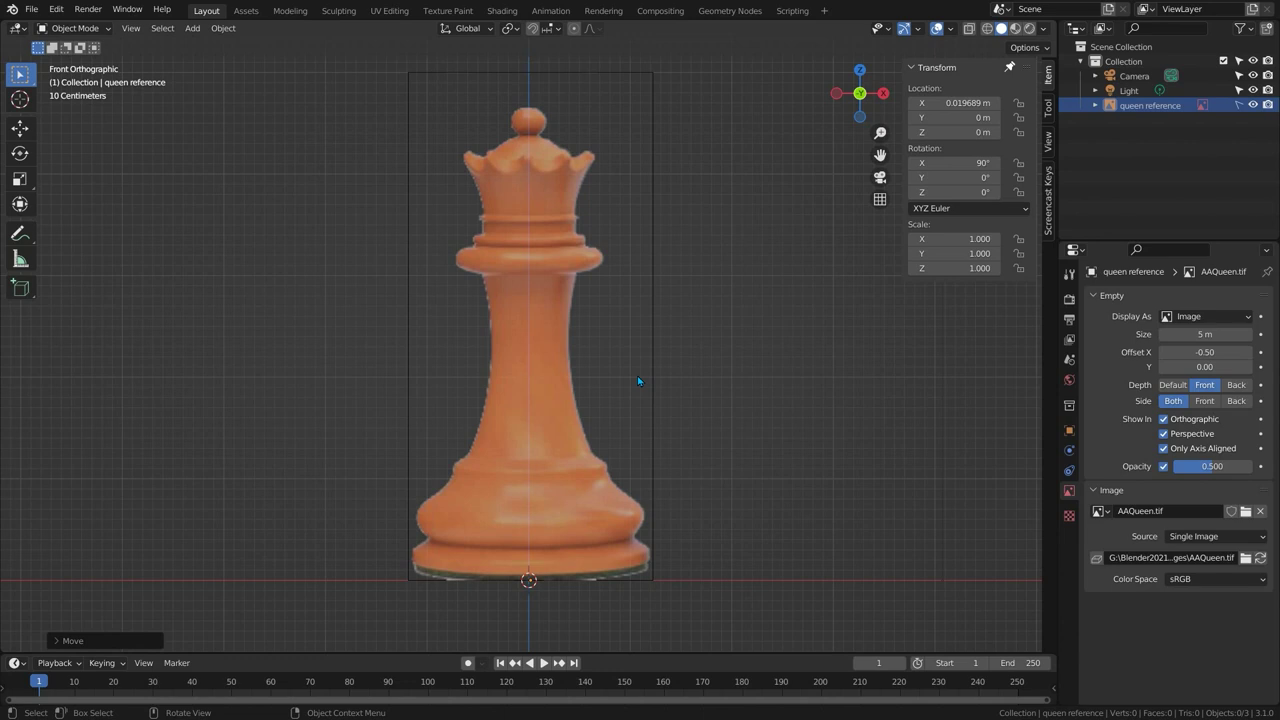
Add a 32-vertex mesh circle of 1 m radius and raise it about 3.58 m to the ring below the queen's crown.
middle_drag(674, 379, 618, 421)
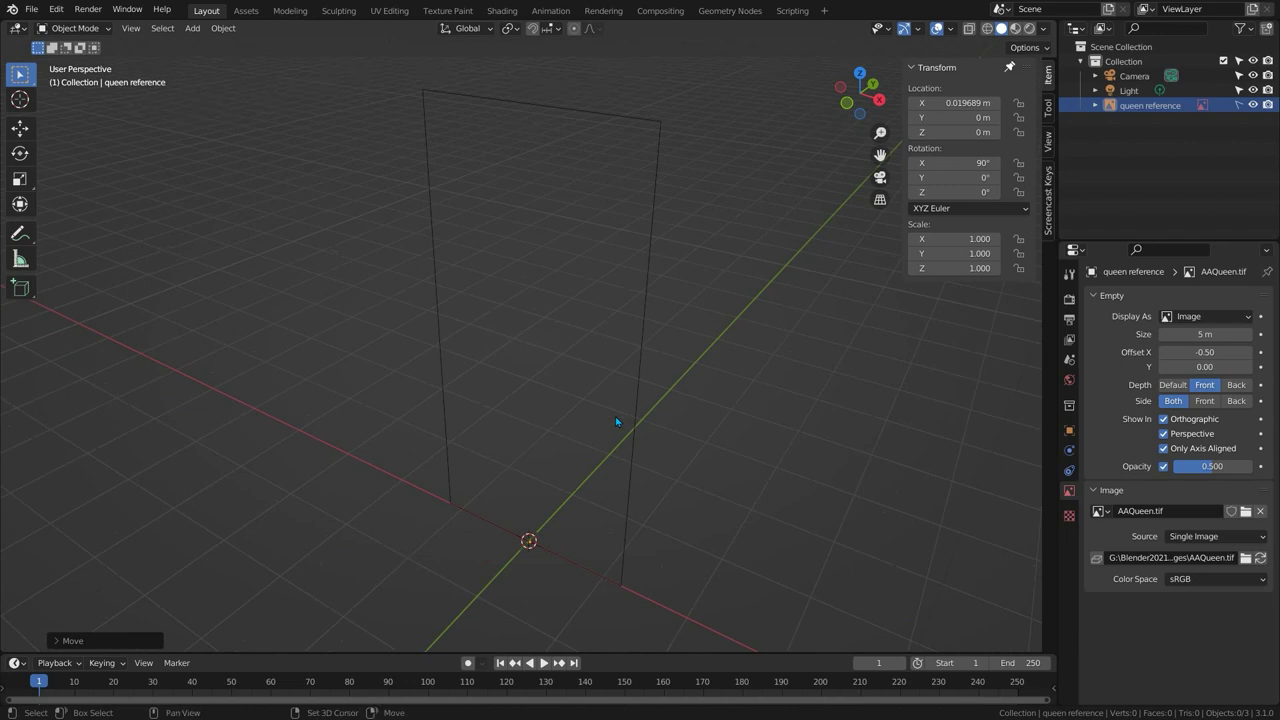
key(shift+a)
mouse_move(560, 257)
click(700, 283)
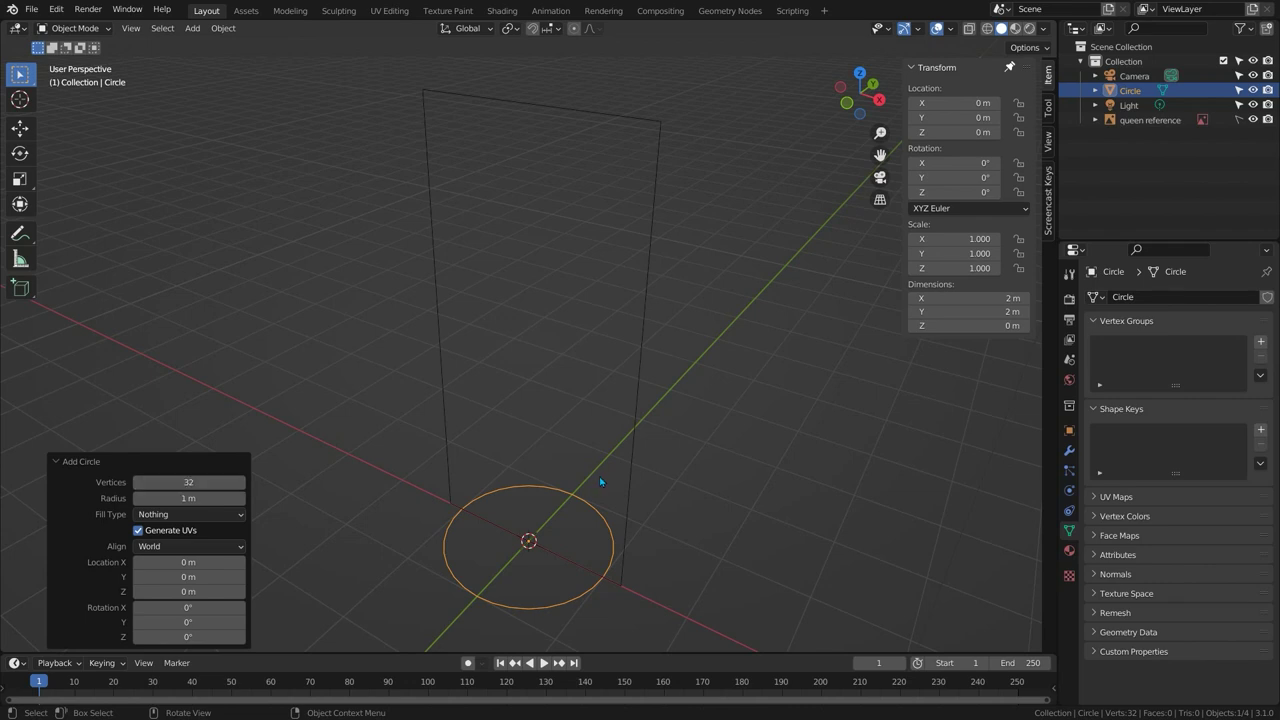
key(KP_1)
key(g)
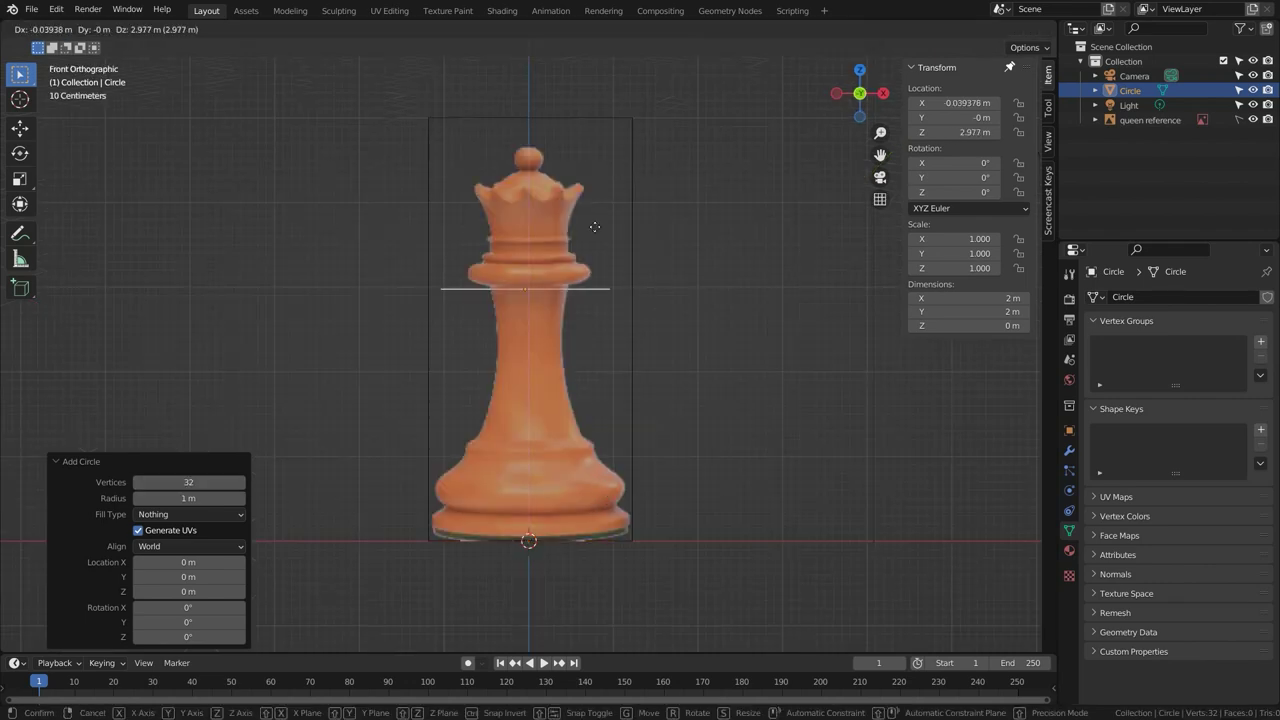
click(597, 187)
Scale the circle's vertices by about 0.417 to match the width of the crown's base in the reference.
key(Tab)
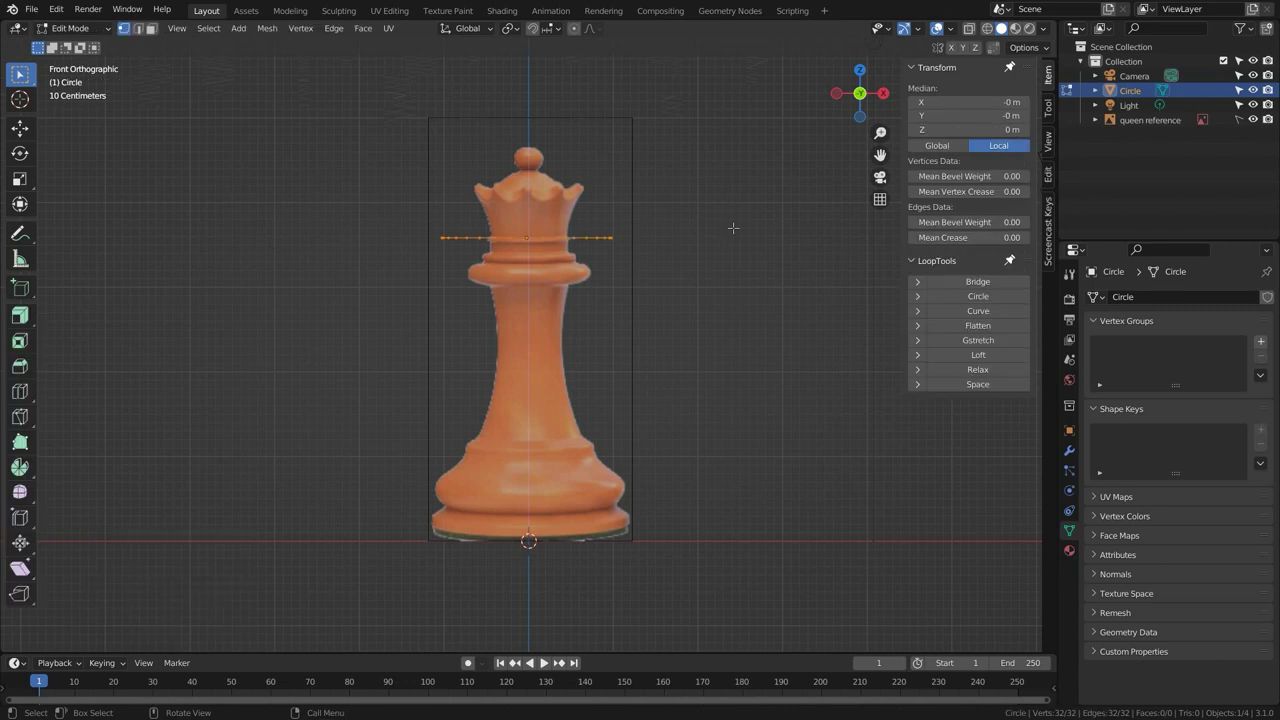
key(s)
click(571, 258)
scroll(571, 258, up, 6)
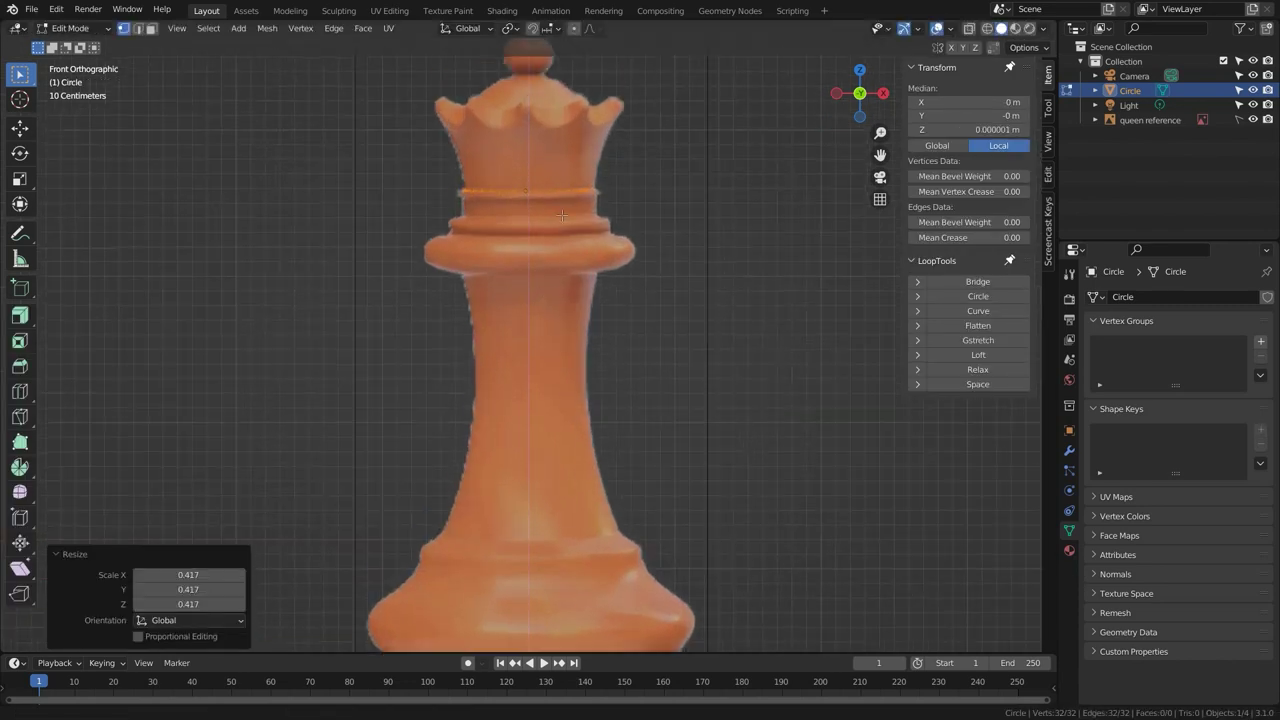
Shift the queen reference image about -0.029 m along X to line it up with the circle.
key(Tab)
click(767, 271)
key(g)
key(x)
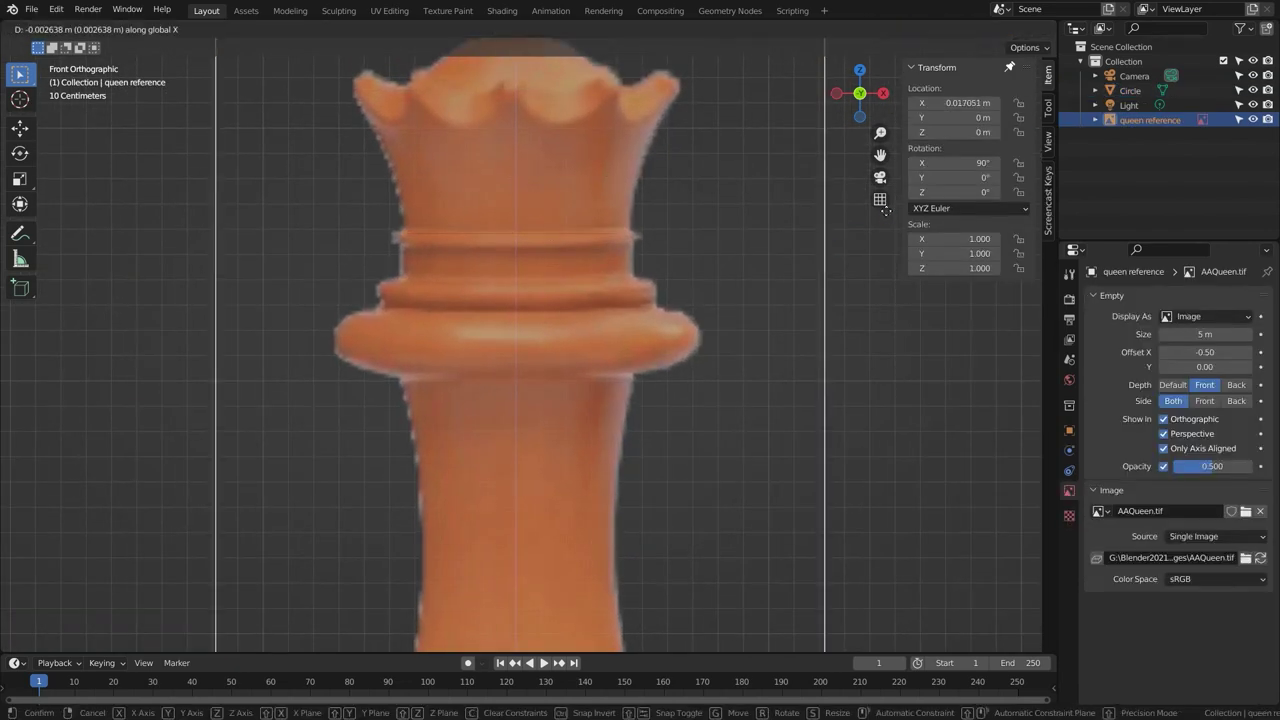
click(753, 313)
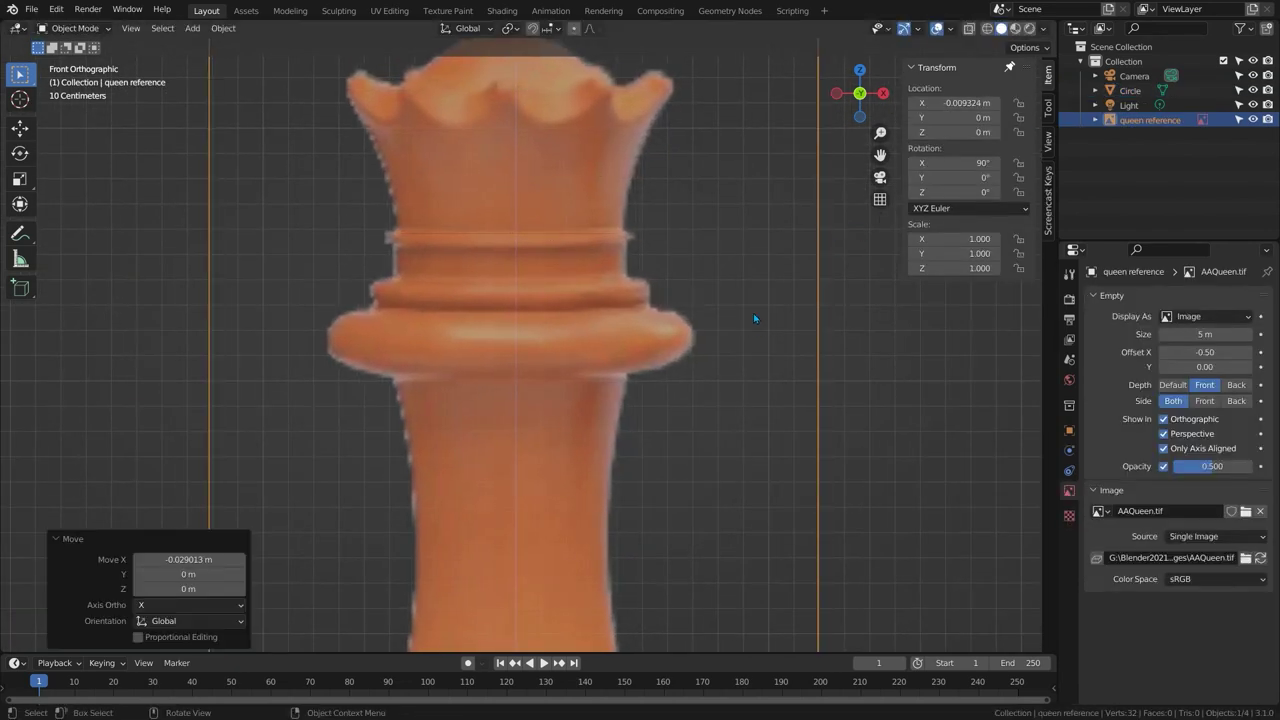
Extrude the whole circle about 0.309 m up along Z and scale the new ring by about 1.225 to follow the crown's outline.
click(1130, 90)
key(Tab)
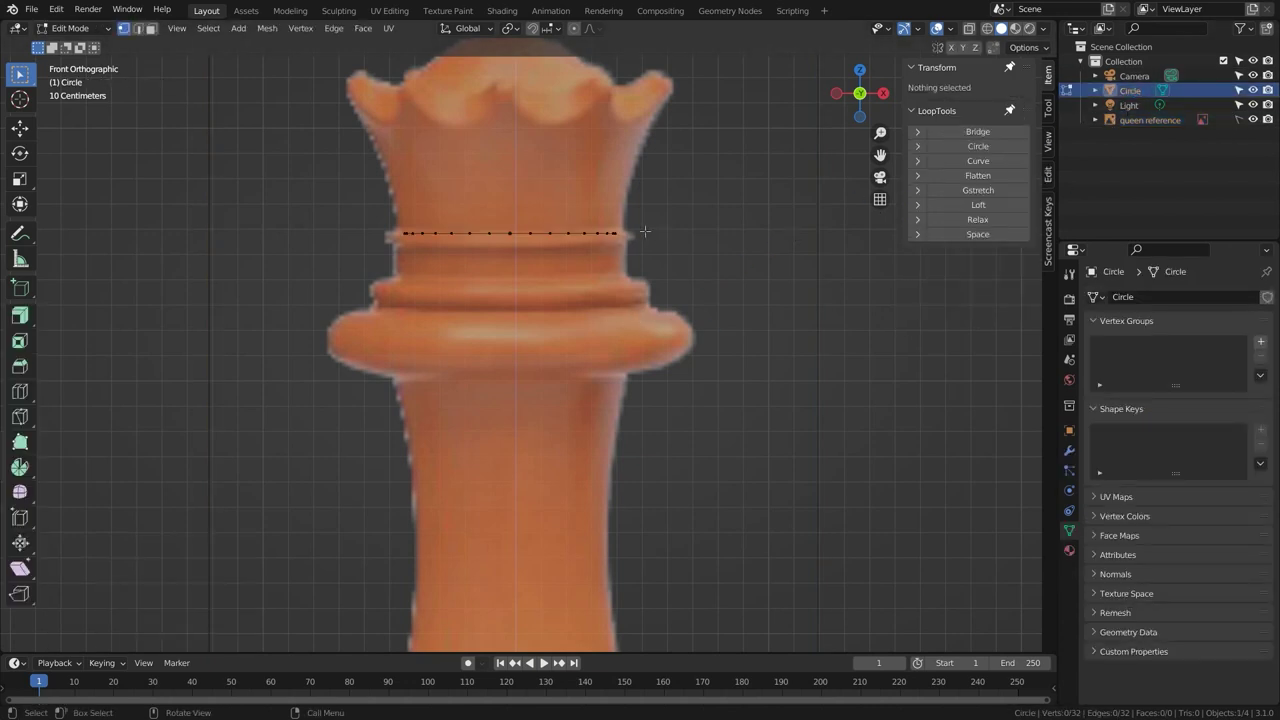
key(a)
key(e)
key(z)
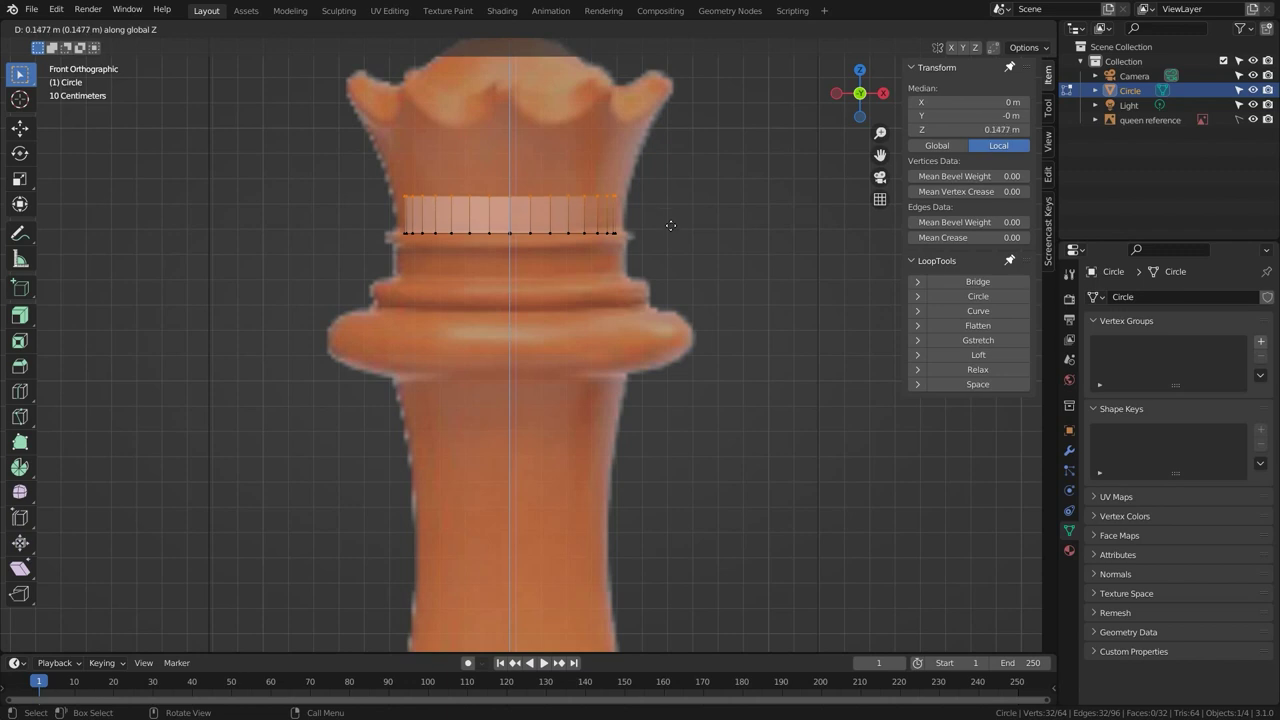
click(670, 186)
key(s)
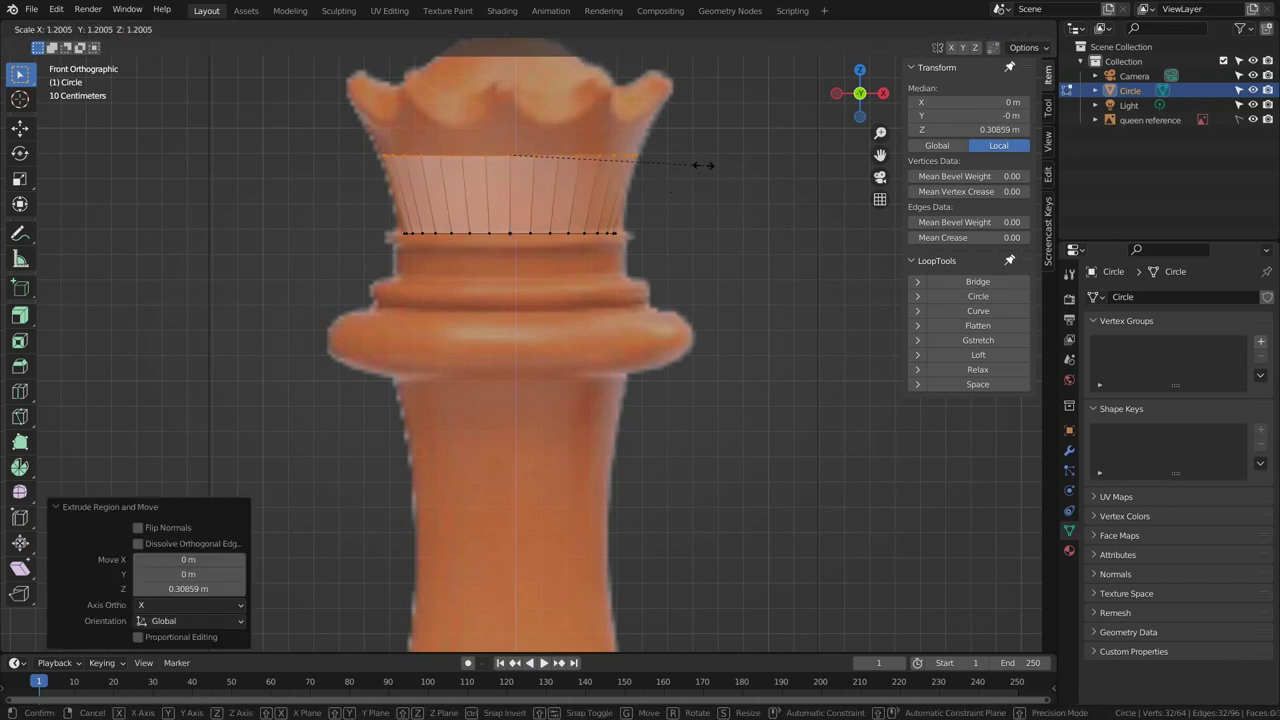
click(706, 163)
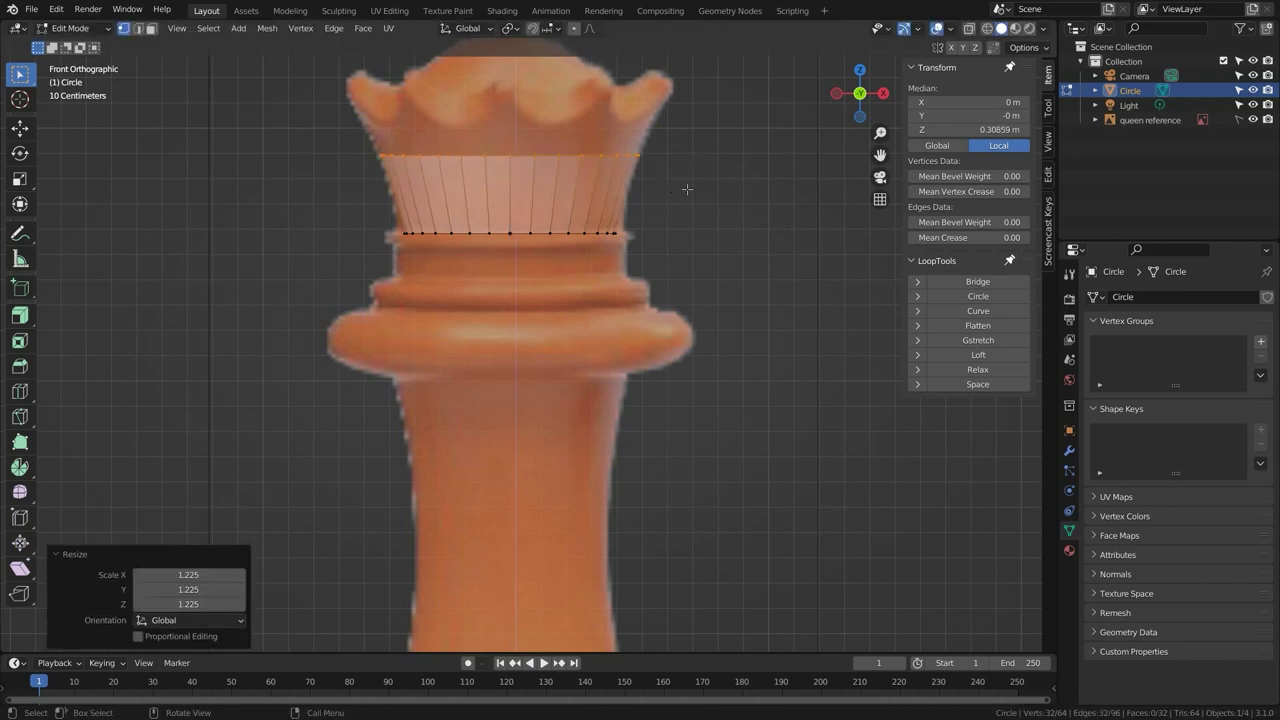
Extrude the upper ring another 0.187 m or so along Z and scale it by about 1.226 to reach the crown's flared rim.
key(e)
key(z)
click(677, 143)
key(s)
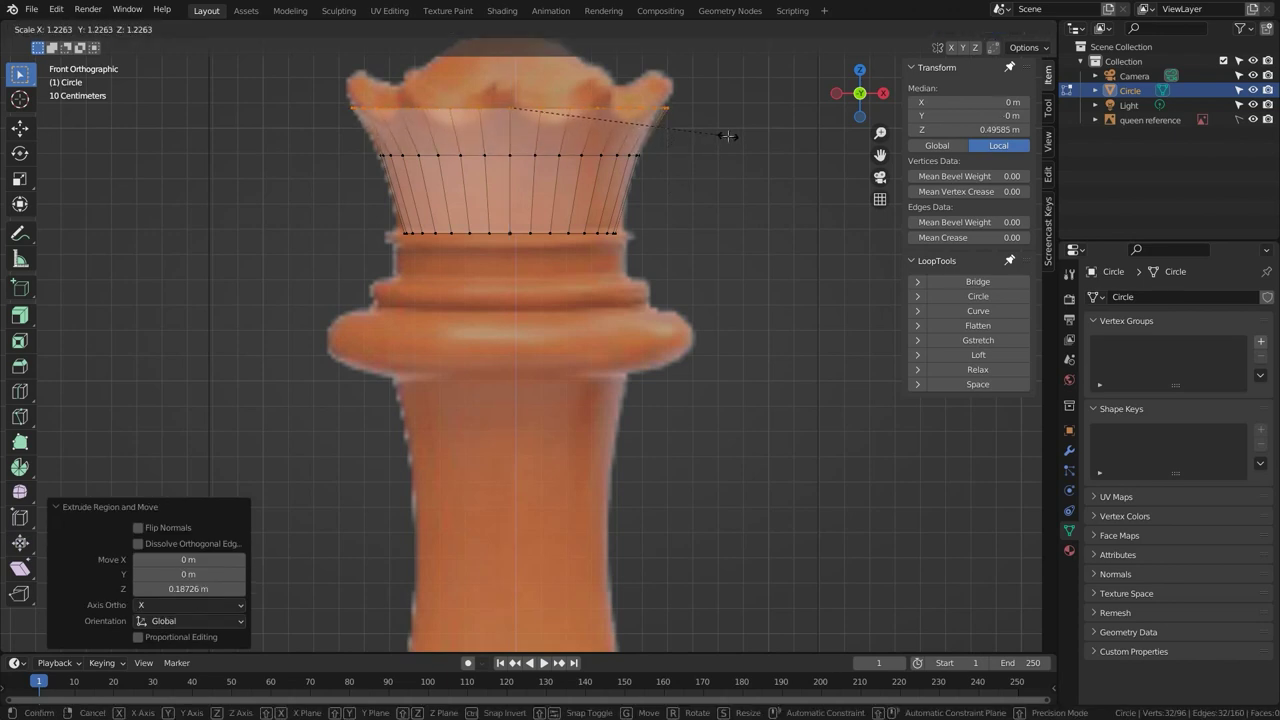
click(727, 136)
Add a level 3 subdivision surface to the crown mesh and shade it smooth.
middle_drag(711, 121, 661, 243)
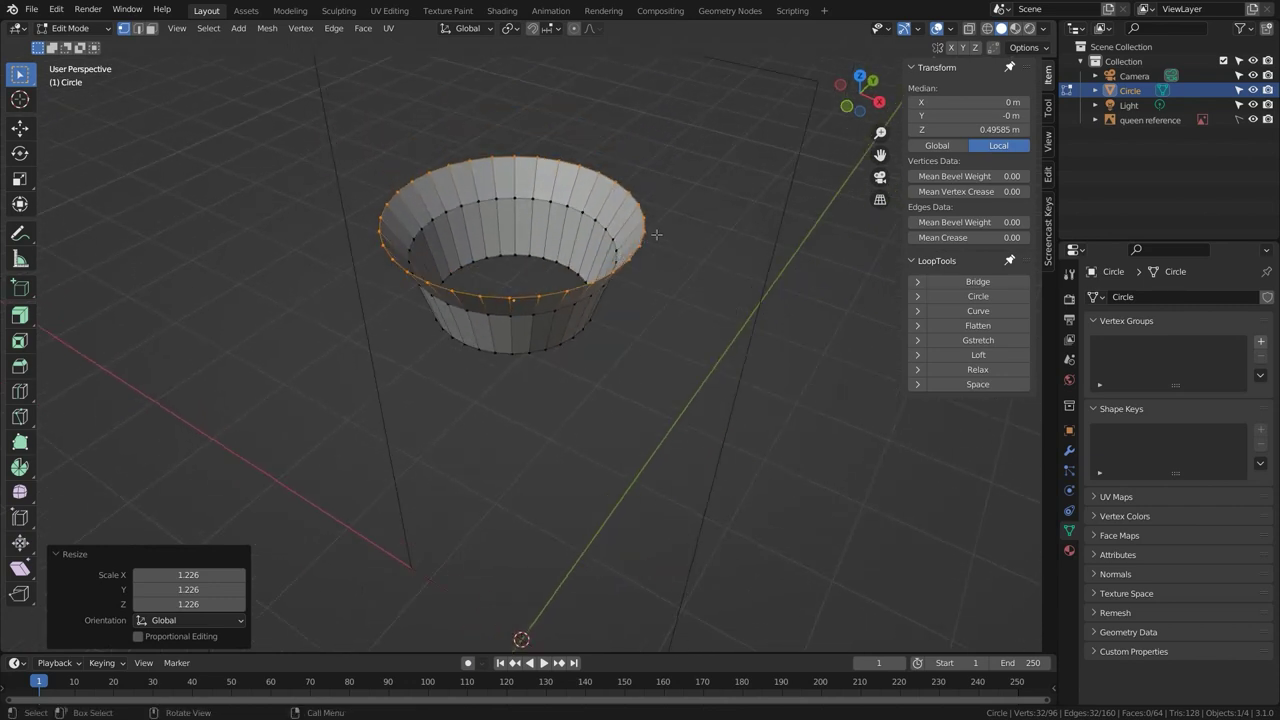
key(Tab)
key(ctrl+3)
right_click(578, 213)
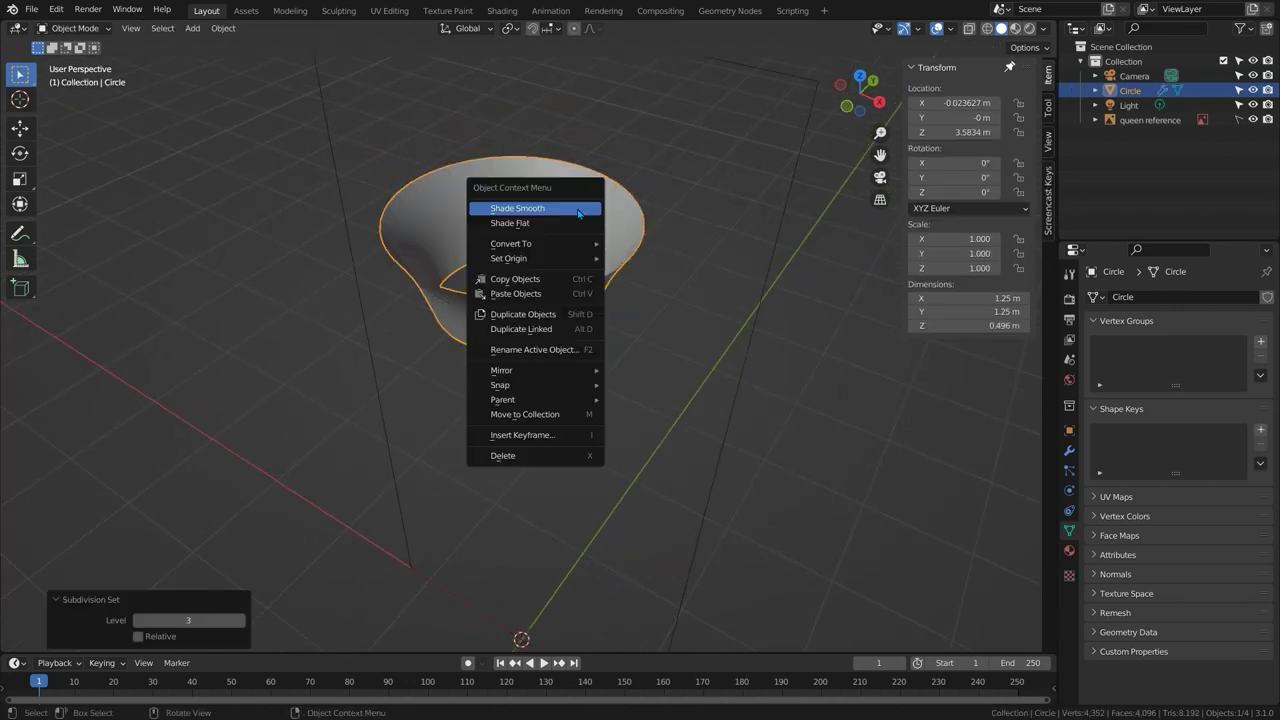
click(578, 210)
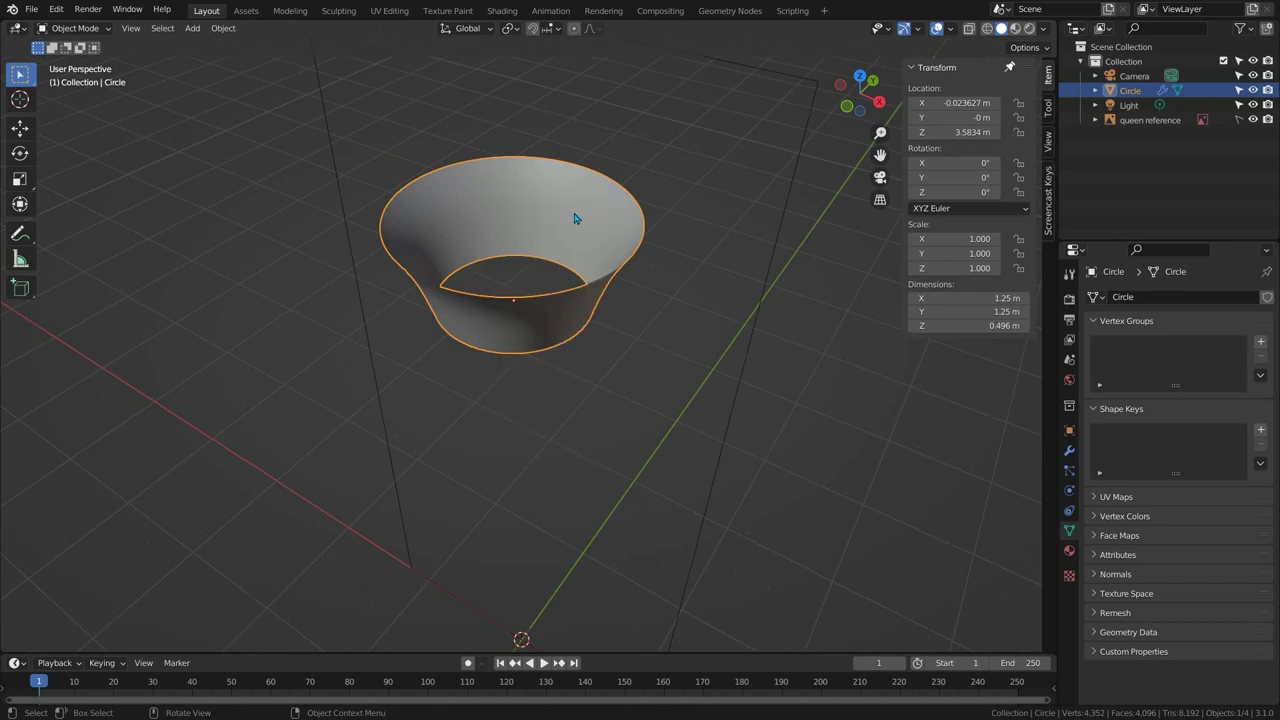
scroll(534, 230, down, 3)
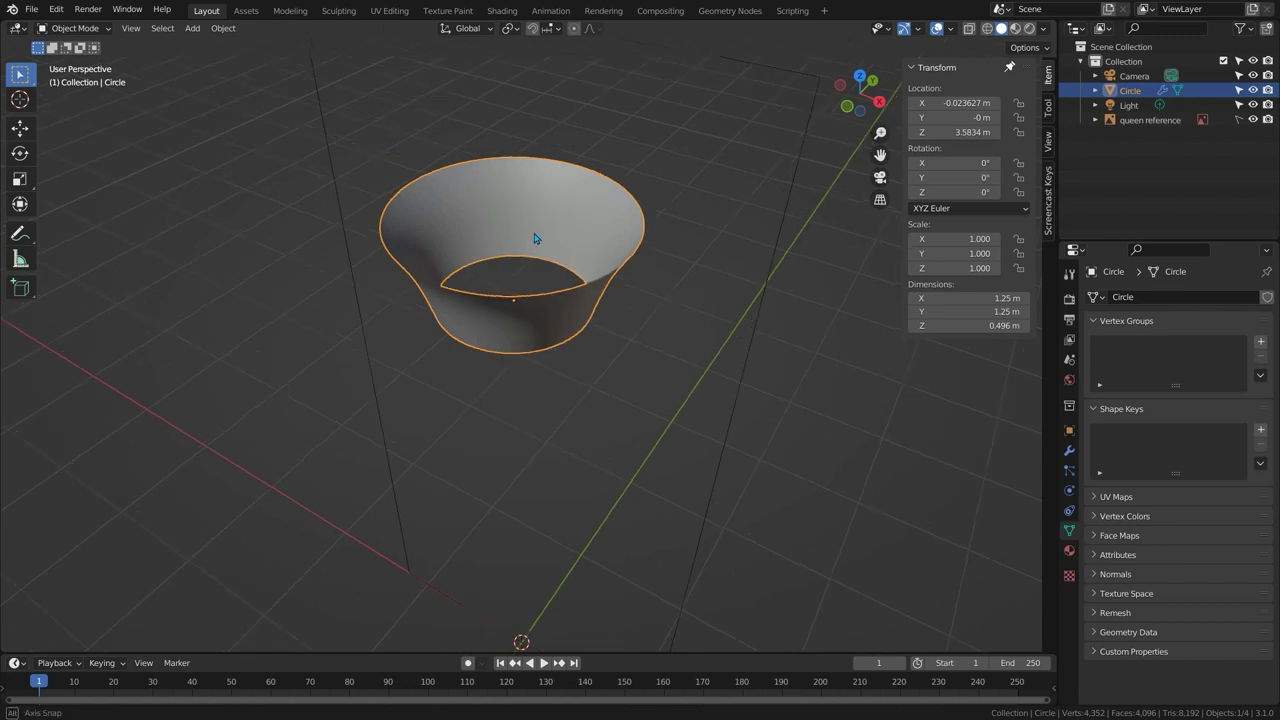
scroll(546, 228, down, 2)
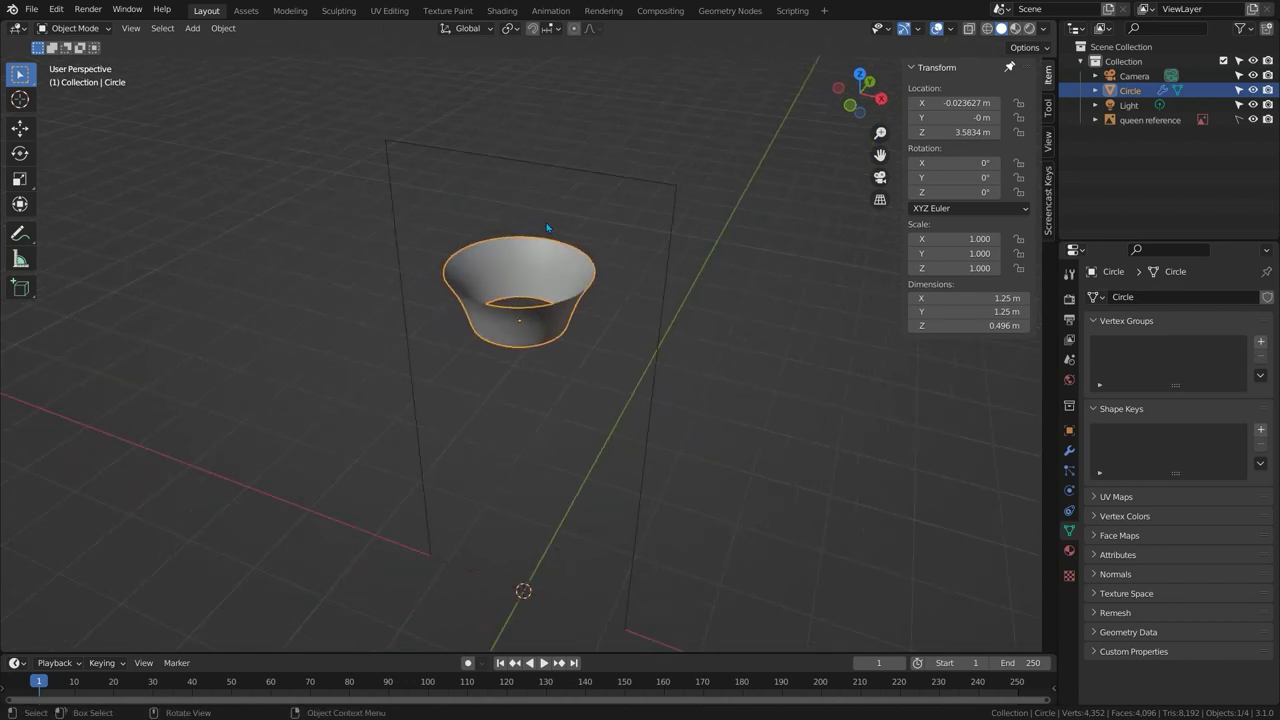
Duplicate the crown mesh twice, placing each copy 2 m farther along X.
key(shift+d)
key(x)
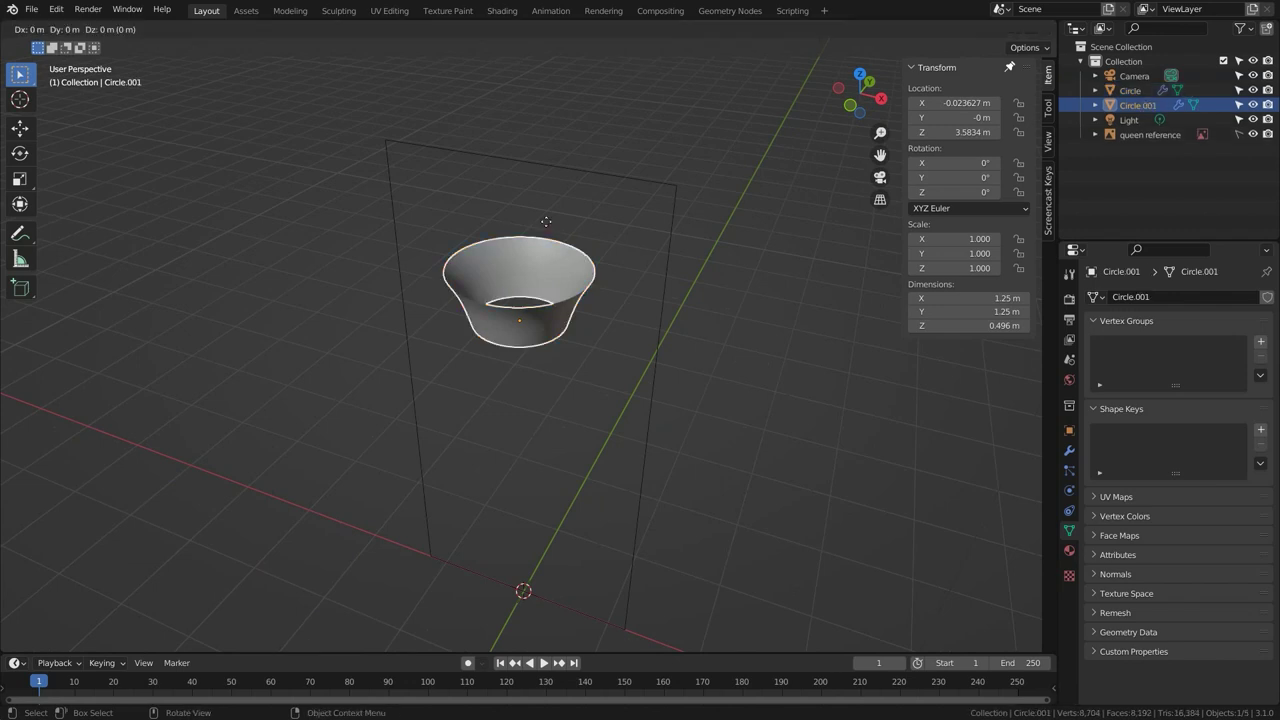
key(2)
key(Return)
key(shift+d)
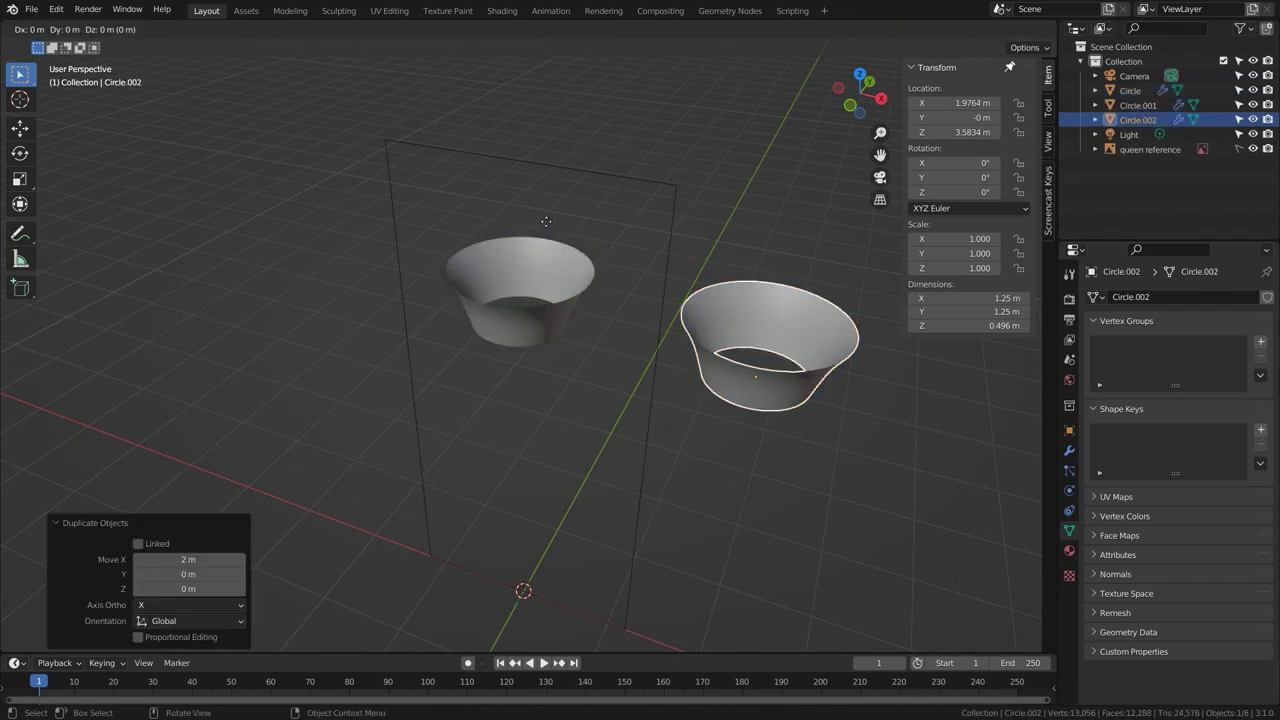
key(x)
key(2)
key(Return)
scroll(586, 335, down, 2)
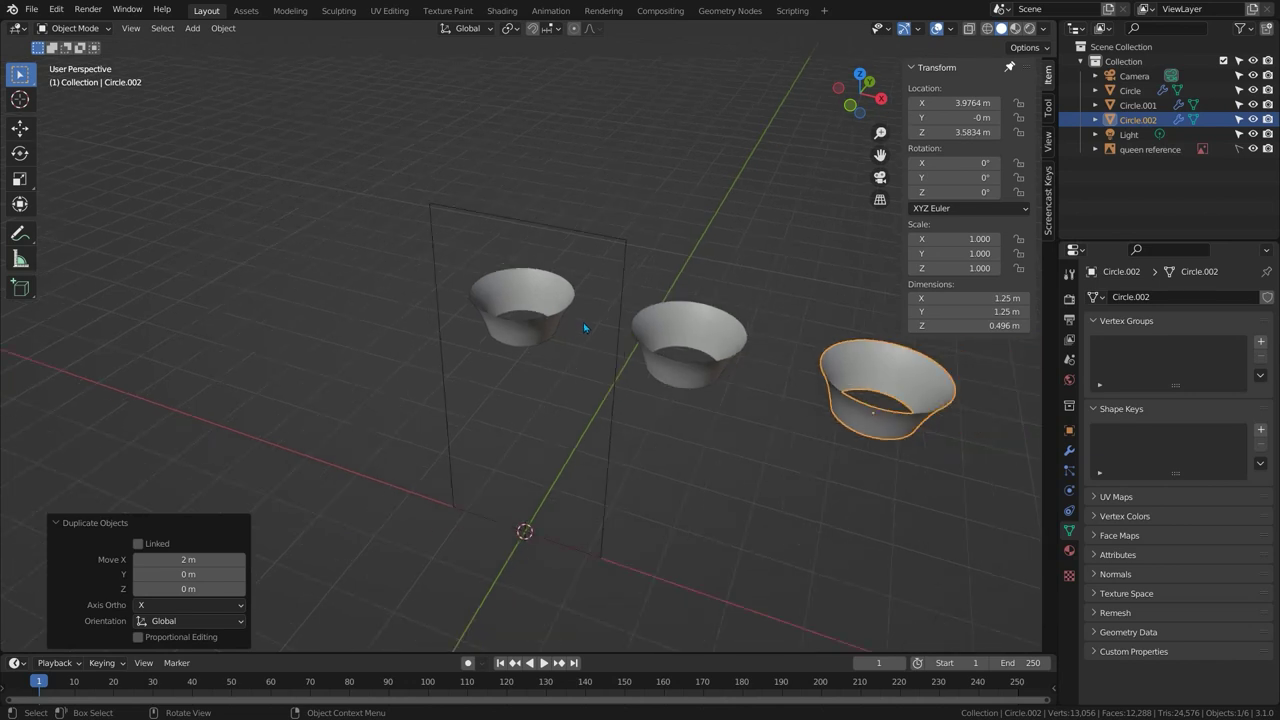
Thicken the original crown by extruding all its faces along their normals with an offset of about 0.113 m.
scroll(586, 326, up, 4)
click(559, 298)
key(KP_Decimal)
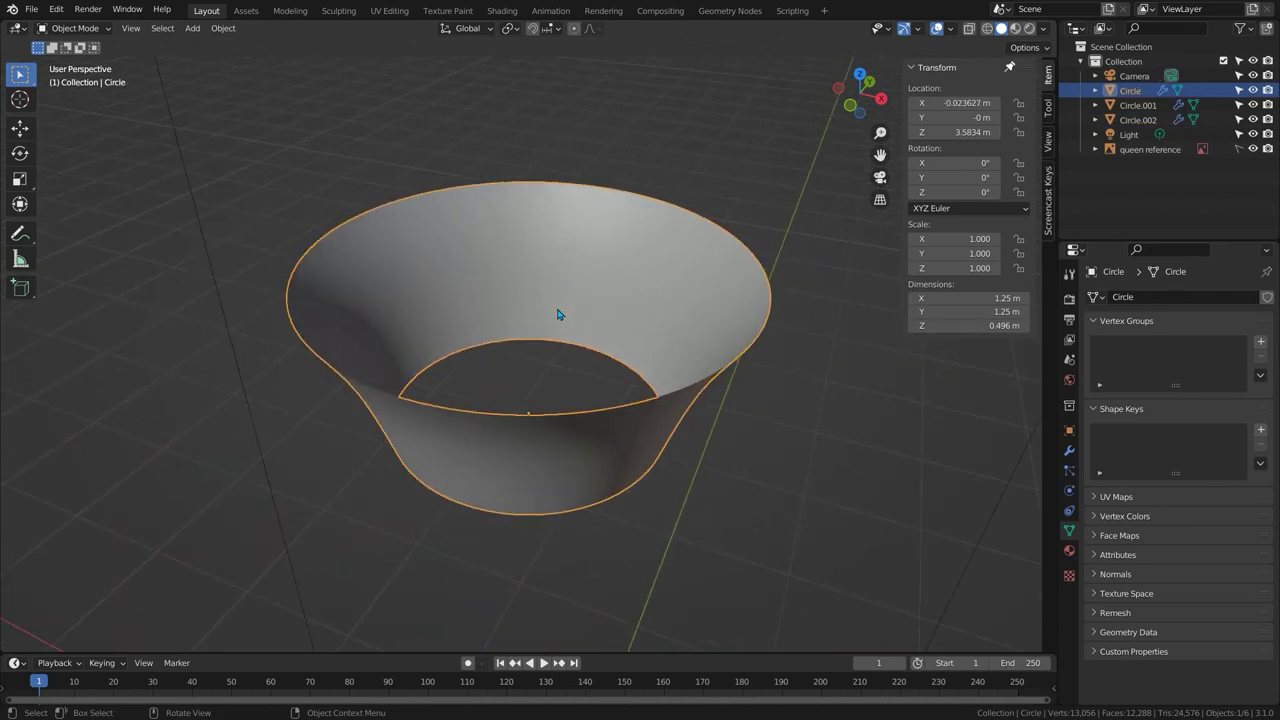
key(Tab)
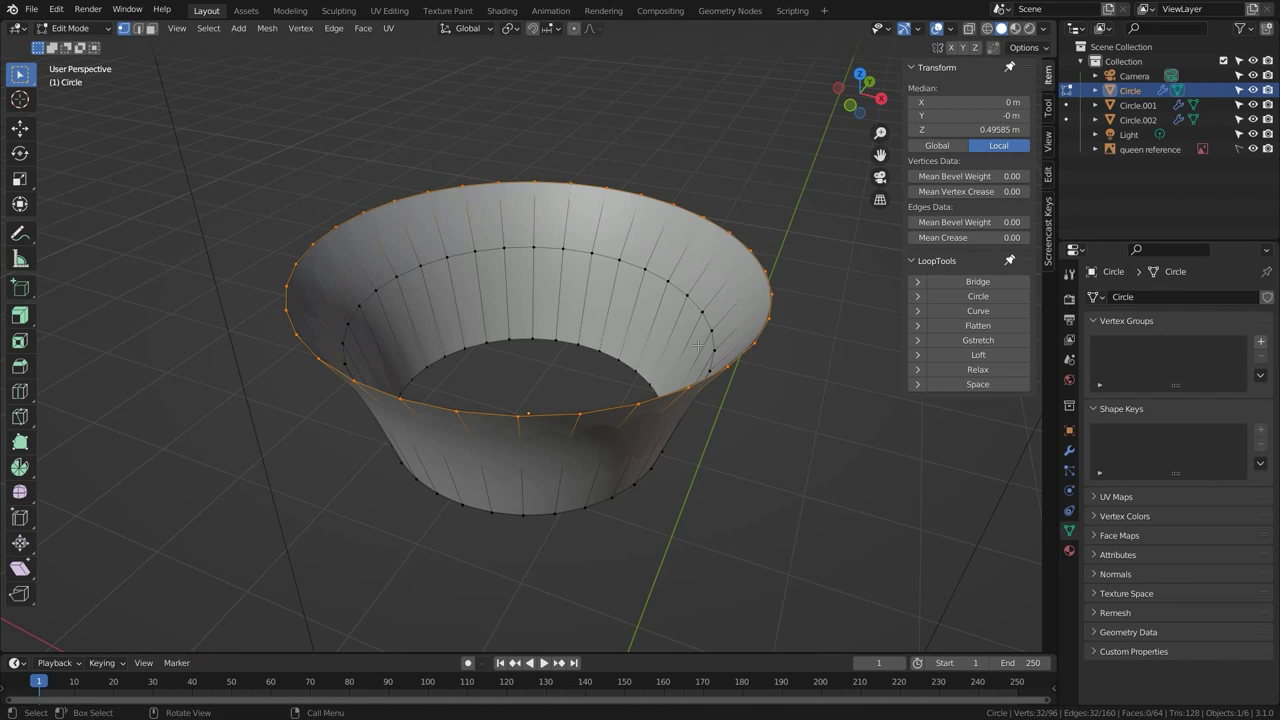
key(a)
drag(20, 316, 106, 380)
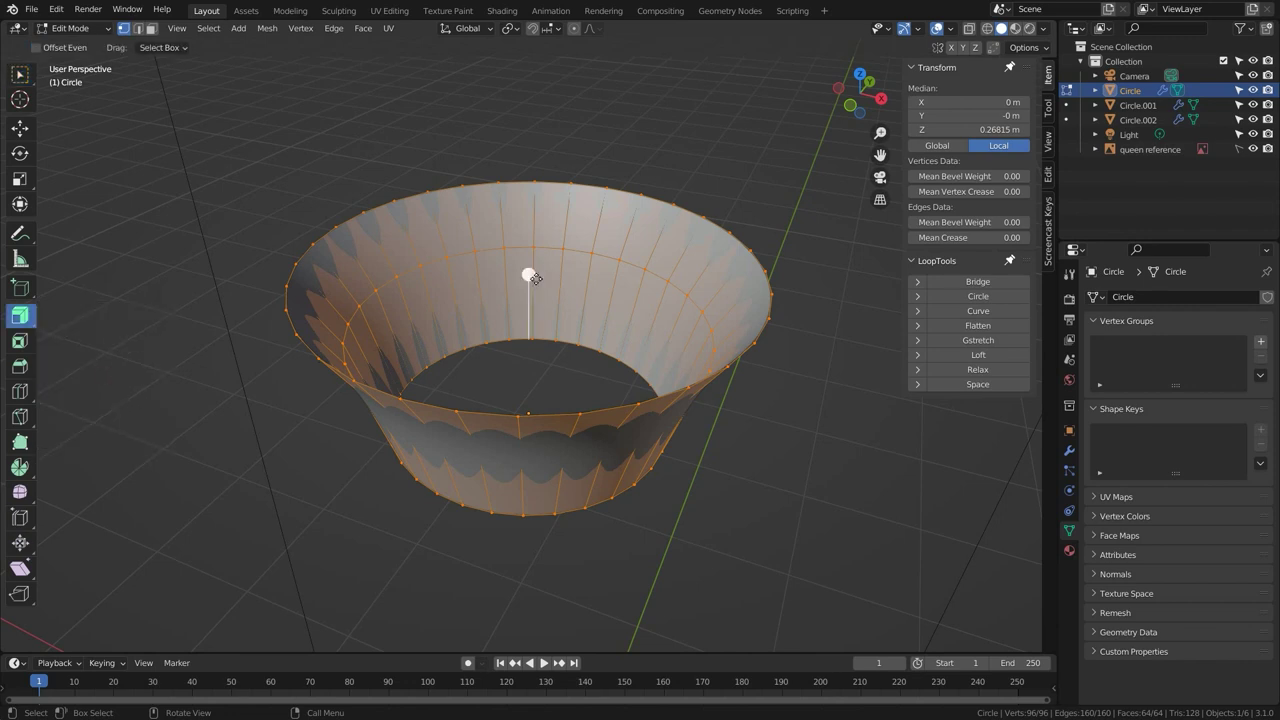
drag(528, 274, 530, 258)
middle_drag(530, 258, 500, 273)
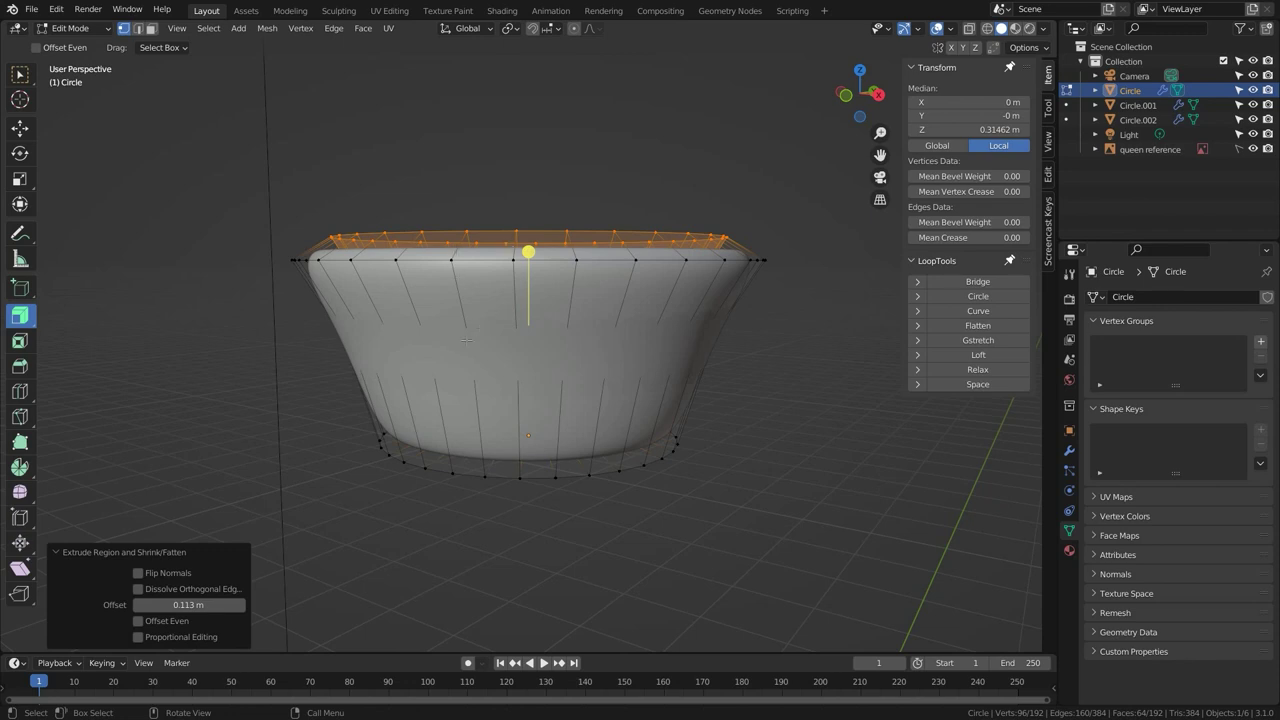
middle_drag(547, 194, 556, 236)
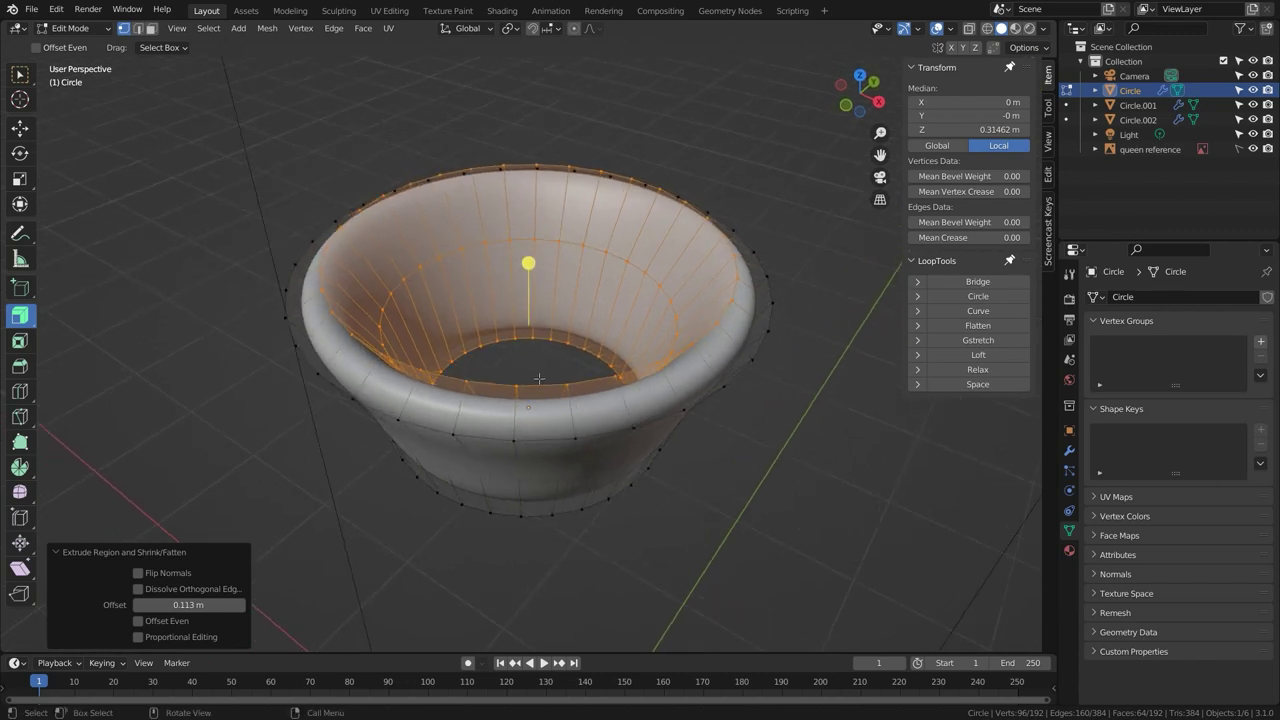
Select the face loop around the crown's upper rim and apply Checker Deselect to it.
key(3)
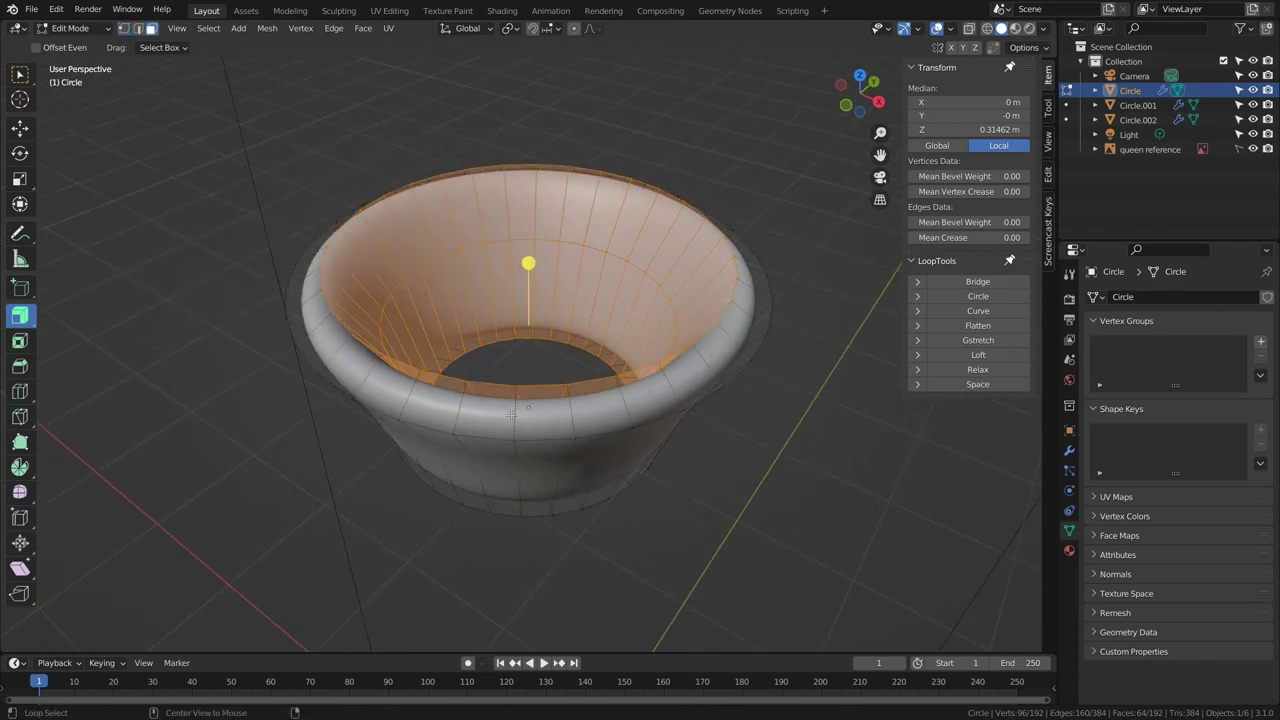
alt+click(508, 410)
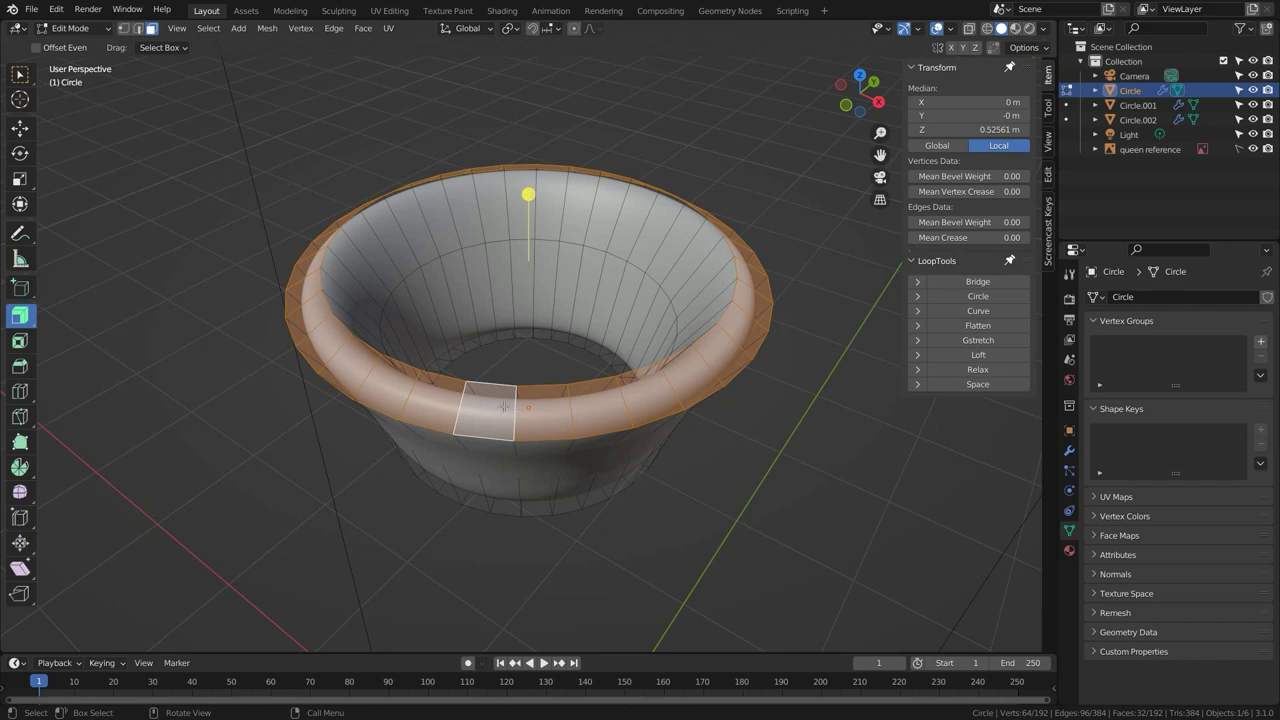
click(208, 28)
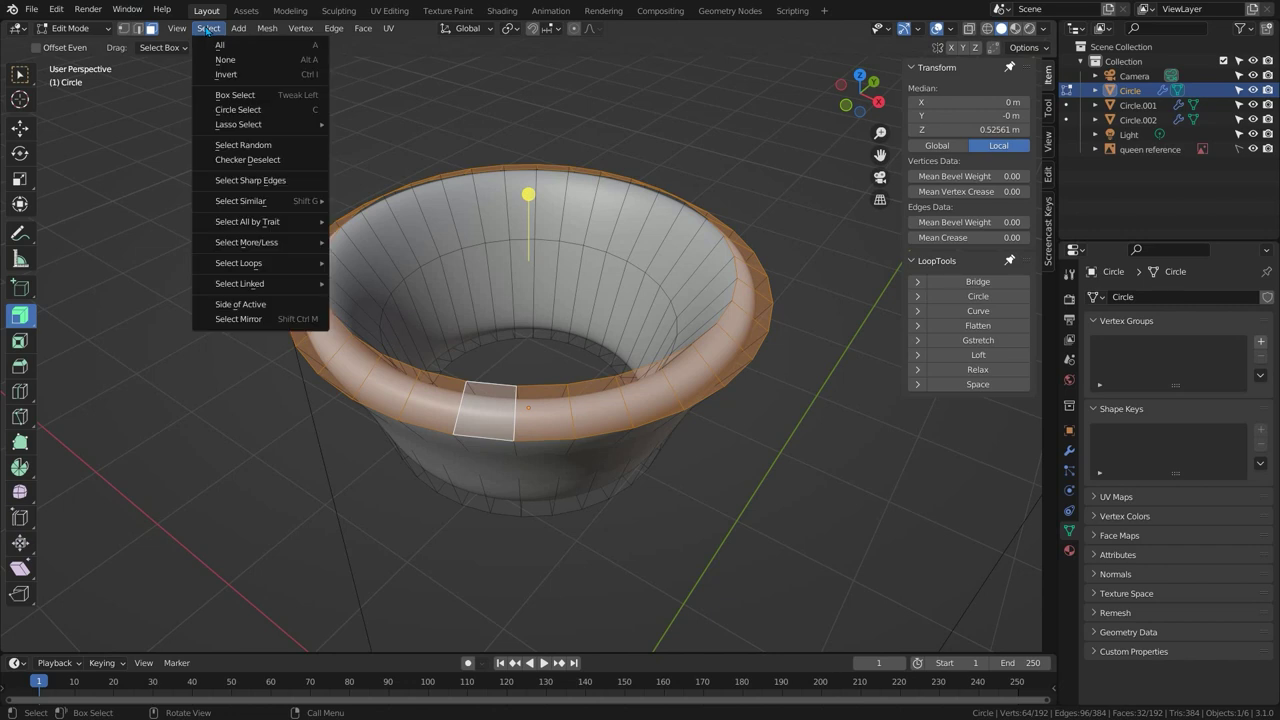
click(260, 161)
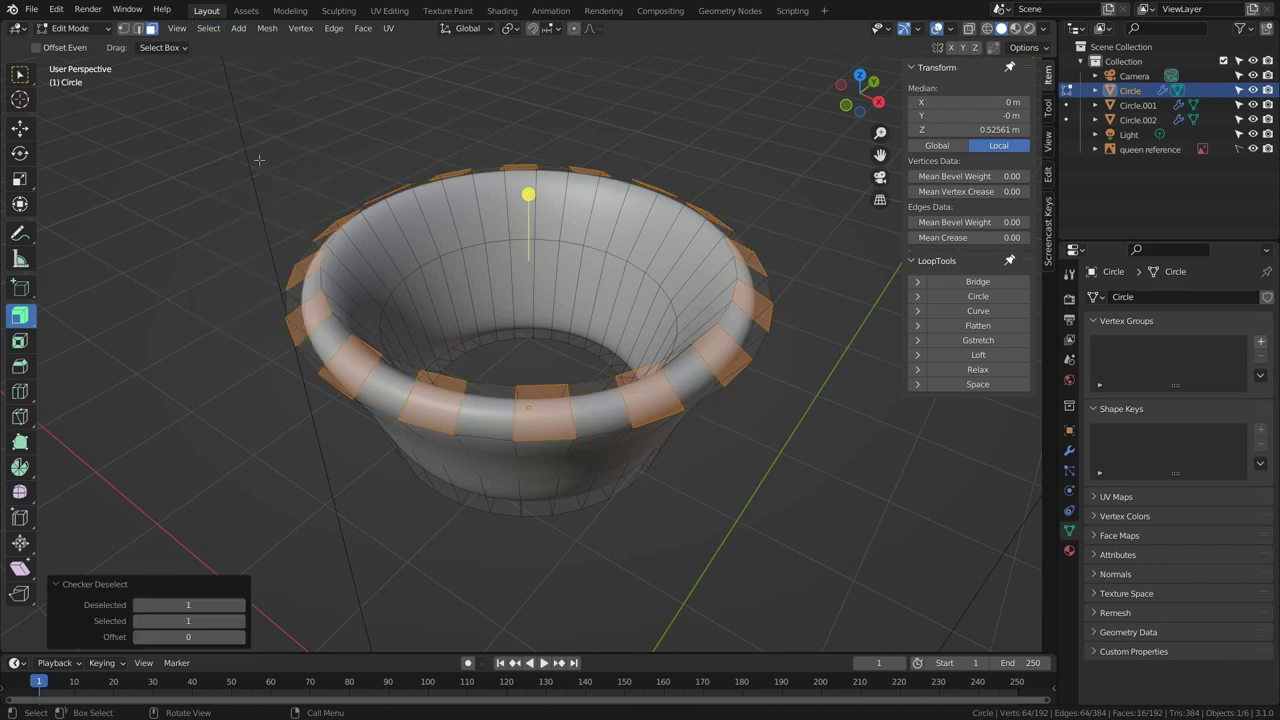
Try a Checker Deselect pattern with 3 faces deselected and an offset of -1.
click(196, 604)
key(Return)
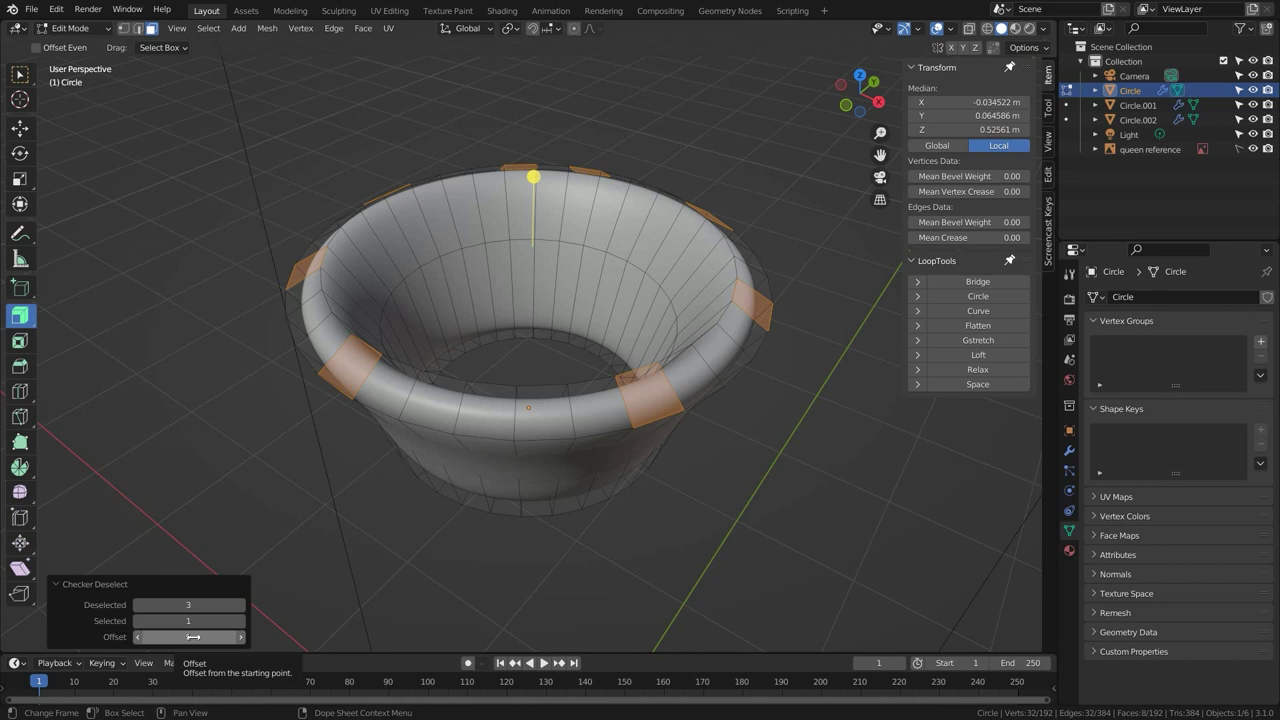
click(139, 637)
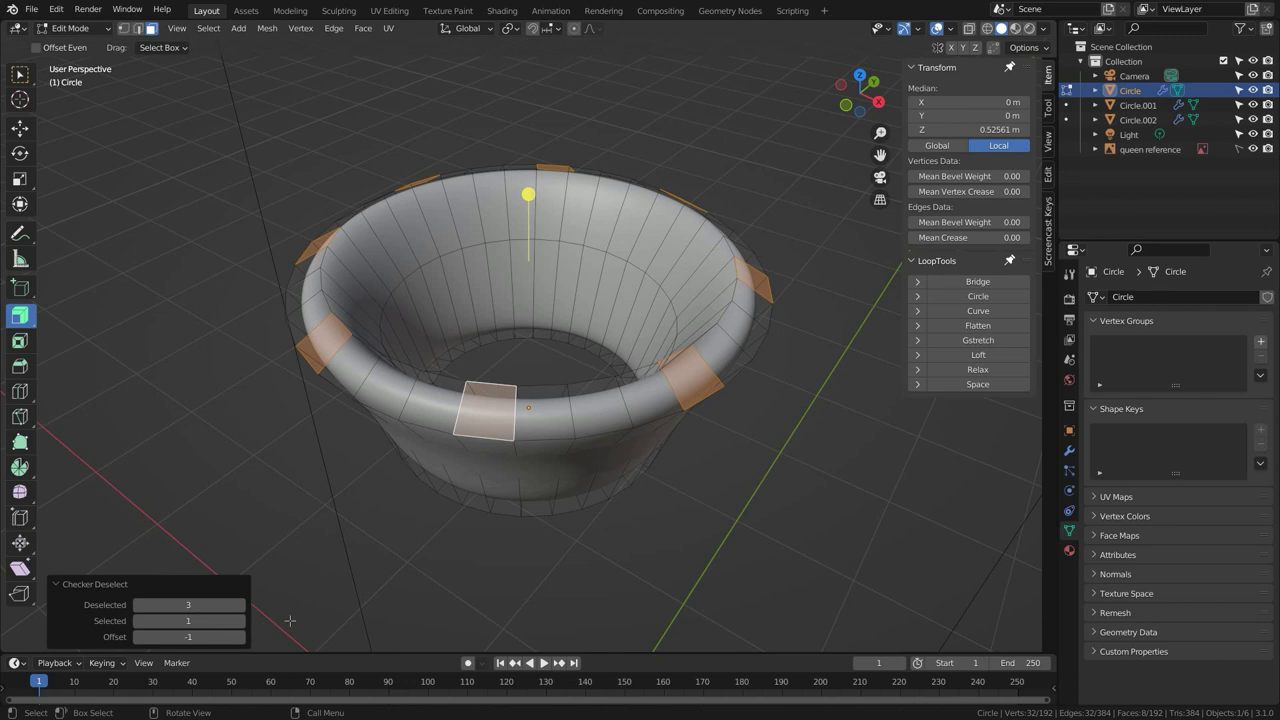
Set Checker Deselect to 2 faces deselected, 2 faces selected and an offset of 2.
click(186, 605)
text(2)
key(Return)
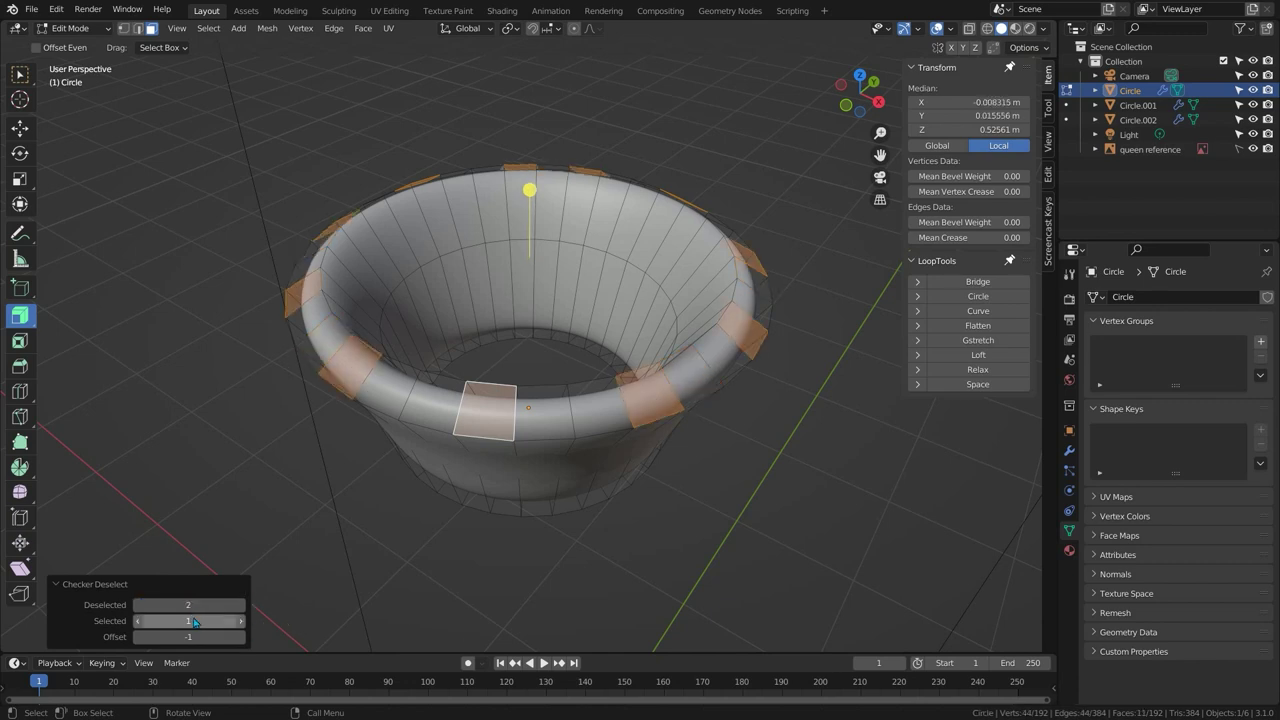
click(192, 621)
text(2)
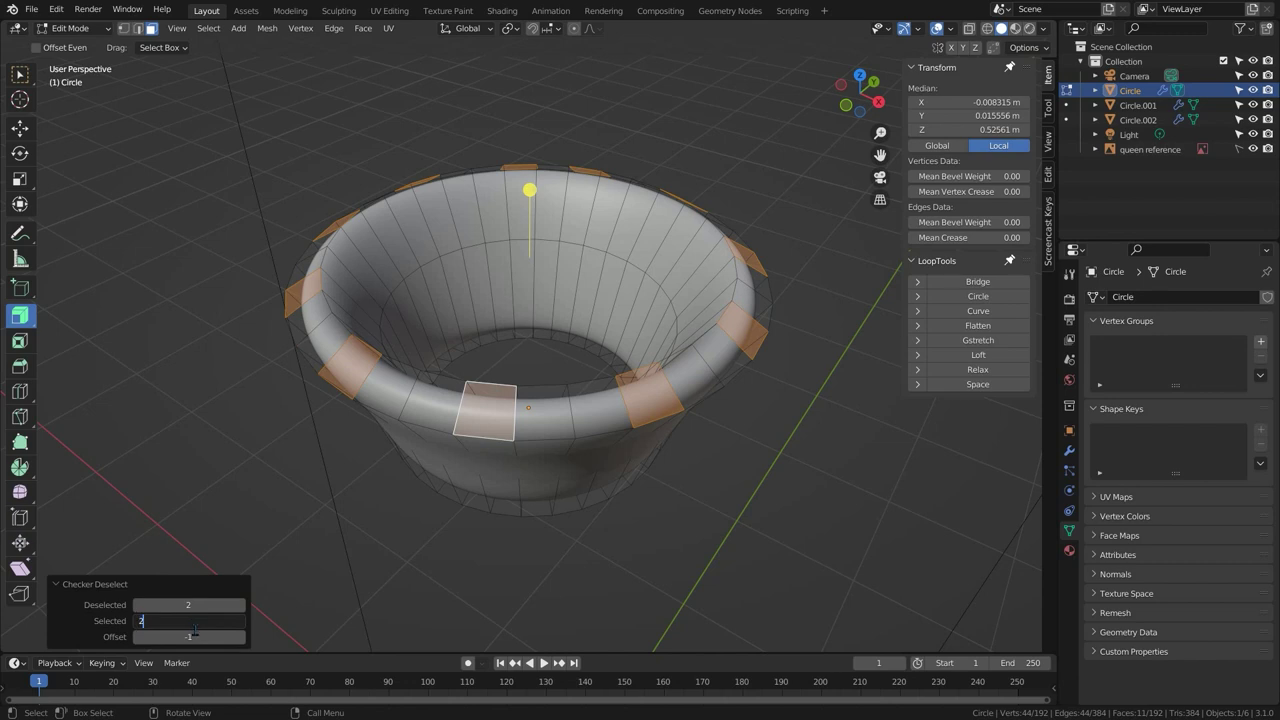
key(Return)
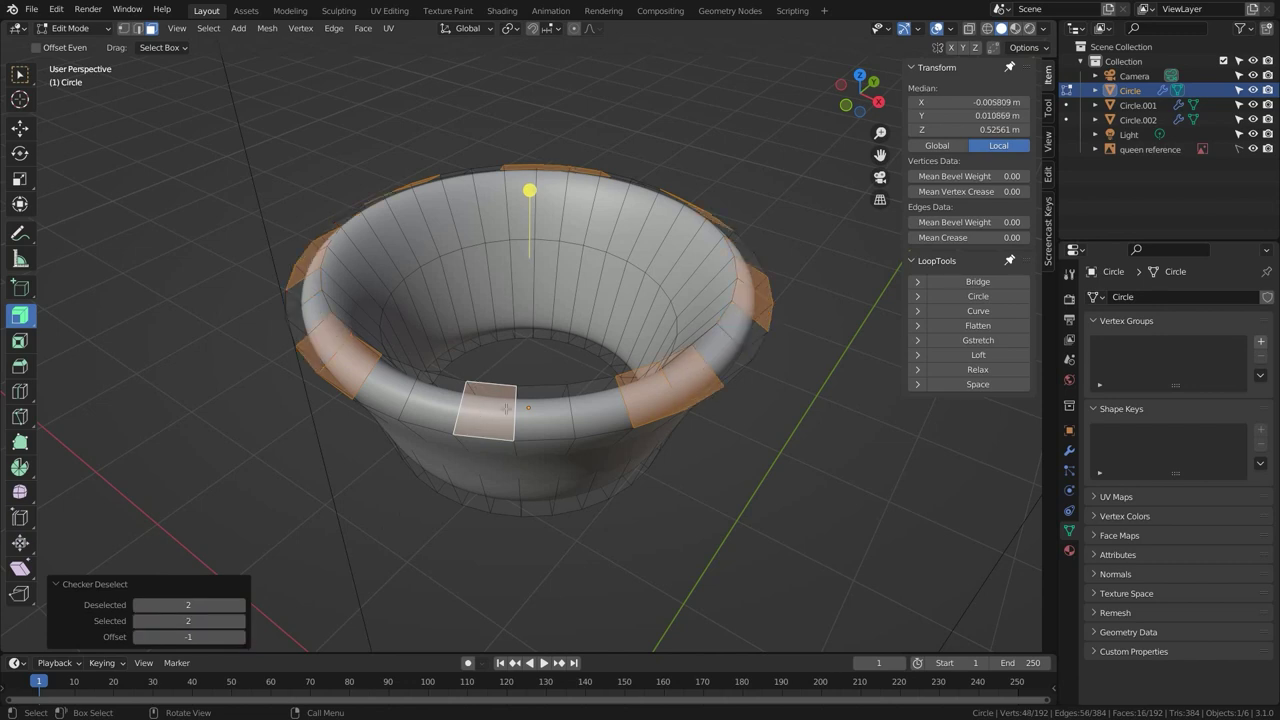
click(240, 637)
click(240, 637)
click(240, 637)
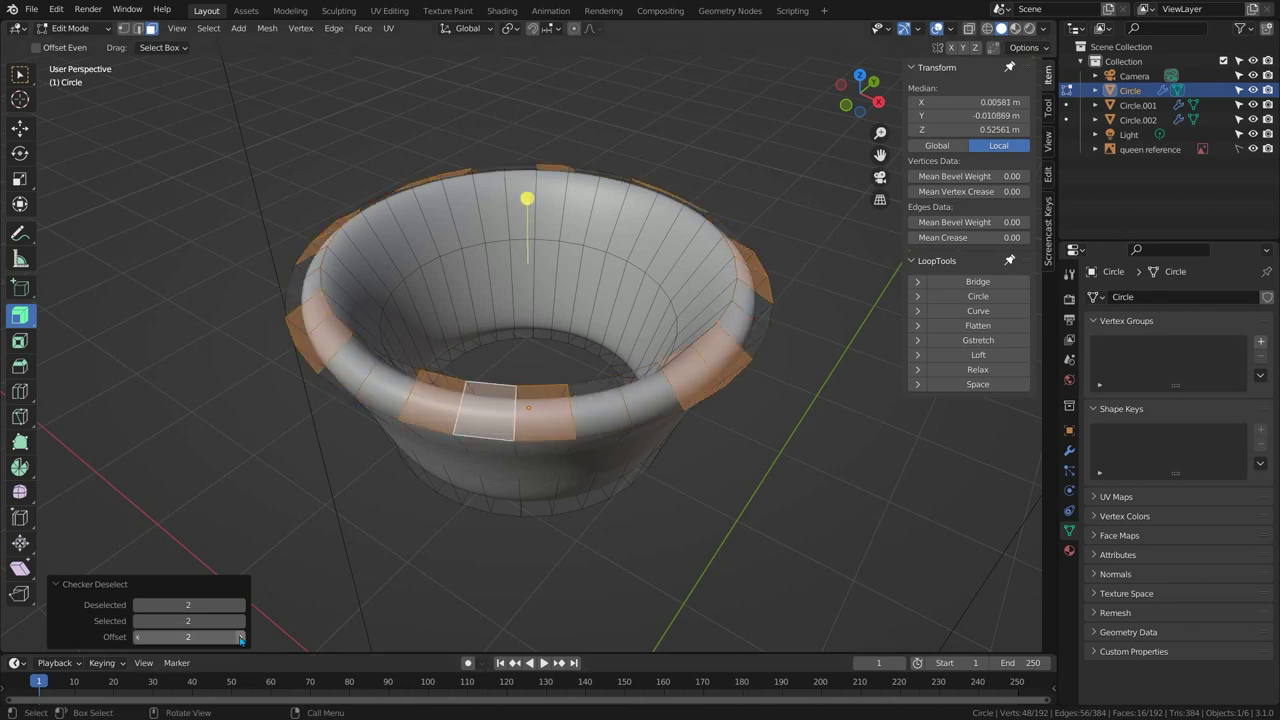
Set Checker Deselect to 3 faces deselected, 1 face selected and an offset of -1.
click(138, 637)
click(138, 637)
click(138, 637)
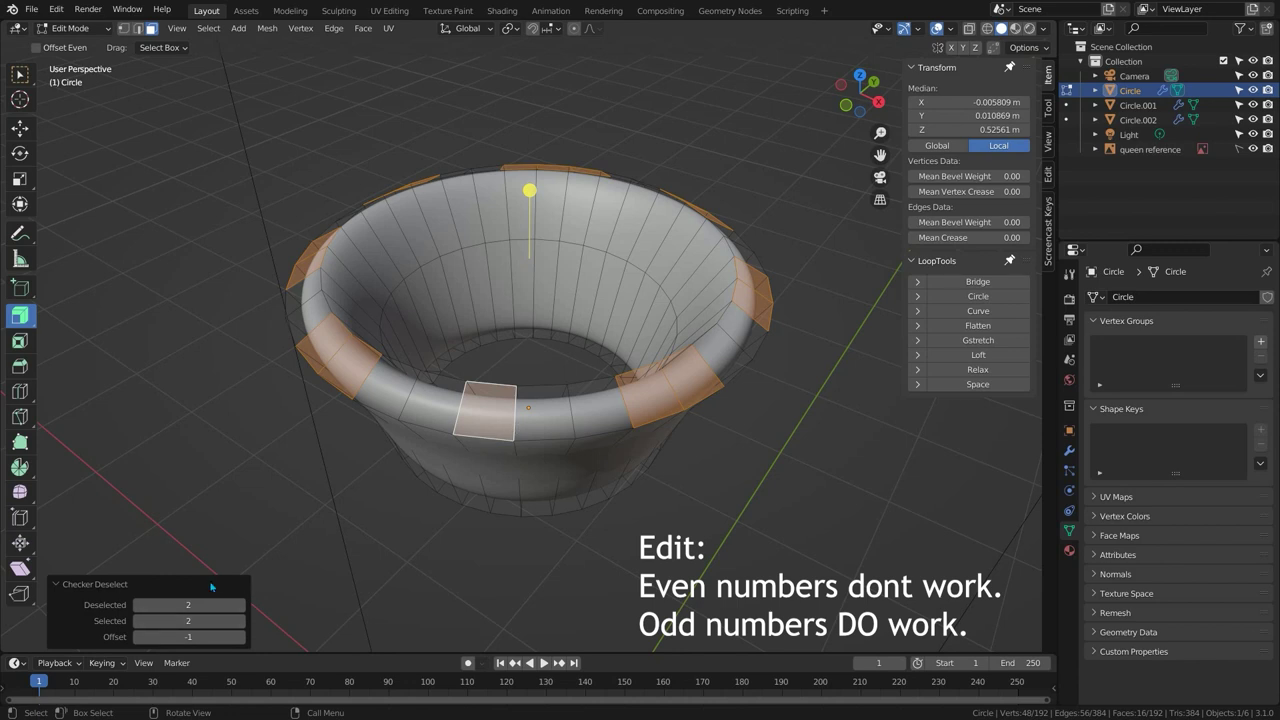
click(184, 604)
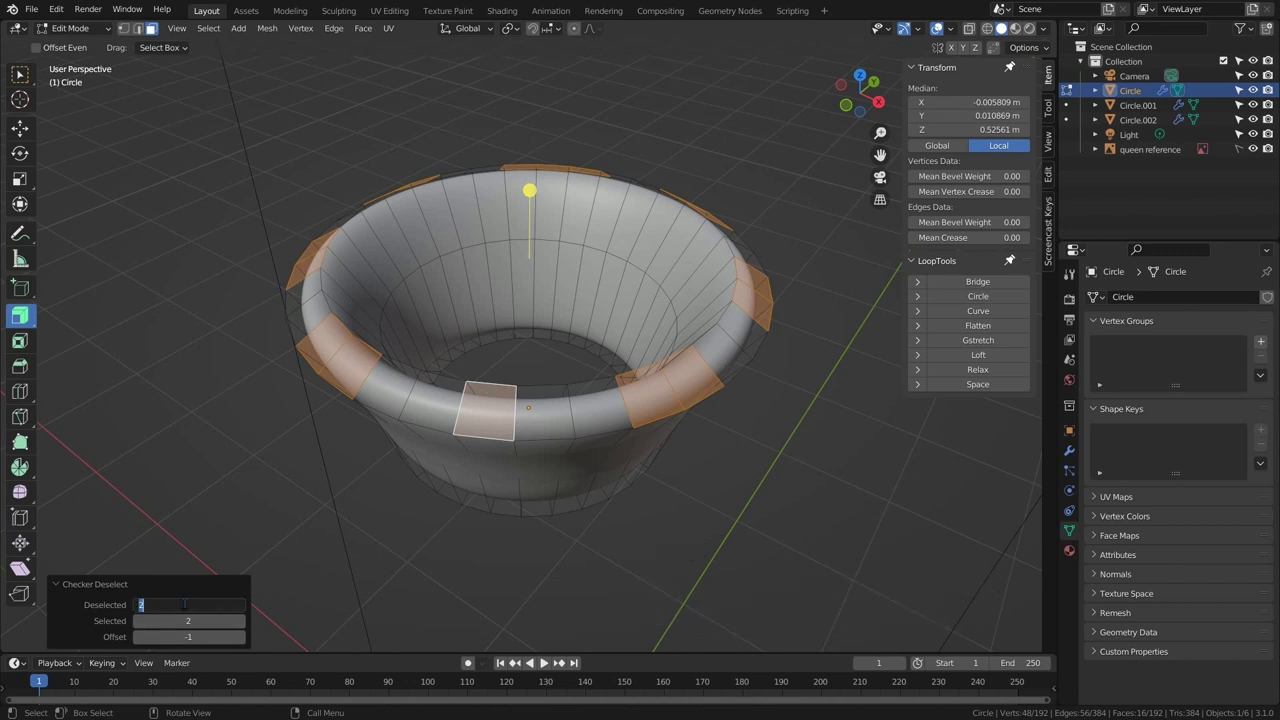
text(3)
key(Return)
click(193, 621)
text(1)
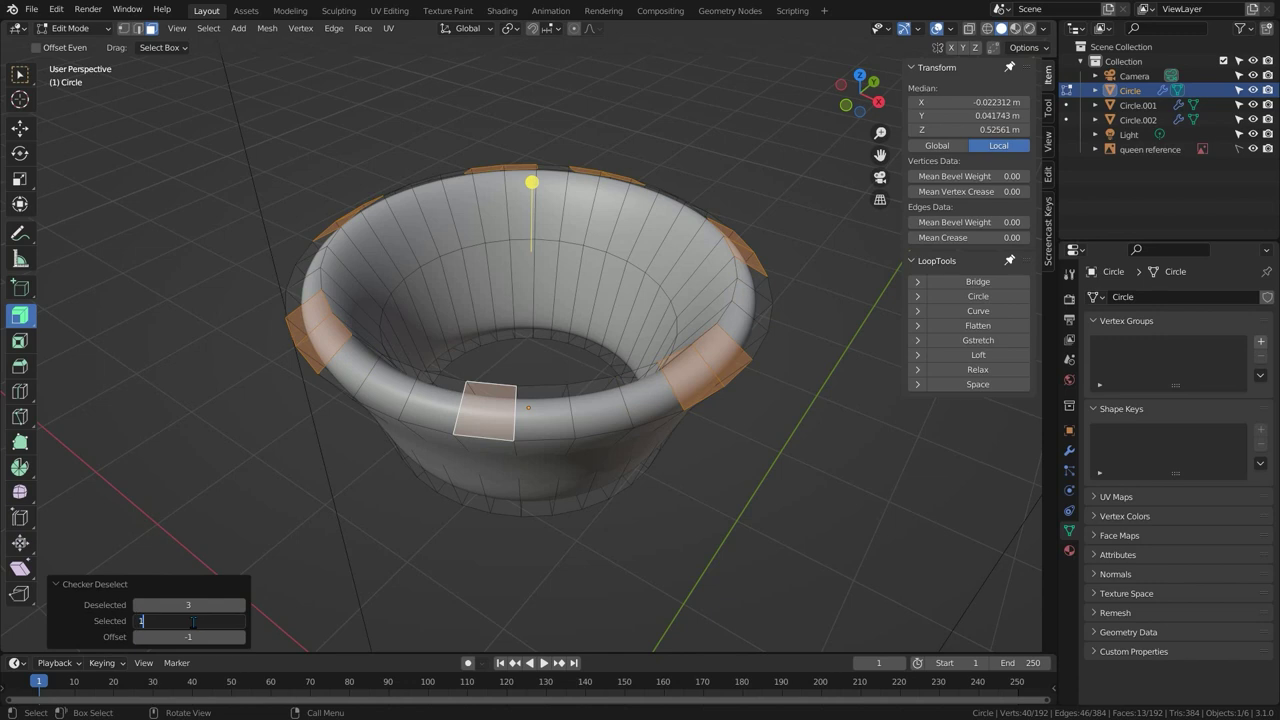
key(Return)
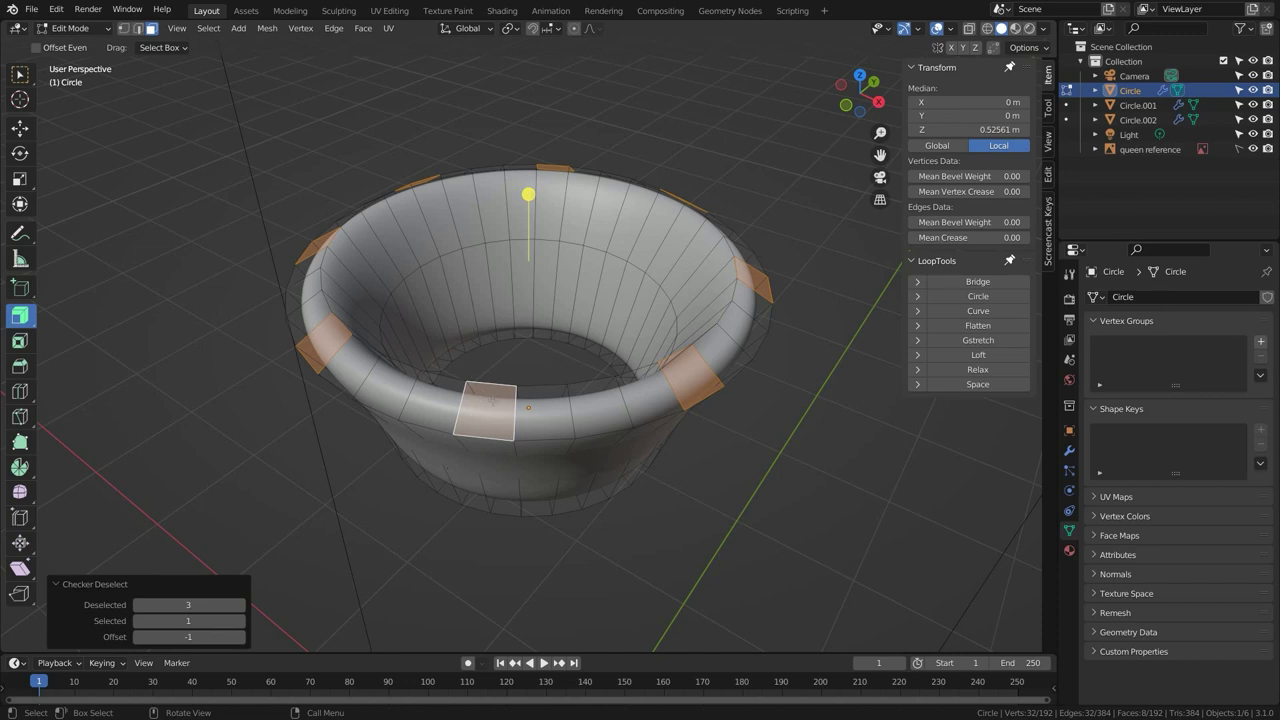
Try raising the selected rim faces about 0.218 m along global Z.
key(g)
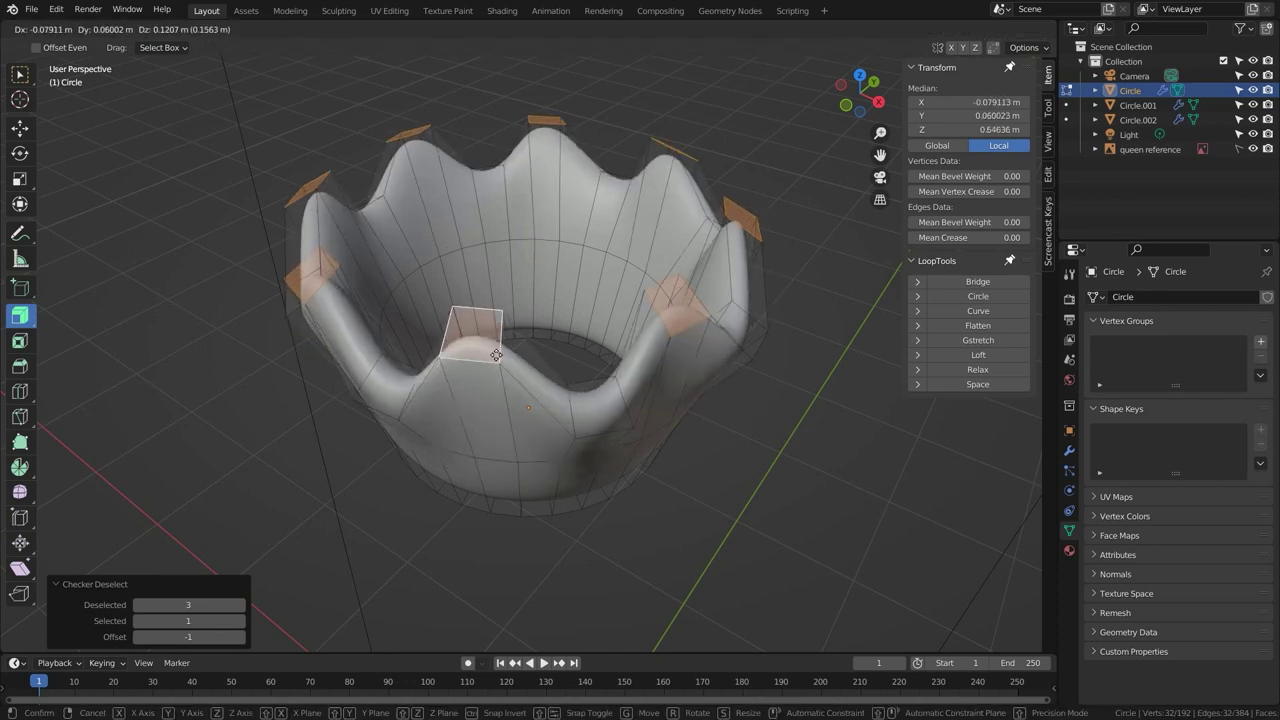
key(z)
click(510, 370)
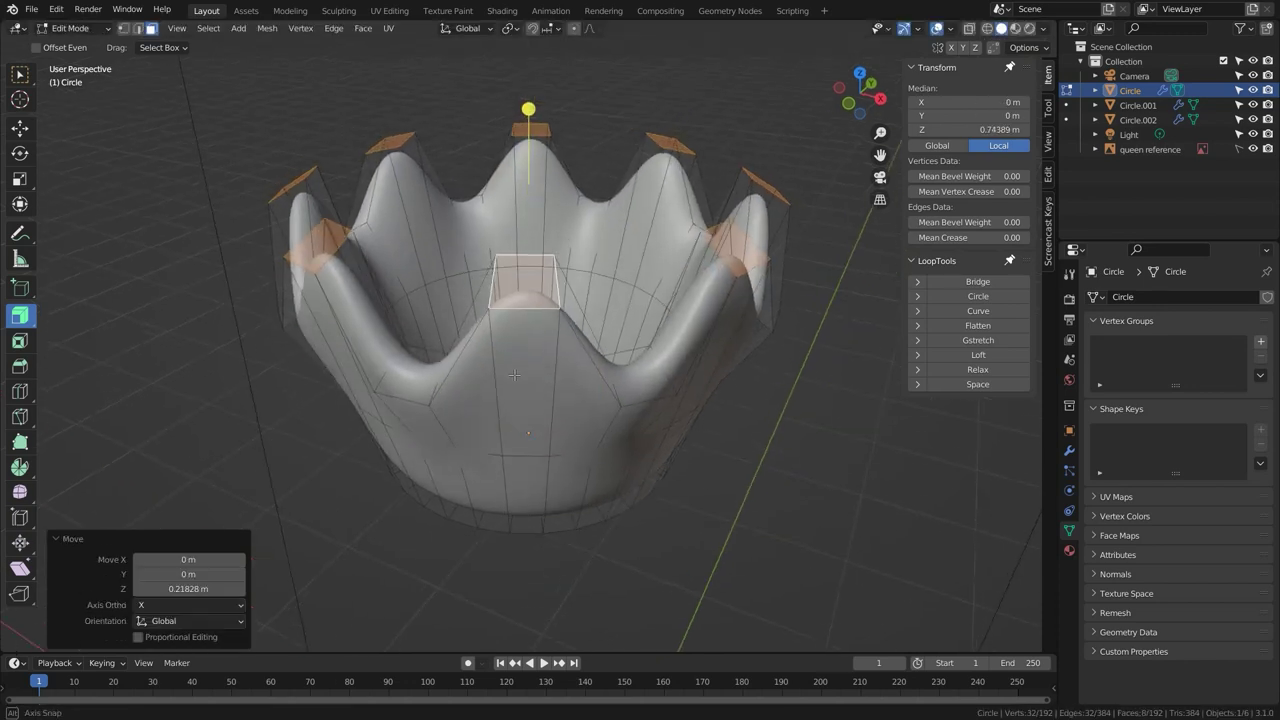
middle_drag(513, 374, 418, 337)
middle_drag(494, 317, 547, 283)
Try scaling the raised faces outward by about 1.259 in X and Y only, and undo both trial edits.
key(s)
key(shift+z)
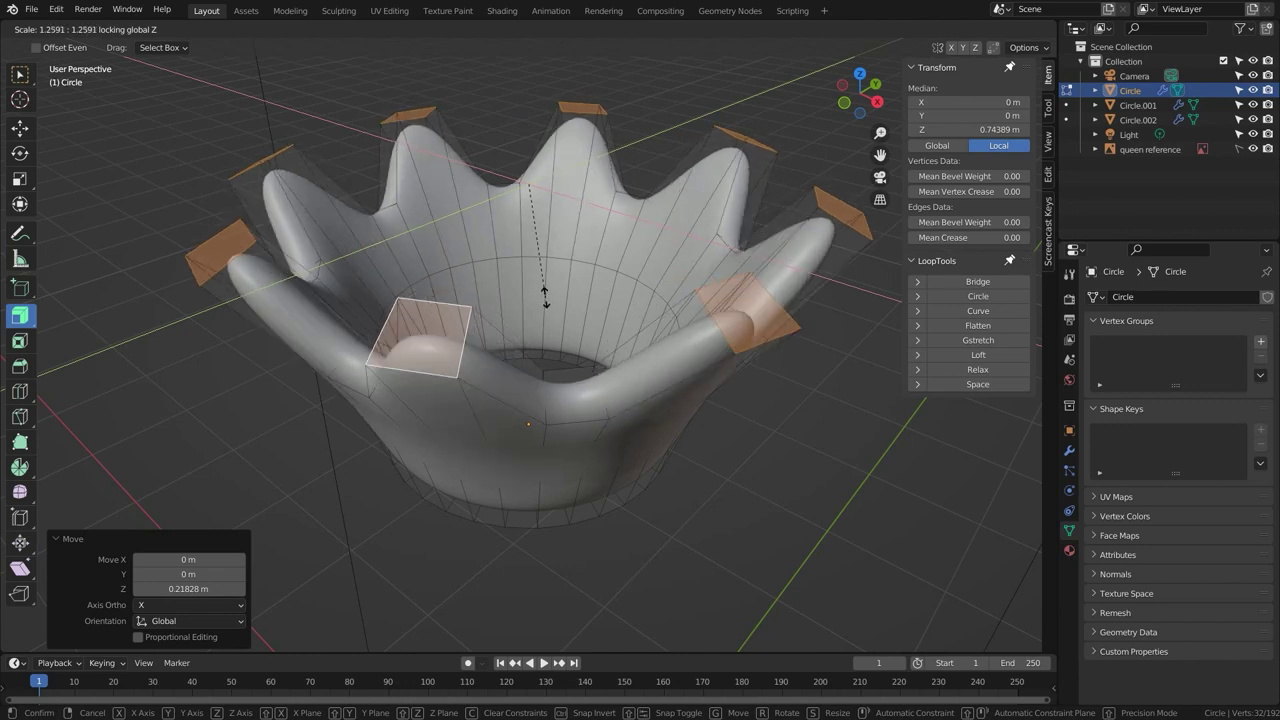
click(544, 290)
middle_drag(544, 290, 587, 367)
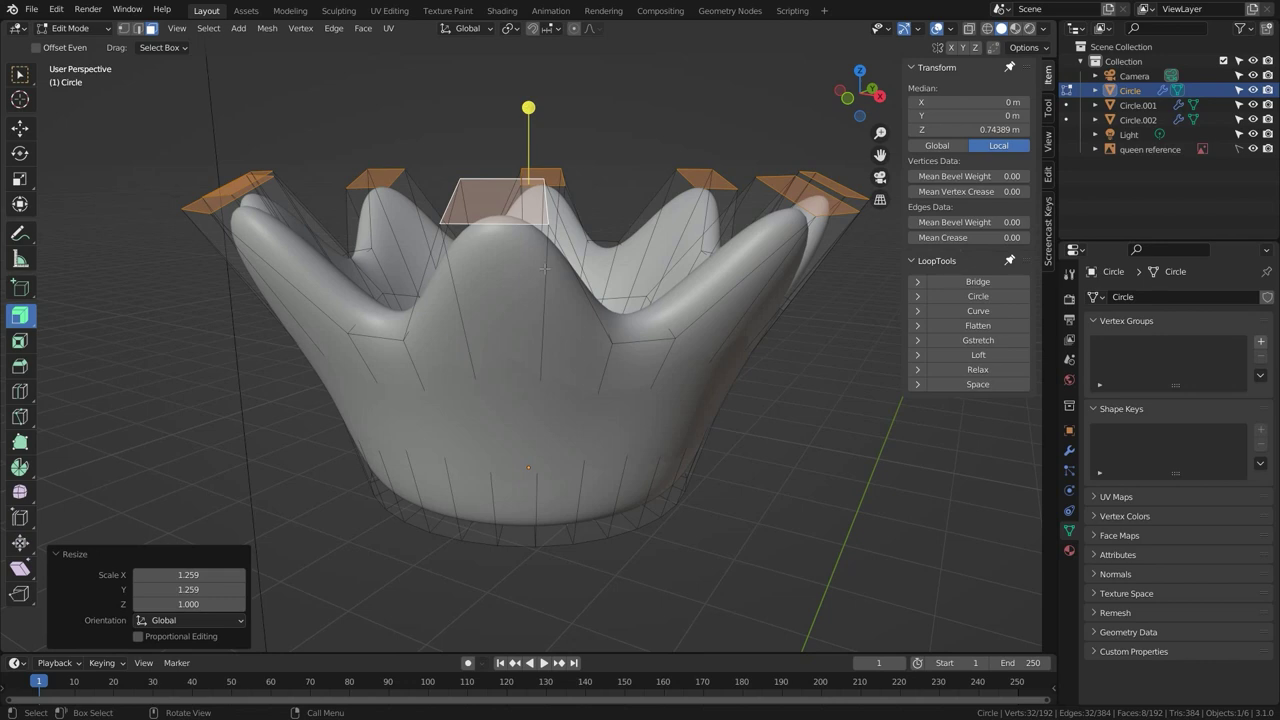
key(ctrl+z)
key(ctrl+z)
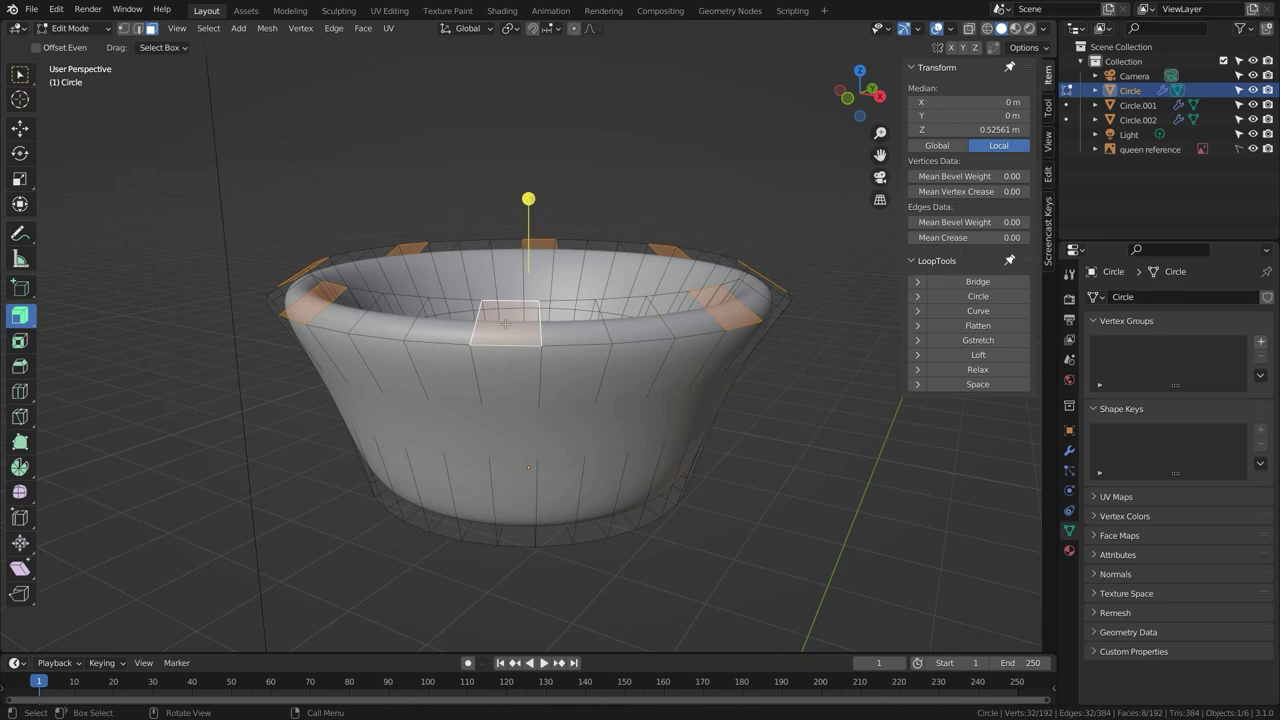
Set the transform orientation to Normal and the pivot point to Individual Origins.
click(488, 29)
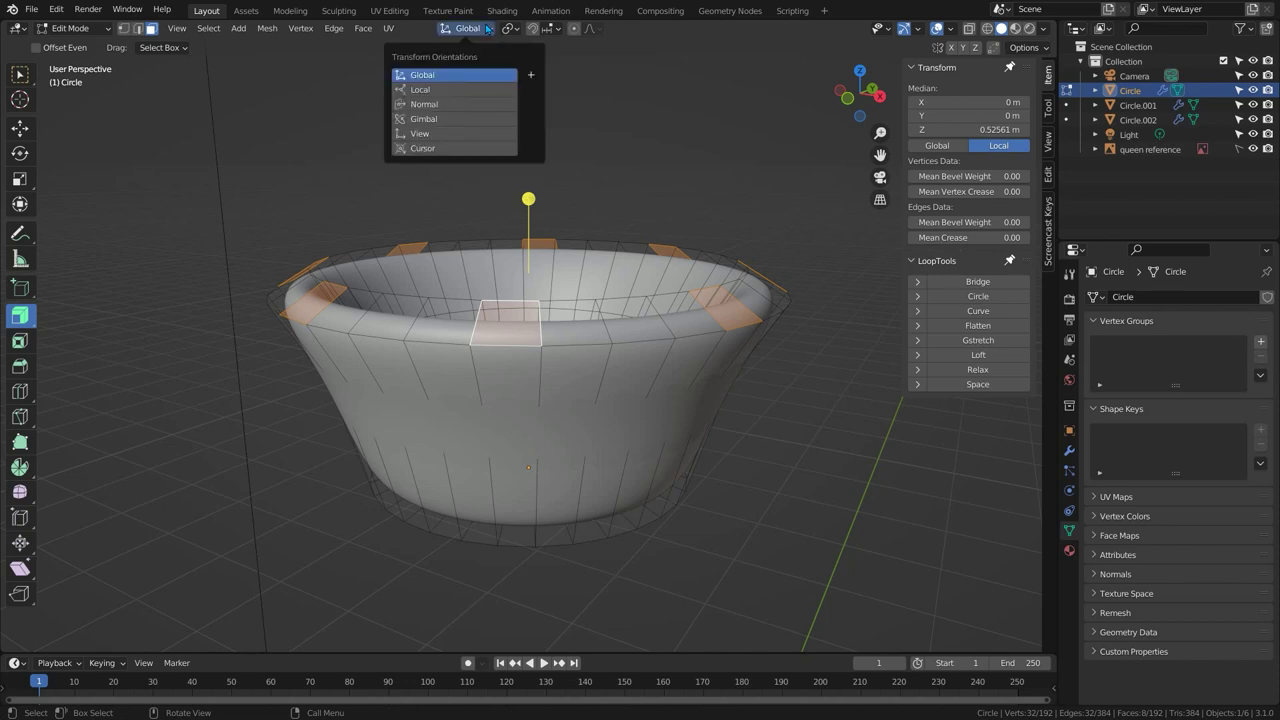
click(440, 106)
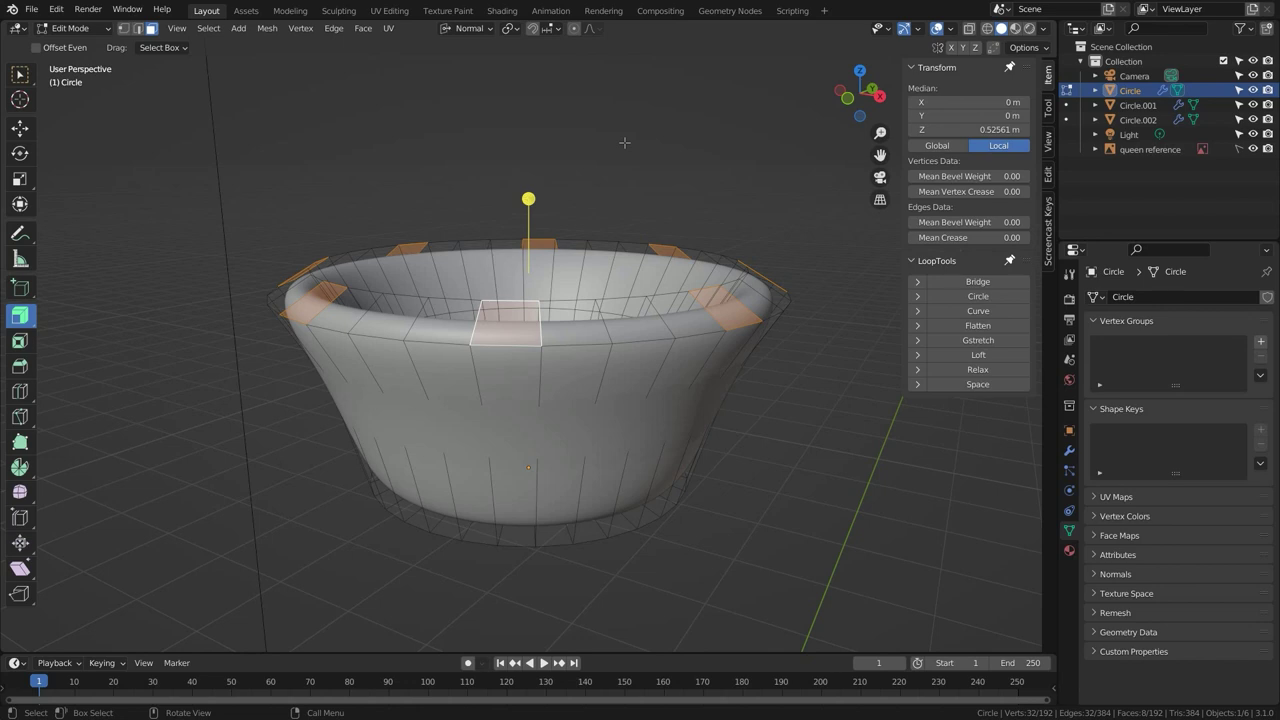
click(511, 28)
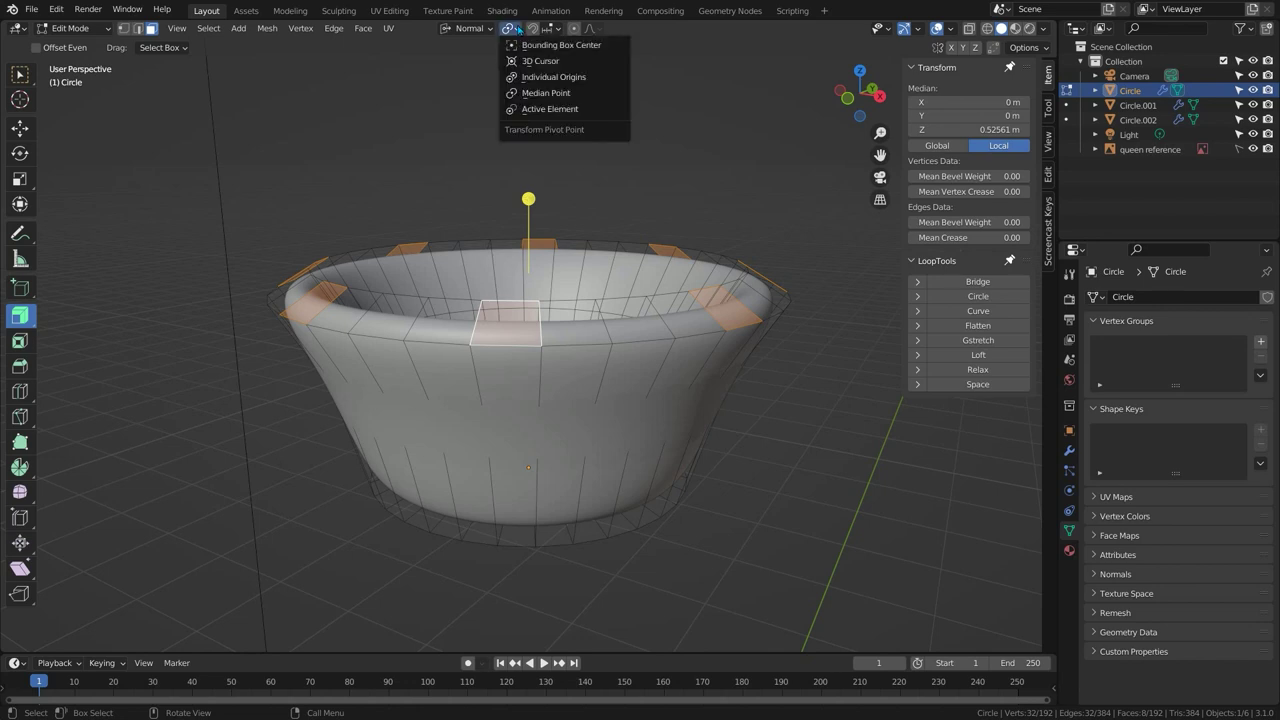
click(534, 78)
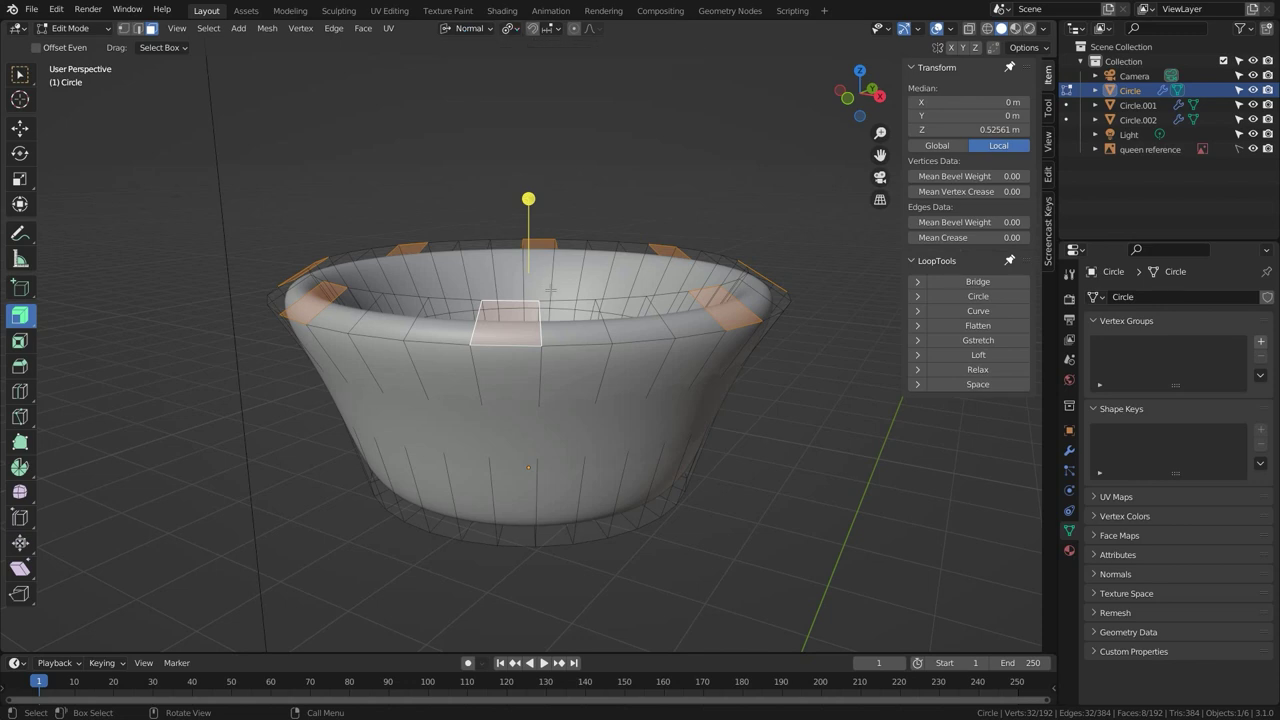
Move the alternating rim faces about 0.137 m along their own normals to raise the crown's points.
key(g)
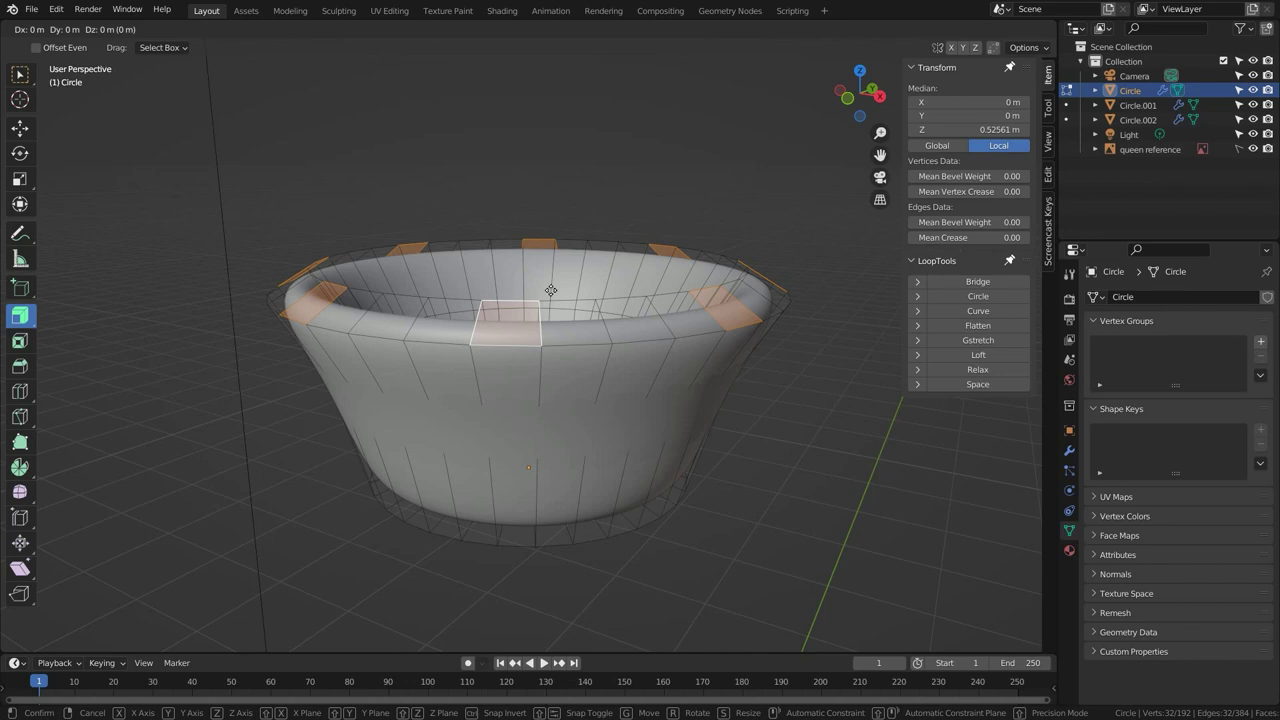
key(z)
key(z)
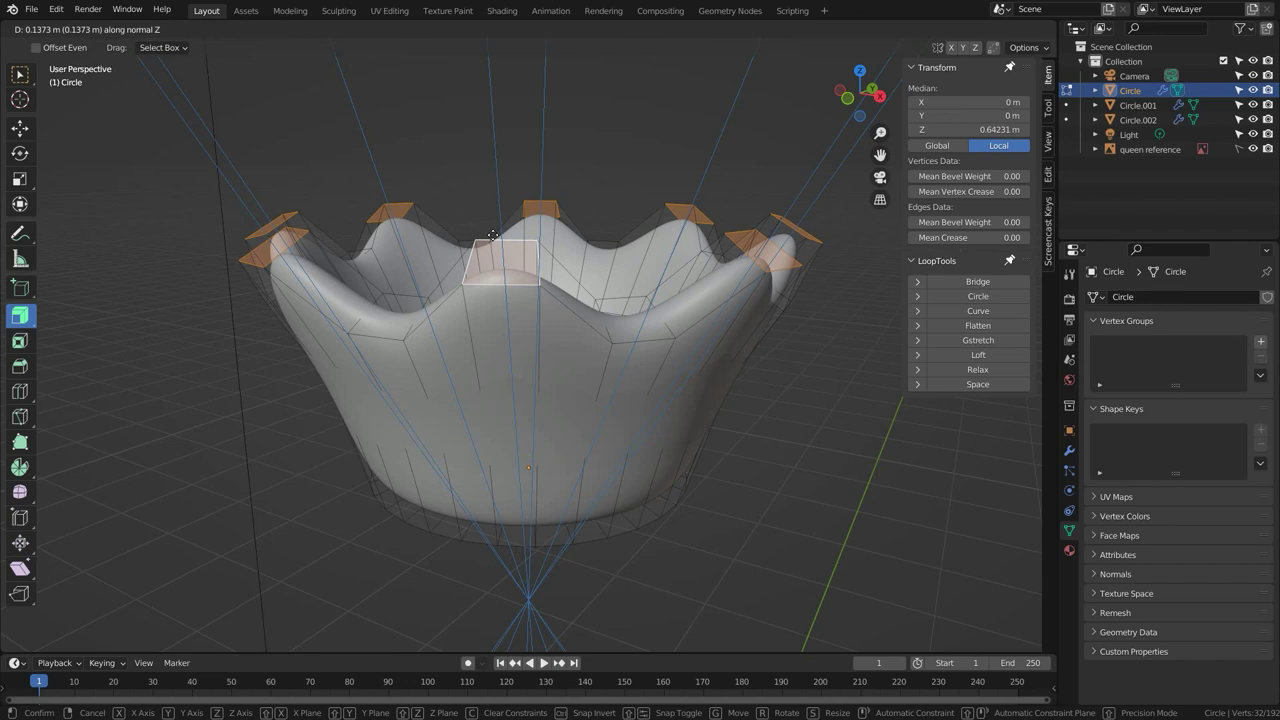
click(493, 235)
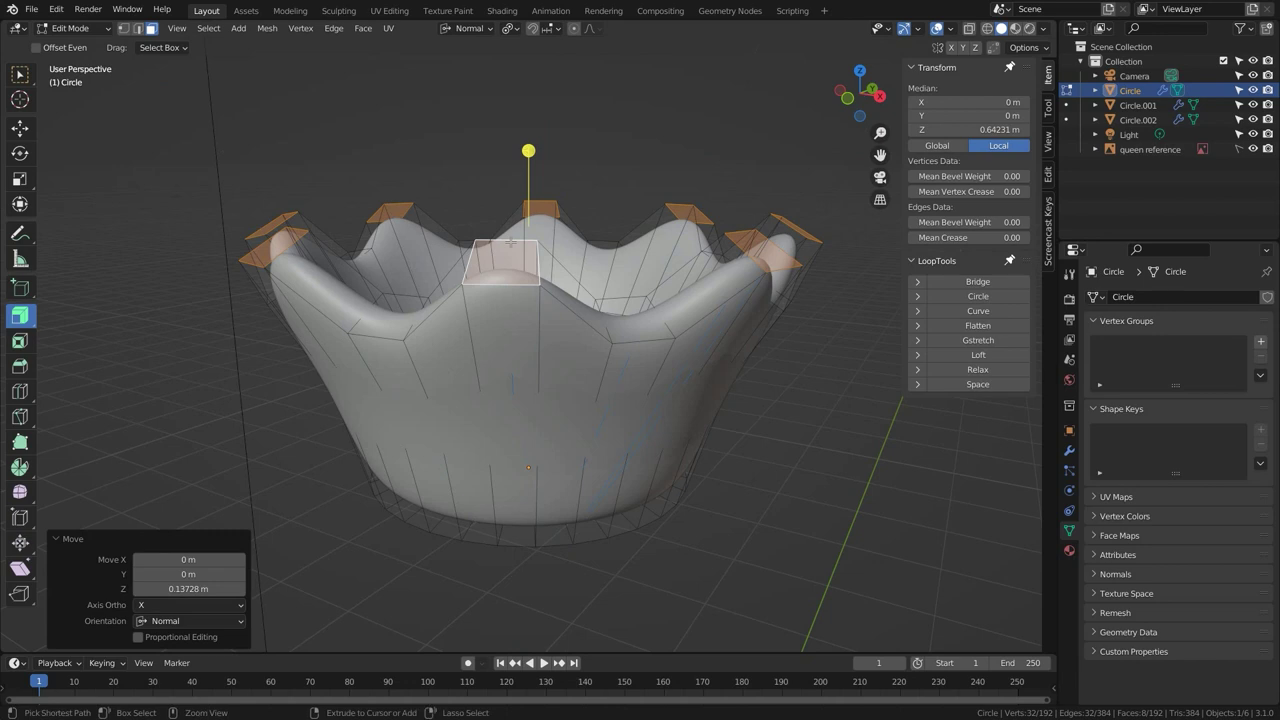
Assign the raised faces to a new vertex group named "points".
key(ctrl+g)
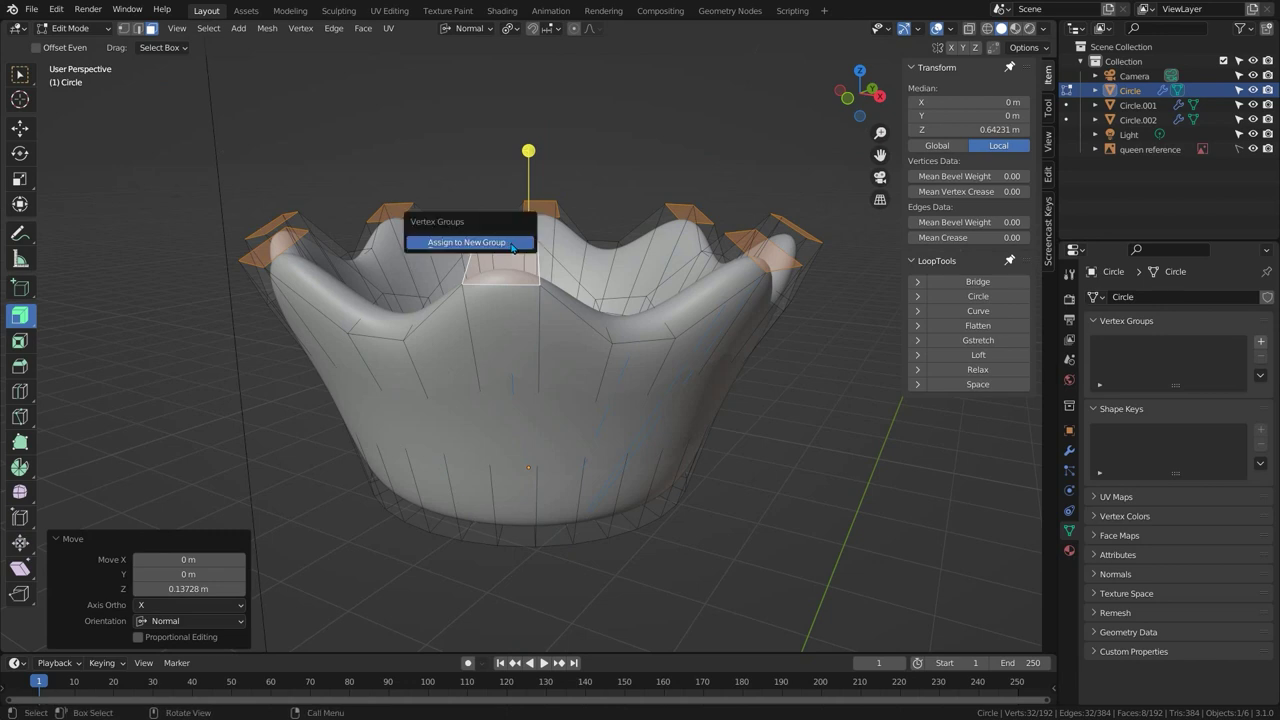
click(512, 245)
double_click(1156, 344)
text(po)
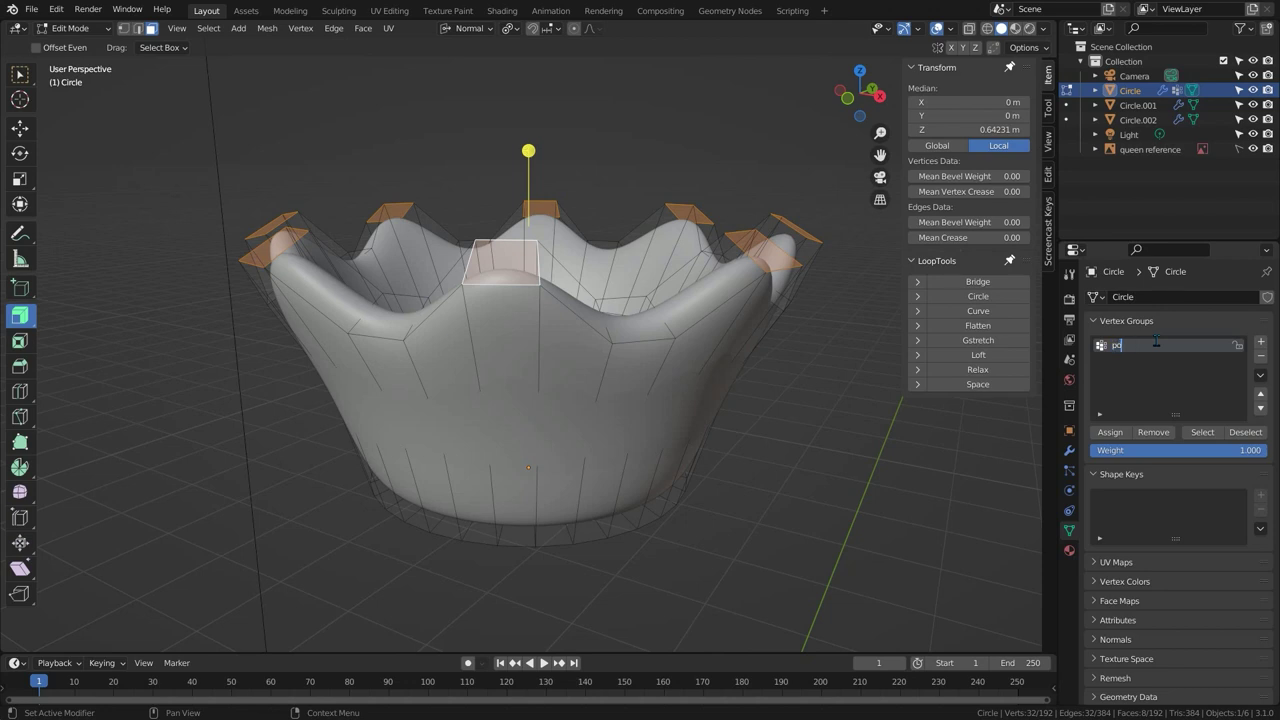
text(ints)
key(Return)
Sharpen the points by scaling their faces to about 0.46 along normal X and 0.25 along normal Y.
key(s)
key(x)
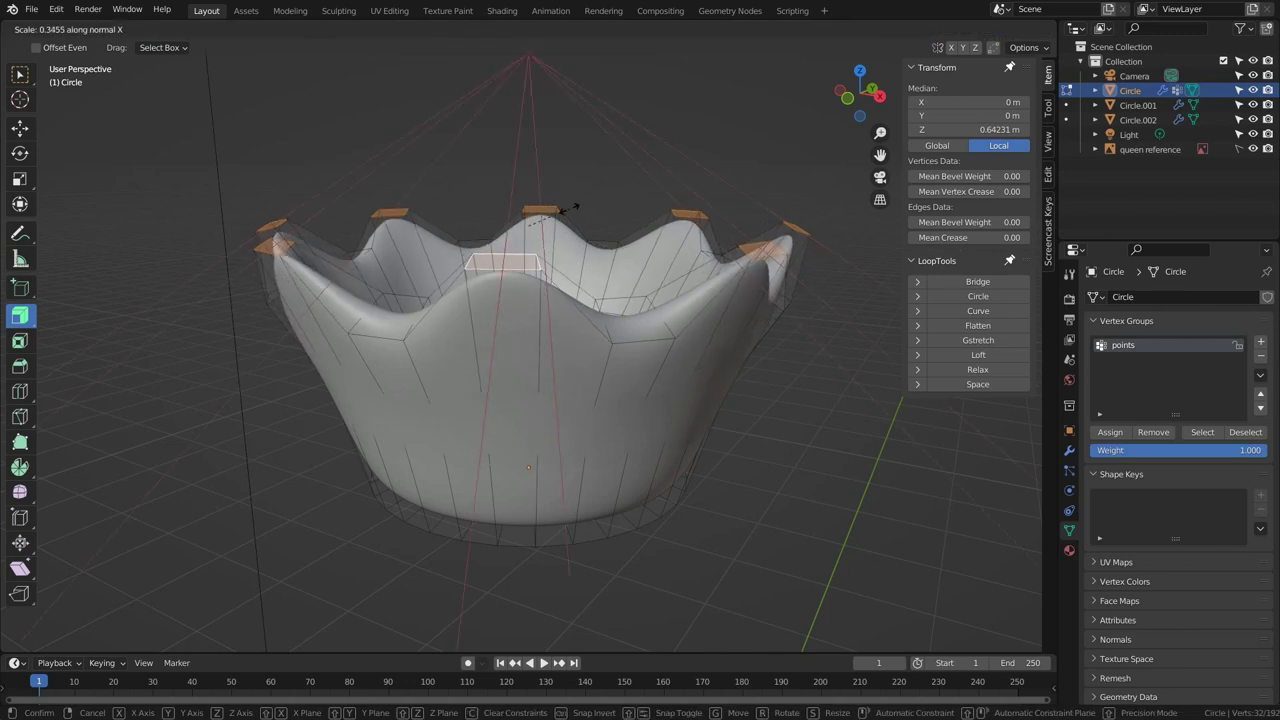
click(578, 206)
key(s)
key(y)
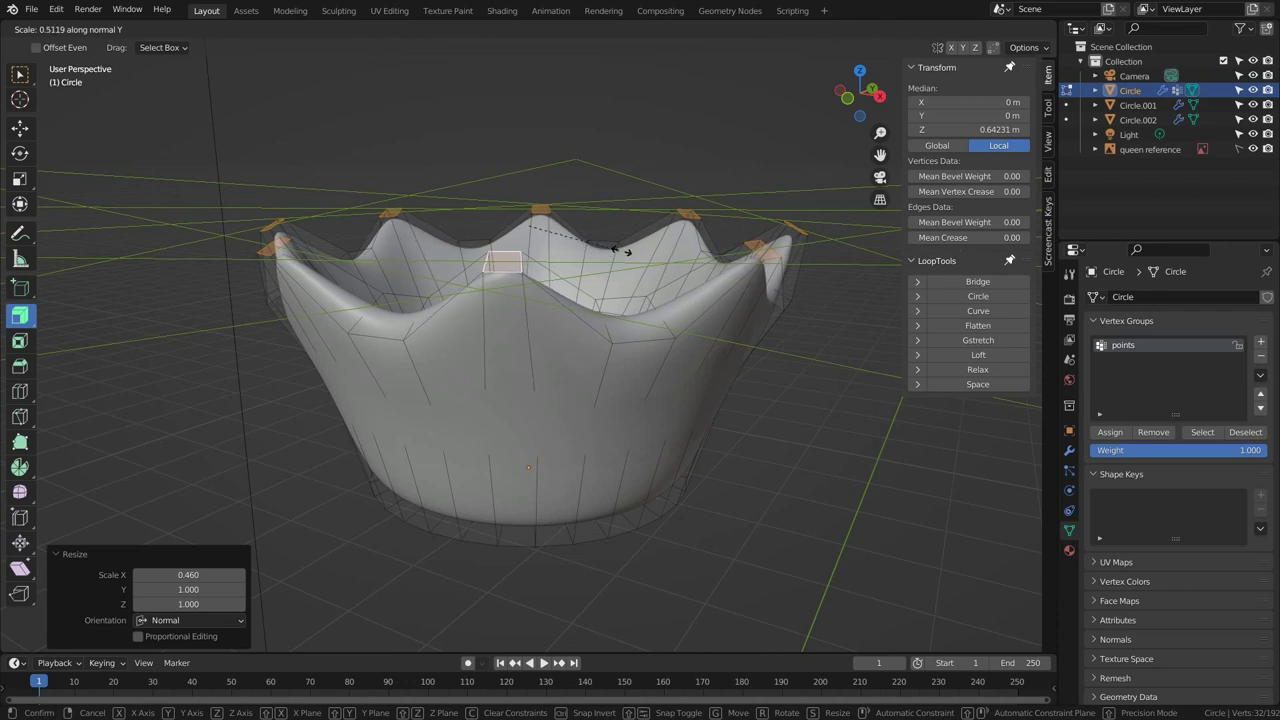
click(564, 251)
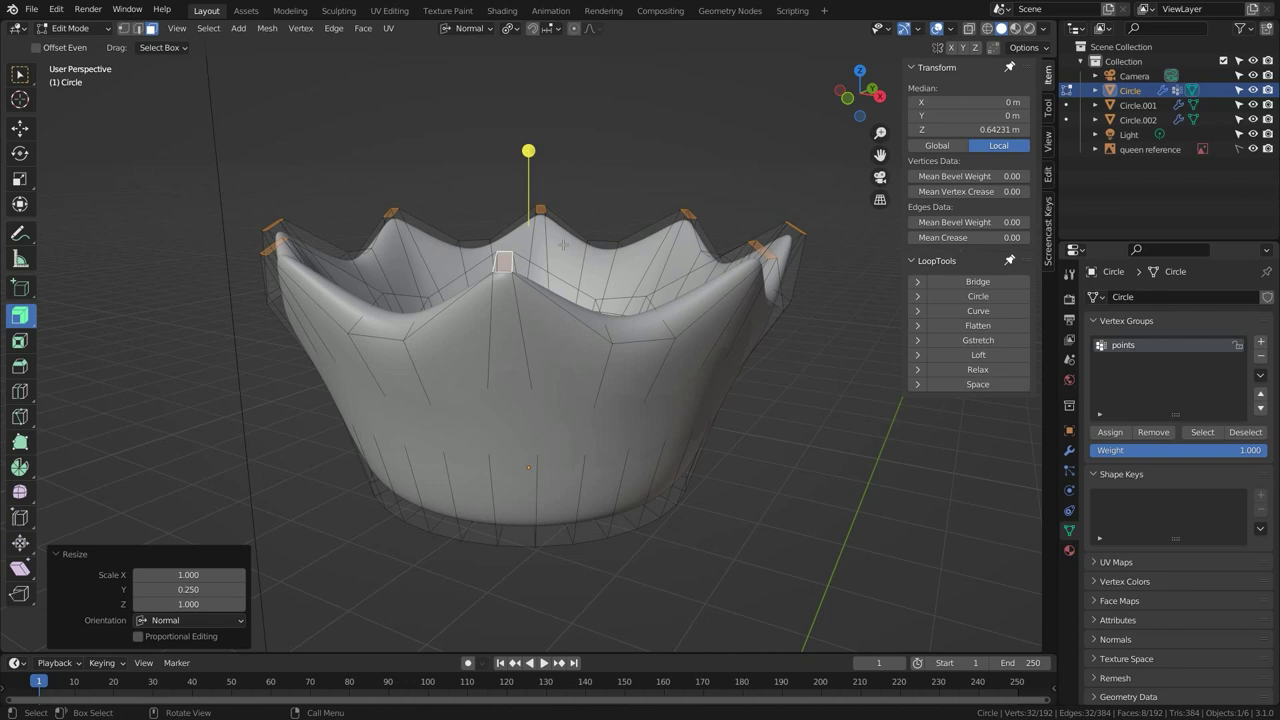
key(g)
key(z)
key(x)
key(y)
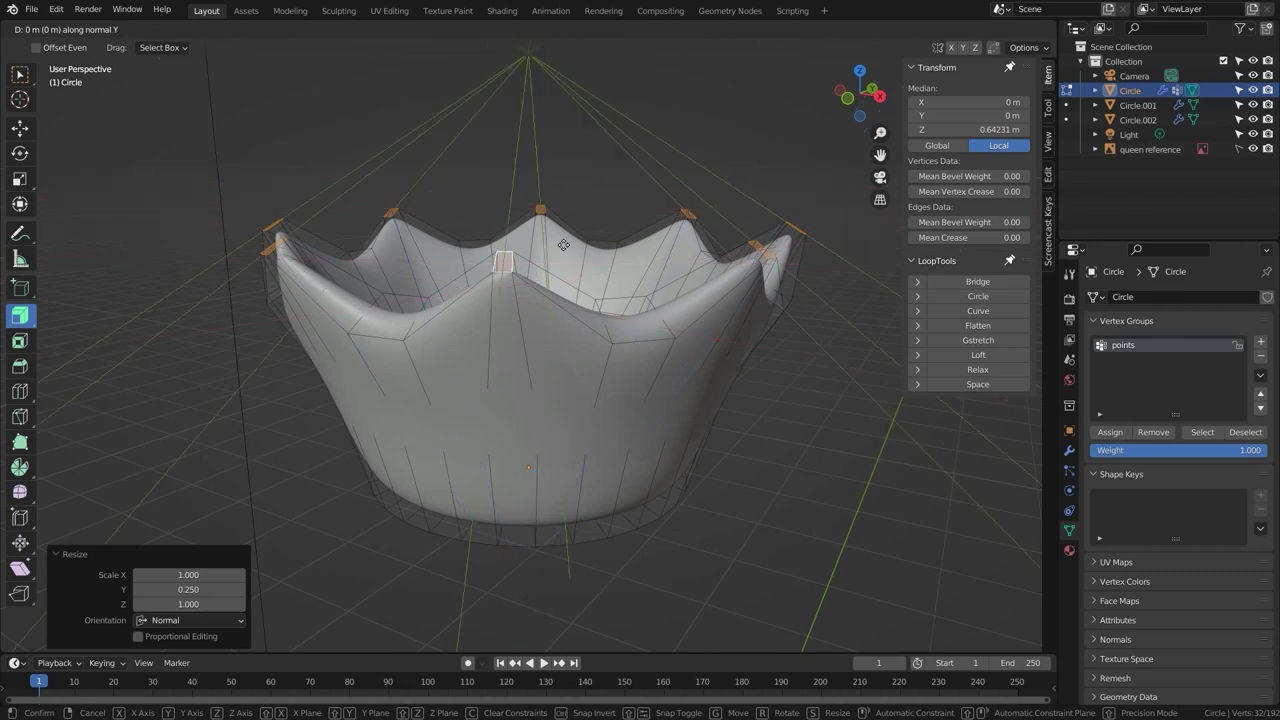
key(Escape)
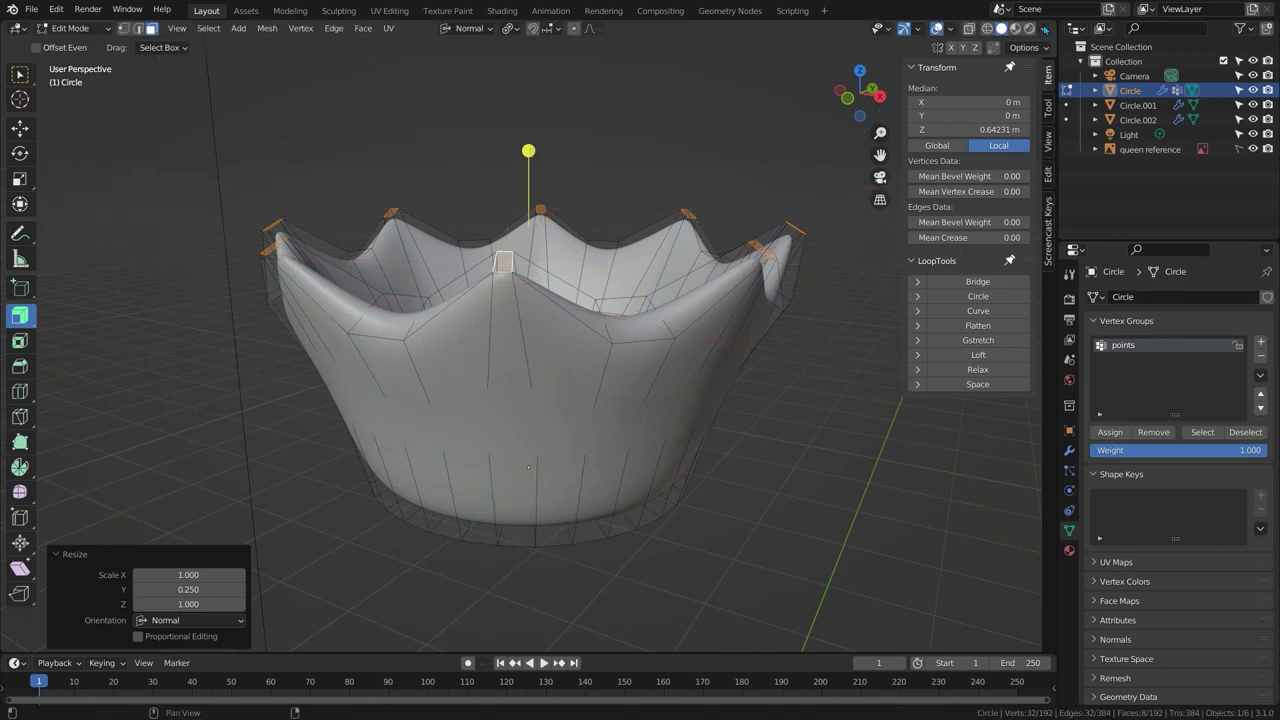
Switch the viewport's solid shading to a glossy matcap.
click(1044, 30)
click(1035, 98)
click(1028, 132)
click(783, 236)
Scale the point faces by about 1.365 along normal Y.
middle_drag(589, 236, 508, 166)
key(s)
key(y)
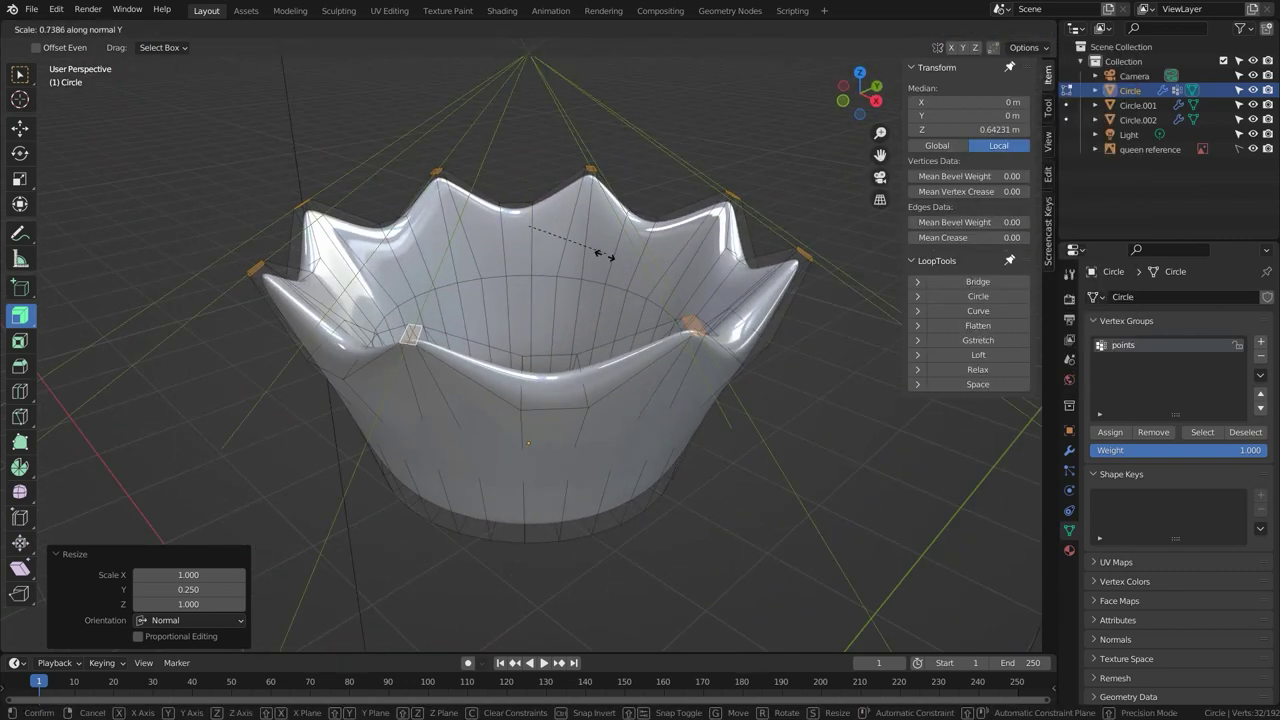
click(549, 374)
middle_drag(438, 274, 466, 399)
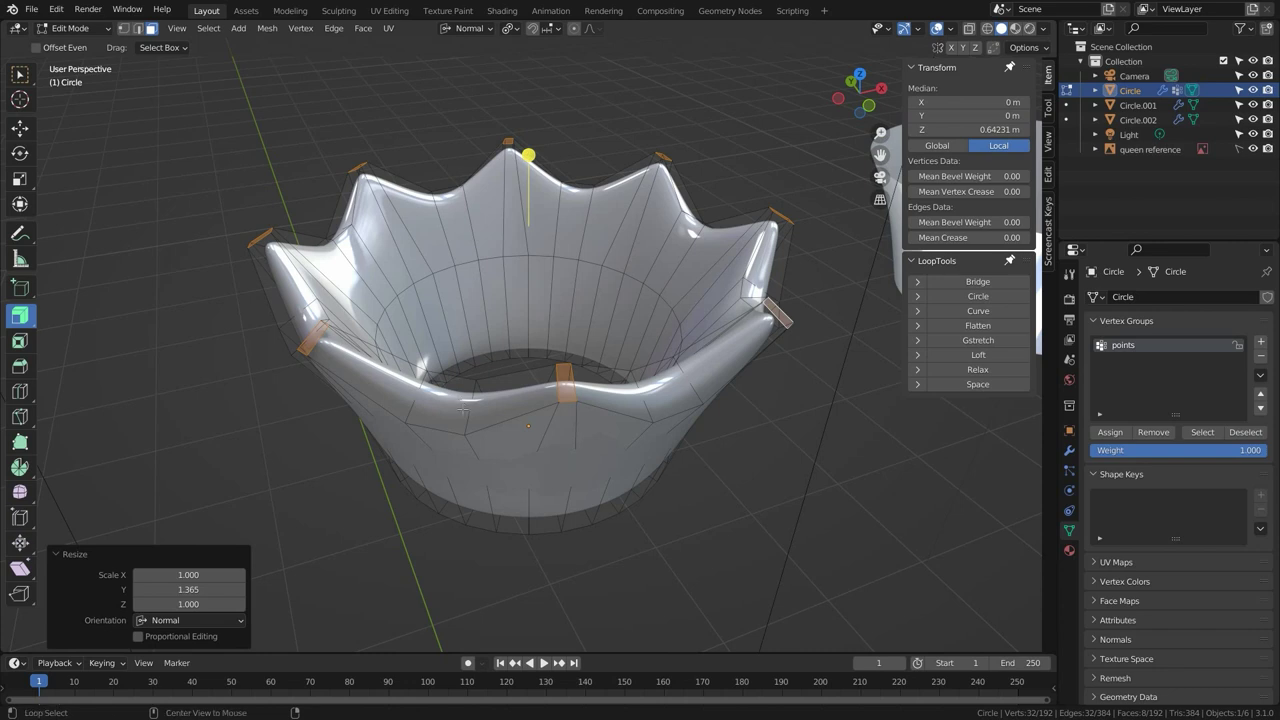
Select the upper rim's face loop and apply Checker Deselect (3 deselected, 1 selected, offset -1) to keep the faces midway between the points.
alt+click(463, 409)
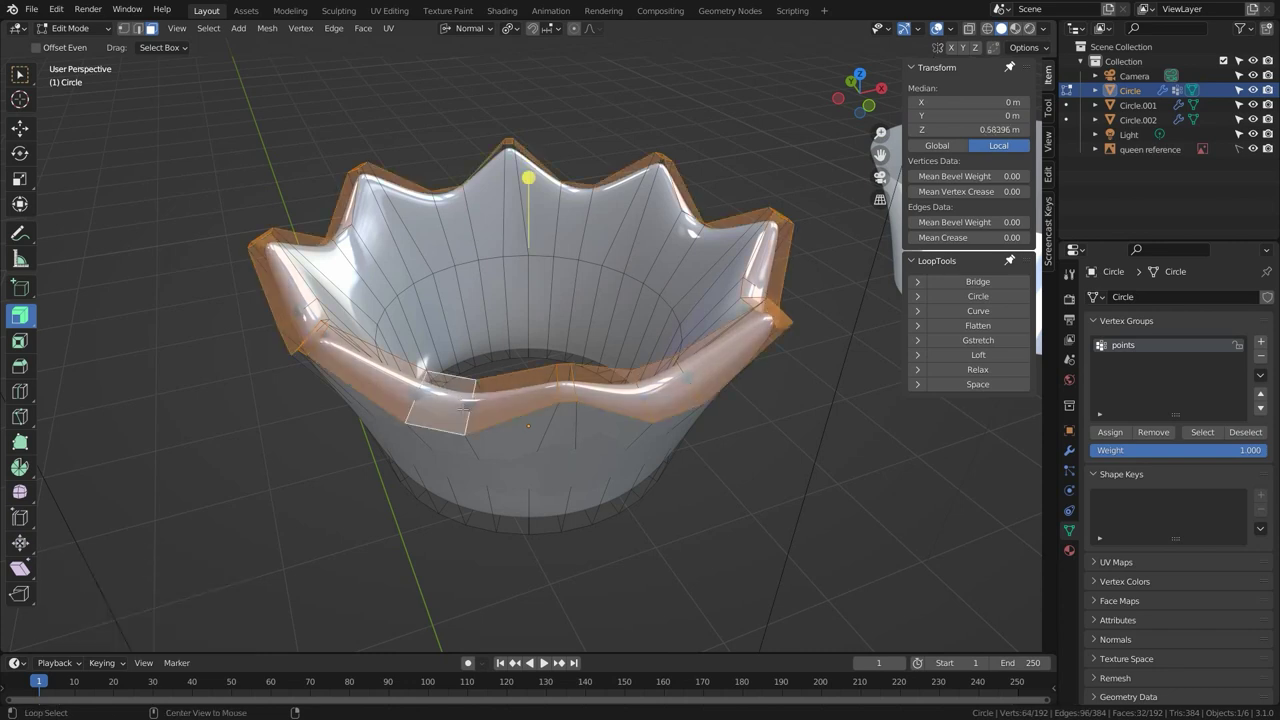
click(208, 28)
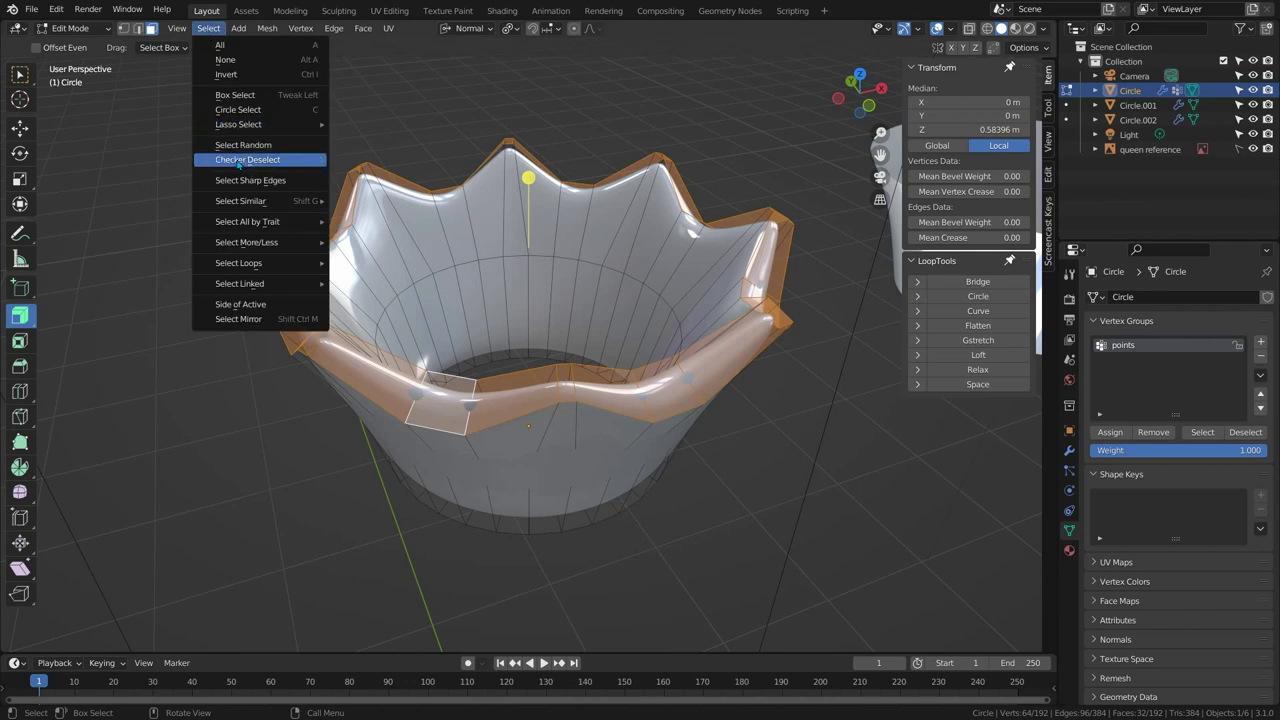
click(240, 160)
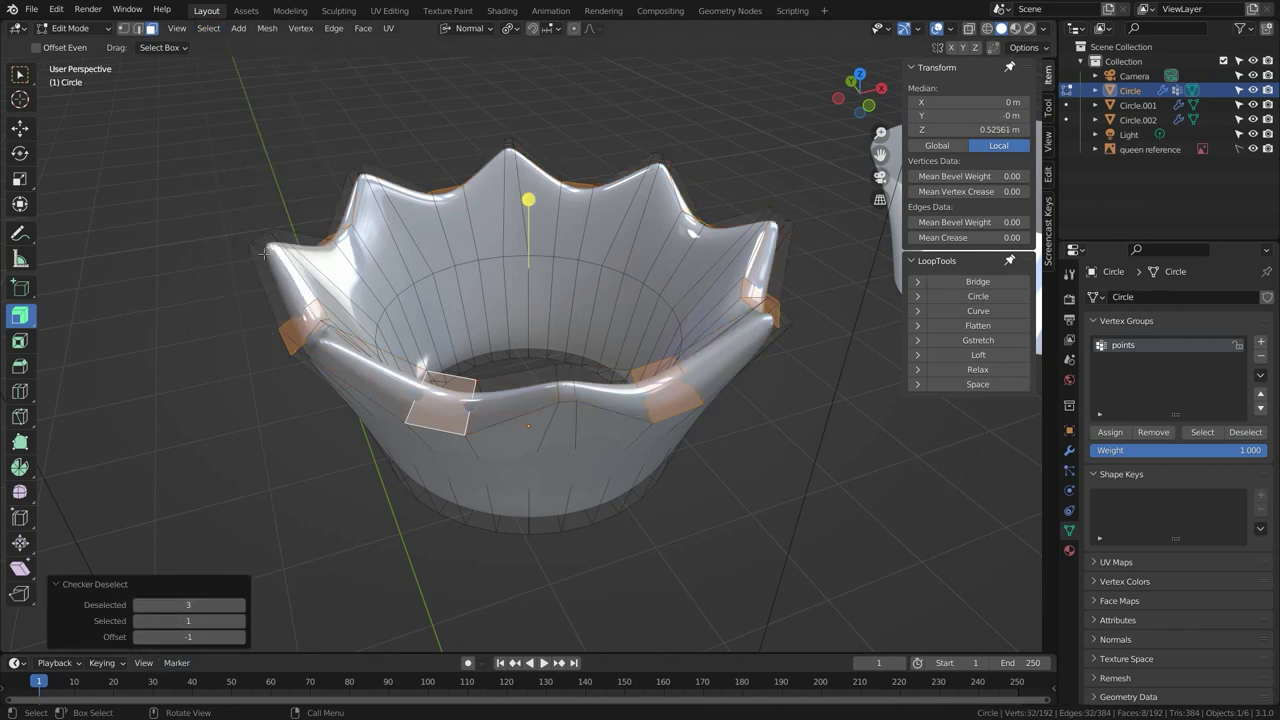
Lower the faces between the points by about 0.067 m along their normals.
key(g)
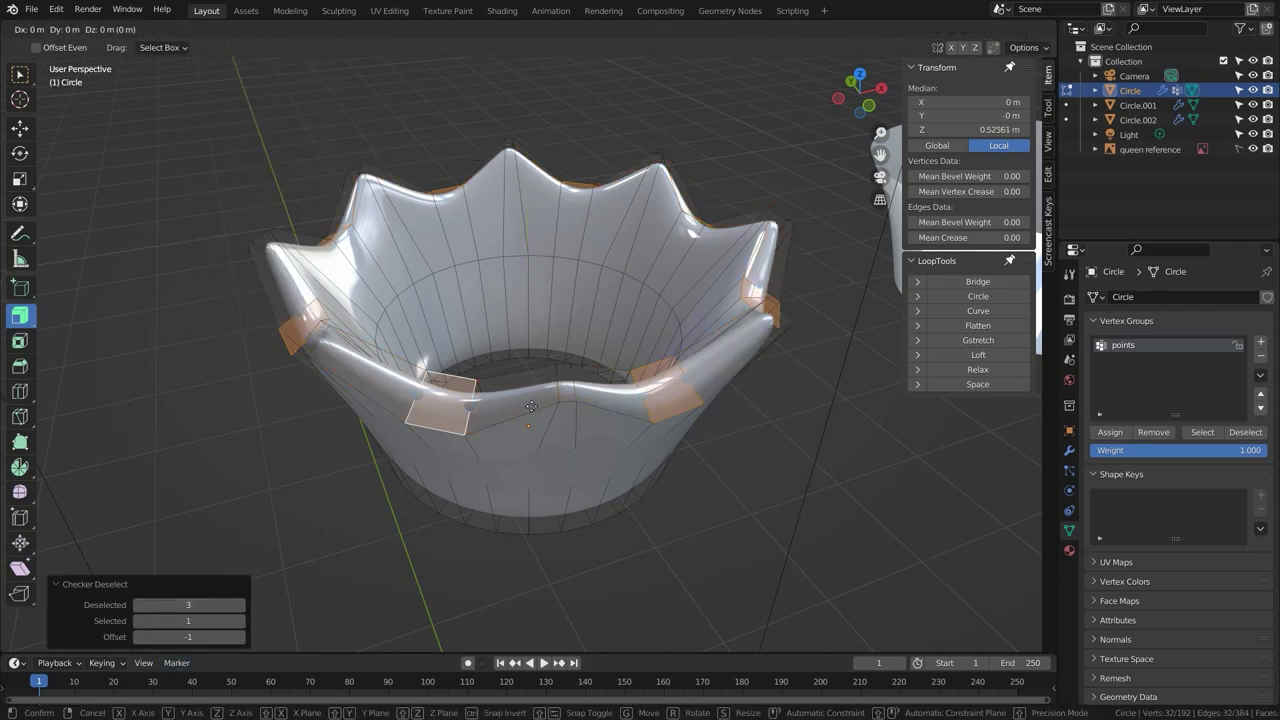
key(z)
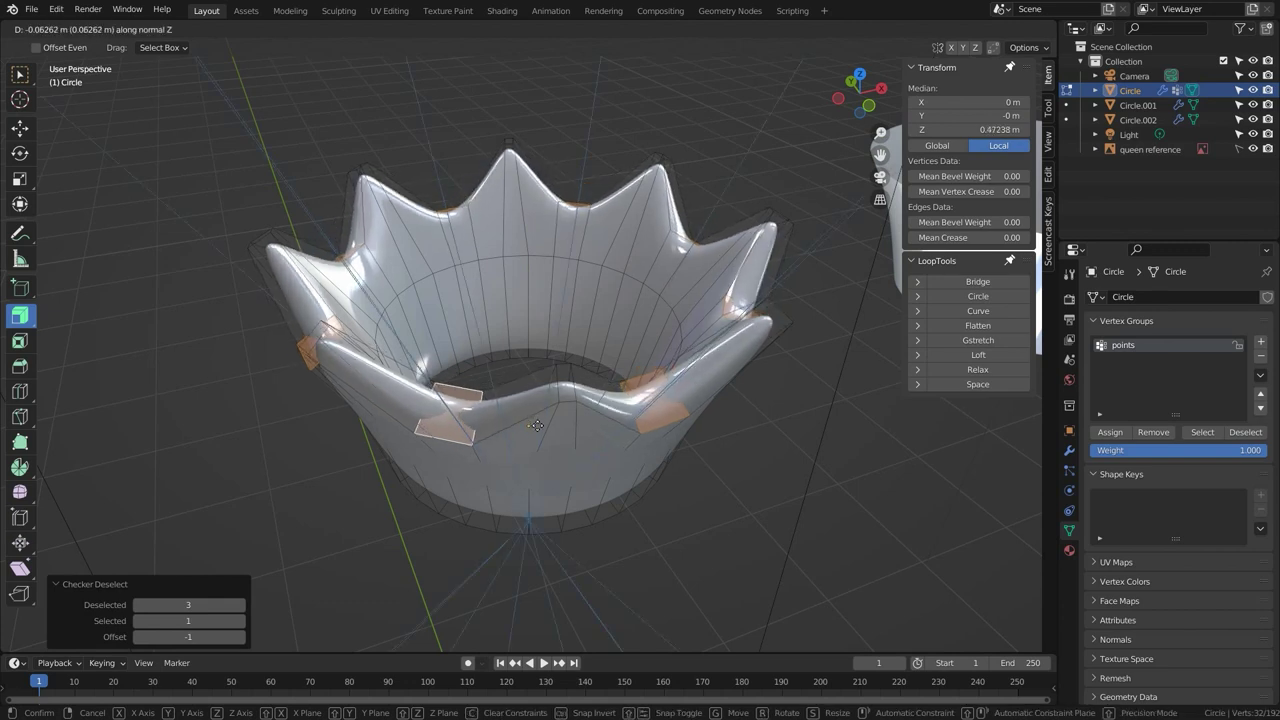
click(538, 428)
Enlarge the lowered faces by about 1.556 along normal Y and 1.691 along normal X.
key(s)
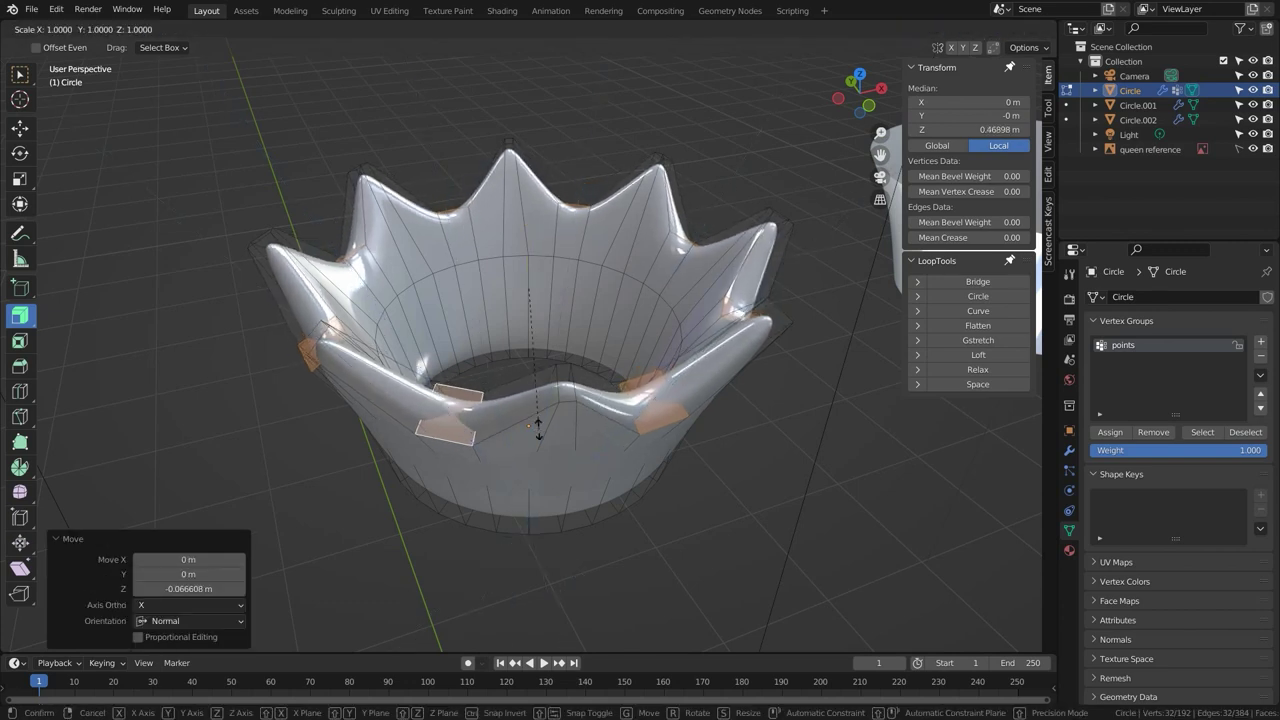
key(y)
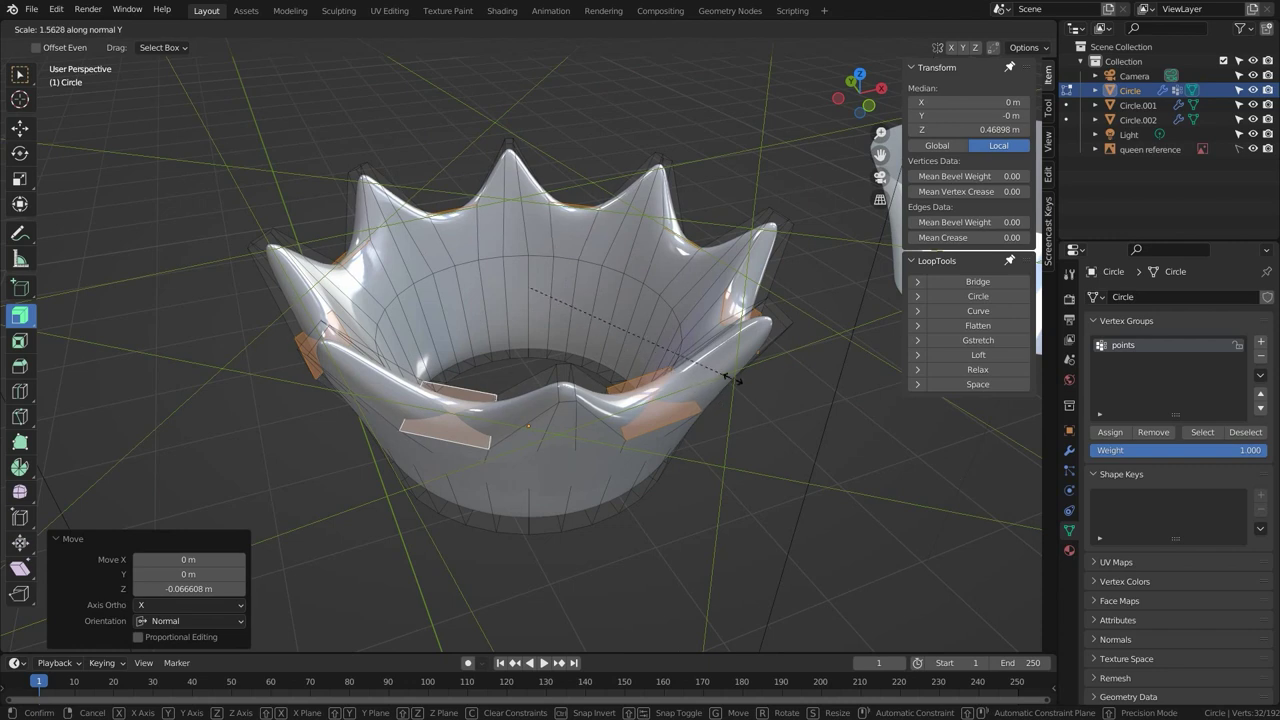
click(737, 381)
key(s)
key(x)
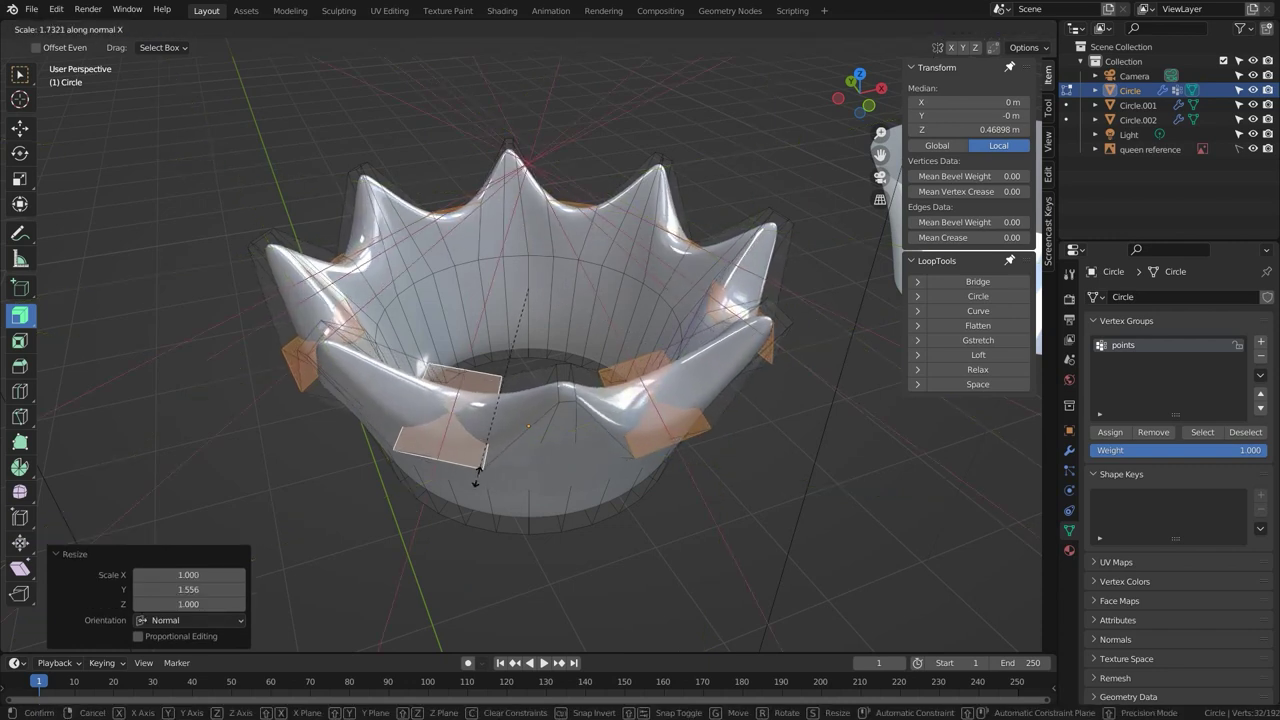
click(480, 473)
Check the crown in Object Mode and assign the lowered faces to a new vertex group named "dips".
mouse_move(502, 404)
middle_down()
mouse_move(511, 385)
mouse_move(498, 398)
middle_up()
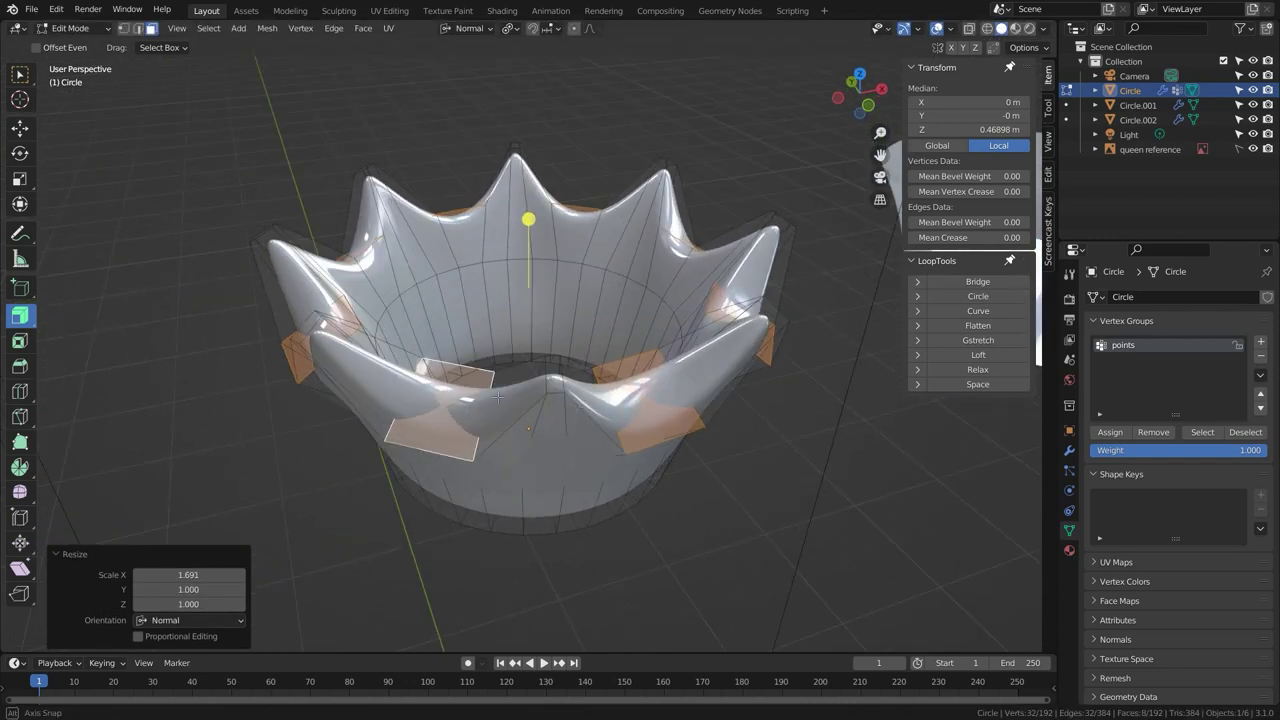
key(Tab)
mouse_move(600, 366)
middle_down()
mouse_move(637, 323)
mouse_move(654, 266)
mouse_move(579, 320)
mouse_move(537, 379)
mouse_move(584, 385)
middle_up()
key(Tab)
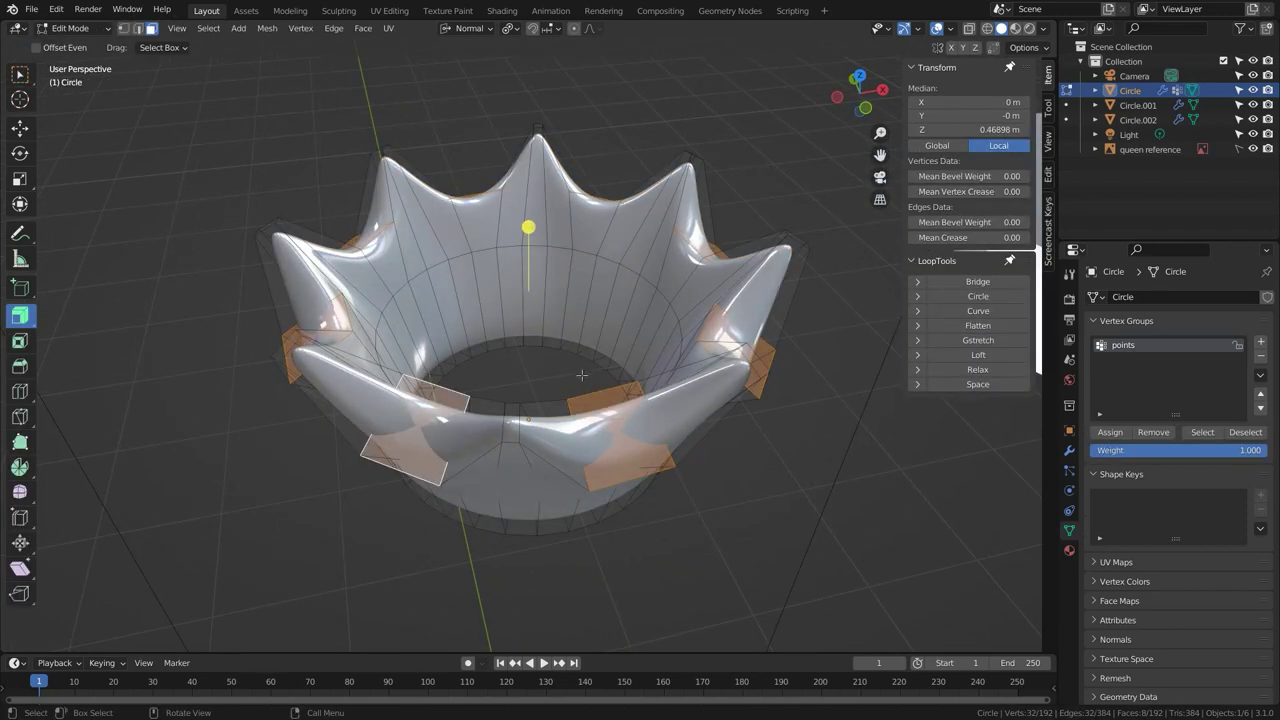
key(ctrl+g)
click(778, 488)
double_click(1148, 359)
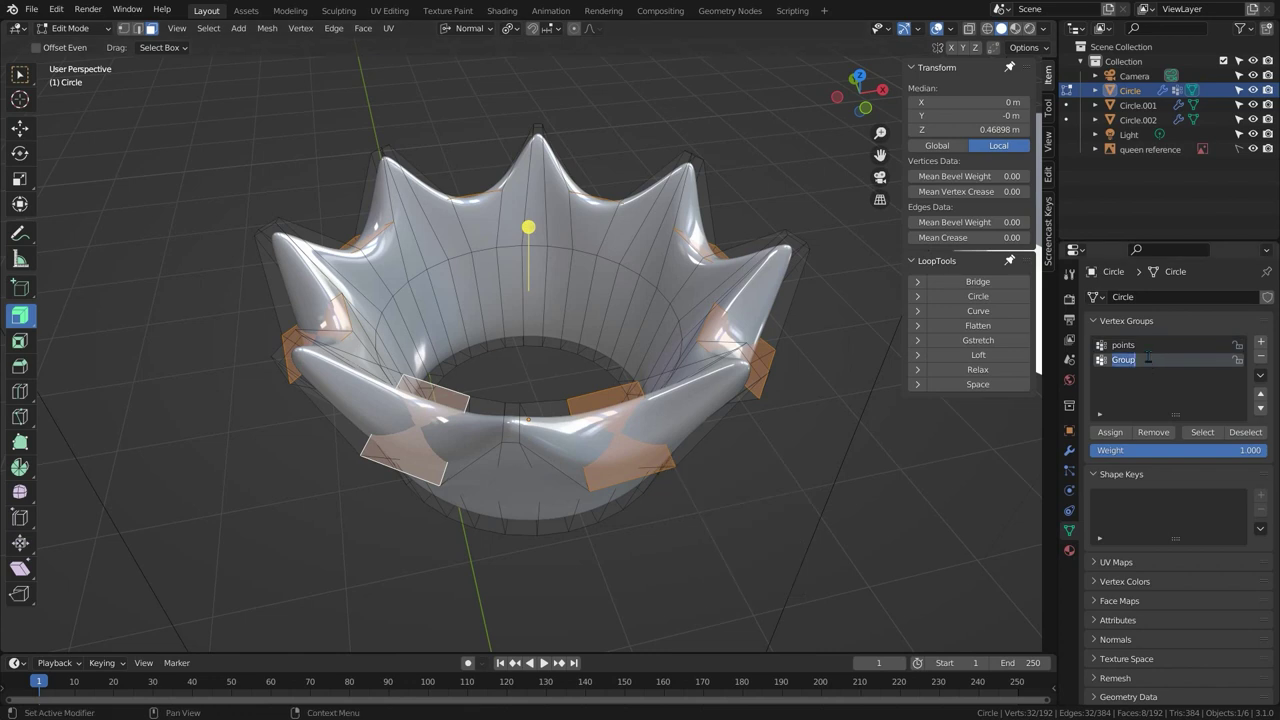
text(dips)
key(Return)
Reselect only the "points" vertex group and widen its faces by about 14.781 along normal X.
key(alt+a)
click(1150, 345)
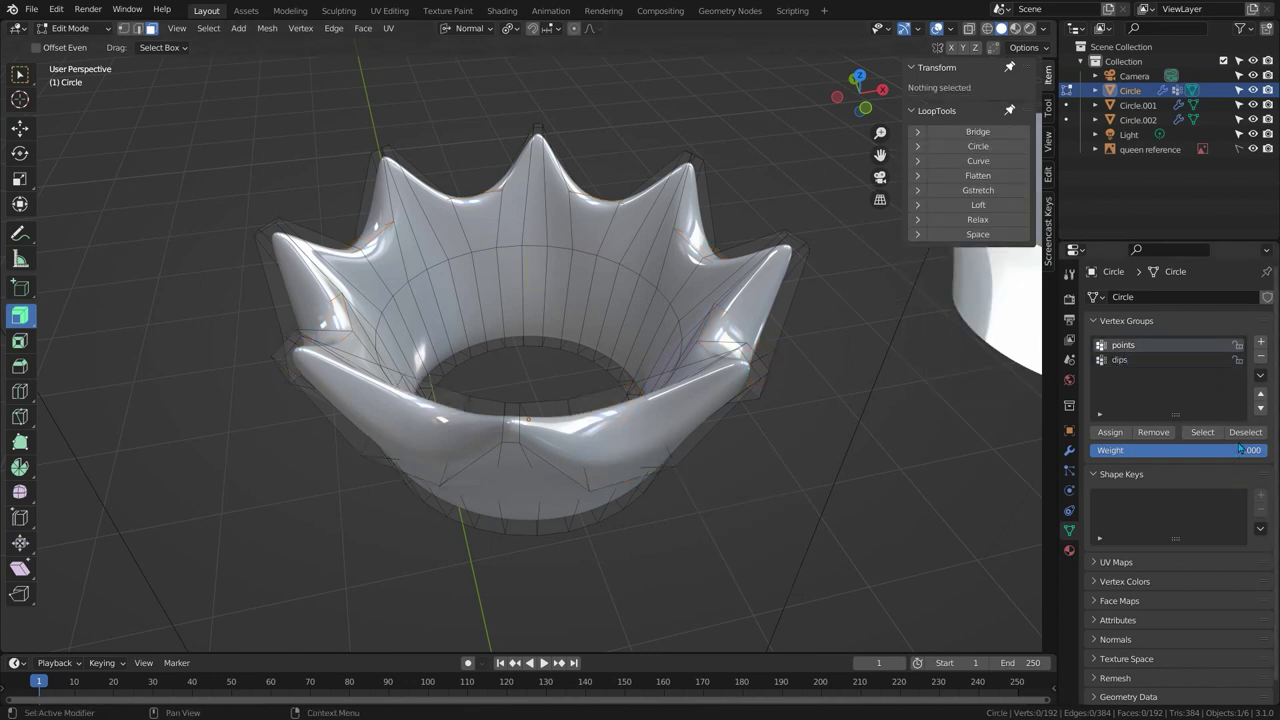
click(1200, 432)
key(s)
key(x)
click(171, 375)
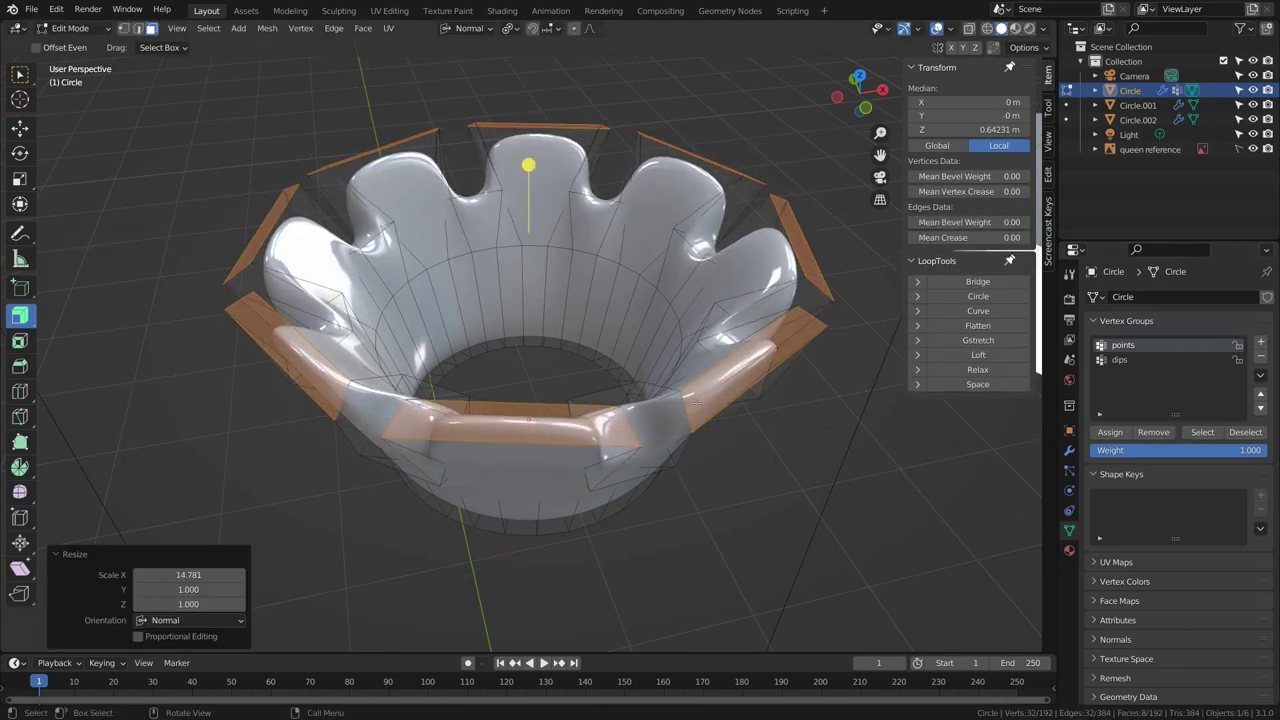
Undo the last resize of the tip faces, and move them along their normal Y axis by about 0.063 m.
key(ctrl+z)
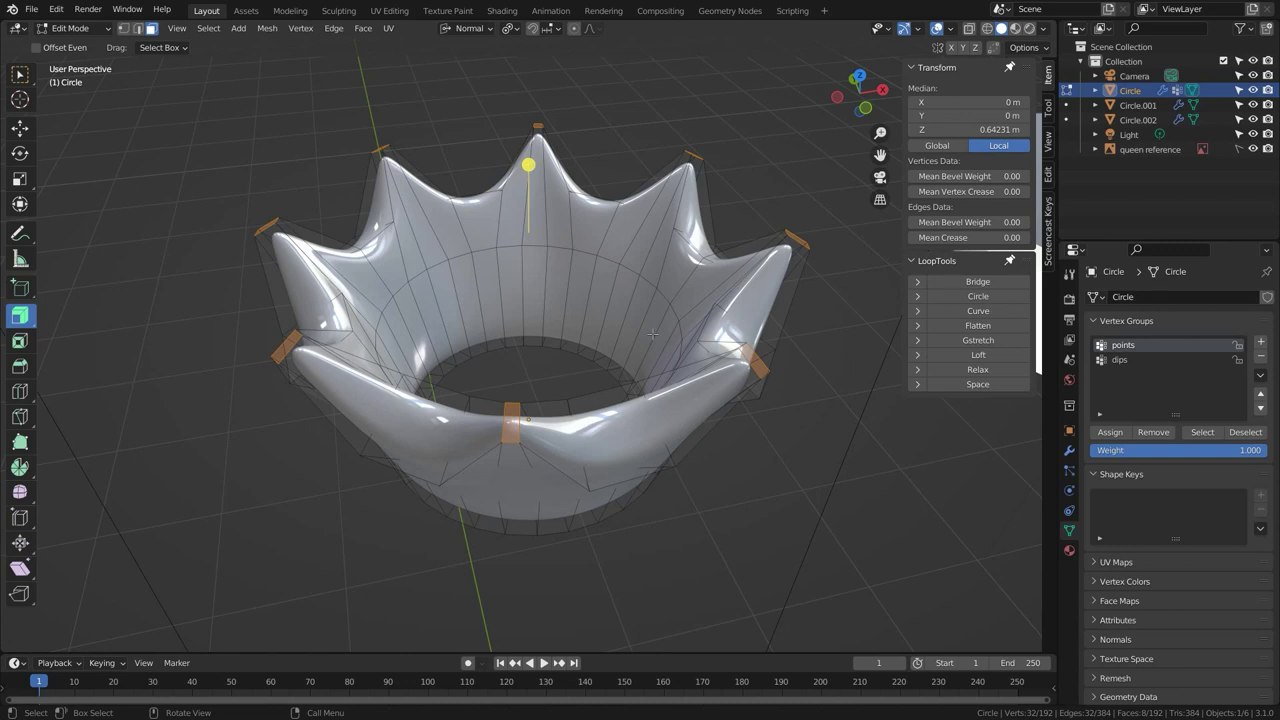
key(g)
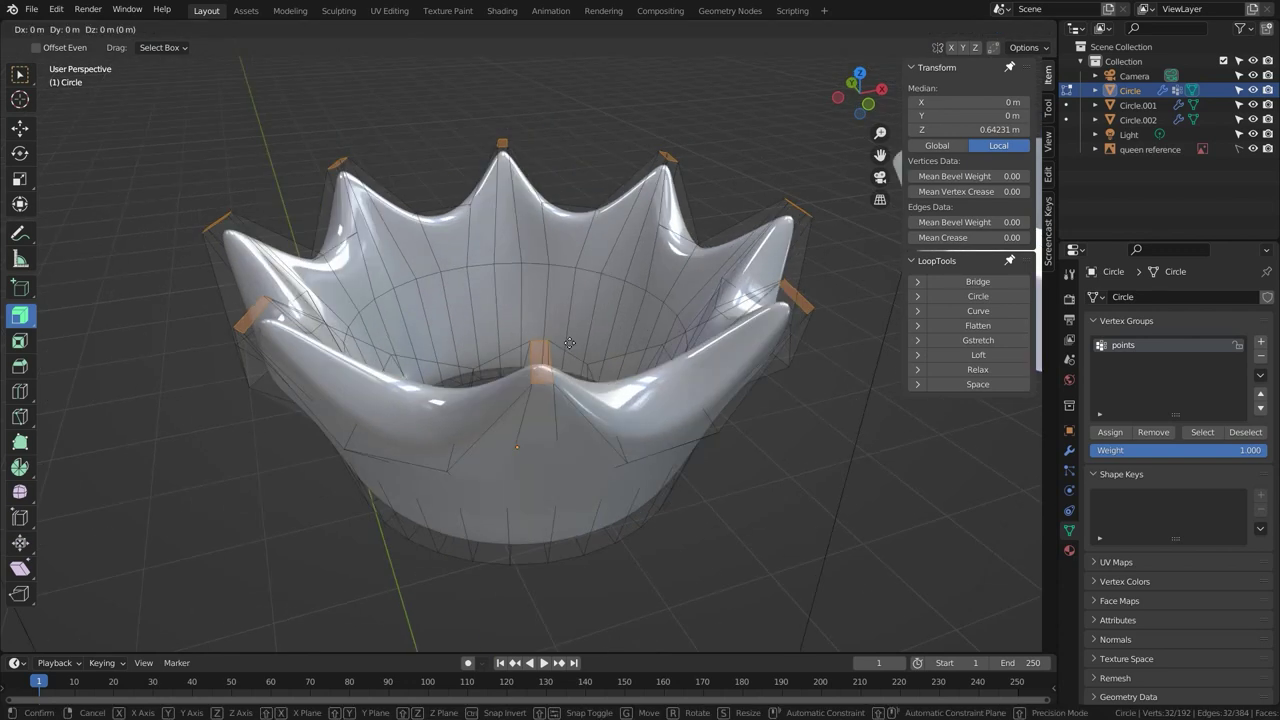
key(y)
click(520, 368)
mouse_move(520, 368)
middle_down()
mouse_move(568, 292)
mouse_move(565, 262)
mouse_move(542, 342)
mouse_move(510, 372)
middle_up()
Add one loop cut around the crown's upper rim thickness and slide it to a factor of about 0.78.
key(ctrl+r)
click(328, 405)
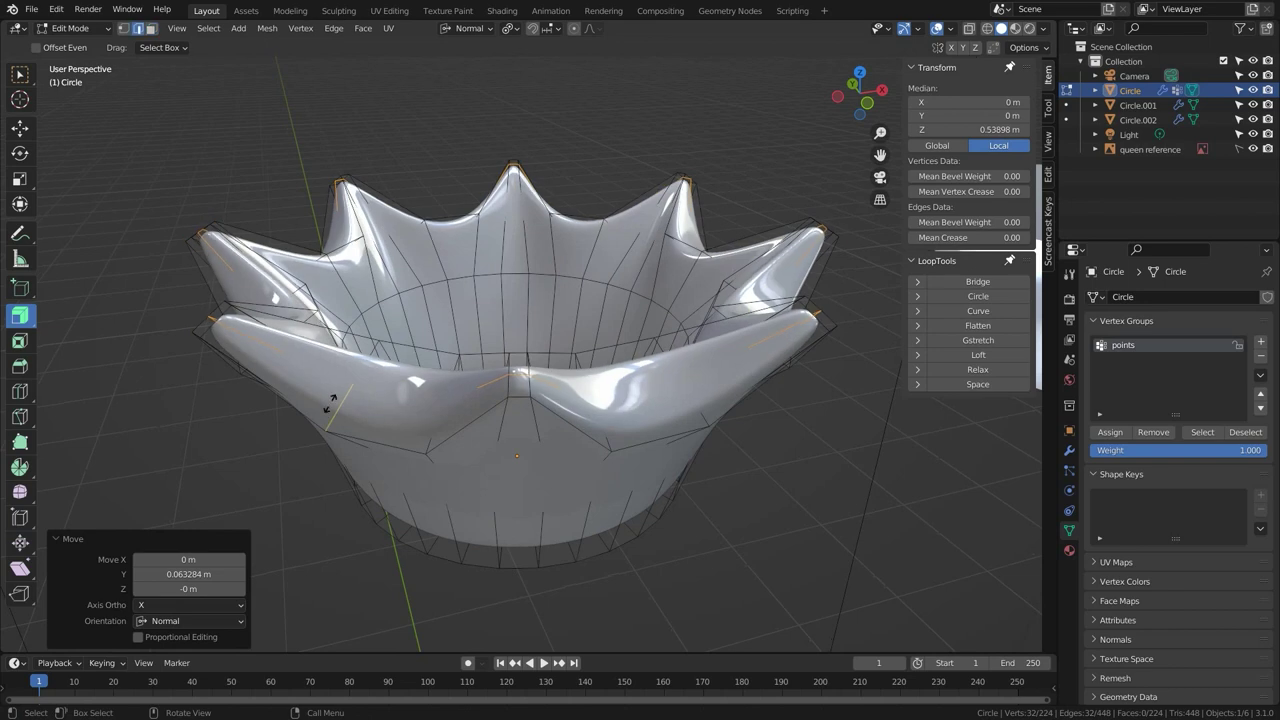
click(300, 432)
middle_drag(356, 436, 479, 371)
scroll(400, 387, down, 5)
scroll(484, 338, up, 4)
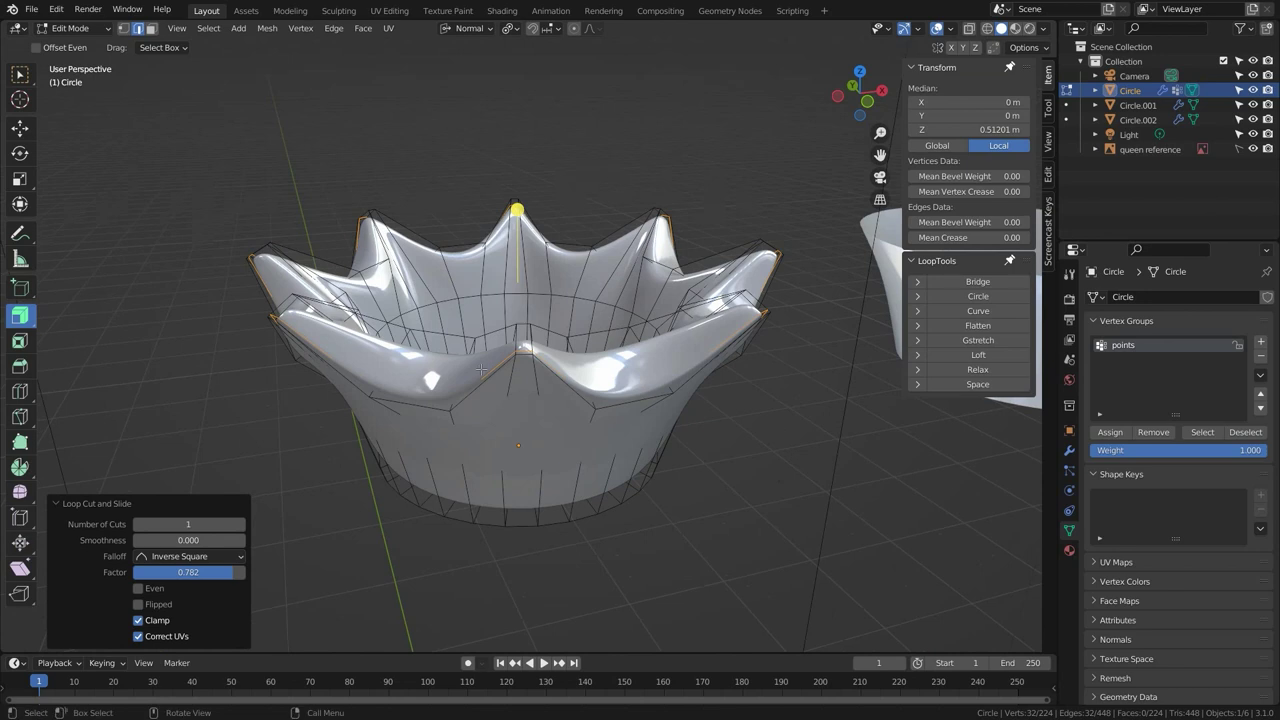
Leave Edit Mode on the first crown and open the plain flared ring Circle.001 for mesh editing.
key(Tab)
scroll(600, 360, down, 2)
shift+middle_drag(665, 348, 443, 374)
shift+middle_drag(698, 400, 455, 416)
click(500, 418)
scroll(560, 429, up, 2)
shift+middle_drag(600, 414, 636, 385)
key(Tab)
mouse_move(757, 240)
middle_down()
mouse_move(740, 282)
mouse_move(768, 228)
middle_up()
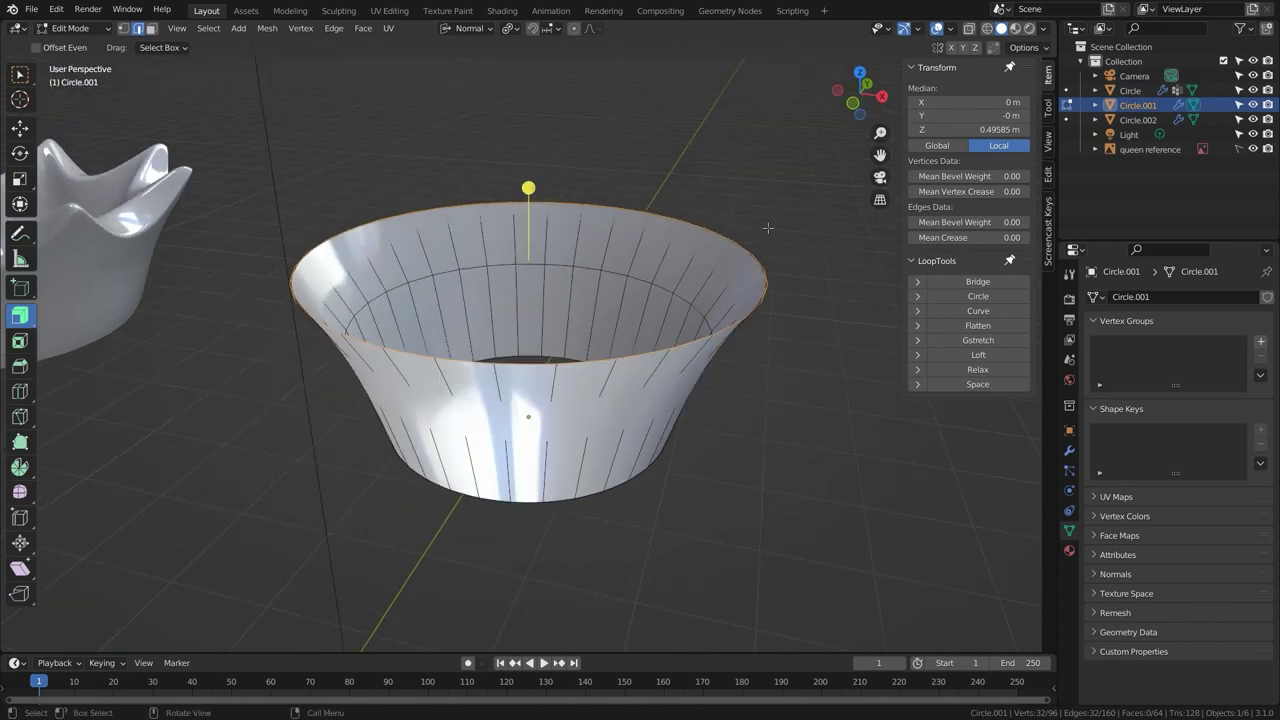
In vertex mode, reduce the upper rim loop selection with Checker Deselect: 3 deselected, 1 selected, offset -1.
key(1)
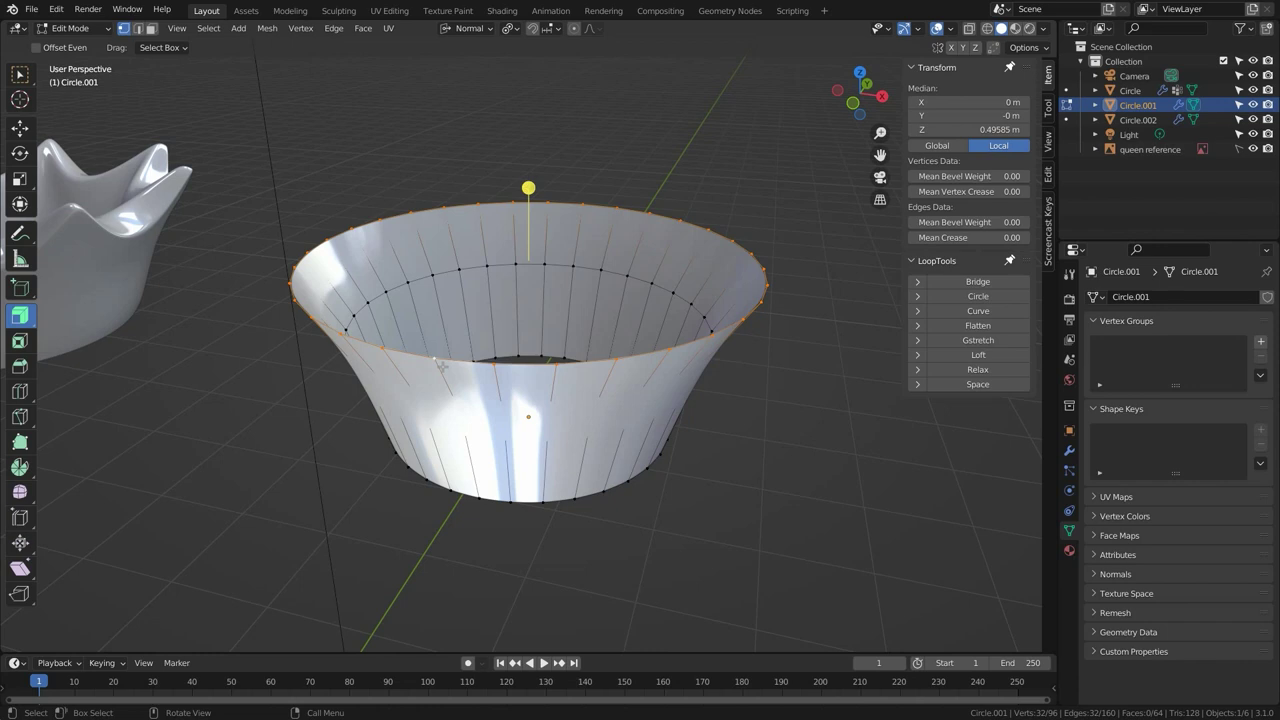
click(208, 28)
click(247, 160)
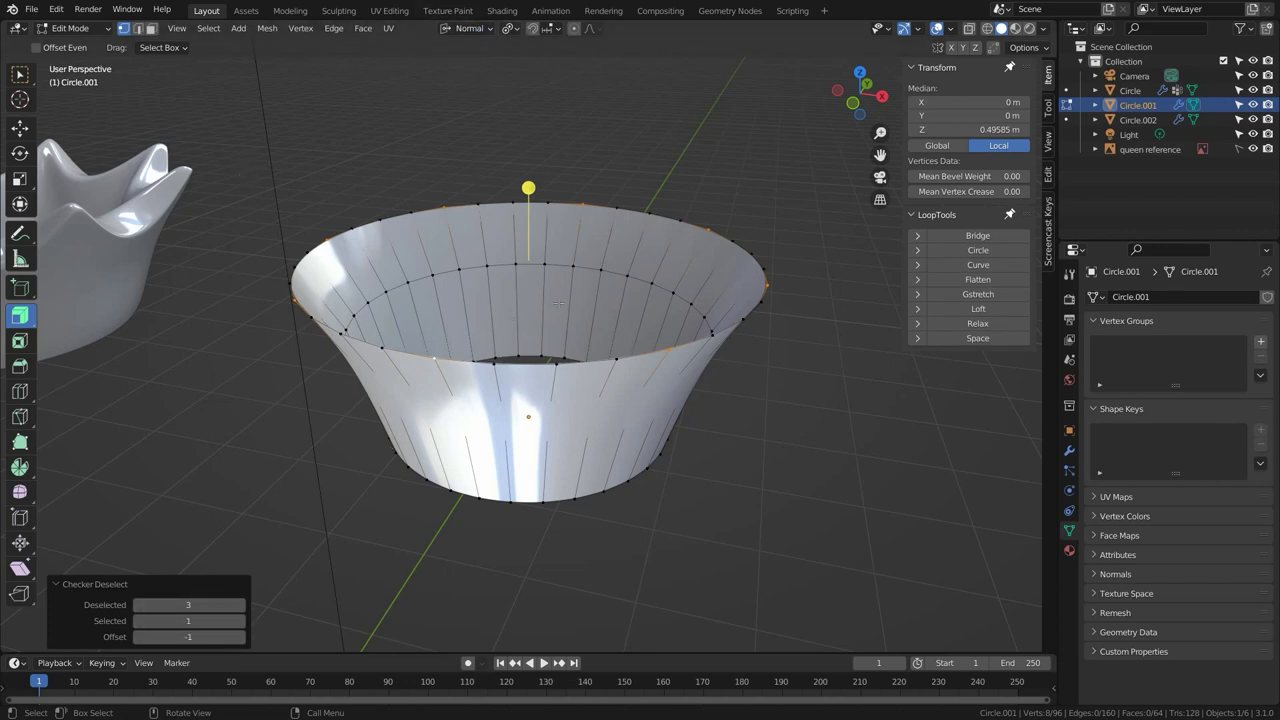
key(g)
key(y)
key(y)
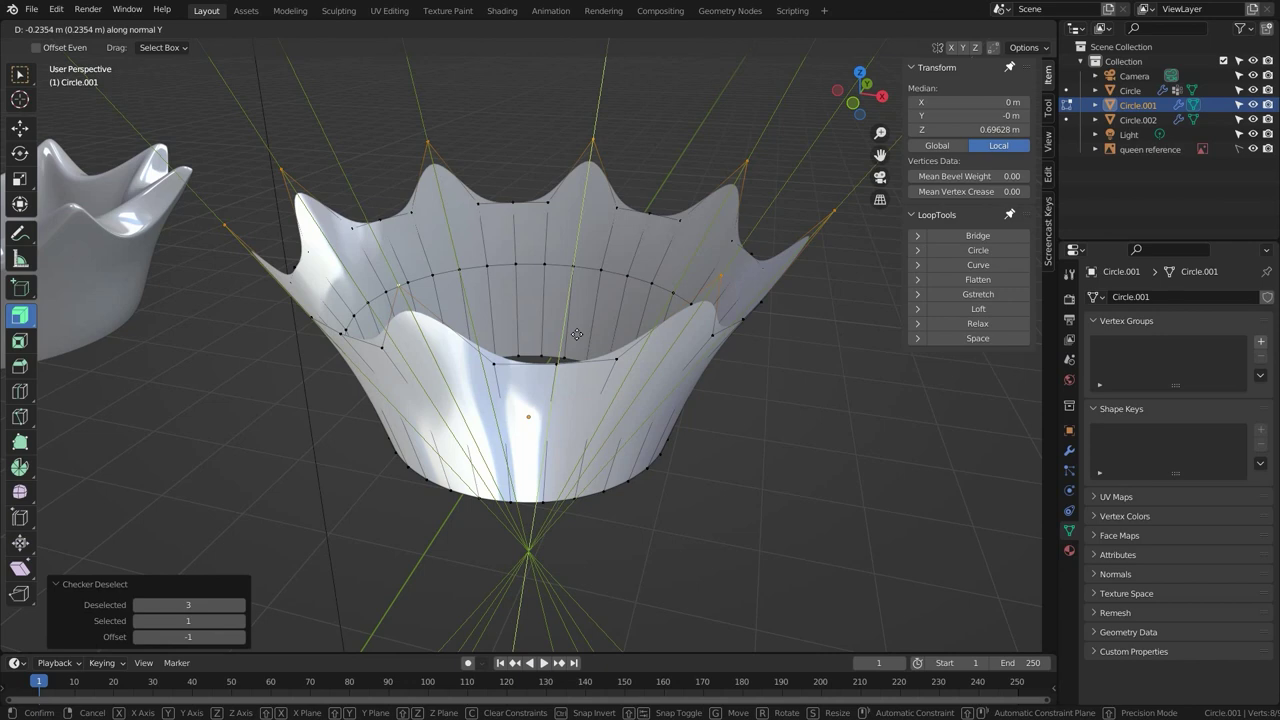
key(Escape)
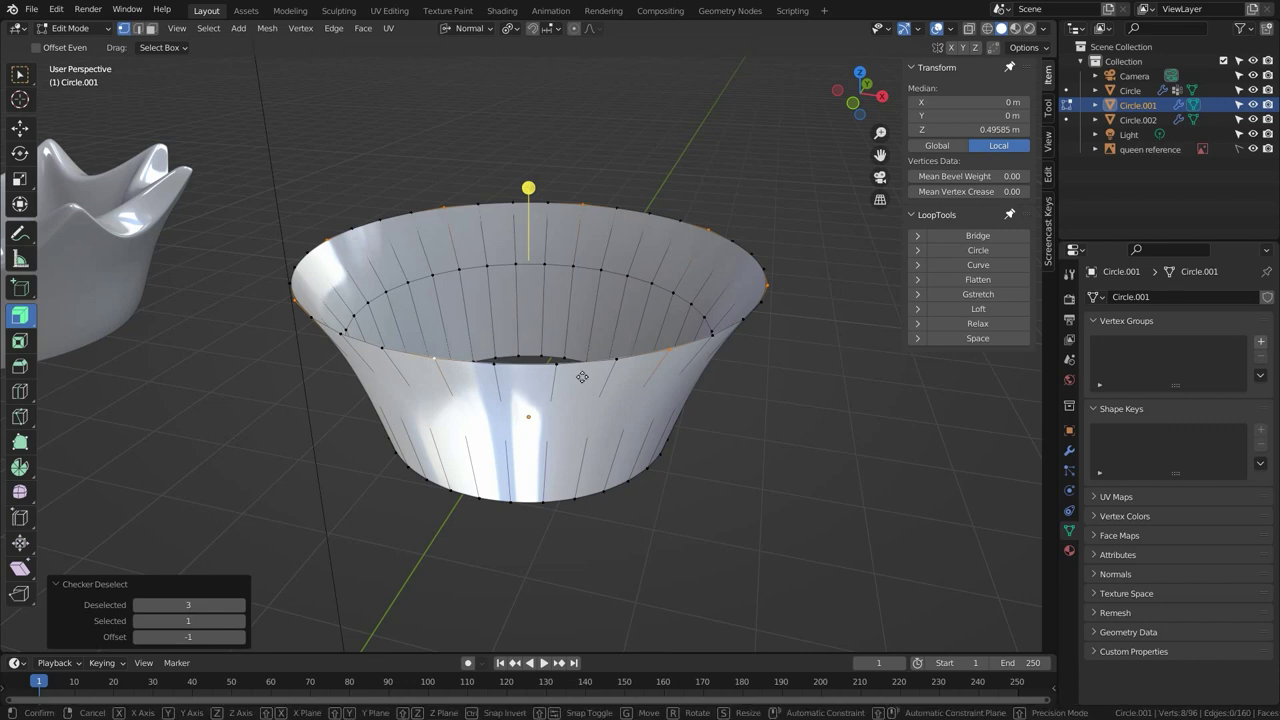
key(shift+v)
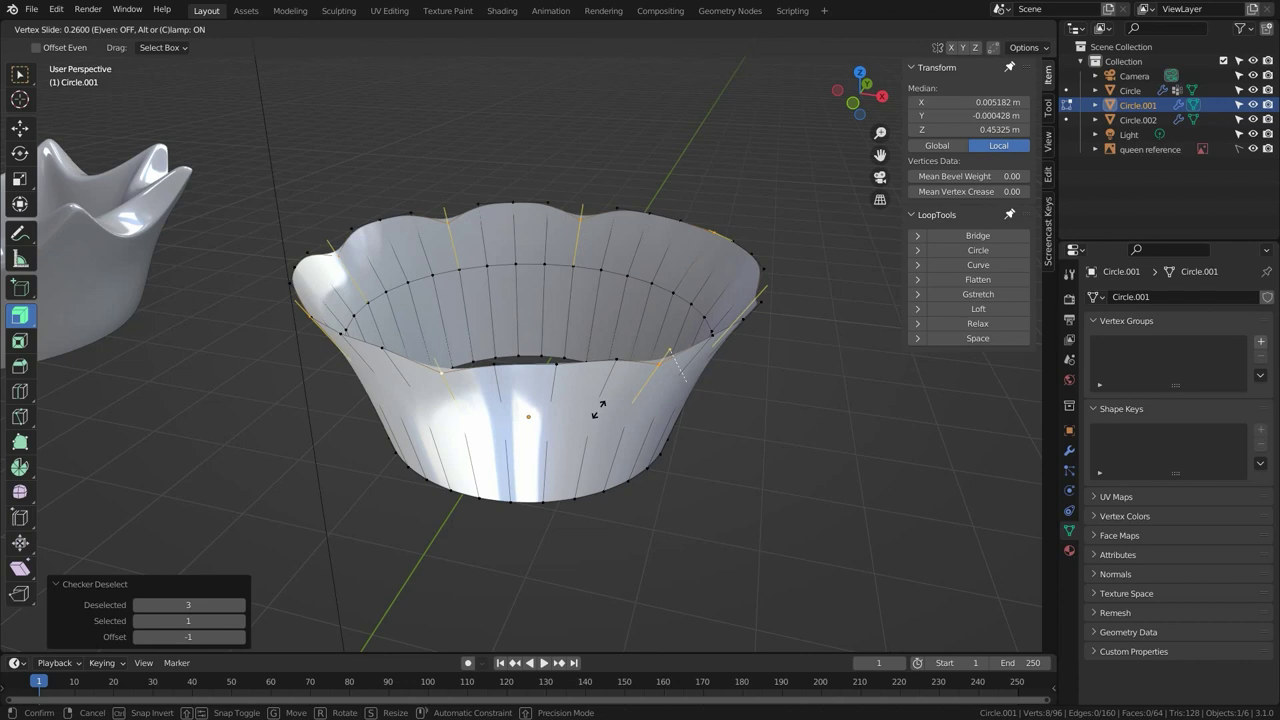
key(Escape)
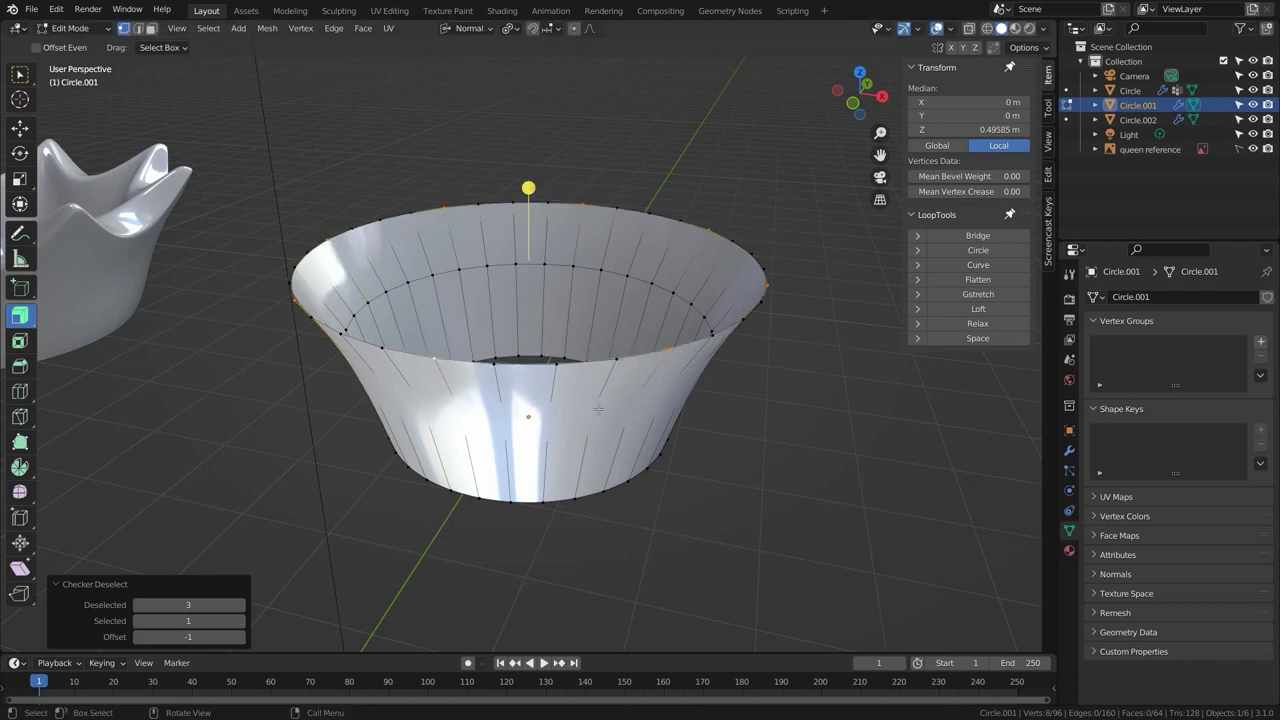
In front view, vertex-slide the selected rim vertices upward past the rim to a factor of about -1.09 with clamping off.
key(KP_1)
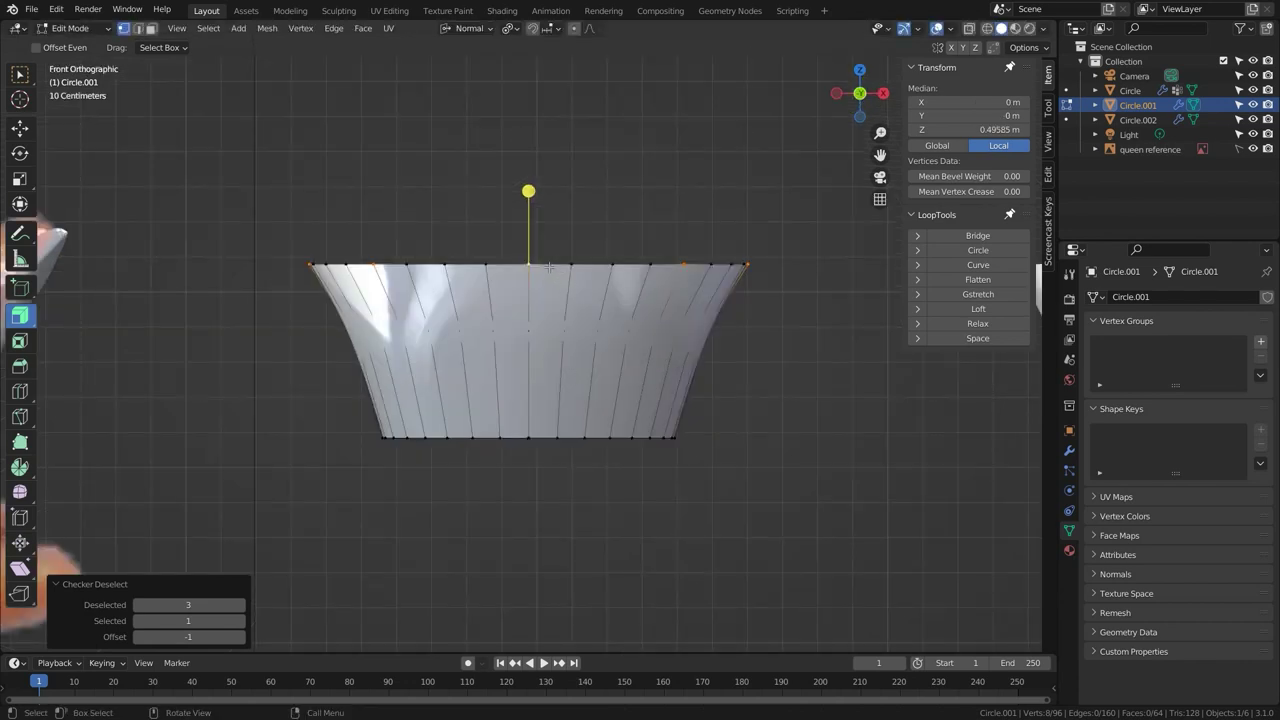
key(shift+v)
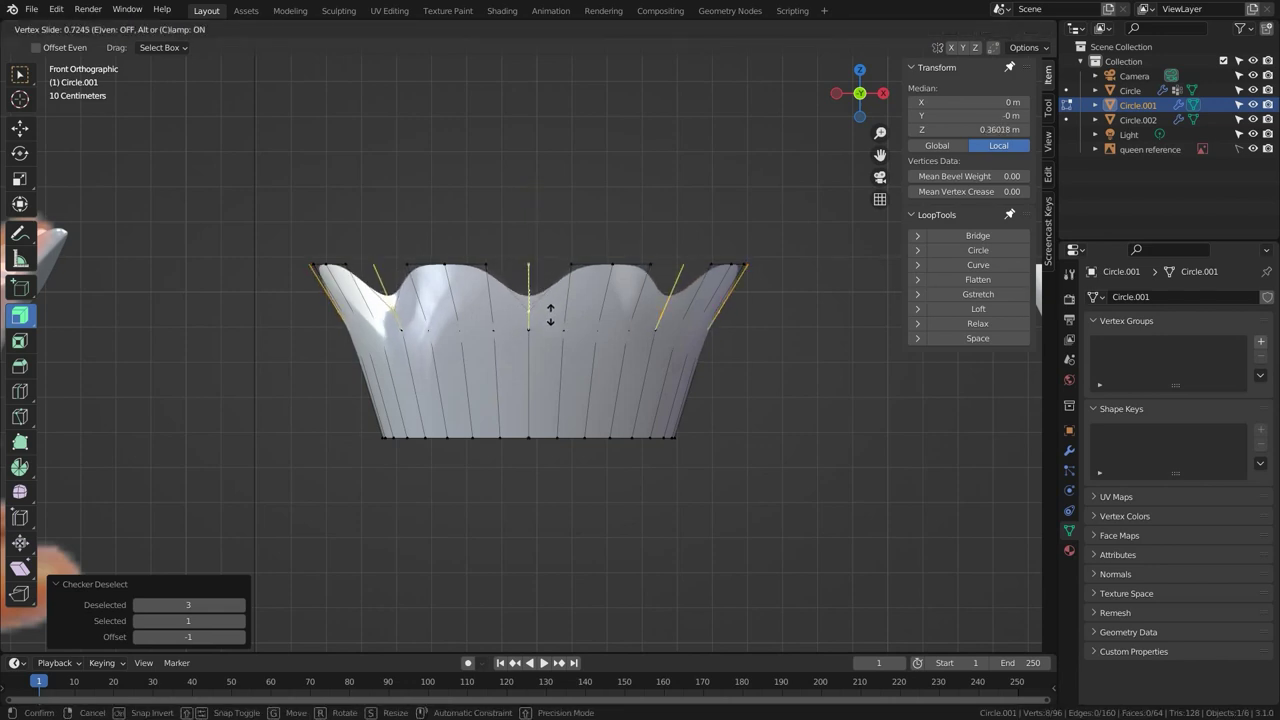
key(c)
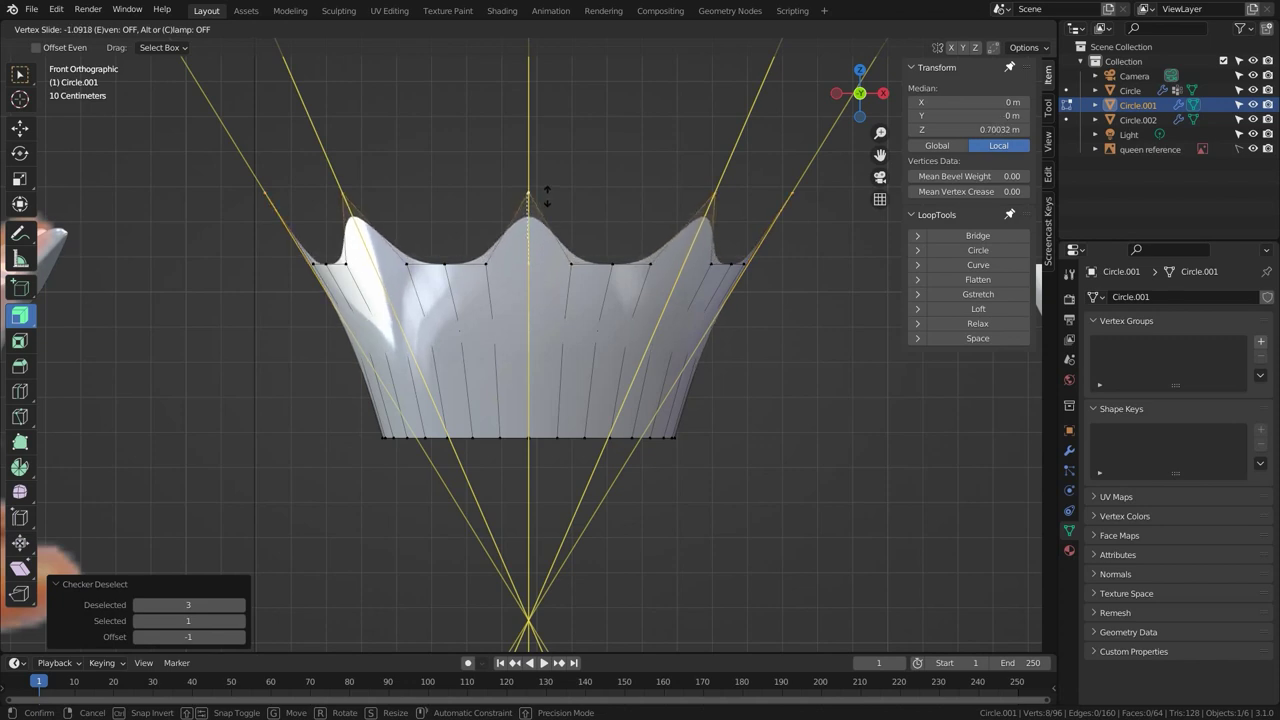
click(547, 194)
middle_drag(547, 197, 388, 336)
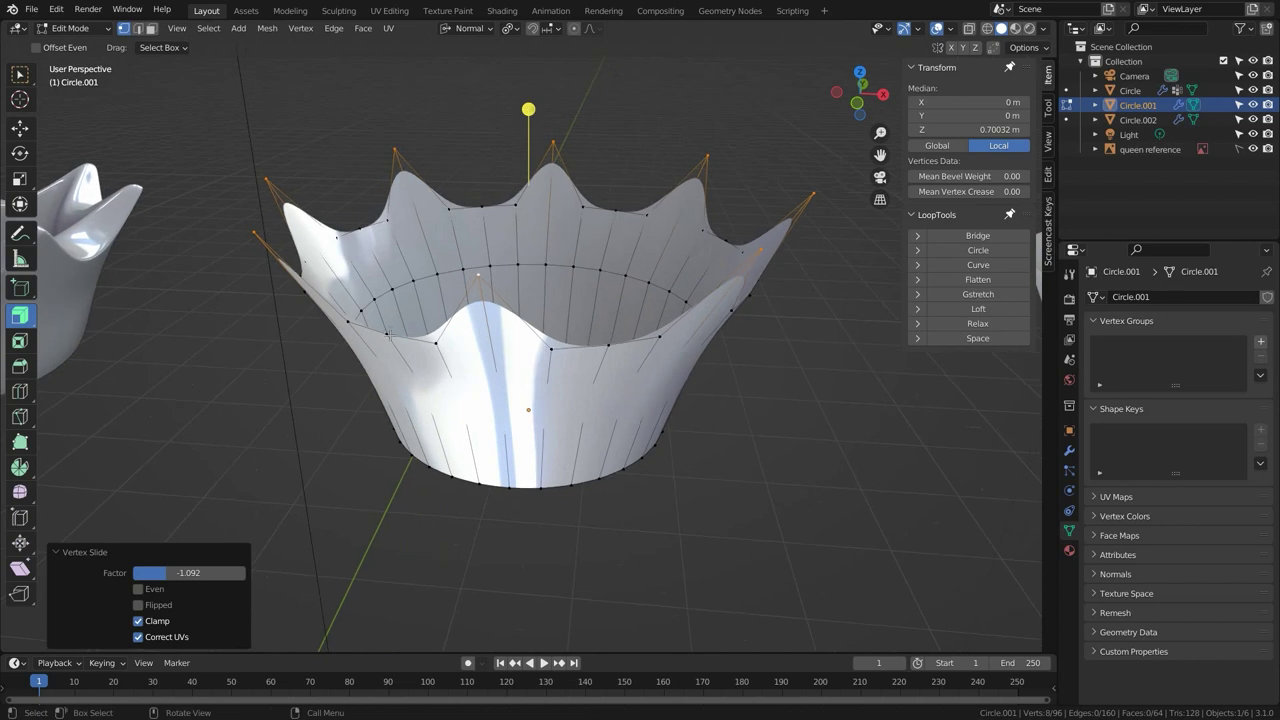
Select the middle vertex of each dip with Checker Deselect and vertex-slide them down to a factor of about 0.35, clamping off.
alt+click(394, 347)
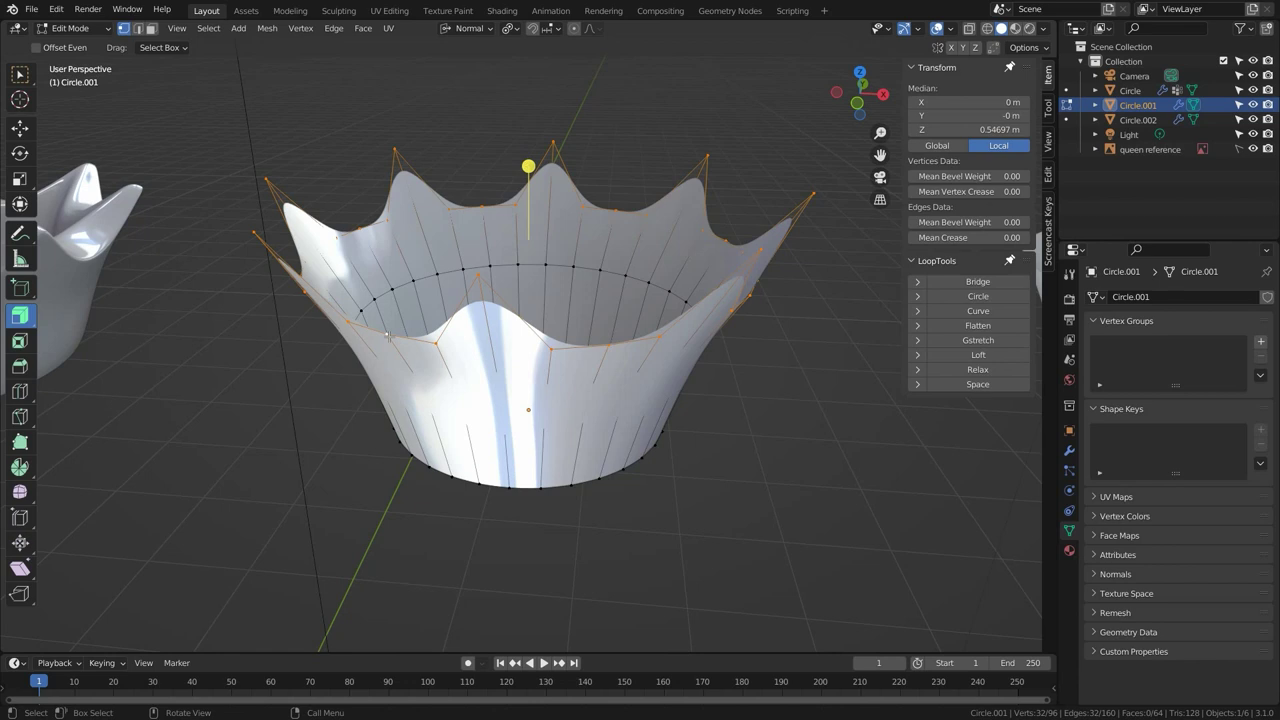
click(208, 28)
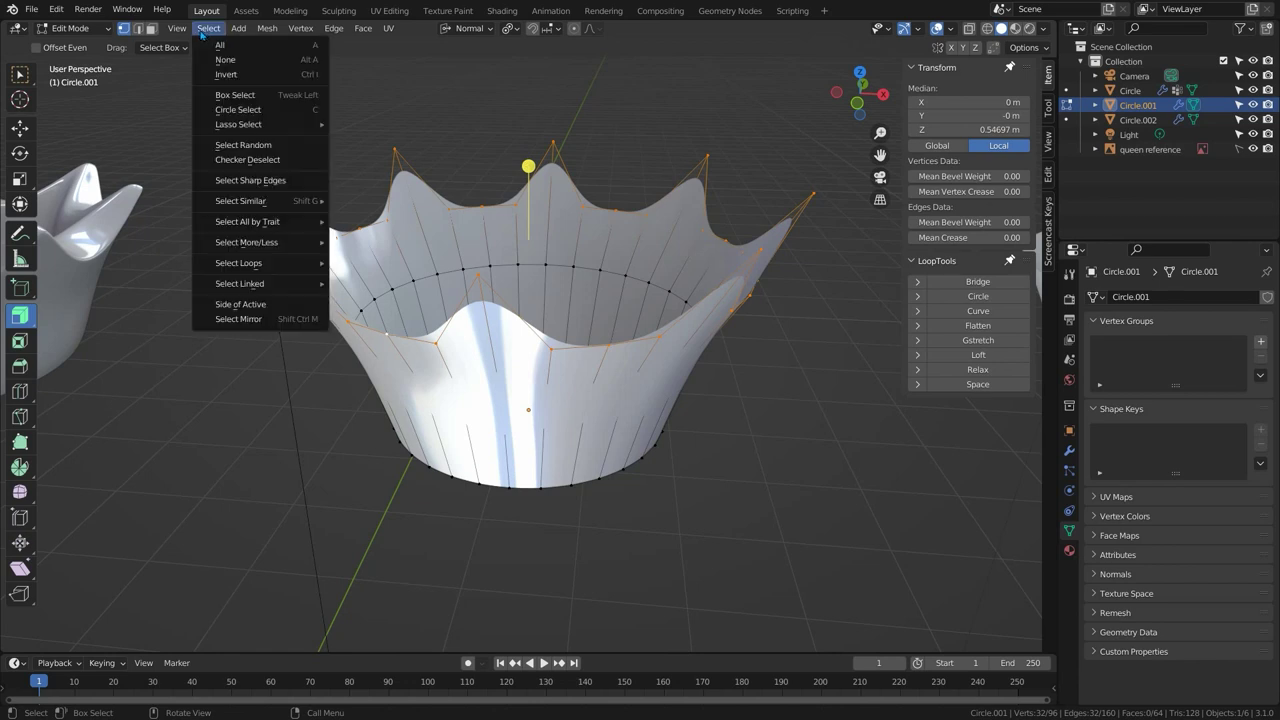
click(244, 156)
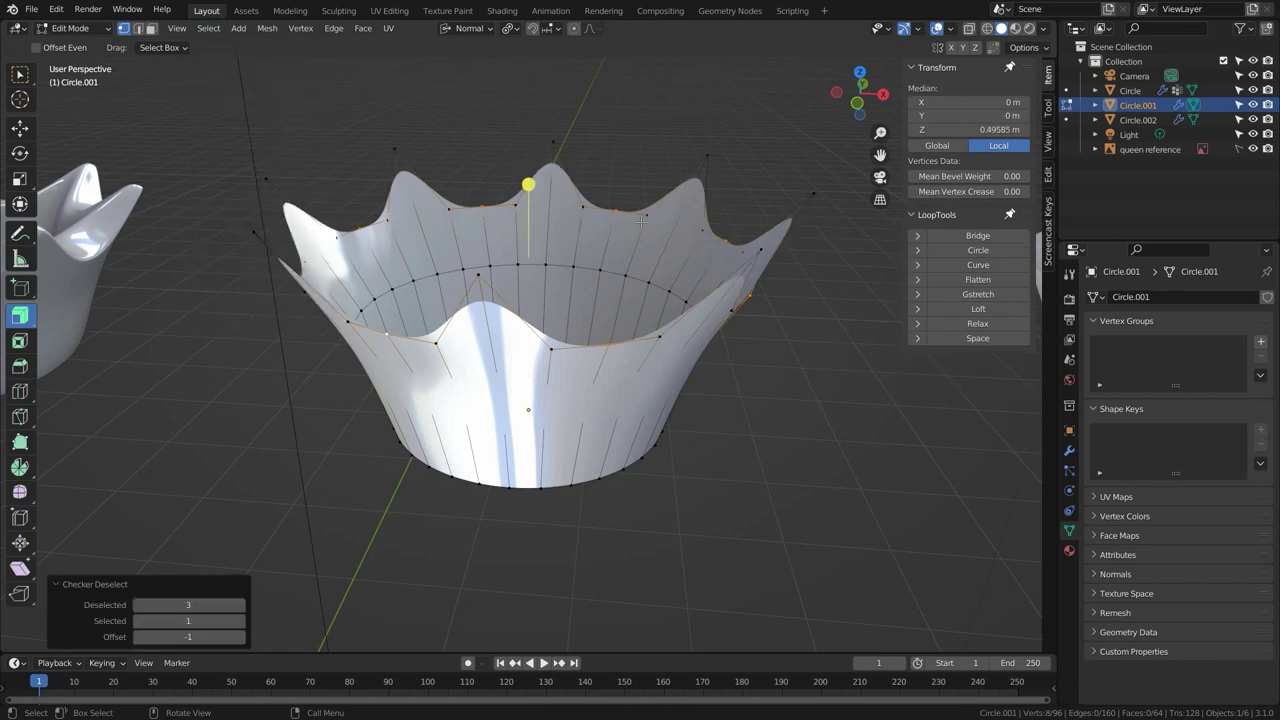
key(KP_1)
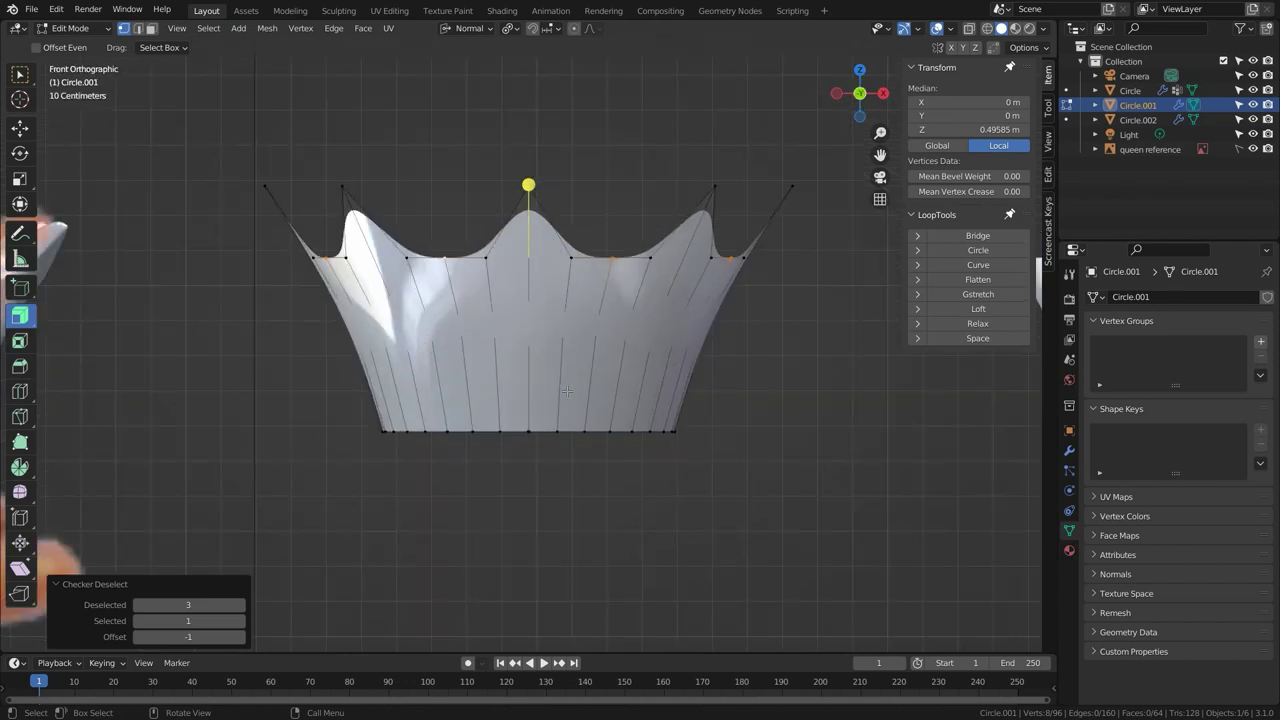
key(shift+v)
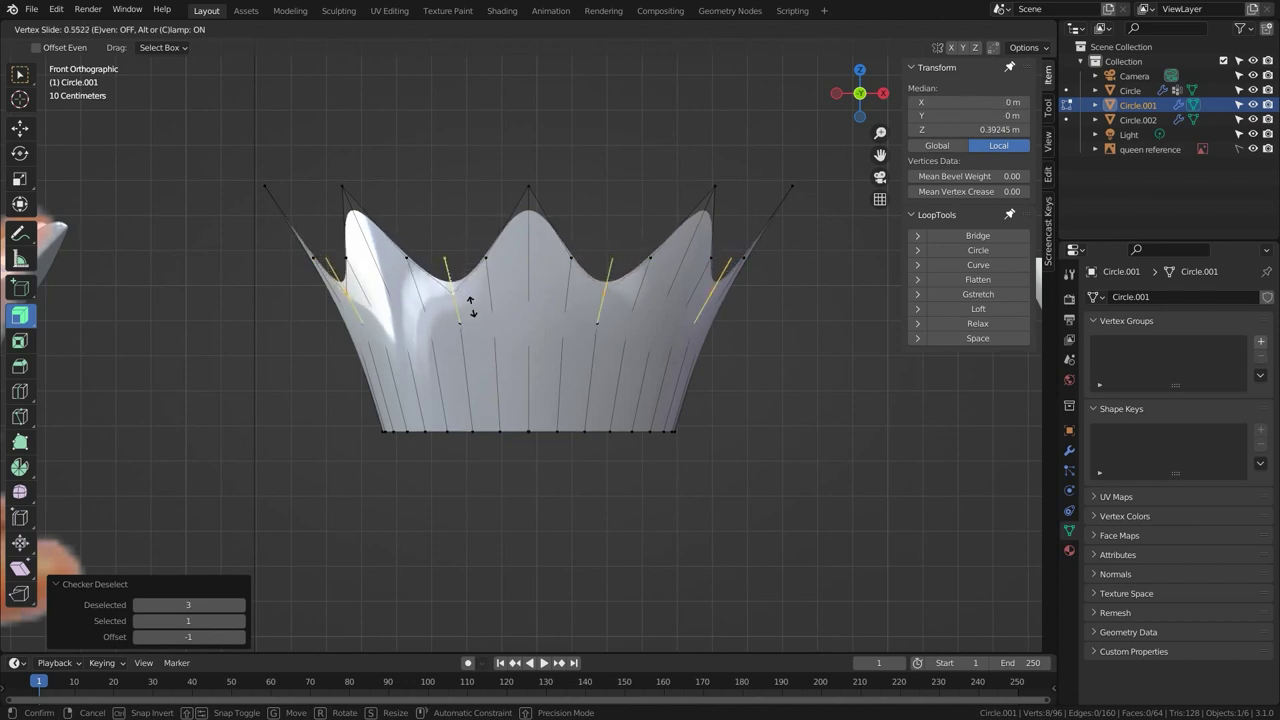
key(c)
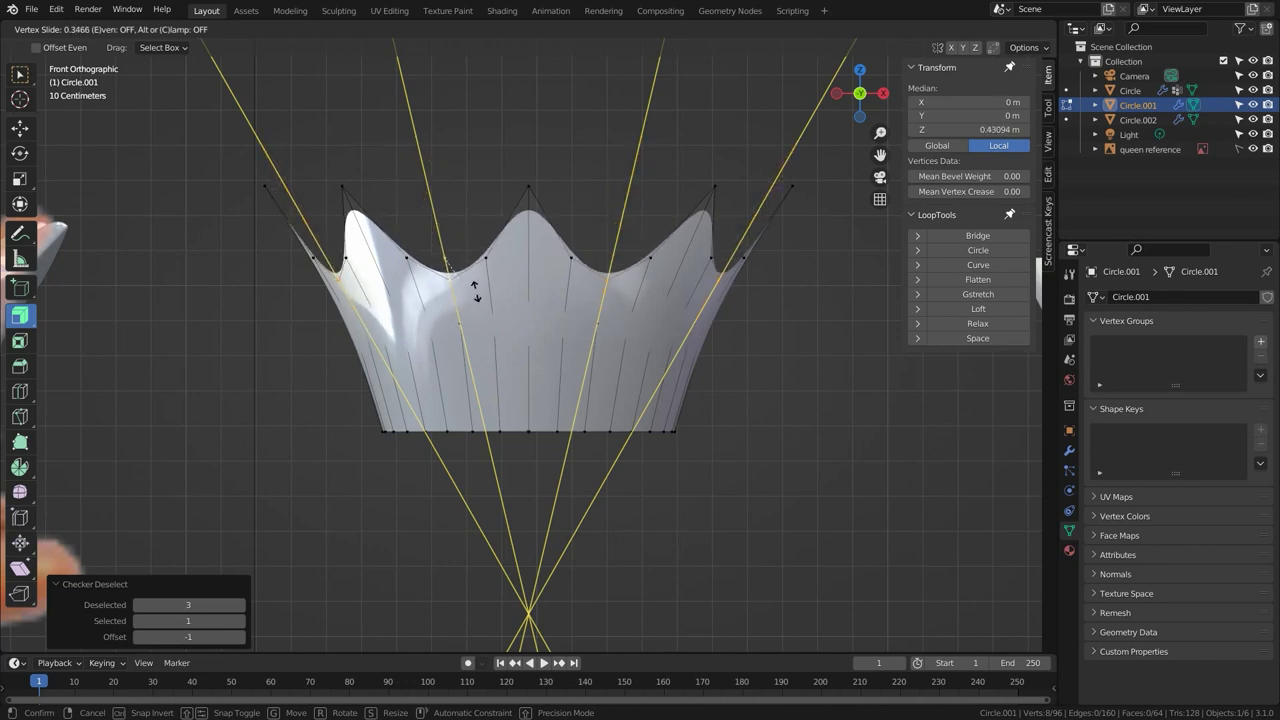
click(476, 291)
middle_drag(564, 226, 555, 274)
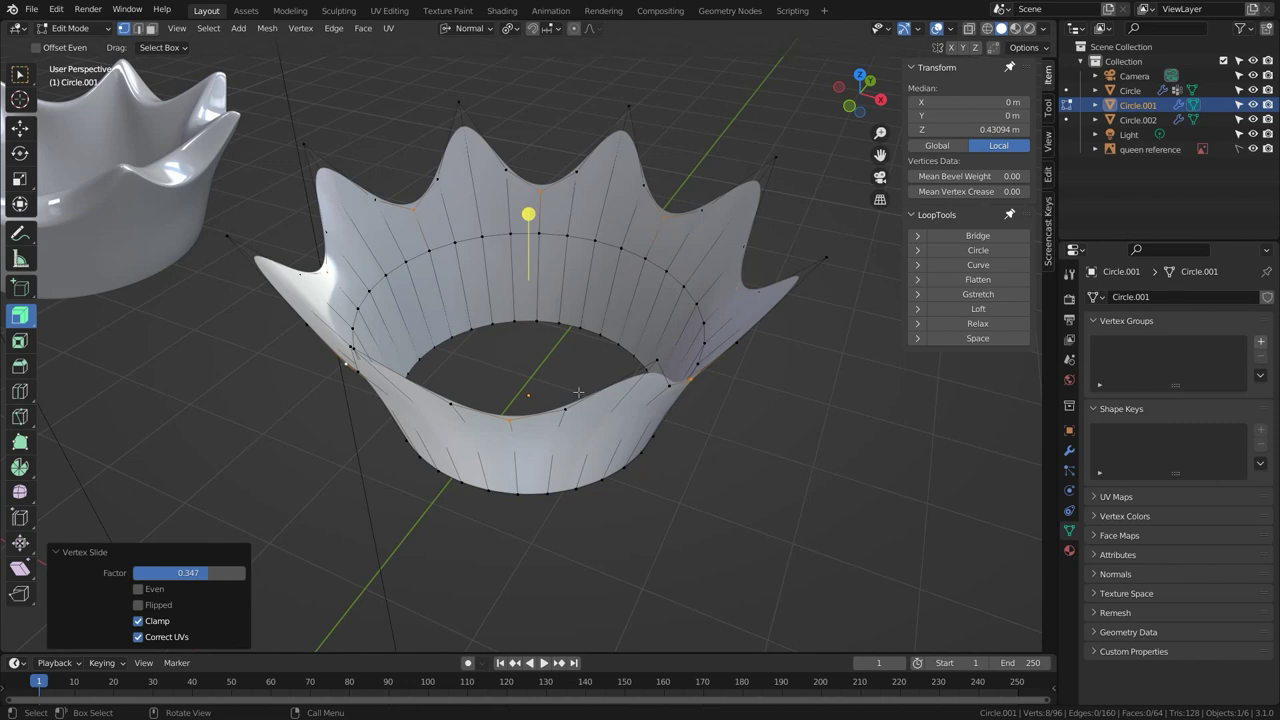
Select only the tip vertices of the rim loop with Checker Deselect and try scaling them.
alt+click(657, 357)
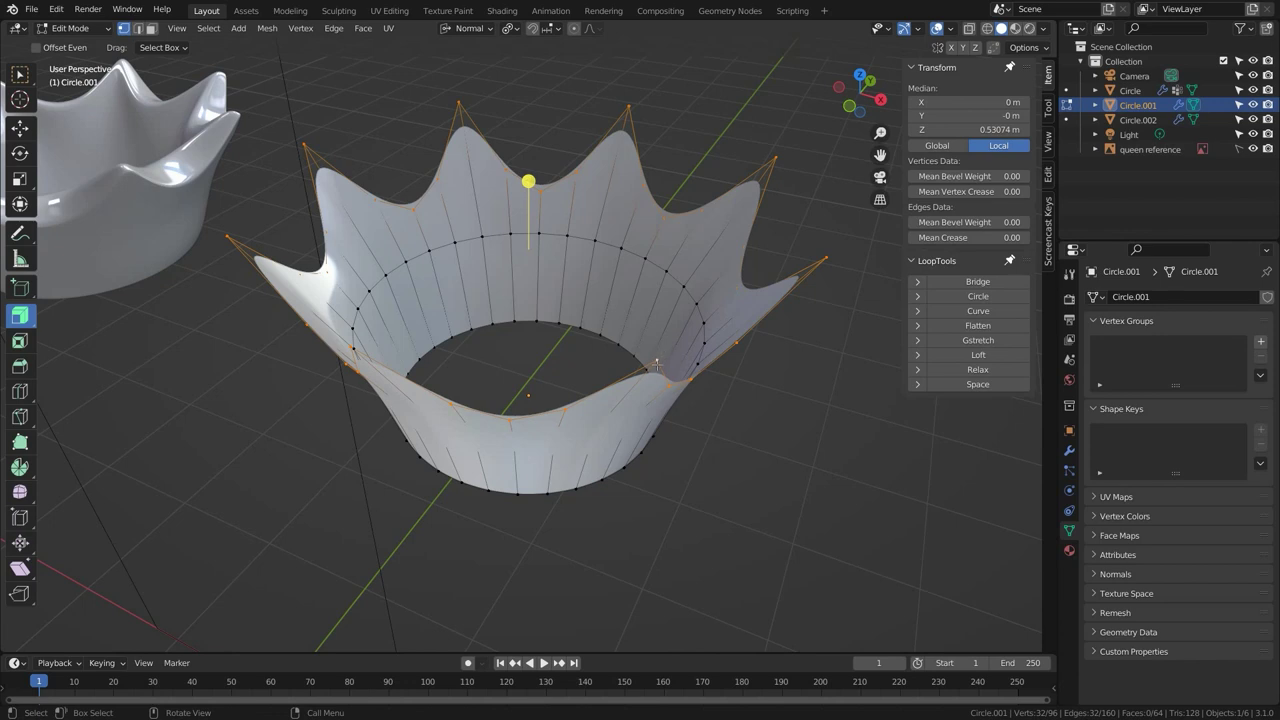
click(208, 28)
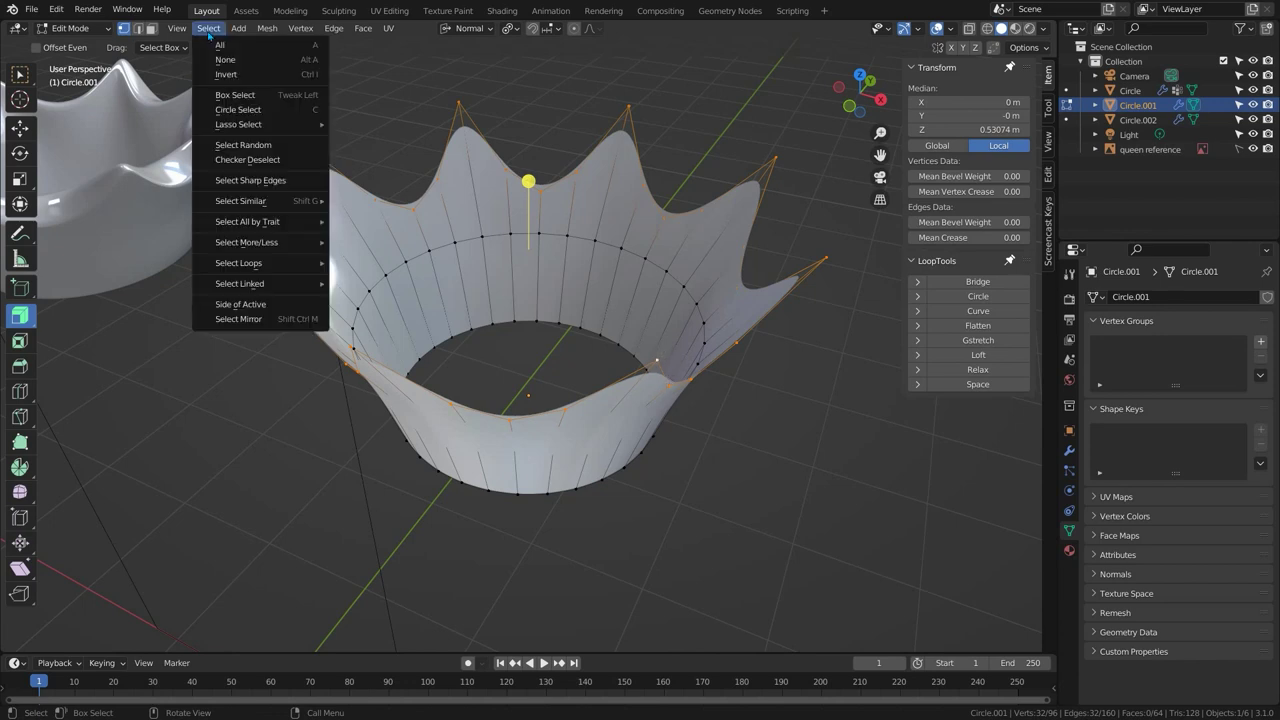
click(244, 165)
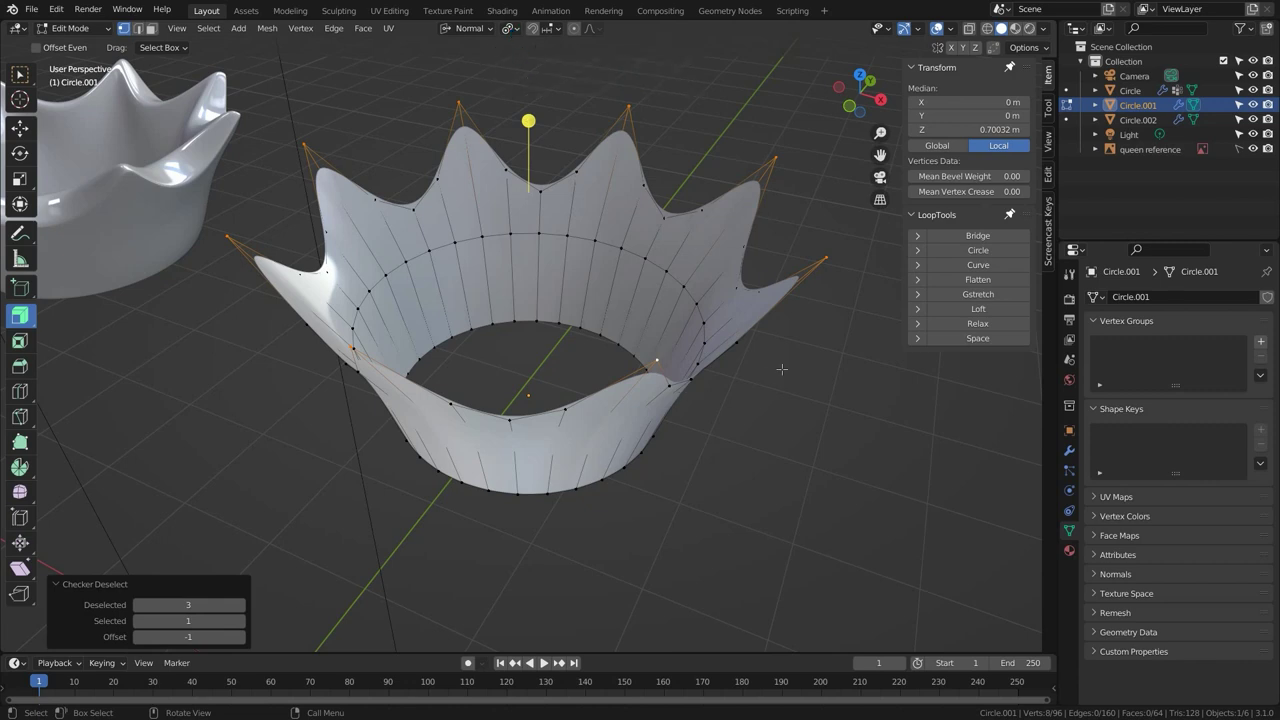
key(s)
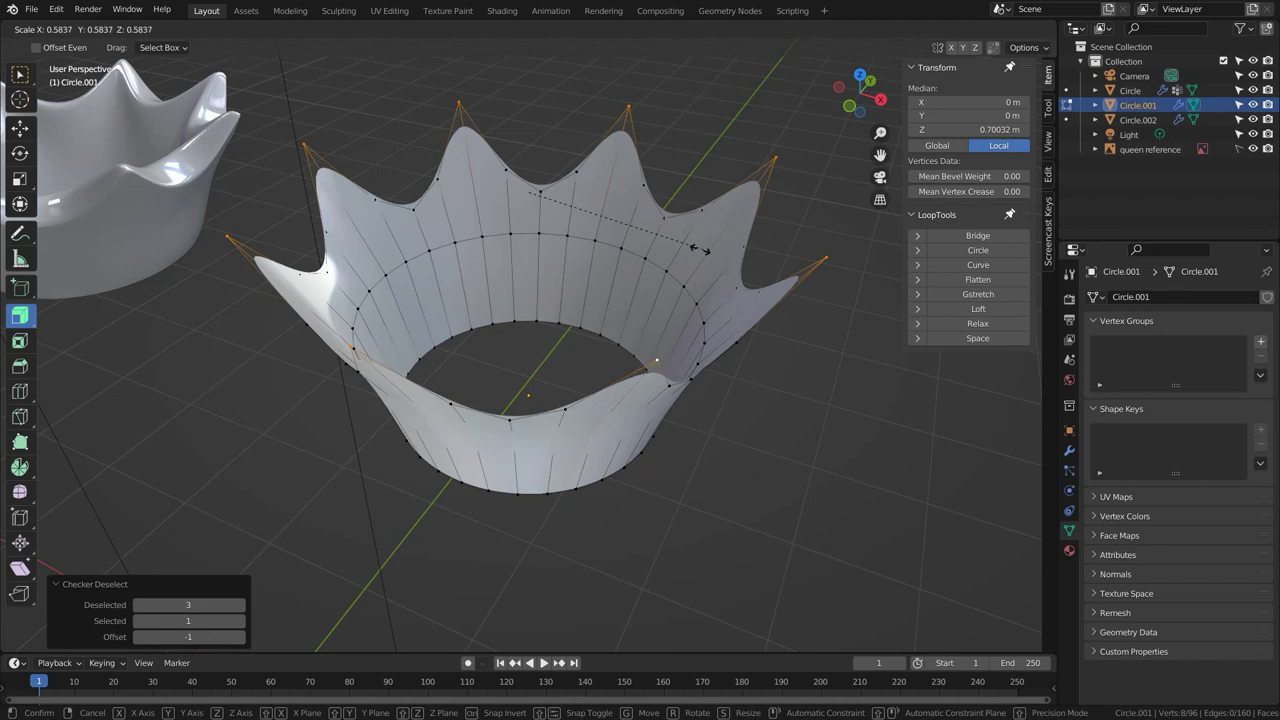
click(597, 254)
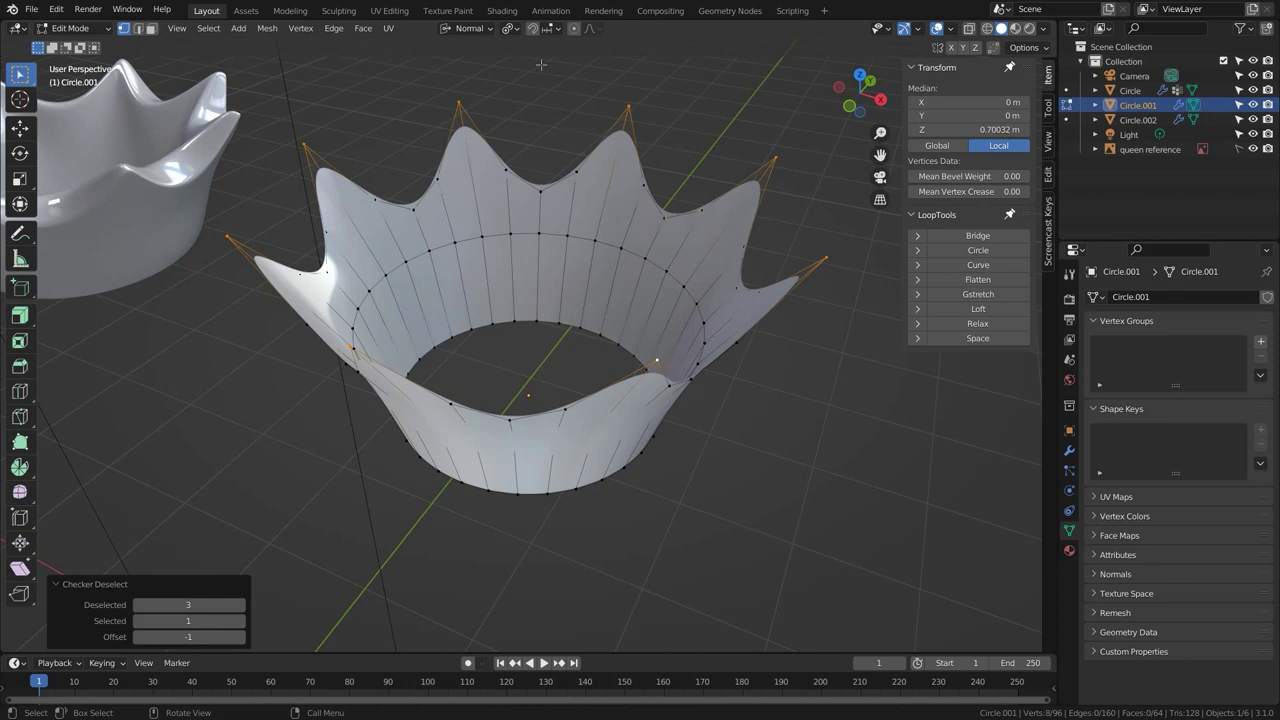
Enable proportional editing and scale around the tip vertices to about -4.5 with a proportional size of 0.35.
click(575, 29)
key(s)
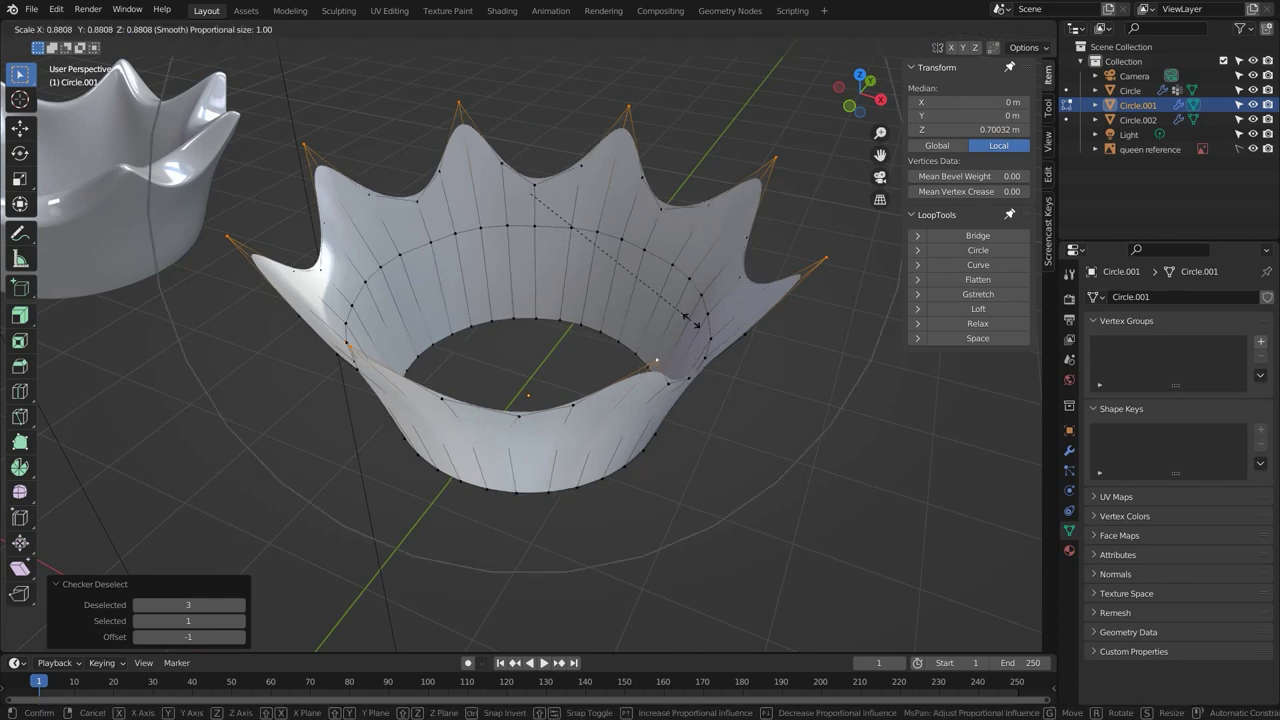
scroll(700, 325, up, 3)
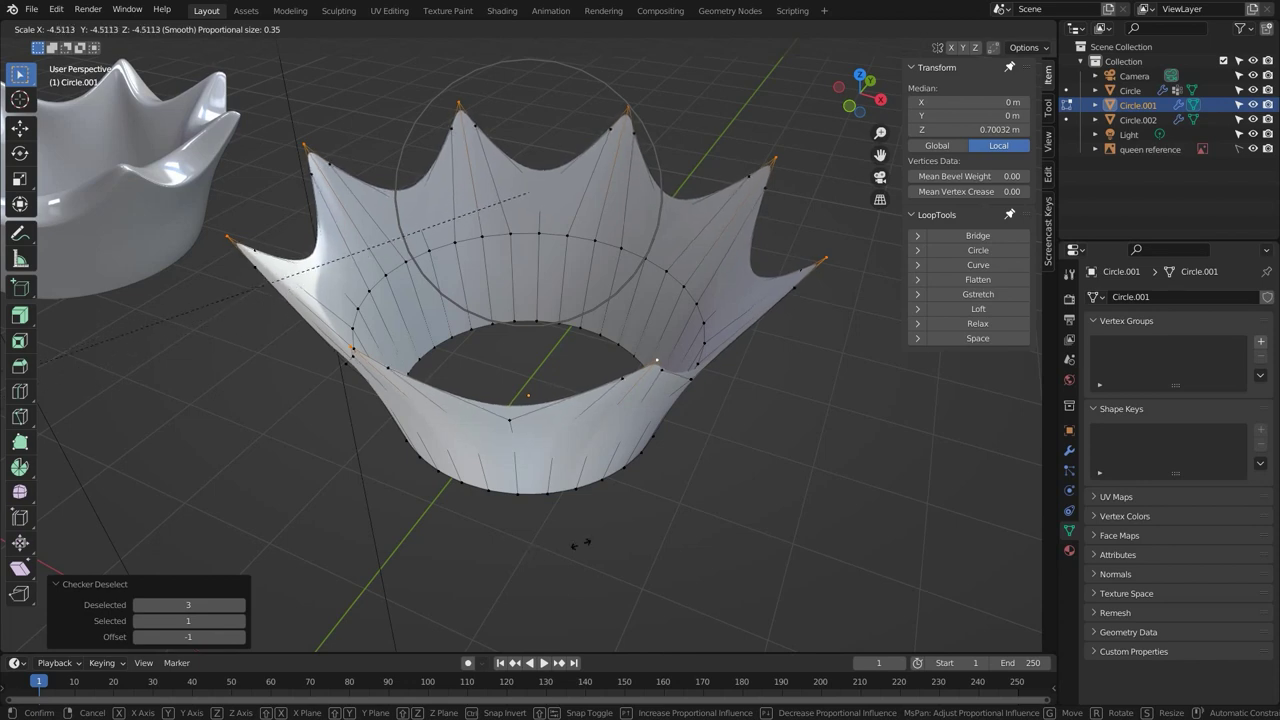
click(580, 544)
middle_drag(580, 544, 546, 372)
Select the whole crown mesh and extrude it along its normals by about 0.103 m to give the wall thickness.
key(a)
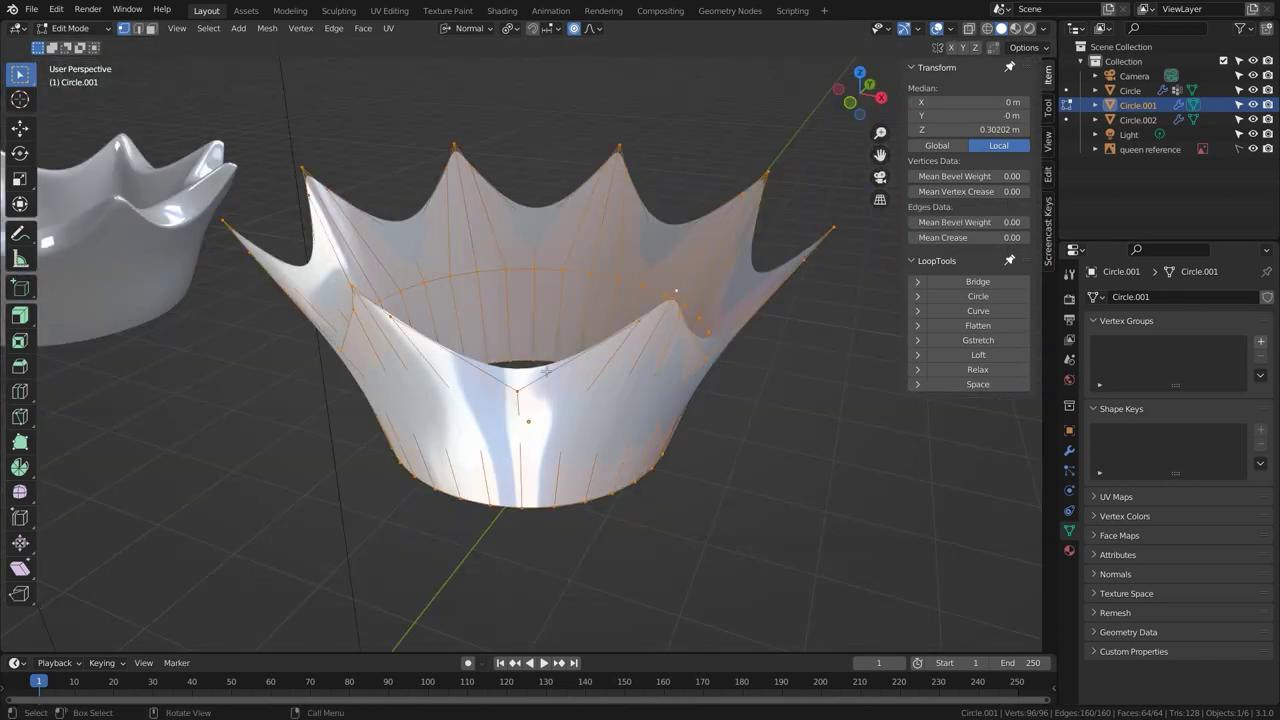
click(20, 315)
click(90, 377)
drag(528, 262, 530, 245)
middle_drag(530, 245, 539, 283)
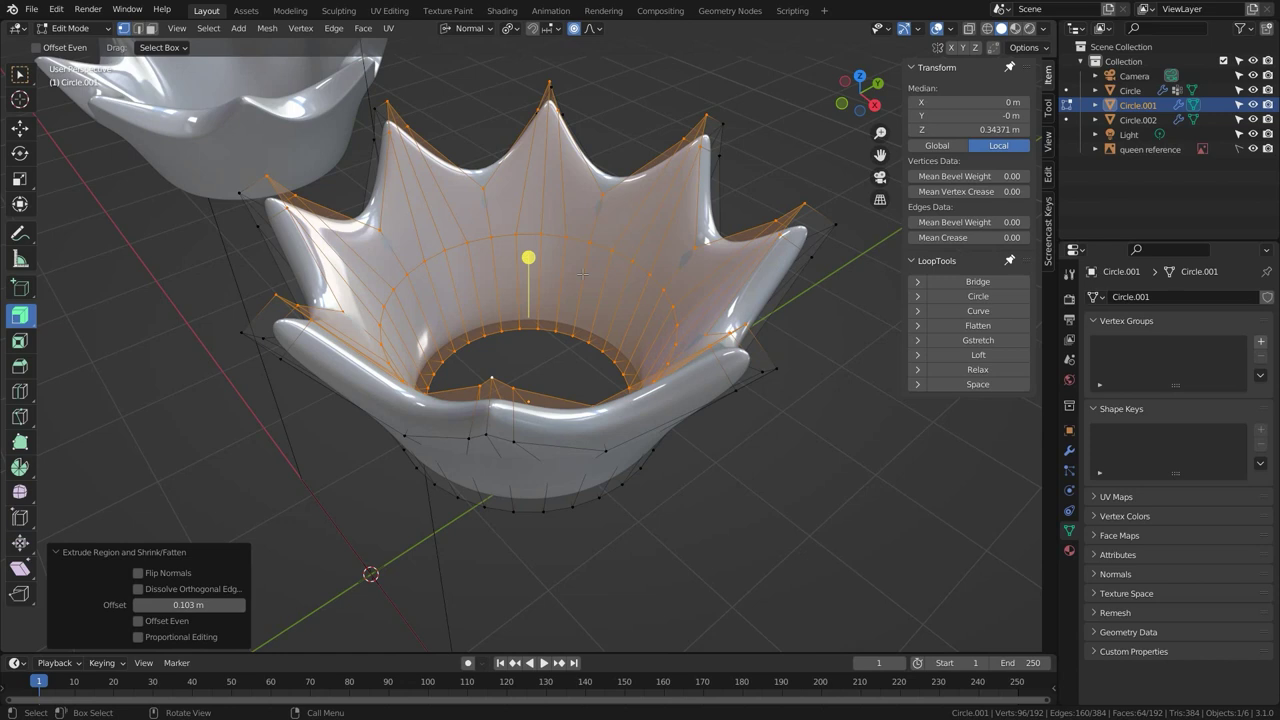
middle_drag(620, 258, 556, 280)
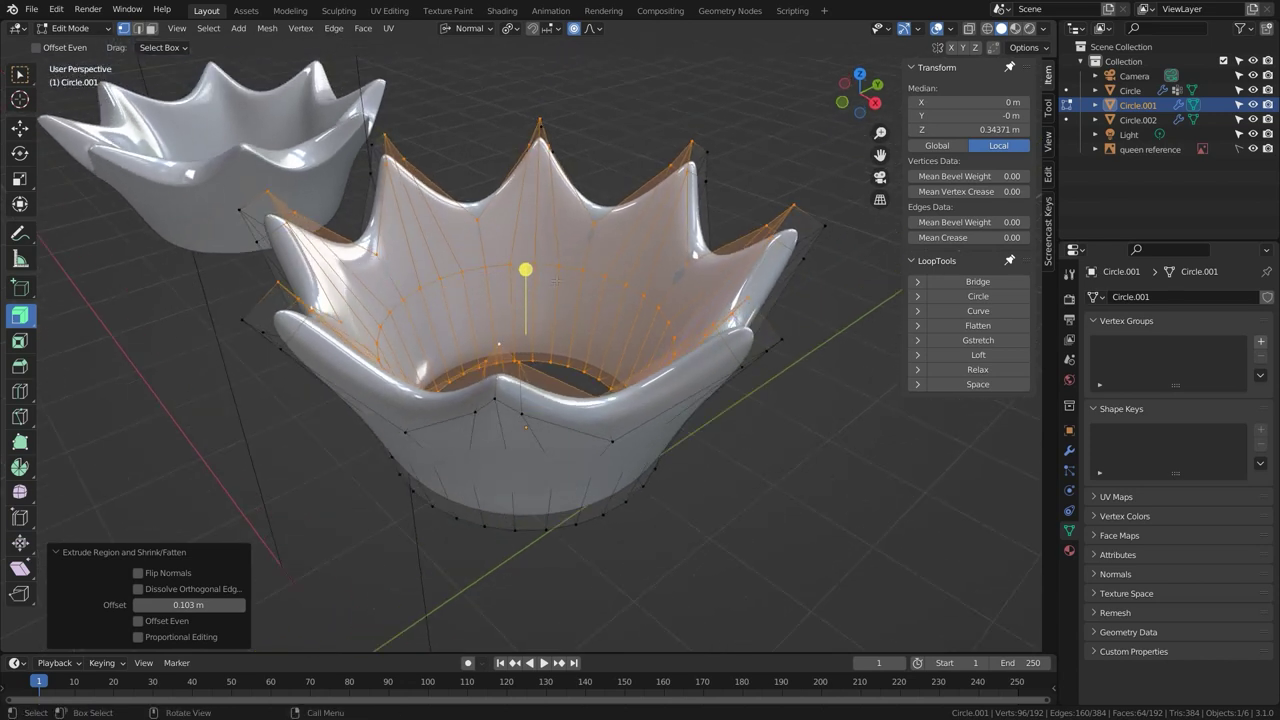
Select only the edges across the rim thickness at the crown's tips, using an edge ring and Checker Deselect with 3 deselected, 1 selected, offset -1.
key(2)
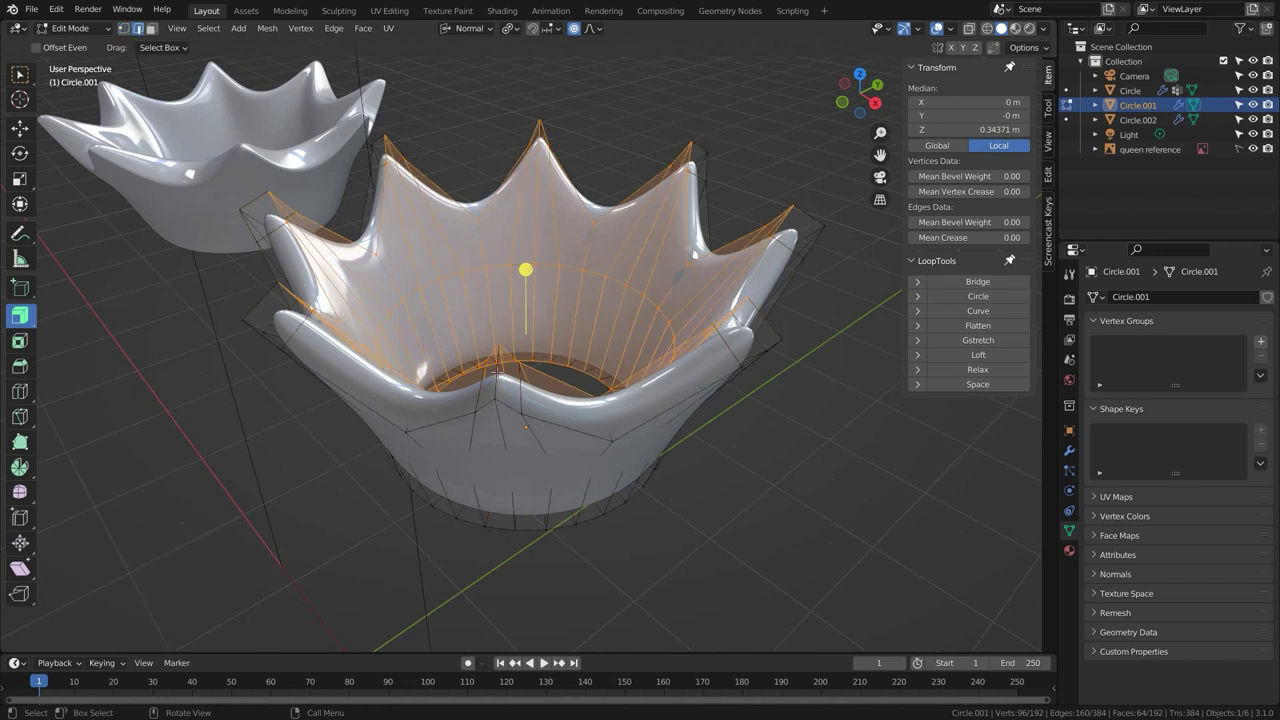
click(496, 371)
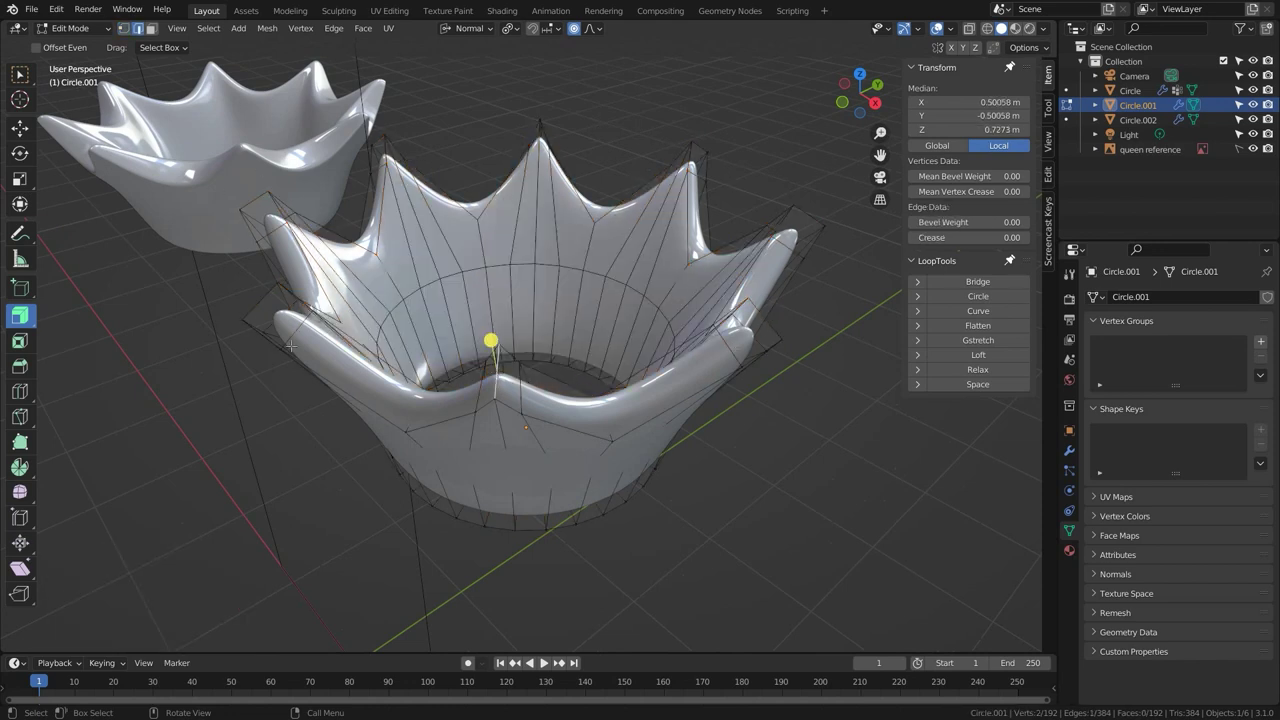
click(207, 29)
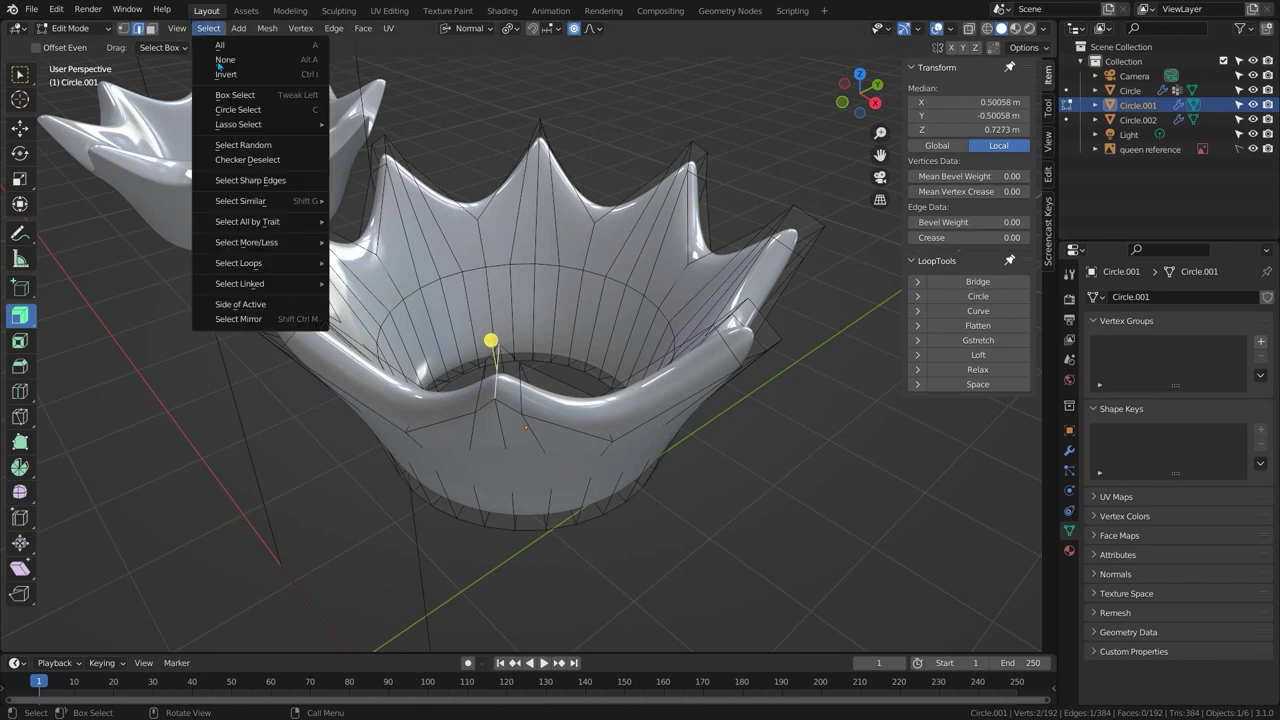
mouse_move(276, 263)
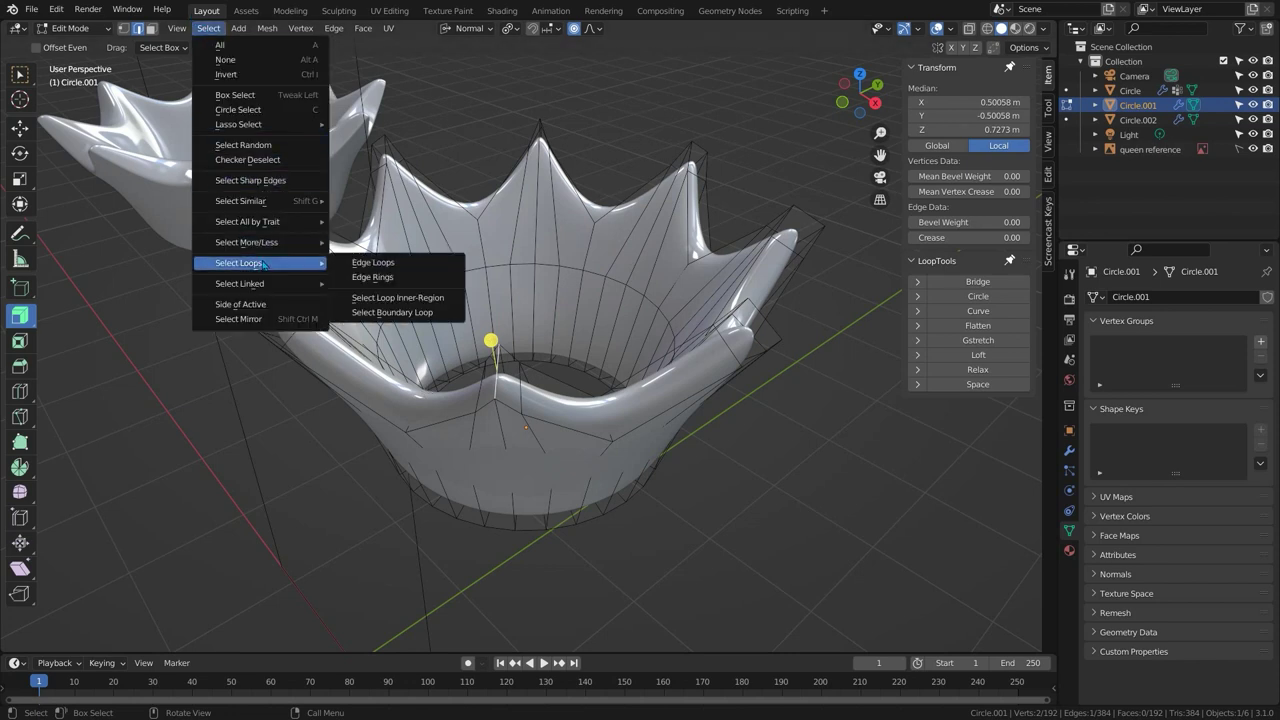
click(372, 277)
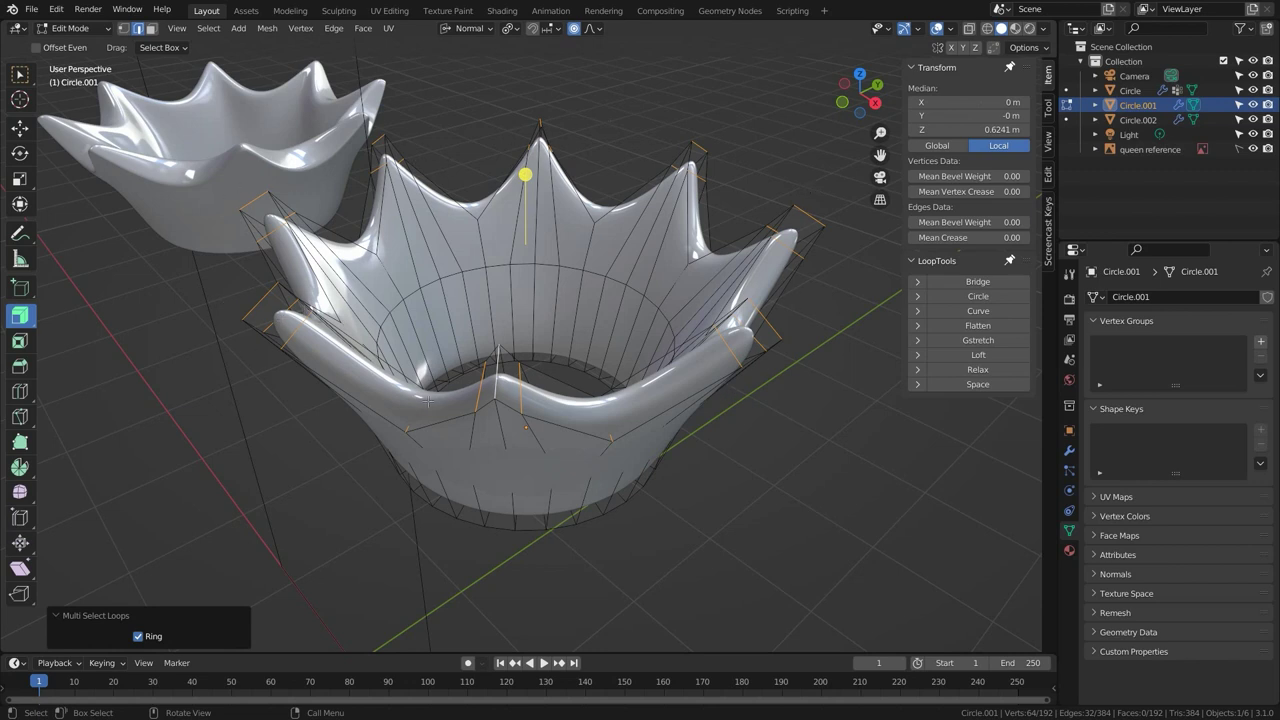
click(208, 28)
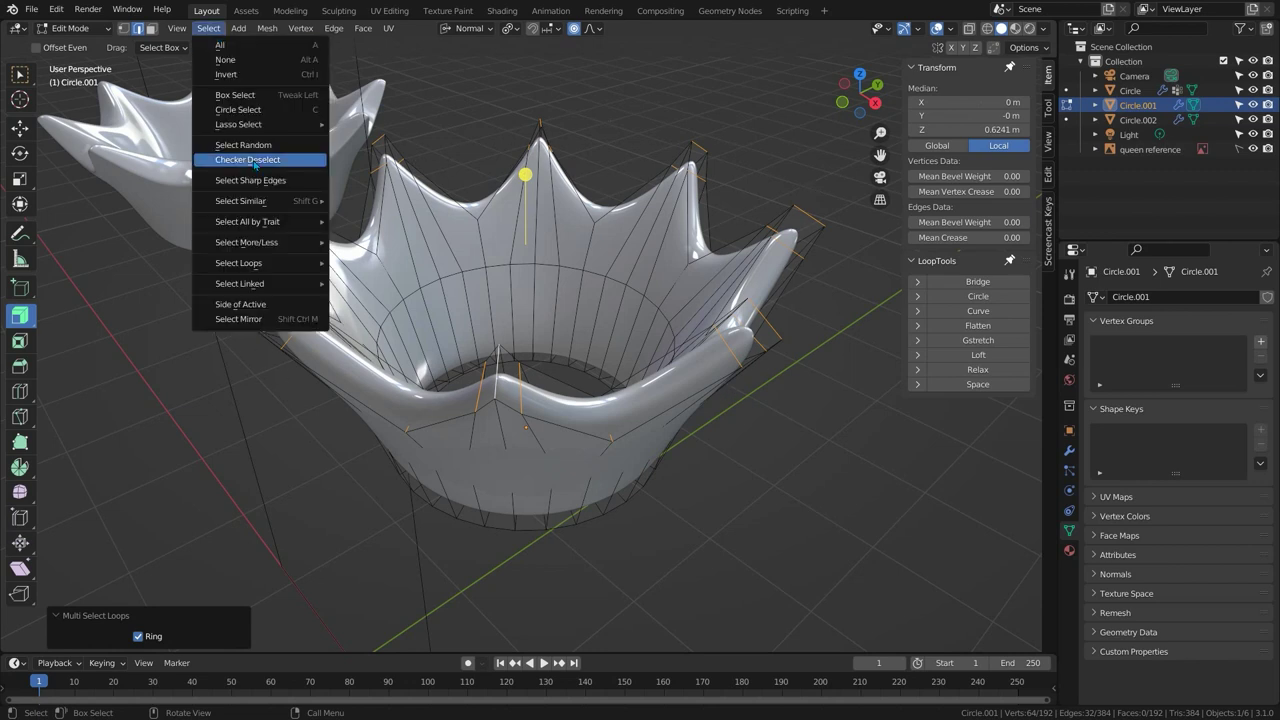
click(247, 160)
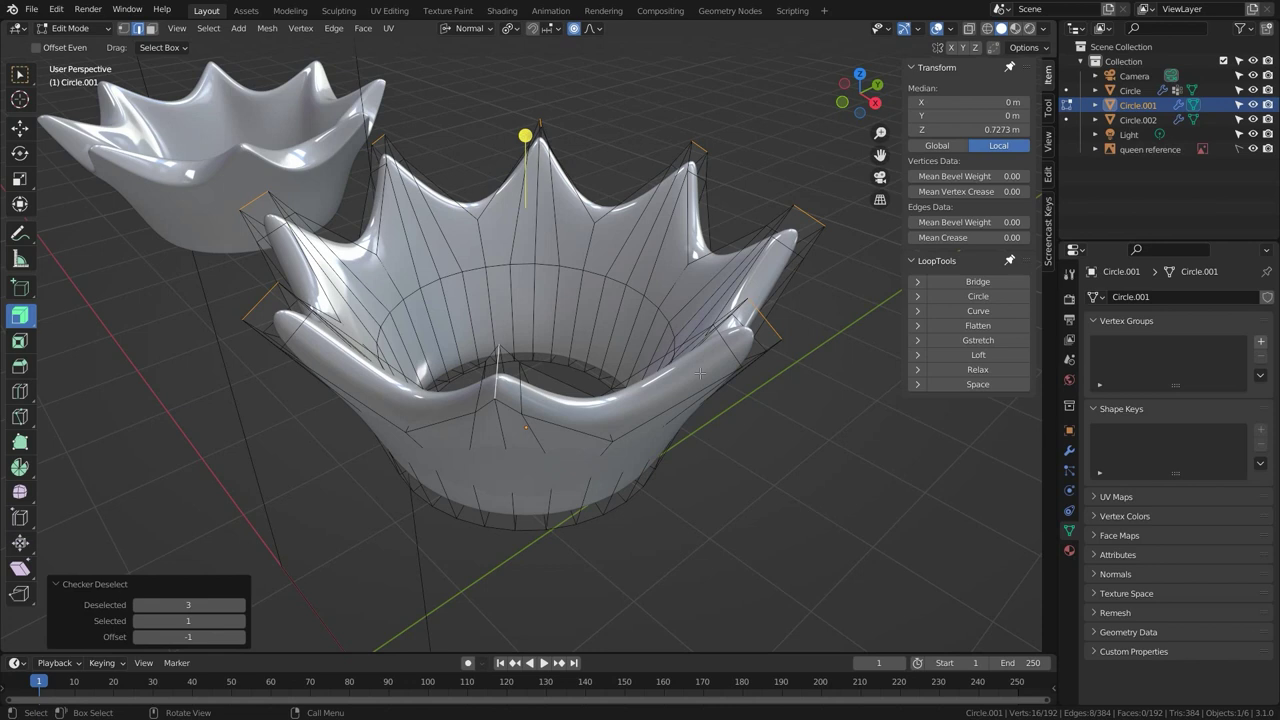
Try scaling the tip edges along their normals and move them about -0.024 m along normal Y with a proportional size of 0.35.
key(s)
key(x)
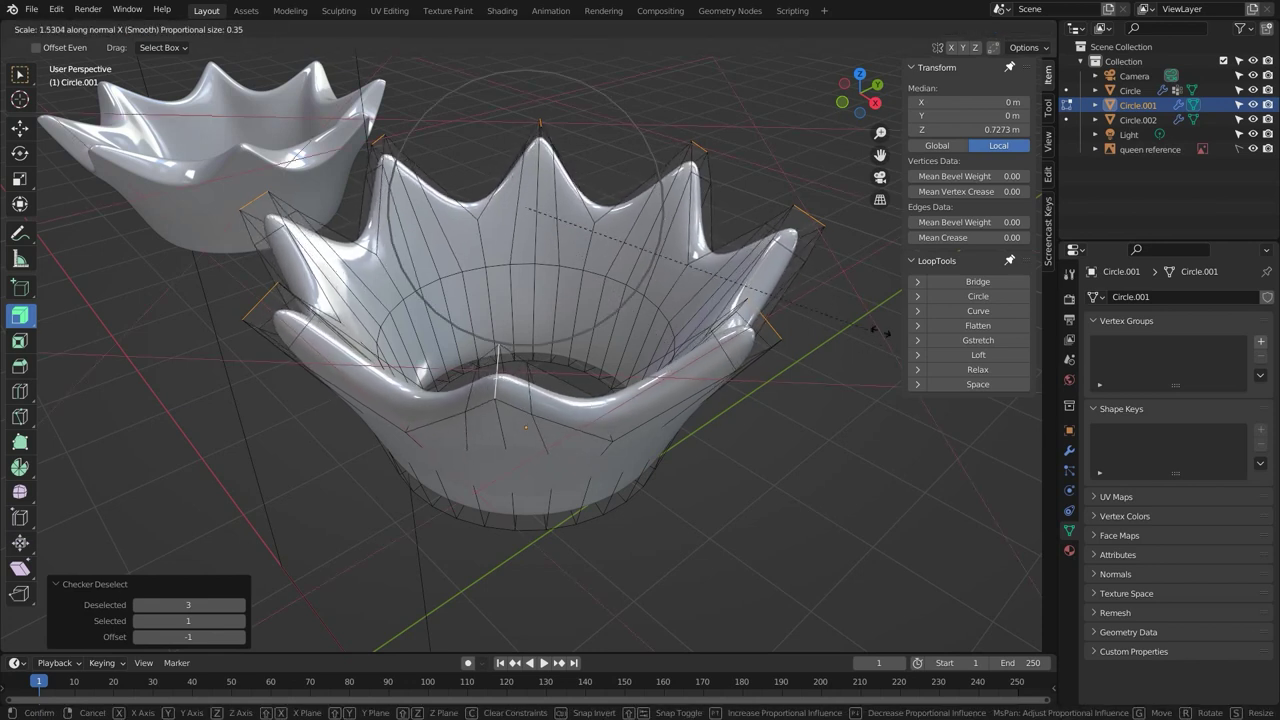
click(770, 312)
key(s)
key(y)
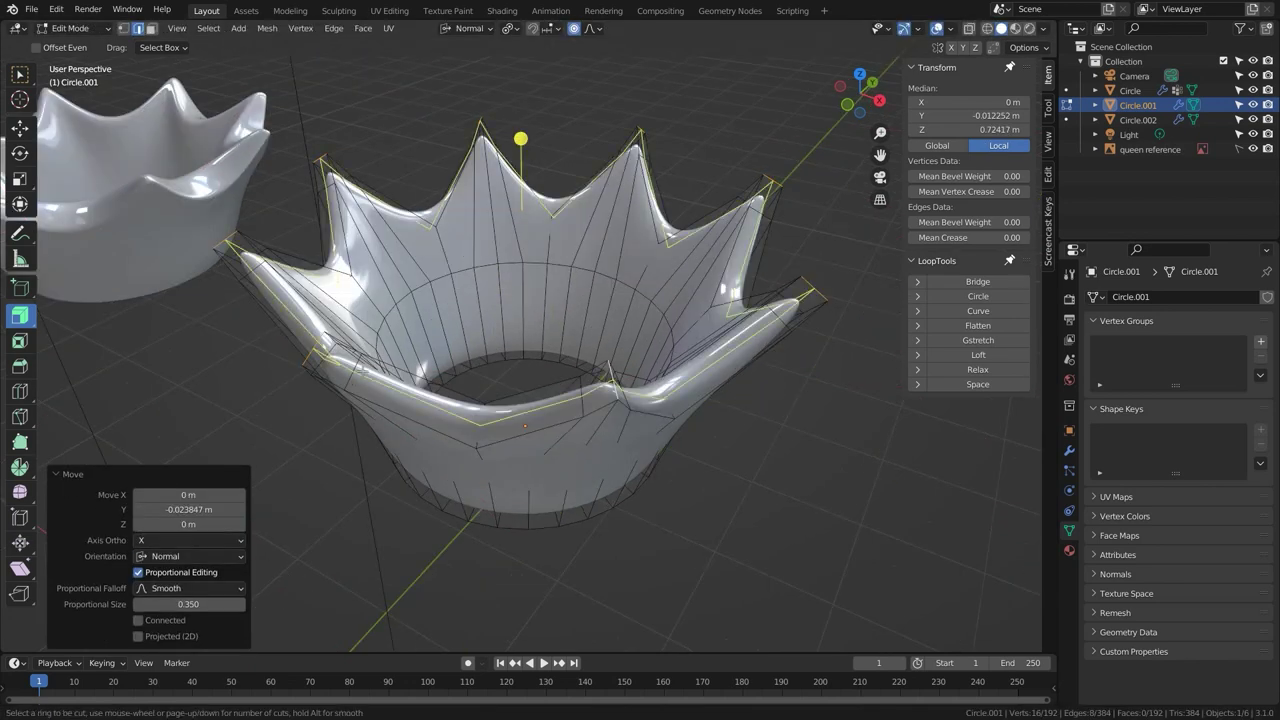
Add a loop cut around the crown's rim and slide it to about 0.82 towards the outer edge, finishing in Object Mode.
key(g)
key(g)
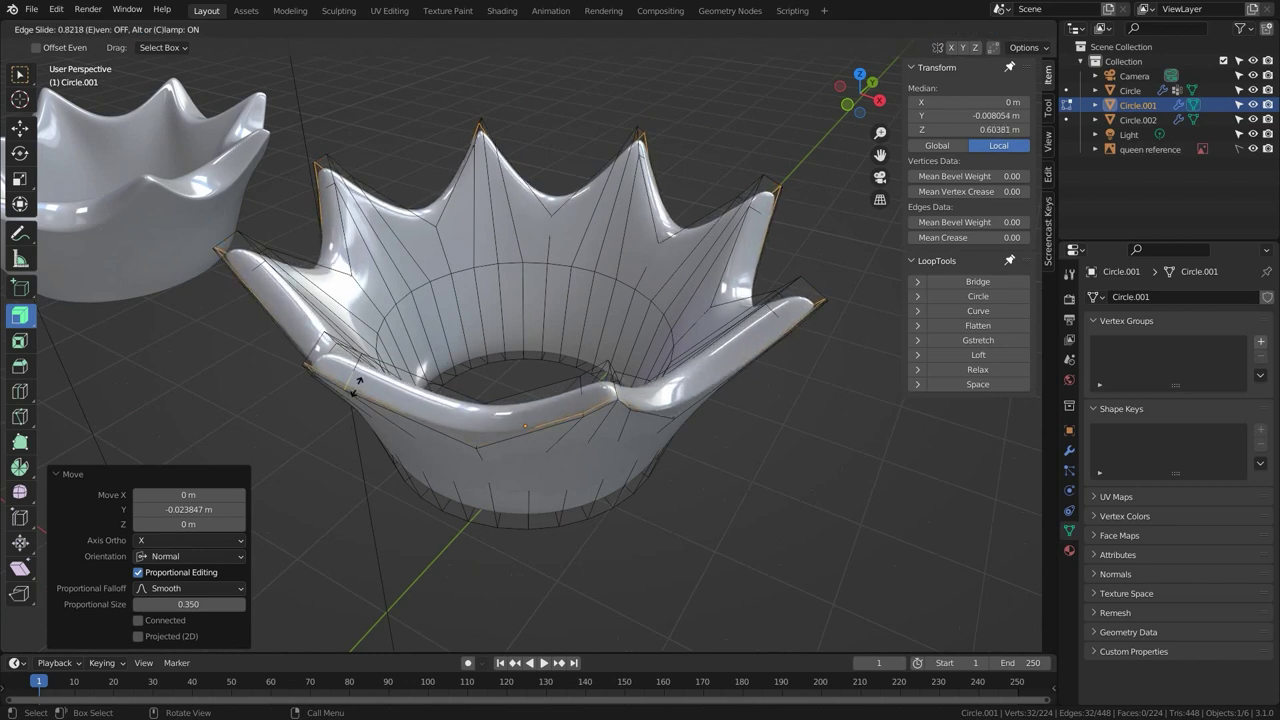
click(355, 386)
middle_drag(480, 398, 730, 420)
key(Tab)
Extrude the whole mesh of the plain flared ring along its normals by about 0.102 m to give it thickness.
click(727, 417)
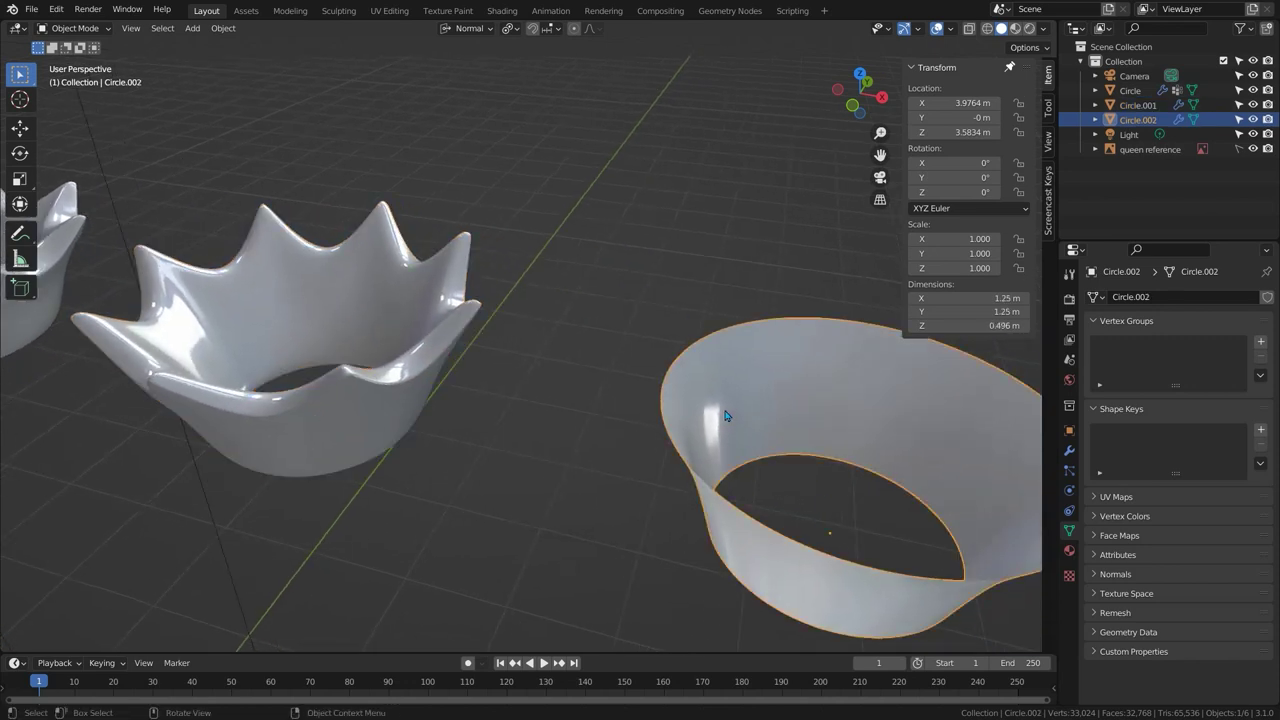
key(KP_Decimal)
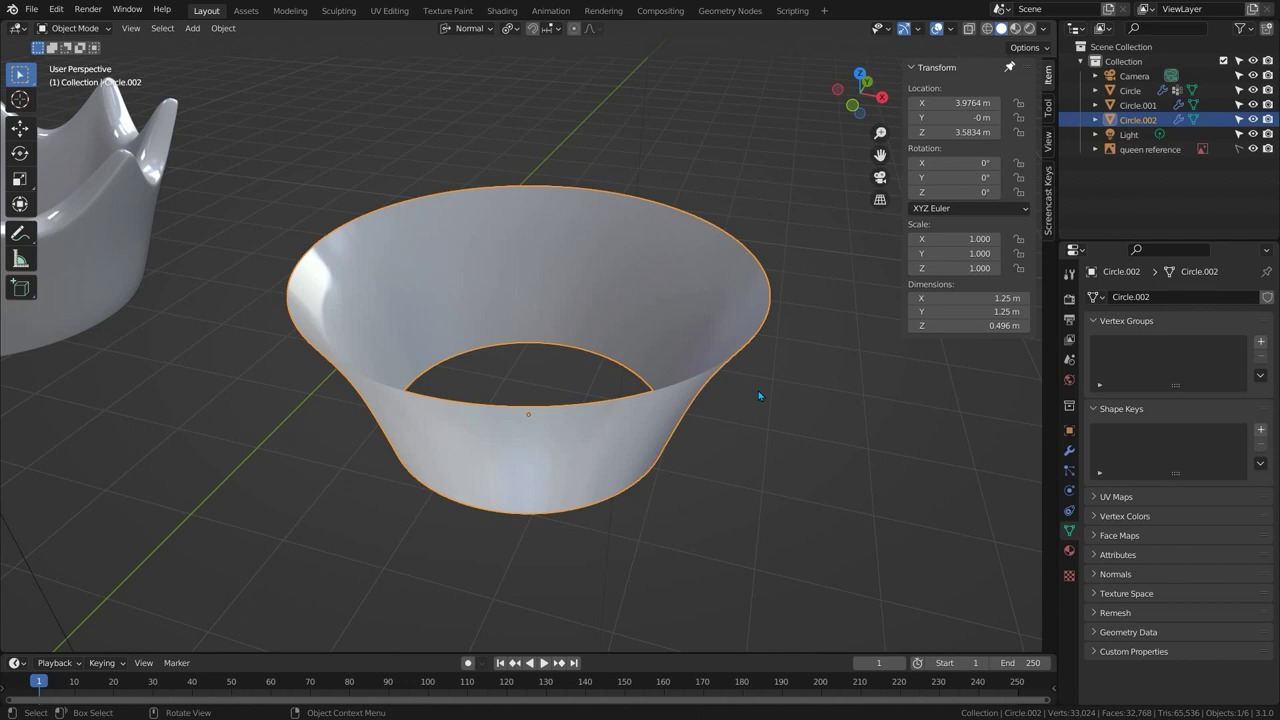
key(Tab)
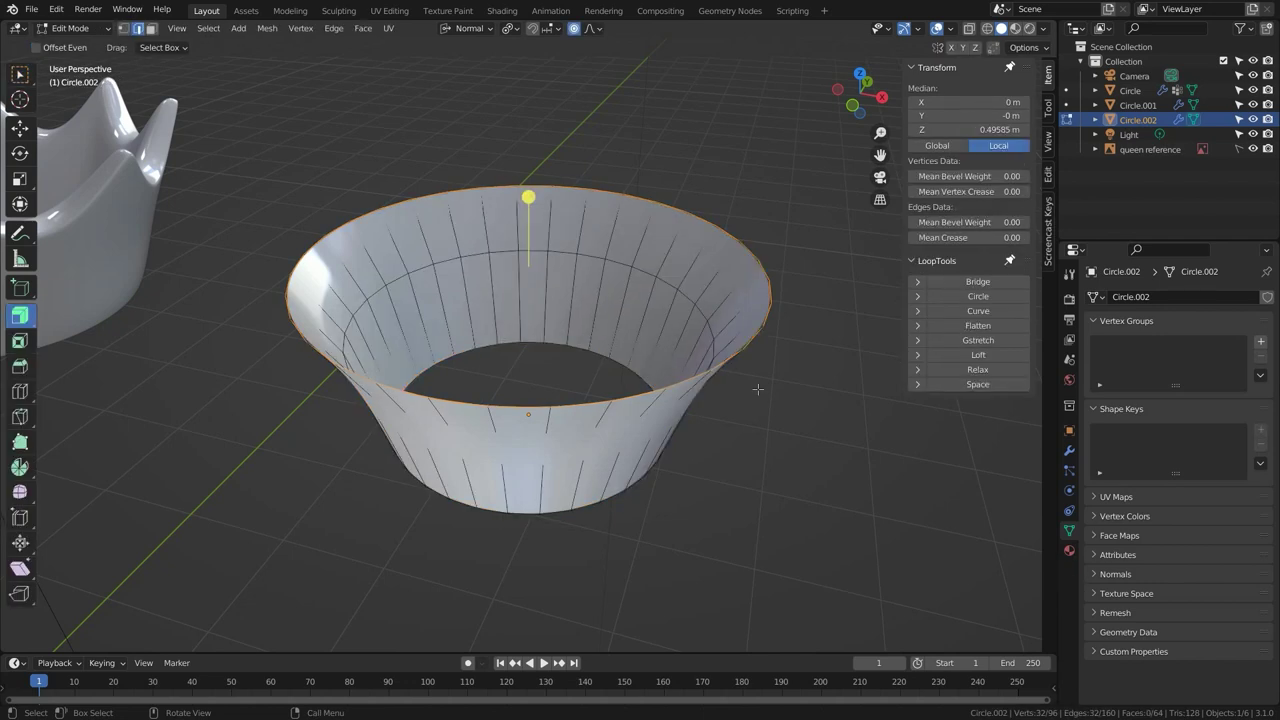
key(a)
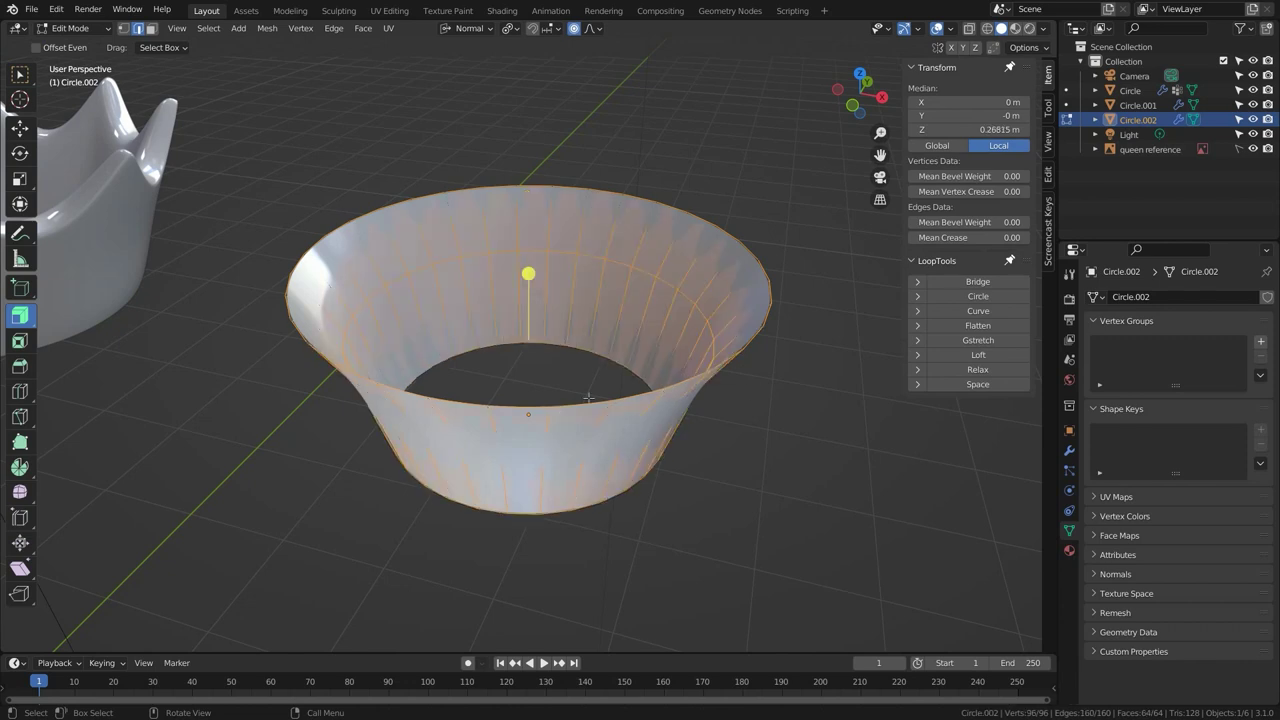
drag(20, 315, 115, 382)
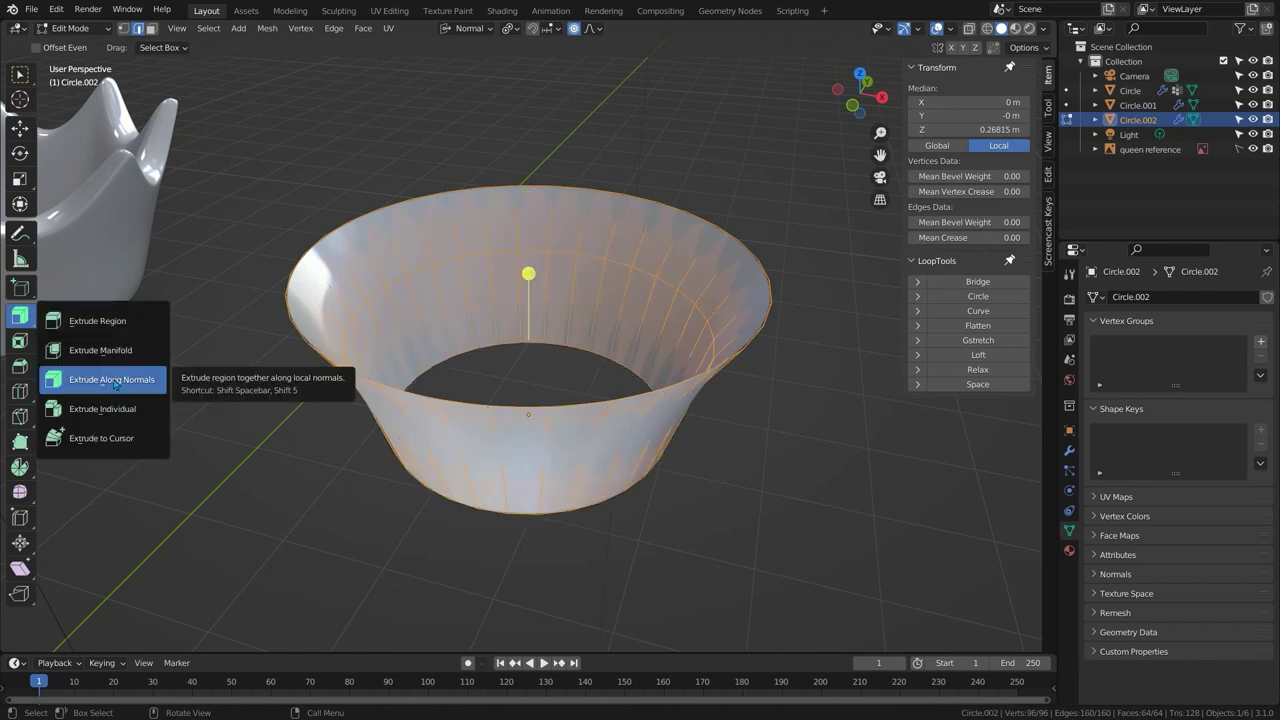
click(112, 380)
drag(528, 273, 535, 256)
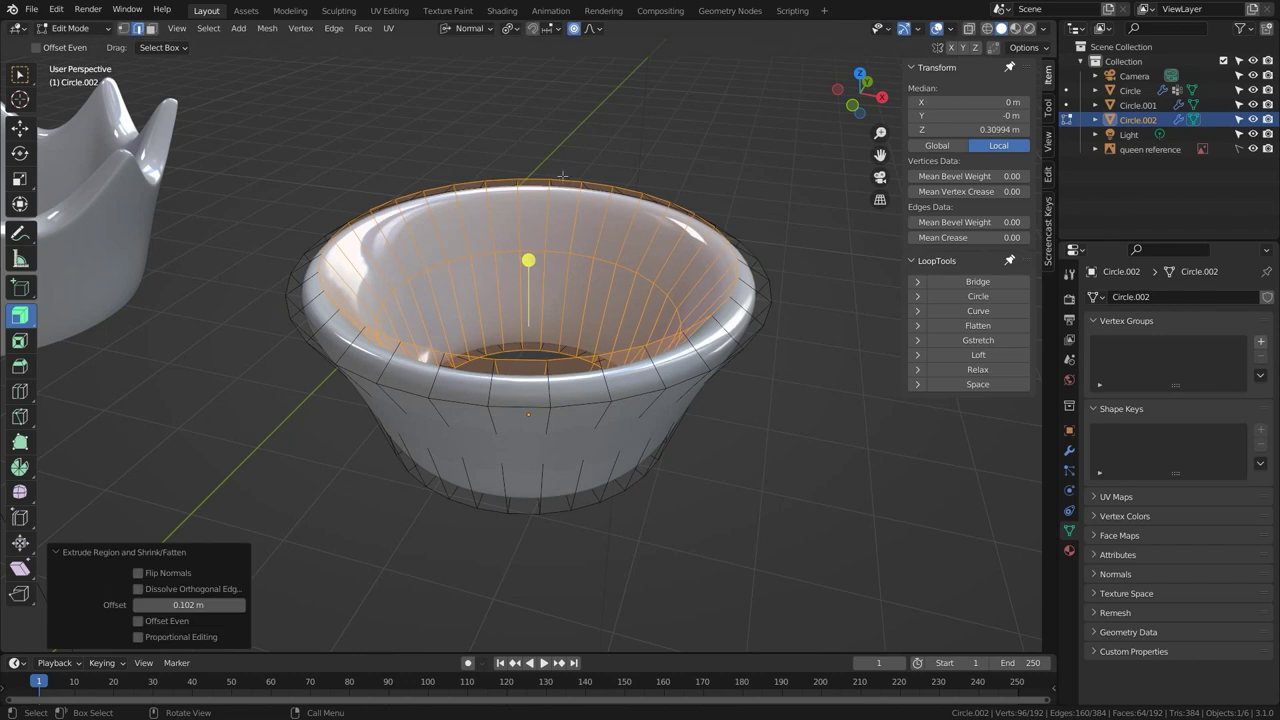
Select every fourth rim face with Checker Deselect and extrude those faces along their normals by about 0.141 m to form spikes.
middle_drag(436, 400, 514, 387)
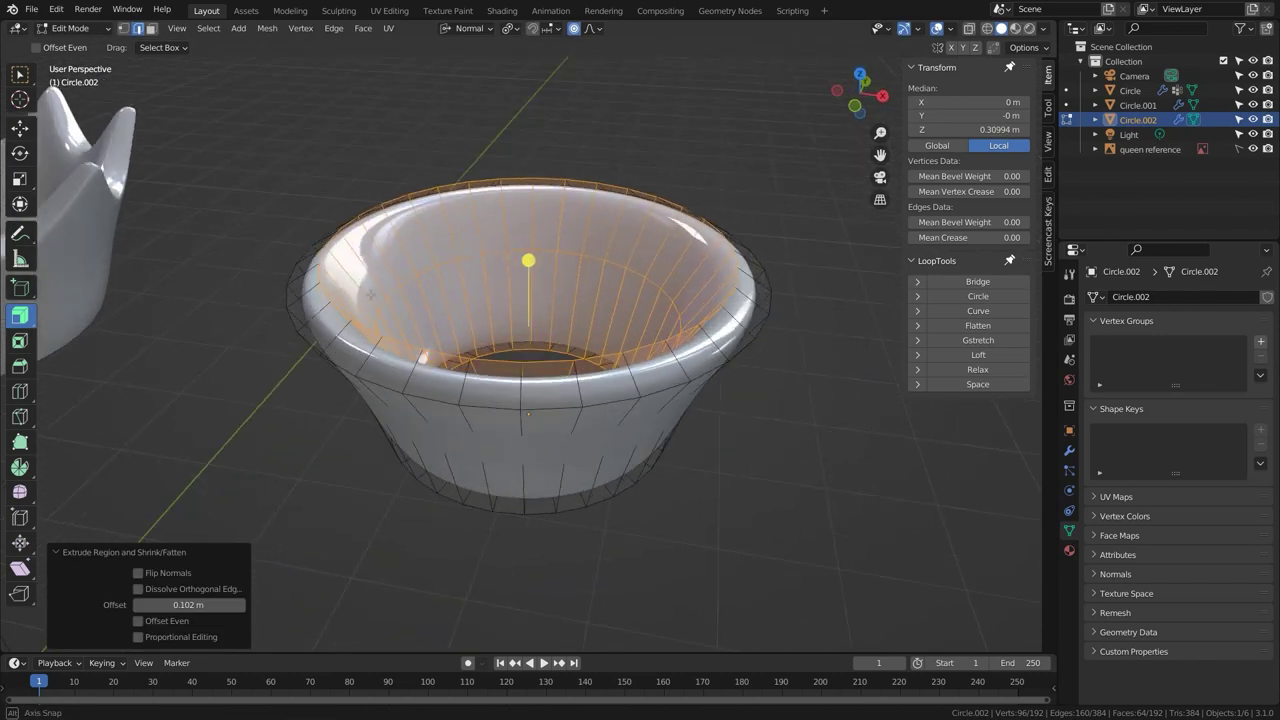
alt+click(513, 387)
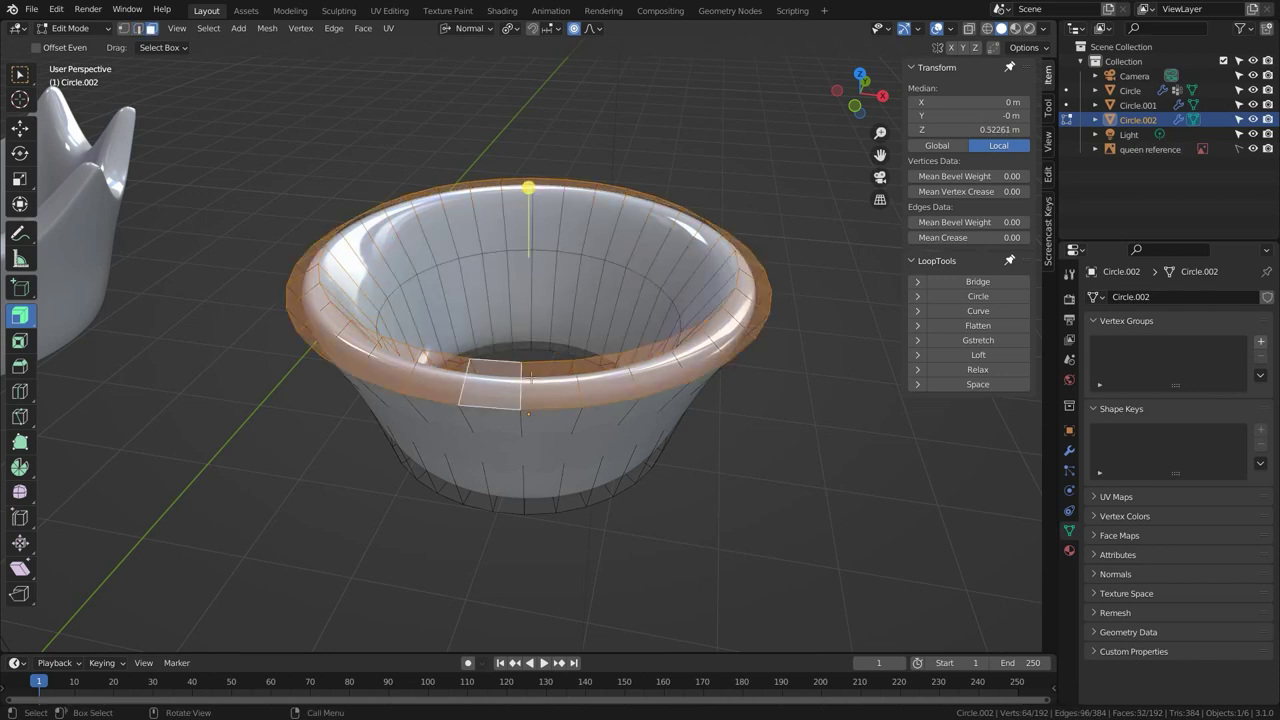
click(208, 28)
click(224, 148)
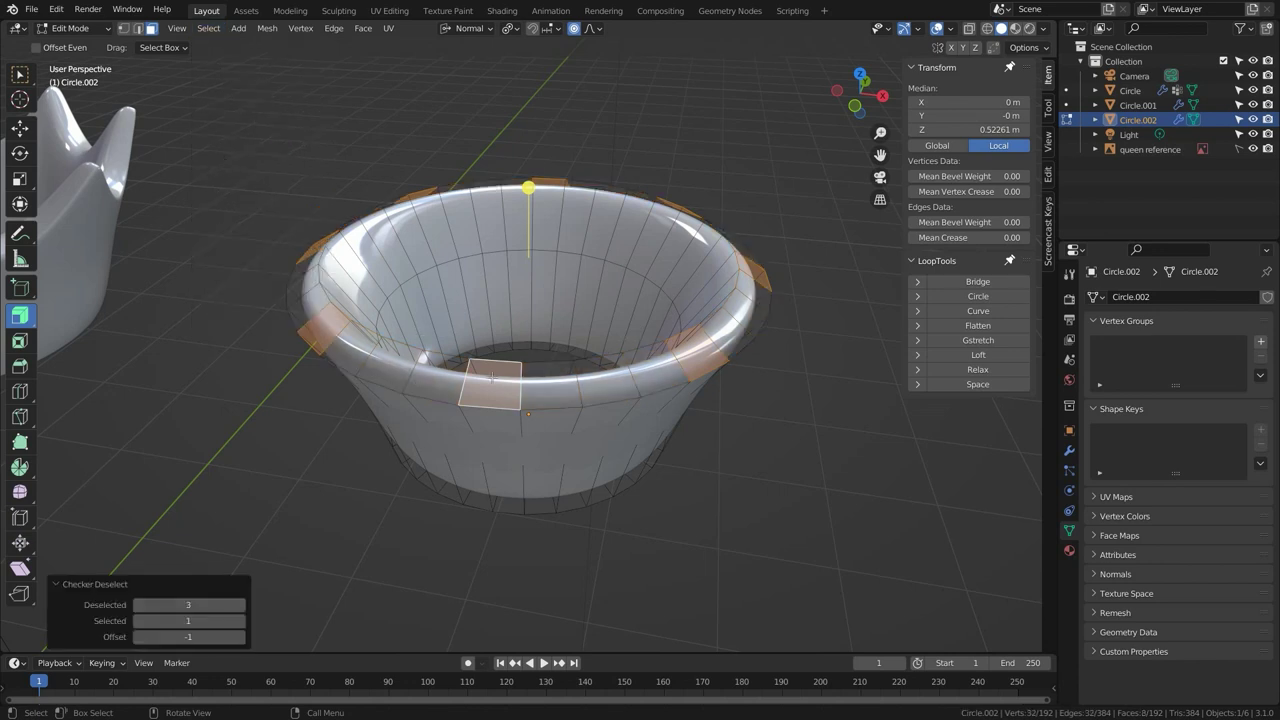
drag(529, 188, 528, 143)
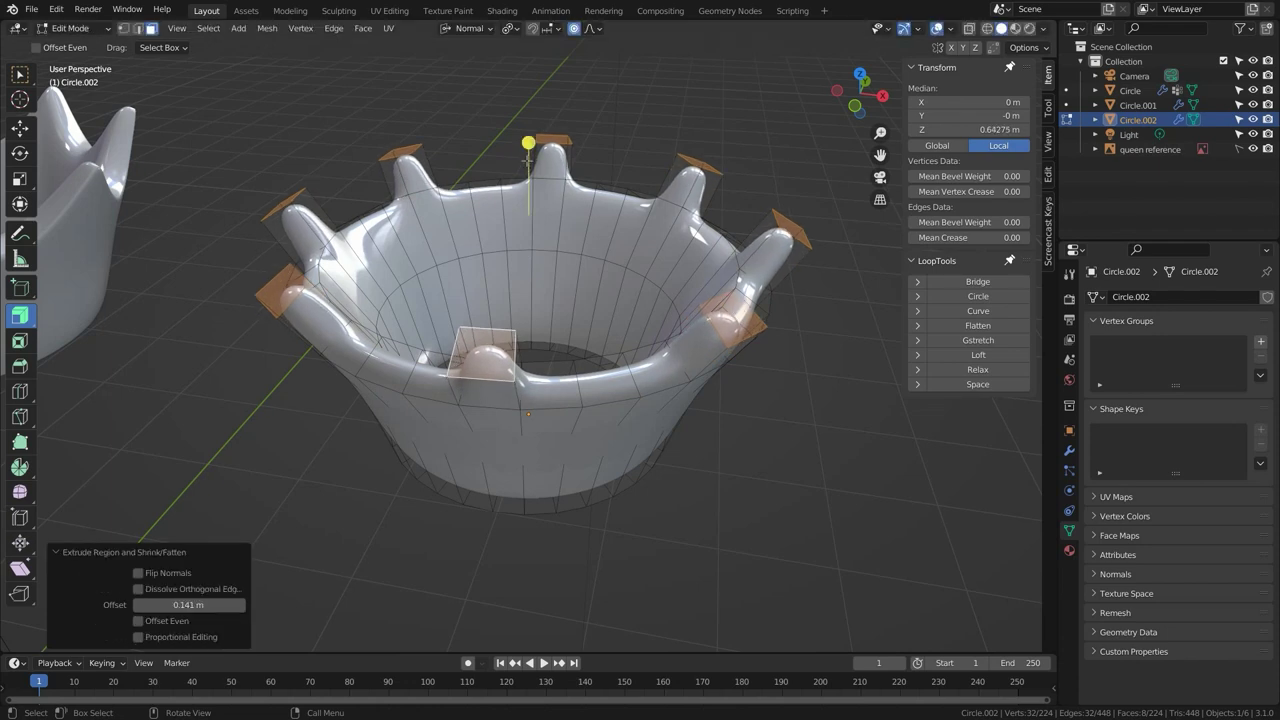
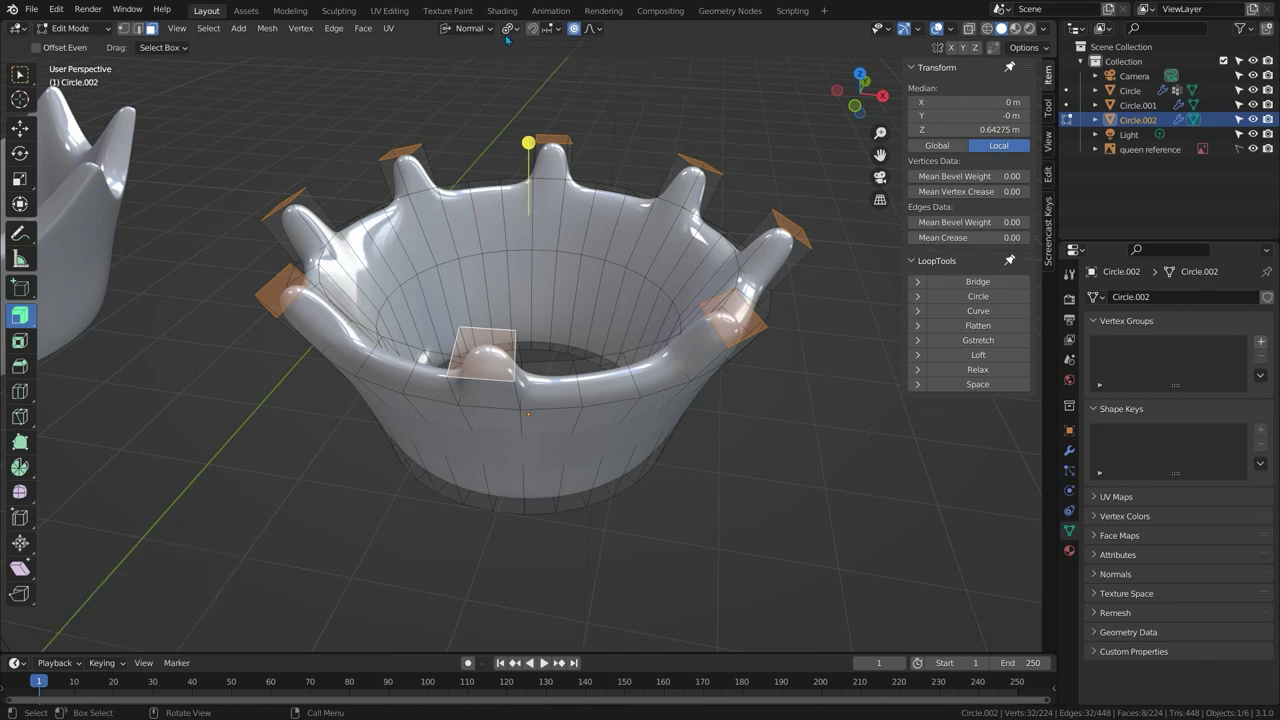
Turn off proportional editing and scale the spikes' top faces to about 0.54 along normal X and 0.44 along normal Y.
key(o)
key(s)
key(x)
click(590, 268)
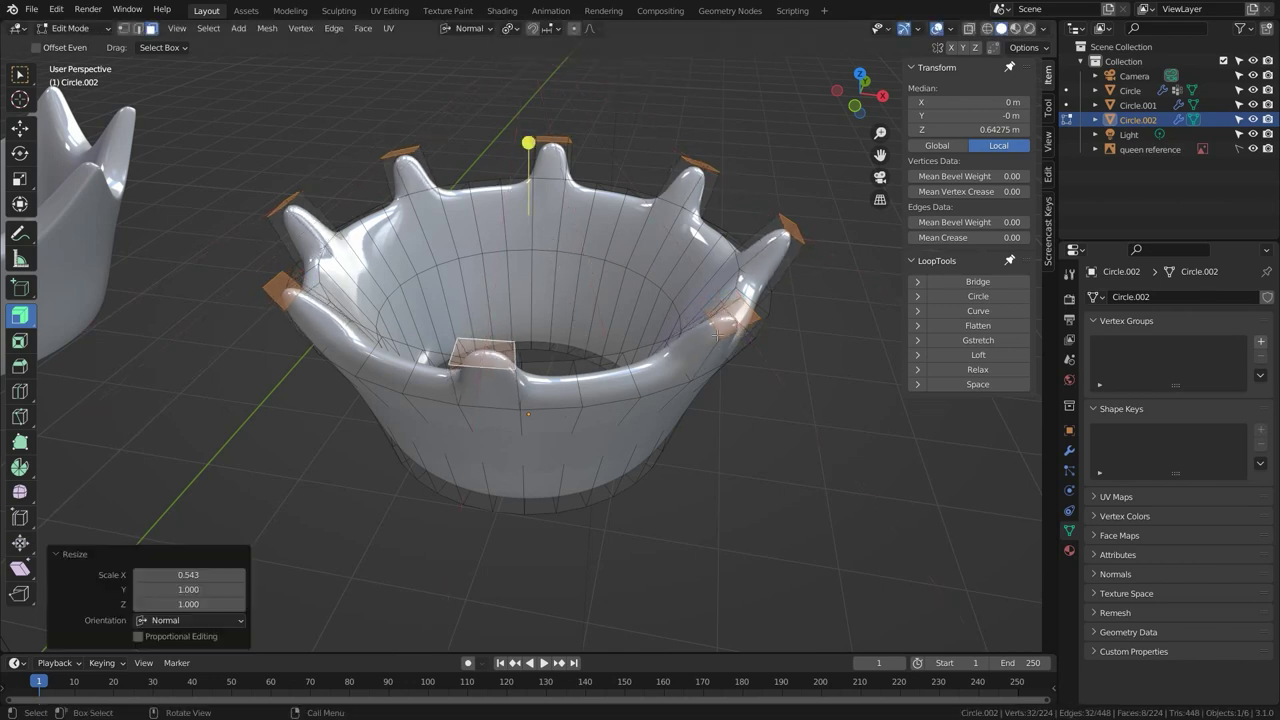
key(s)
key(y)
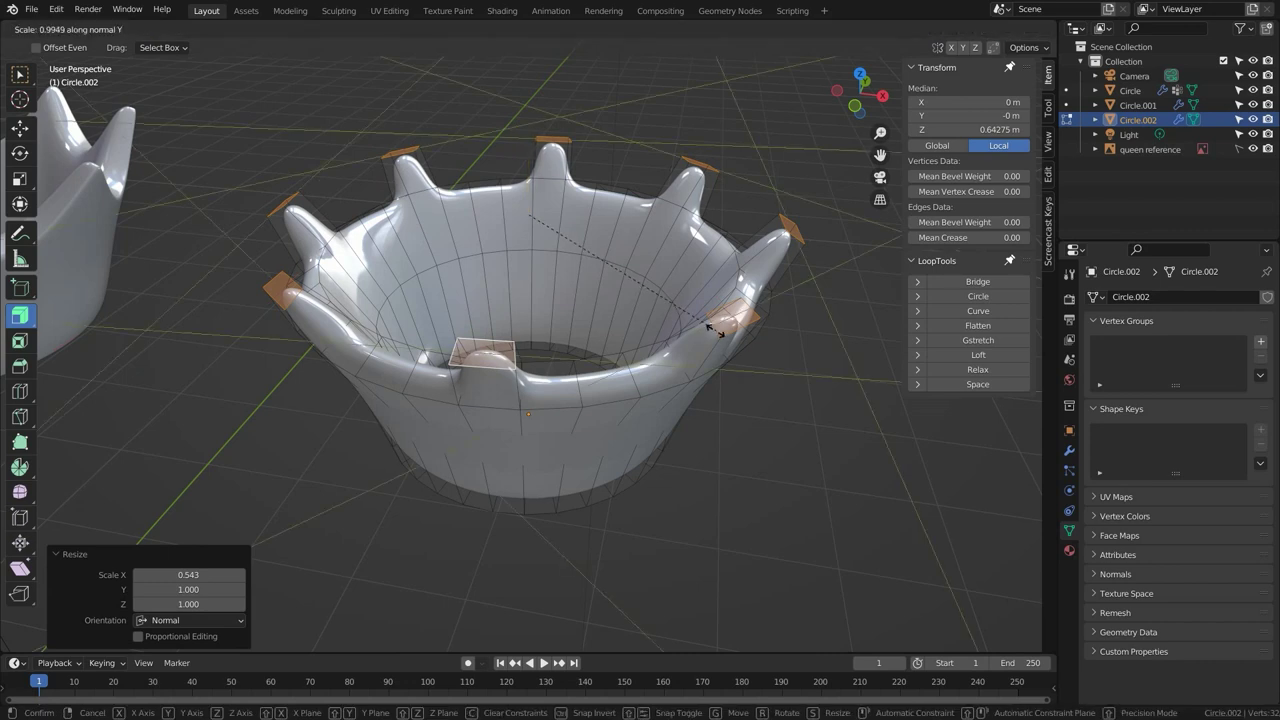
click(551, 306)
key(s)
key(y)
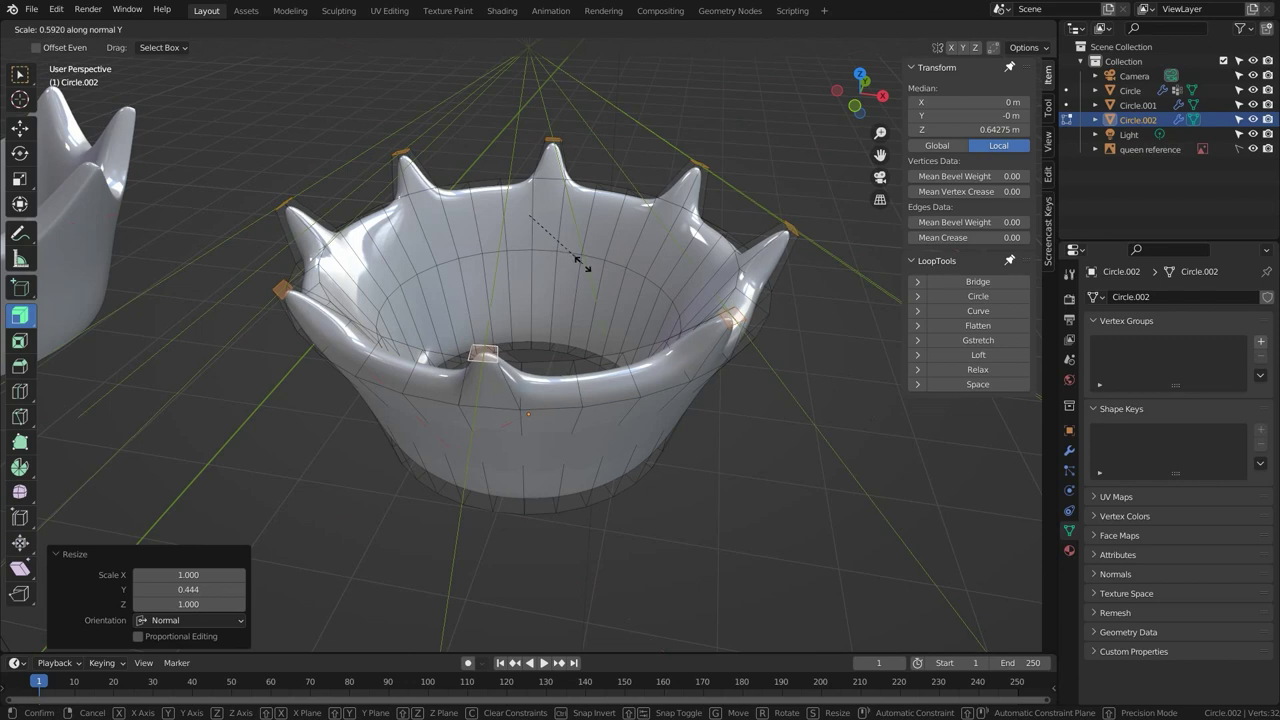
key(Escape)
Select the middle rim face between spikes using Checker Deselect with 5 deselected, and move those faces about -0.054 m along normal Z.
alt+click(528, 173)
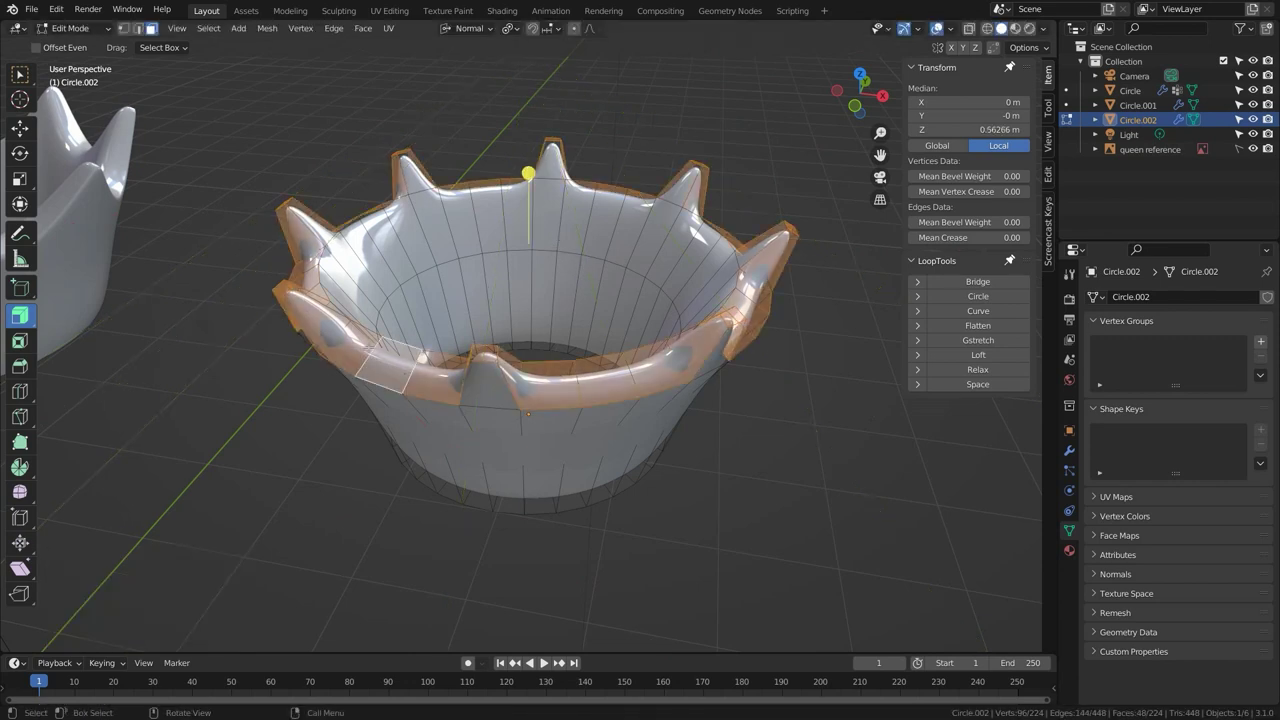
middle_drag(390, 359, 438, 338)
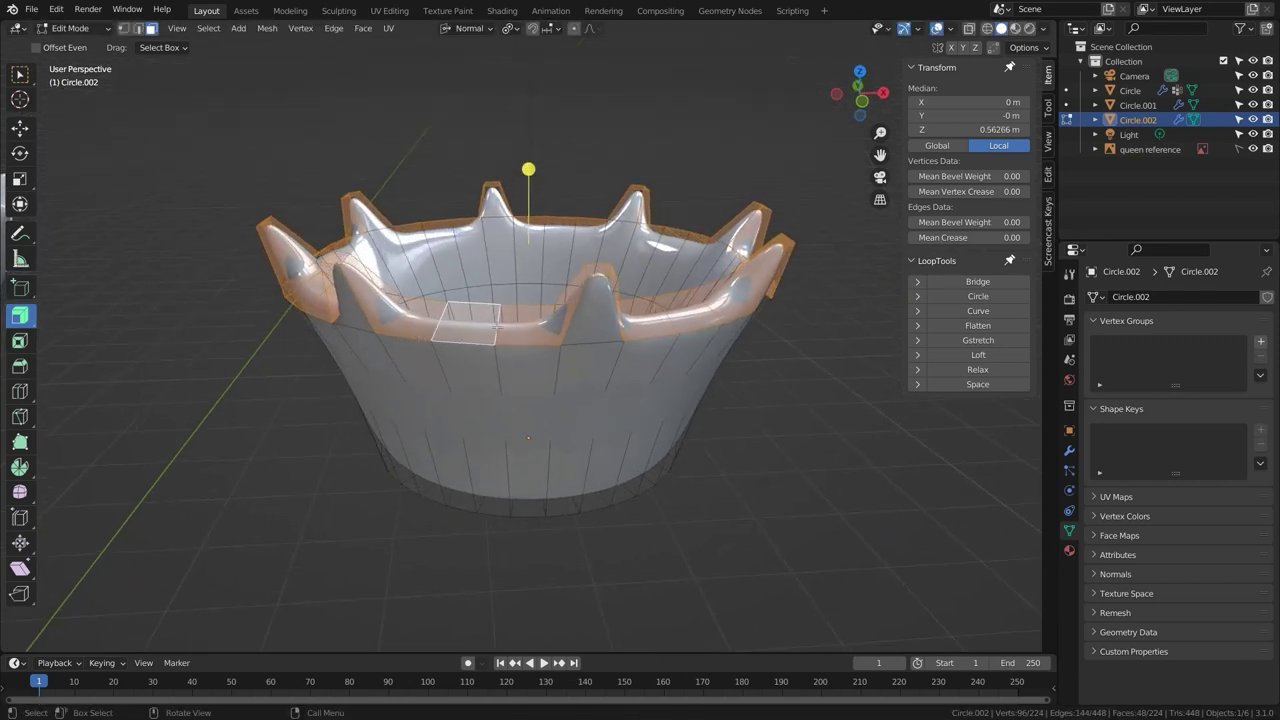
click(208, 28)
click(233, 168)
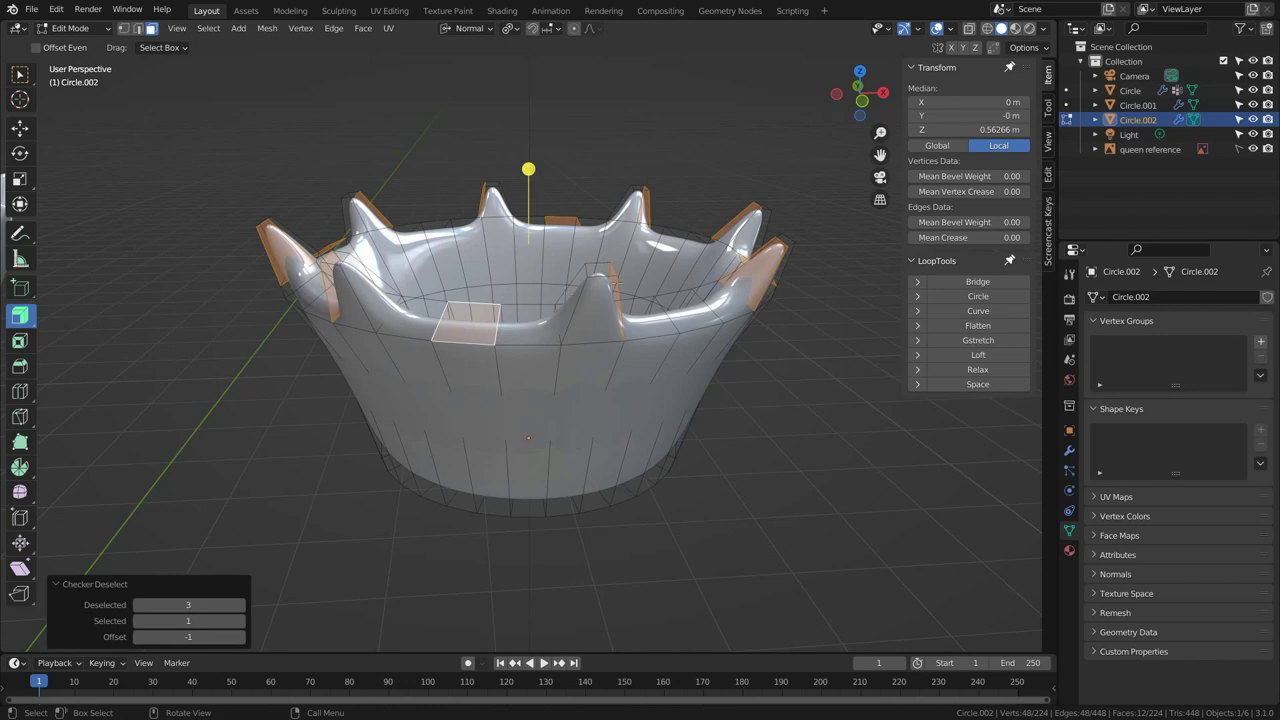
click(241, 606)
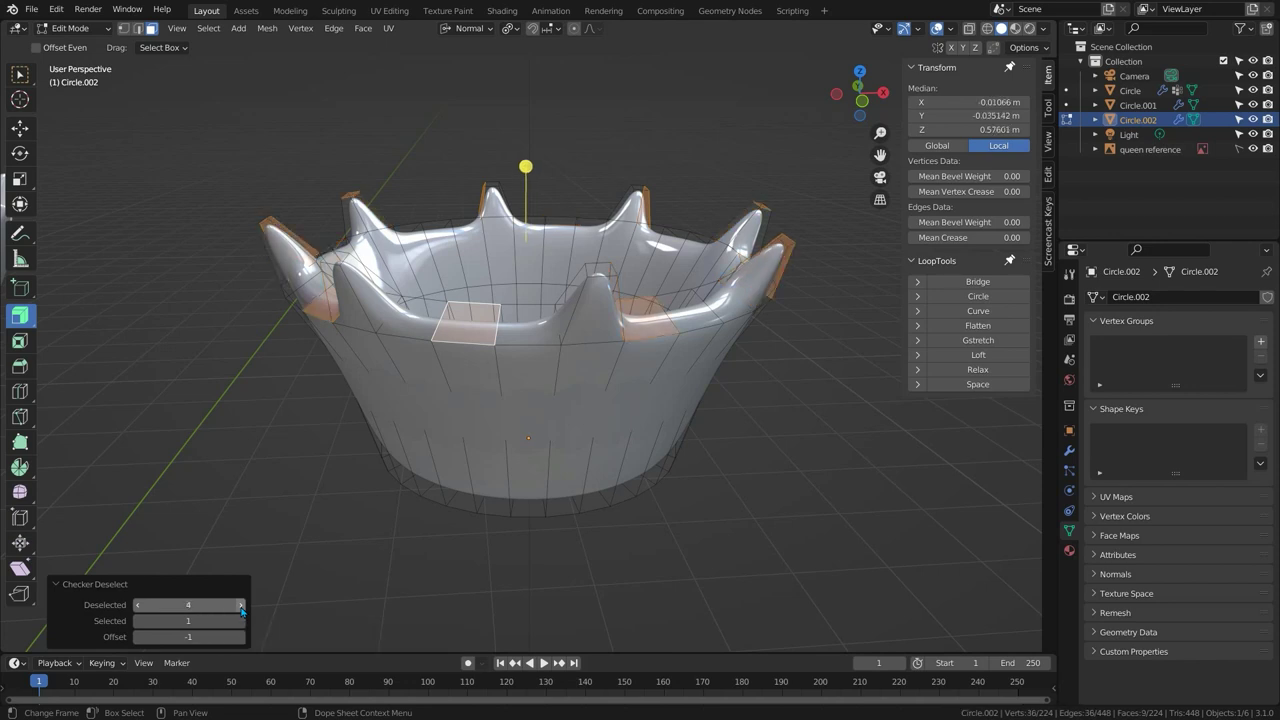
click(241, 606)
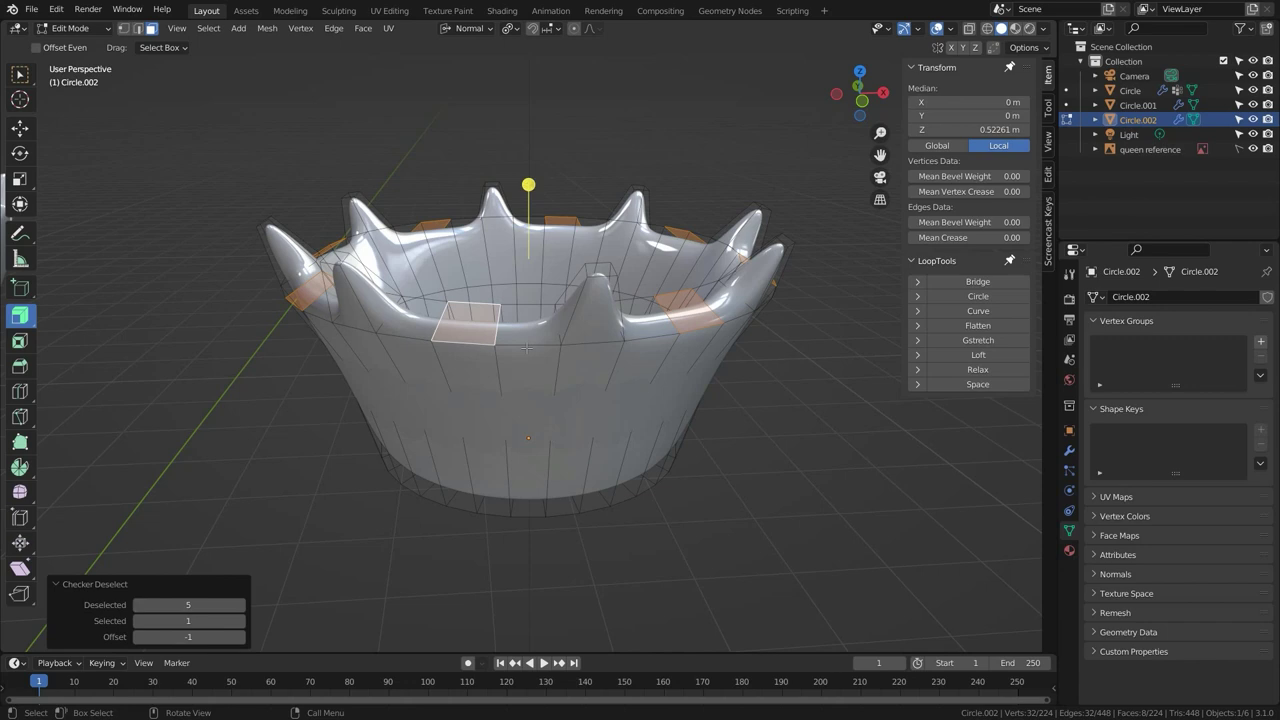
key(e)
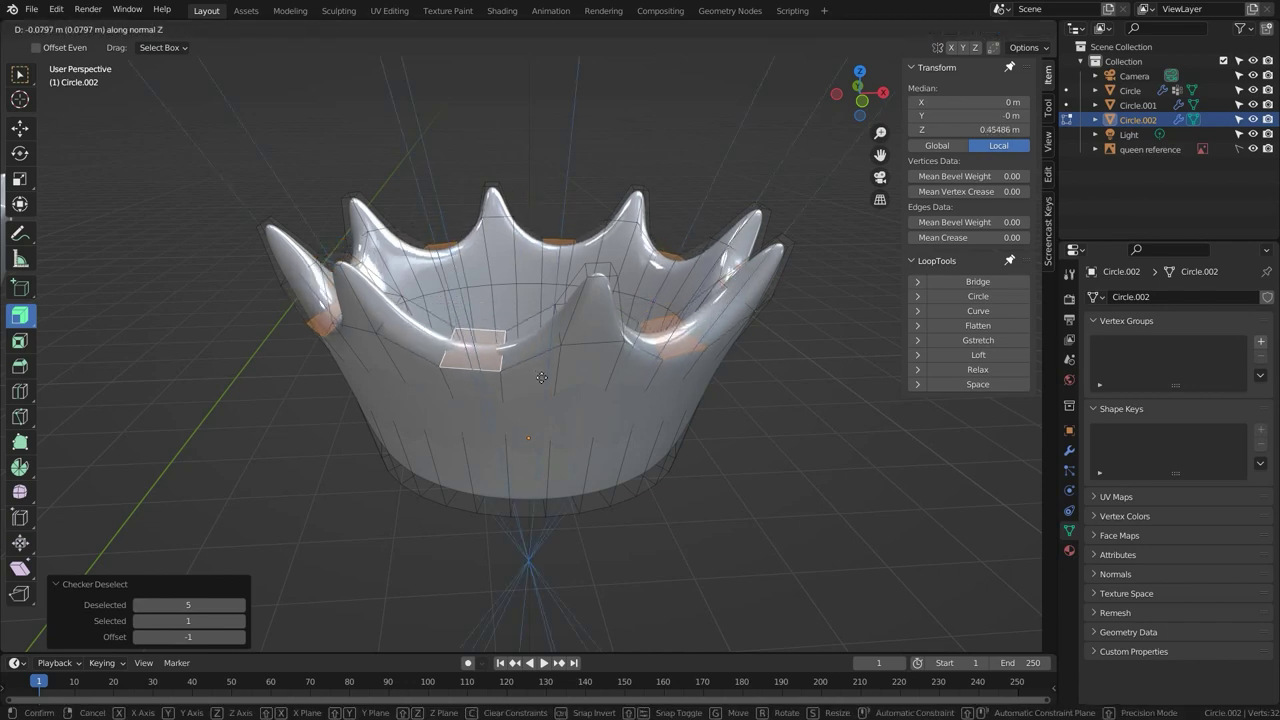
click(540, 368)
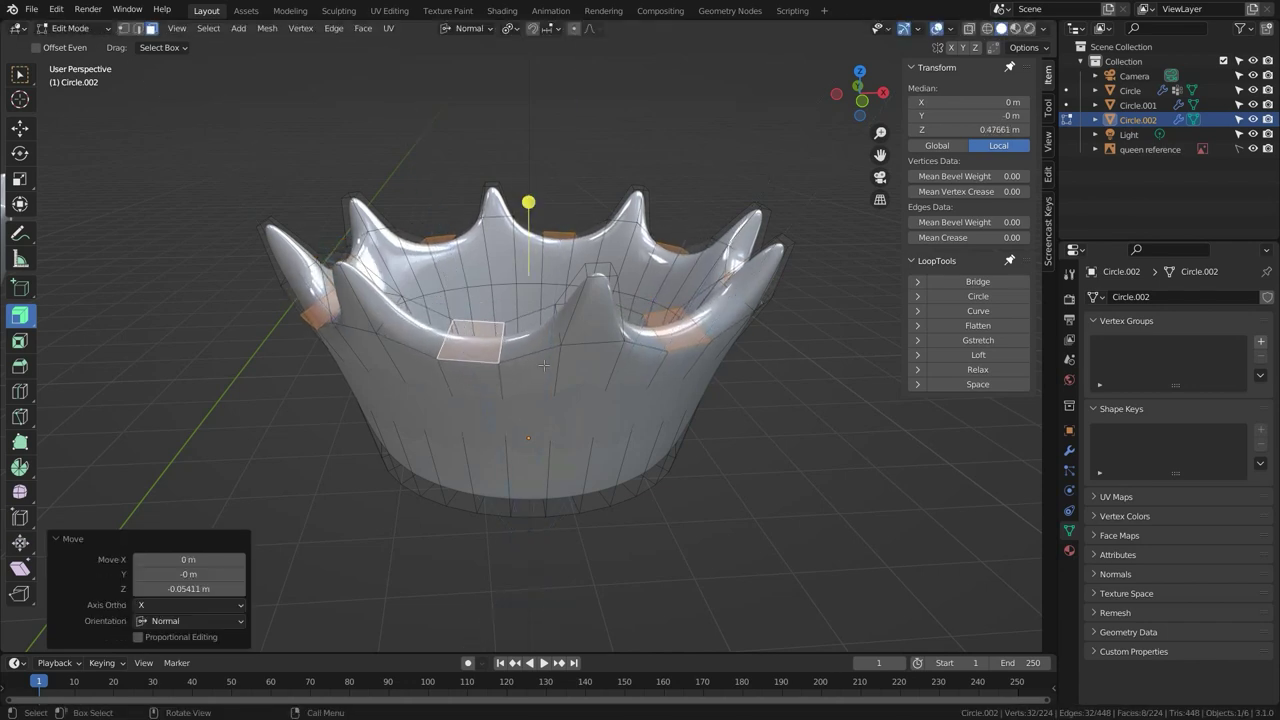
Scale the lowered dip faces to about 1.3 along normal Y and 1.54 along normal X.
key(s)
key(y)
click(621, 342)
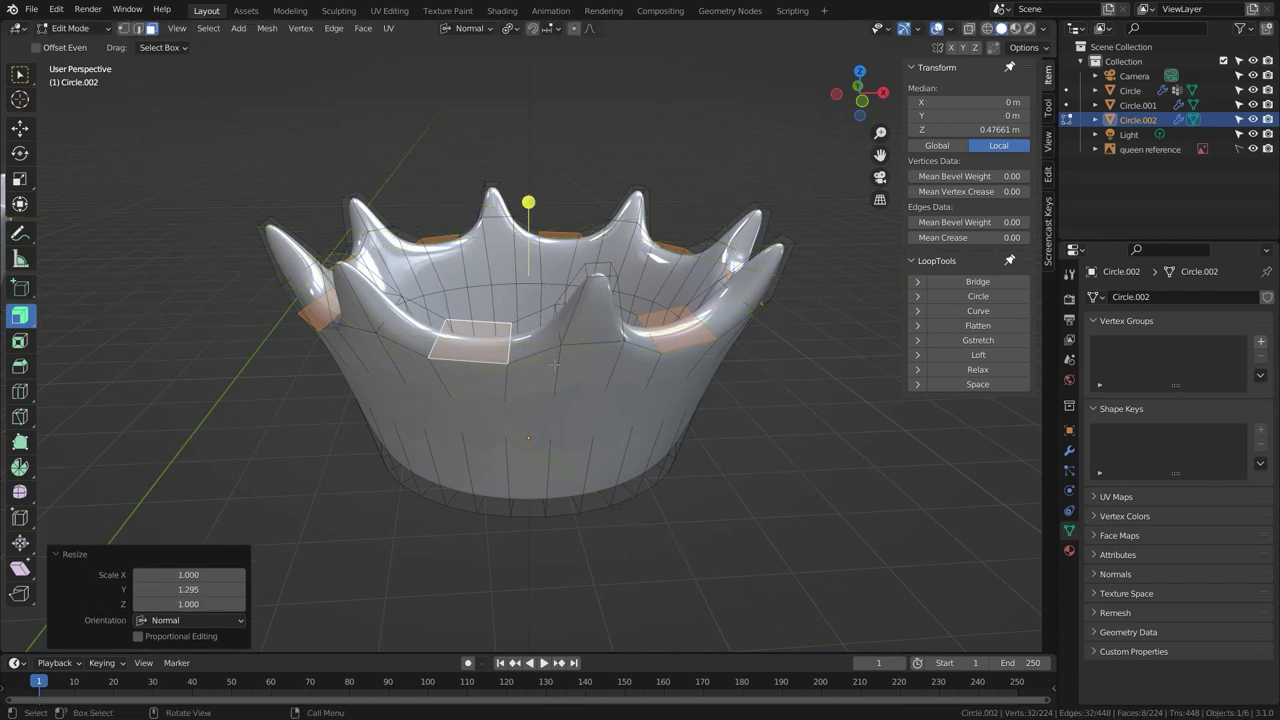
key(s)
key(x)
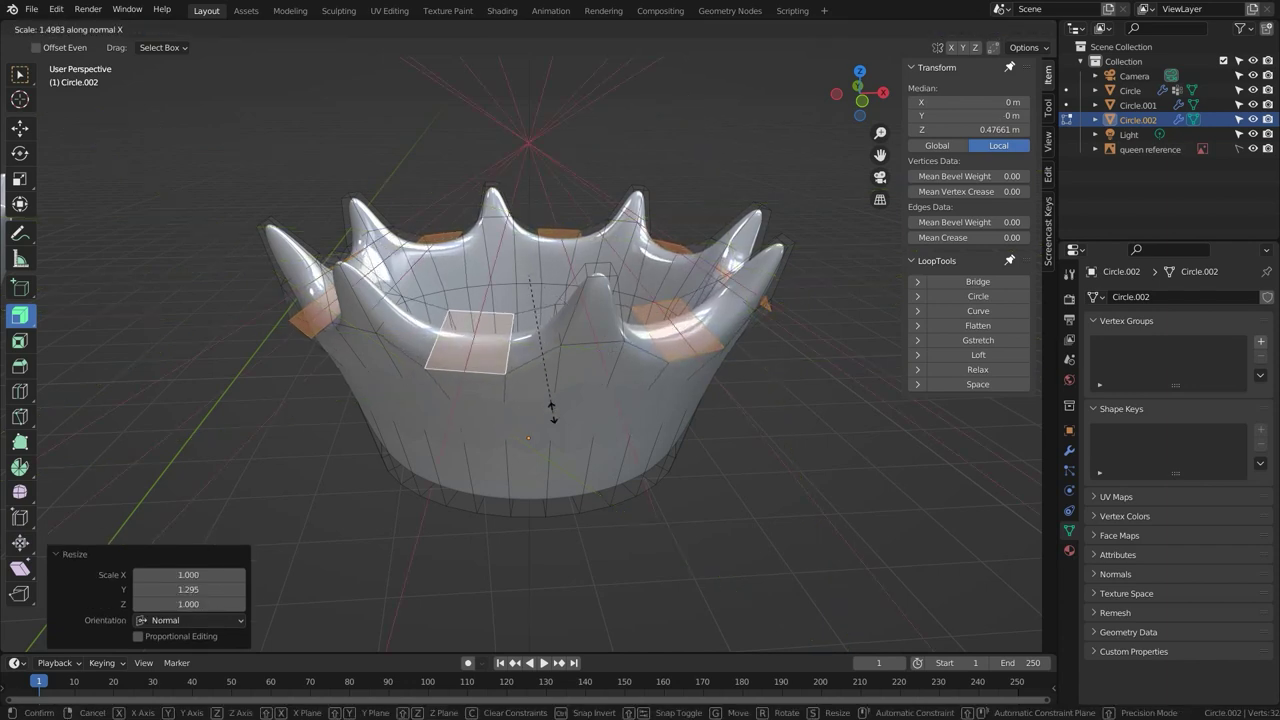
click(551, 415)
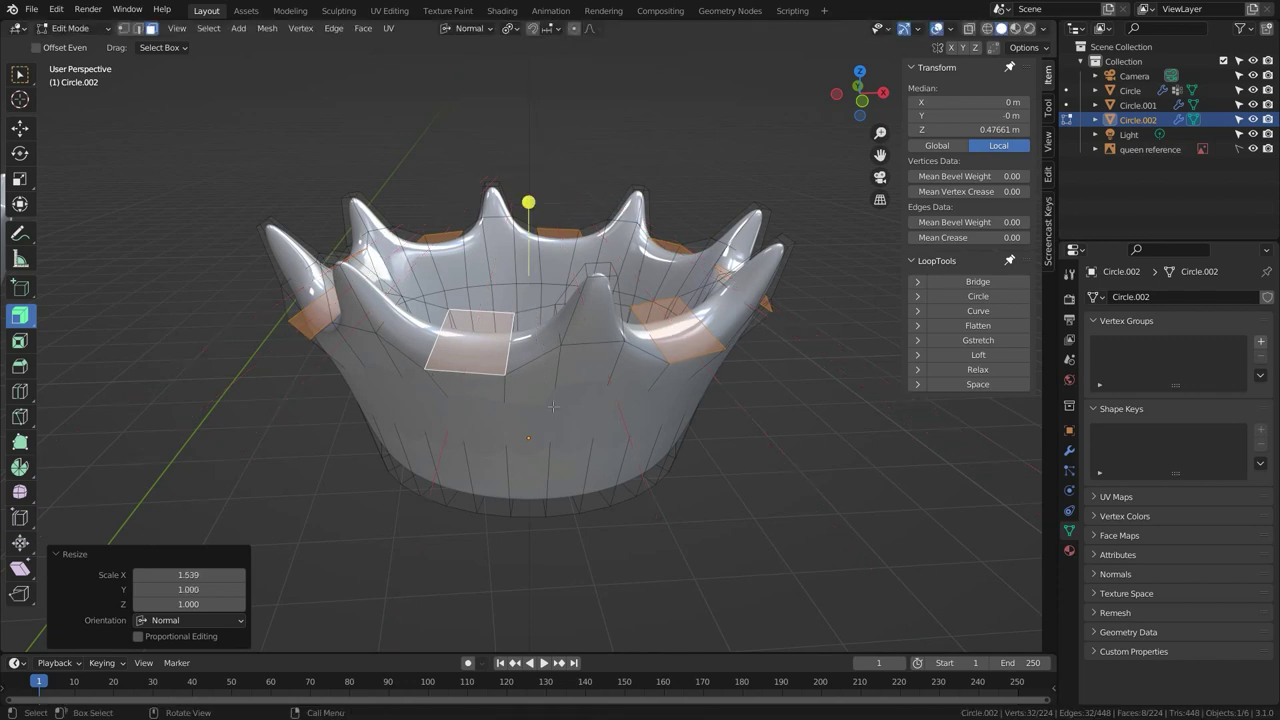
Inspect the spiked crown in Object Mode, and adjust the dip faces' scale along normal X in Edit Mode.
key(Tab)
middle_drag(574, 410, 529, 400)
key(Tab)
key(s)
key(x)
click(536, 378)
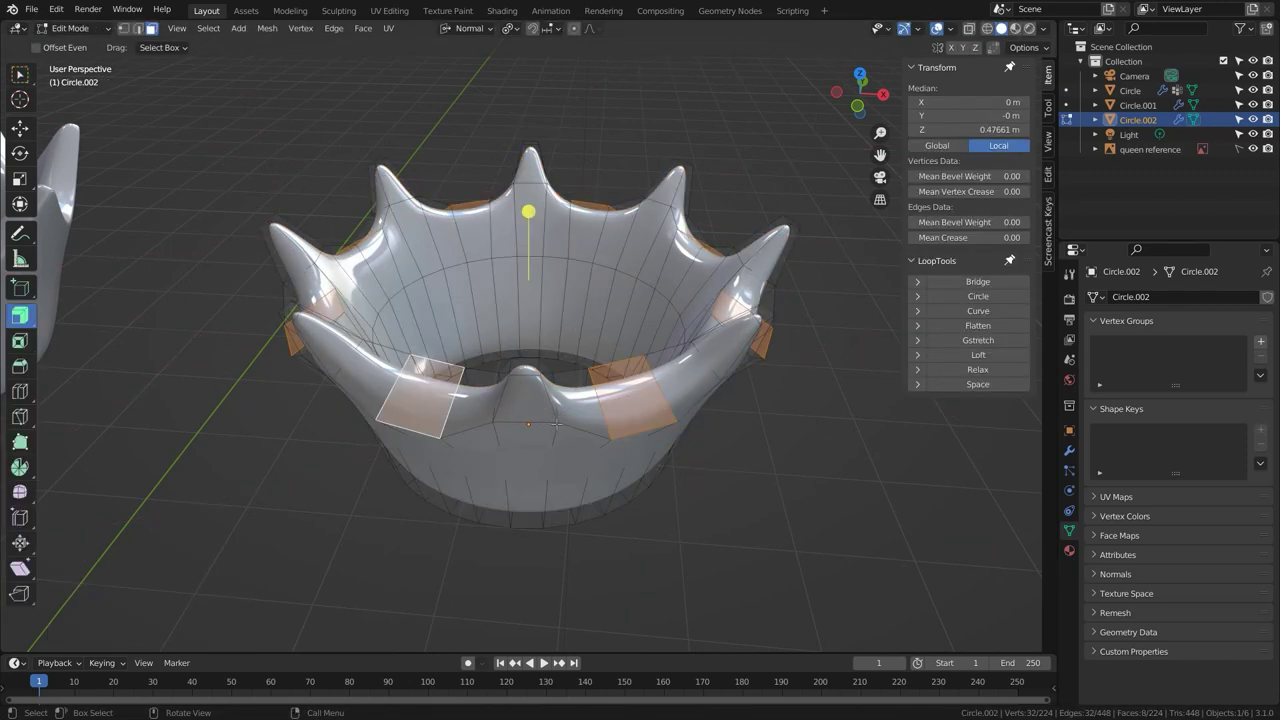
Select the crown's entire rim face loop and invert the selection to all the remaining wall and base faces.
alt+click(478, 400)
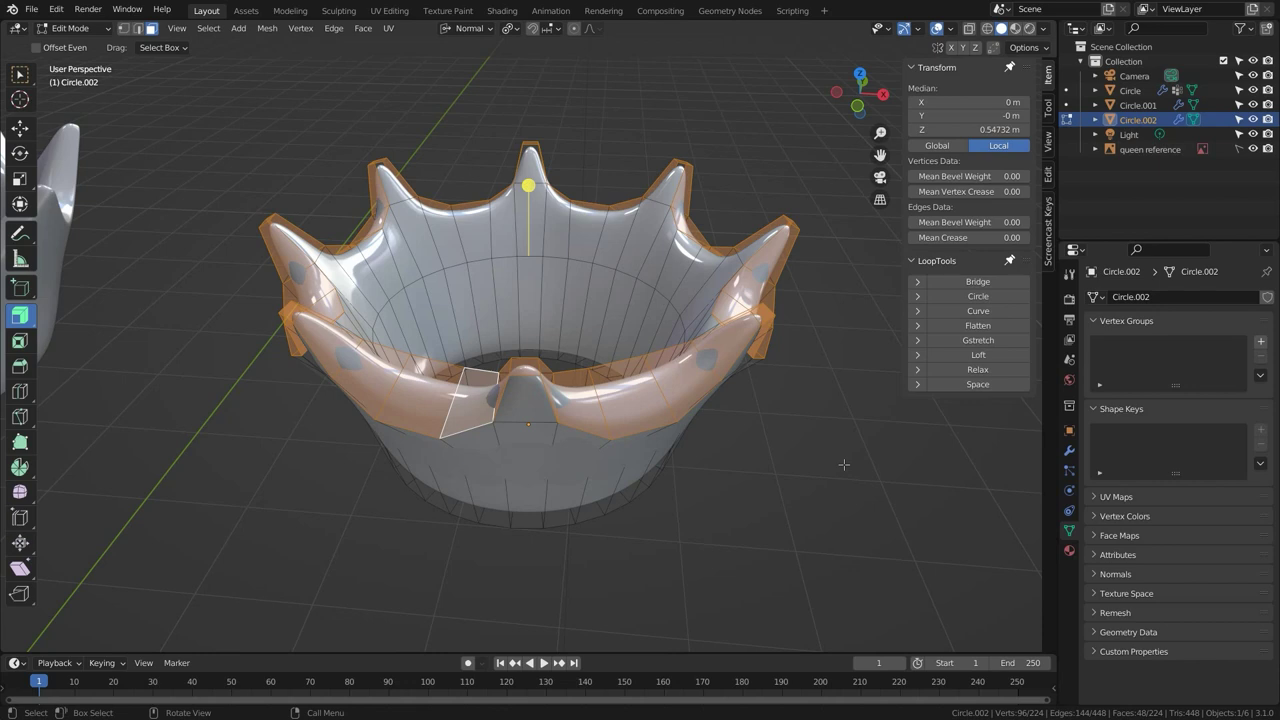
key(ctrl+KP_Add)
key(ctrl+KP_Add)
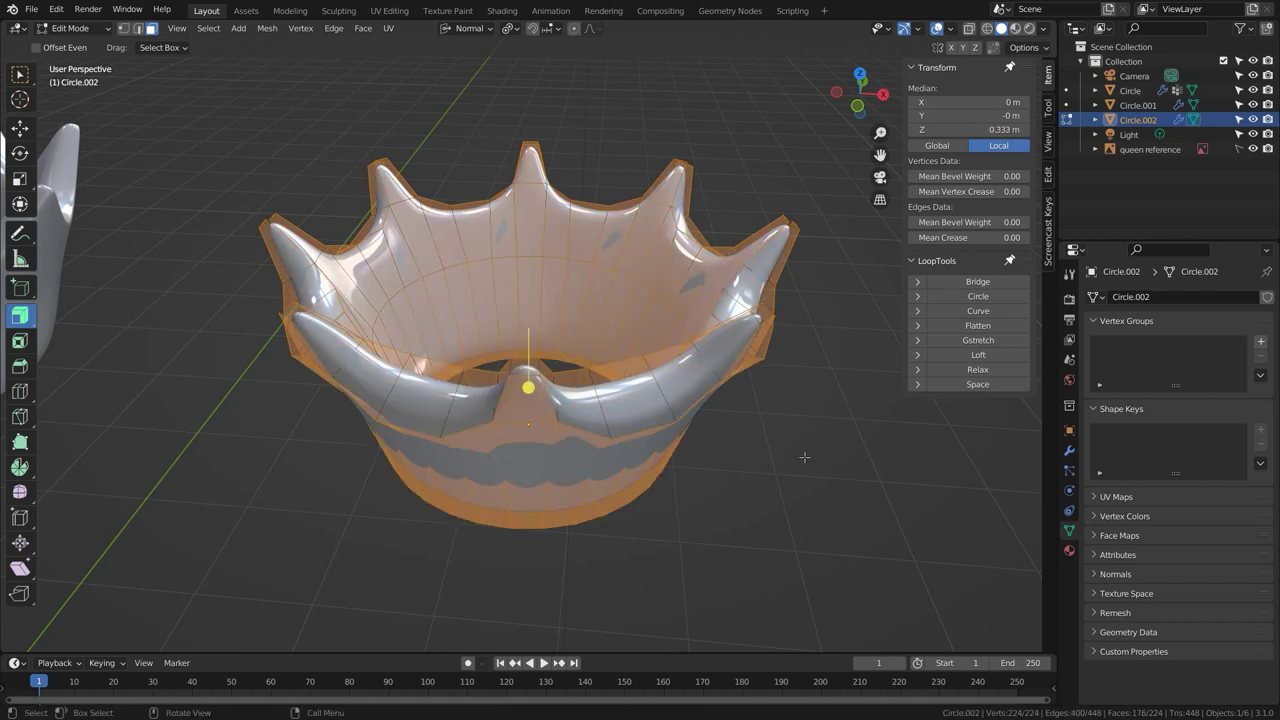
middle_drag(316, 364, 421, 447)
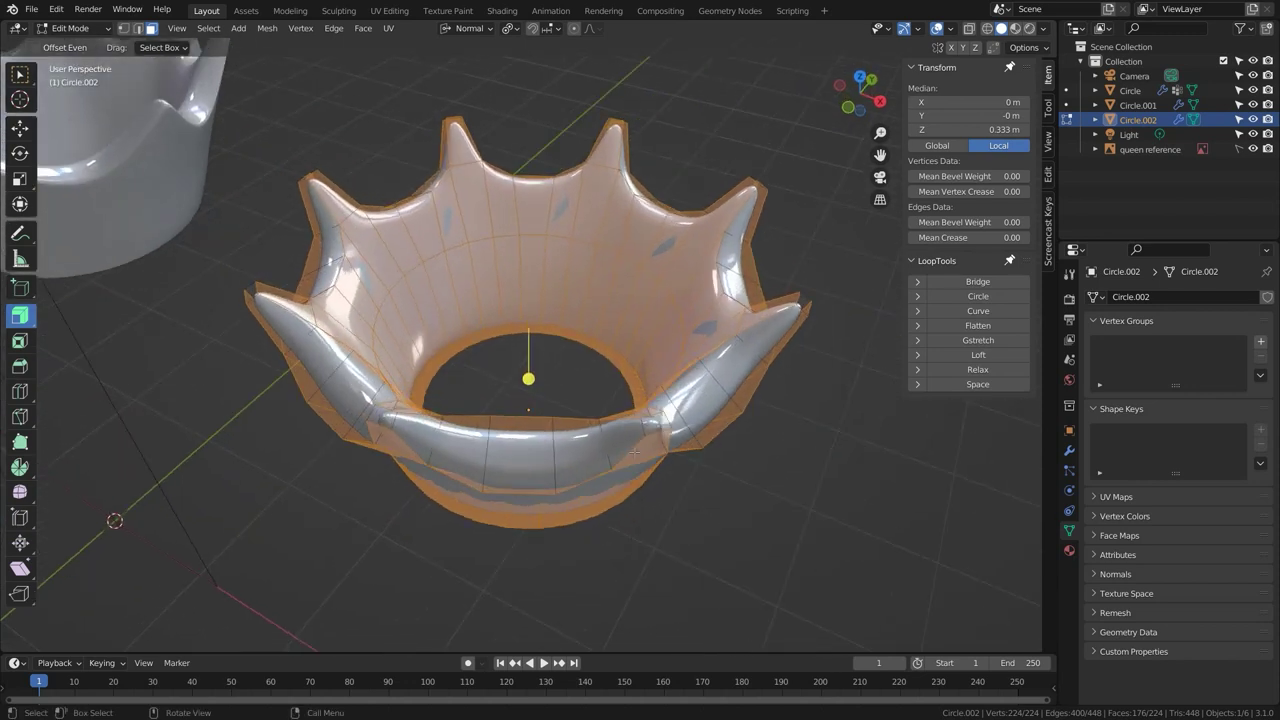
Turn on the Subdivision modifier's on-cage display and inset the selected faces by about 0.007 m with Offset Even.
click(1069, 450)
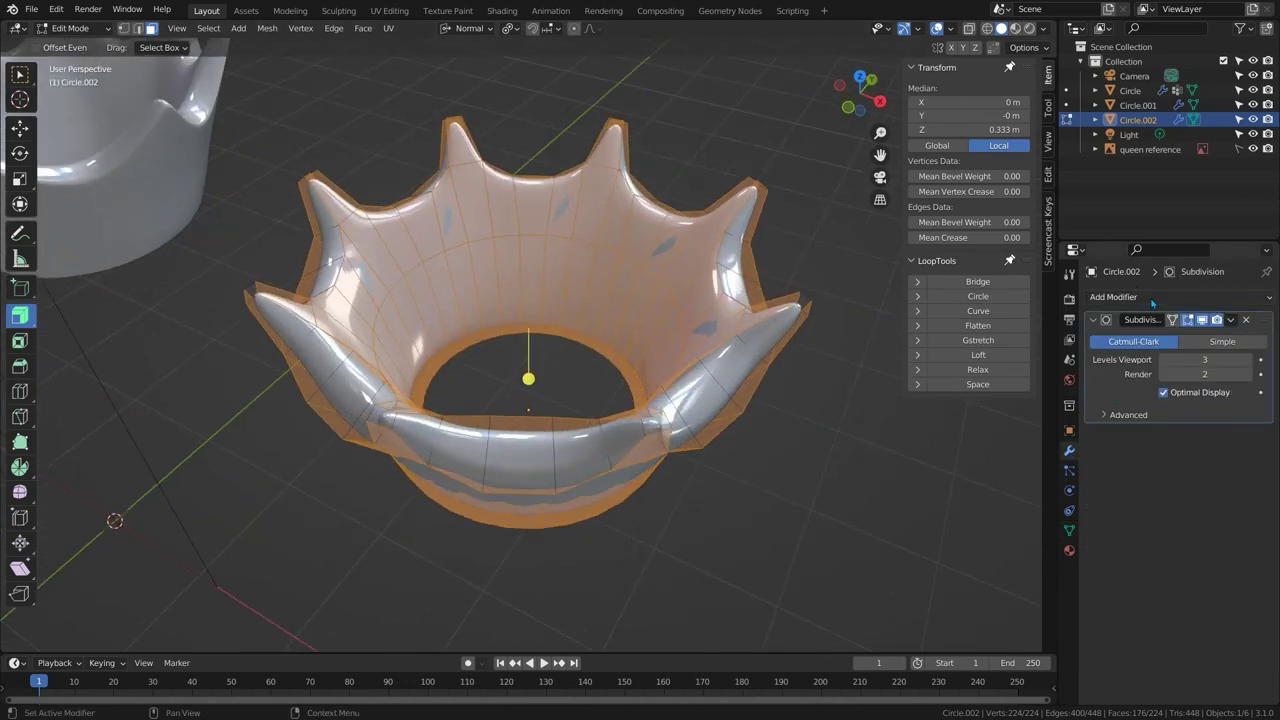
click(1172, 319)
middle_drag(600, 450, 644, 311)
middle_drag(818, 305, 832, 260)
key(i)
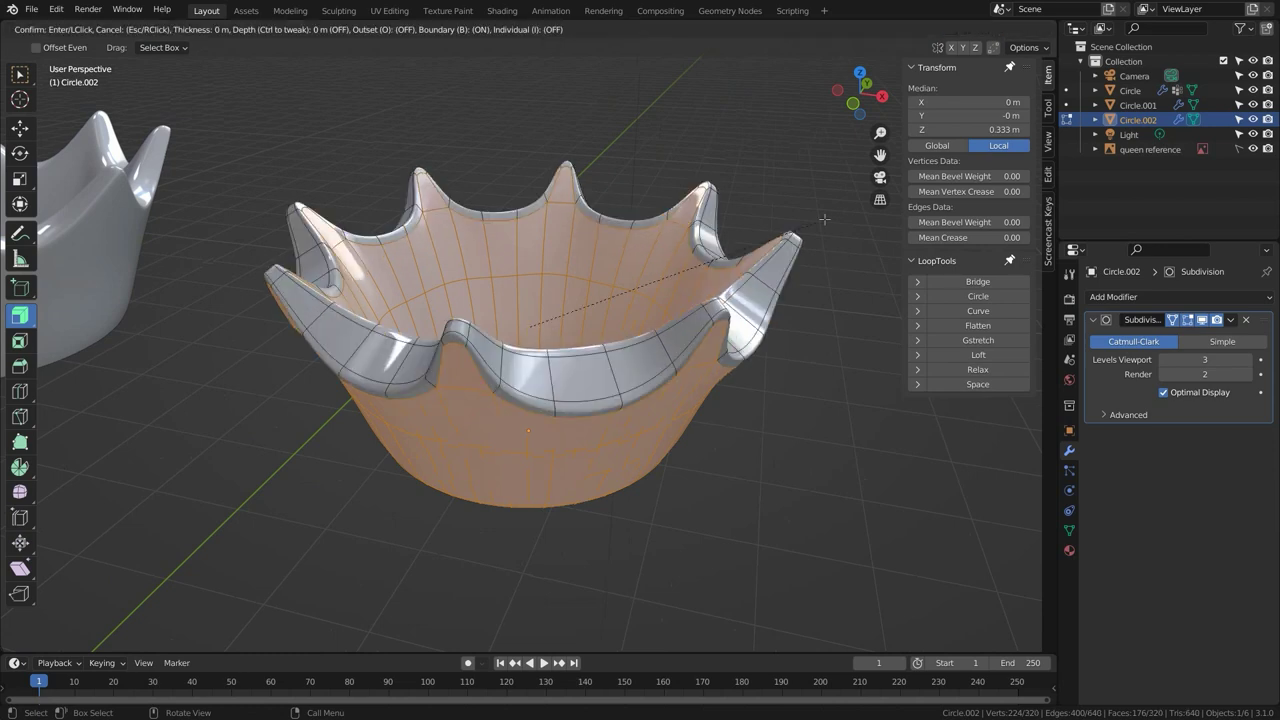
click(528, 392)
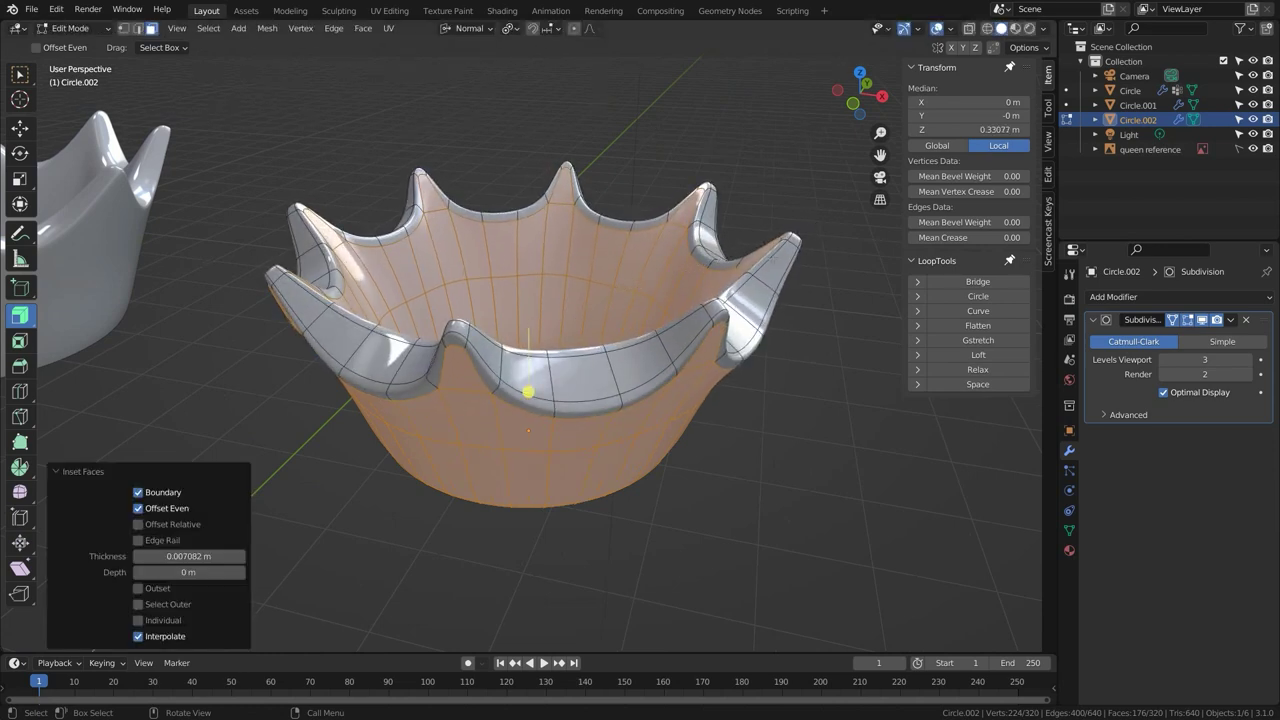
Invert the selection back to the rim and isolate the spike tip faces using Checker Deselect with 5 deselected, 1 selected and offset -1.
key(Tab)
middle_drag(691, 394, 590, 307)
key(Tab)
key(ctrl+i)
click(207, 29)
click(251, 160)
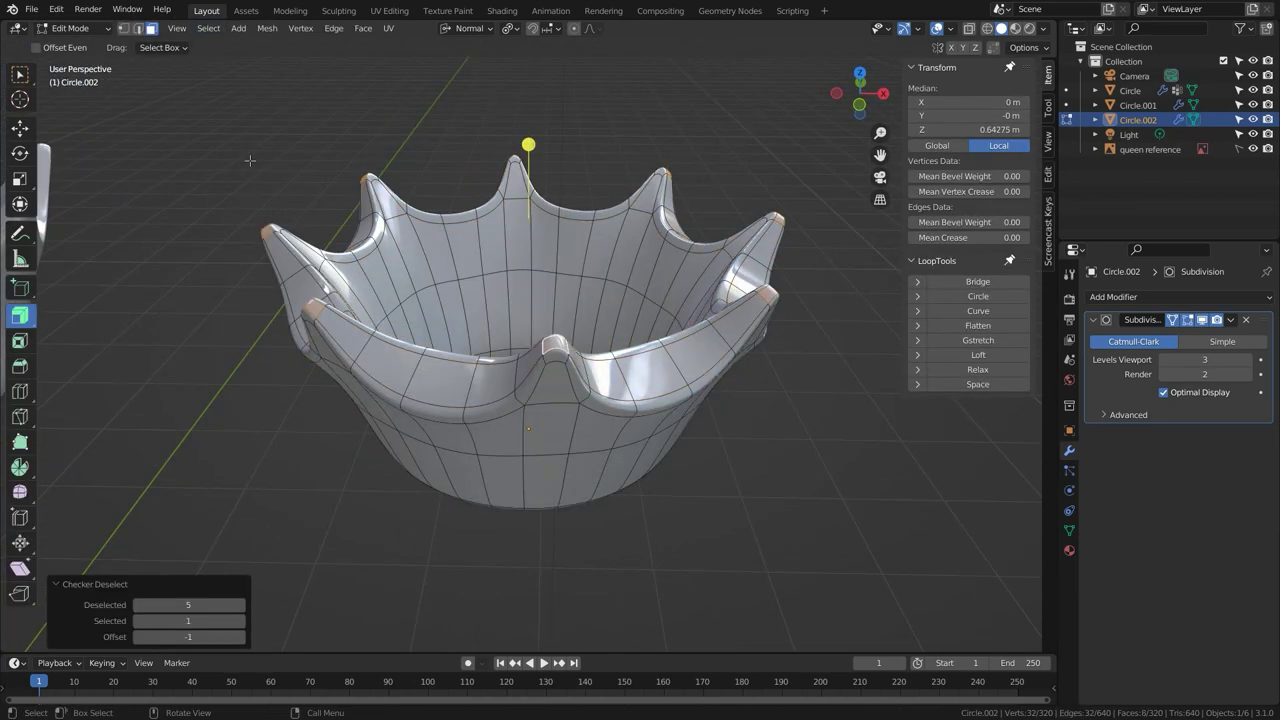
Move the selected spike tip faces along normal X and check the crown in Object Mode.
key(g)
key(x)
click(620, 243)
key(Tab)
middle_drag(620, 243, 446, 311)
scroll(446, 311, down, 2)
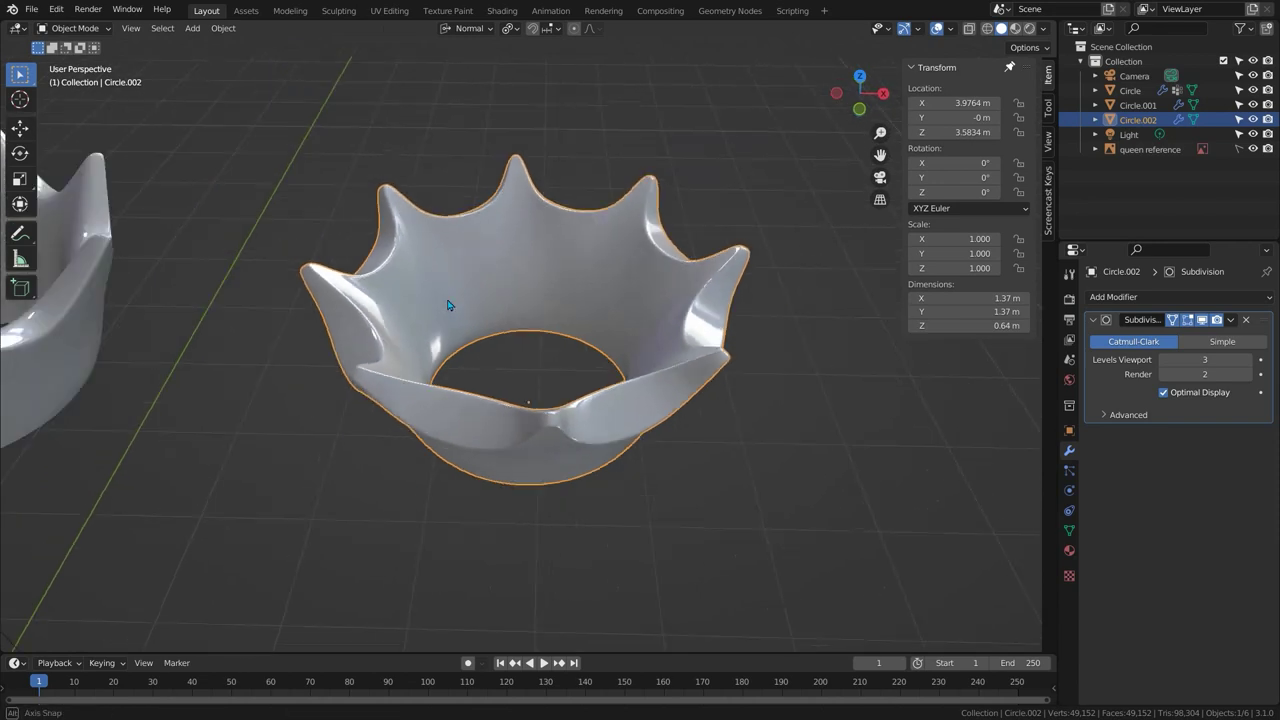
Isolate the dip faces with Checker Deselect and scale them to 0.689 along normal Y, using smooth proportional editing at size 0.35.
key(Tab)
click(208, 28)
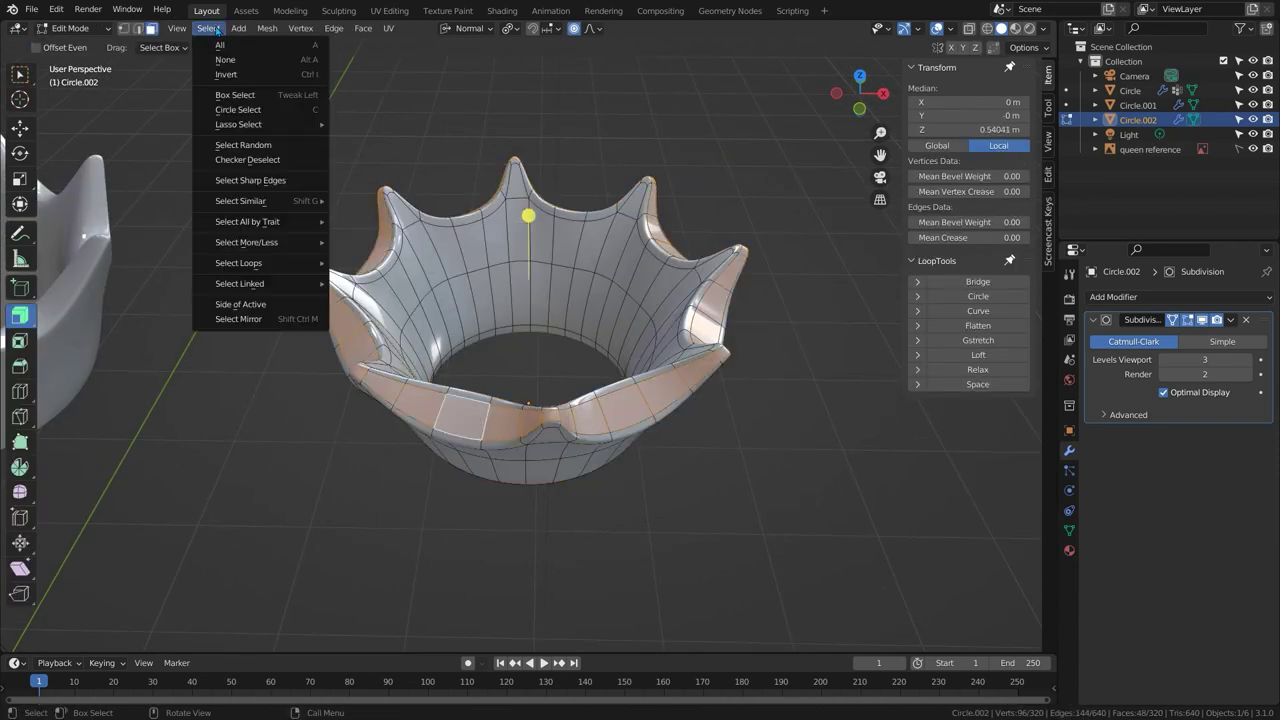
click(247, 159)
key(s)
key(y)
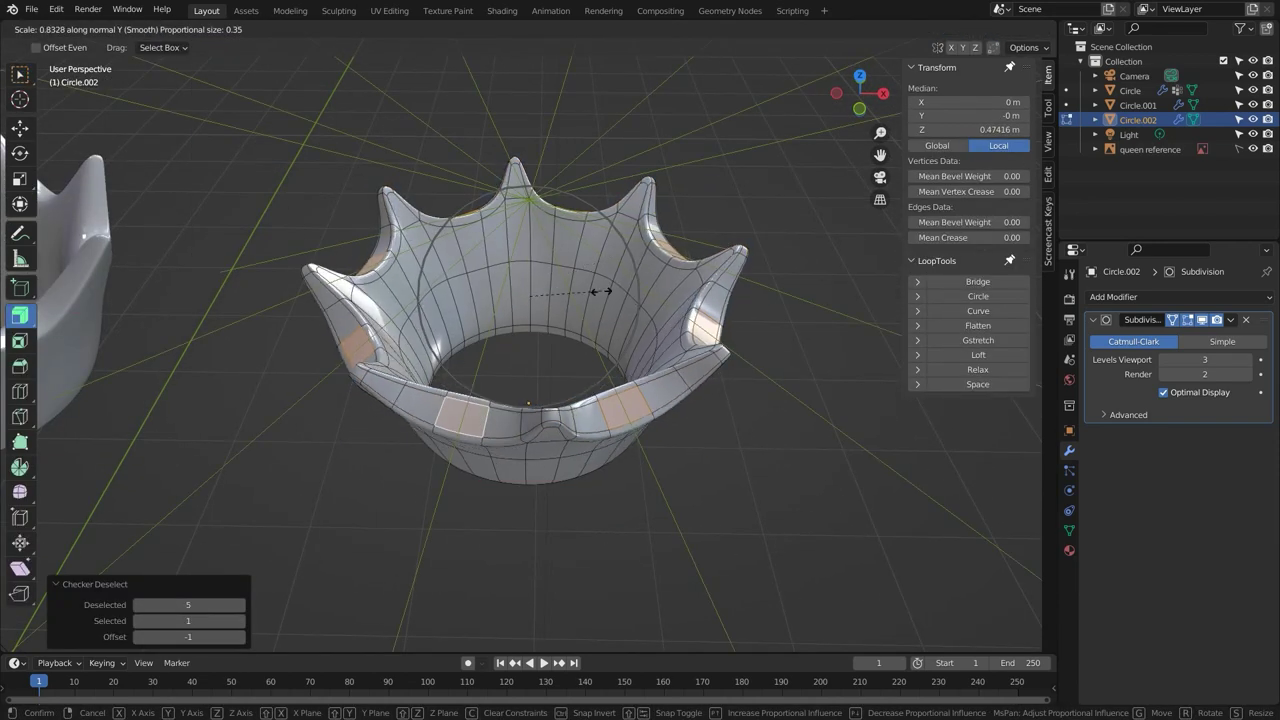
click(585, 314)
Inspect the crown's spikes, dips and rim from several angles in Edit and Object Mode, and compare it with the other crowns.
middle_drag(583, 362, 629, 277)
scroll(630, 279, up, 4)
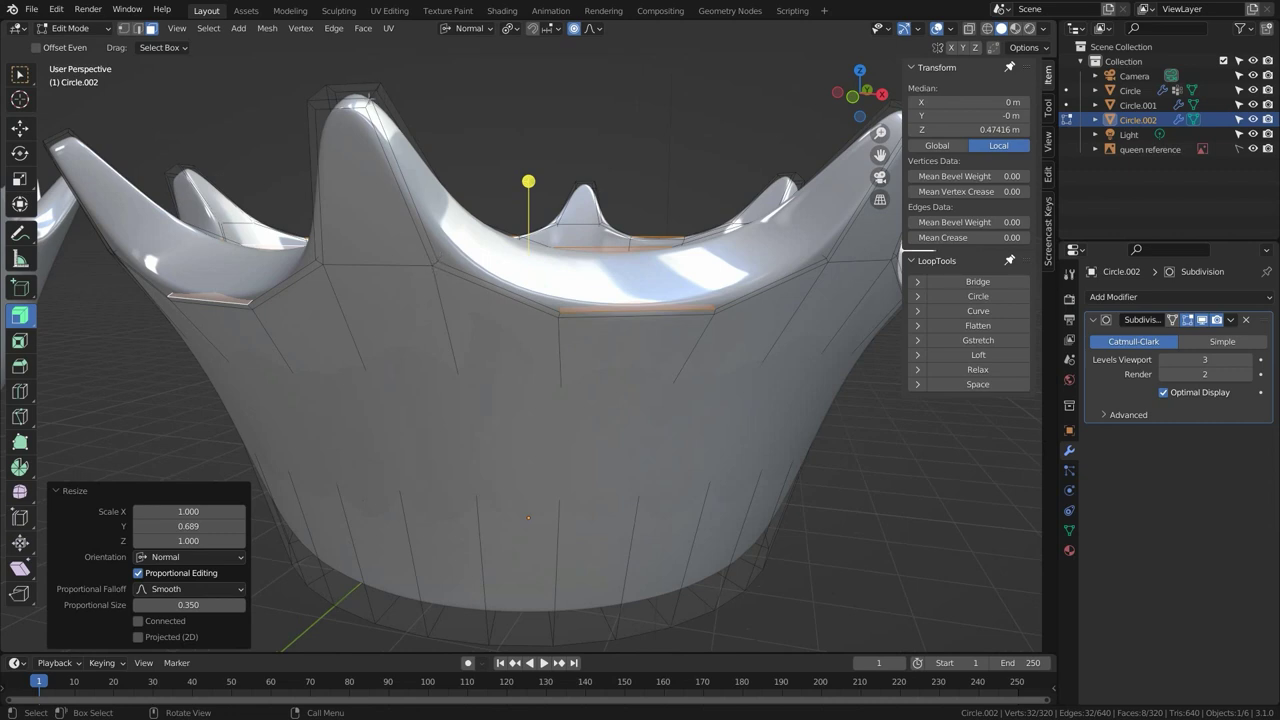
middle_drag(374, 97, 354, 262)
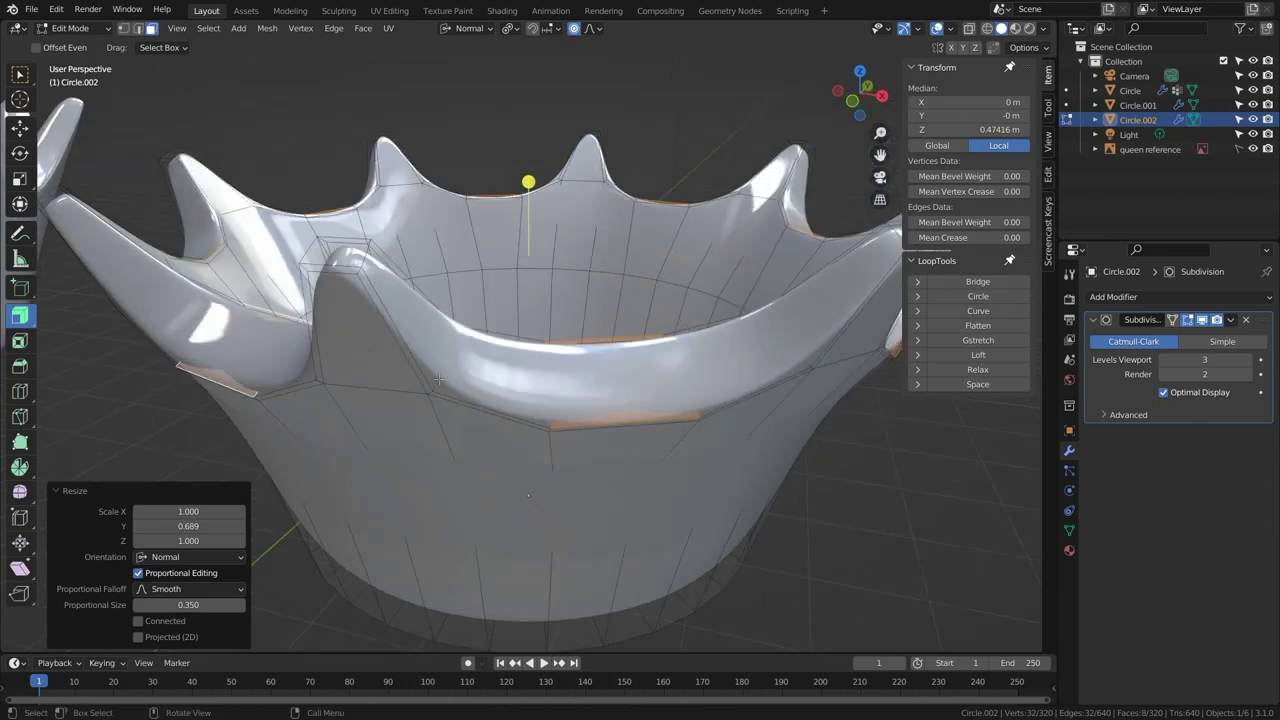
key(Tab)
scroll(430, 241, down, 3)
middle_drag(430, 241, 480, 226)
key(Tab)
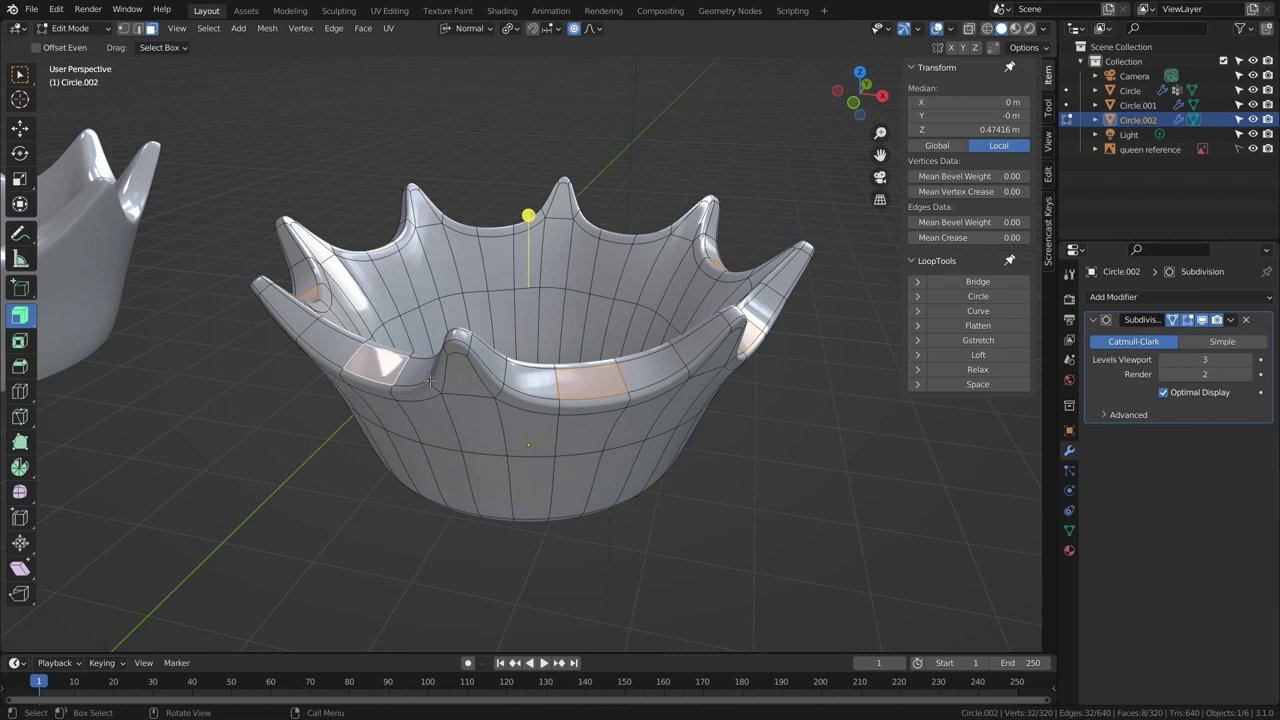
key(Tab)
middle_drag(430, 381, 553, 329)
middle_drag(462, 306, 489, 320)
scroll(489, 320, down, 4)
shift+middle_drag(335, 268, 825, 396)
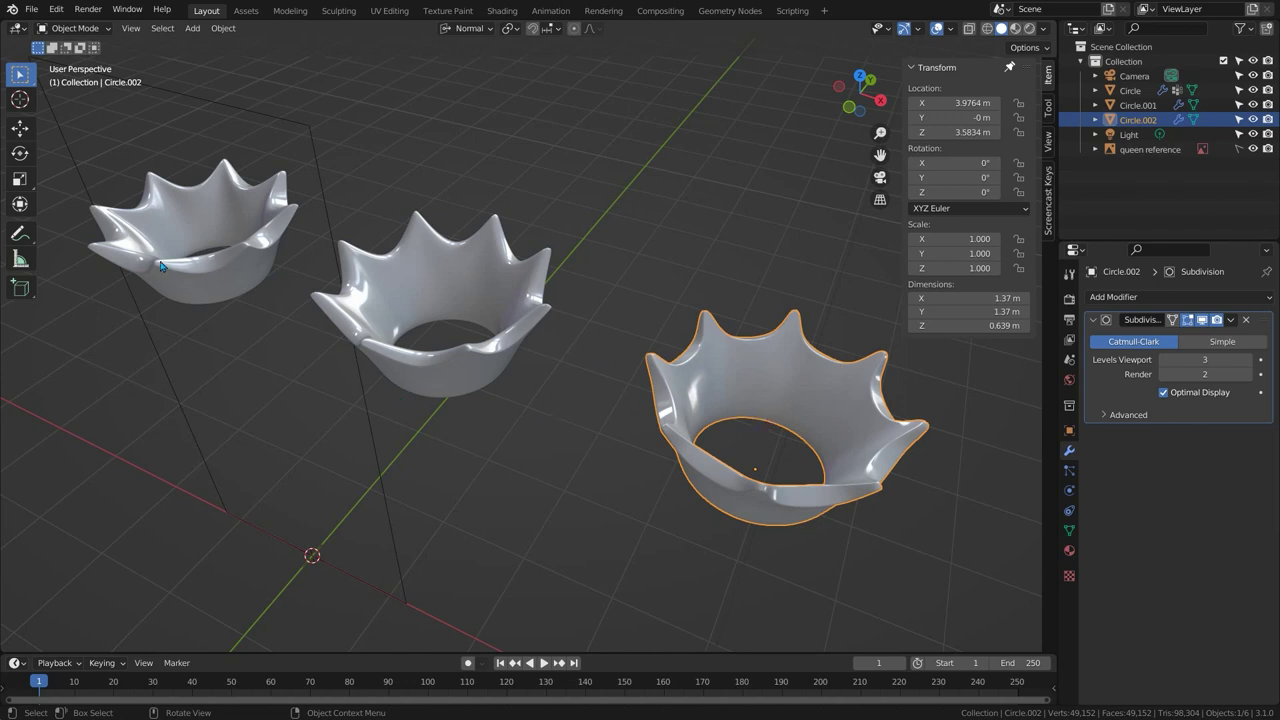
Delete the two earlier crown variants, keeping only the newest crown.
click(189, 269)
key(Delete)
click(421, 300)
key(Delete)
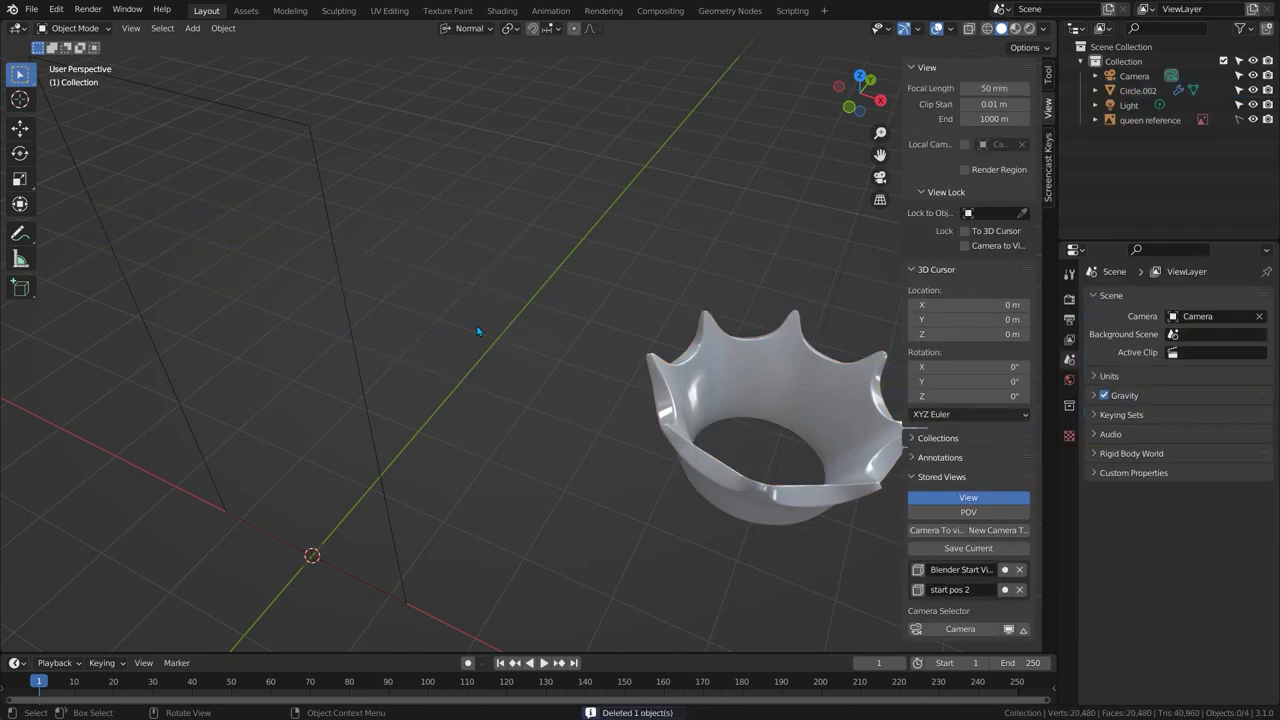
Set the remaining crown's X location to 0 m and compare it with the queen reference in front view.
click(720, 392)
click(950, 103)
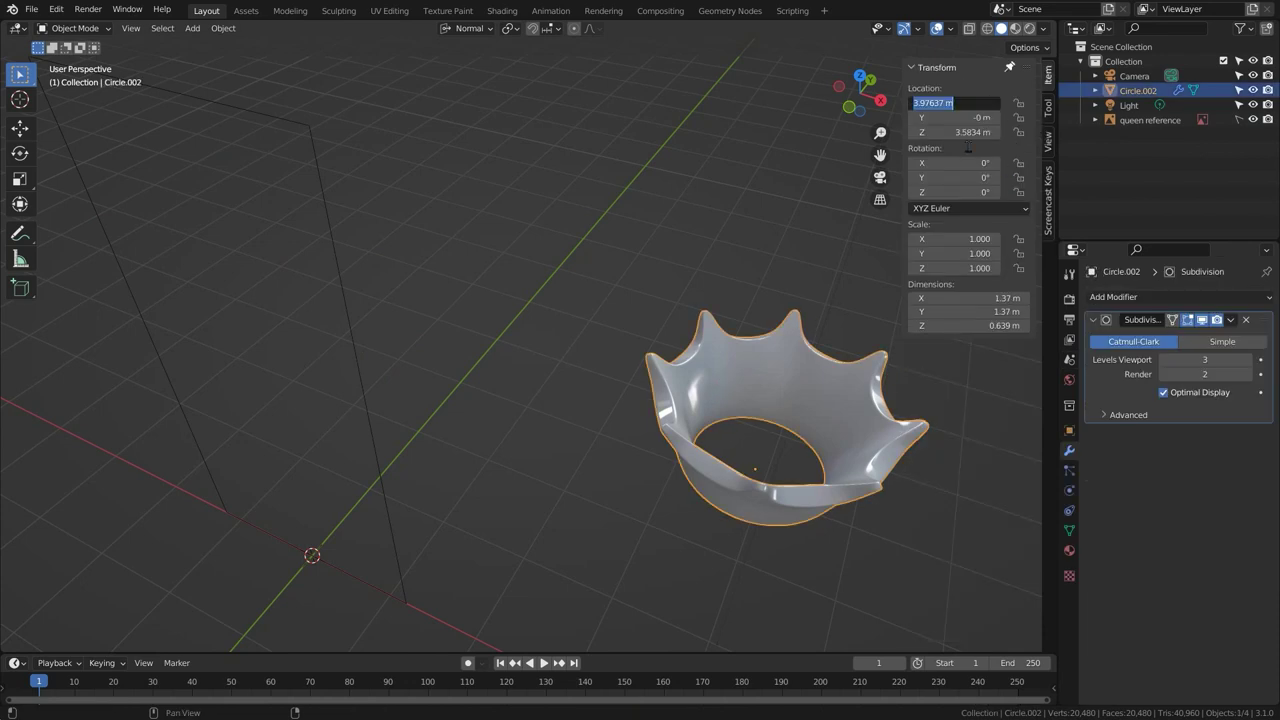
text(0)
key(Return)
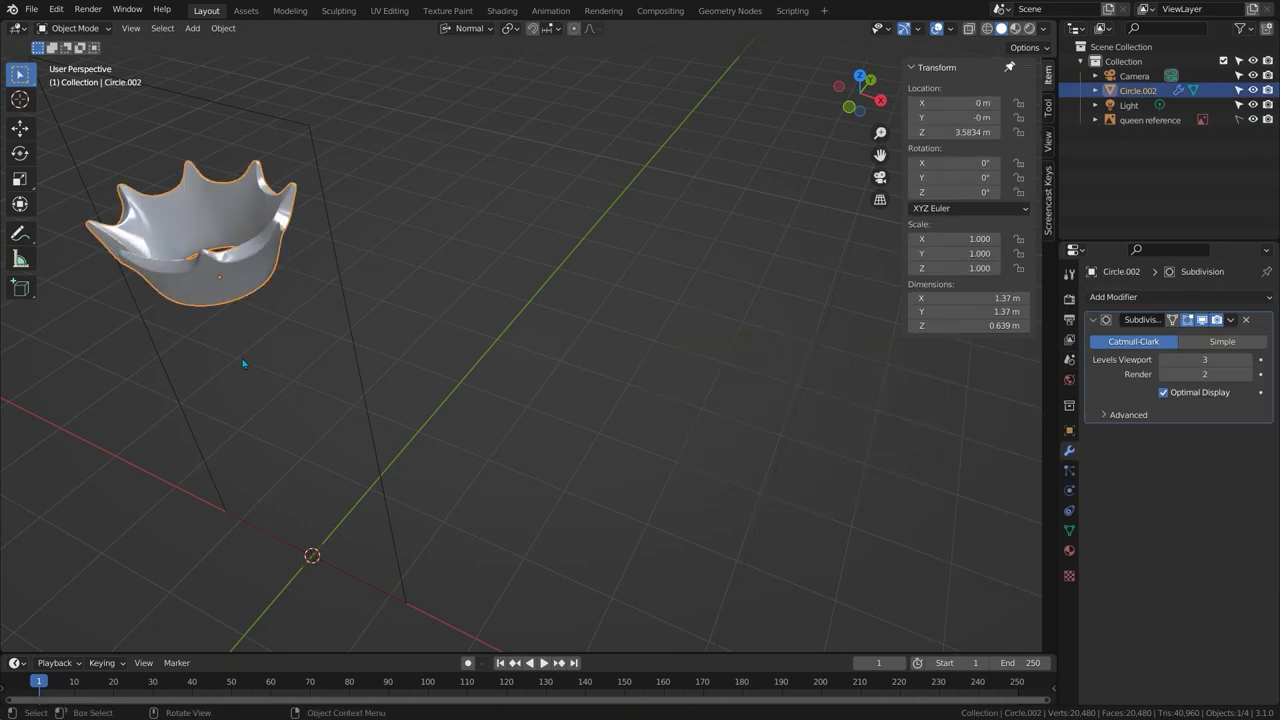
key(KP_Decimal)
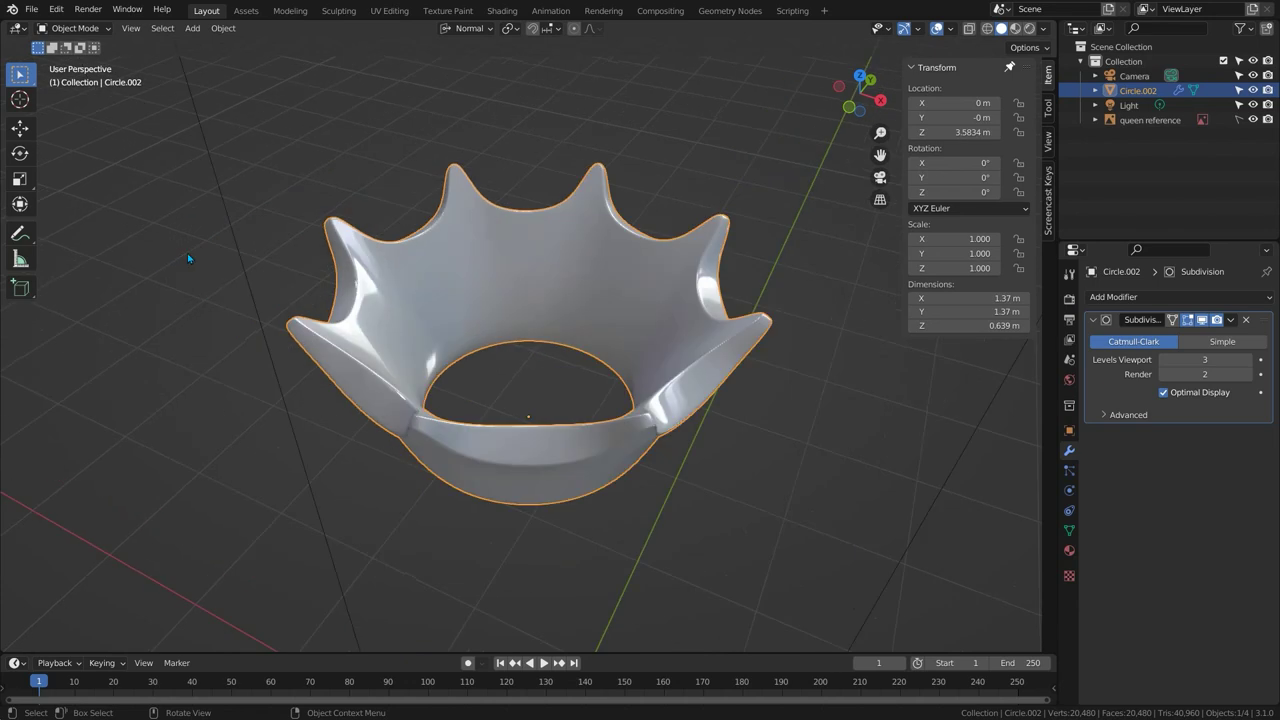
key(KP_1)
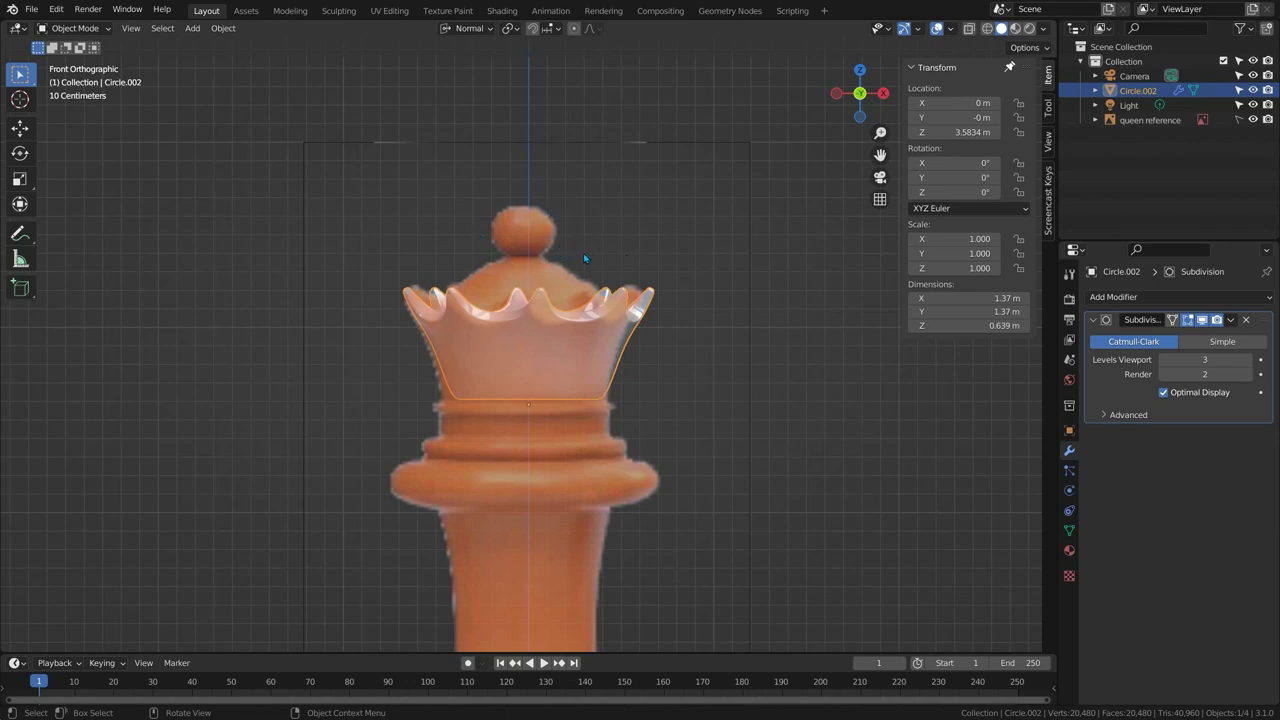
middle_drag(642, 230, 601, 309)
Select the ring of faces closing the crown wall's underside and delete it.
key(Tab)
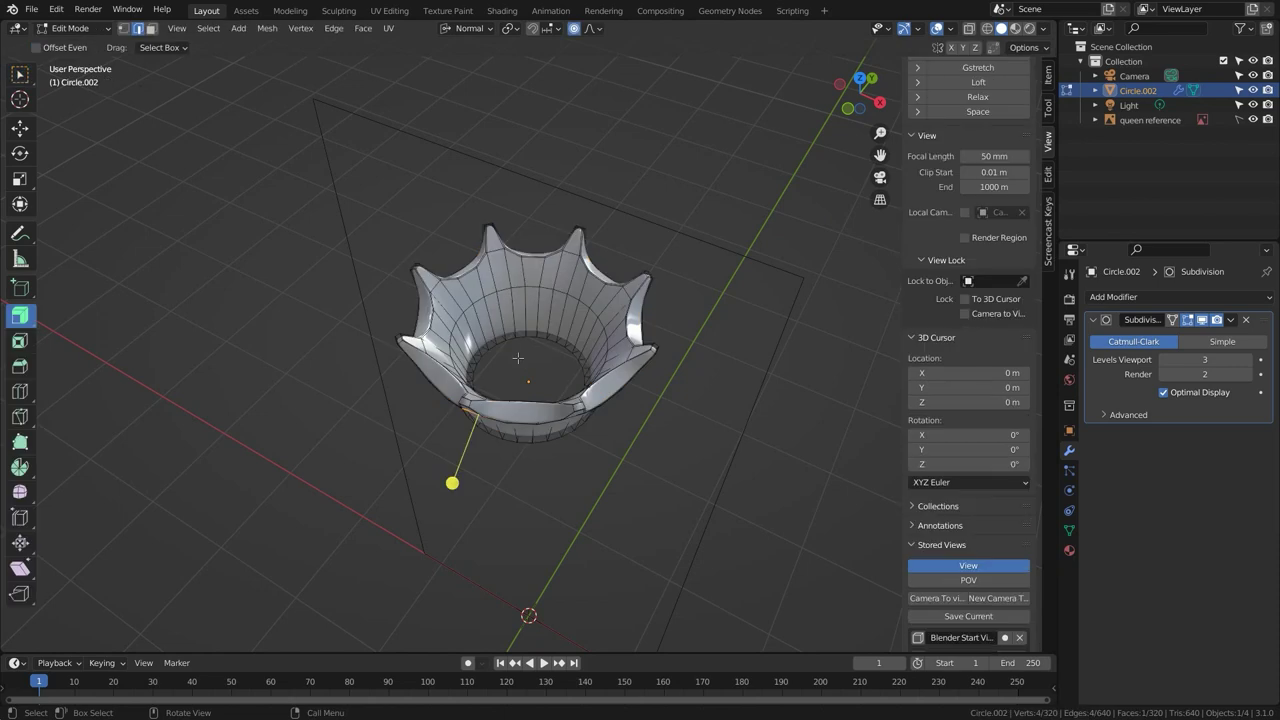
middle_drag(500, 396, 490, 585)
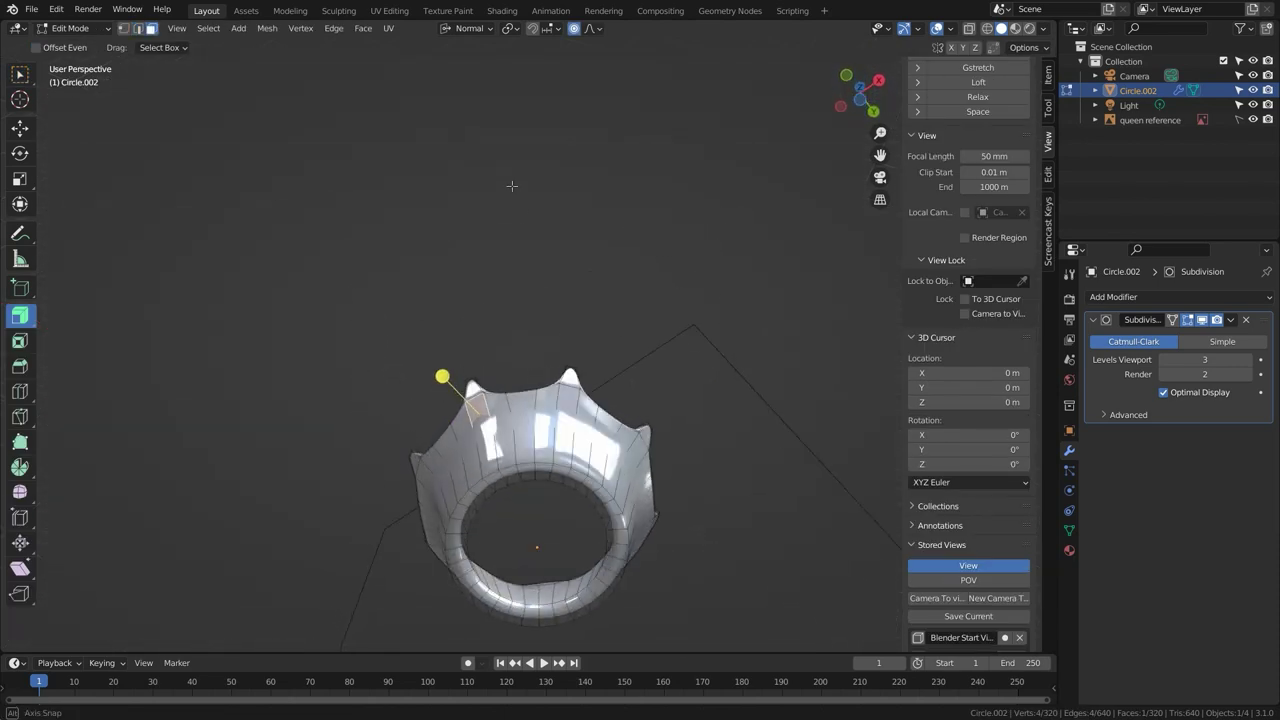
alt+click(505, 477)
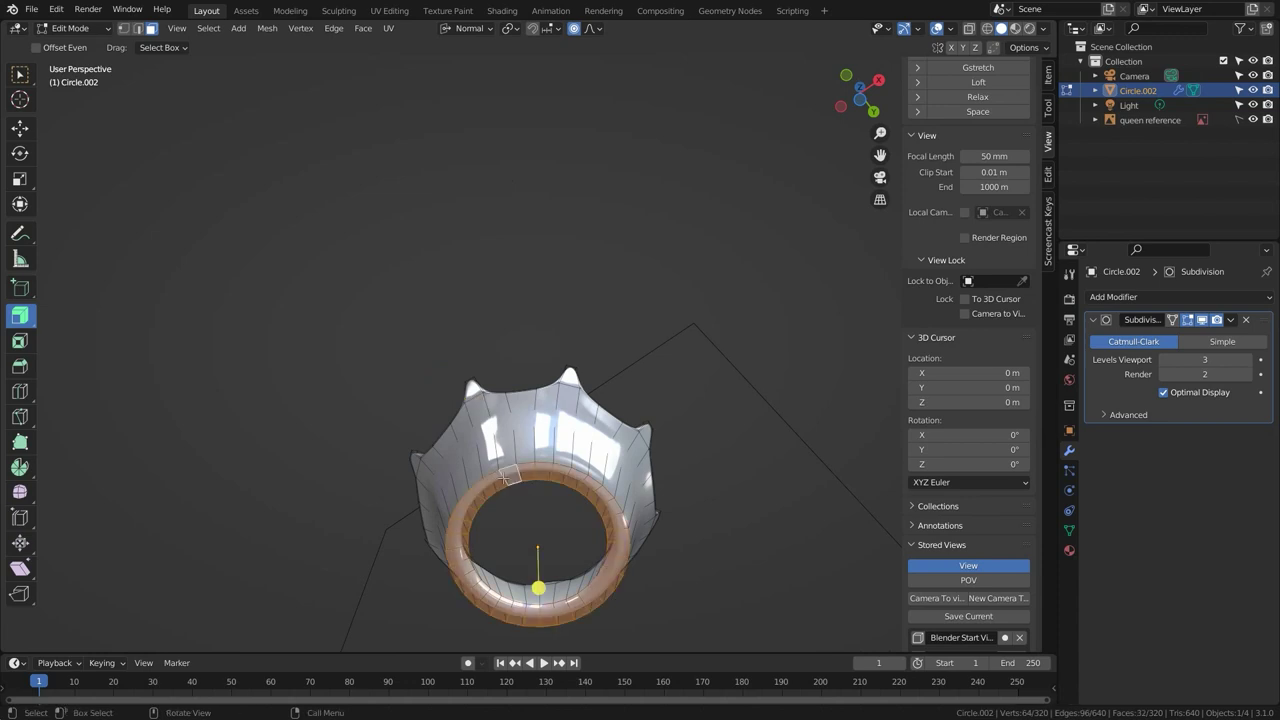
key(x)
click(479, 412)
middle_drag(479, 412, 535, 622)
Edge-slide the inner wall's bottom edge loop up to just below the middle inner loop.
key(2)
ctrl+middle_drag(533, 525, 524, 338)
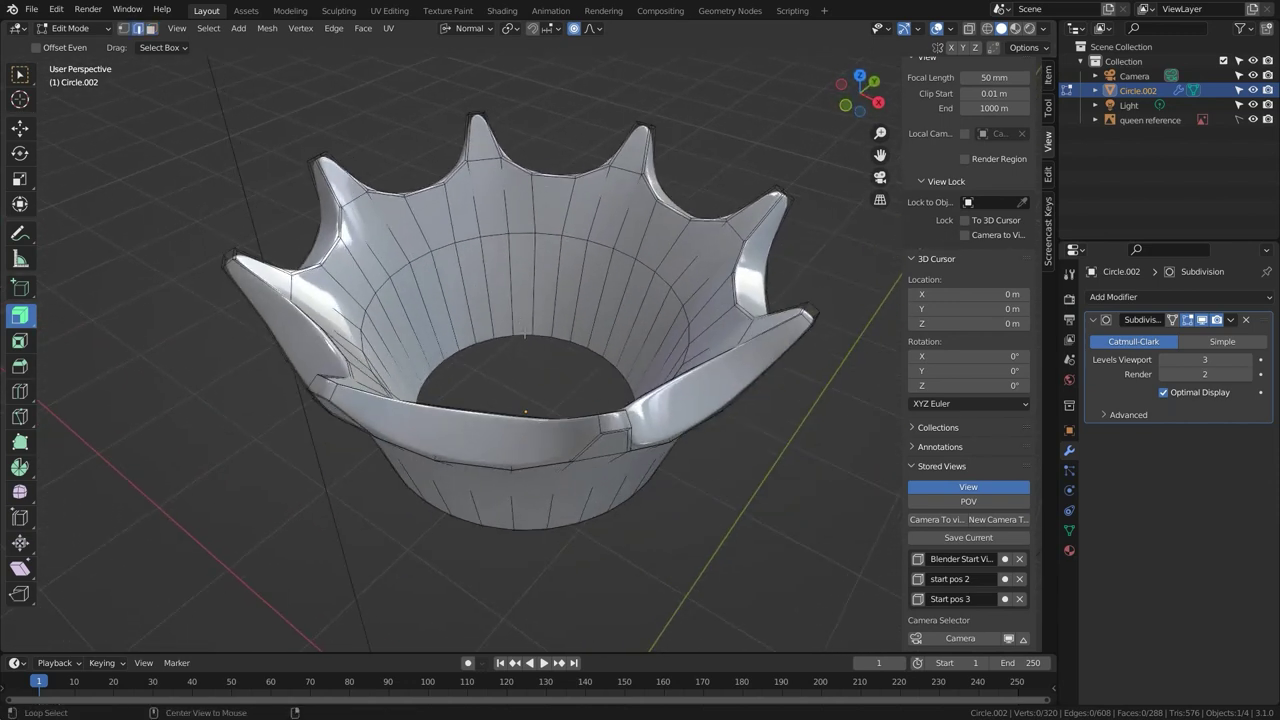
alt+click(525, 334)
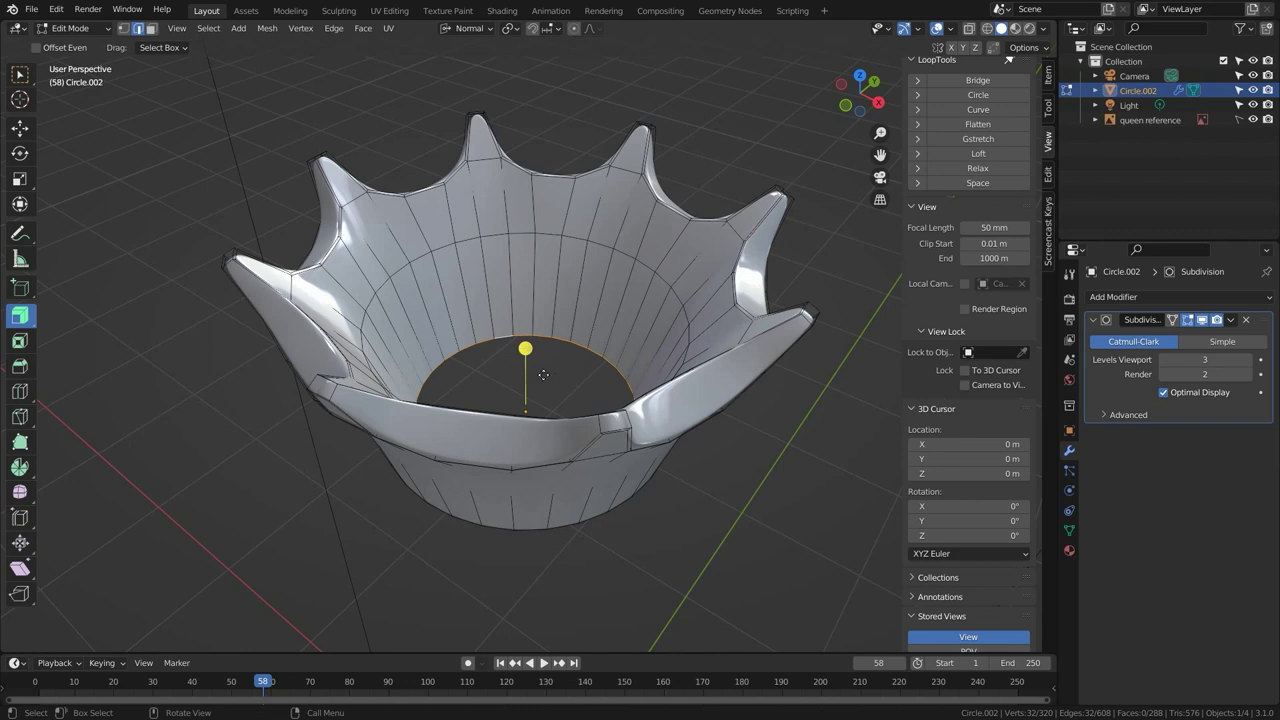
key(g)
key(g)
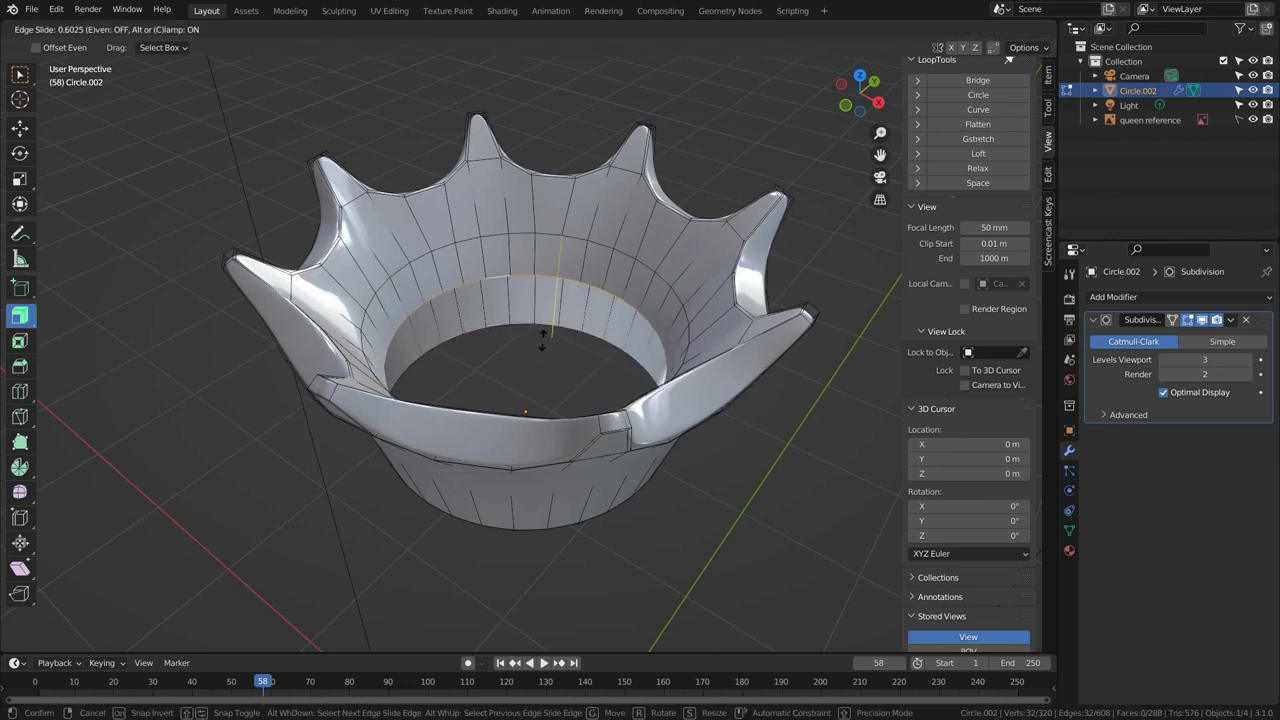
click(543, 328)
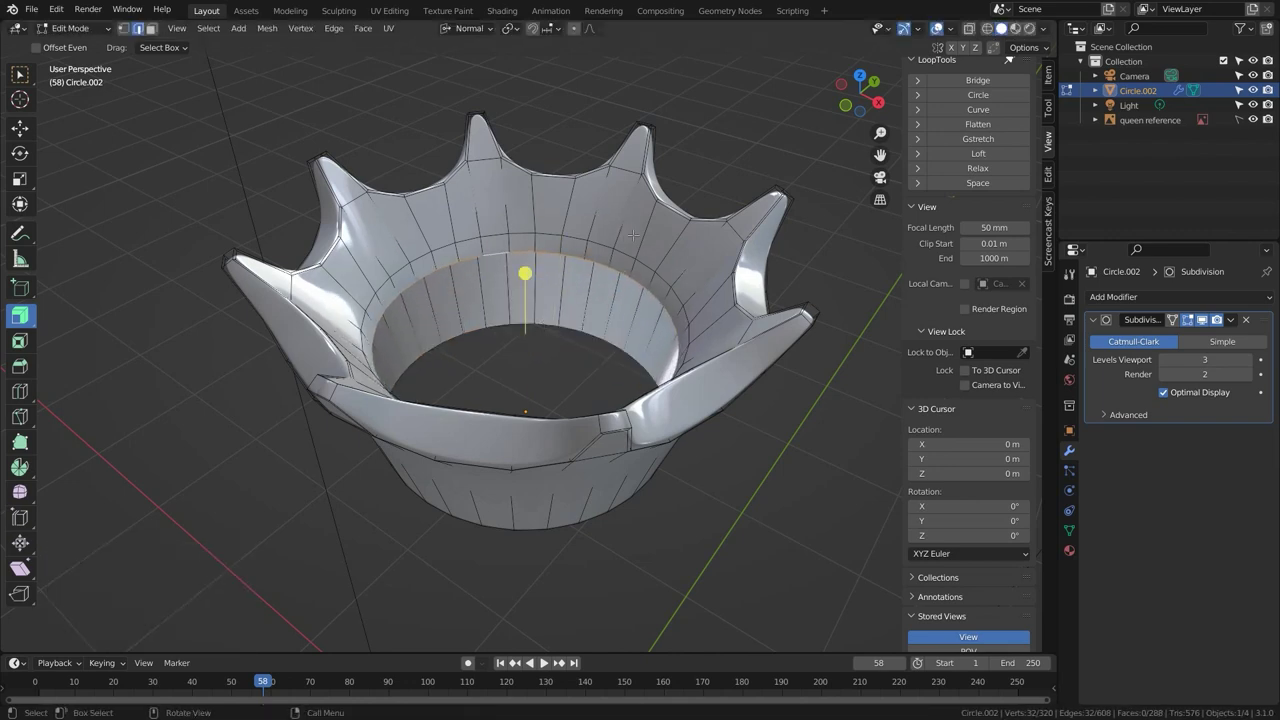
Extrude the inner edge loop inward at a scale of 0.05 to form a floor, and change the viewport shading to a less glossy look.
key(e)
text(s)
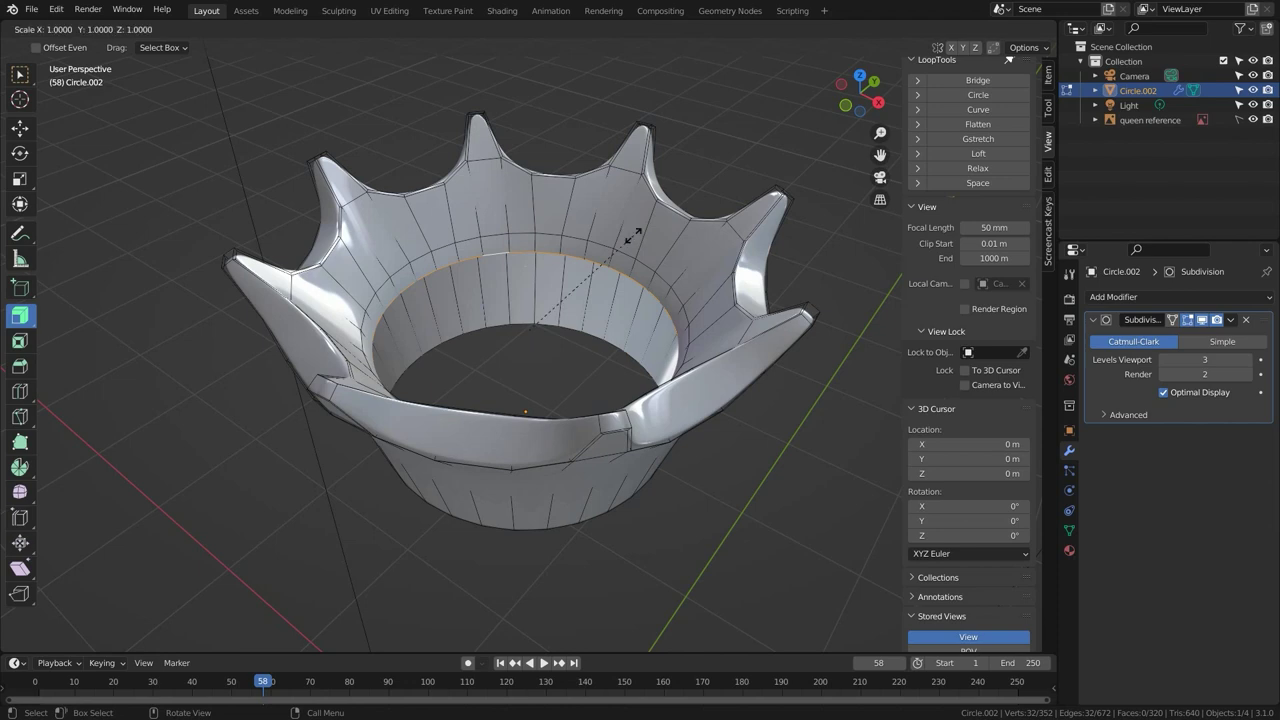
text(.05)
key(Return)
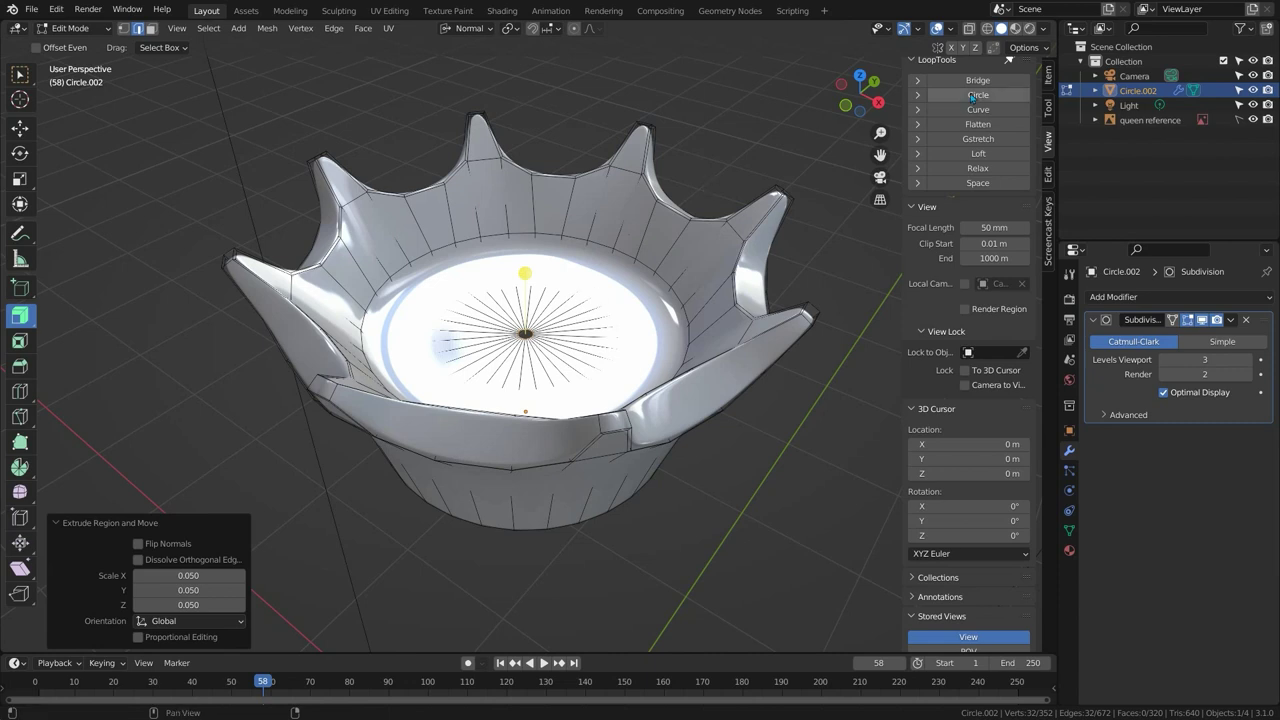
click(1043, 28)
click(969, 99)
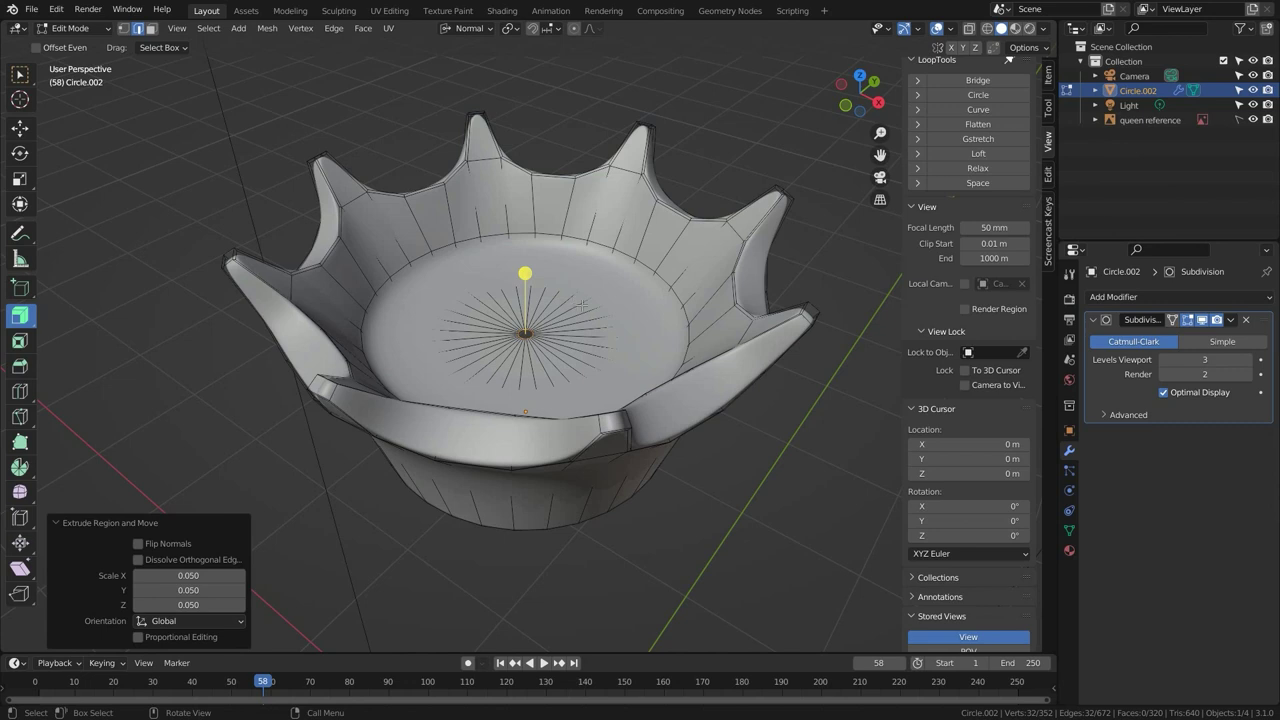
Add 10 evenly spaced concentric loop cuts across the crown's inner floor without sliding them.
key(ctrl)
key(ctrl+r)
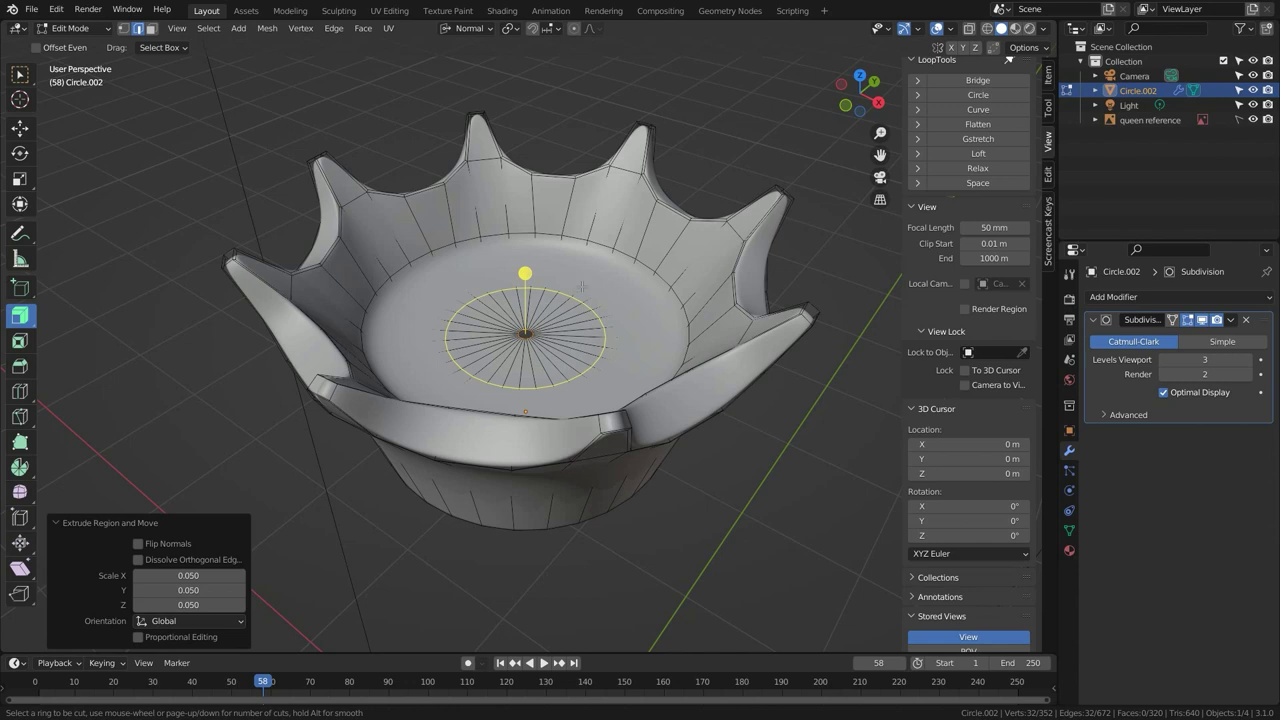
scroll(581, 287, up, 3)
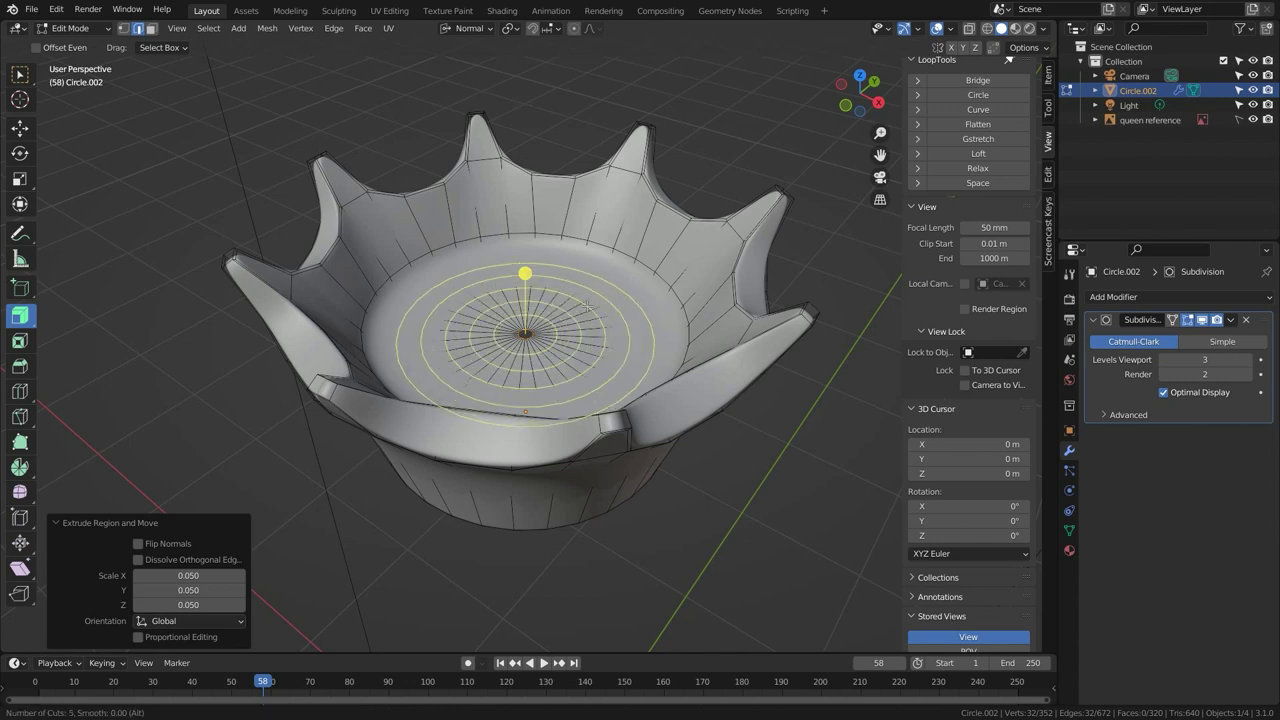
text(10)
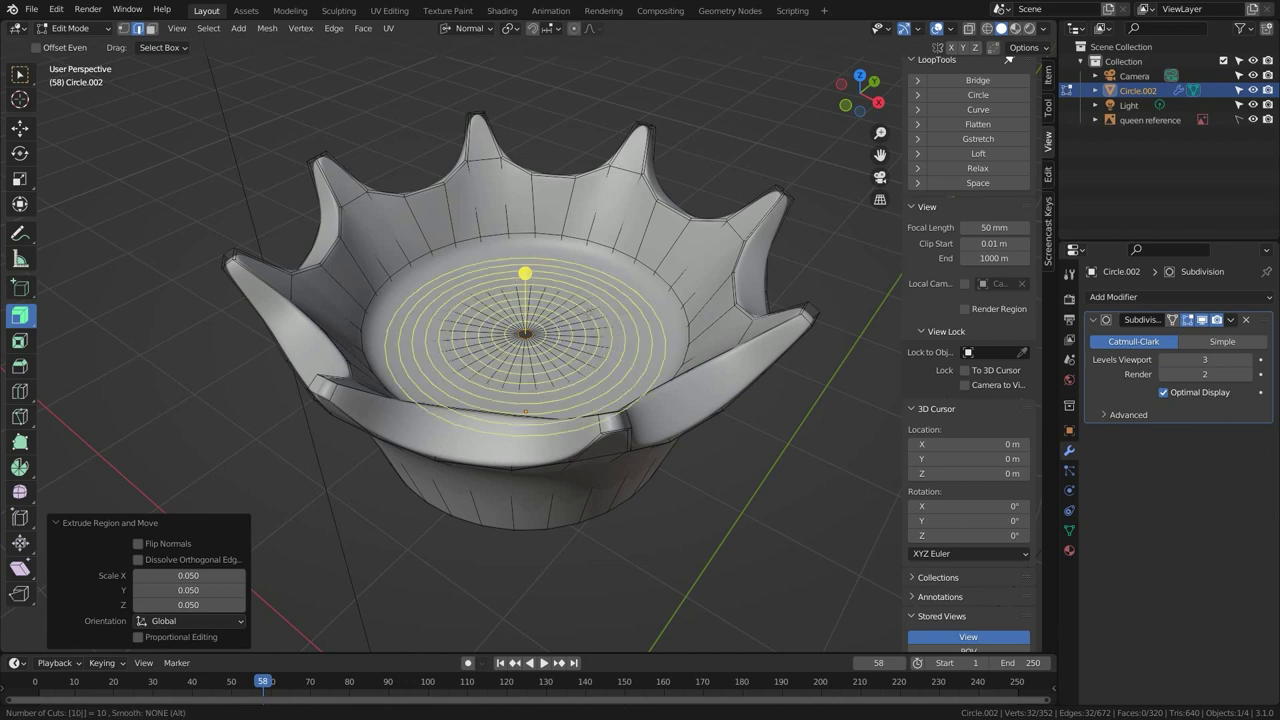
key(Return)
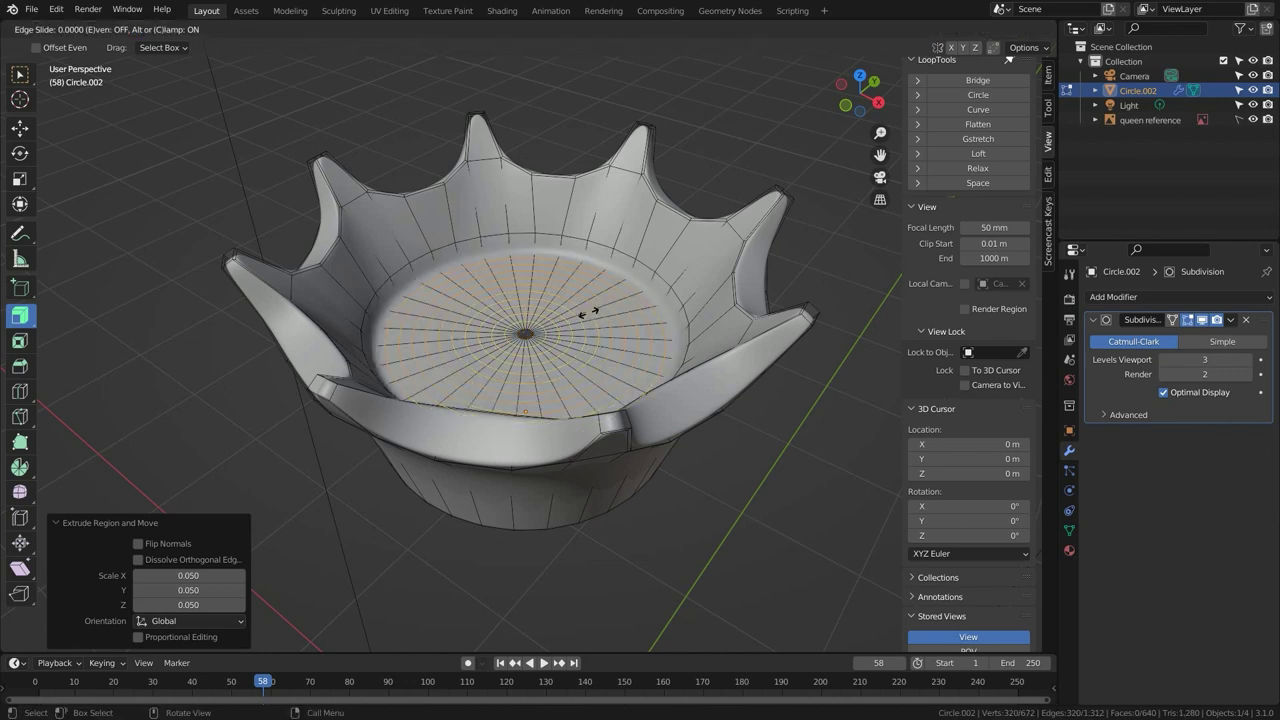
right_click(525, 272)
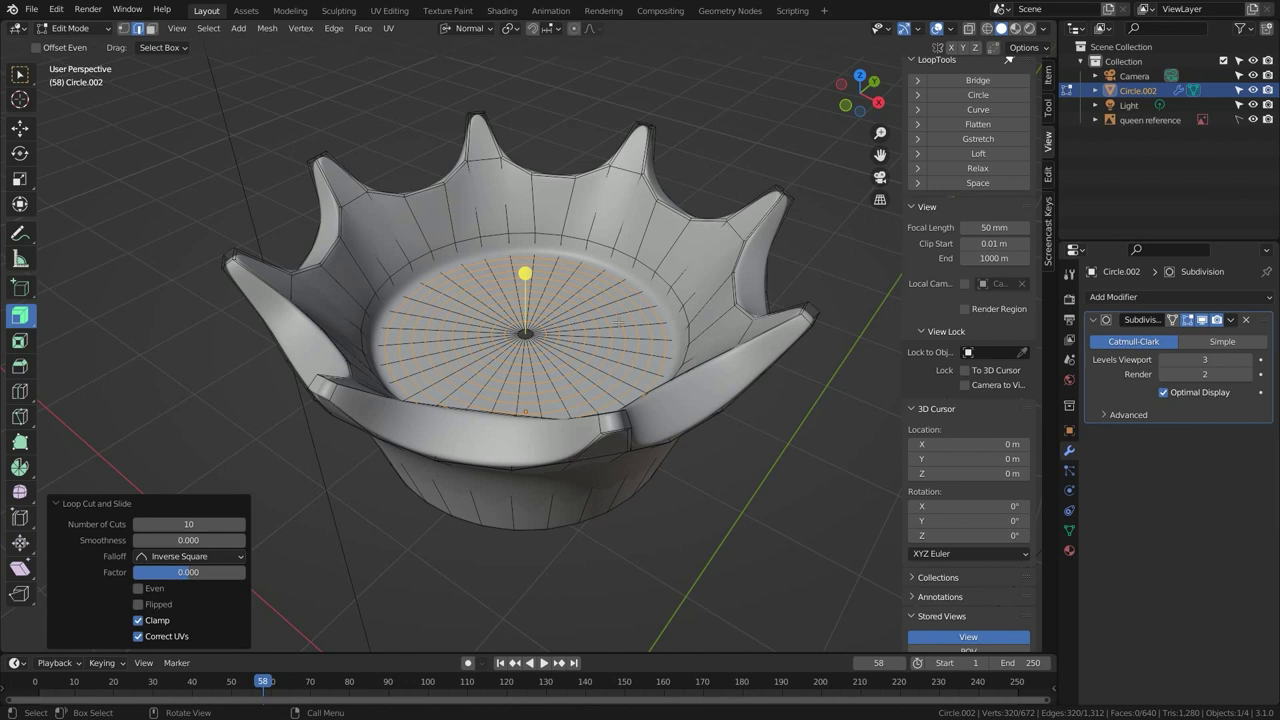
scroll(618, 321, up, 6)
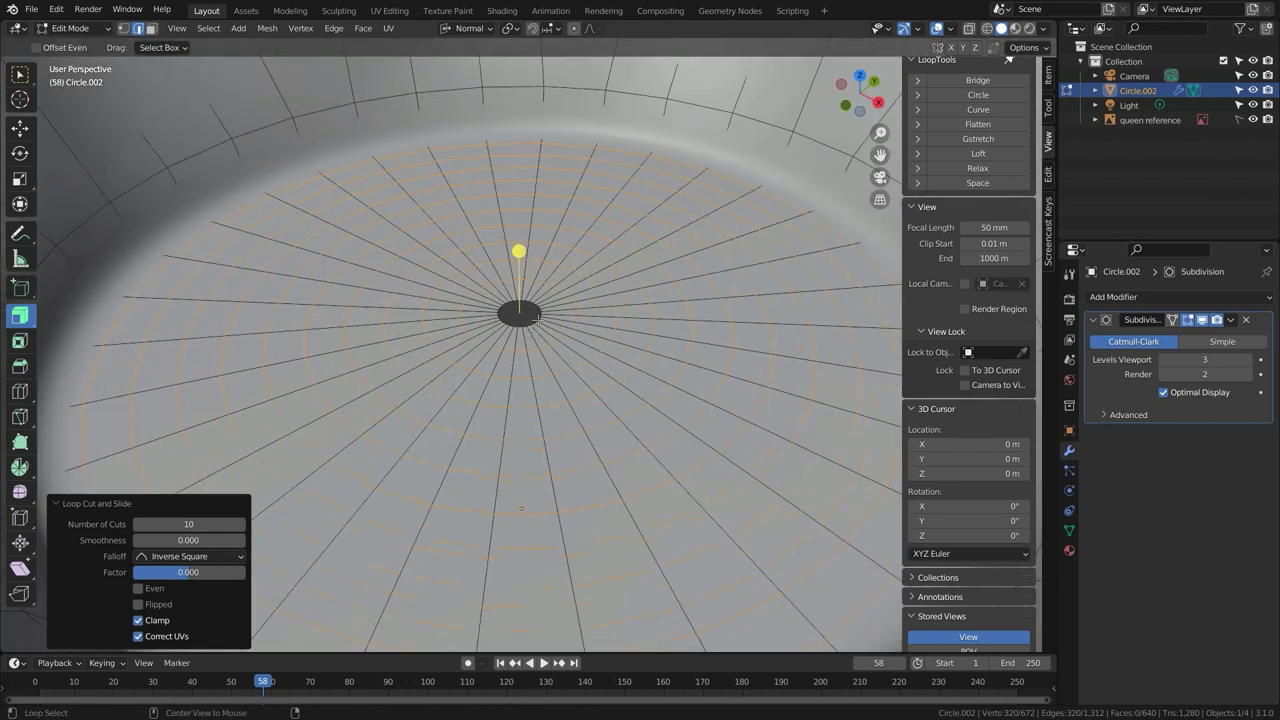
Select the edge loop around the floor's small center hole and enable proportional editing with Sphere falloff.
key(alt+a)
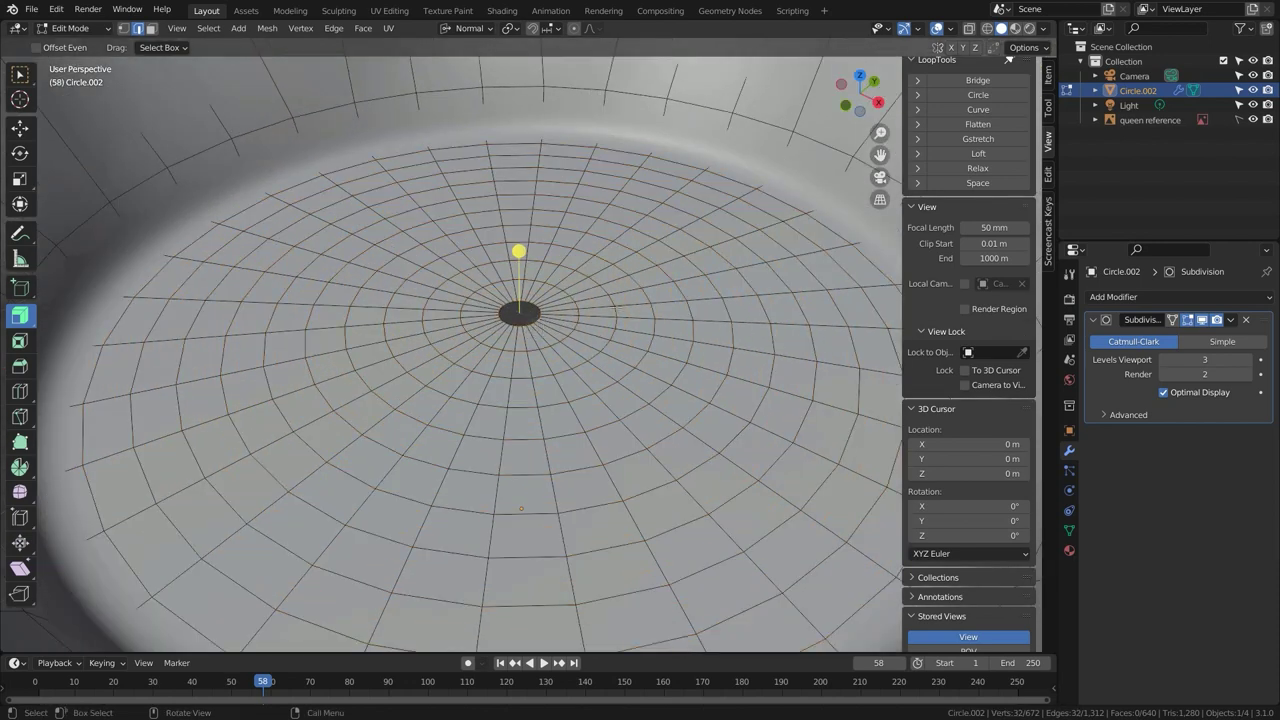
scroll(617, 308, down, 4)
shift+middle_drag(617, 308, 571, 319)
click(574, 29)
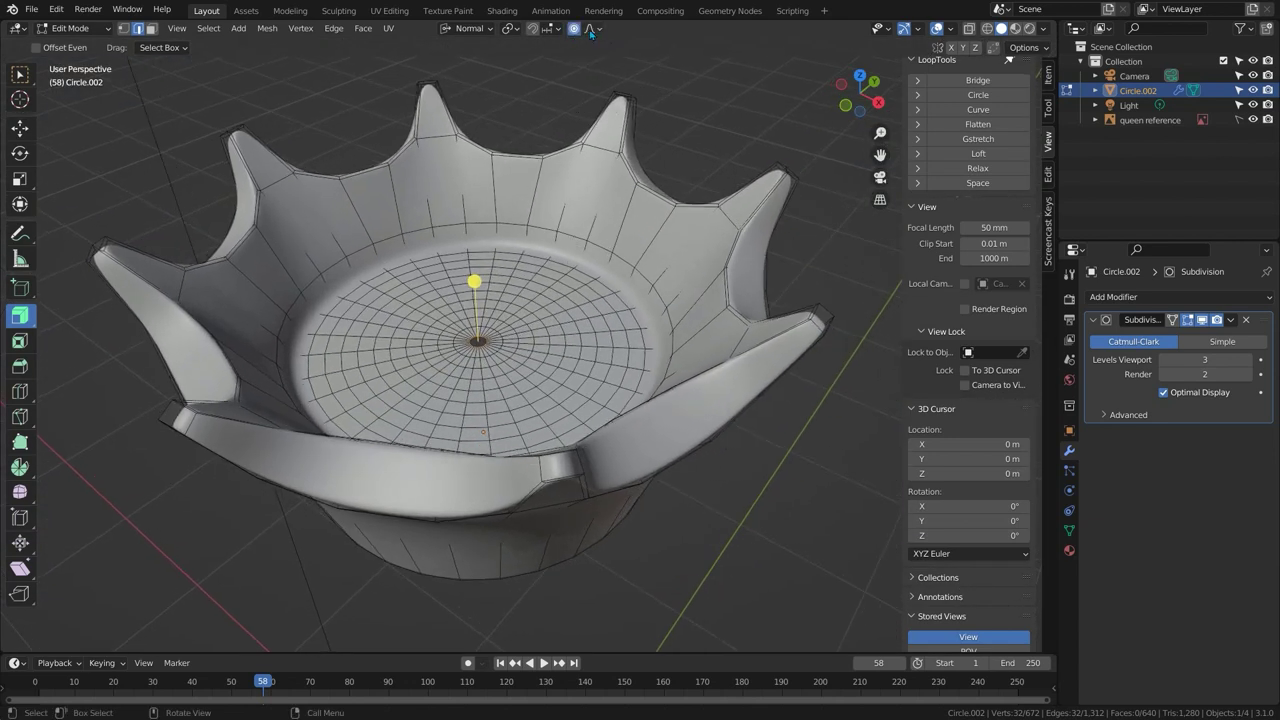
click(591, 31)
click(585, 108)
Raise the center hole's loop about 0.26 m along its normal Z with a proportional size of 0.35, doming the floor.
key(g)
key(z)
key(z)
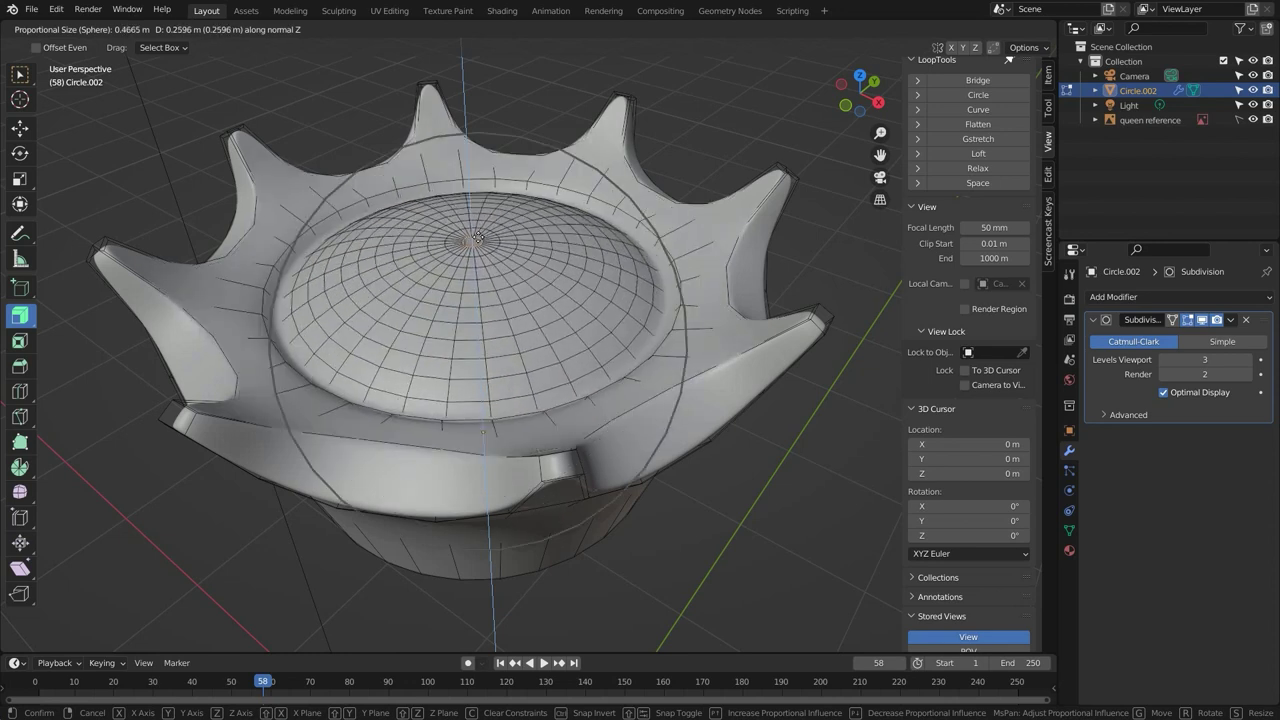
scroll(477, 238, down, 1)
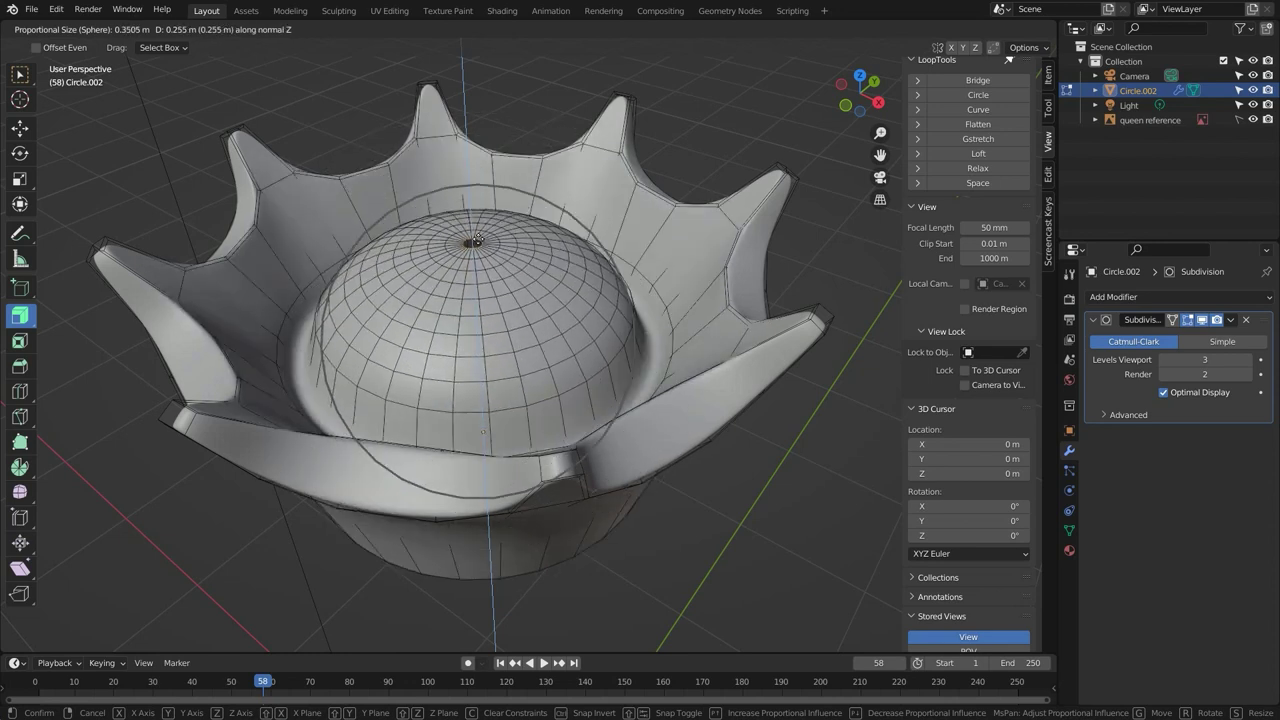
scroll(477, 240, up, 1)
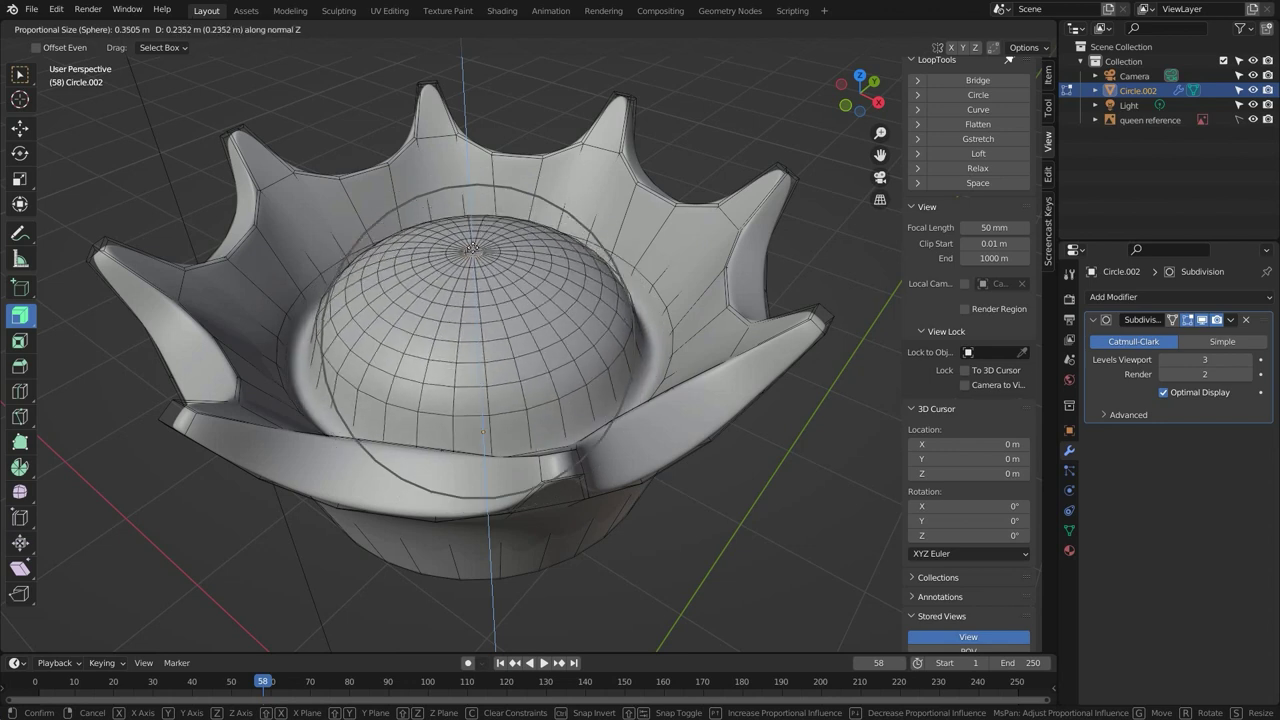
click(477, 239)
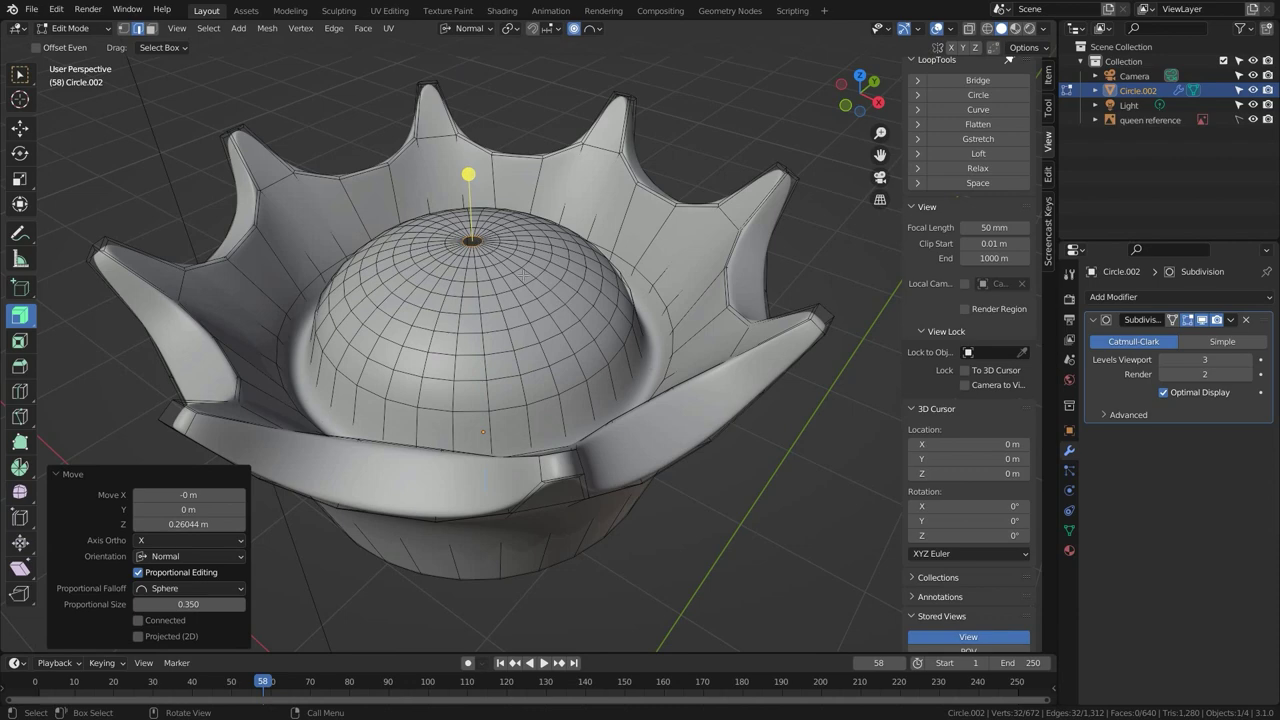
Turn off proportional editing and, in vertex mode, edge-slide the hole's loop outward by a factor of about 0.664.
middle_drag(468, 284, 378, 270)
key(KP_Decimal)
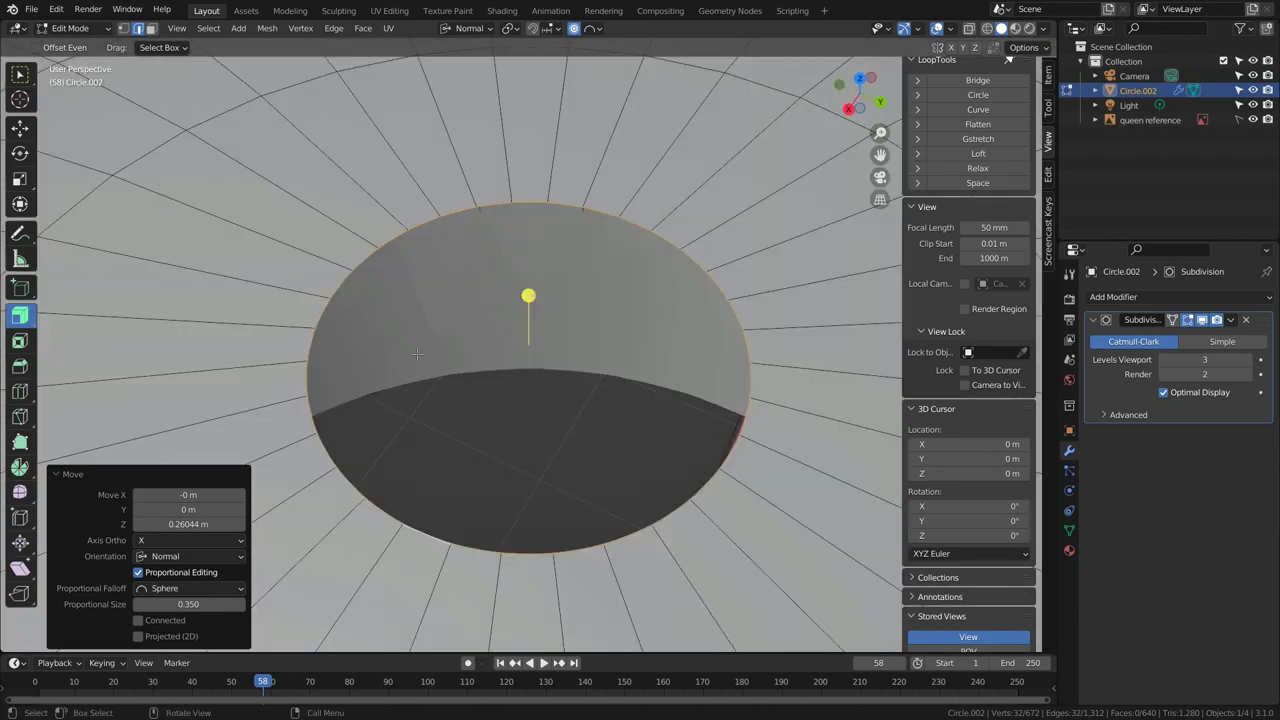
scroll(528, 345, down, 8)
key(1)
middle_drag(640, 340, 492, 295)
scroll(492, 295, up, 2)
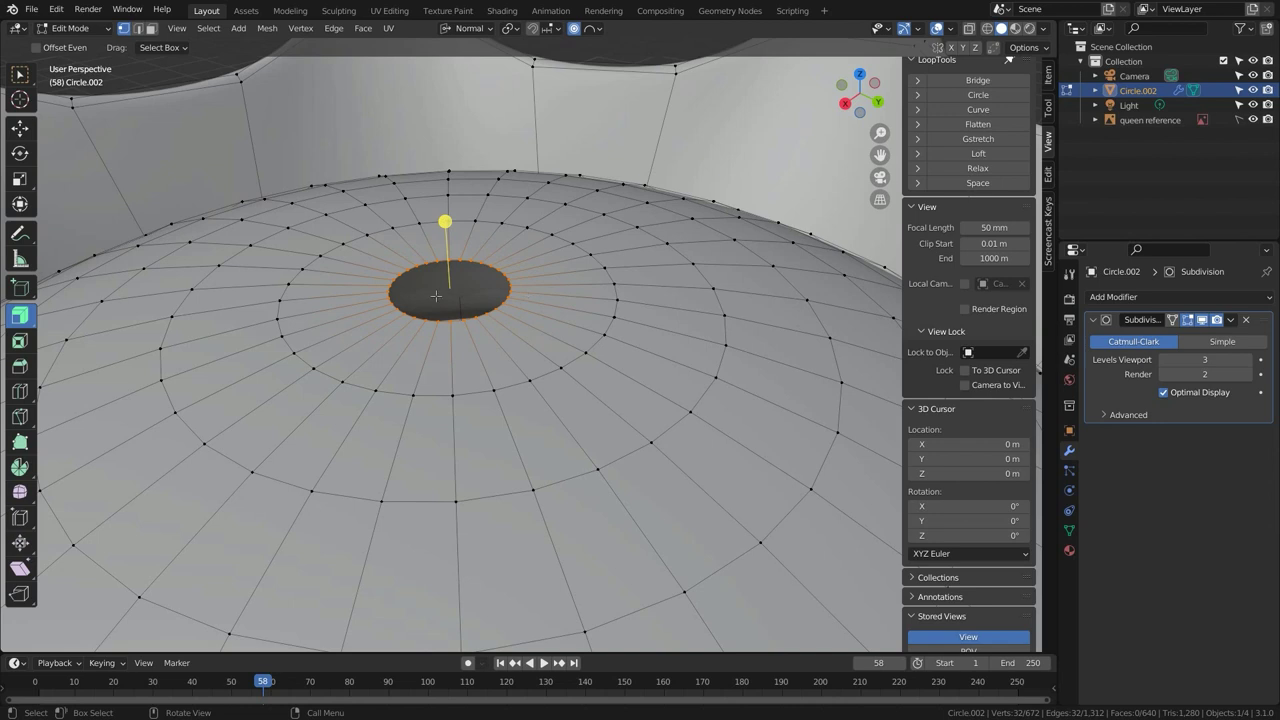
key(o)
key(g)
key(g)
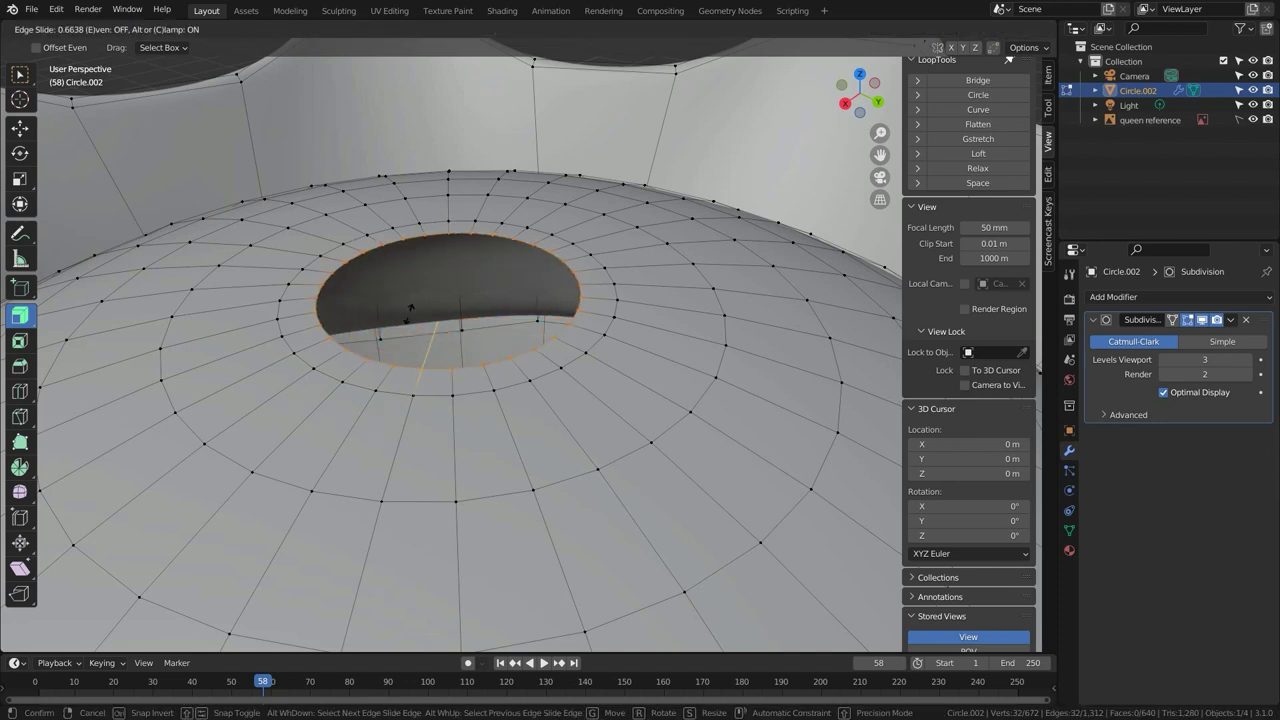
click(409, 314)
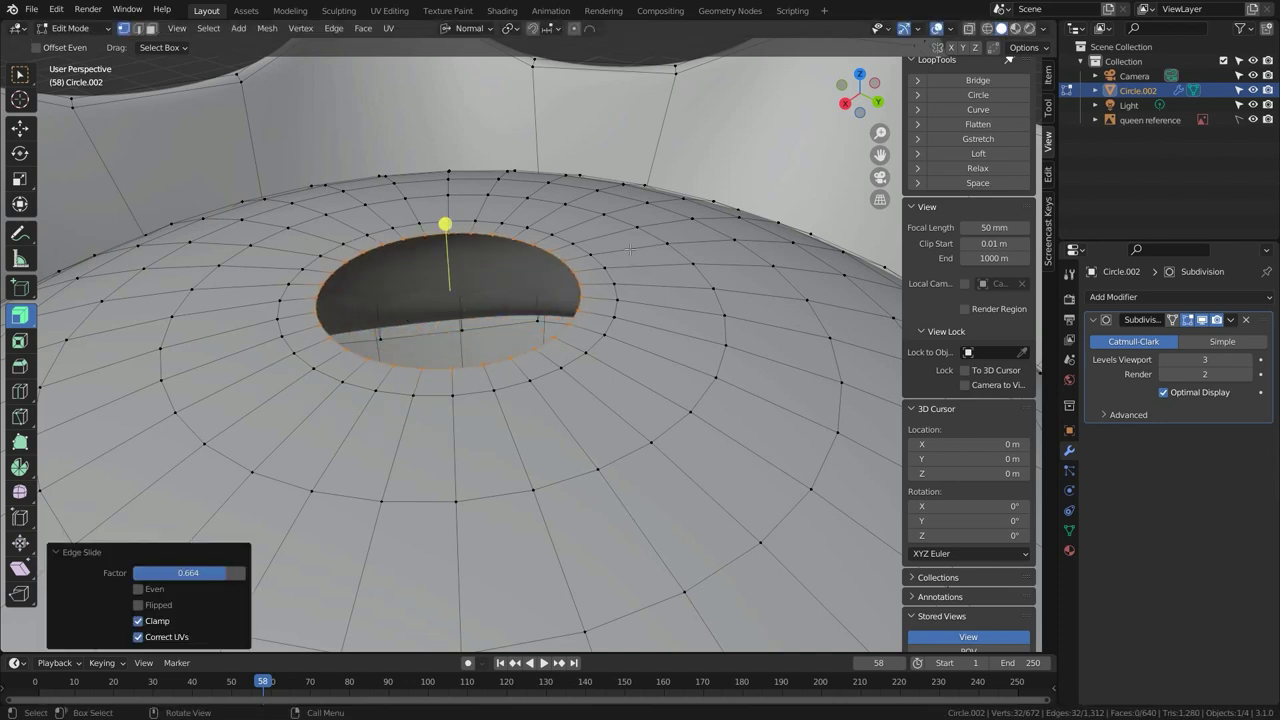
Extrude the hole's rim loop inward, scaled to about 0.806.
key(e)
key(s)
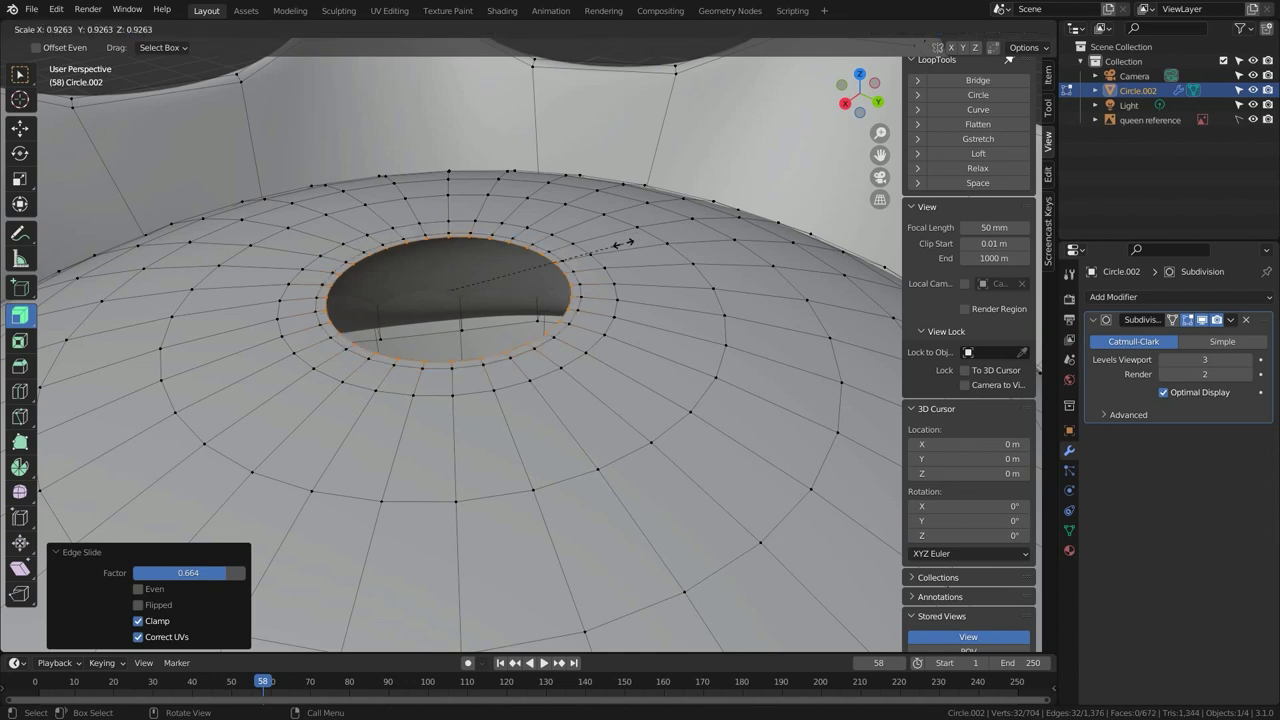
click(601, 248)
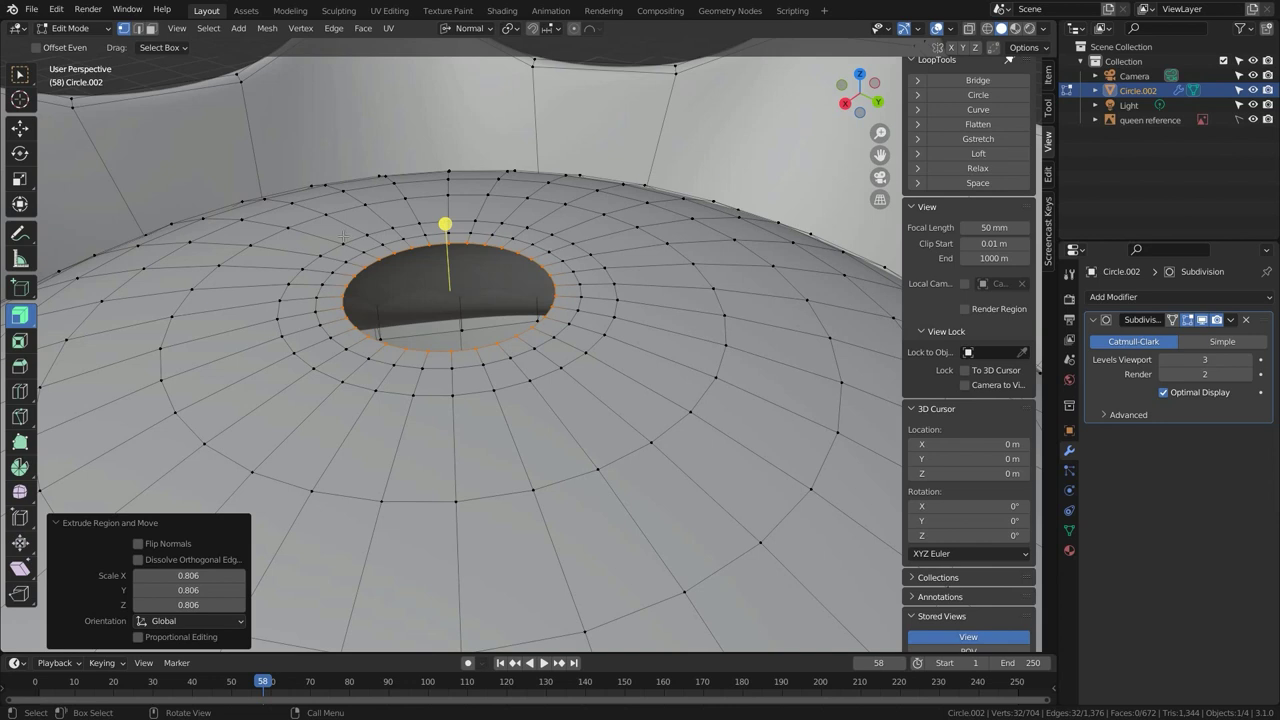
Checker-deselect the rim loop with 1 deselected and 1 selected, and dissolve the alternate vertices that stay selected.
key(w)
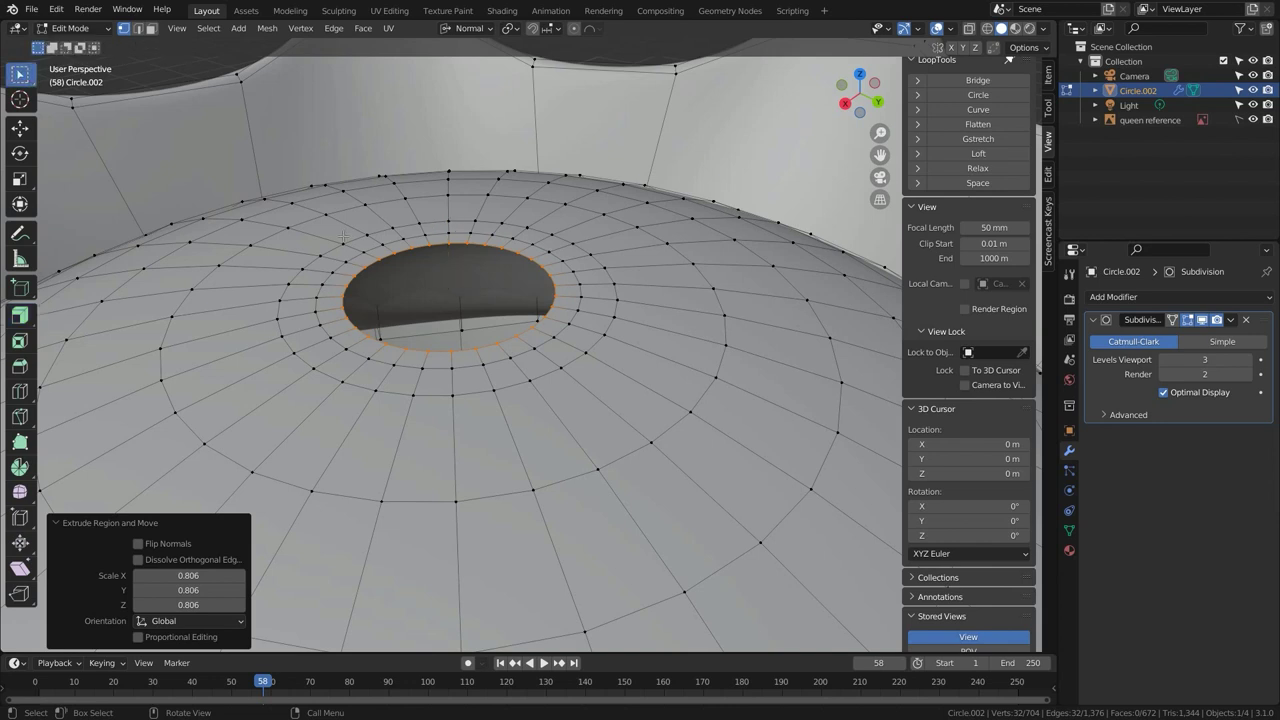
click(208, 28)
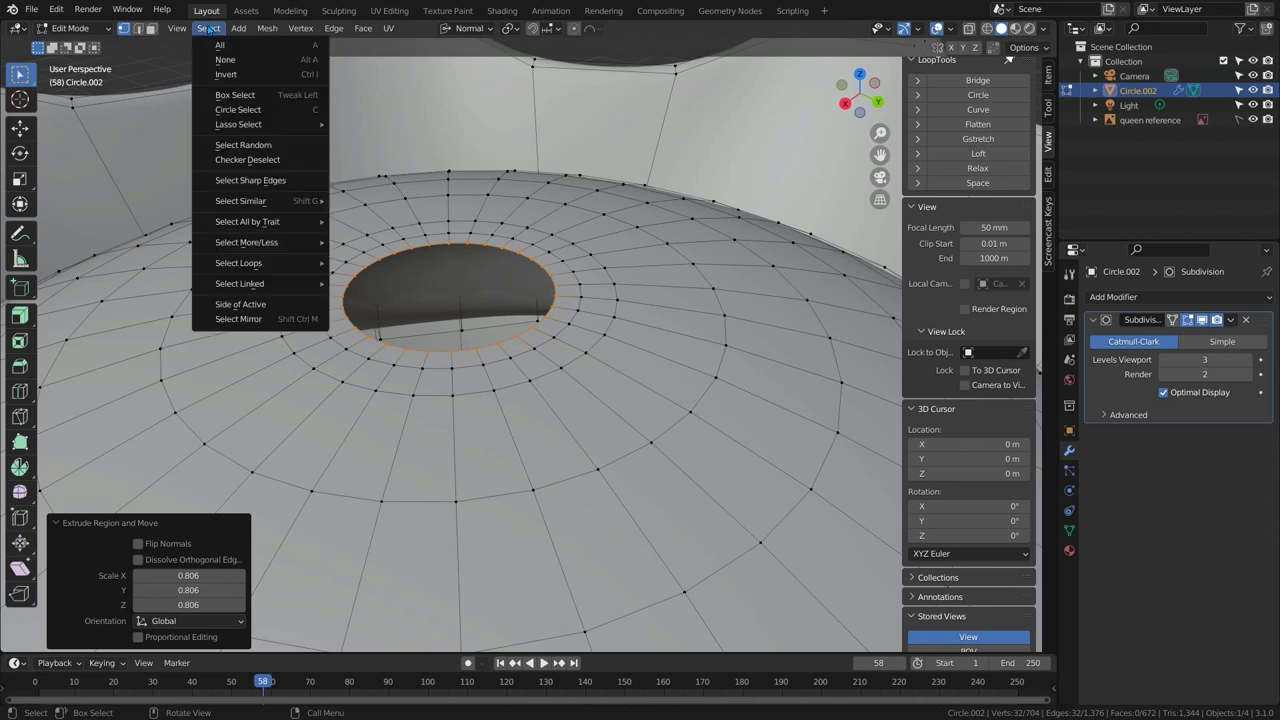
click(228, 160)
click(184, 606)
key(Return)
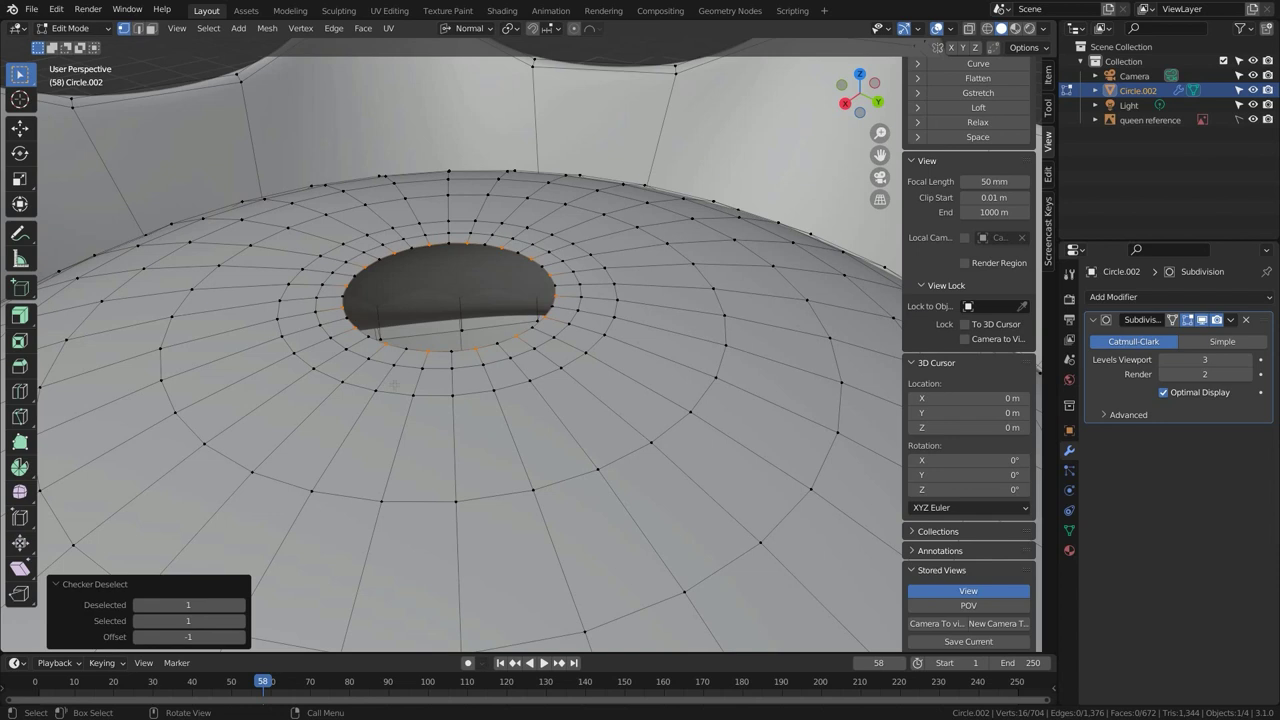
key(x)
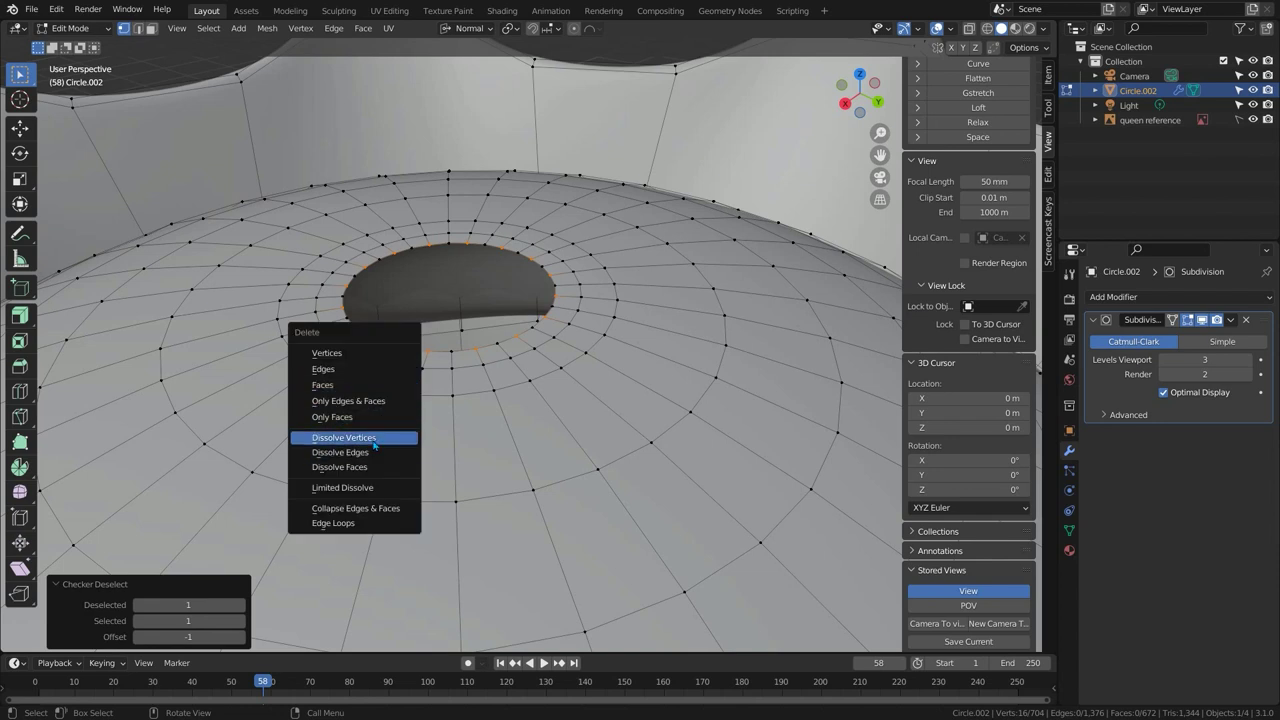
click(374, 445)
middle_drag(405, 370, 407, 428)
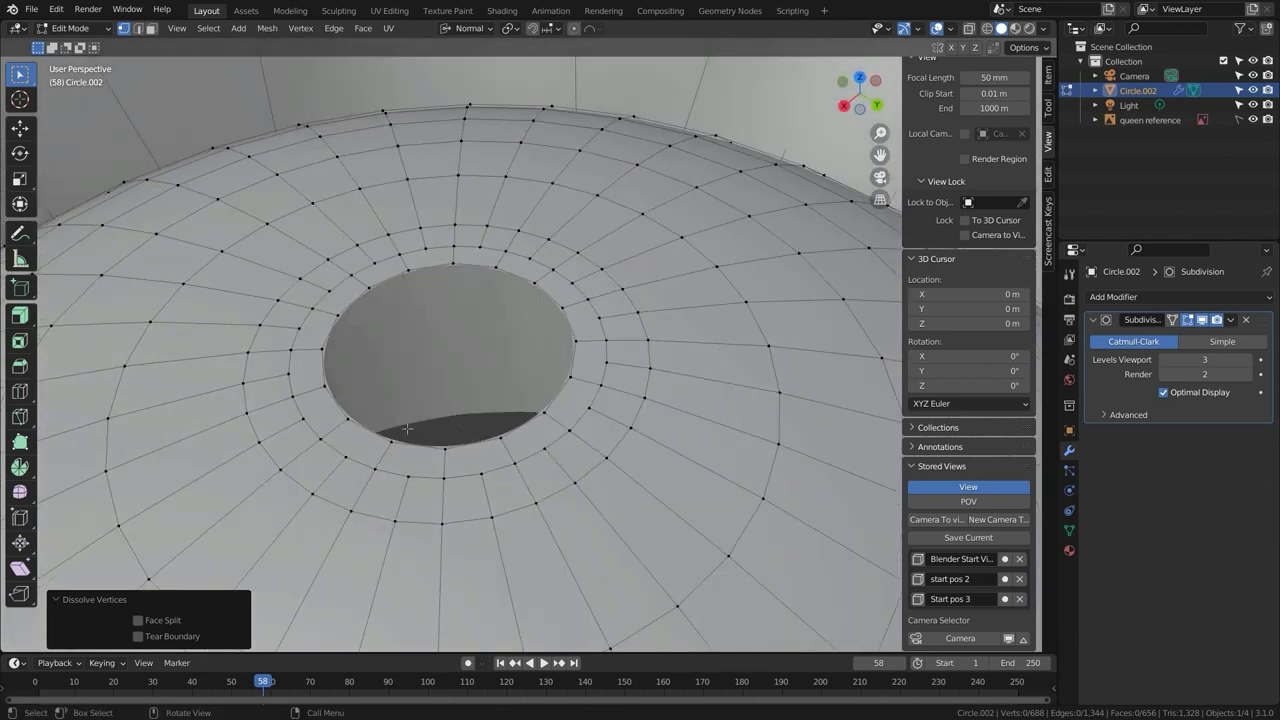
Connect the remaining rim vertices to the unlinked vertices of the surrounding loop, along the front and left side of the hole.
click(408, 477)
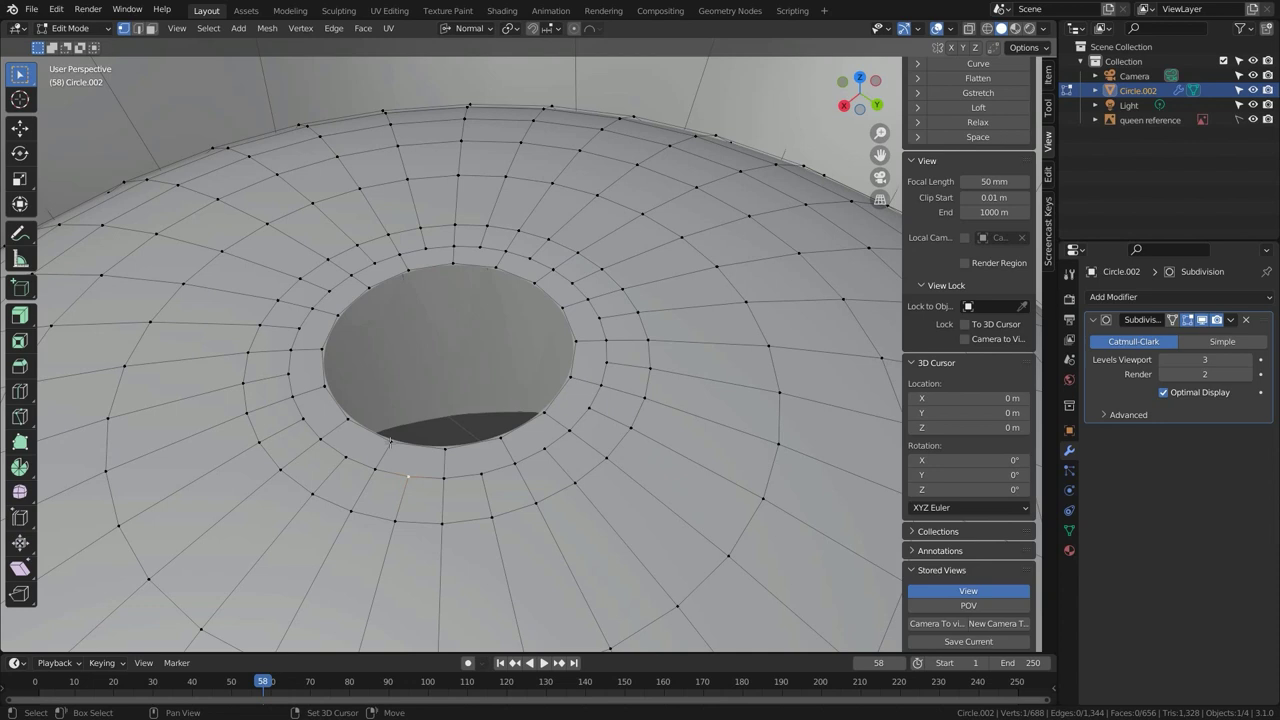
shift+click(390, 441)
key(j)
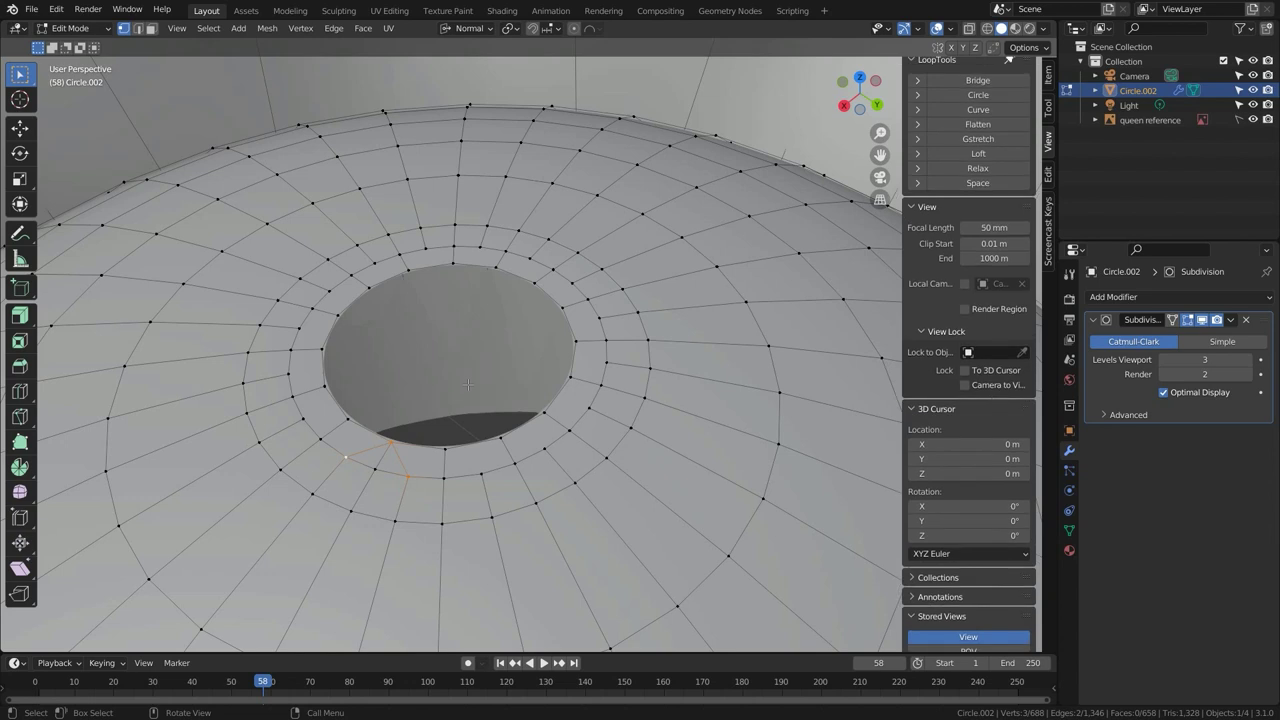
click(306, 420)
shift+click(321, 385)
shift+click(287, 372)
key(j)
click(300, 328)
shift+click(338, 316)
shift+click(330, 292)
key(j)
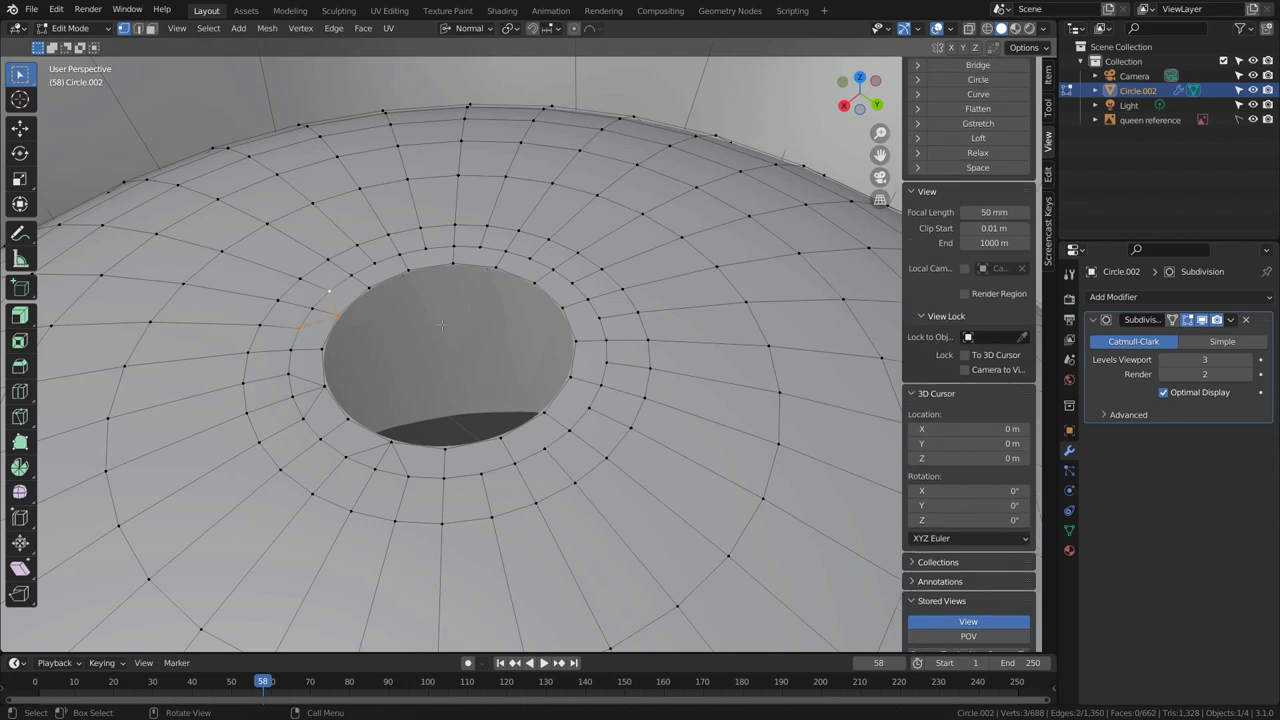
Connect the rim vertices at the far side of the hole to the unlinked neighbouring vertices of the surrounding loop.
click(374, 265)
shift+click(409, 269)
key(j)
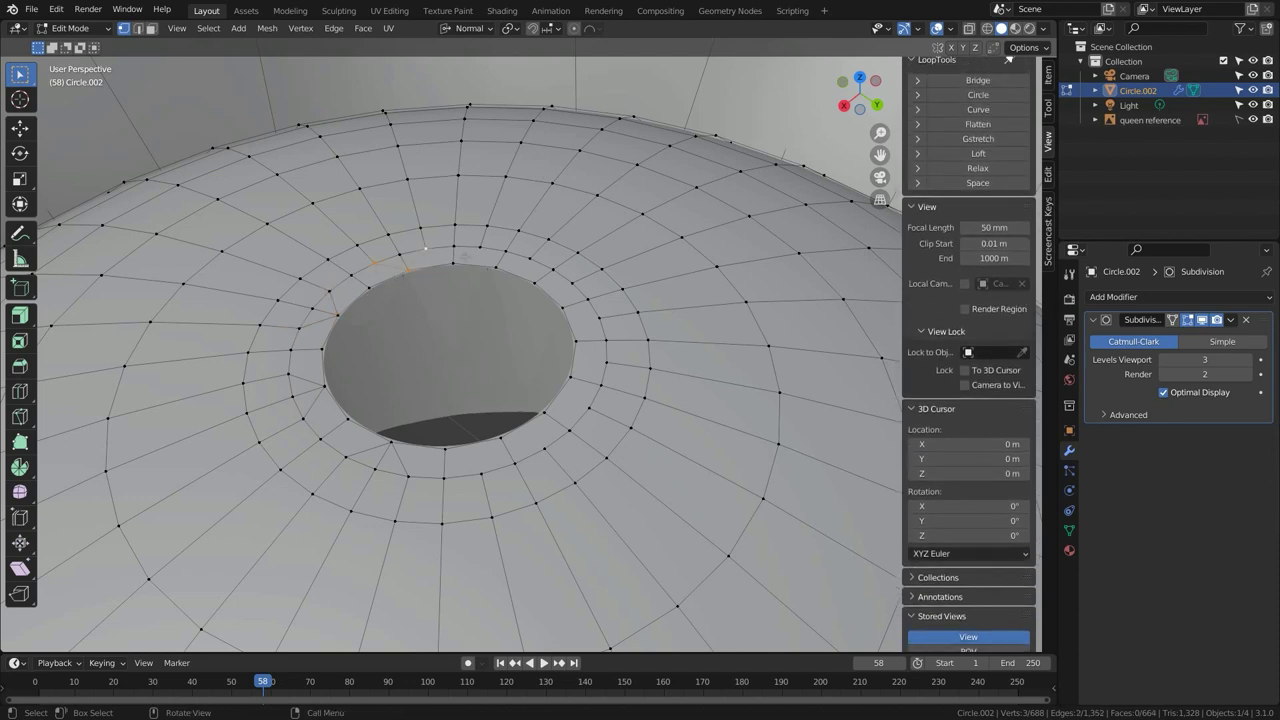
click(479, 248)
shift+click(496, 267)
shift+click(531, 259)
key(j)
Connect the rim vertices along the right and front-right side of the hole to the unlinked outer loop vertices.
click(572, 286)
shift+click(570, 380)
shift+click(589, 410)
key(j)
click(546, 450)
shift+click(501, 438)
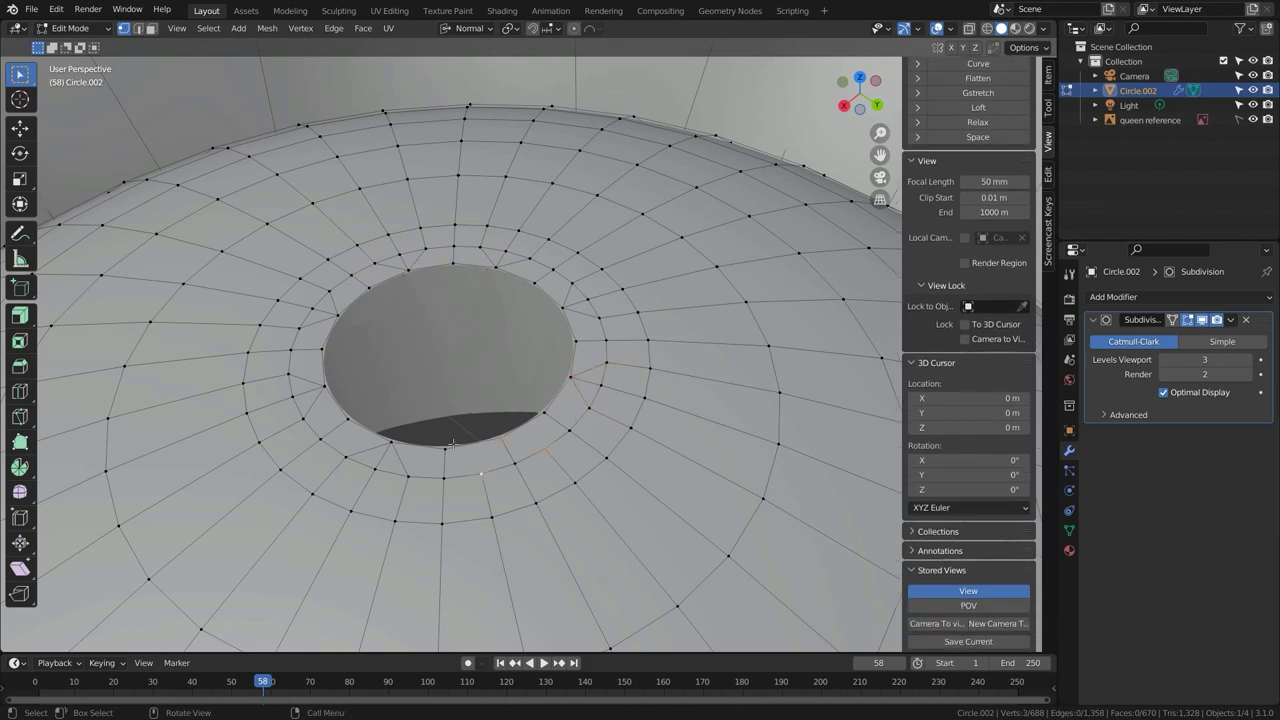
key(j)
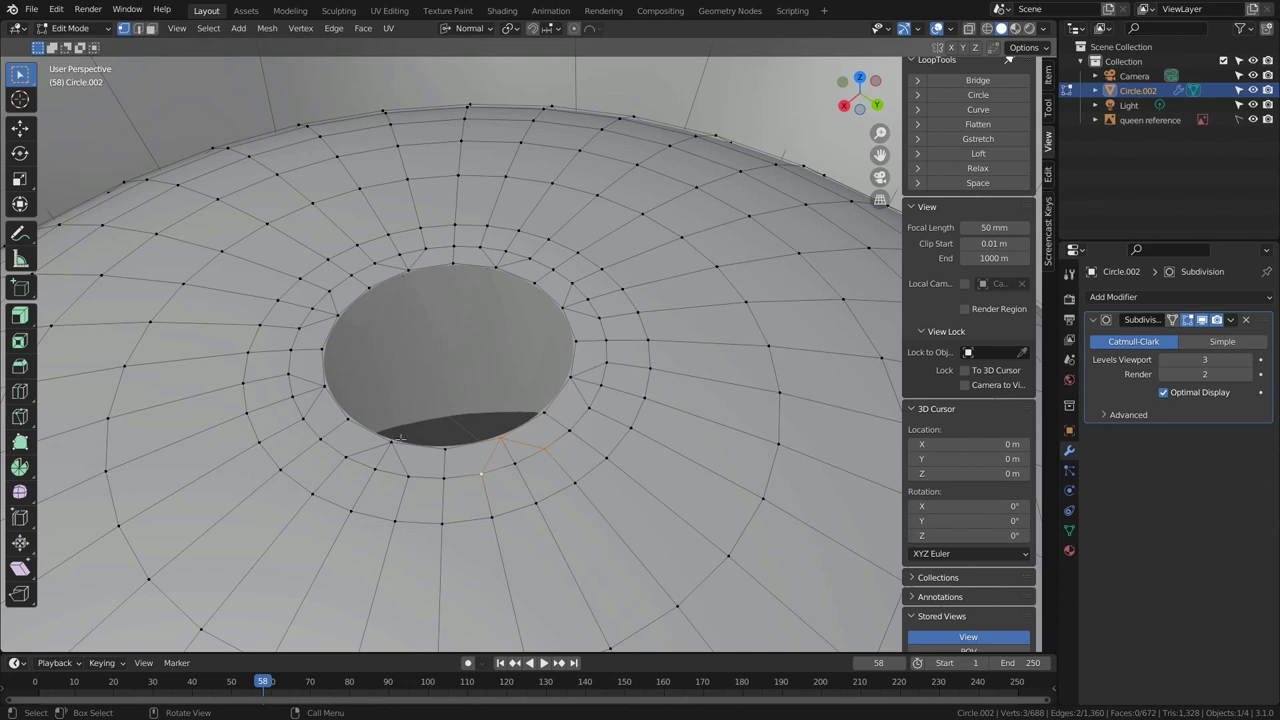
Select the ring of faces around the hole and convert its triangles to quads with an increased Max Shape Angle.
alt+click(410, 441)
key(ctrl+KP_Add)
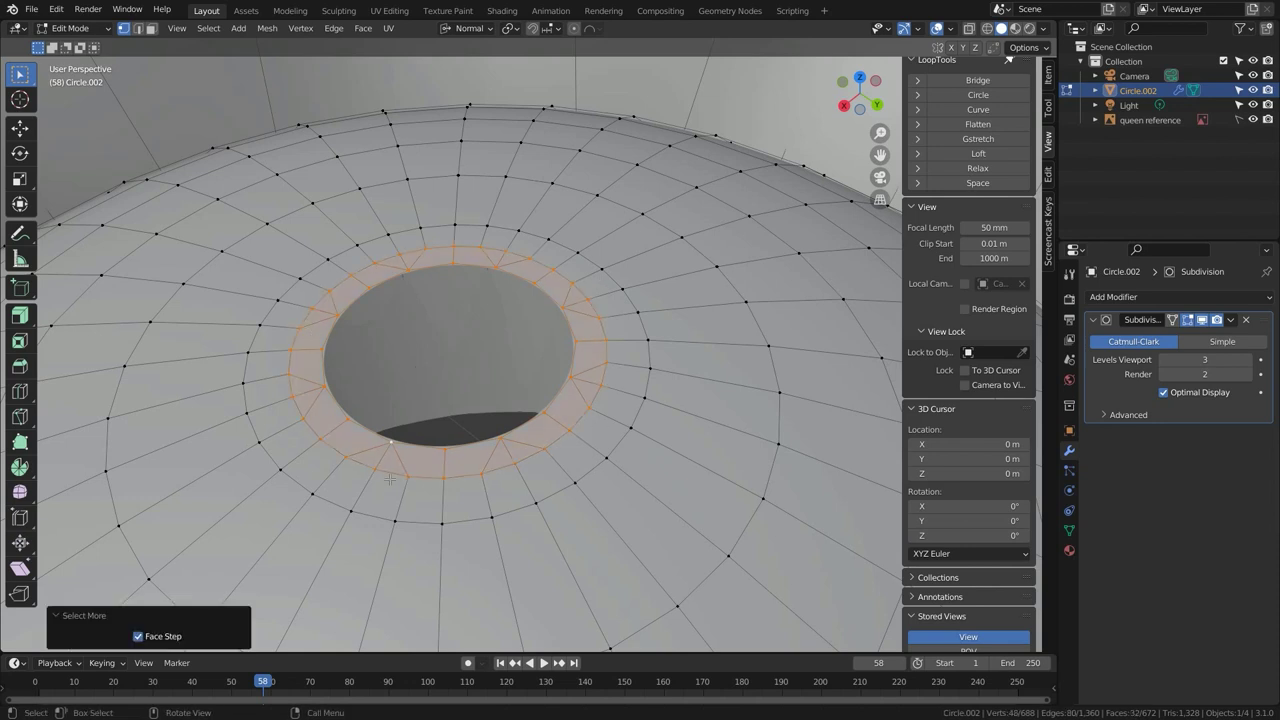
click(363, 28)
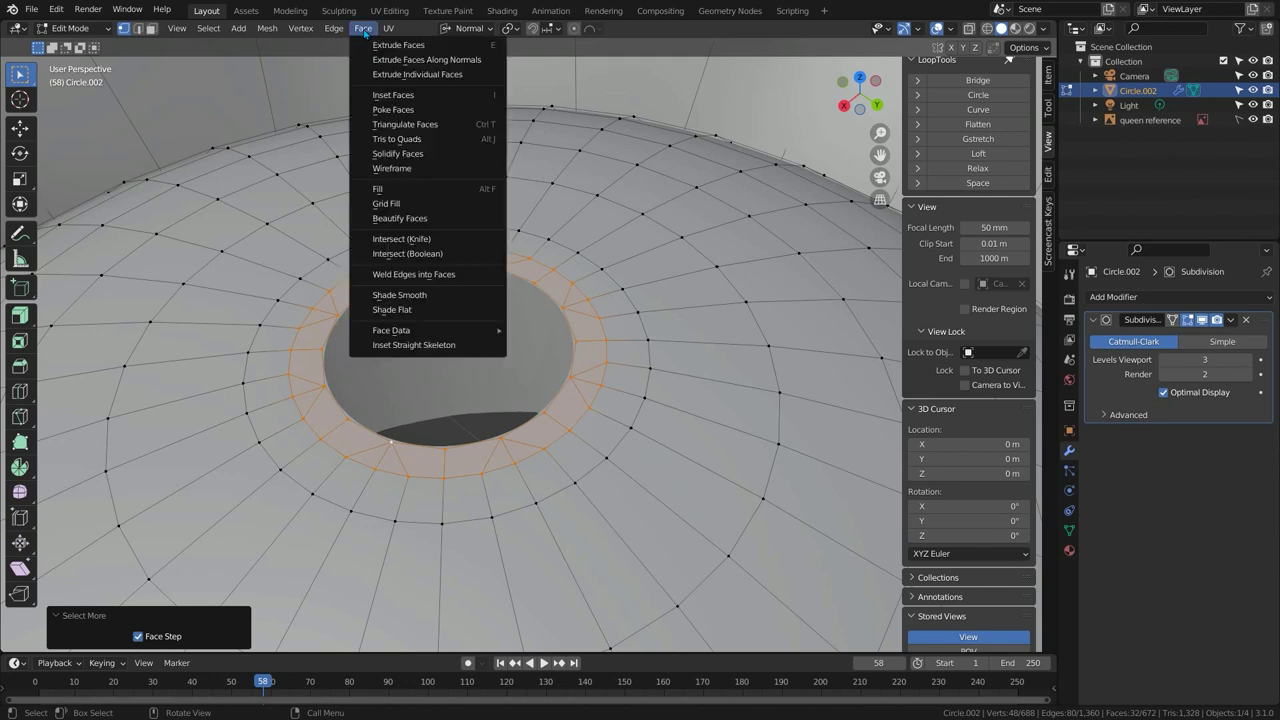
click(419, 141)
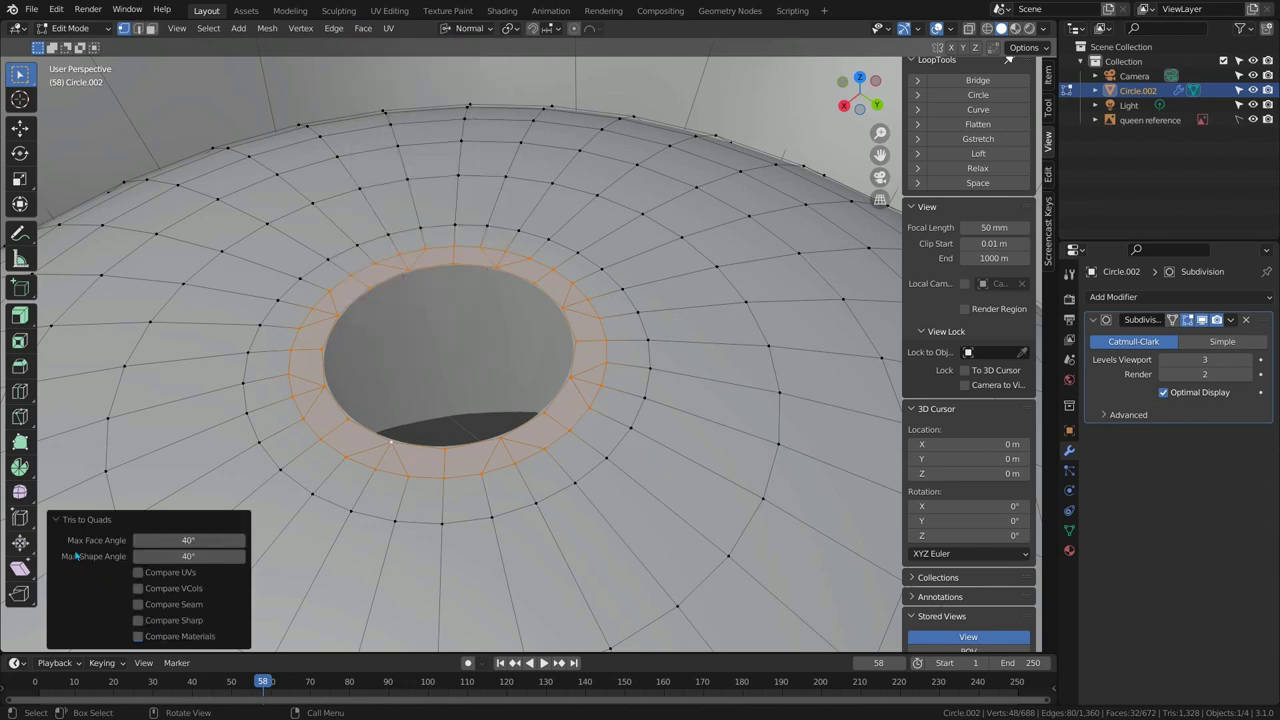
drag(188, 556, 230, 556)
Extrude the reduced 16-vertex rim loop inward, scaled to about 0.834.
alt+click(431, 447)
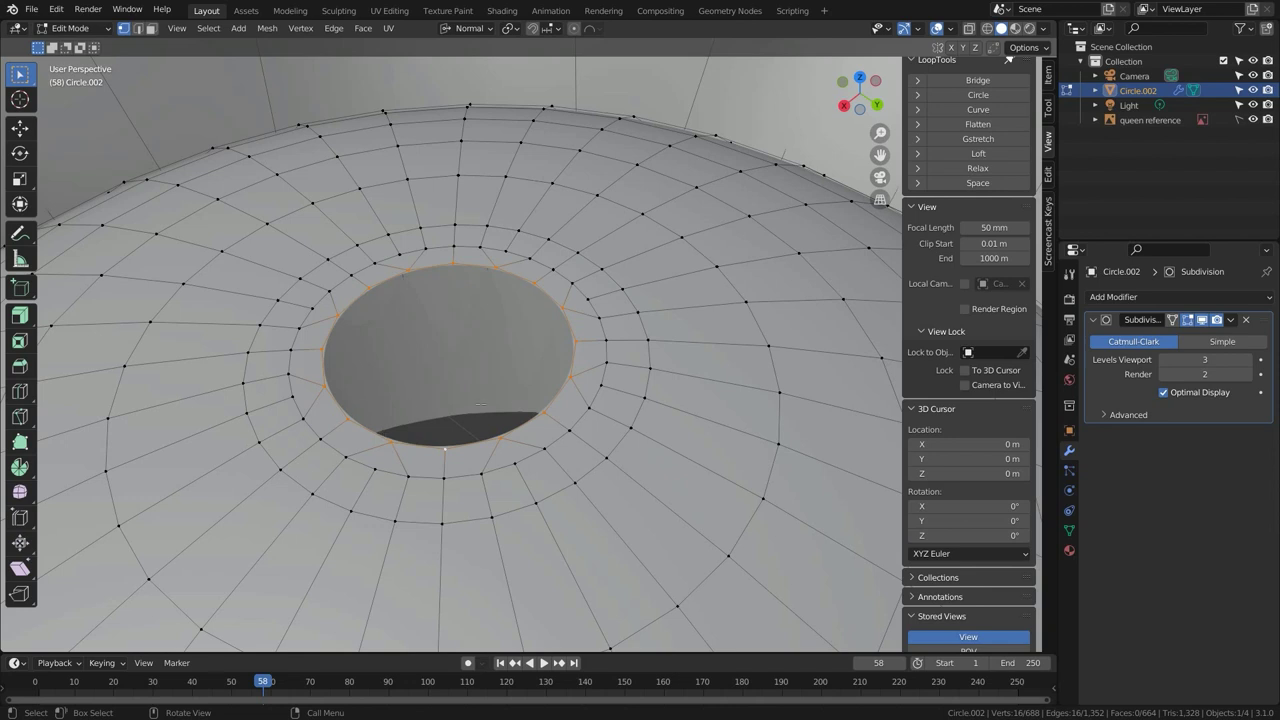
key(e)
key(s)
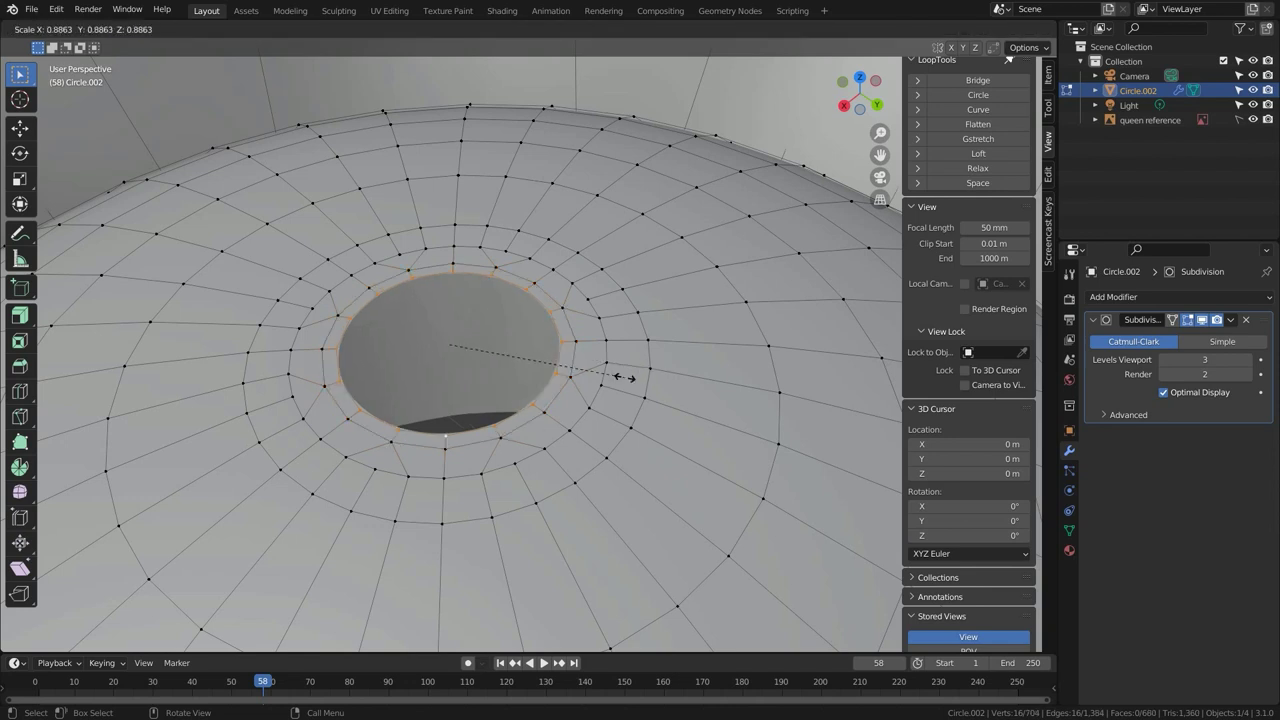
click(612, 374)
Checker-deselect the newly extruded rim and dissolve its alternate vertices to halve the loop again.
click(208, 28)
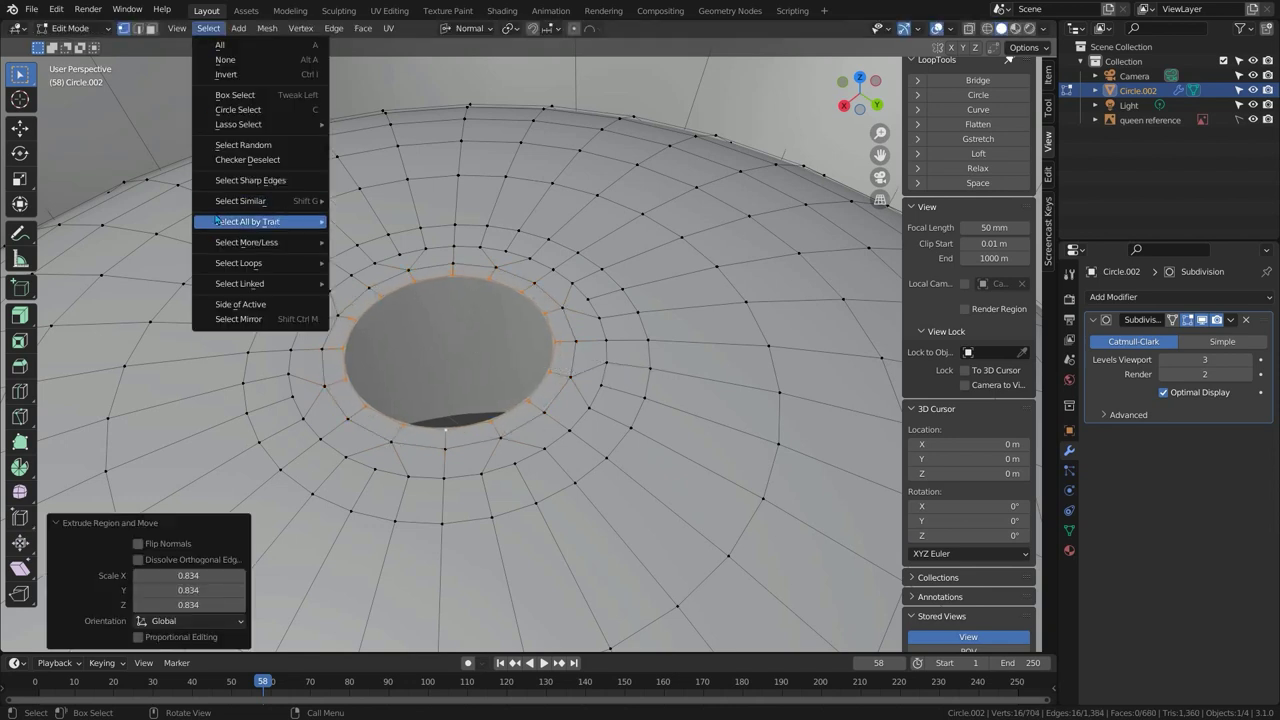
click(250, 157)
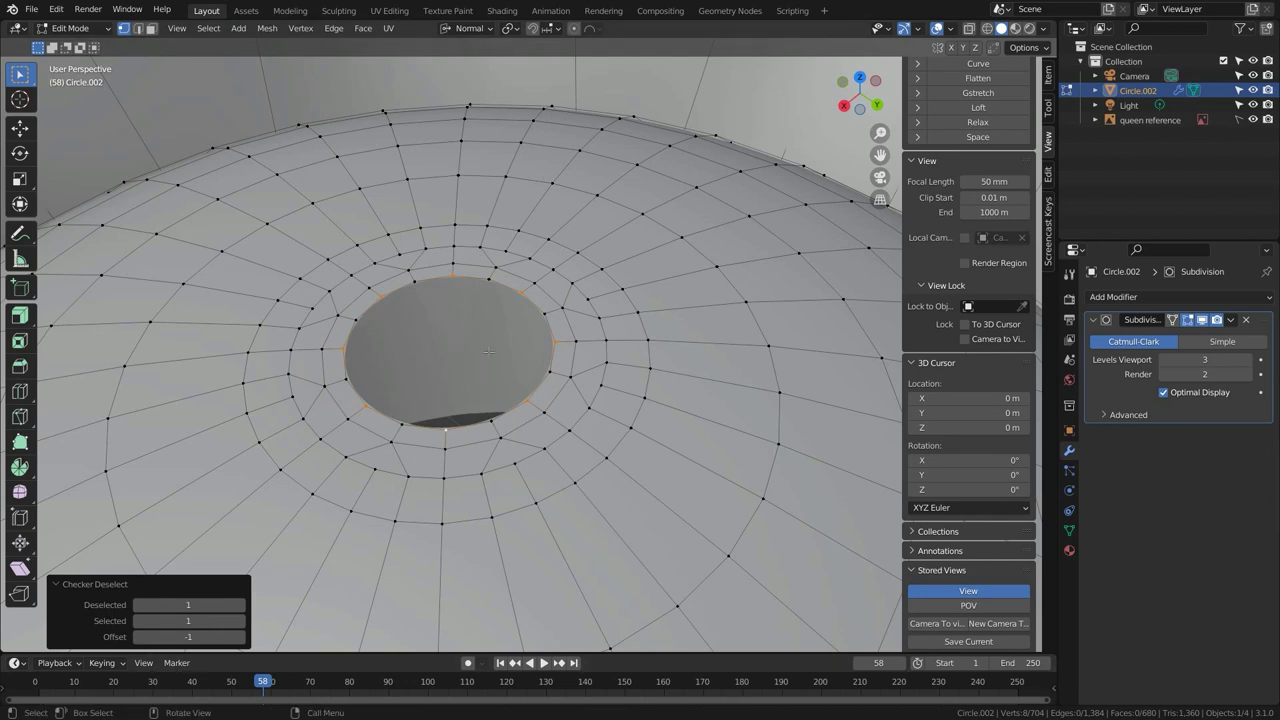
key(x)
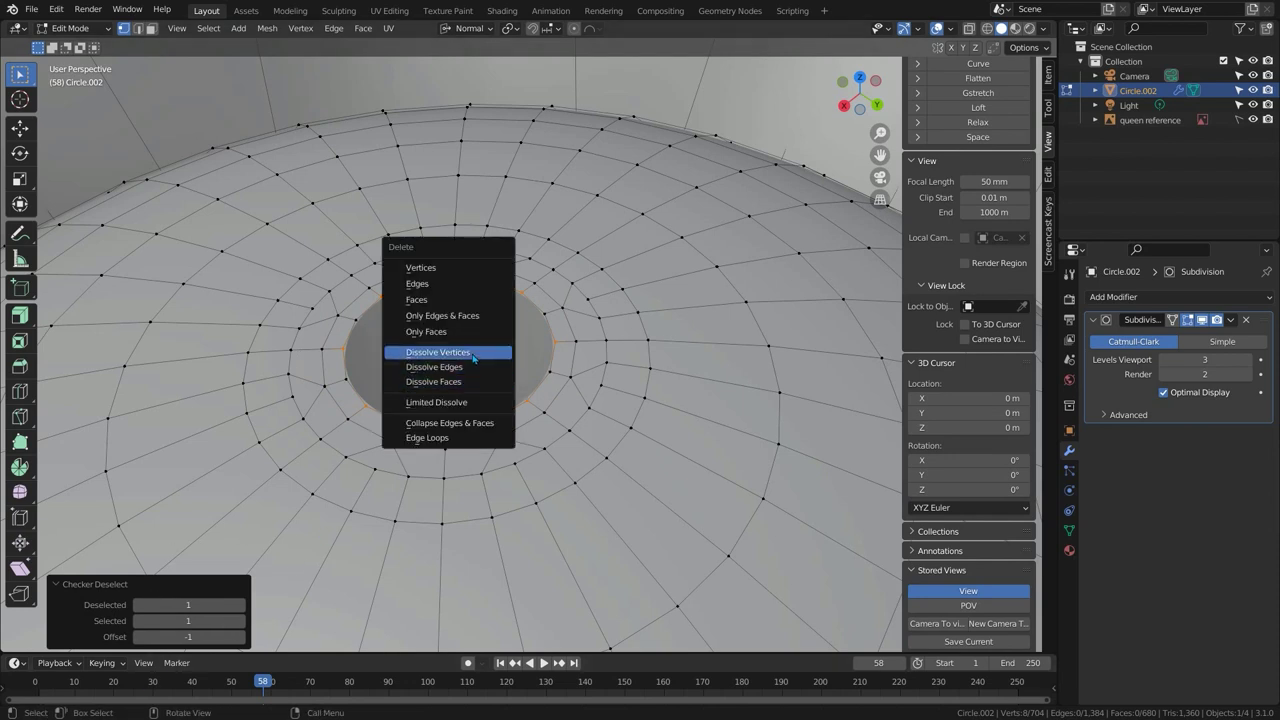
click(476, 352)
Connect the rim vertices along the front and left side of the hole to the unlinked outer loop vertices.
click(445, 449)
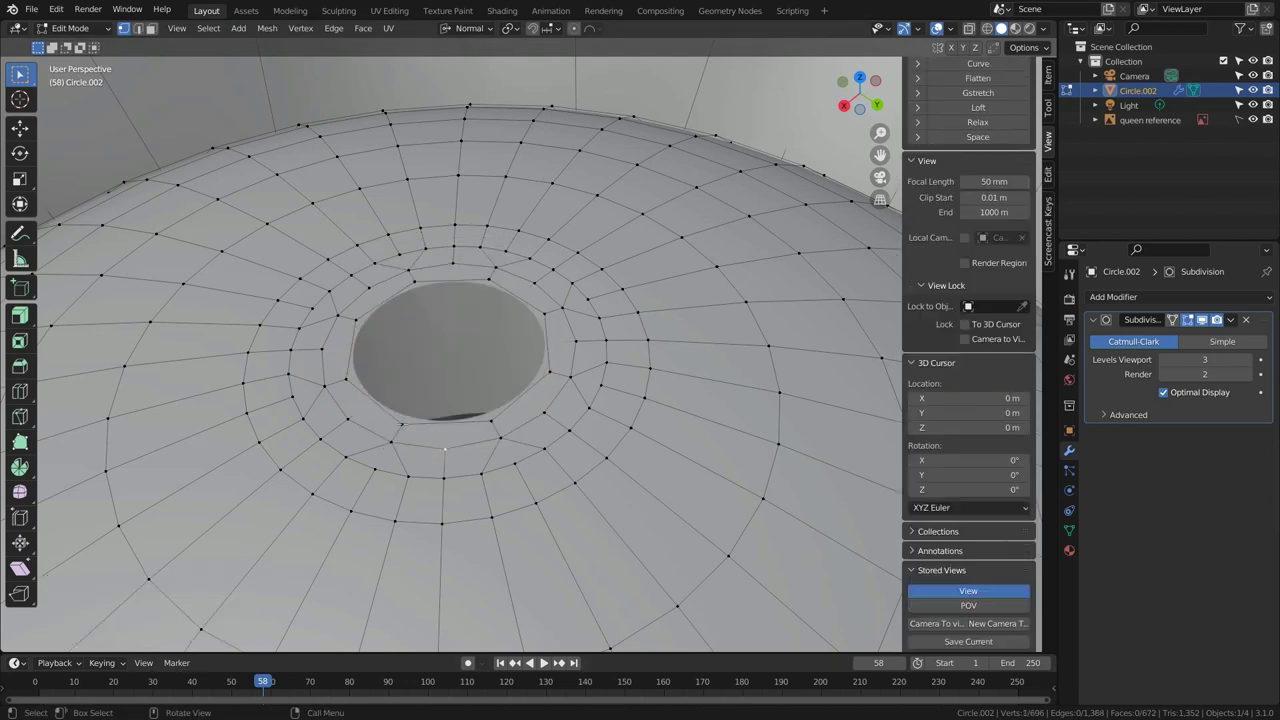
shift+click(401, 424)
shift+click(347, 419)
key(j)
click(321, 349)
shift+click(355, 320)
key(j)
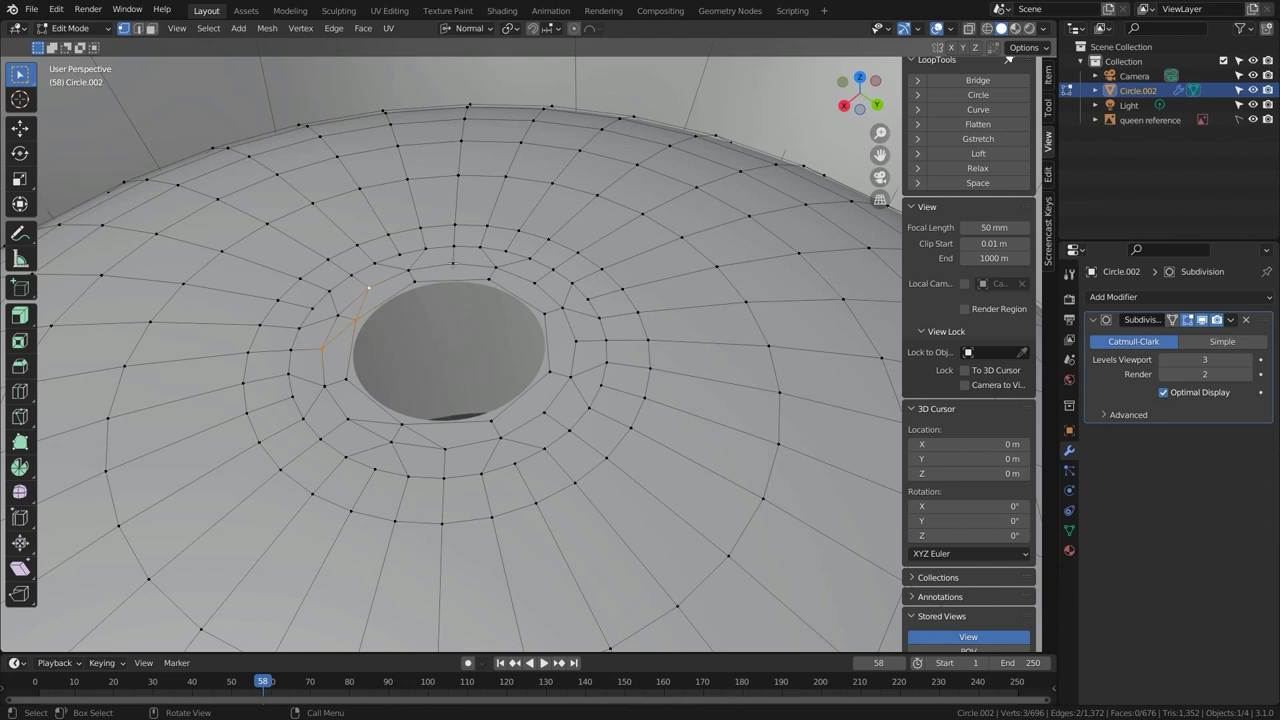
Connect the rim vertices along the back and right side of the hole to the remaining unlinked outer vertices.
click(453, 263)
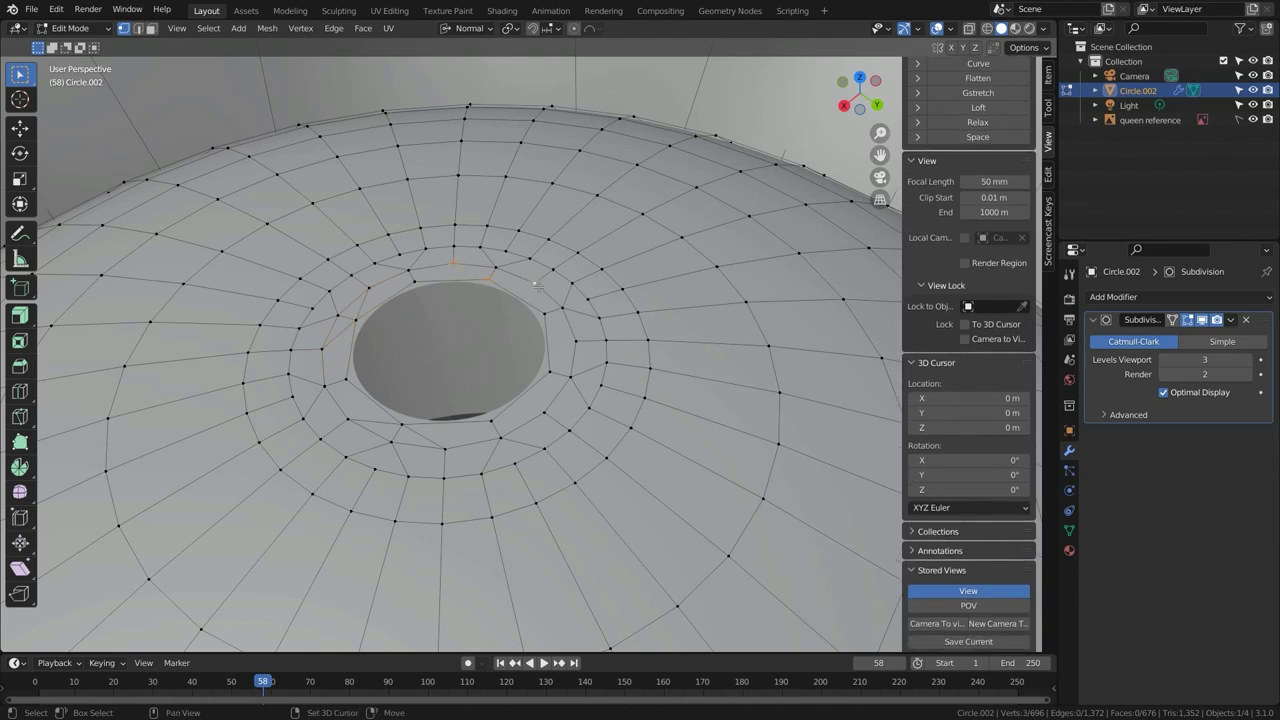
key(j)
click(576, 341)
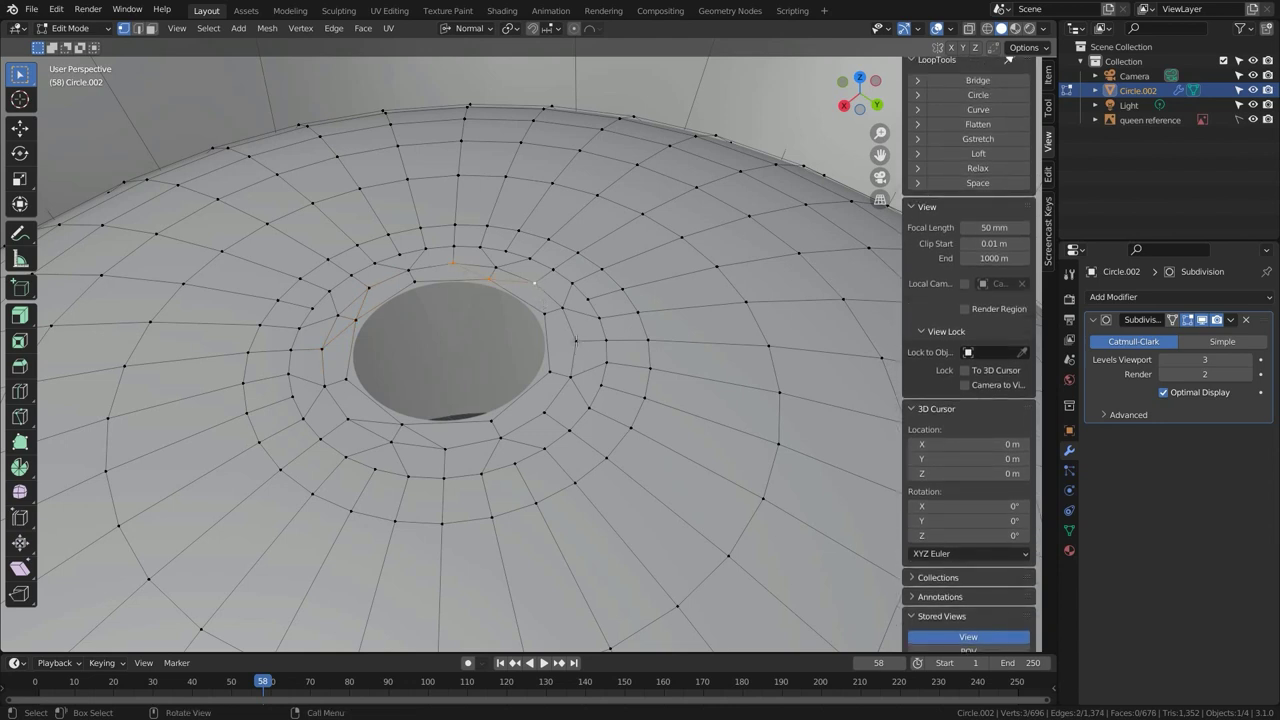
shift+click(544, 412)
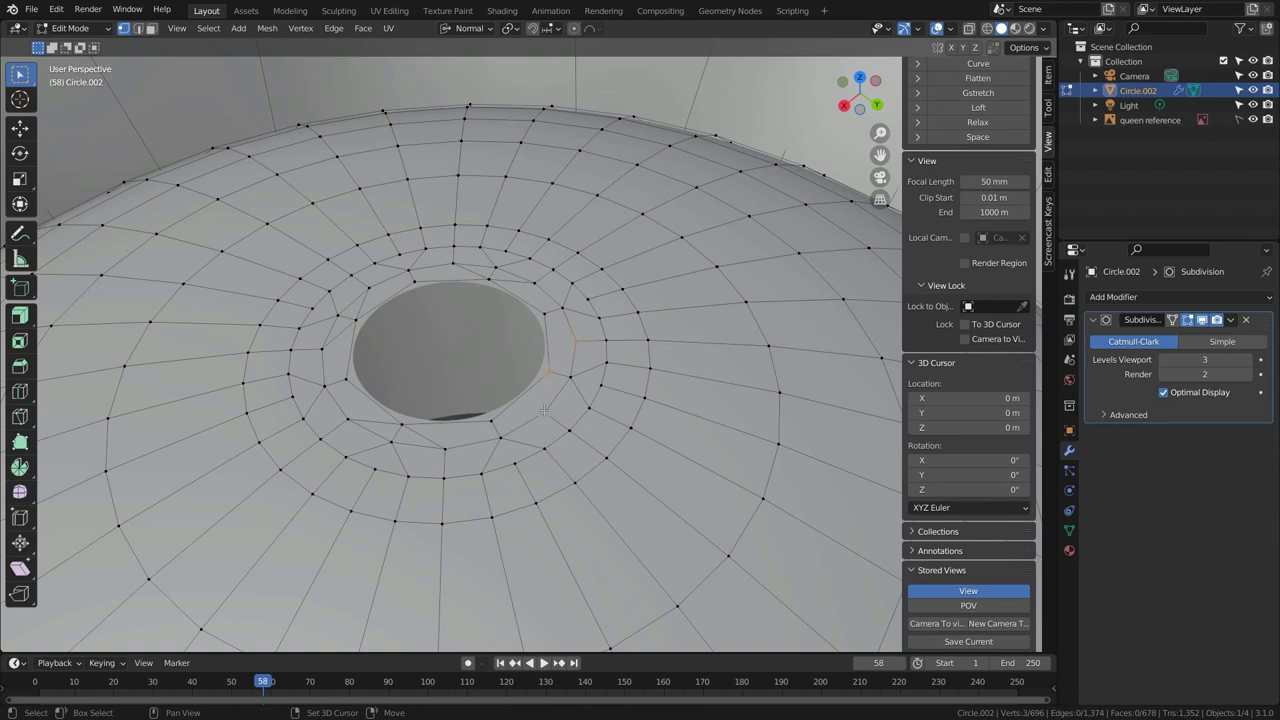
key(j)
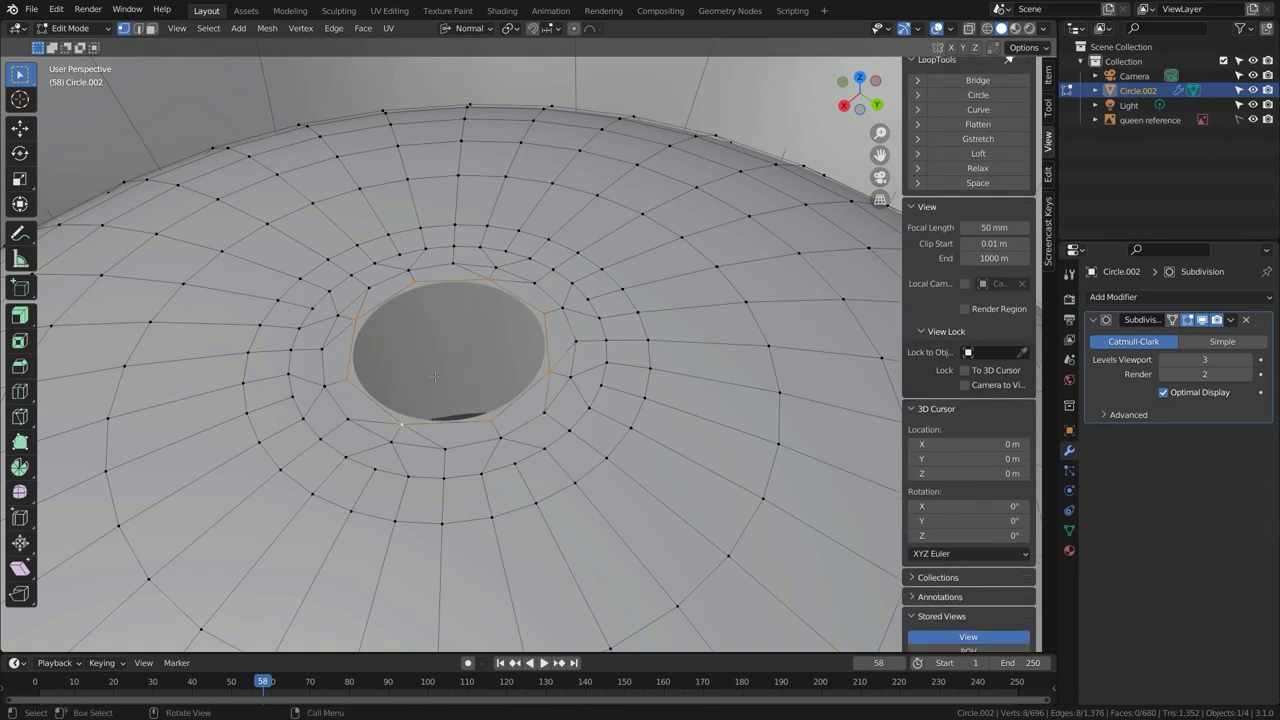
Expand the rim selection to the ring of faces around the hole and convert its triangles to quads.
key(ctrl+KP_Add)
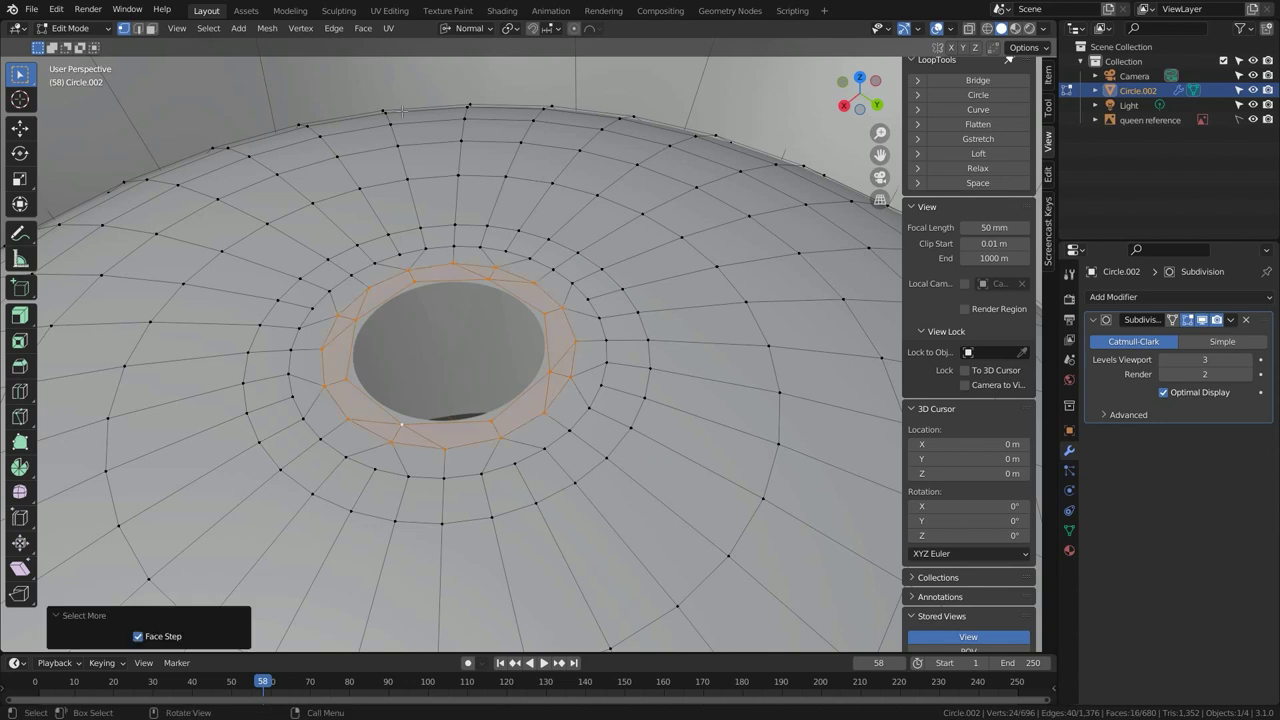
click(363, 28)
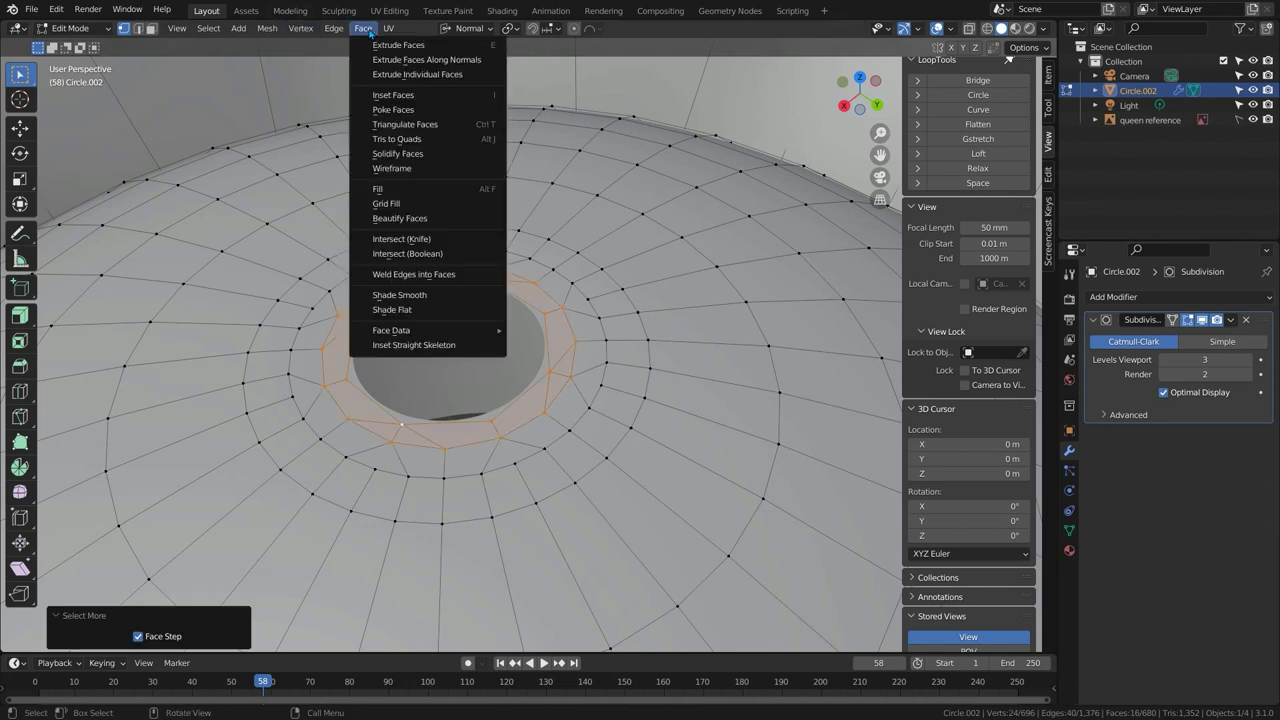
click(417, 140)
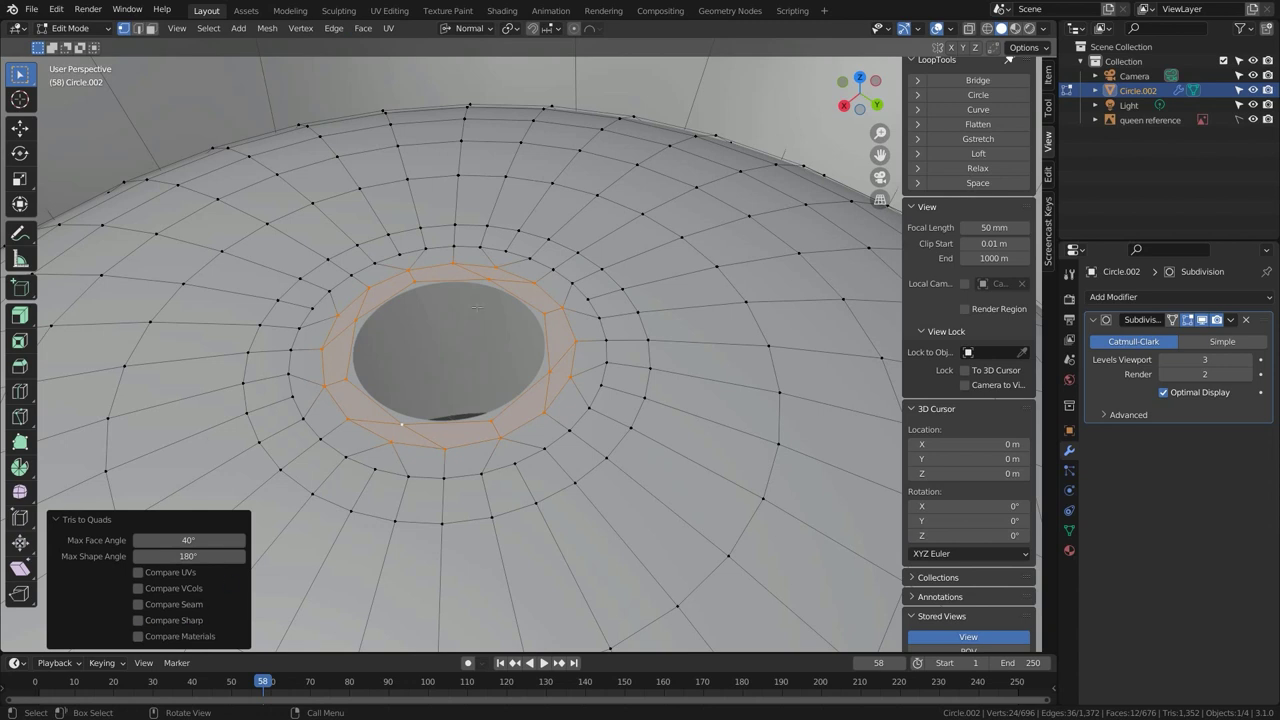
Extrude the 8-vertex rim loop inward, scaled to about 0.857.
alt+click(425, 424)
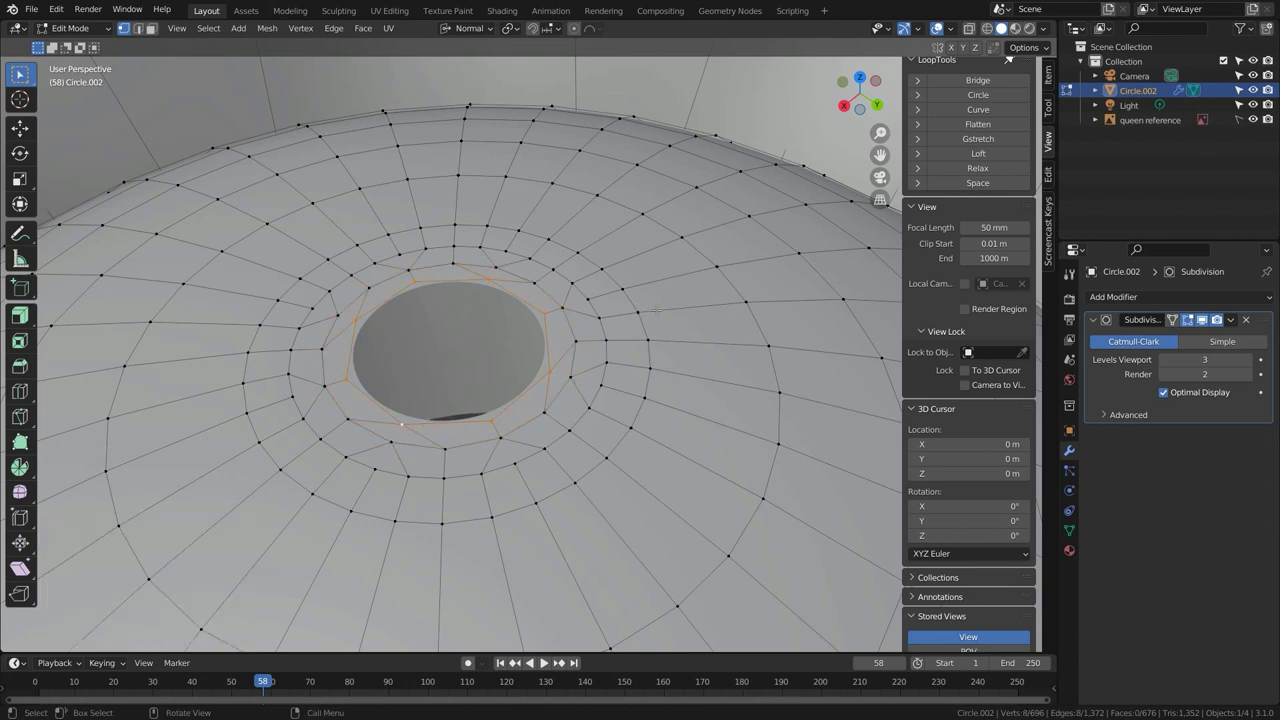
key(e)
key(s)
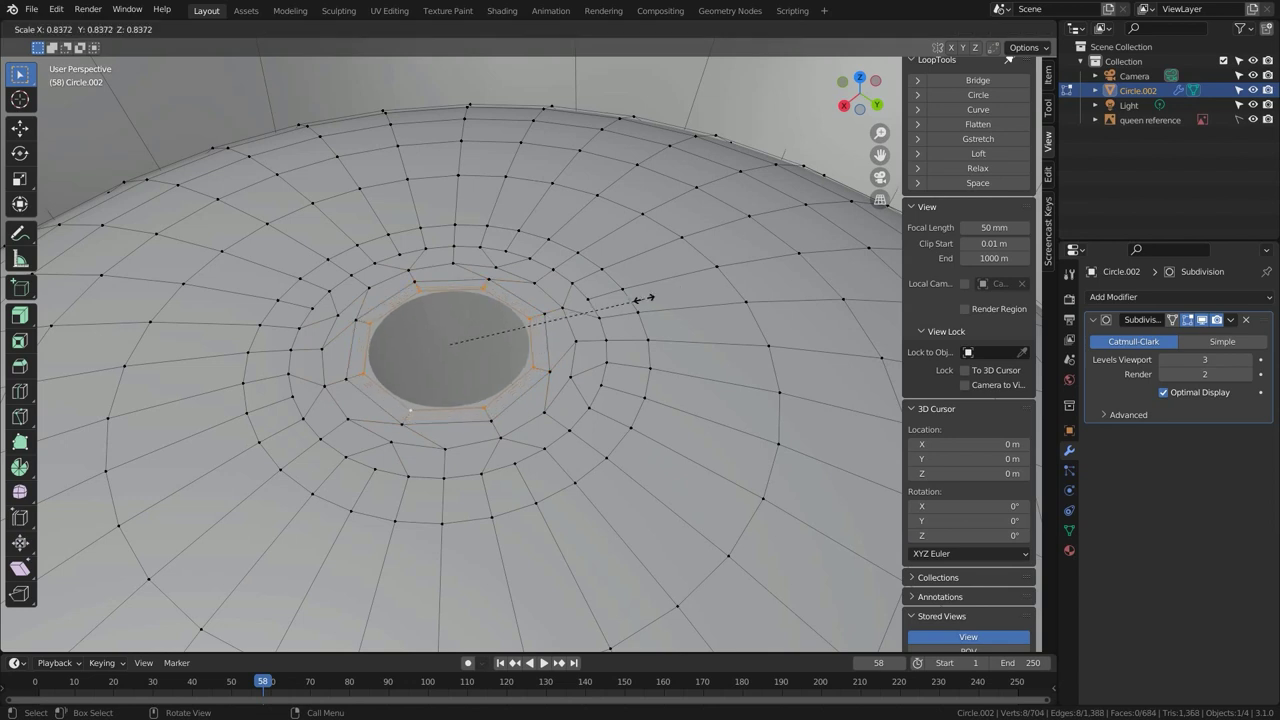
click(650, 300)
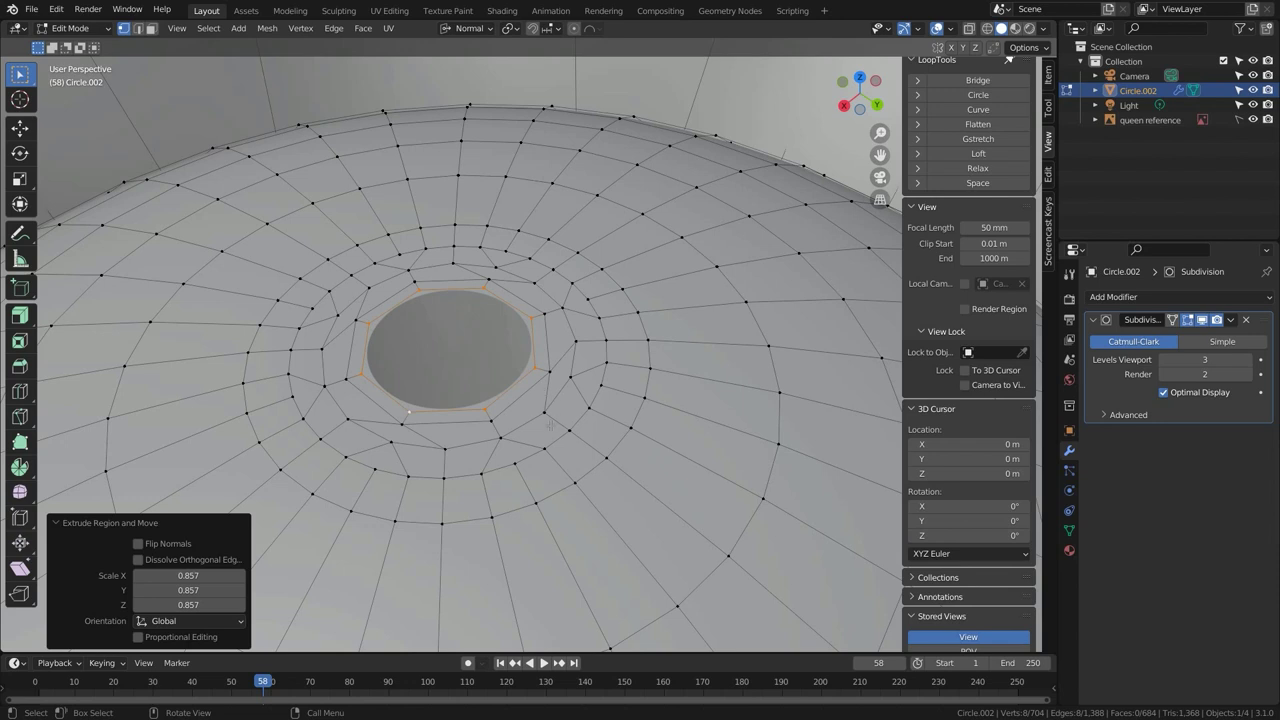
Extrude the hole's rim upward twice as a short neck and flare the upper loop outward by a scale of 2.110.
middle_drag(493, 462, 500, 430)
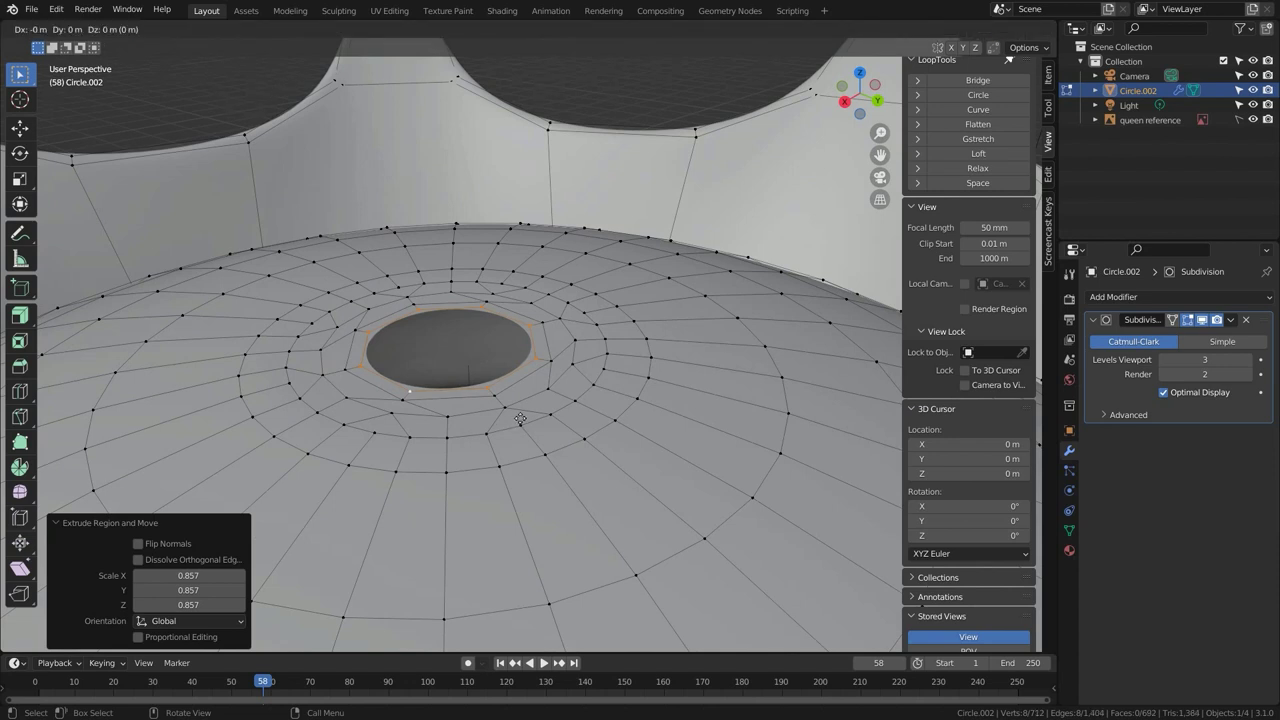
key(e)
click(525, 396)
key(e)
click(530, 356)
key(s)
click(670, 345)
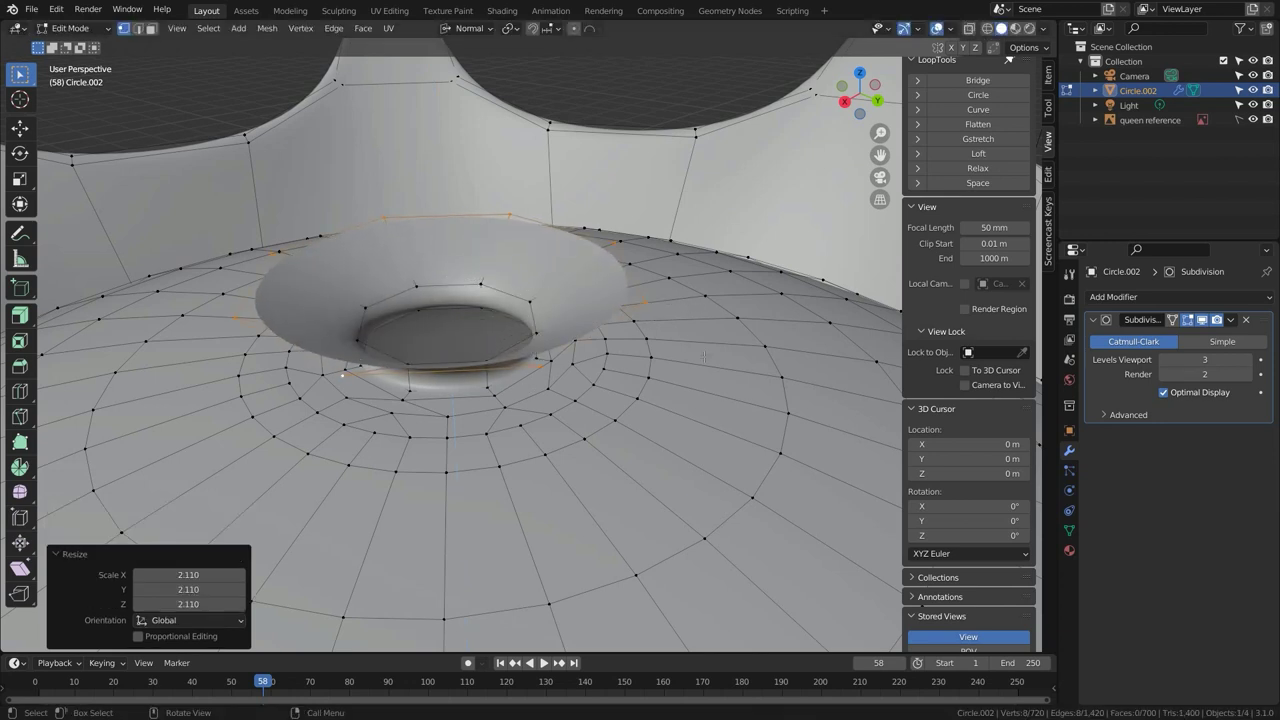
Extrude the flared loop up about 0.031 m and close its opening with Grid Fill.
key(e)
click(703, 254)
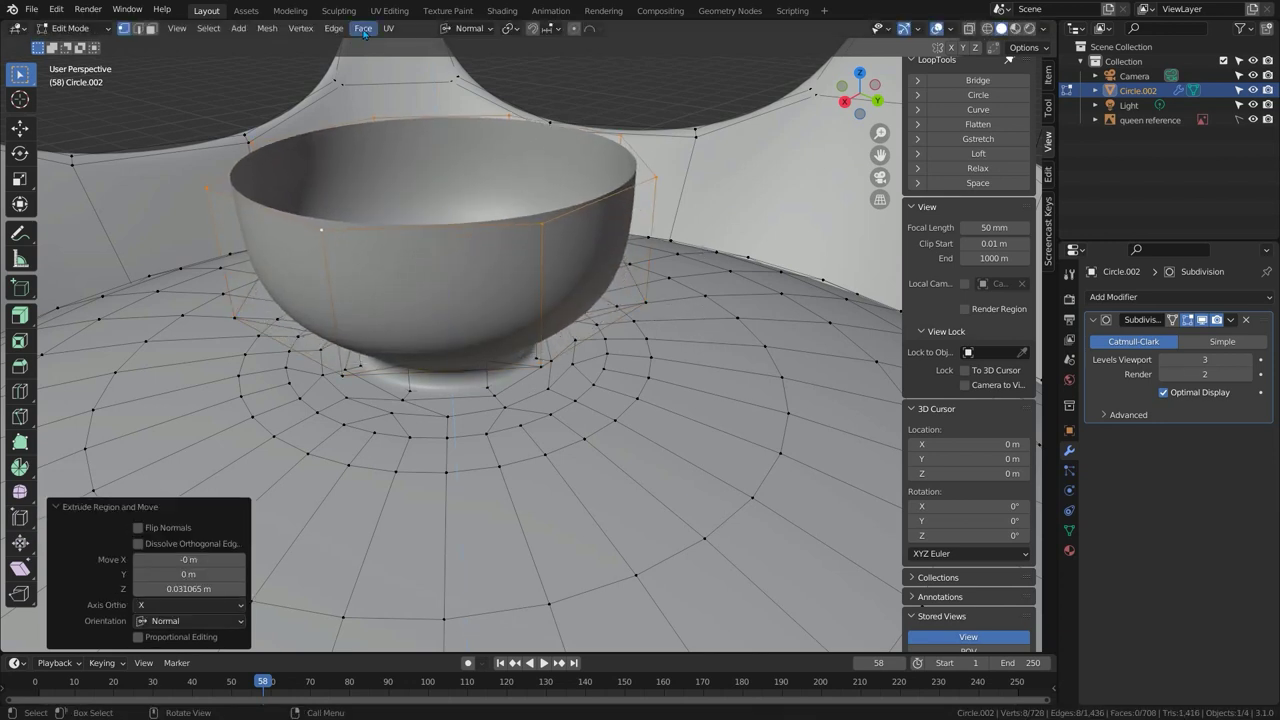
click(363, 28)
click(395, 203)
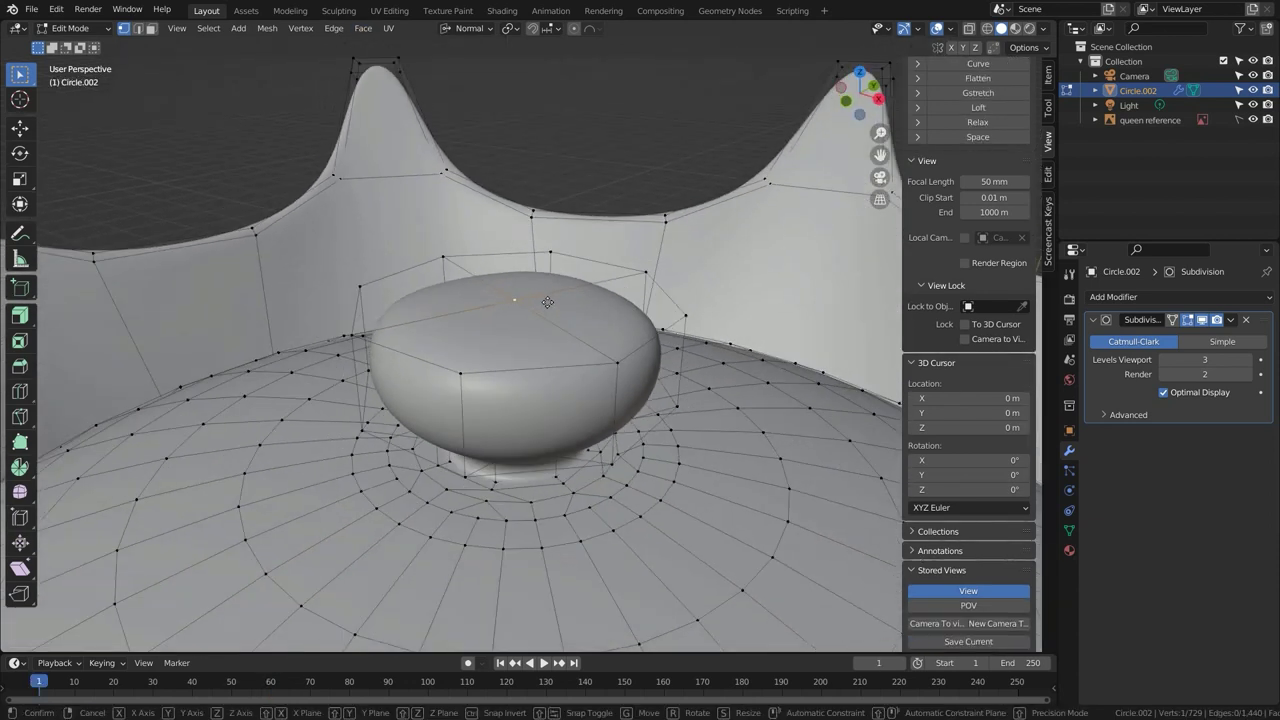
Raise the center vertex of the filled cap along its normal Z axis to round the top of the ball.
key(g)
key(z)
key(z)
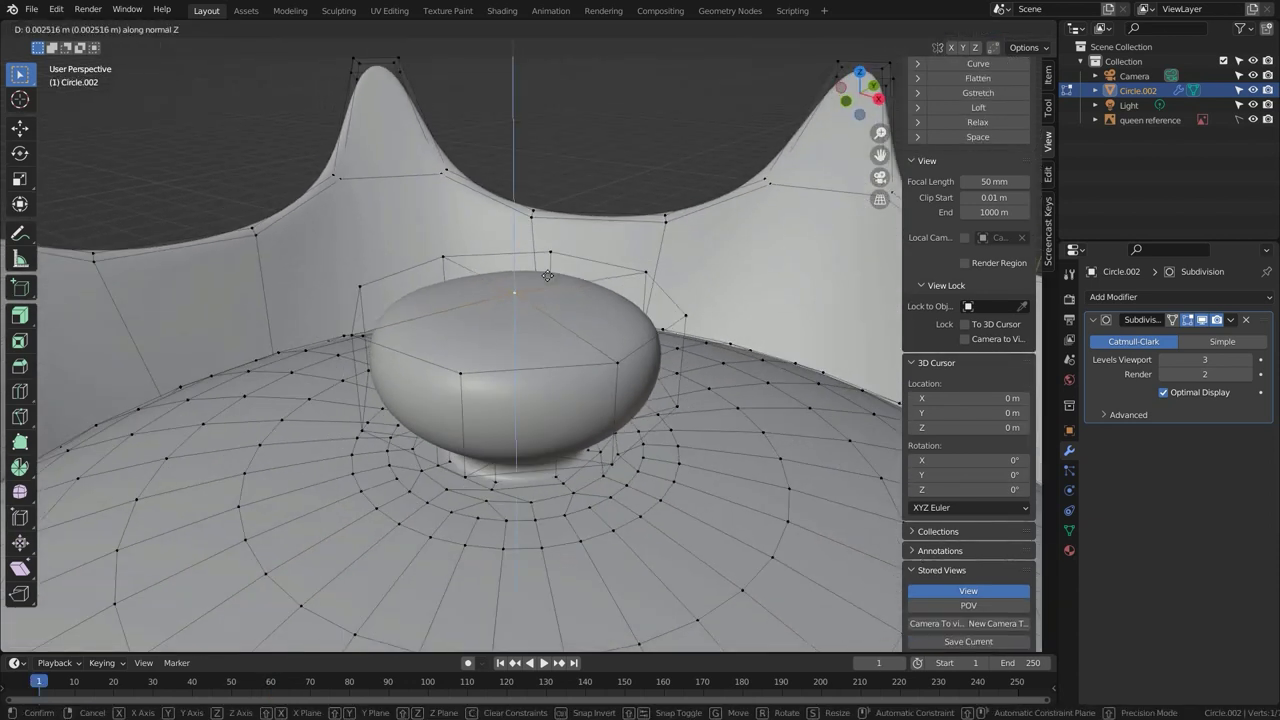
click(549, 166)
scroll(549, 166, down, 10)
key(Tab)
mouse_move(536, 262)
middle_down()
mouse_move(526, 303)
mouse_move(536, 268)
middle_up()
scroll(536, 267, up, 6)
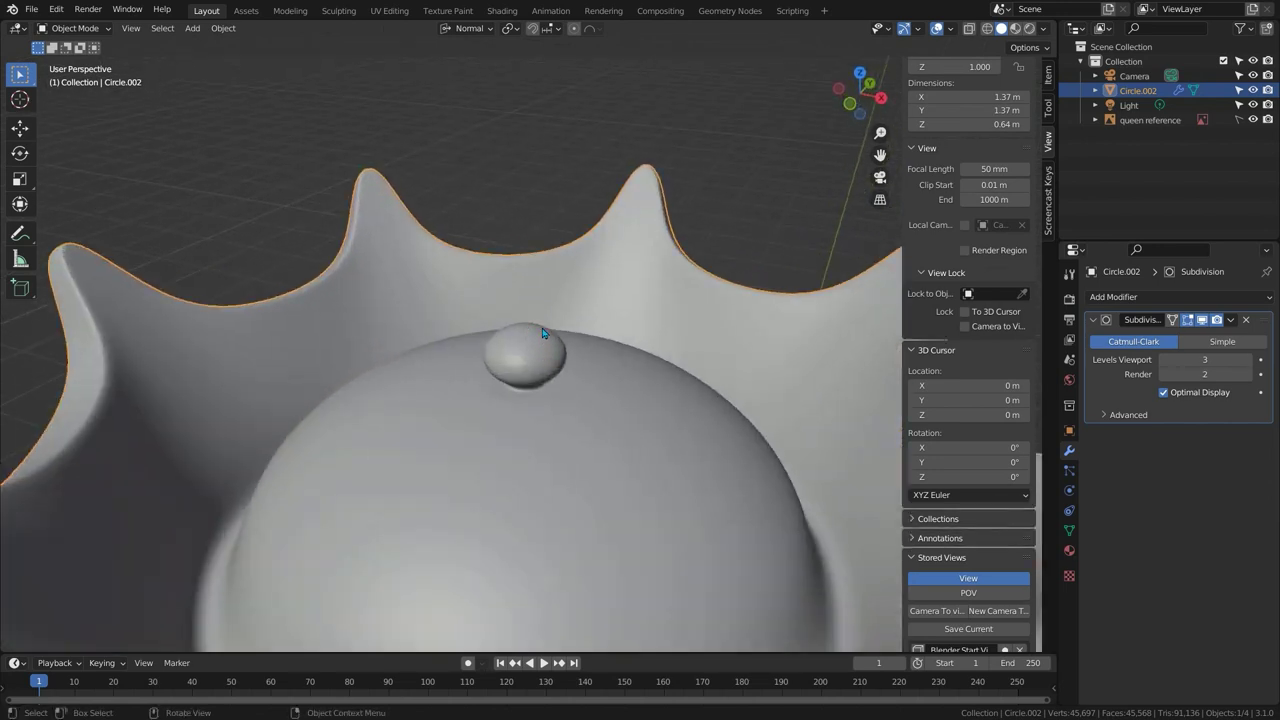
Expand the selection over the ball, scale it by about 1.708 and reposition it along its normal Z axis.
key(Tab)
key(ctrl+KP_Add)
key(ctrl+KP_Add)
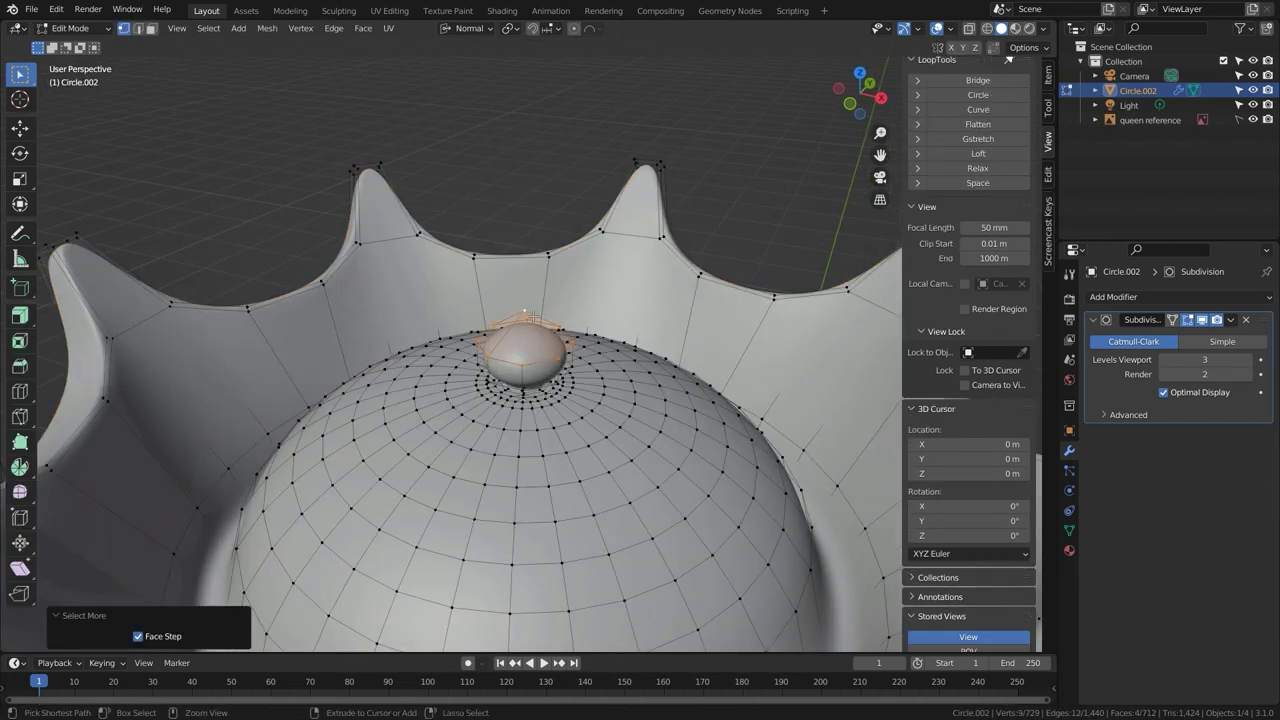
key(s)
click(630, 324)
middle_drag(630, 324, 594, 296)
key(g)
key(z)
key(z)
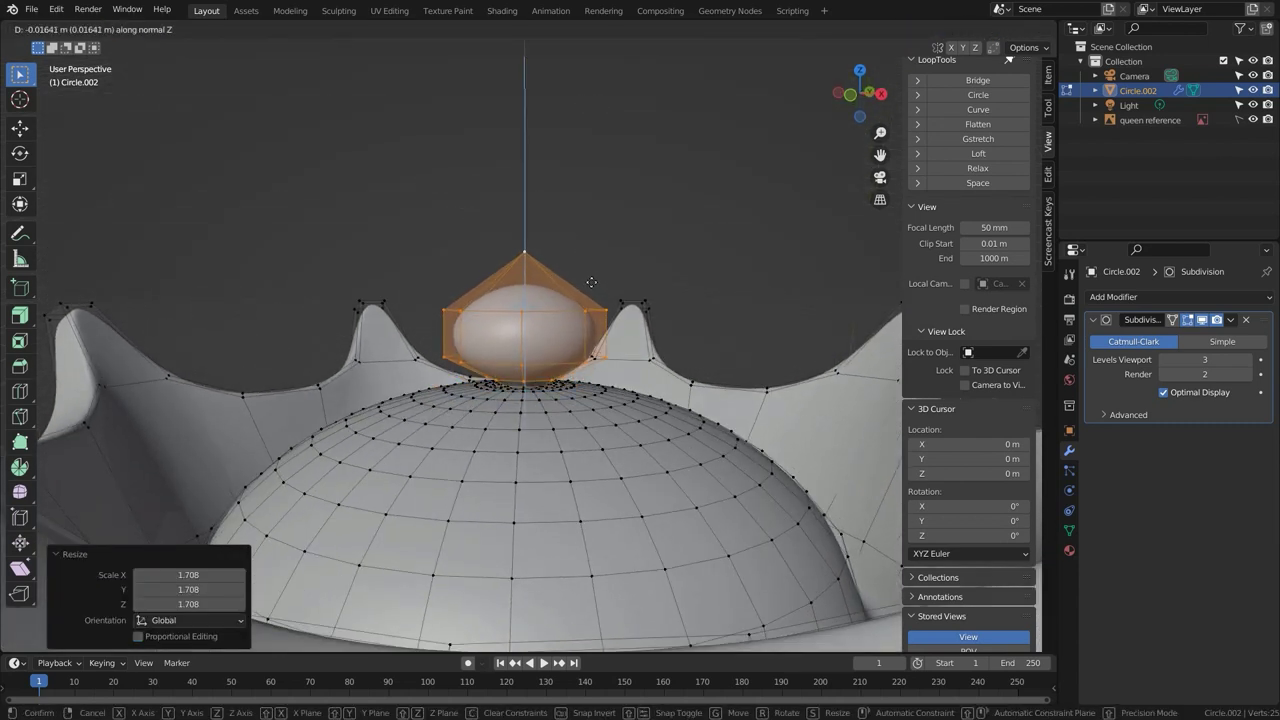
click(594, 296)
Rescale the edge loop where the ball meets the dome.
alt+click(543, 381)
key(s)
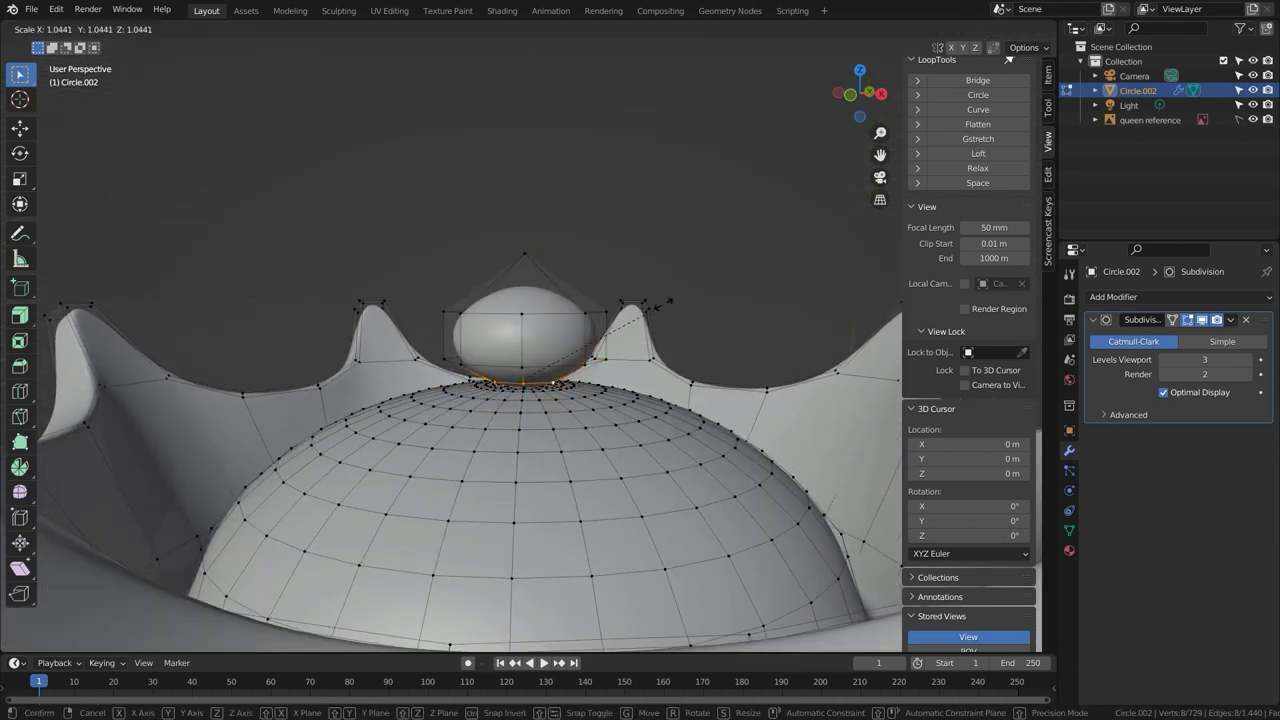
click(578, 301)
key(Tab)
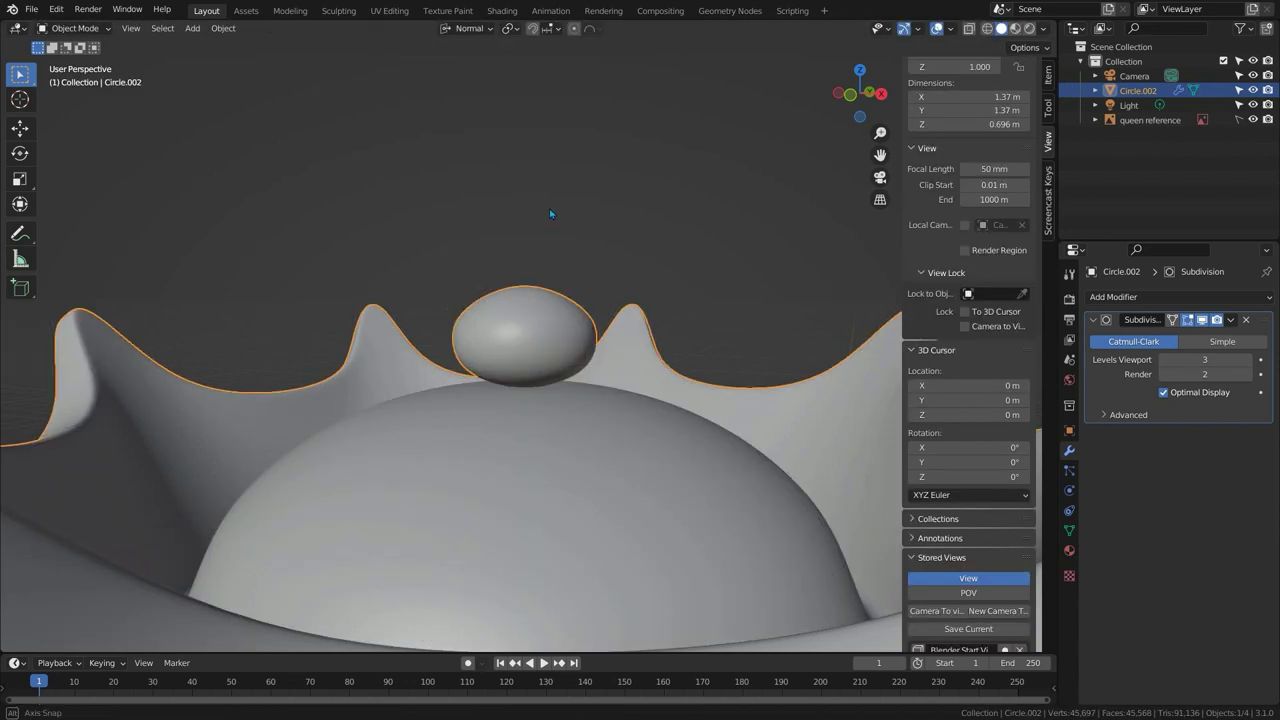
key(KP_1)
middle_drag(491, 319, 487, 366)
Raise the ball's top vertex along Z with proportional editing enabled, lifting the ball and dome together.
key(Tab)
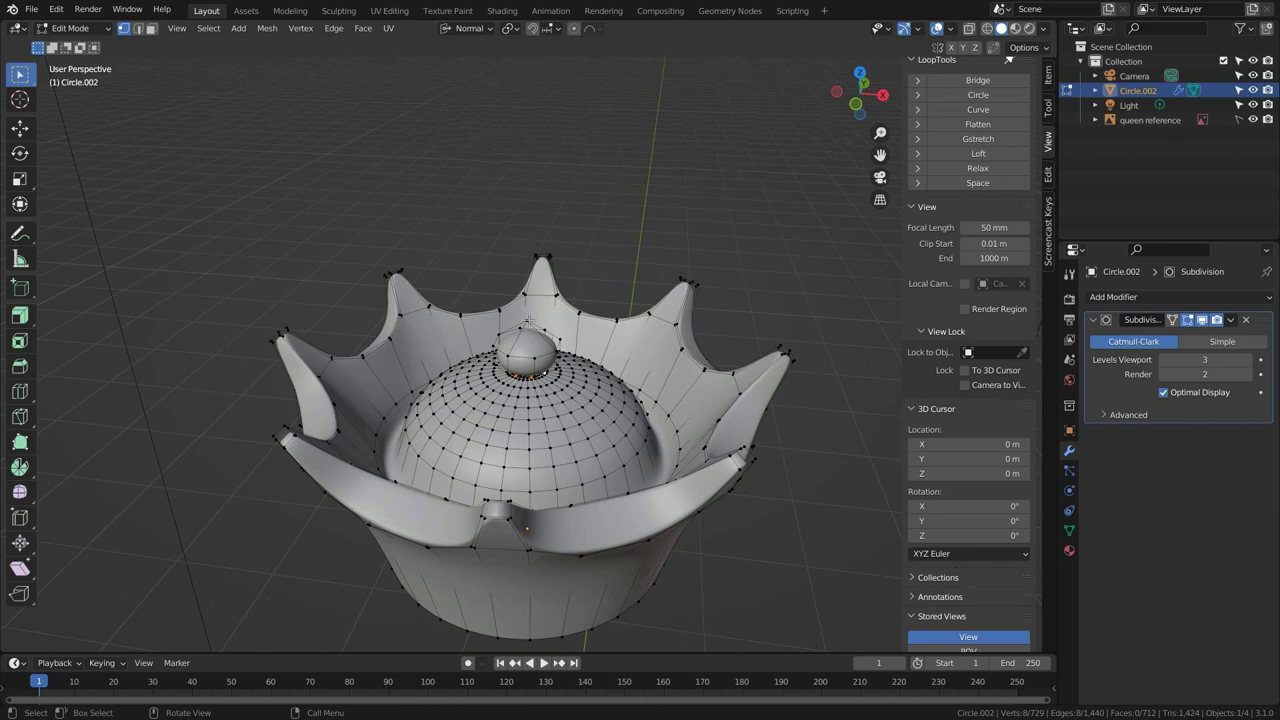
click(574, 29)
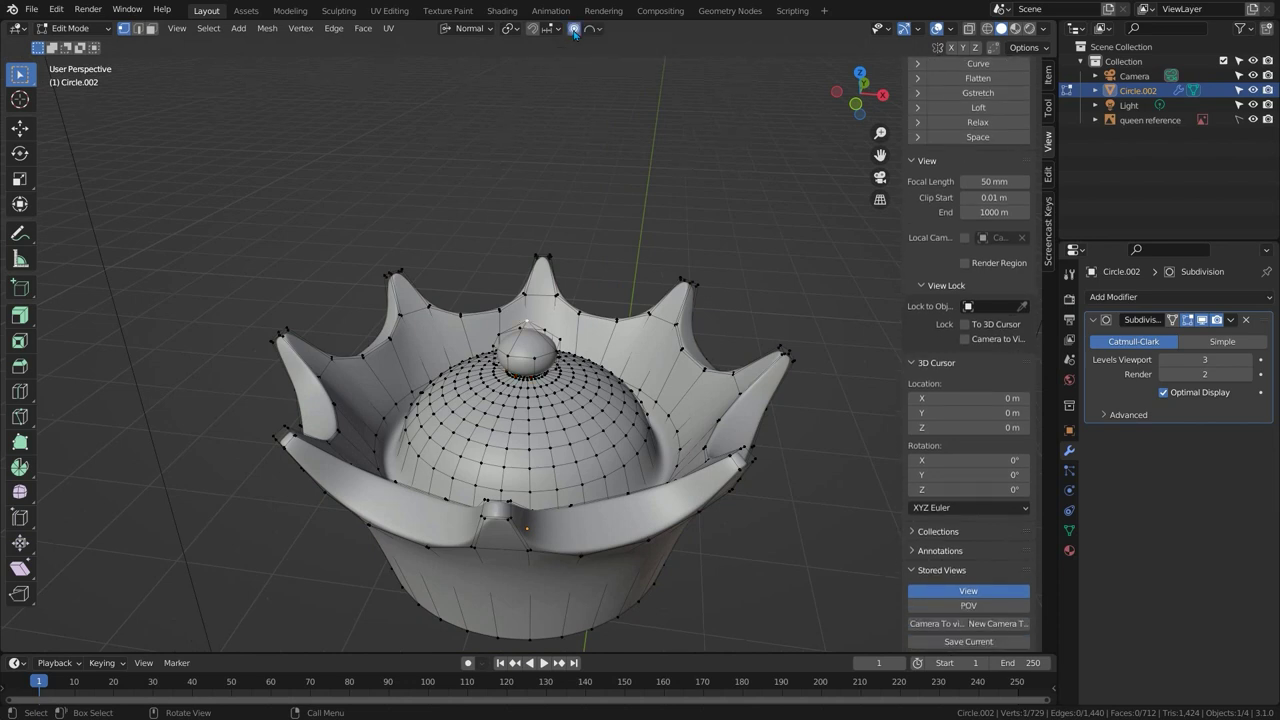
key(g)
key(z)
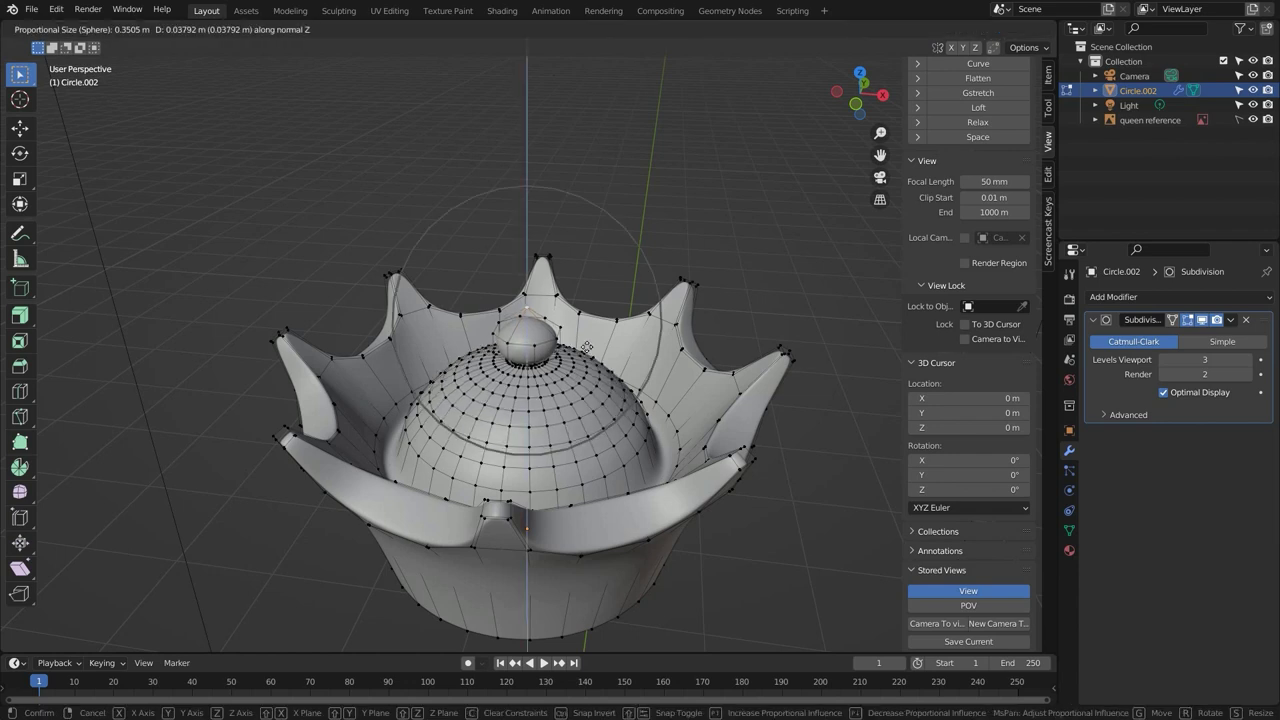
scroll(587, 335, down, 4)
click(587, 313)
middle_drag(587, 315, 537, 376)
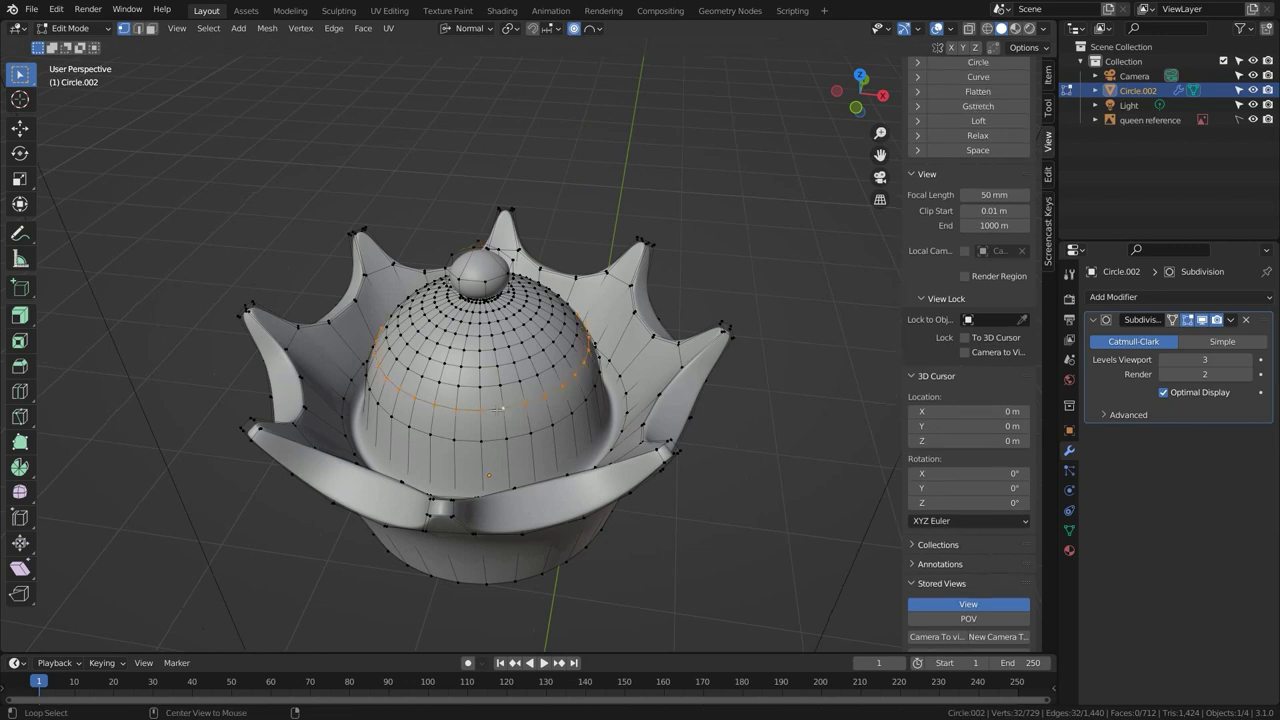
Select four alternate horizontal edge loops on the dome and dissolve their edges.
alt+click(503, 408)
alt+shift+click(497, 366)
alt+shift+click(492, 334)
alt+shift+click(486, 310)
key(x)
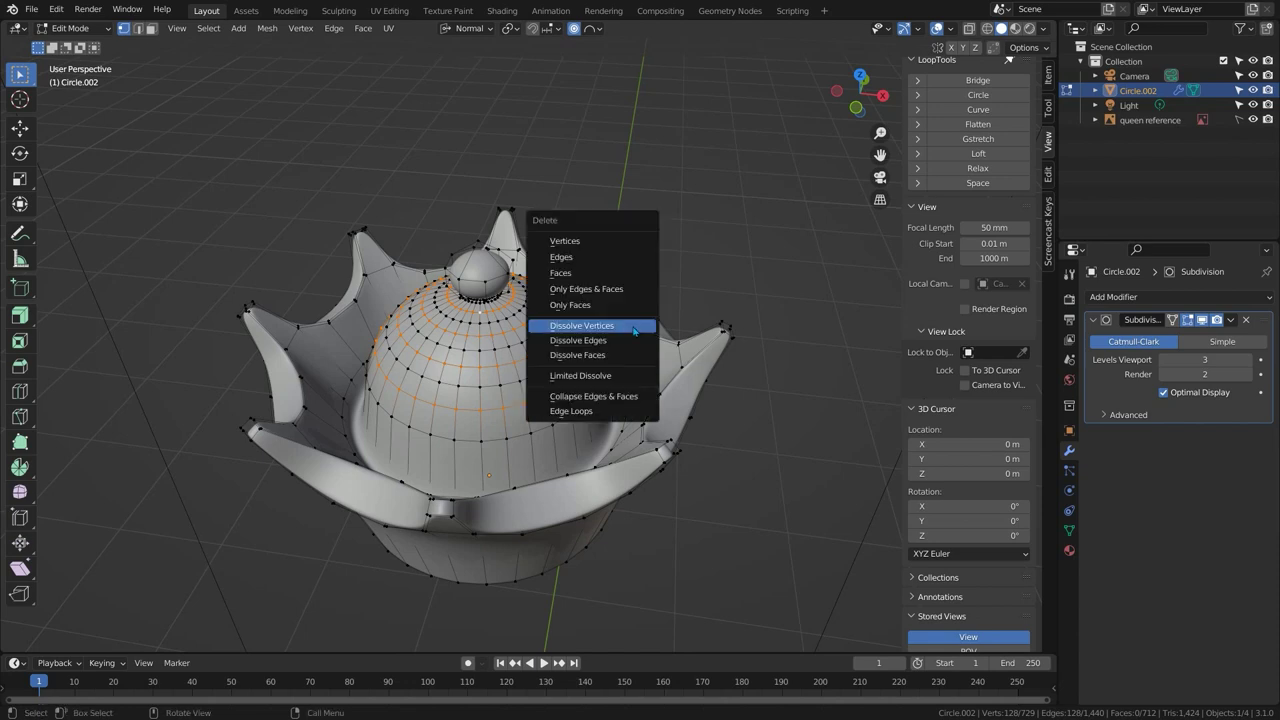
click(634, 341)
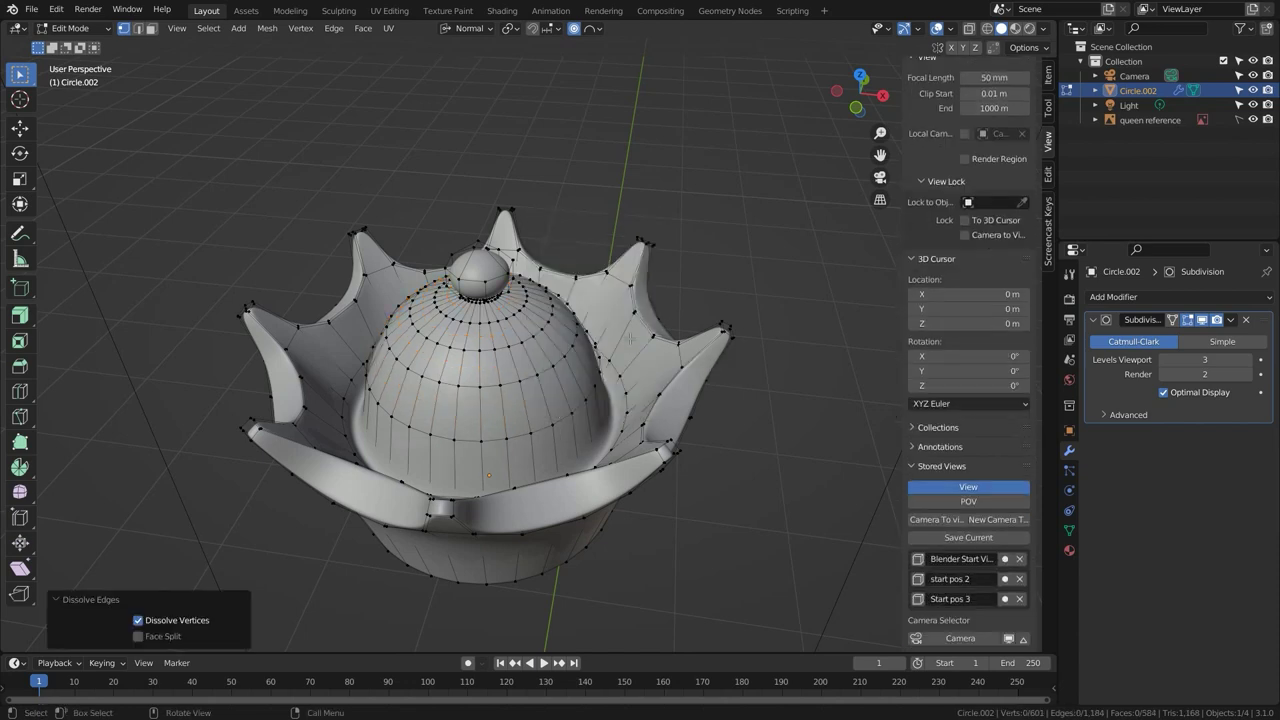
key(Tab)
mouse_move(572, 335)
middle_down()
mouse_move(586, 300)
mouse_move(650, 291)
mouse_move(650, 350)
mouse_move(589, 346)
middle_up()
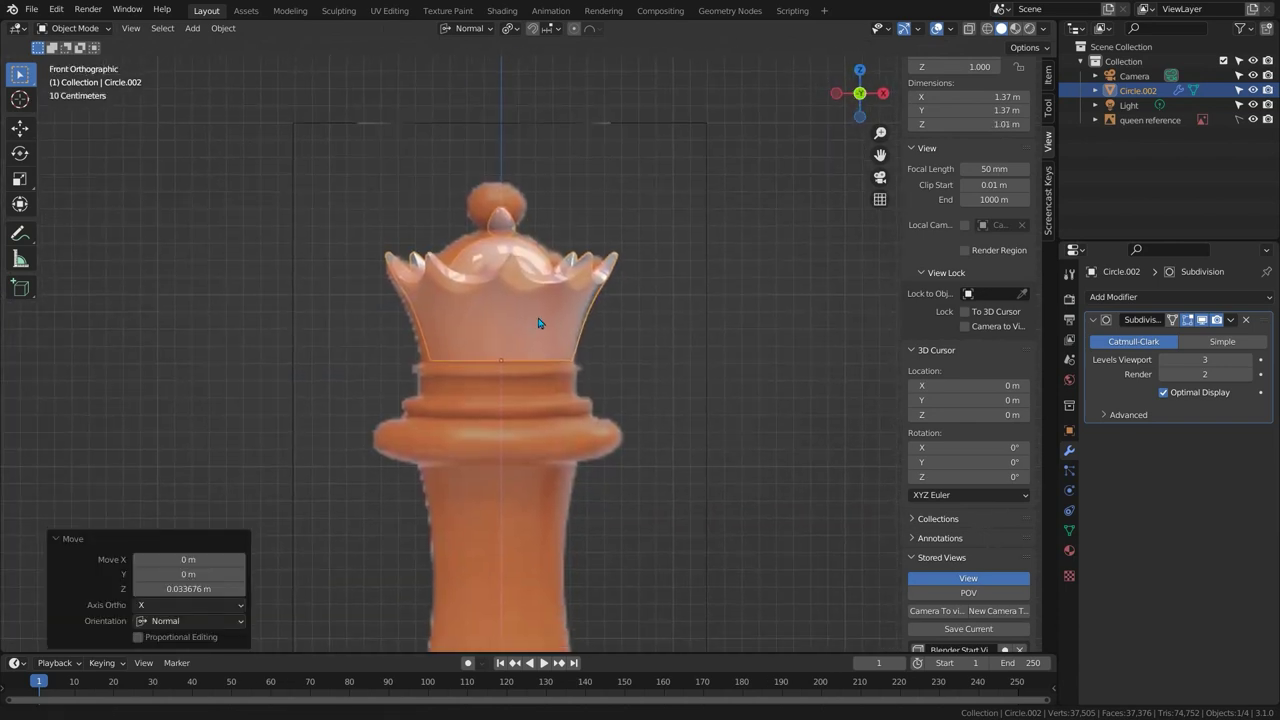
Extrude and scale the crown's bottom edge loop downward to form the thin ring directly beneath the crown.
key(Tab)
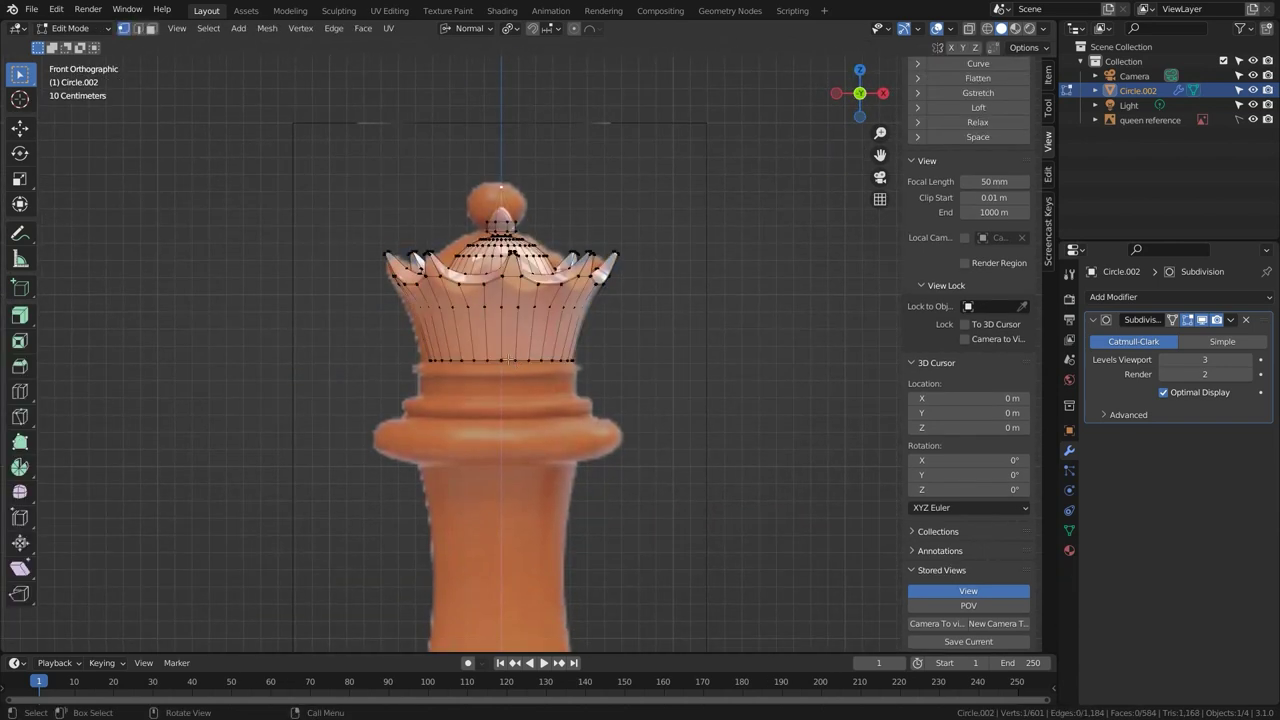
alt+click(509, 360)
key(e)
click(594, 351)
key(s)
click(657, 346)
key(e)
click(676, 354)
key(s)
click(687, 356)
key(e)
click(683, 360)
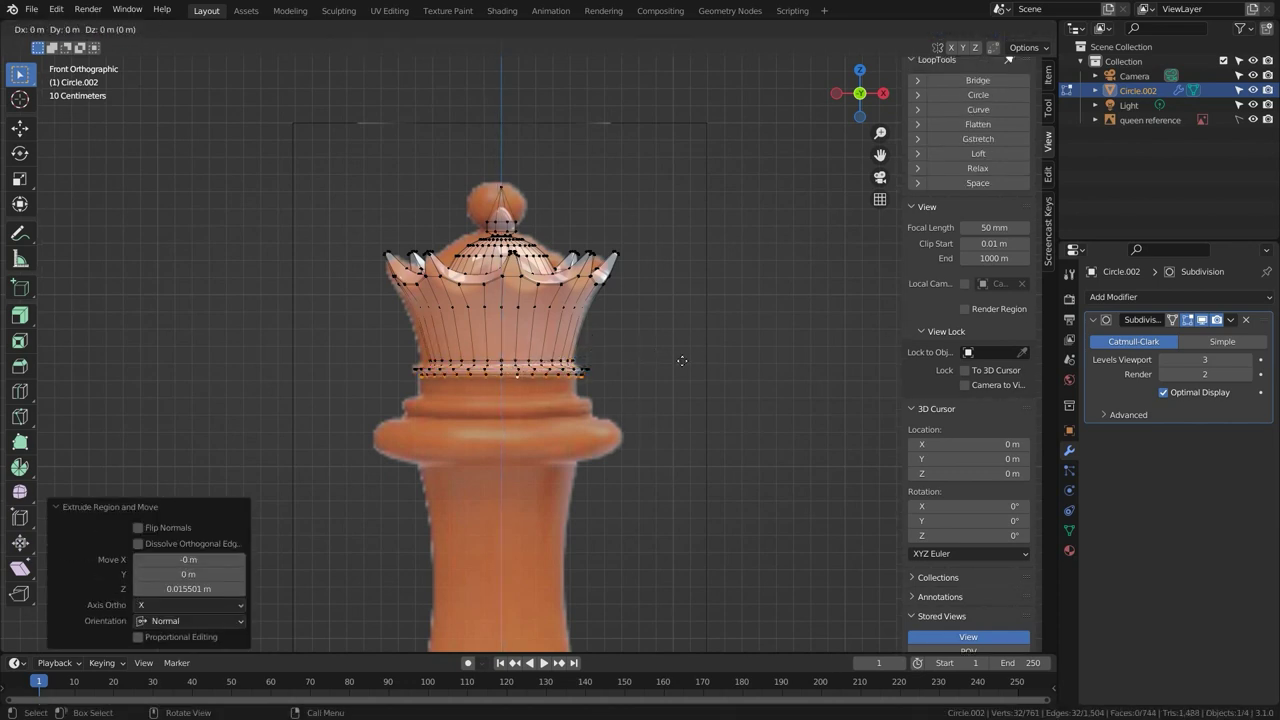
Extrude the bottom loop down the reference's neck and widen it at the small ring above the large collar.
key(e)
click(690, 382)
key(e)
click(700, 383)
key(s)
click(711, 383)
key(e)
click(734, 388)
key(s)
Extrude and scale the bottom loop outward and back in to shape the wide collar following the reference outline.
key(e)
click(723, 406)
key(s)
click(745, 413)
key(e)
click(778, 423)
key(s)
click(669, 409)
key(e)
click(672, 420)
key(s)
click(650, 420)
Extrude the loop down the stem in two sections, scaling the middle loop and making the lower section about 0.799 m long.
scroll(645, 432, down, 1)
shift+middle_drag(616, 458, 610, 311)
scroll(598, 286, up, 1)
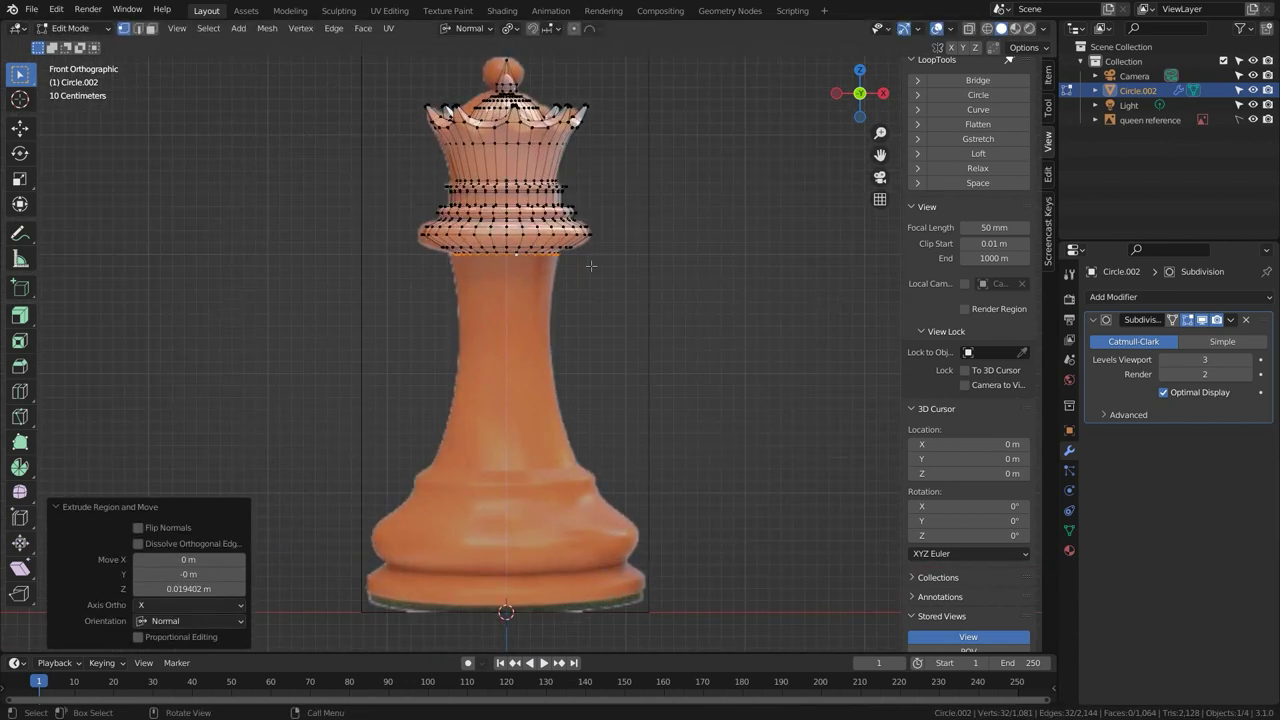
key(e)
click(700, 361)
key(s)
click(702, 353)
key(e)
click(631, 432)
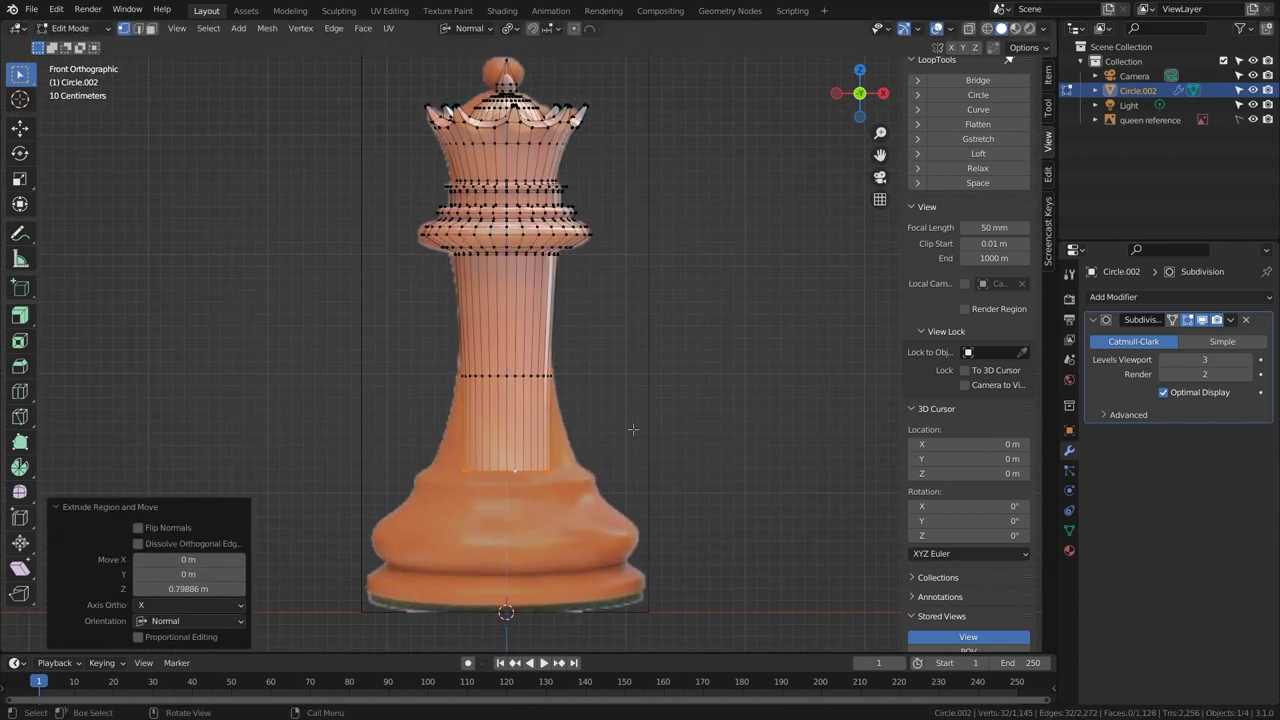
Scale the stem's bottom loop outward to the reference's flare and adjust its height along Z.
key(s)
click(684, 443)
key(g)
key(z)
click(700, 411)
Extrude a thin ledge beneath the stem, scaling its loop by about 1.081, and extrude it slightly downward.
key(e)
click(696, 421)
key(s)
click(714, 420)
key(e)
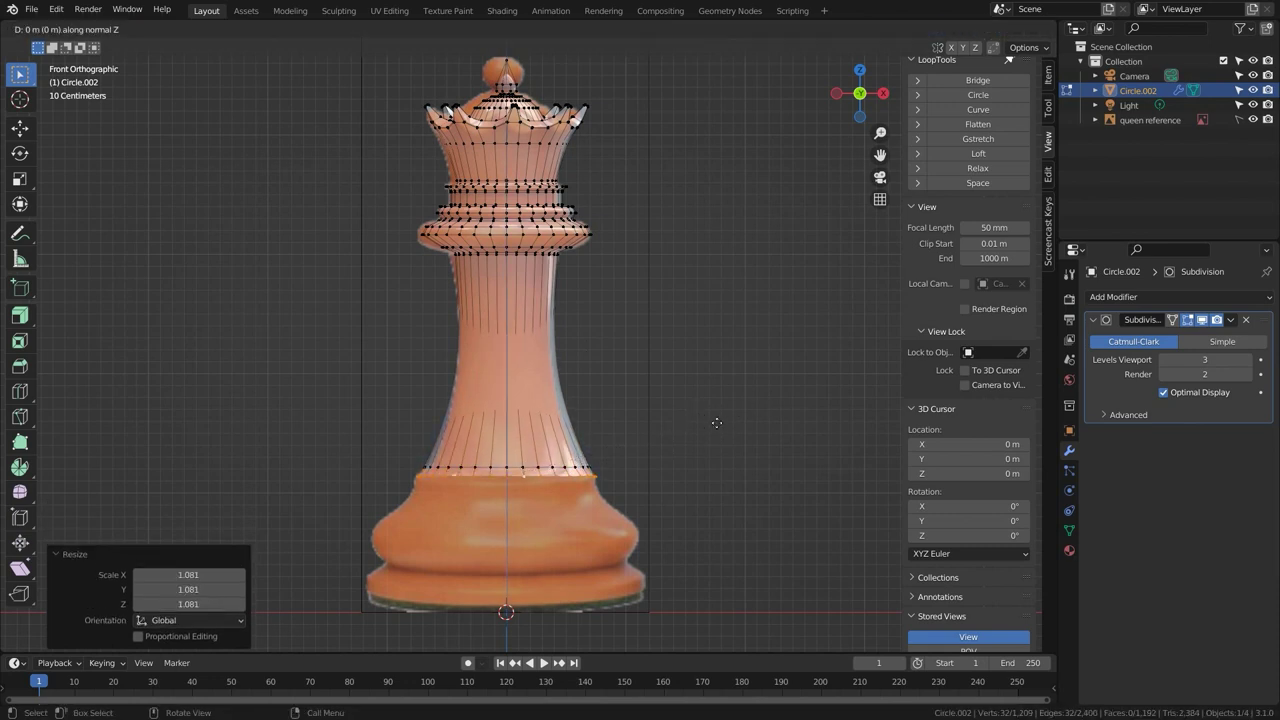
click(714, 423)
Extrude and scale the loop below the ledge outward in two sections to shape the base's bulge, the lower section about 0.128 m tall.
key(e)
click(711, 443)
key(s)
click(789, 468)
key(e)
click(792, 474)
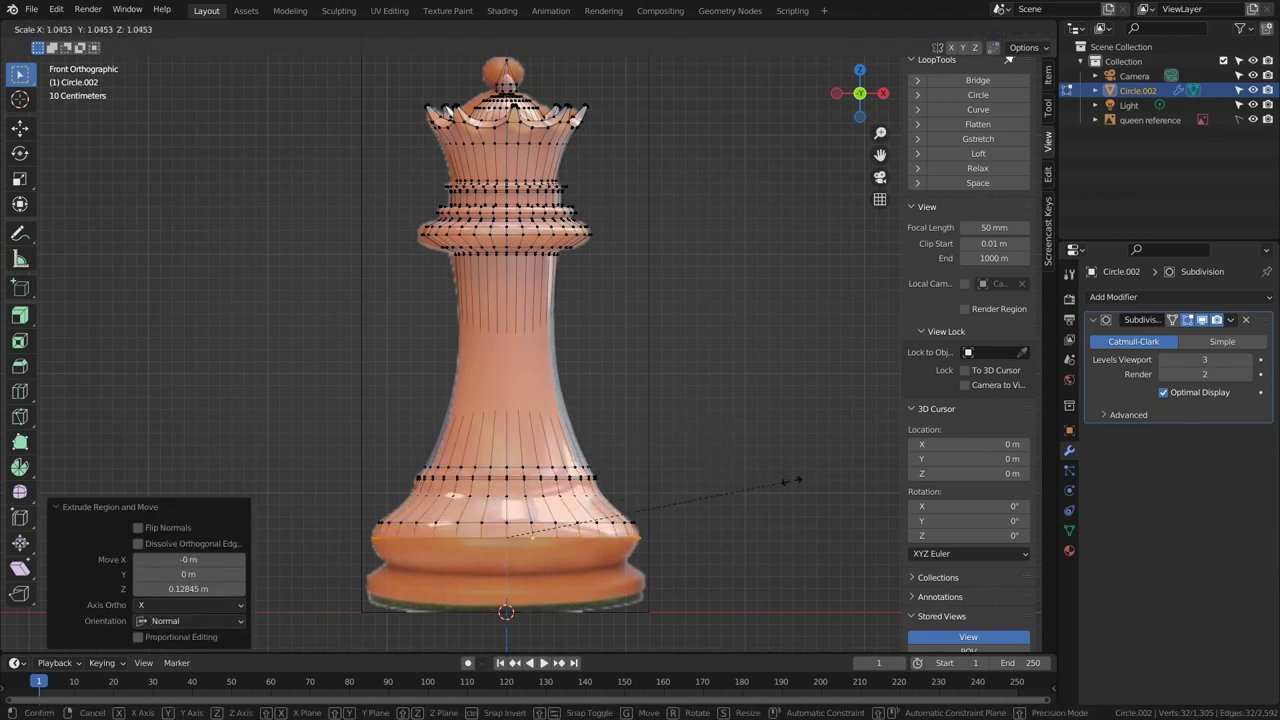
key(s)
click(794, 485)
Narrow the loop under the bulge, extrude the base's straight wall about 0.307 m down, and add a thin section at the bottom edge.
key(e)
click(795, 495)
key(s)
click(795, 501)
key(e)
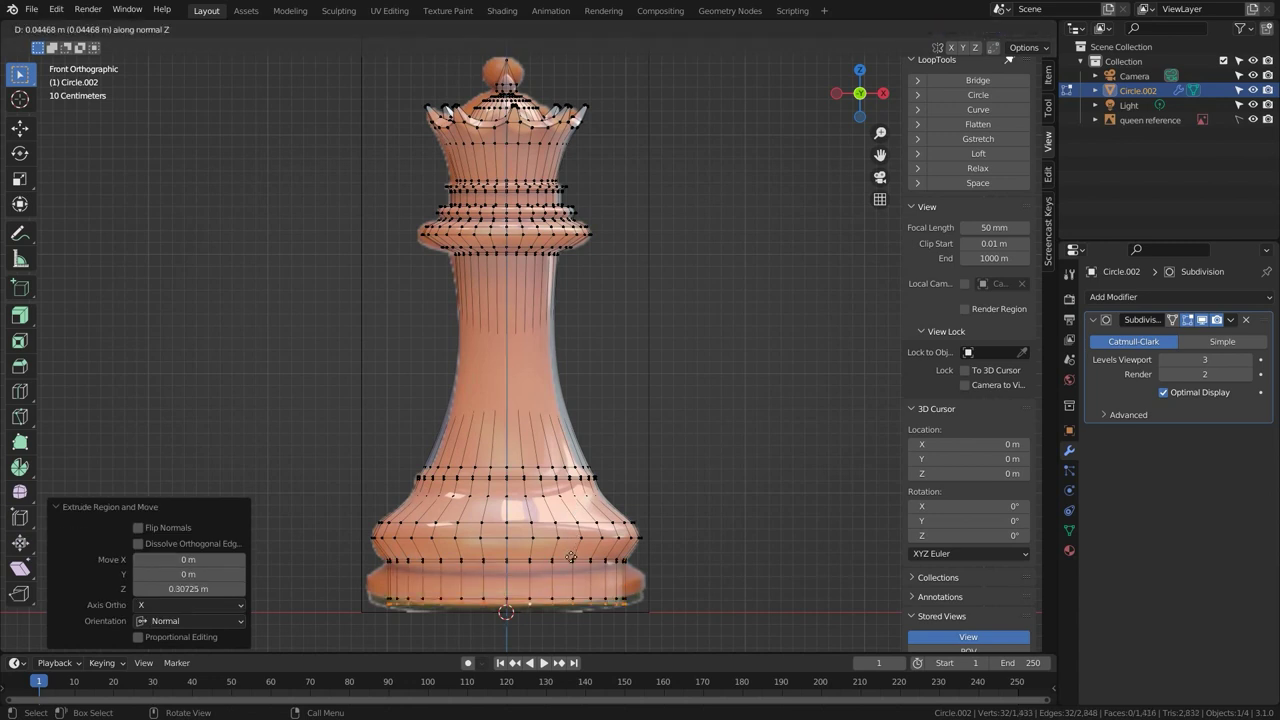
click(573, 553)
Inset the base's bottom edge with two concentric extruded loops scaled to about 0.857 and 0.771.
middle_drag(573, 553, 636, 466)
key(g)
key(s)
click(702, 528)
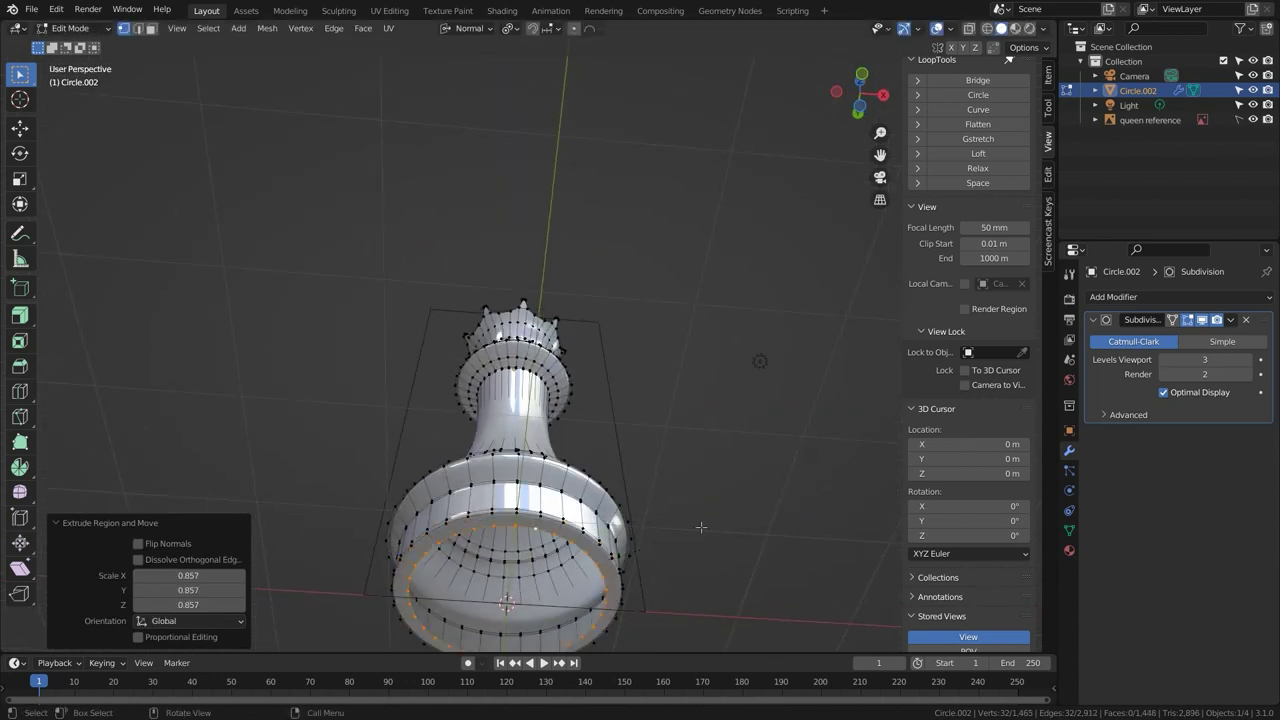
key(e)
key(s)
click(655, 538)
middle_drag(578, 518, 485, 306)
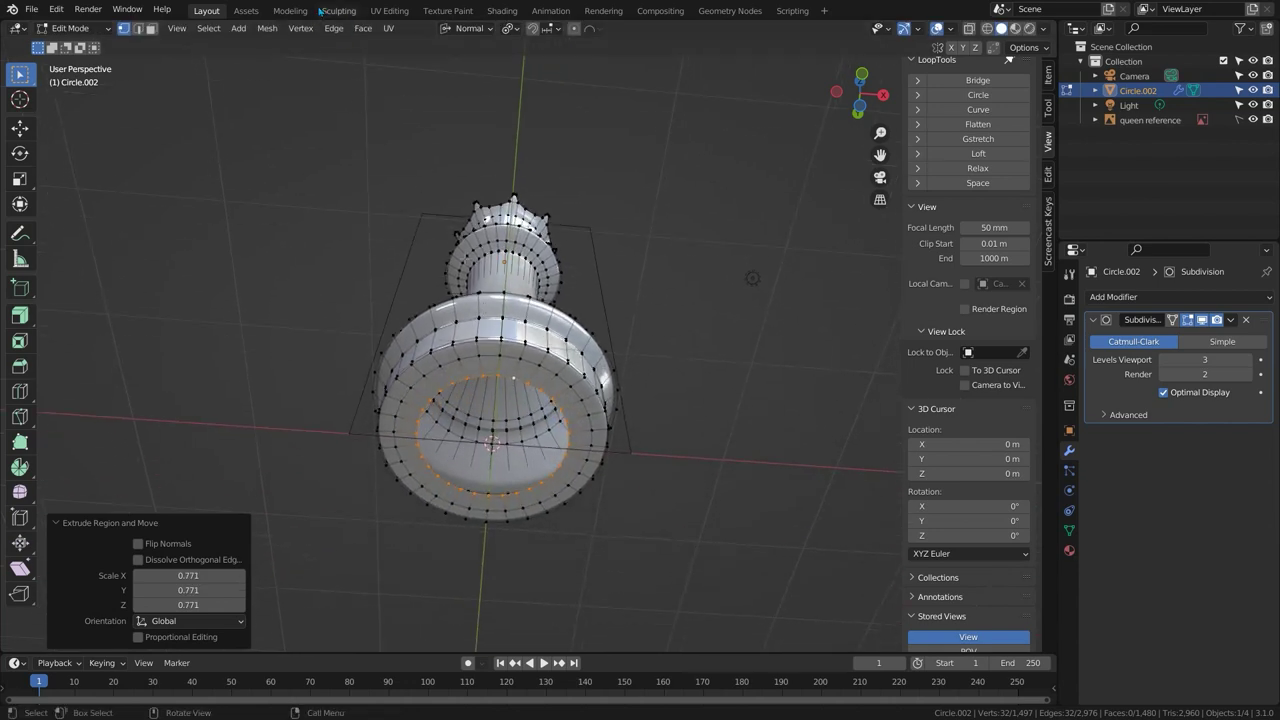
Close the hole under the base with a Grid Fill of span 8 and adjust the fill's offset.
click(366, 30)
click(412, 204)
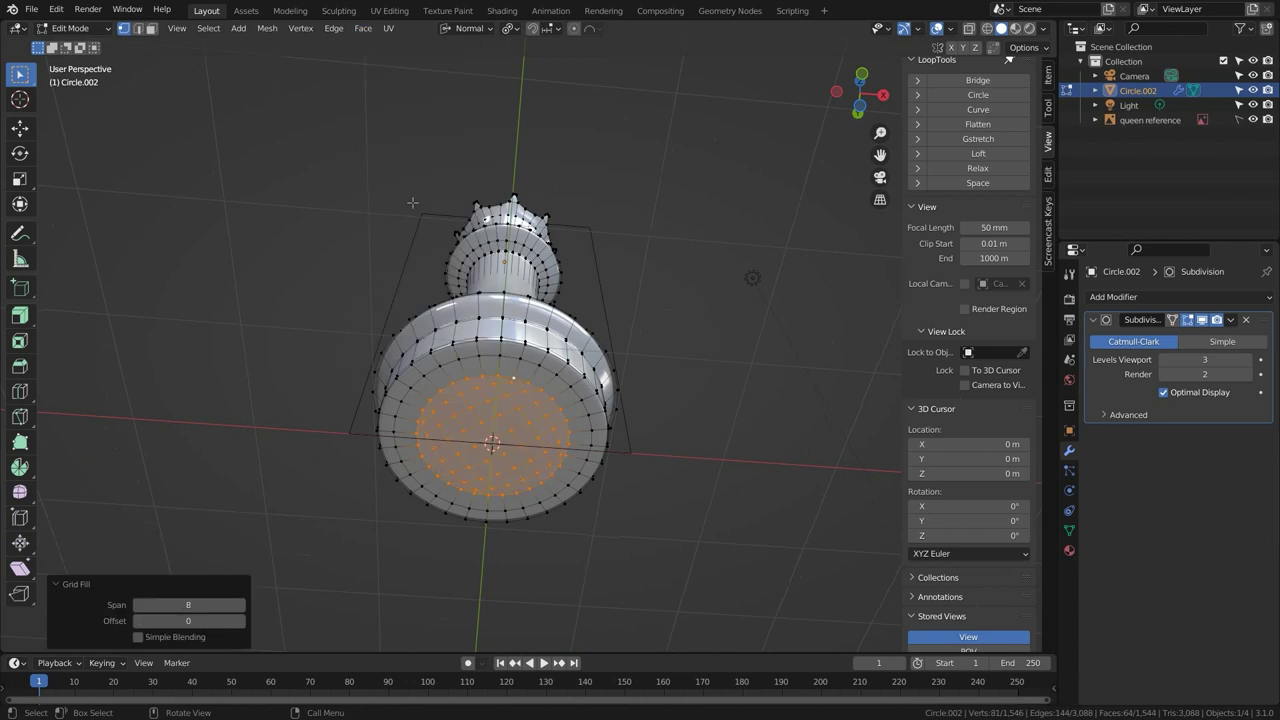
click(240, 621)
click(240, 621)
middle_drag(505, 523, 474, 533)
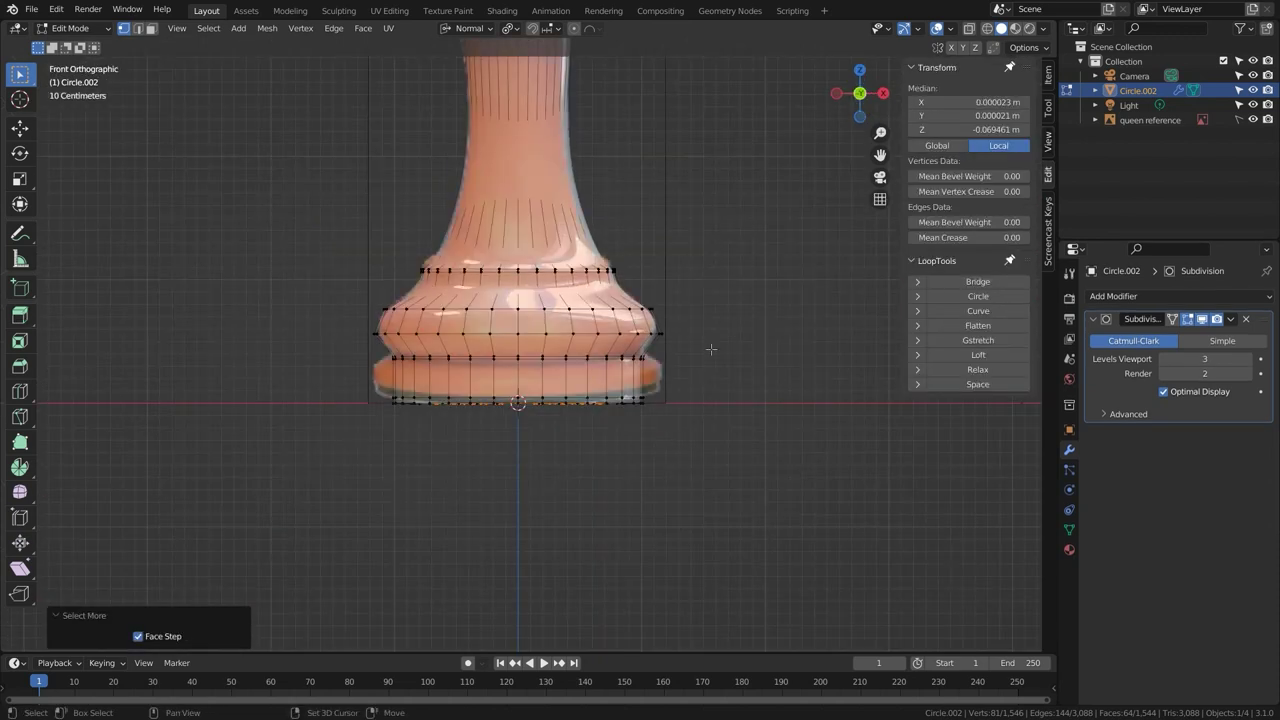
Turn on the Subdivision modifier's On Cage display so the edit mesh follows the smoothed surface around the crown.
shift+middle_drag(711, 349, 711, 627)
scroll(503, 240, up, 2)
shift+middle_drag(548, 143, 556, 216)
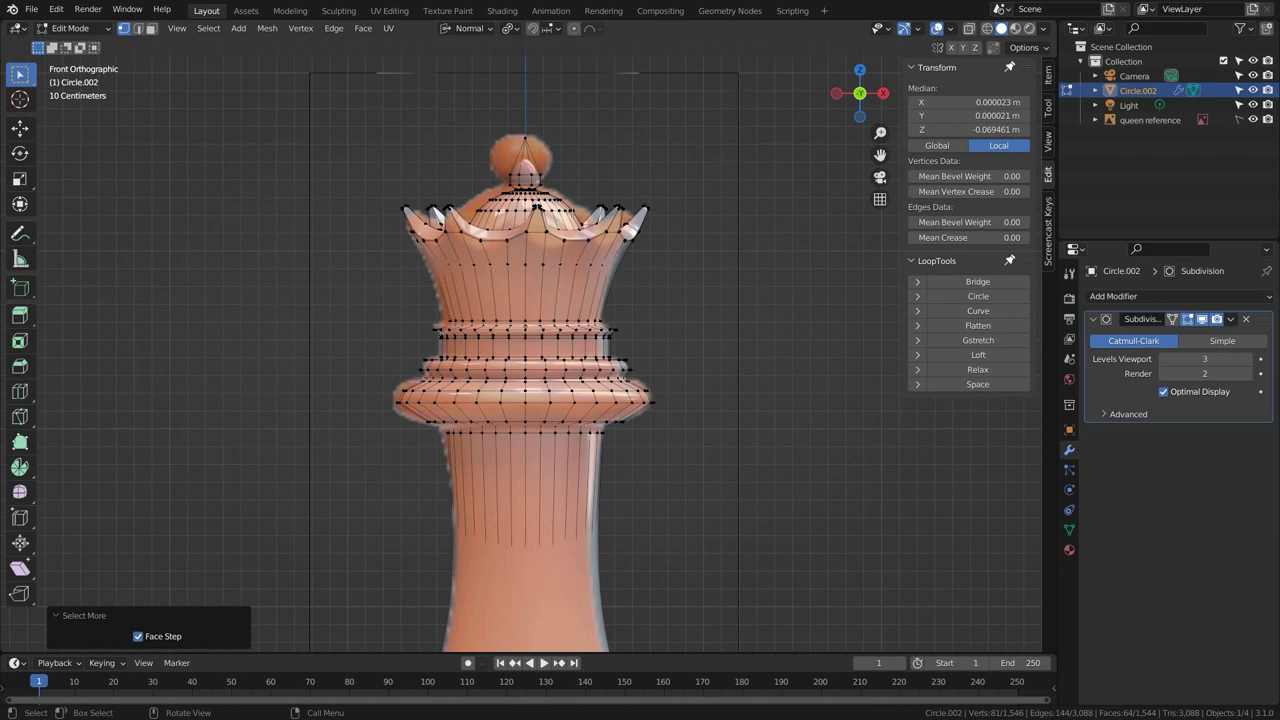
click(1173, 319)
middle_drag(732, 224, 591, 248)
scroll(590, 230, up, 3)
scroll(569, 191, up, 4)
scroll(569, 191, down, 4)
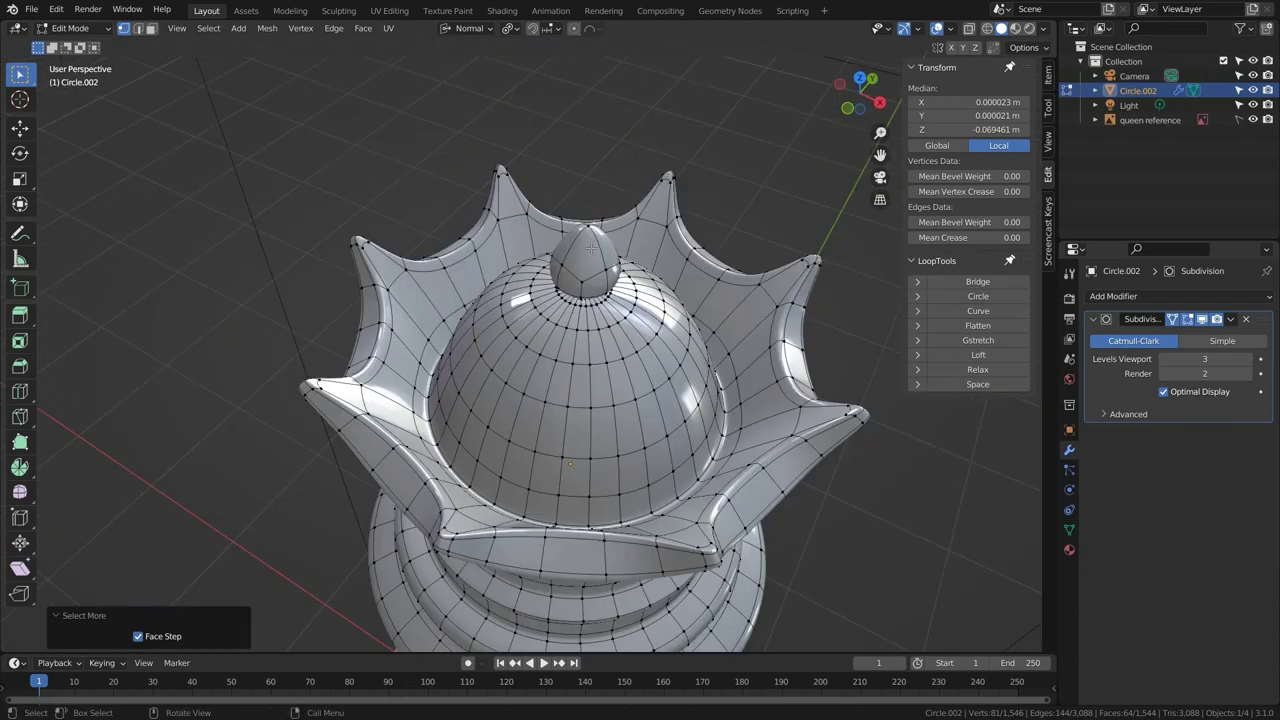
Select the dome from its ball downward and raise it about 0.117 m along Z with Sphere proportional editing of size 0.180.
click(594, 258)
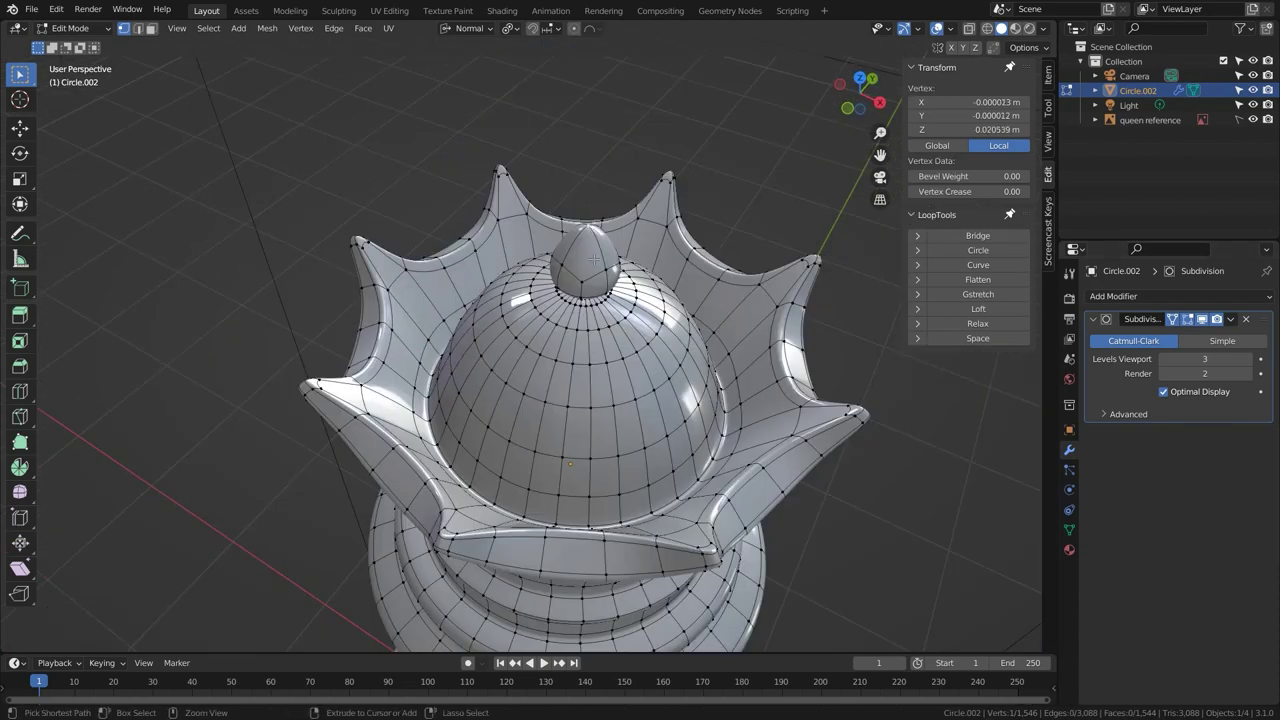
key(ctrl+KP_Add)
key(ctrl+KP_Add)
key(ctrl+KP_Add)
key(ctrl+KP_Add)
key(ctrl+KP_Add)
key(ctrl+KP_Add)
key(ctrl+KP_Add)
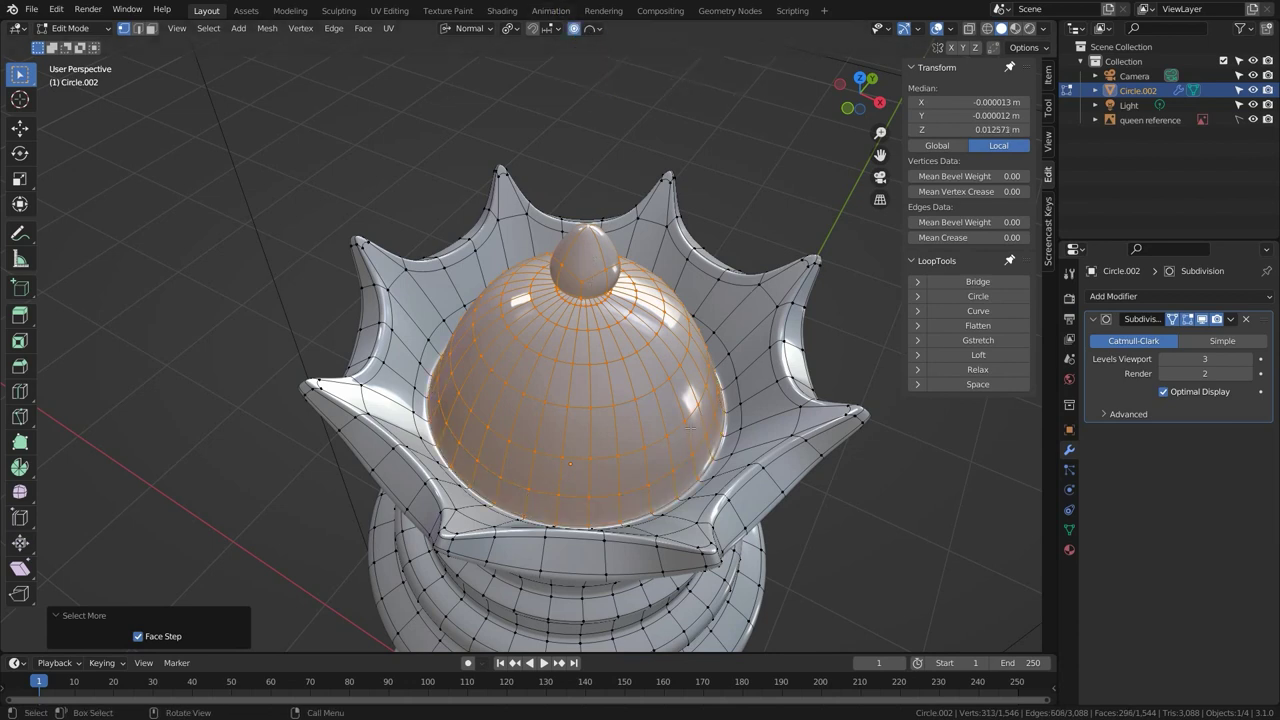
key(g)
key(z)
scroll(677, 354, up, 11)
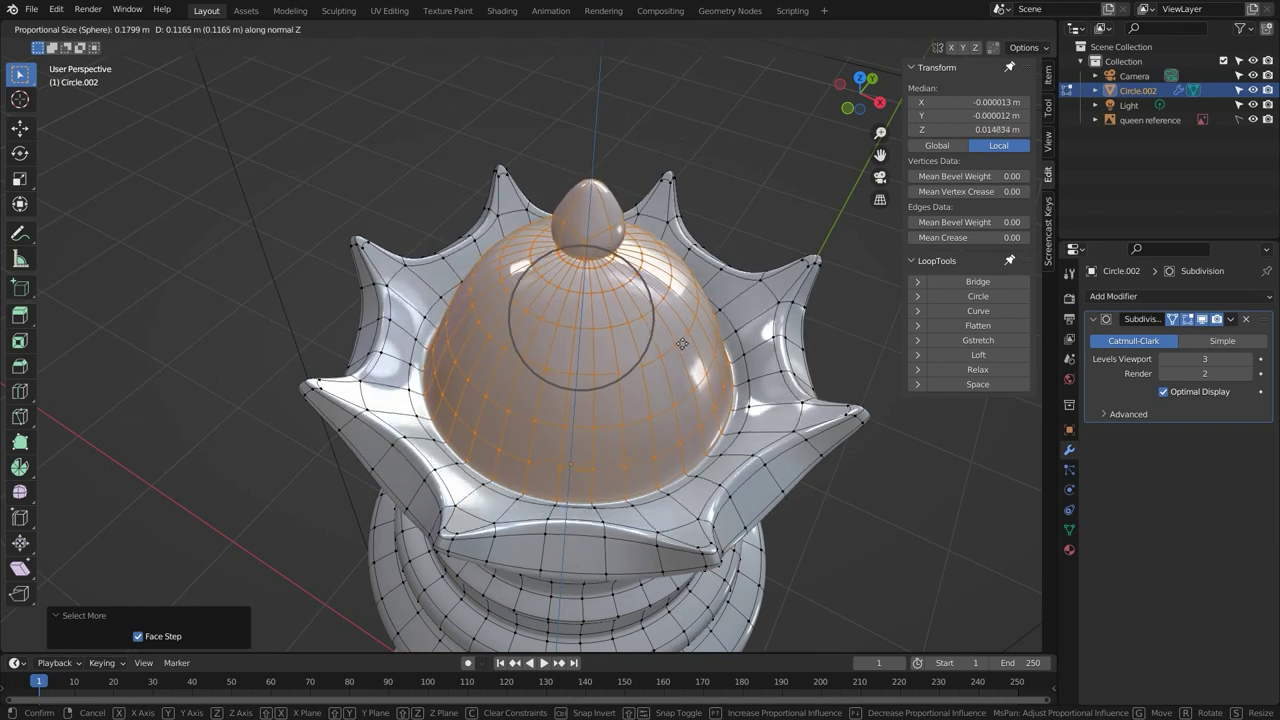
click(684, 344)
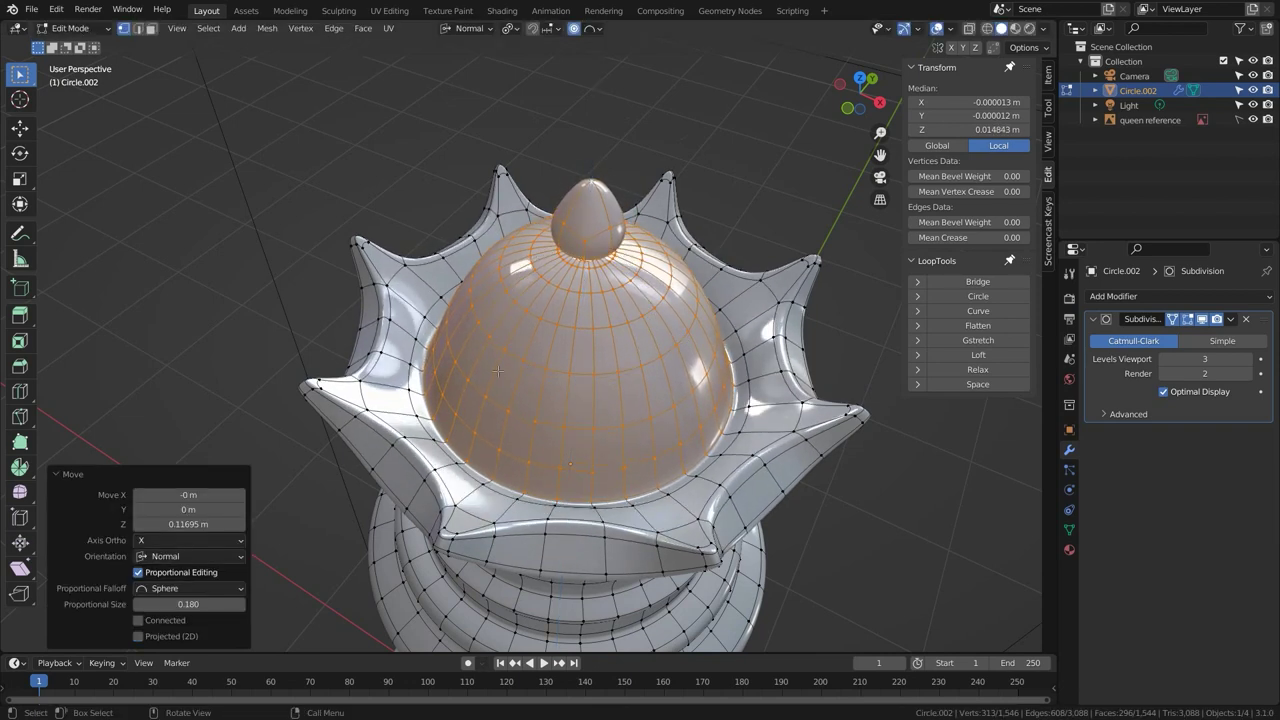
Scale the edge loop surrounding the dome's base inside the crown outward by about 1.044.
alt+click(411, 344)
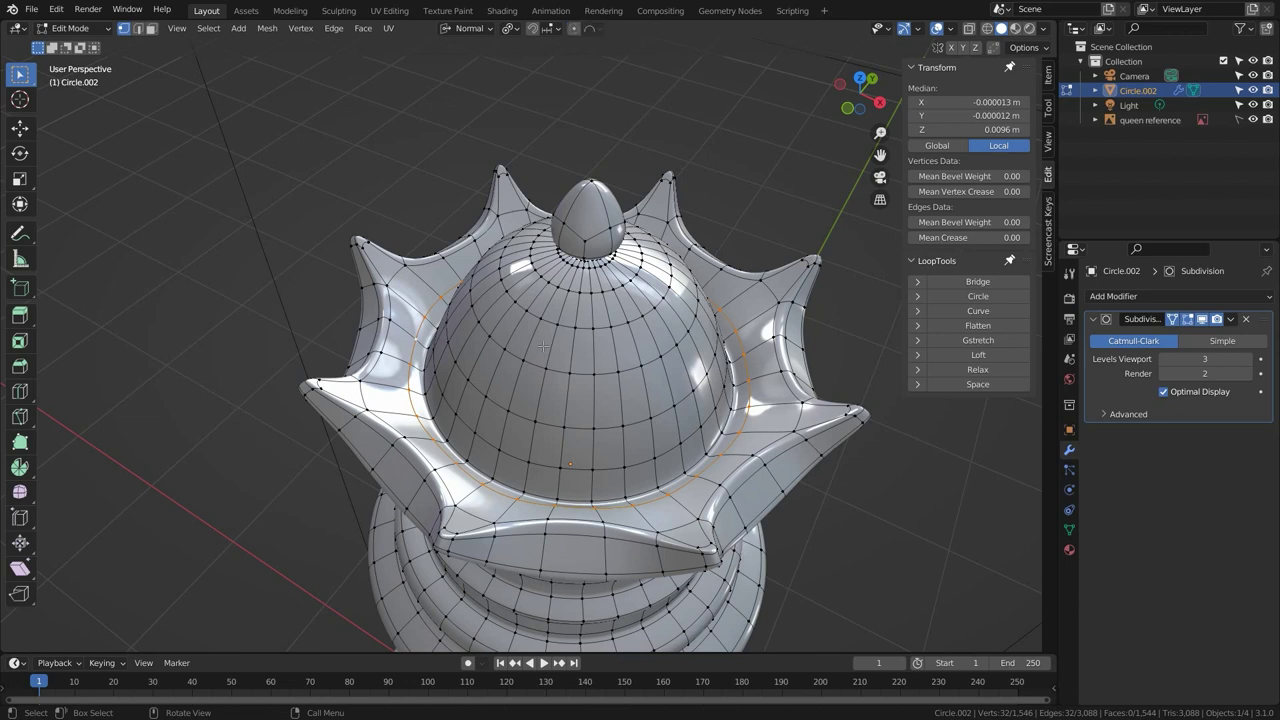
key(s)
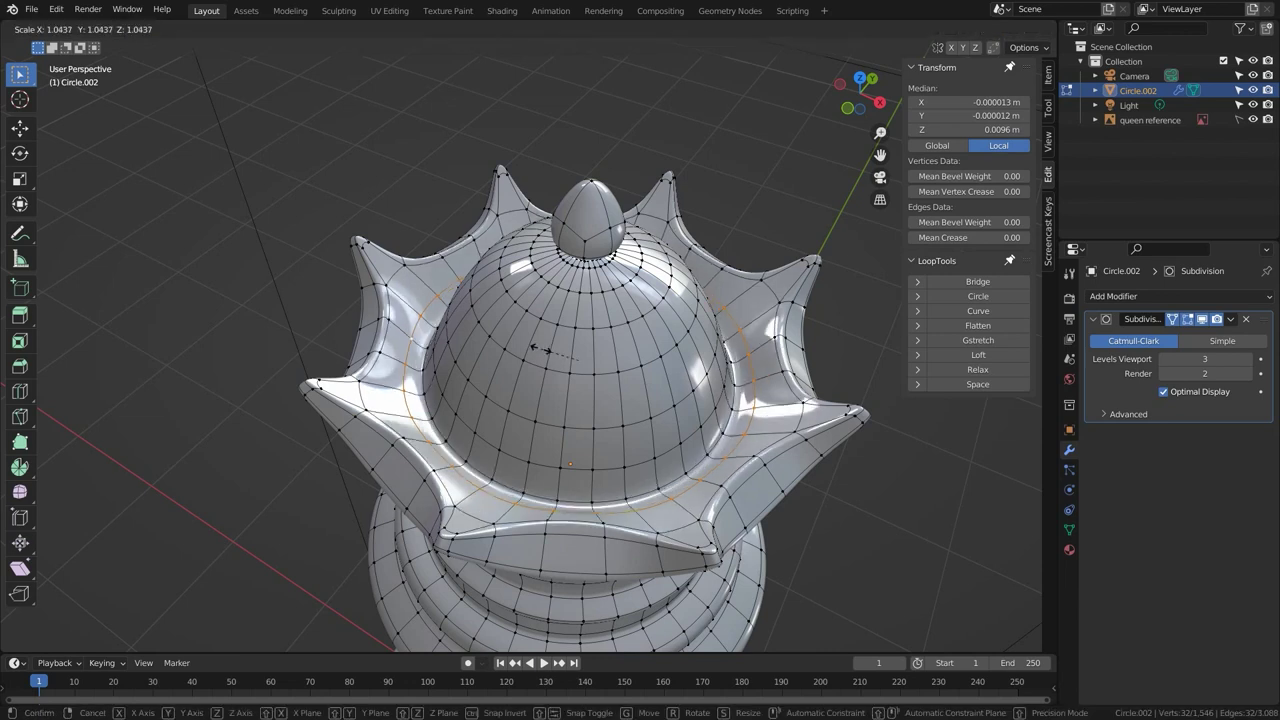
click(541, 349)
scroll(541, 349, down, 5)
middle_drag(541, 349, 582, 312)
Select the crown's rim face loop and reduce it to the point tips with Checker Deselect, 5 deselected, 1 selected, offset -1.
key(2)
scroll(582, 350, up, 5)
shift+middle_drag(582, 398, 480, 426)
key(alt+a)
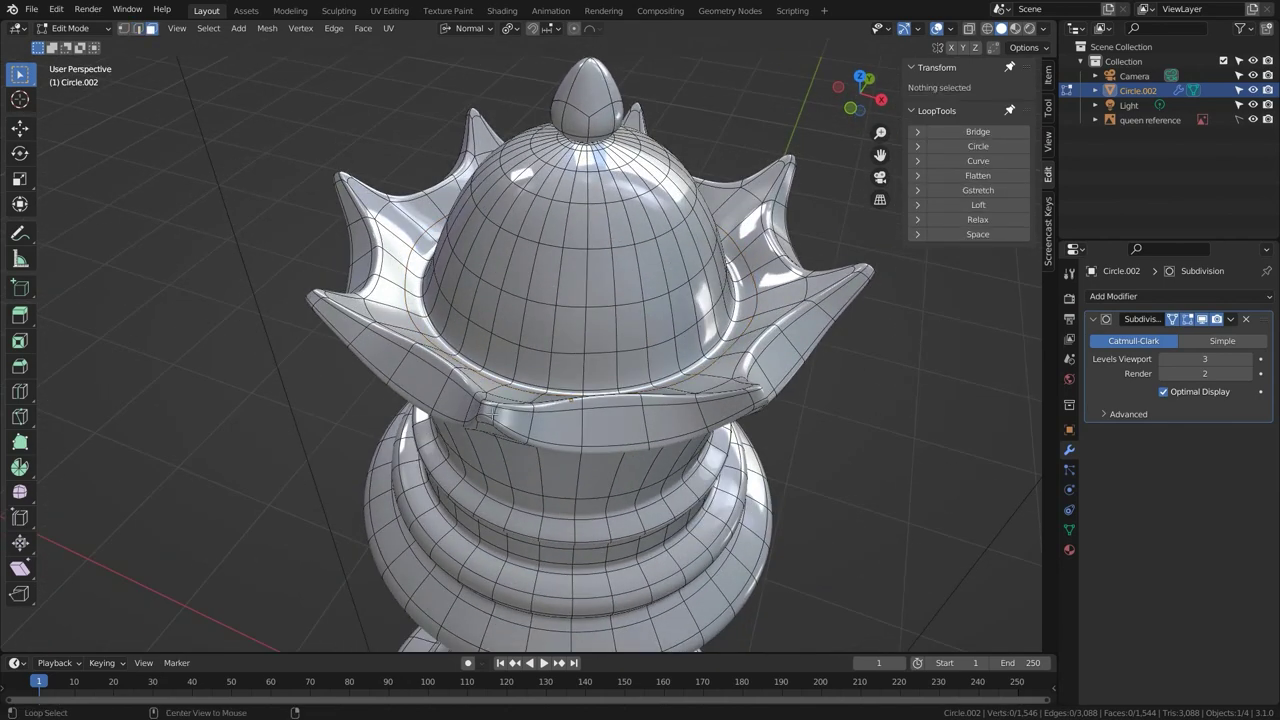
alt+click(485, 411)
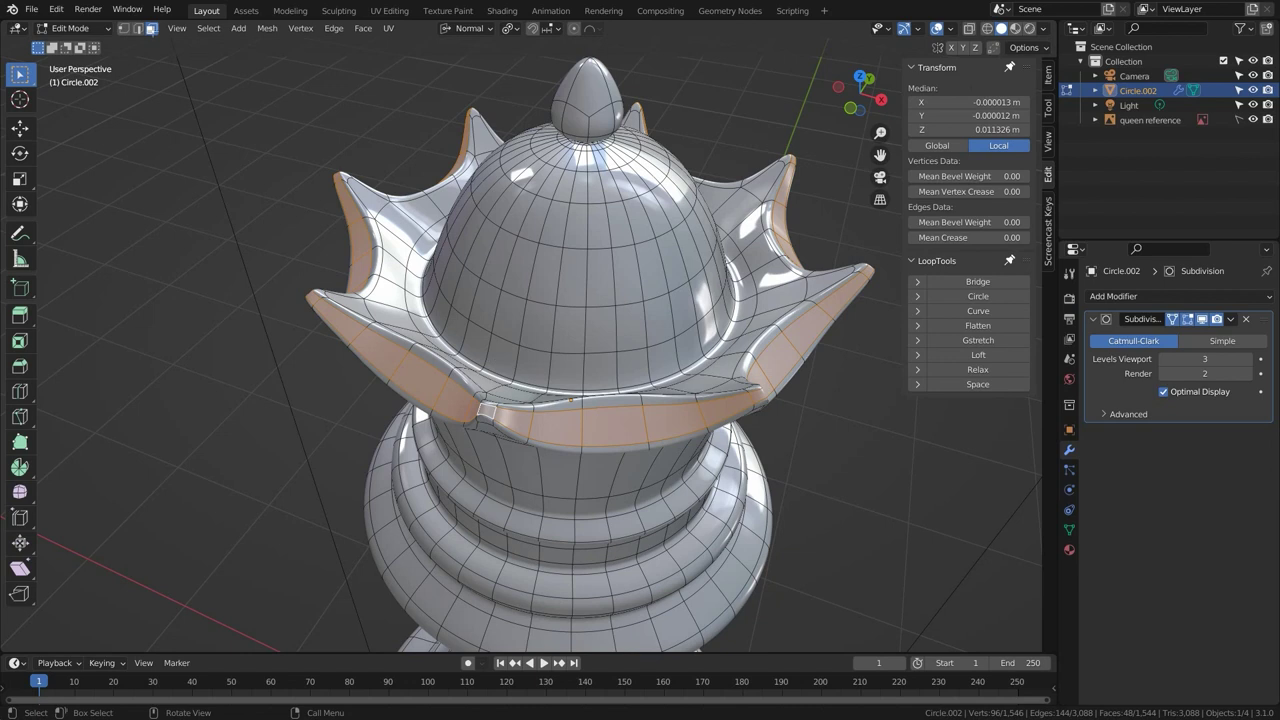
click(221, 33)
click(238, 159)
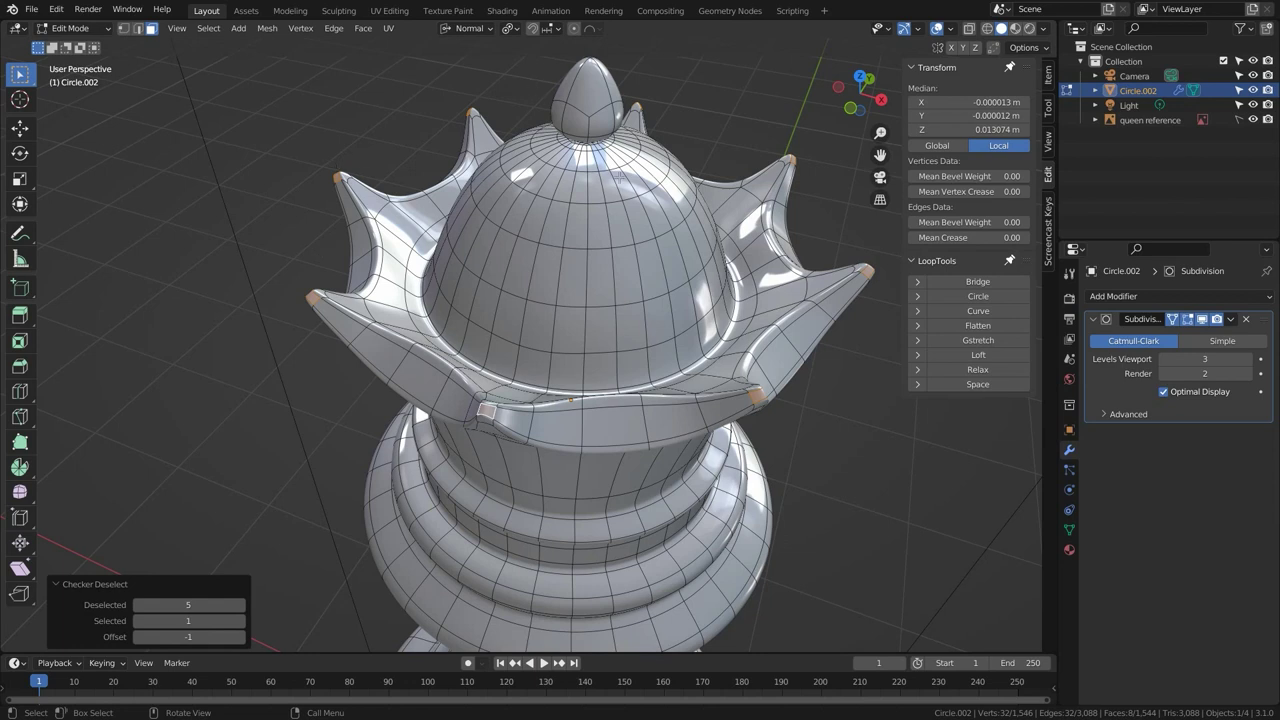
Rotate the crown's tips about -38° around their normal X axis, using Smooth proportional editing with a size of 0.26.
click(573, 28)
click(597, 28)
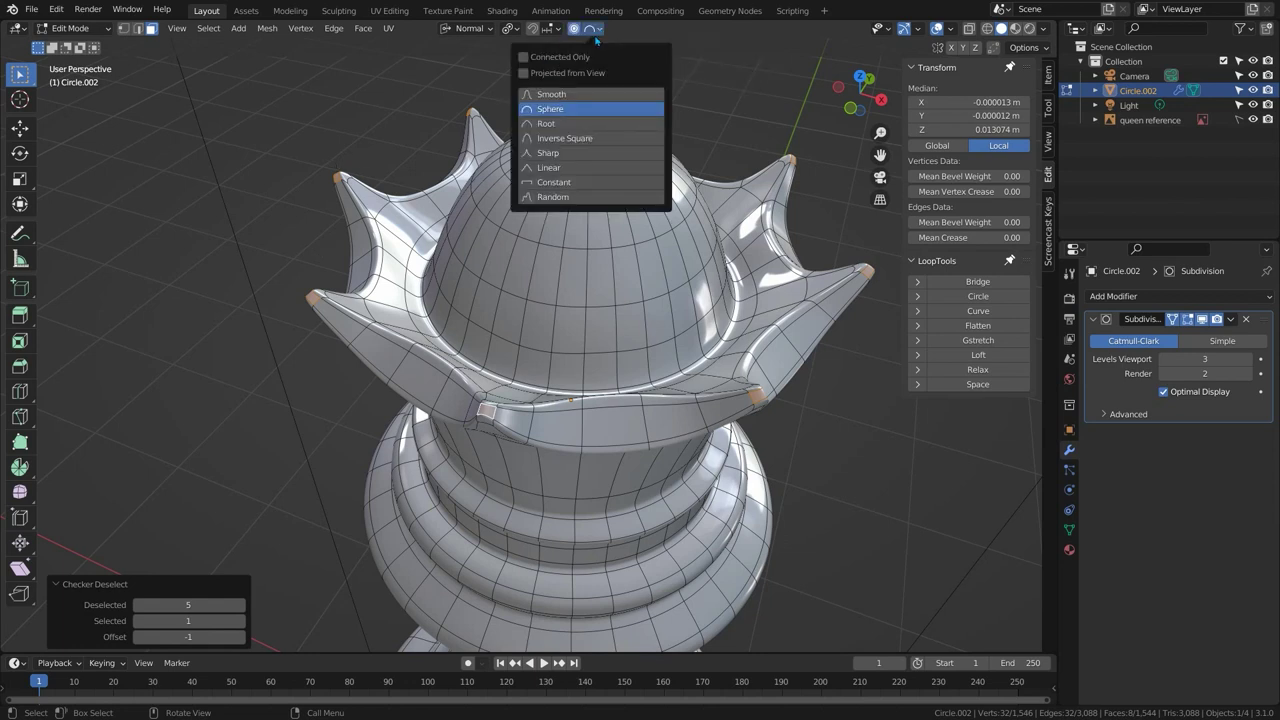
click(551, 94)
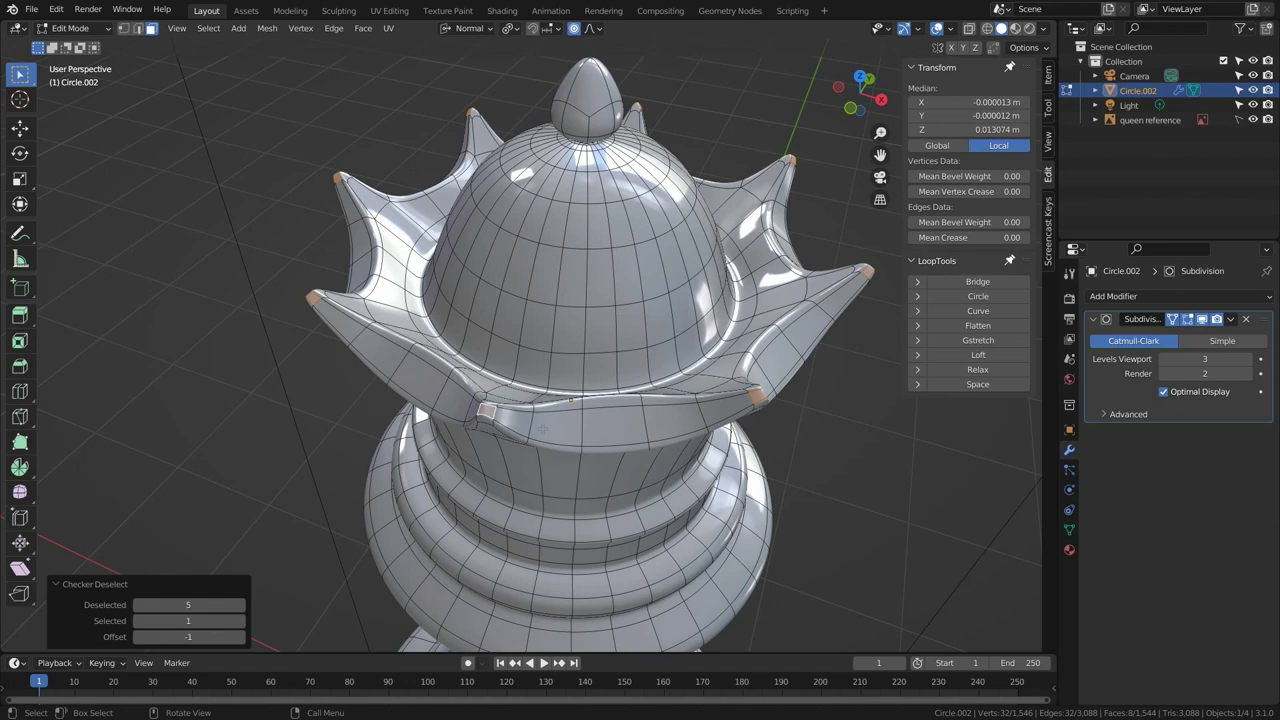
key(r)
scroll(567, 401, up, 3)
scroll(567, 401, up, 8)
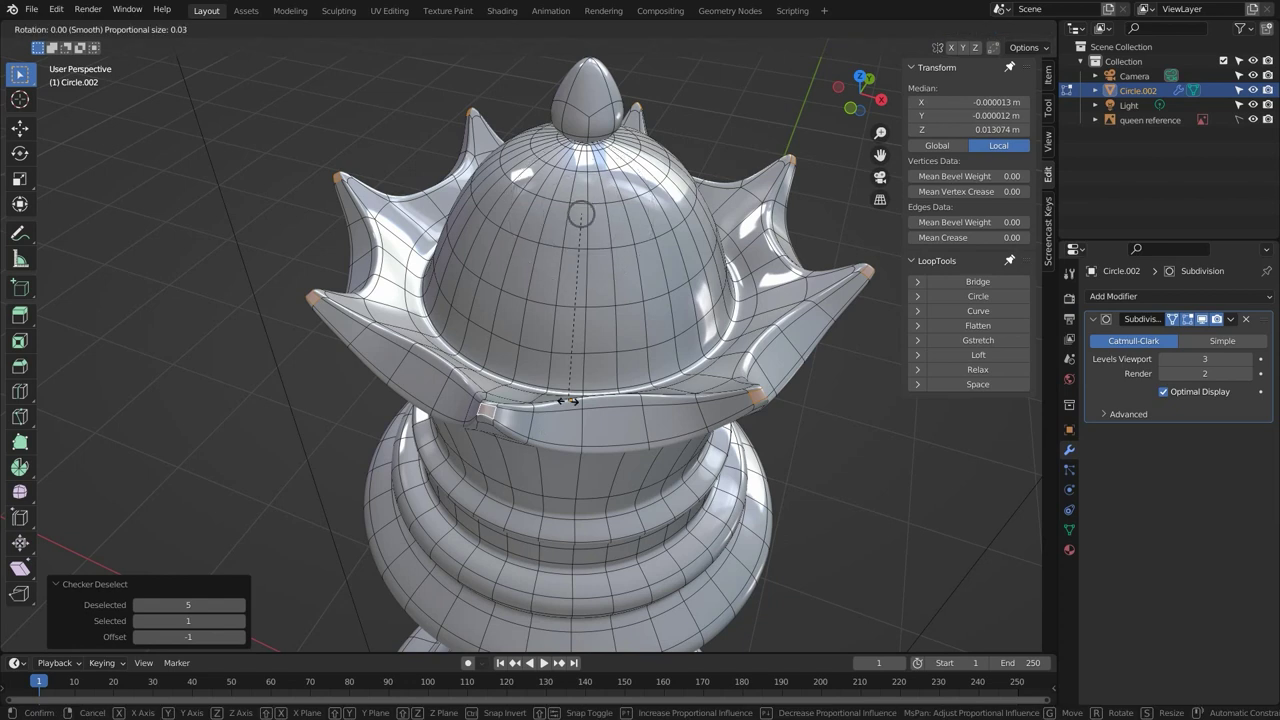
key(x)
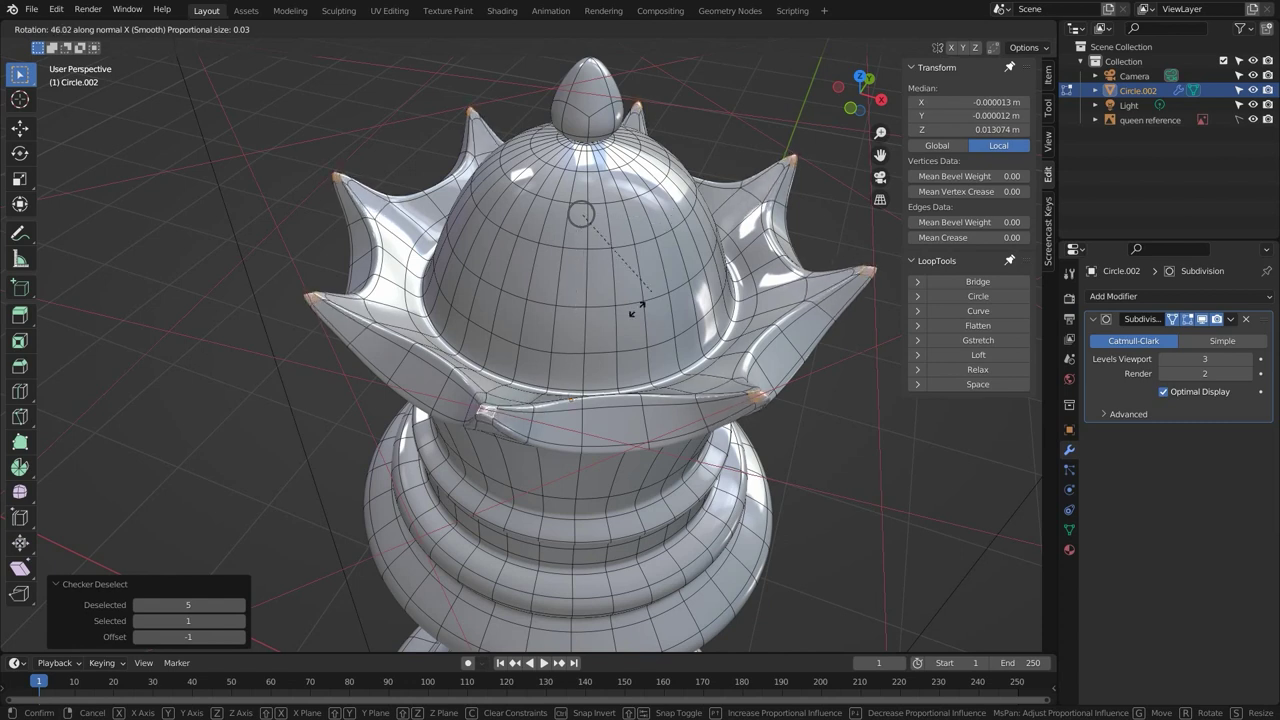
scroll(600, 338, down, 14)
scroll(447, 343, down, 8)
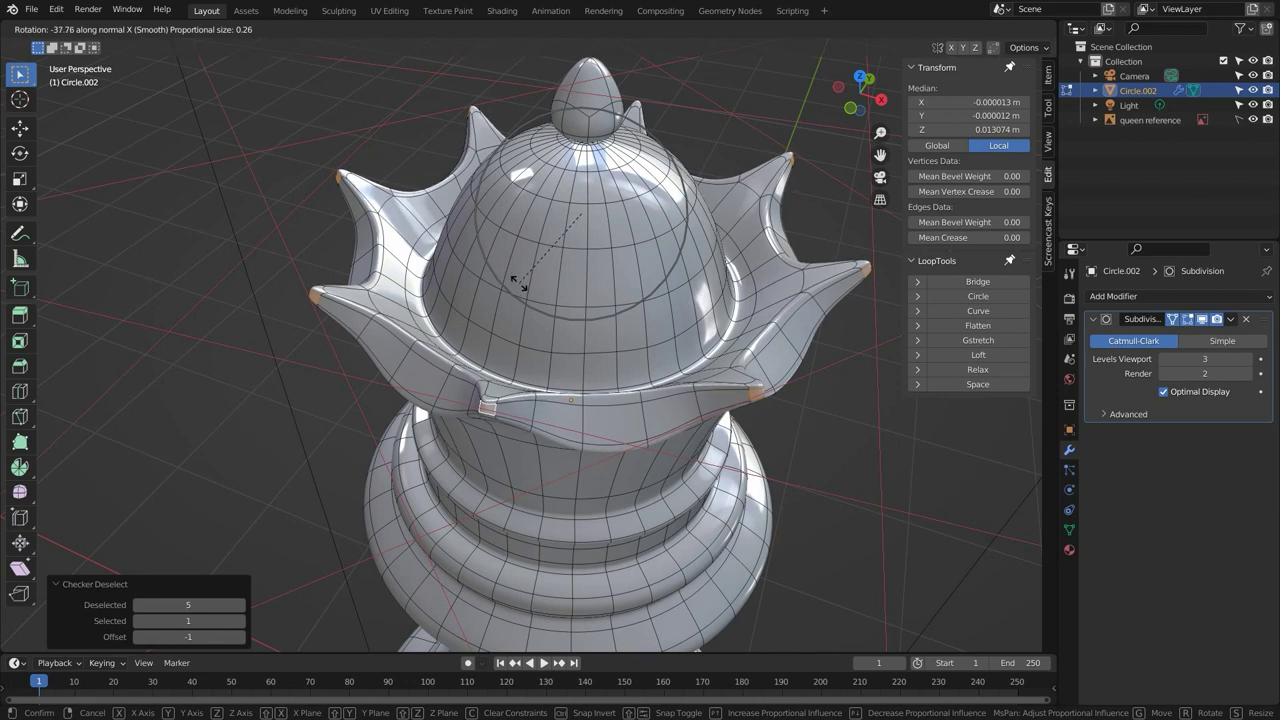
click(519, 284)
Return to Object Mode and rename the chess piece object Queen.
middle_drag(519, 284, 557, 266)
scroll(560, 334, down, 9)
key(Tab)
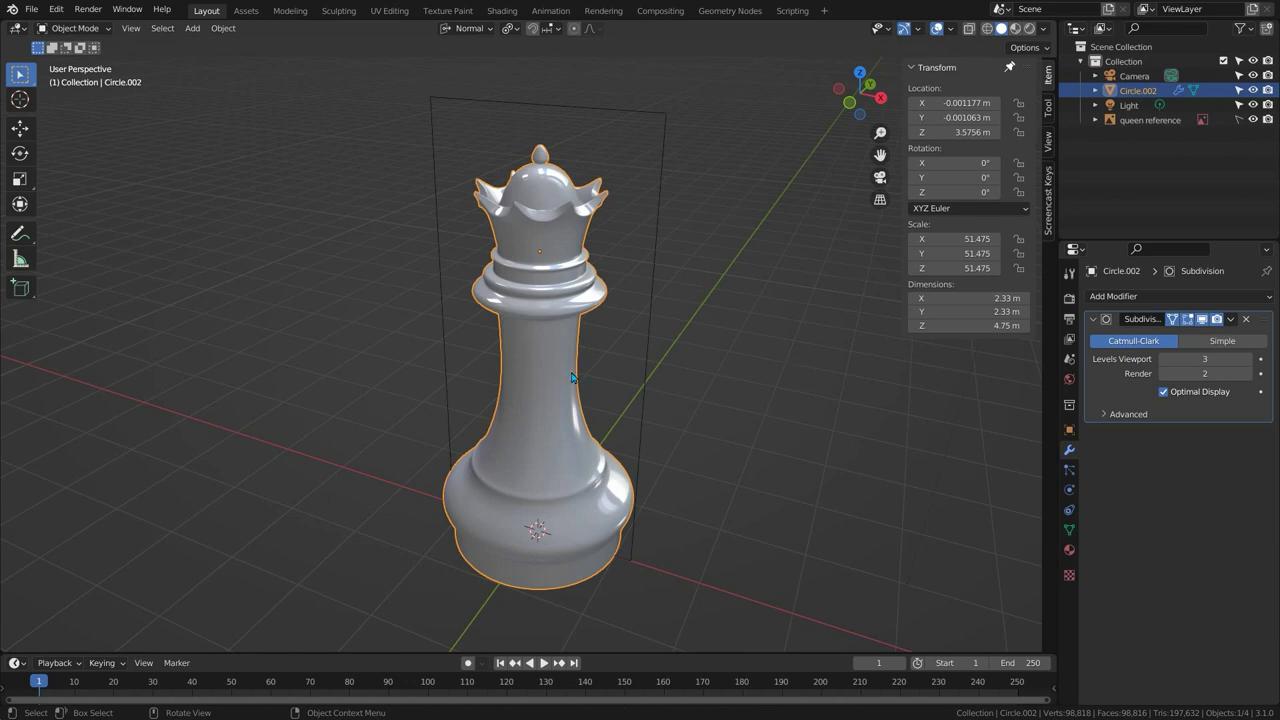
key(F2)
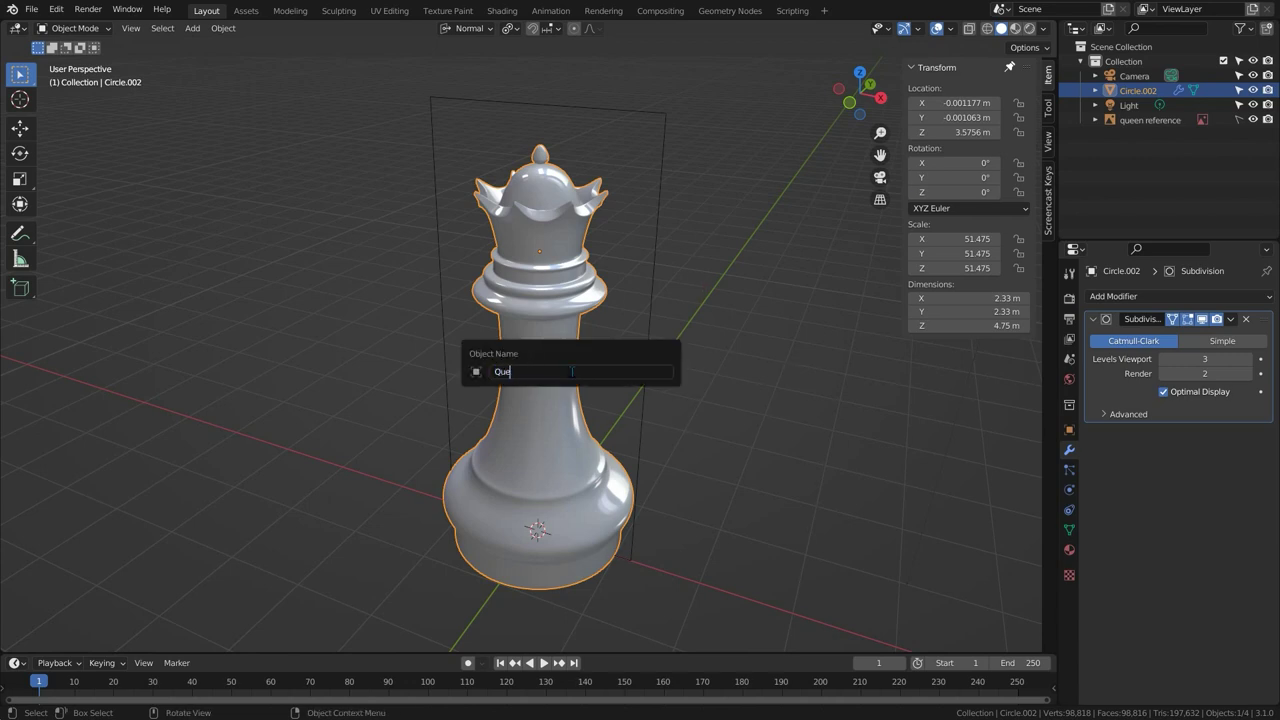
text(Queen)
key(Return)
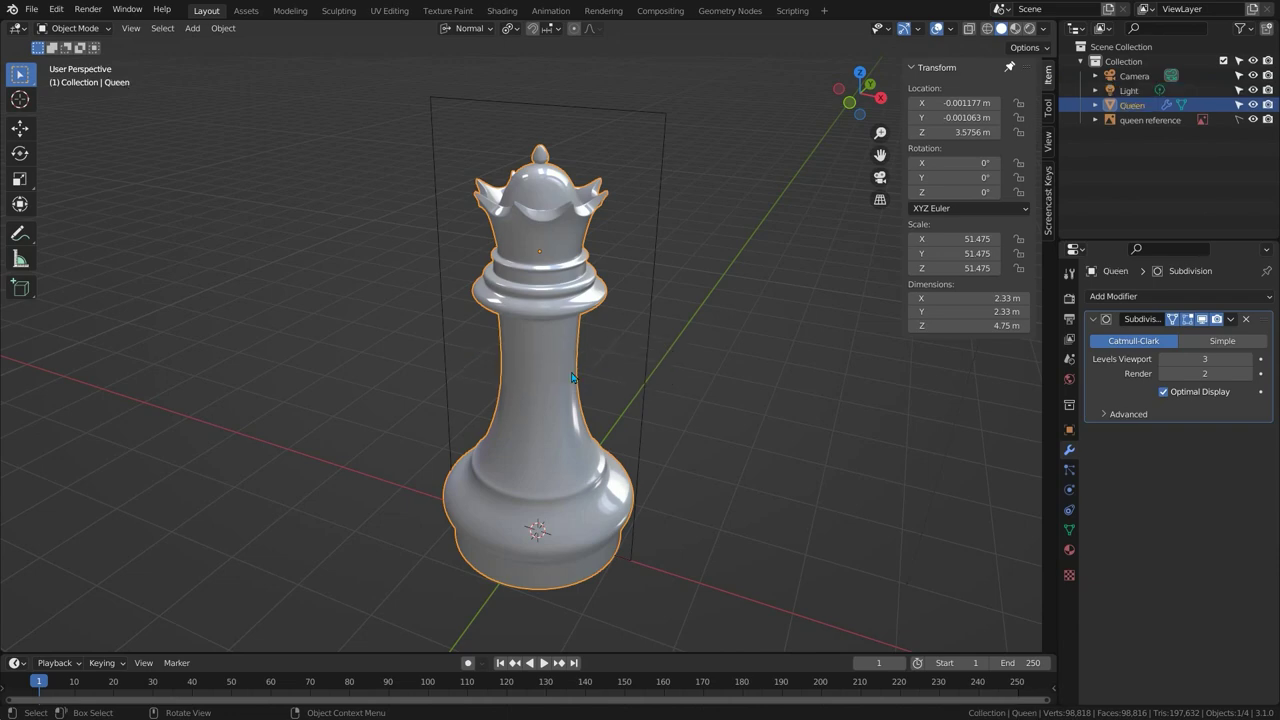
Examine the queen's crown up close in both the mesh and object views.
key(Tab)
scroll(532, 338, up, 2)
shift+middle_drag(532, 250, 532, 440)
scroll(532, 400, up, 4)
middle_drag(532, 338, 595, 300)
scroll(595, 300, down, 3)
key(Tab)
scroll(600, 400, down, 3)
key(Tab)
Snap the 3D cursor to the centre vertex of the base's underside and return to Object Mode.
middle_drag(606, 550, 600, 250)
scroll(600, 250, down, 5)
key(1)
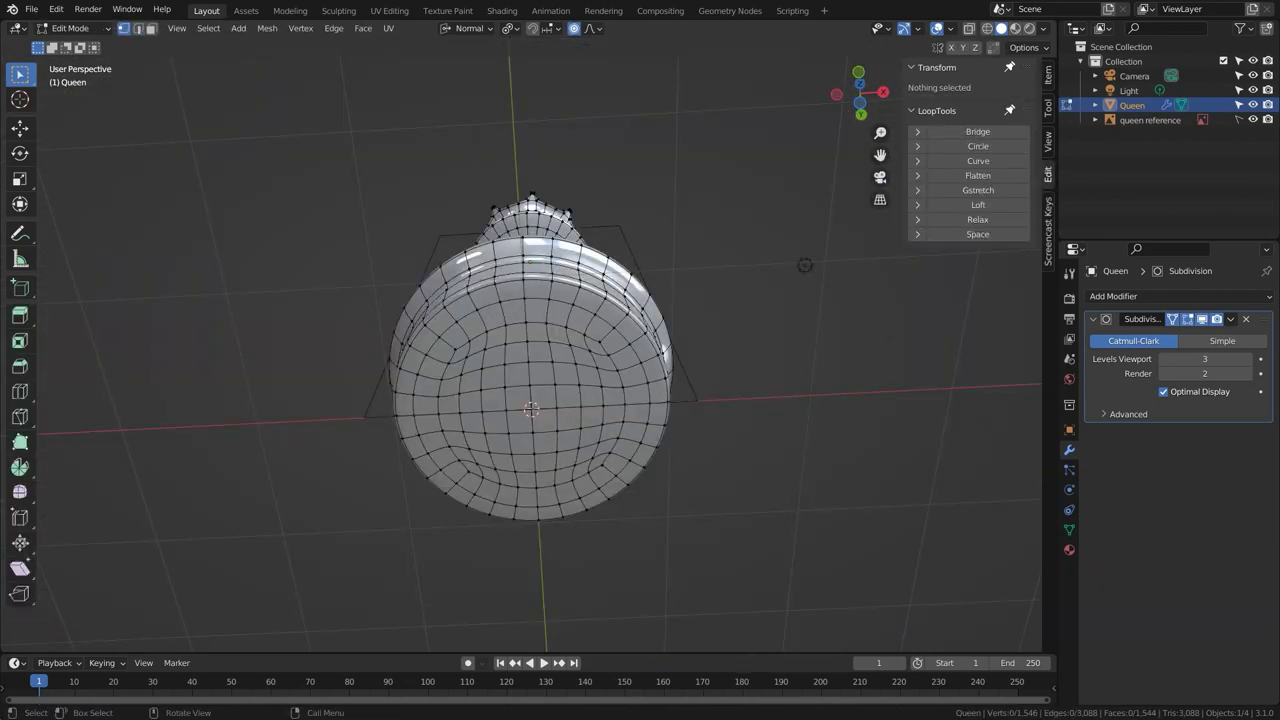
click(532, 409)
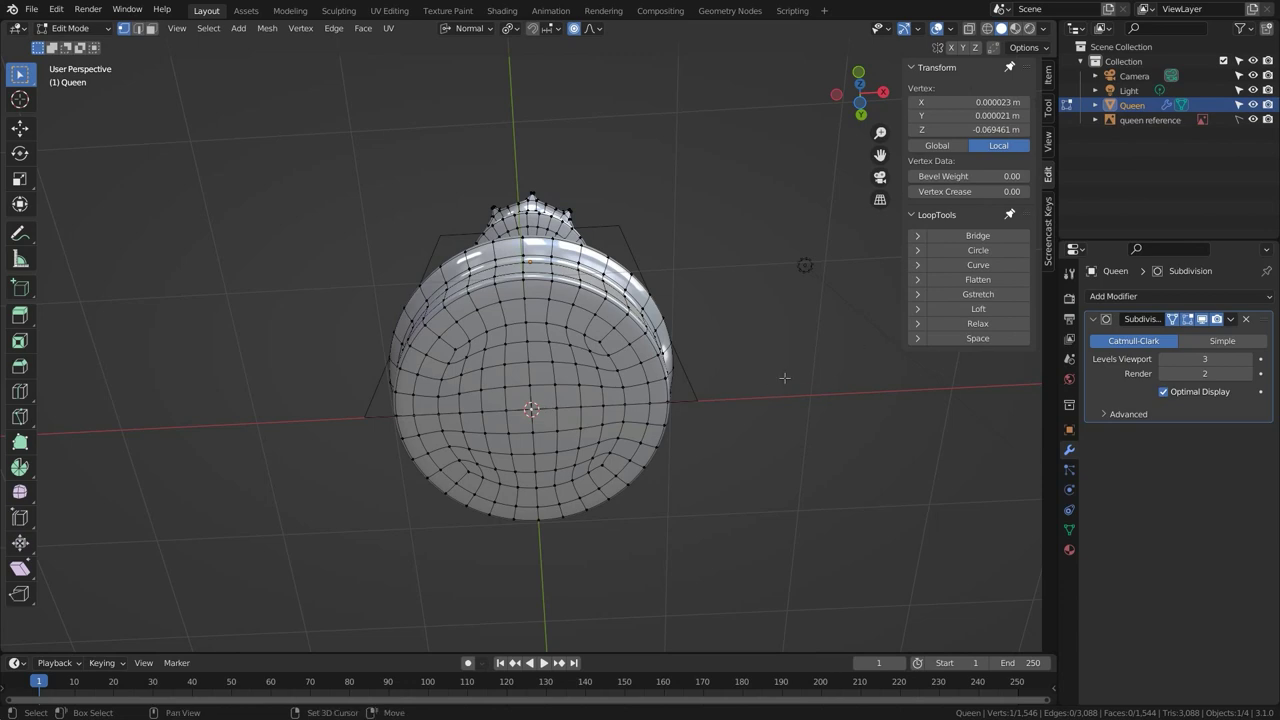
key(shift+s)
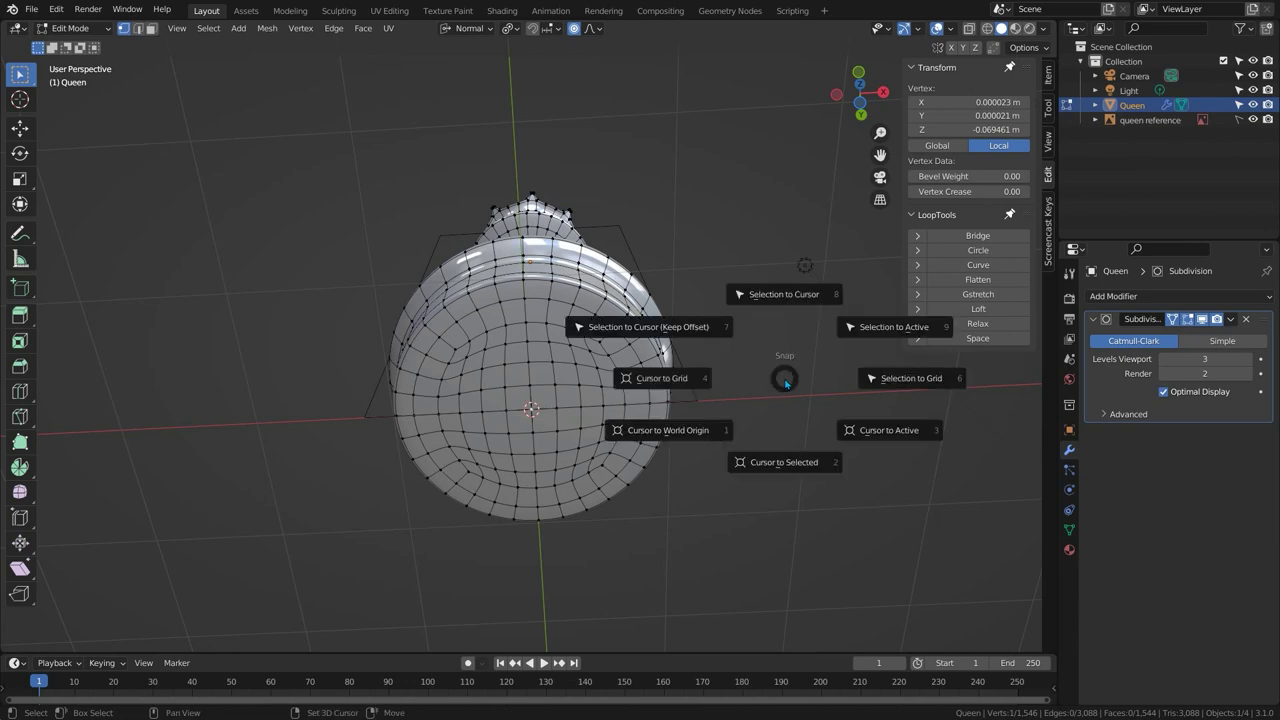
click(790, 464)
key(Tab)
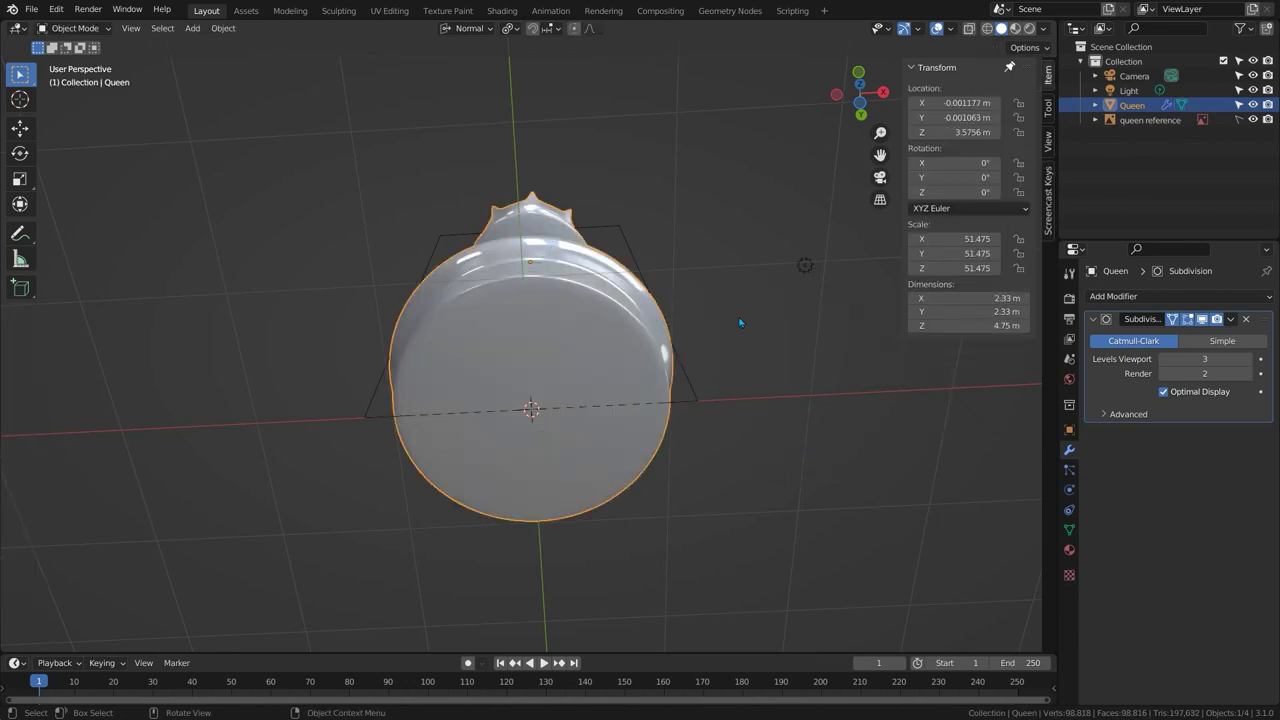
Set the queen's origin to the 3D cursor at the bottom of the base.
right_click(770, 322)
mouse_move(774, 319)
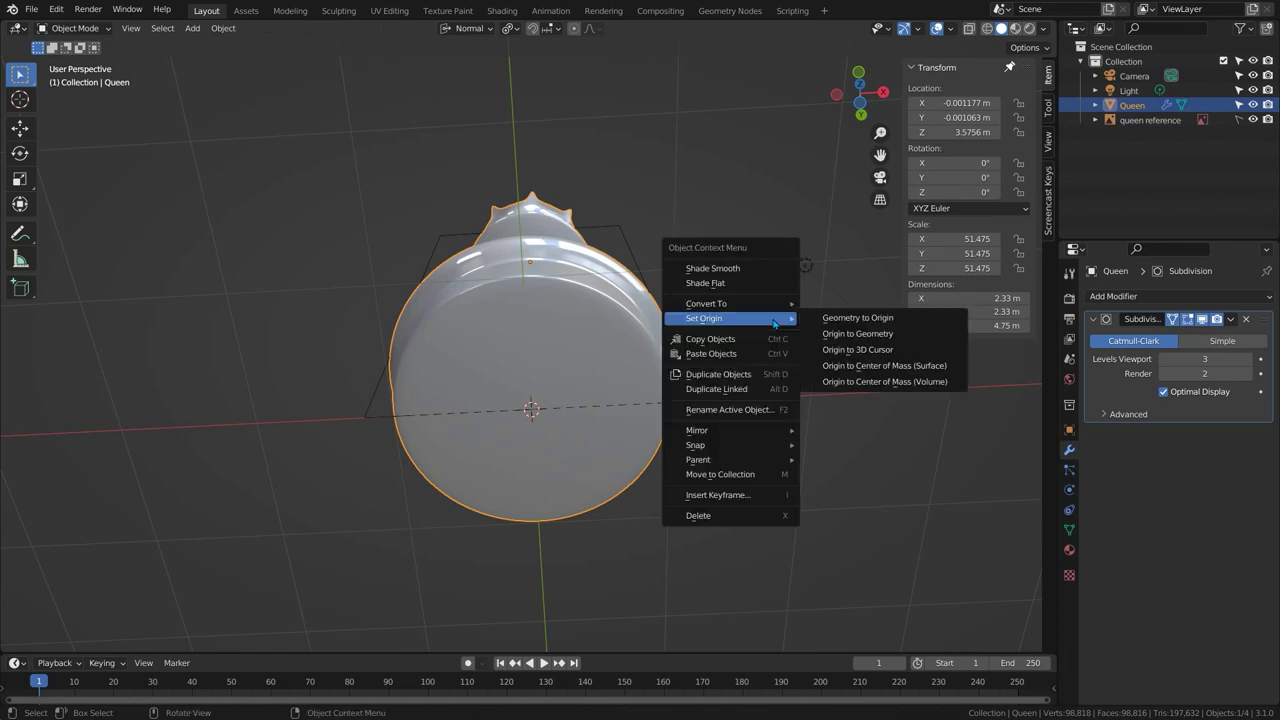
click(866, 349)
middle_drag(553, 171, 696, 386)
Set the queen's Z dimension to 9 cm and match its X and Y scale to 0.975.
click(986, 325)
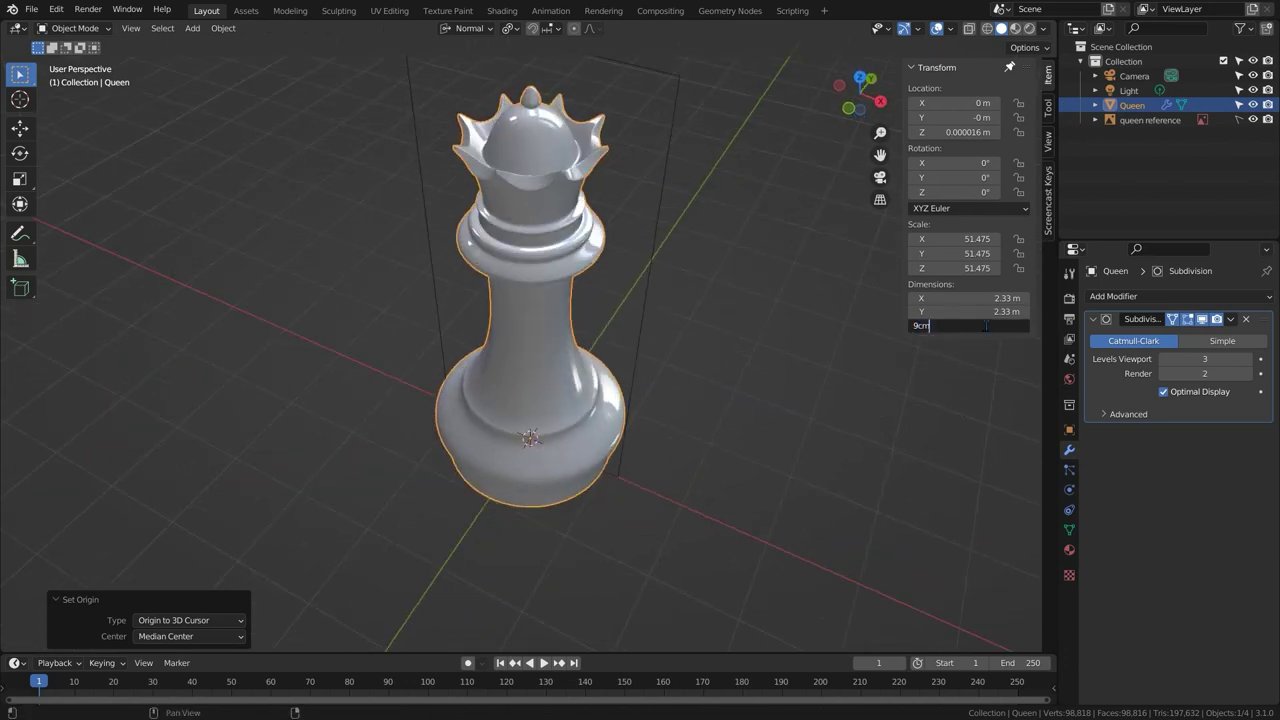
text(9cm)
key(Return)
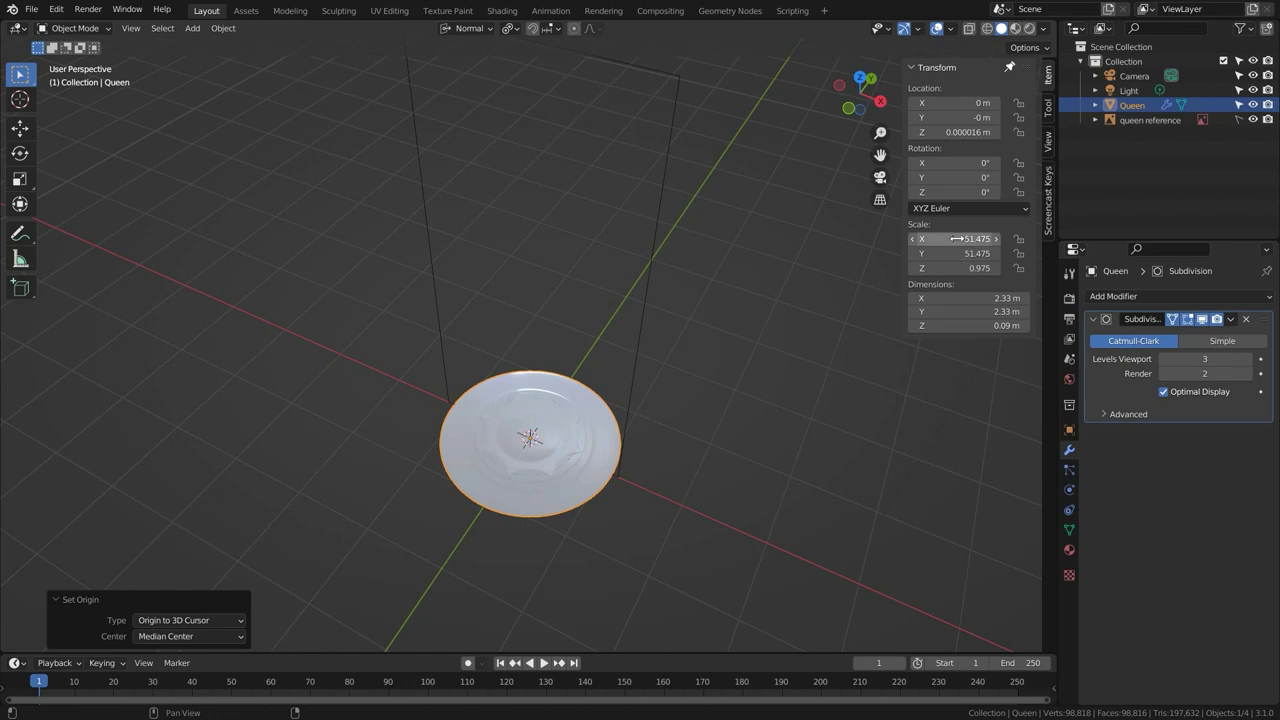
text(0.975)
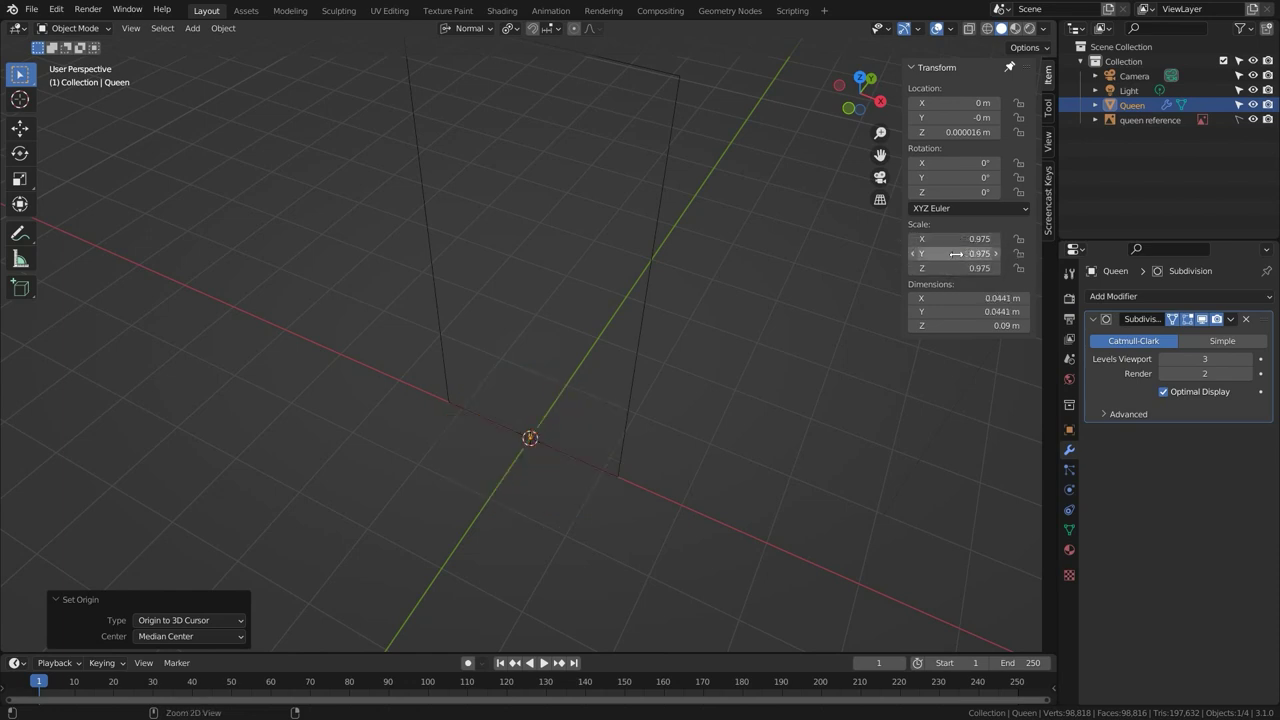
key(KP_Decimal)
scroll(640, 470, down, 1)
middle_drag(535, 449, 567, 378)
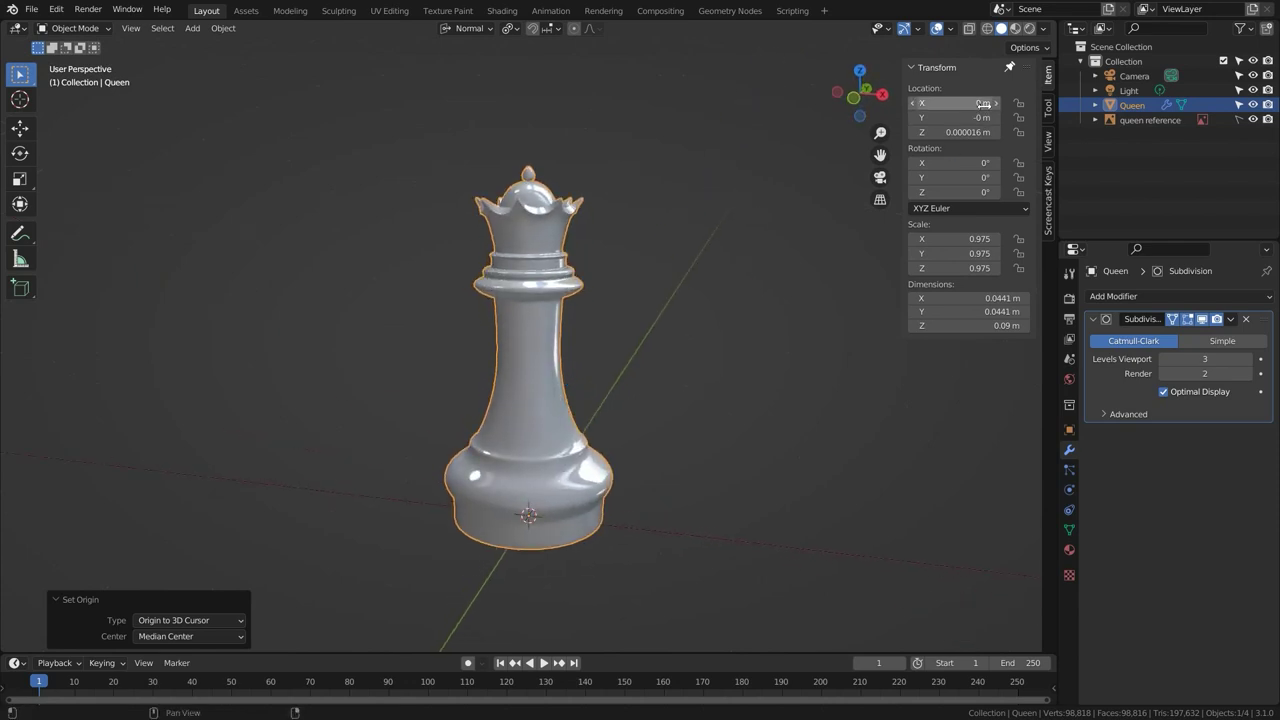
Set the queen's X, Y and Z location to 0.
text(0)
key(Tab)
text(0)
key(Tab)
text(0)
key(Return)
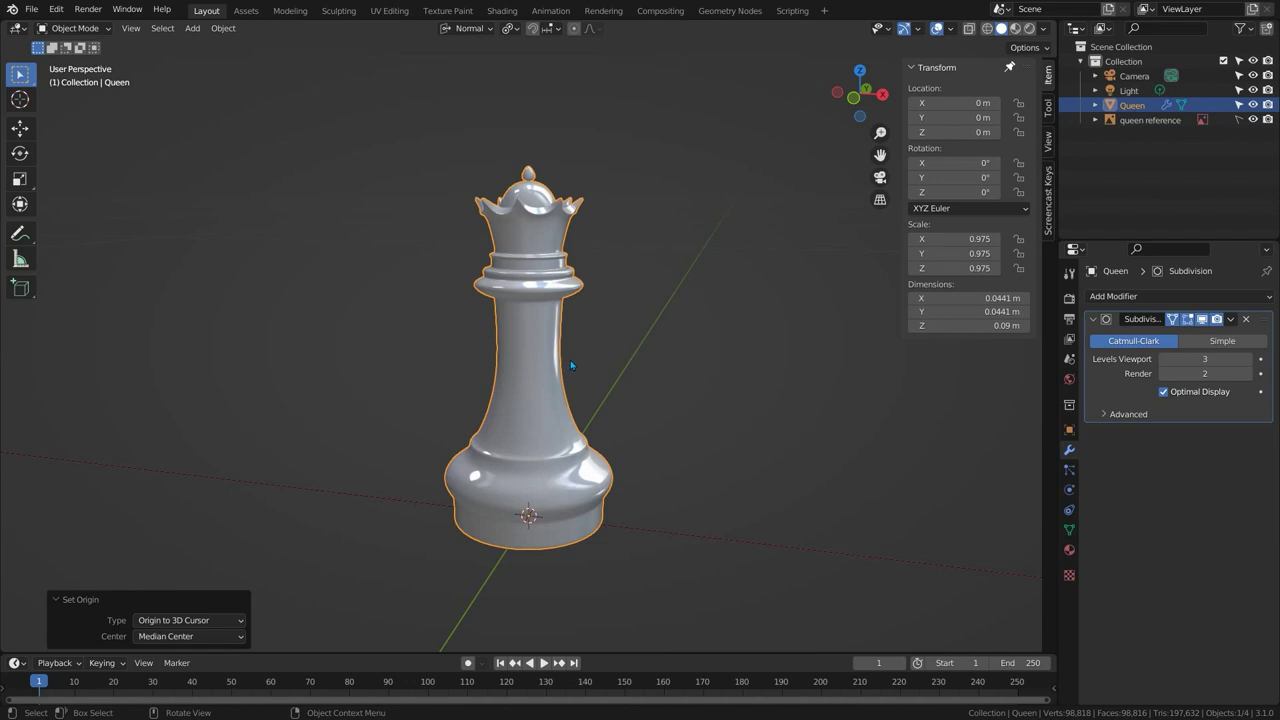
Apply all transforms (location, rotation and scale) to the queen.
key(ctrl+a)
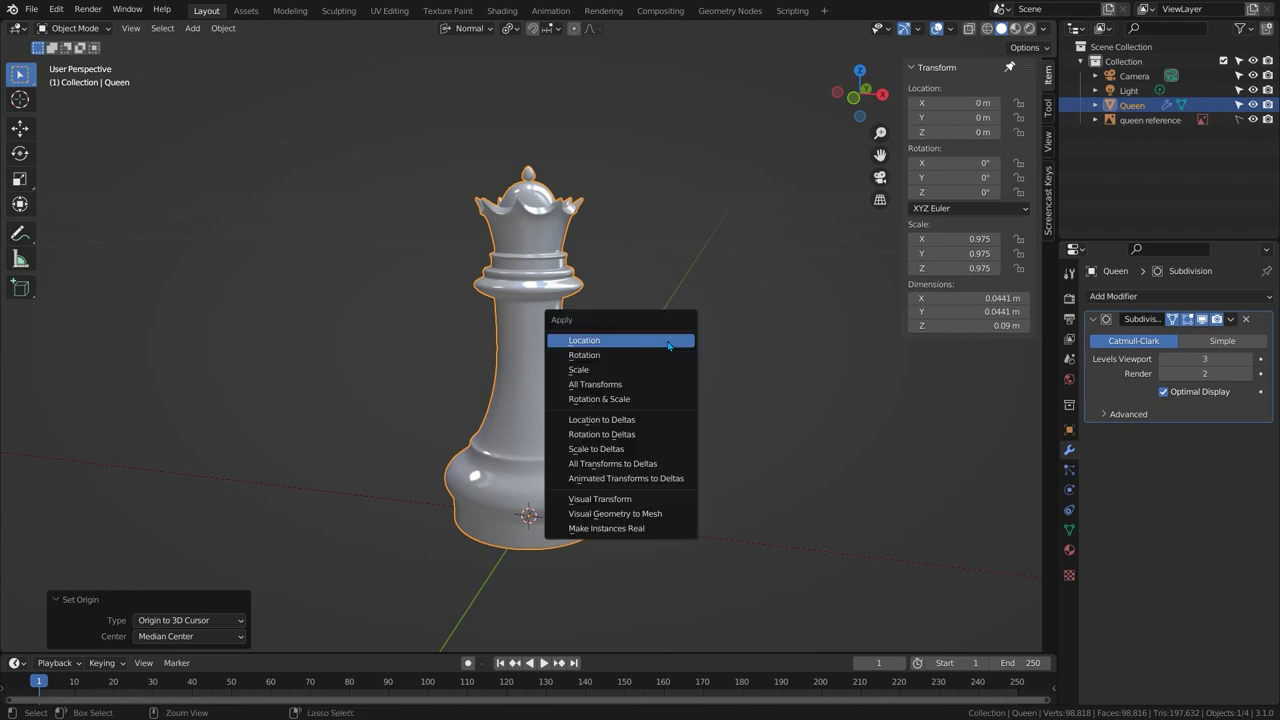
click(650, 385)
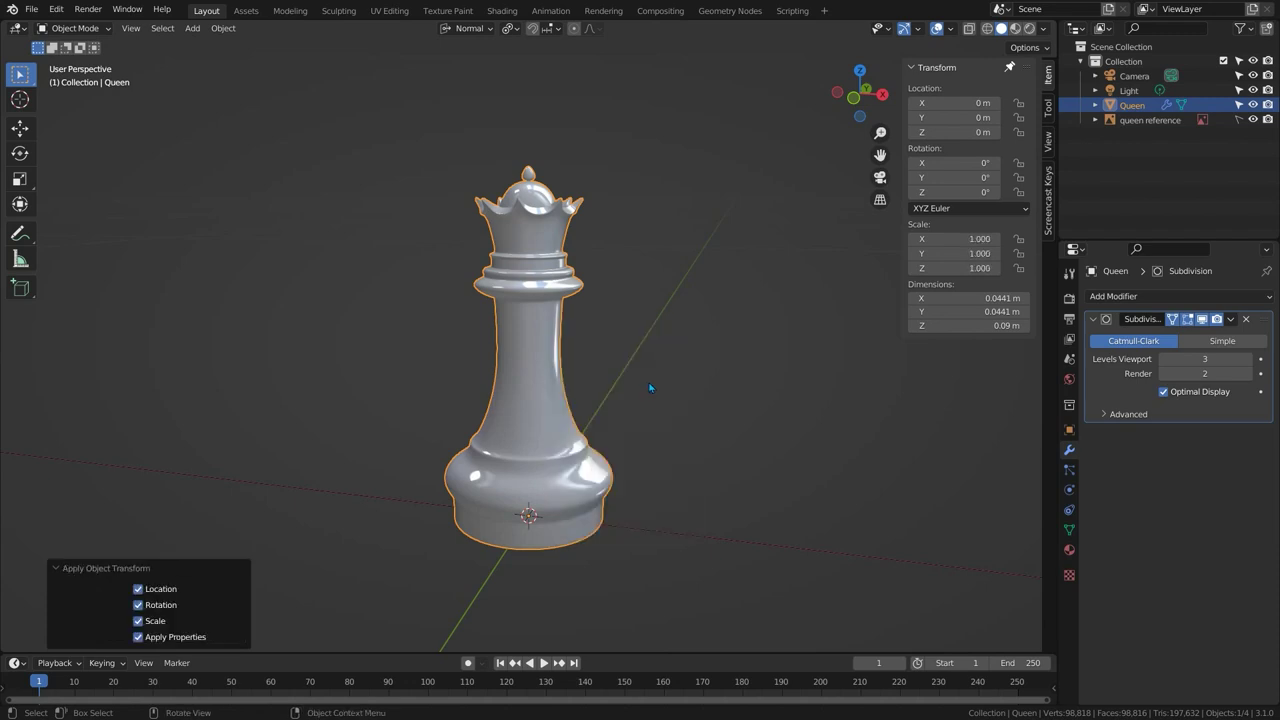
Examine the queen's mesh in Edit Mode, from the finial and crown dome up close to the whole piece.
middle_drag(597, 346, 537, 350)
key(Tab)
scroll(550, 234, up, 3)
scroll(537, 350, up, 1)
scroll(532, 350, down, 1)
scroll(516, 212, up, 8)
shift+middle_drag(525, 218, 544, 286)
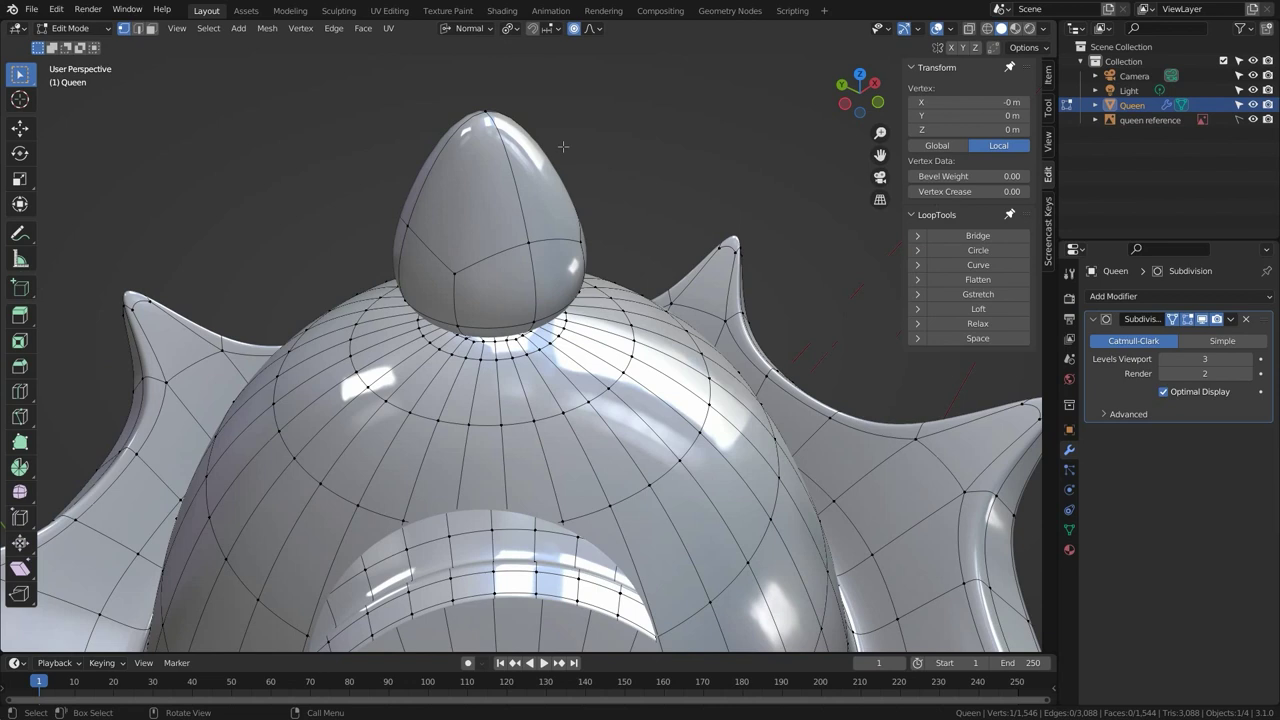
scroll(546, 322, down, 8)
shift+middle_drag(560, 518, 567, 357)
scroll(606, 319, down, 4)
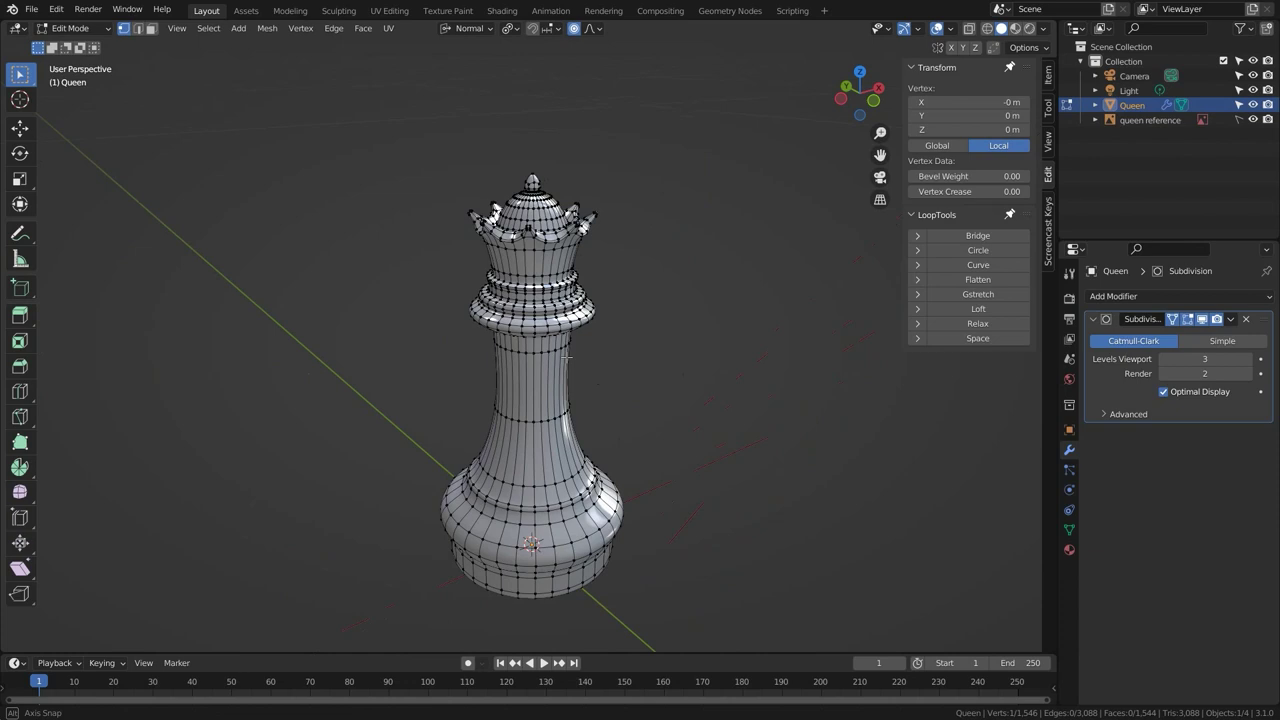
middle_drag(566, 356, 572, 358)
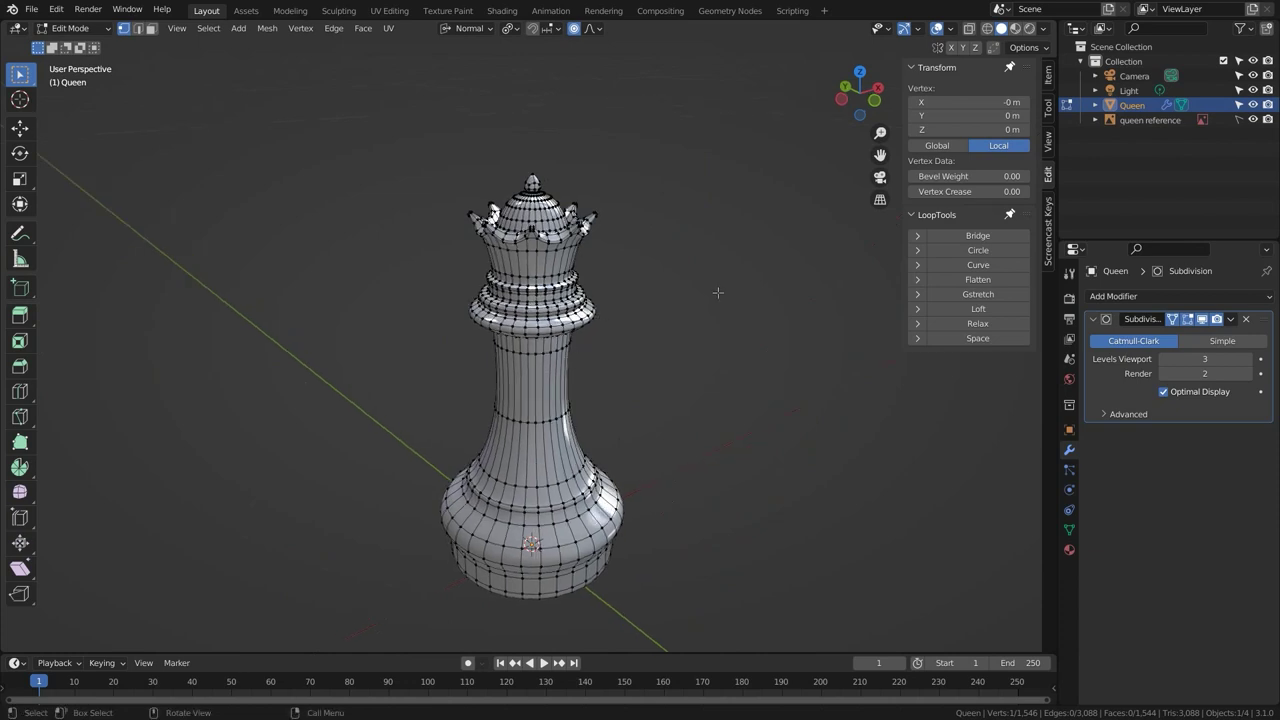
Switch to edge selection, examine the edge flow around the crown and collar, and return to Object Mode.
key(2)
scroll(614, 280, up, 5)
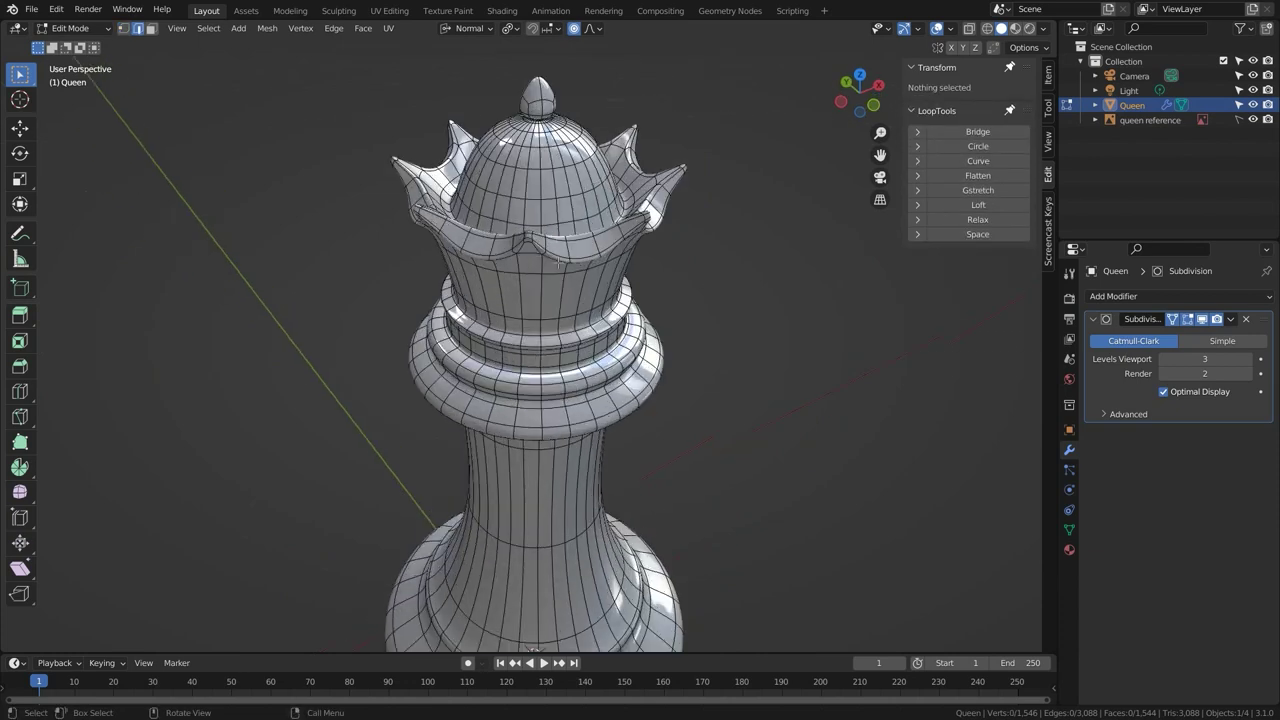
middle_drag(562, 287, 650, 330)
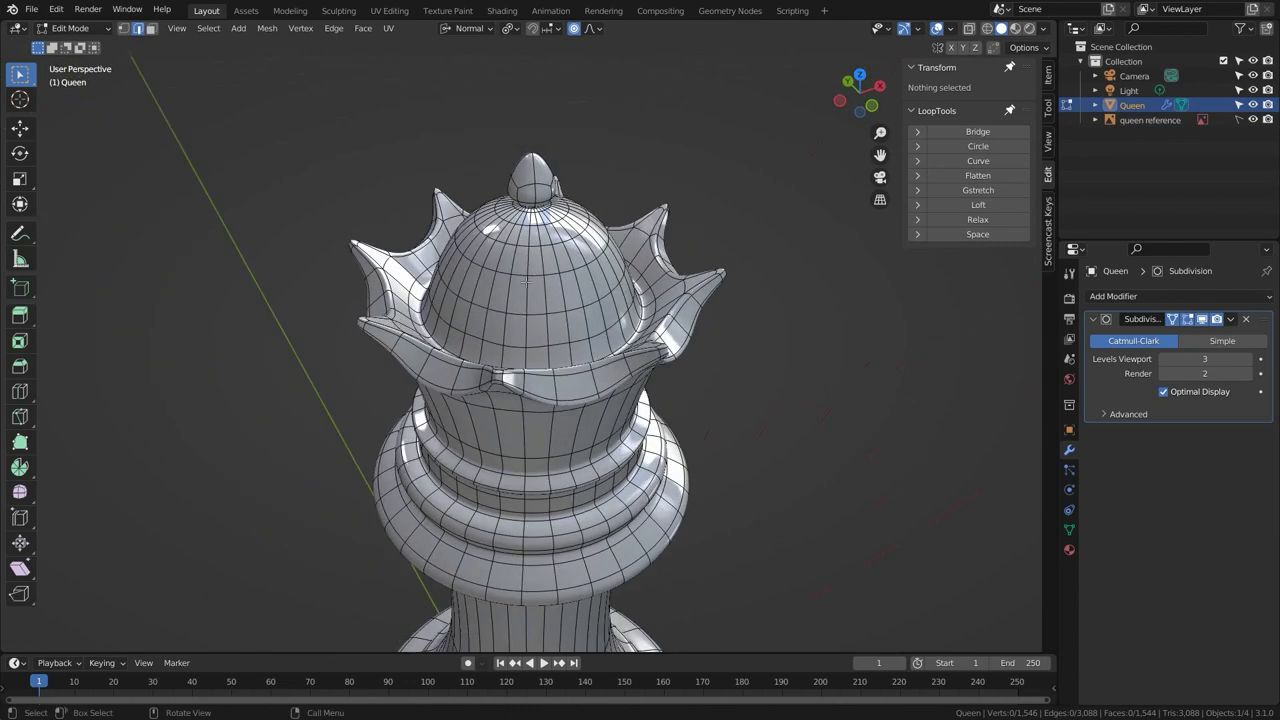
scroll(527, 271, down, 1)
shift+middle_drag(534, 415, 535, 535)
key(Tab)
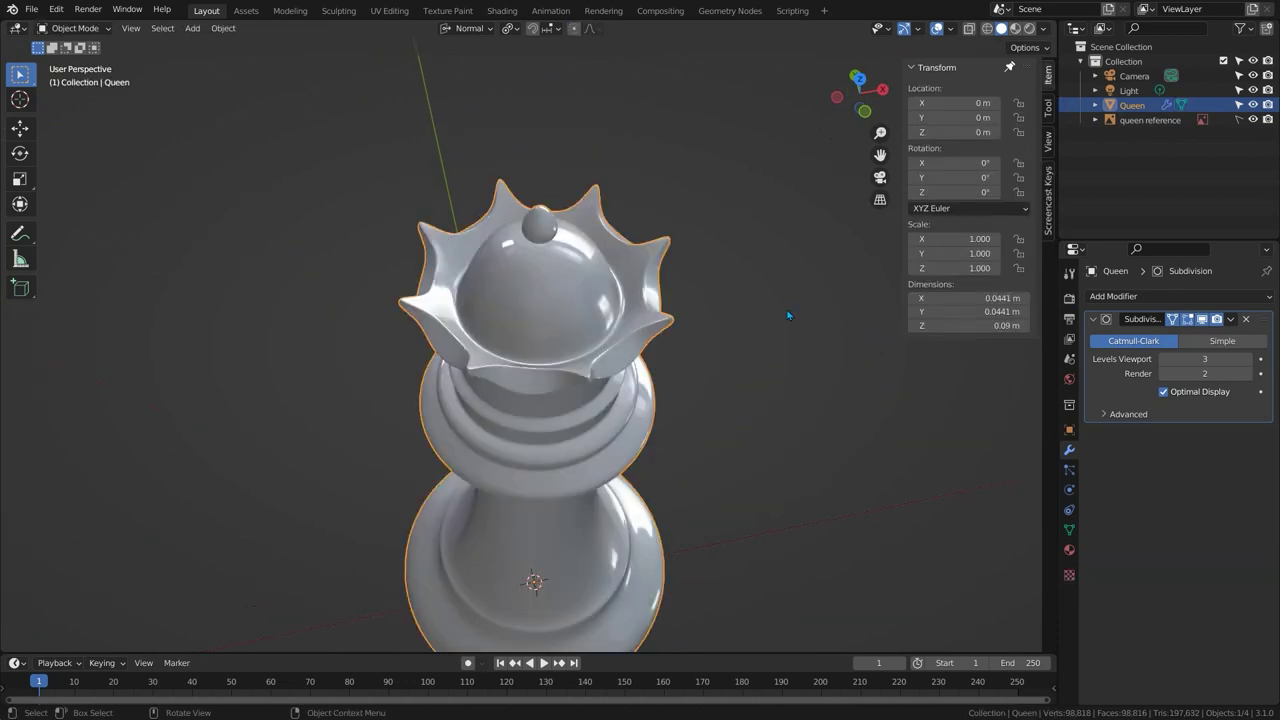